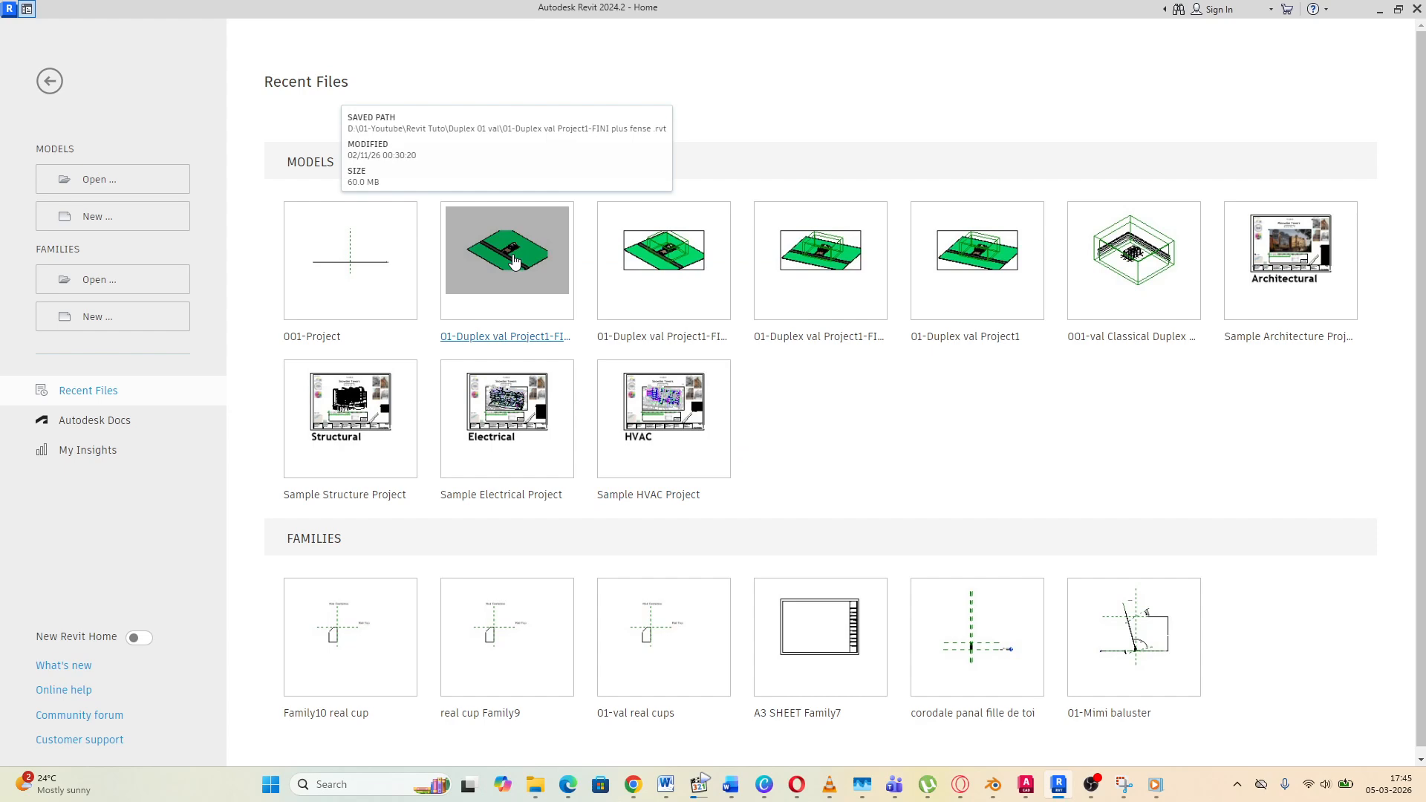
# Open the recent project 01-Duplex val Project1-FINI plus fense and examine the house's front in the 3D view
pyautogui.click(512, 260)
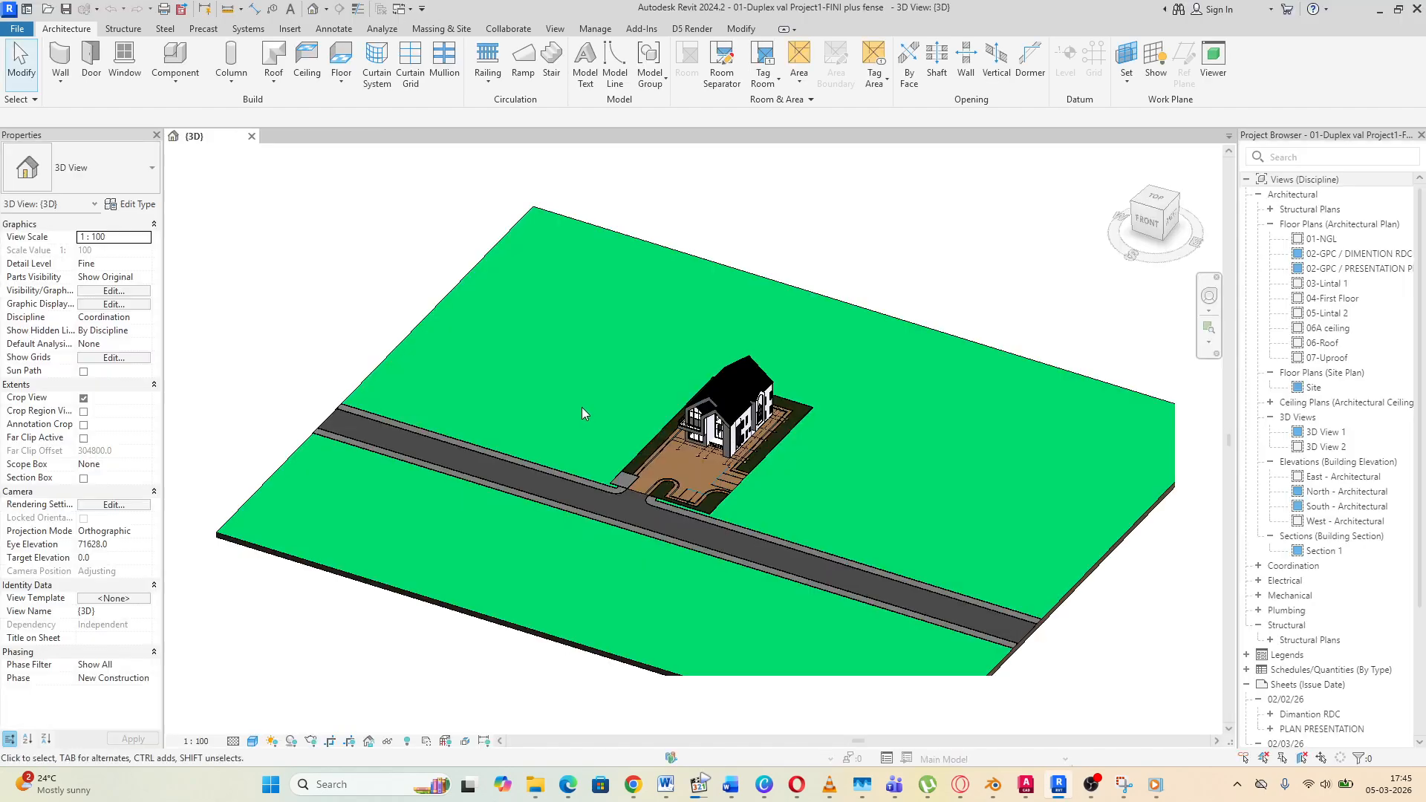
pyautogui.scroll(5, 641, 457)
pyautogui.scroll(-3, 642, 457)
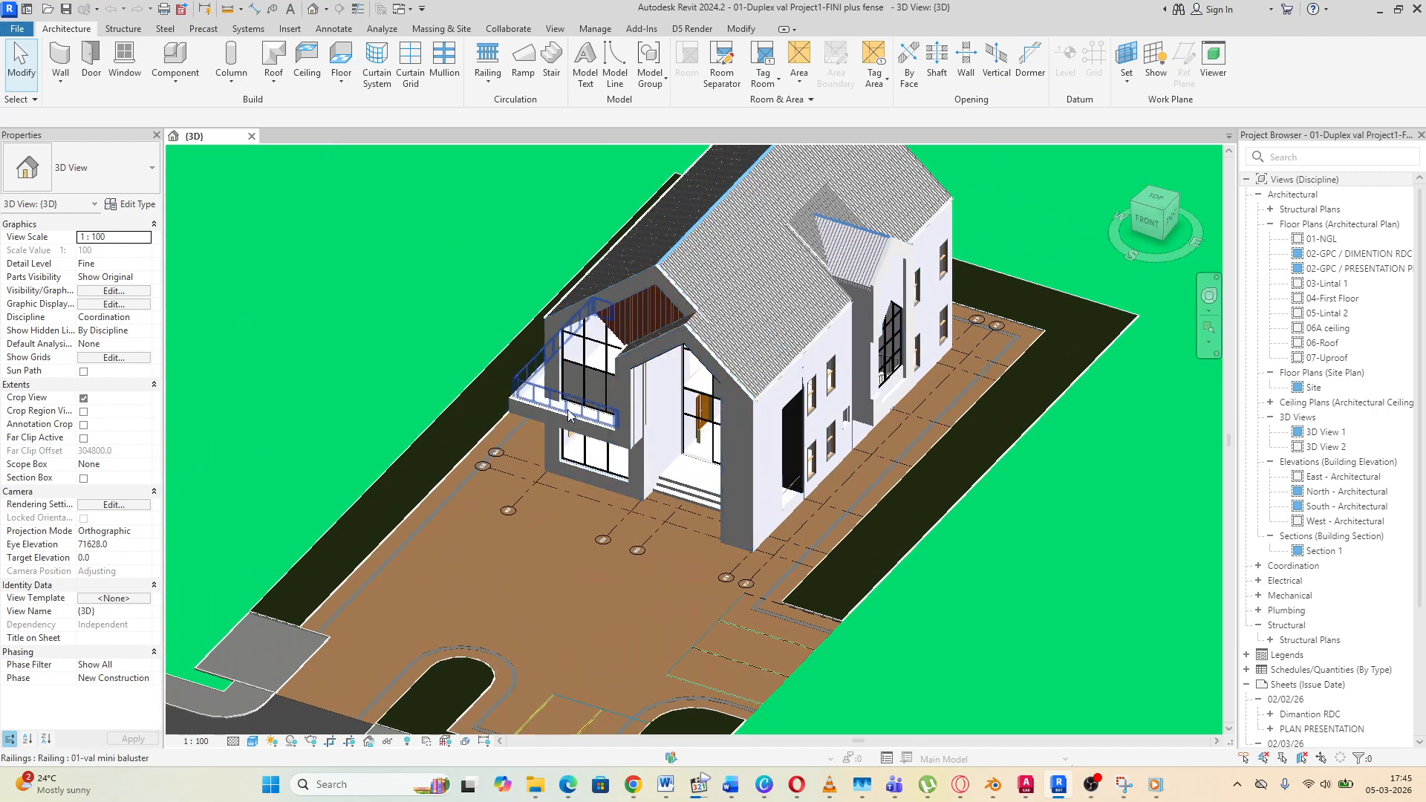
pyautogui.scroll(2, 698, 468)
pyautogui.scroll(-1, 747, 477)
pyautogui.scroll(3, 749, 476)
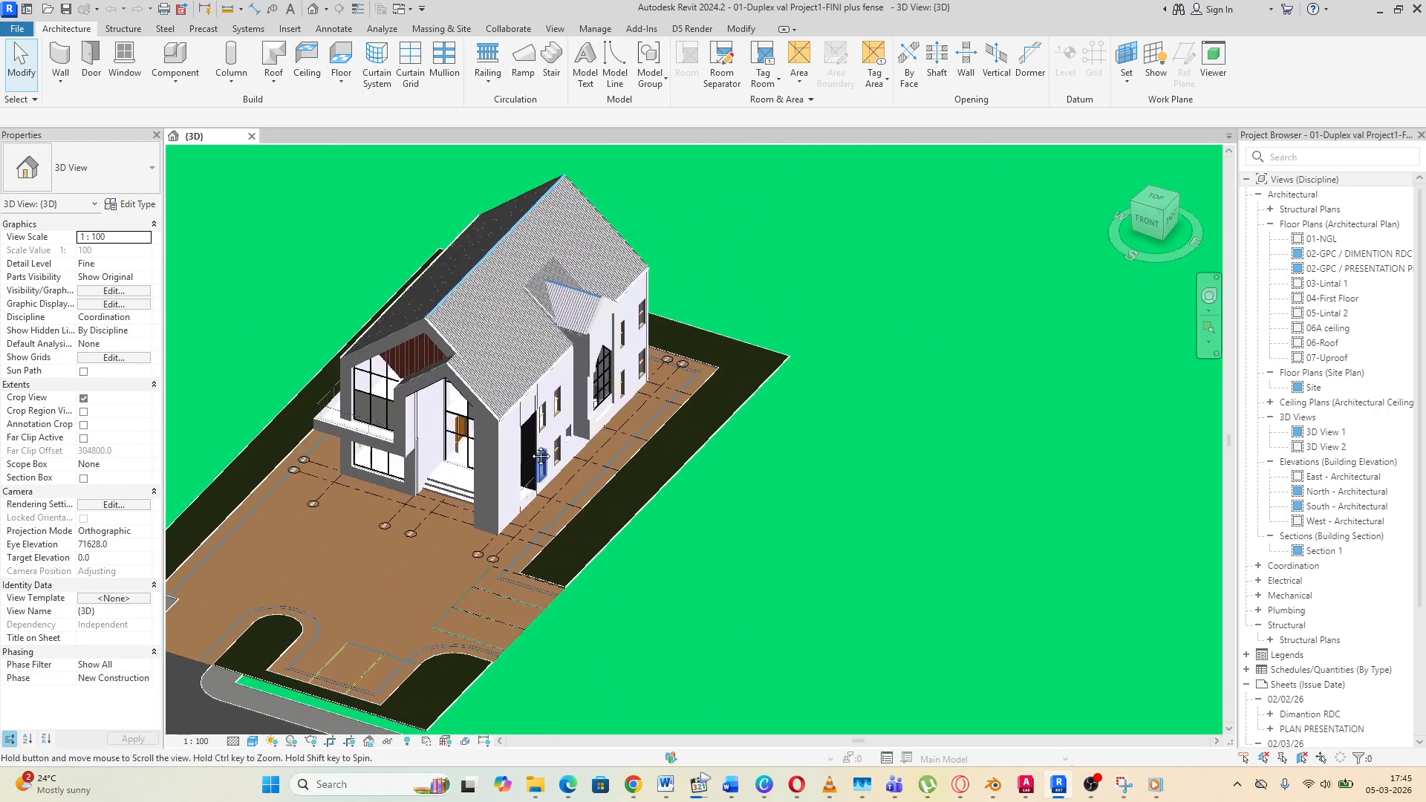
pyautogui.scroll(3, 768, 475)
pyautogui.scroll(-4, 768, 475)
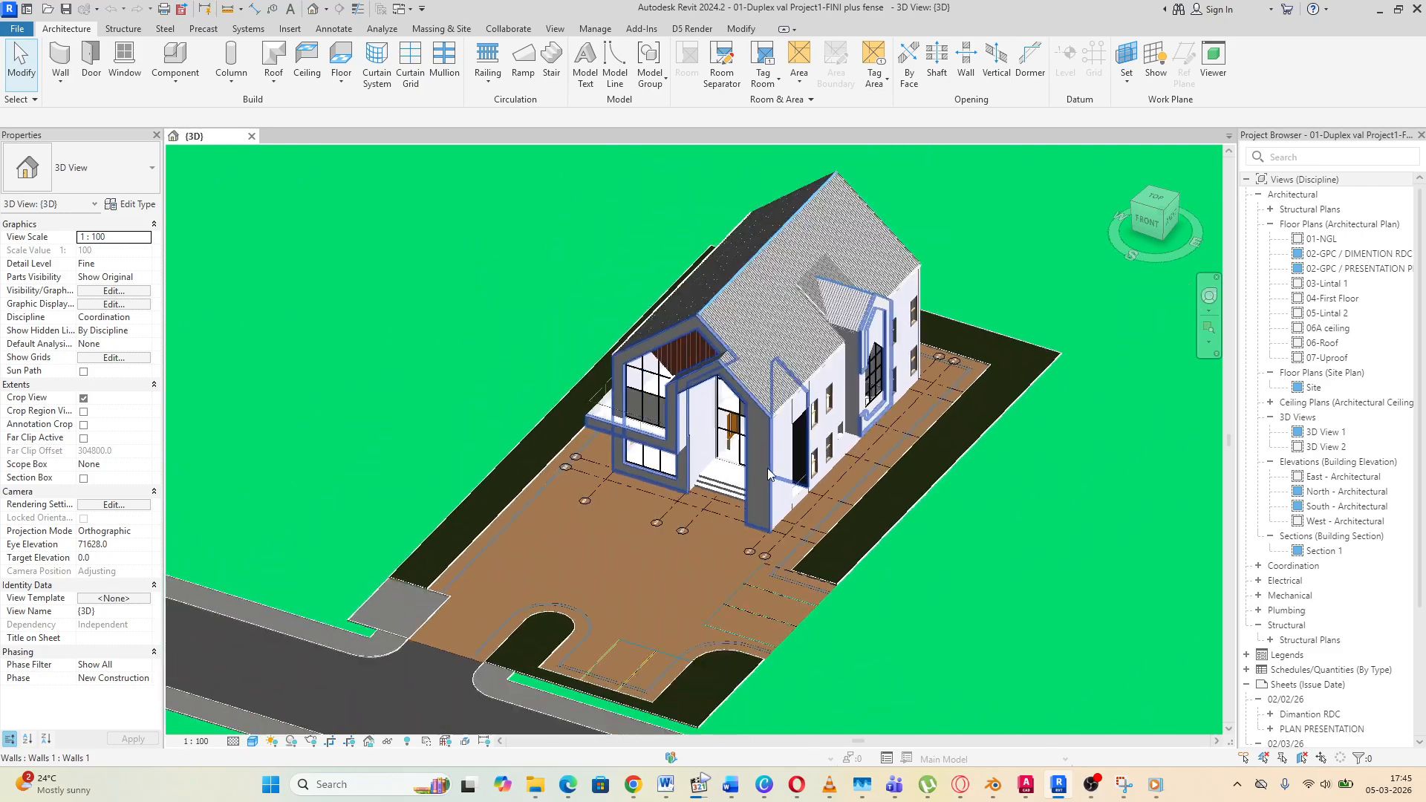
pyautogui.scroll(2, 769, 475)
# Examine the duplex's side and rear facades, roof and surrounding site in the 3D view
pyautogui.keyDown('shift'); pyautogui.moveTo(769, 476); pyautogui.dragTo(627, 445, button='middle'); pyautogui.keyUp('shift')
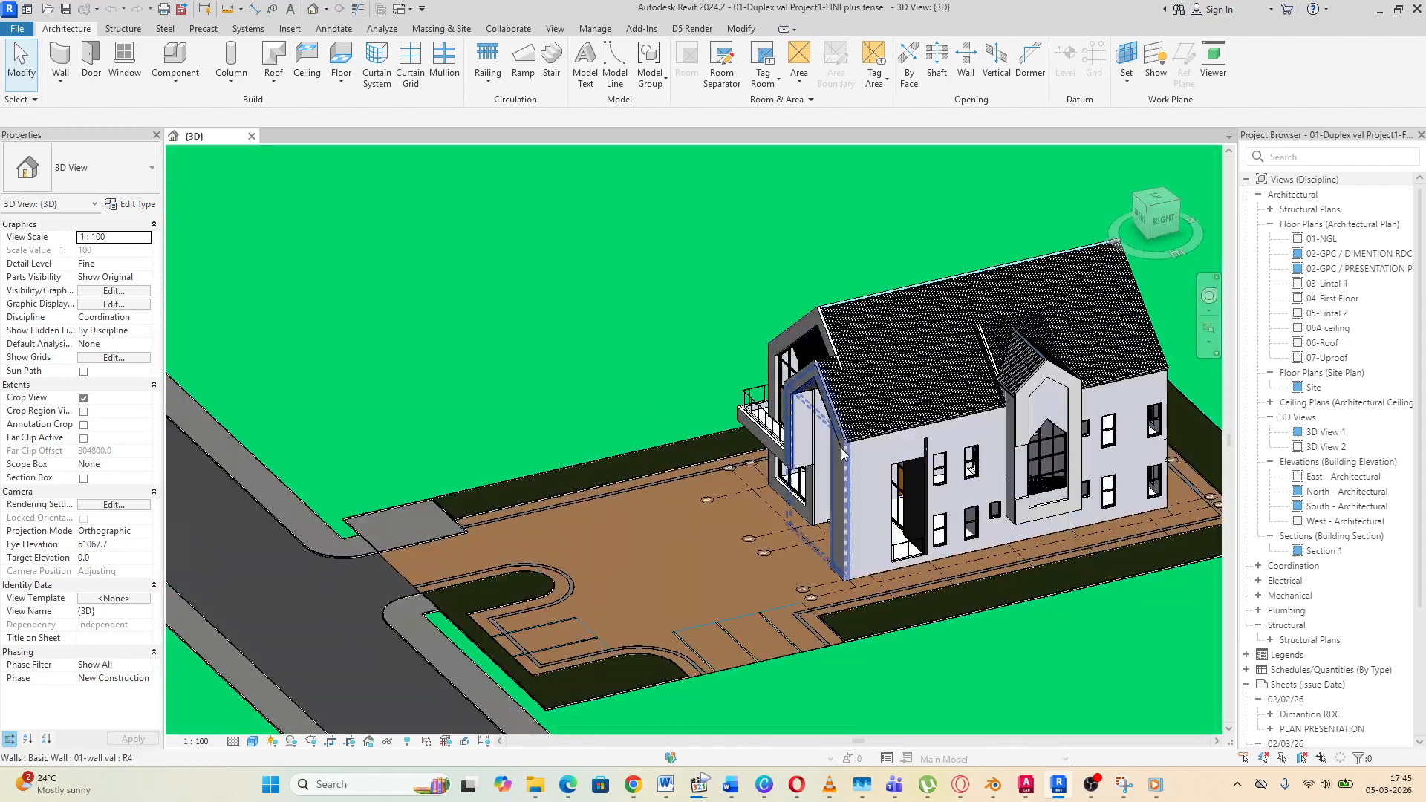
pyautogui.scroll(3, 915, 470)
pyautogui.scroll(-3, 289, 407)
pyautogui.scroll(2, 785, 457)
pyautogui.keyDown('shift'); pyautogui.moveTo(785, 458); pyautogui.dragTo(627, 463, button='middle'); pyautogui.keyUp('shift')
pyautogui.scroll(-1, 654, 453)
pyautogui.scroll(1, 754, 414)
pyautogui.scroll(-1, 726, 389)
pyautogui.scroll(-3, 697, 367)
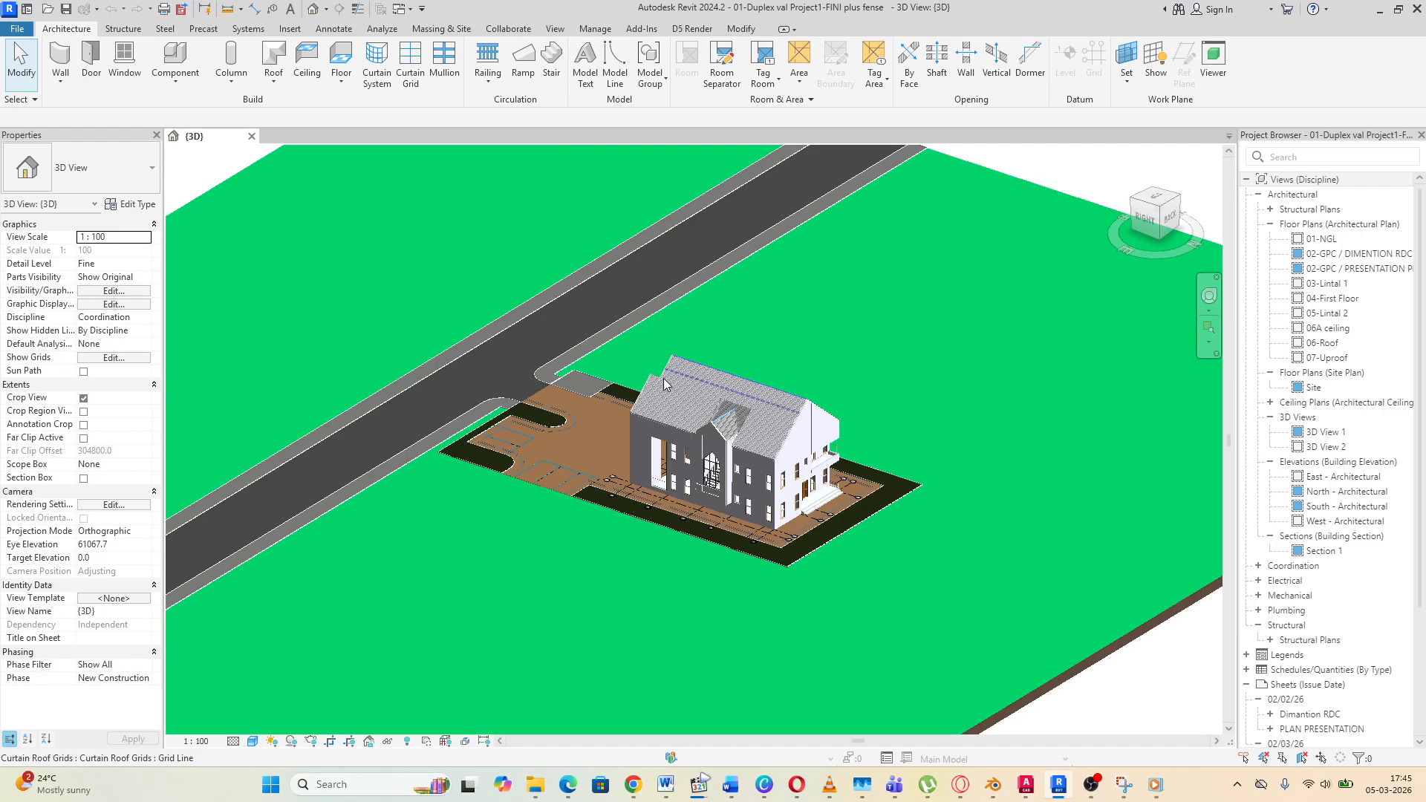
pyautogui.keyDown('shift'); pyautogui.moveTo(697, 367); pyautogui.dragTo(1025, 443, button='middle'); pyautogui.keyUp('shift')
pyautogui.scroll(4, 628, 299)
pyautogui.scroll(-1, 653, 327)
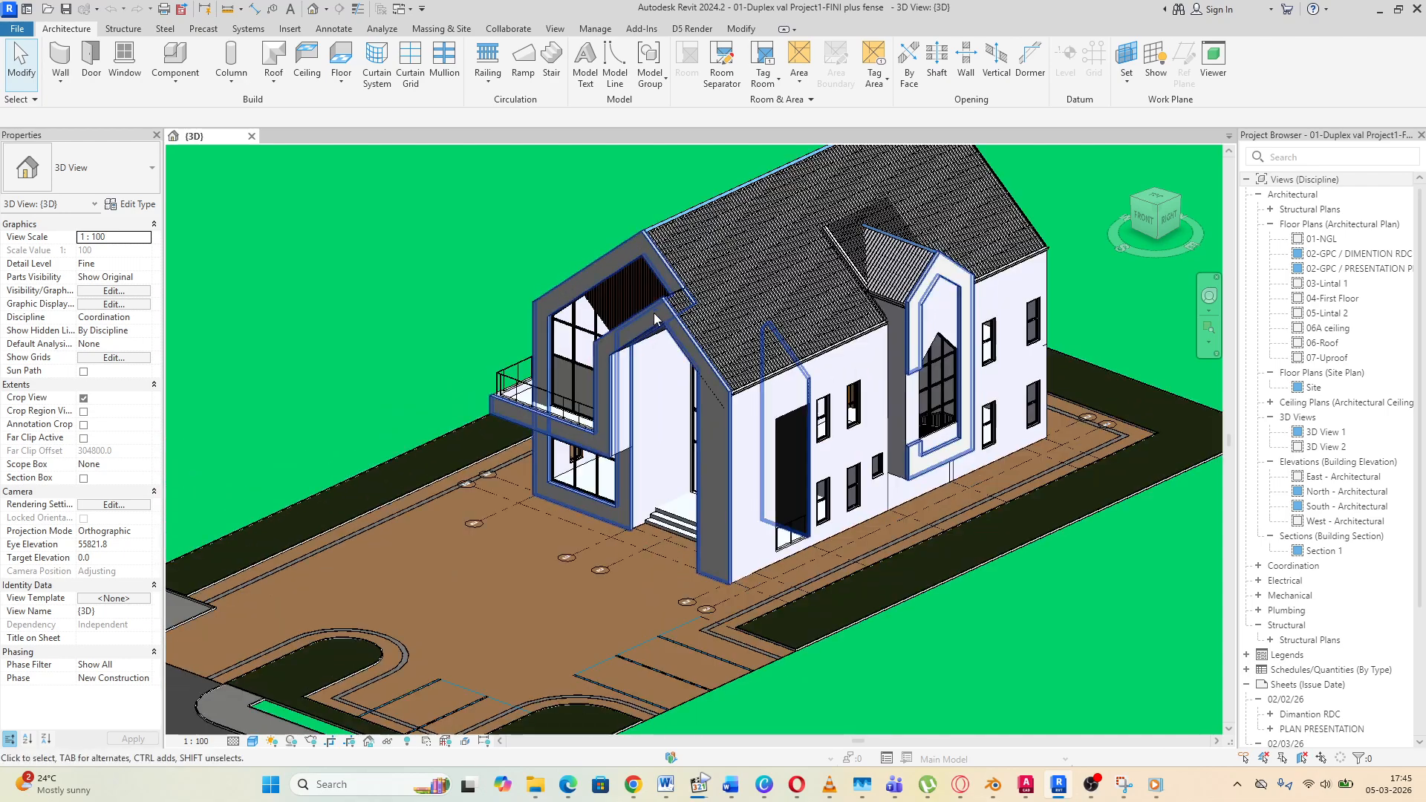
pyautogui.scroll(2, 713, 386)
pyautogui.scroll(-2, 796, 458)
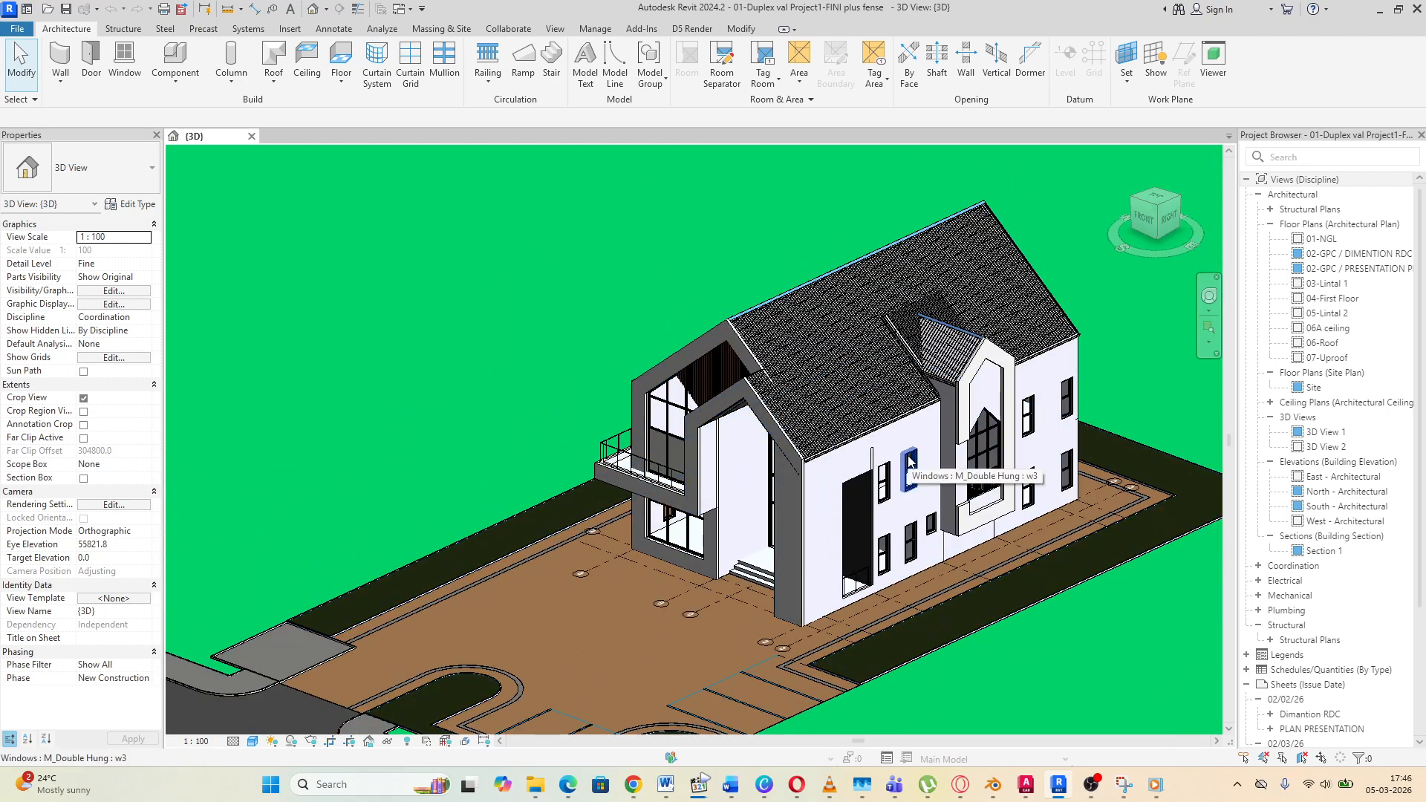
# Open the 01-NGL floor plan and examine the building's room layout, grids and plot
pyautogui.doubleClick(1322, 240)
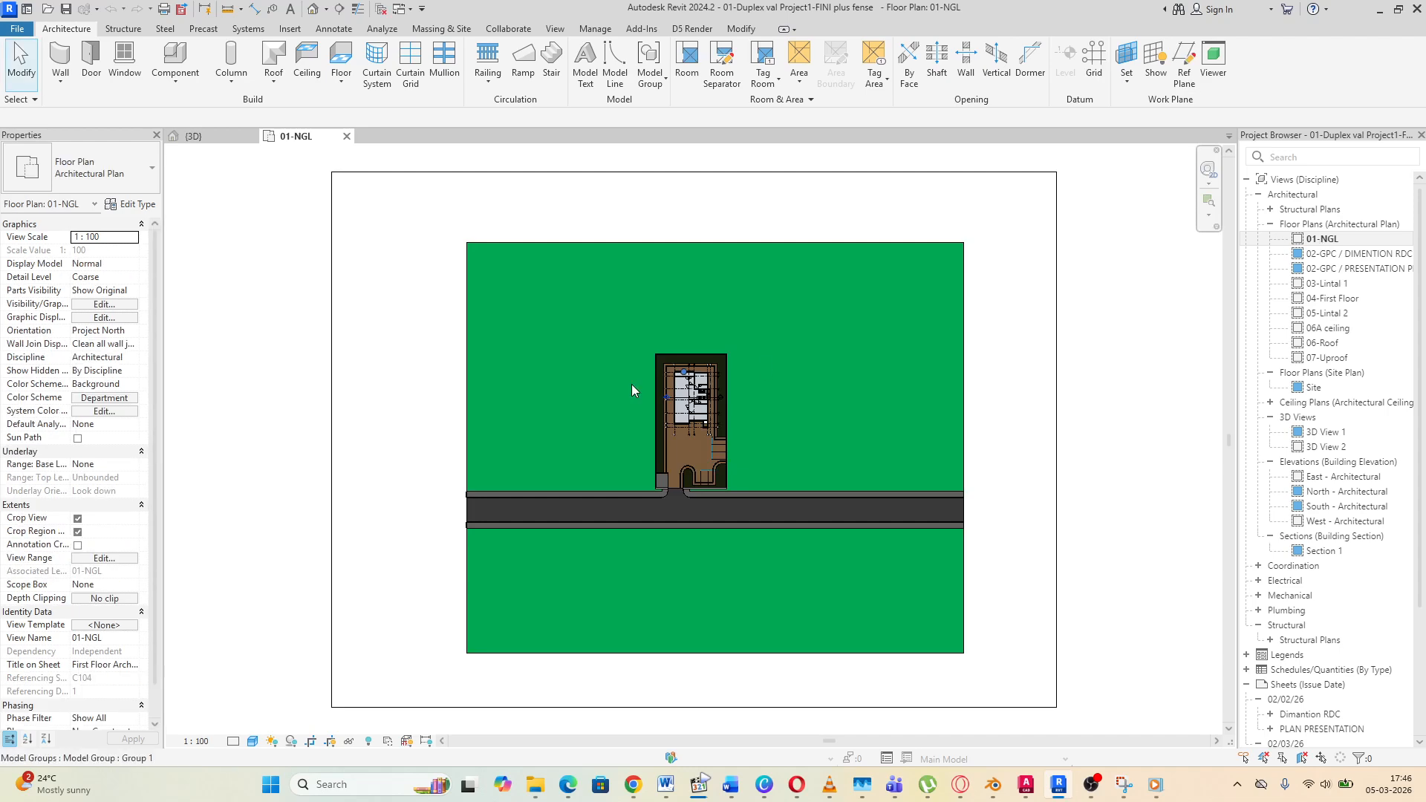
pyautogui.scroll(8, 704, 385)
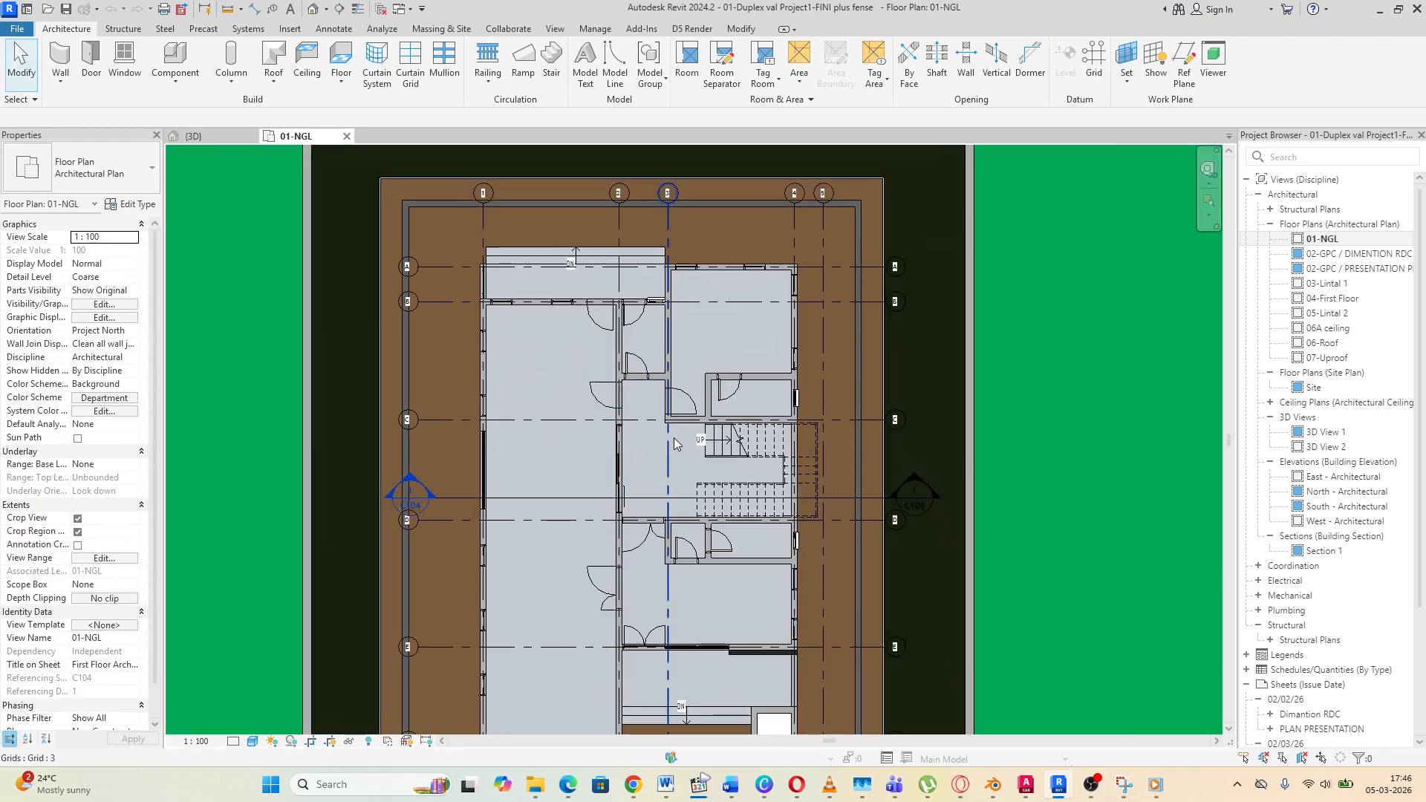
pyautogui.click(1328, 241)
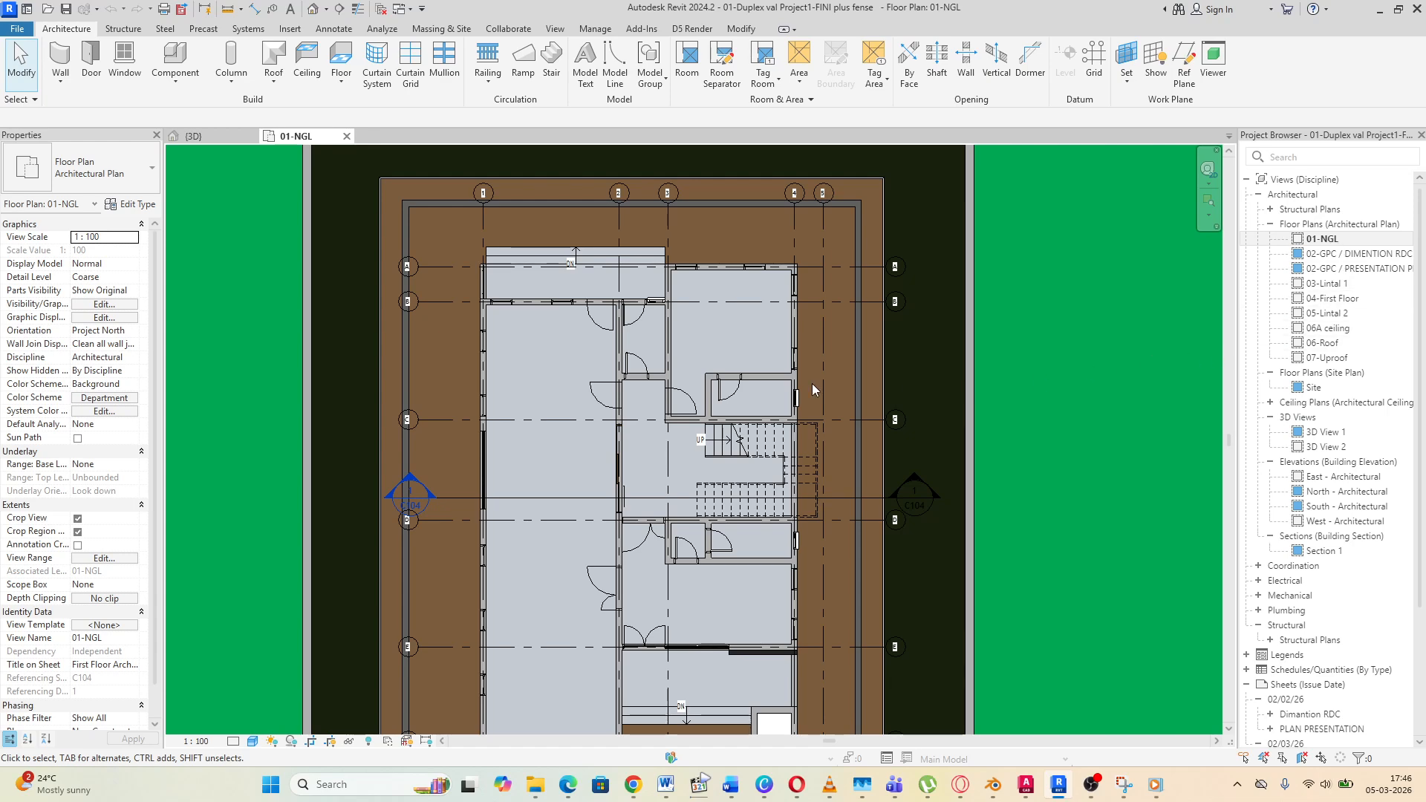
pyautogui.scroll(-1, 421, 409)
pyautogui.scroll(4, 421, 409)
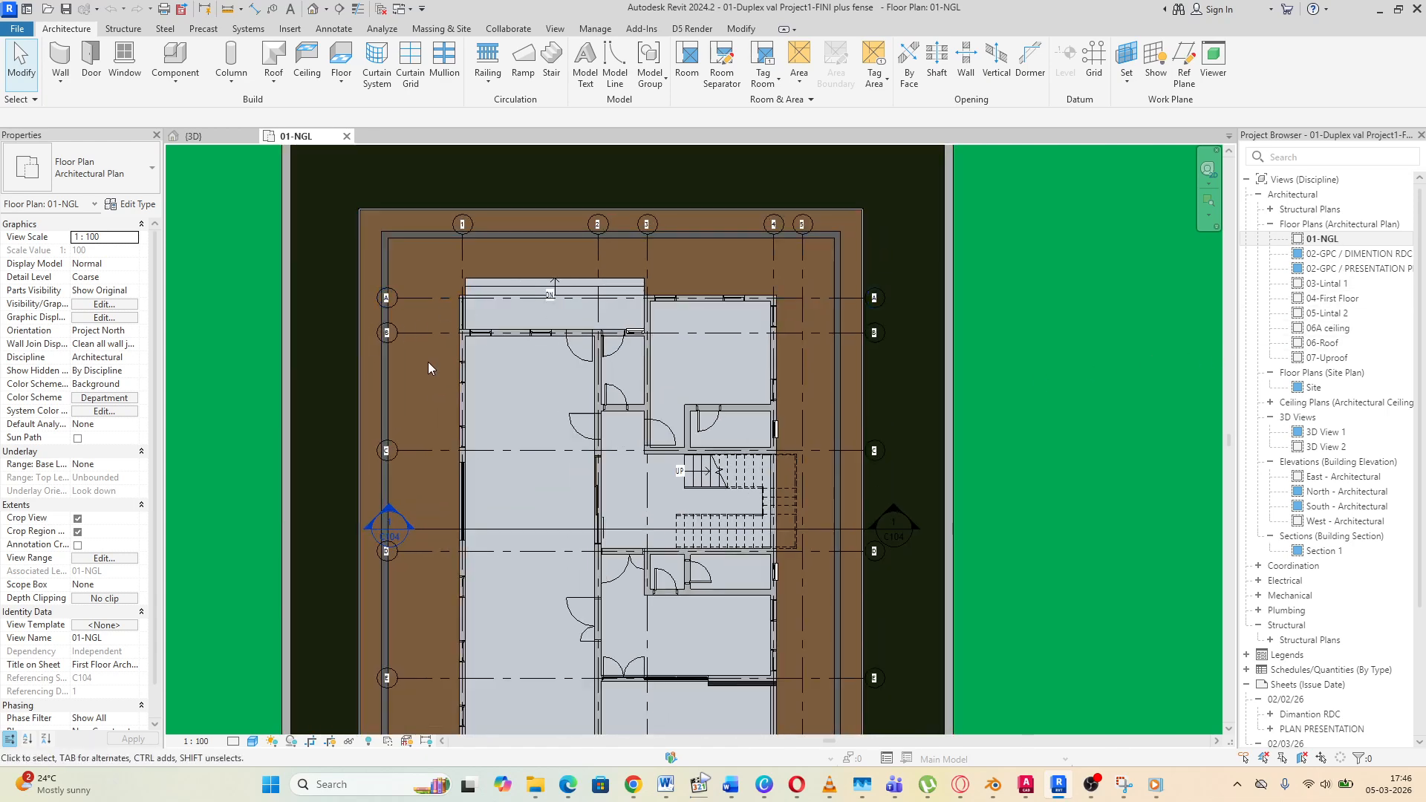
pyautogui.scroll(-5, 456, 326)
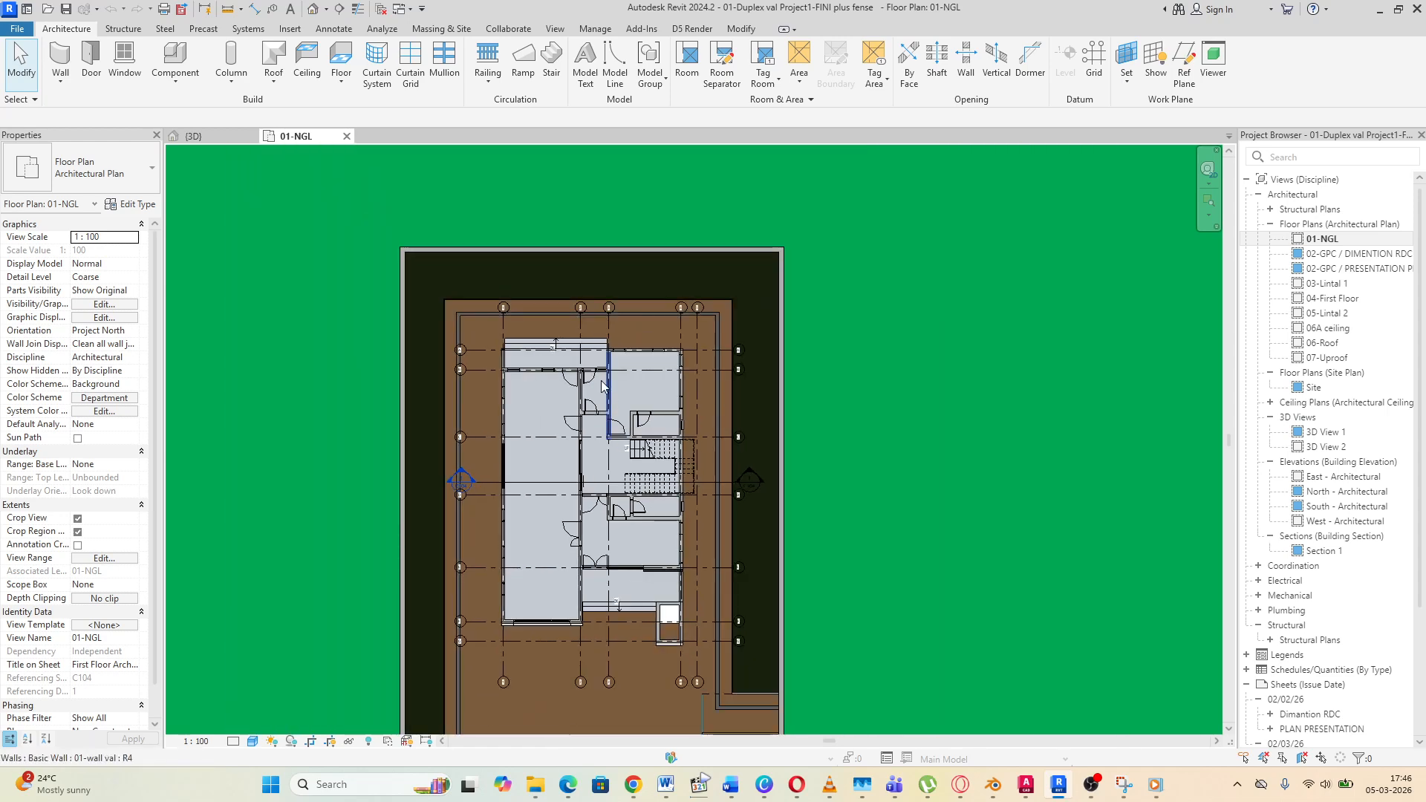
pyautogui.scroll(-5, 552, 364)
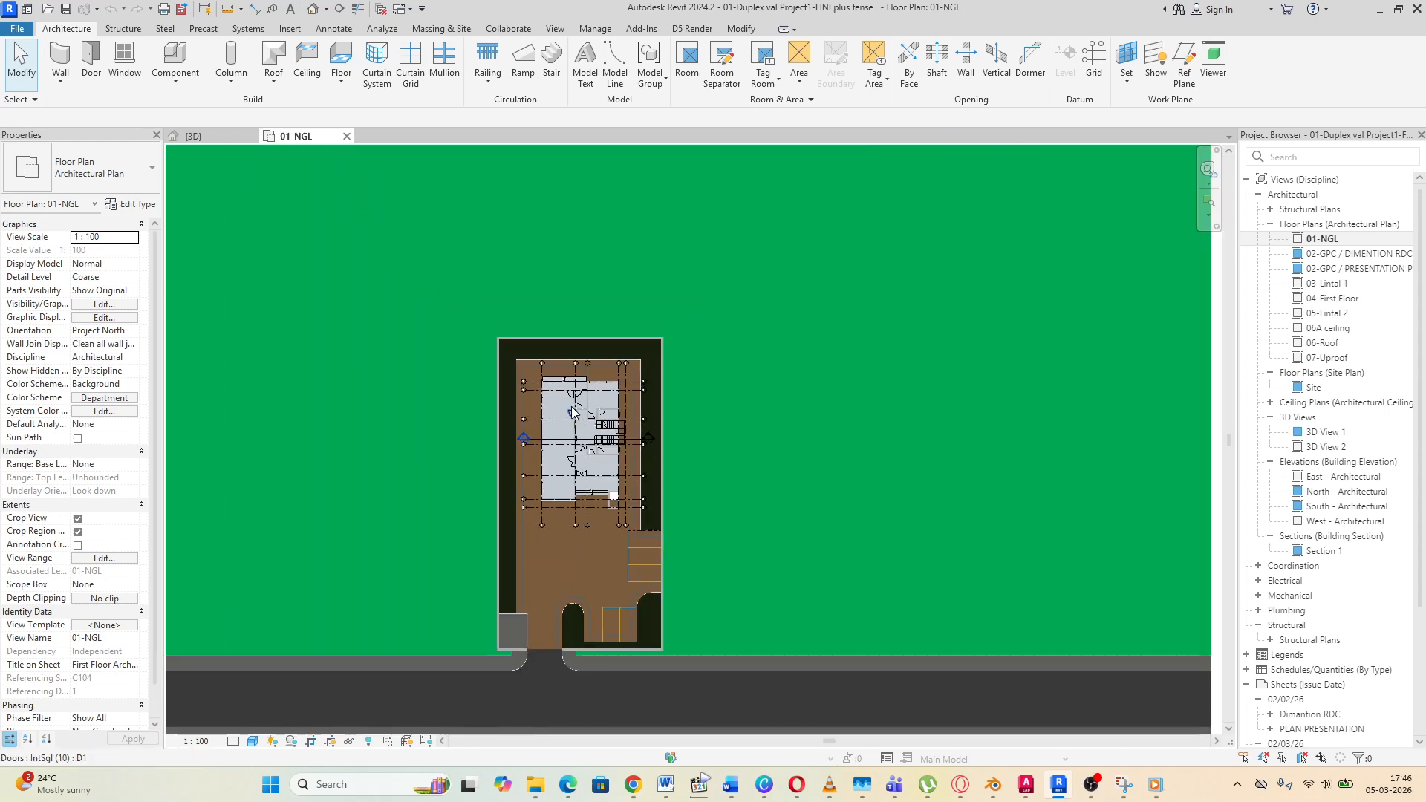
pyautogui.scroll(5, 570, 435)
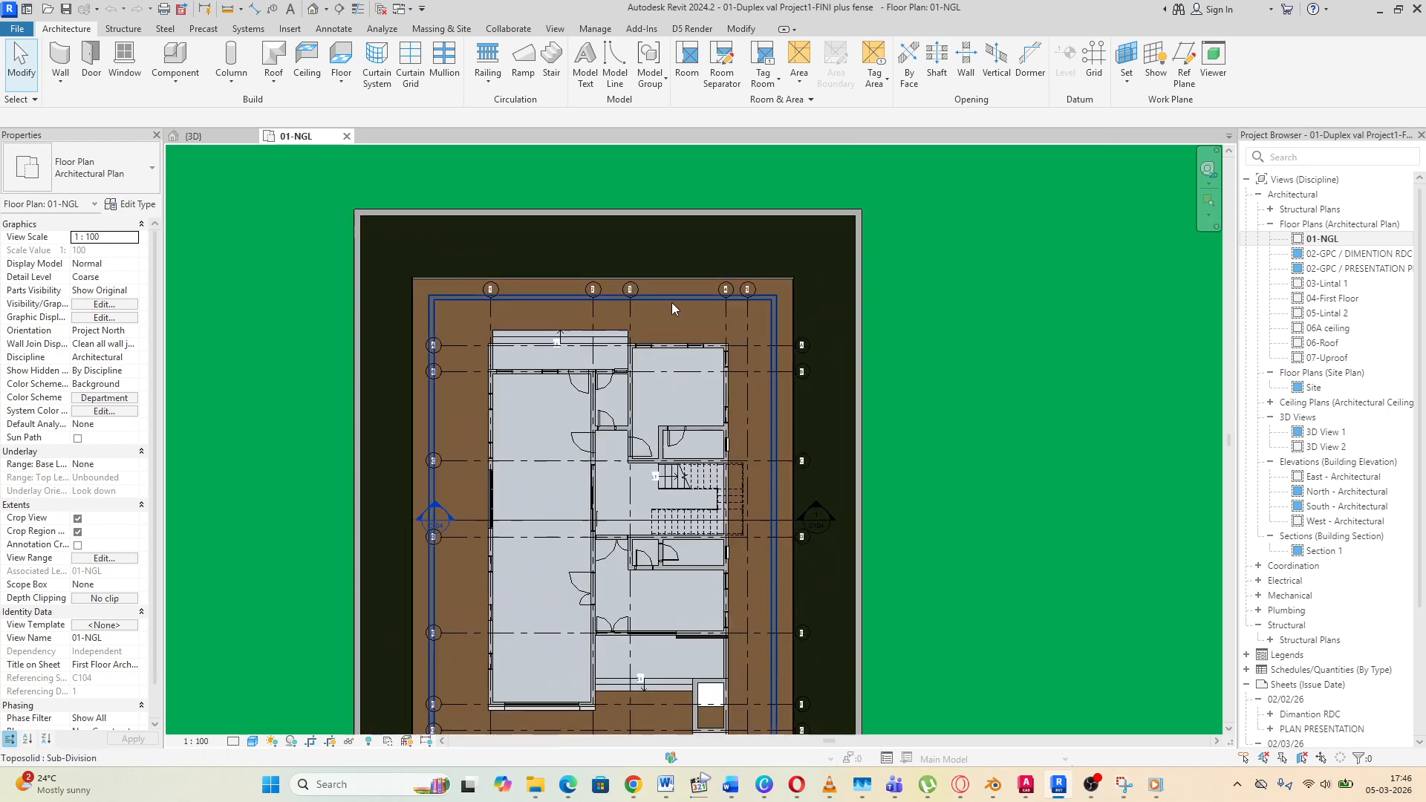
pyautogui.scroll(1, 575, 407)
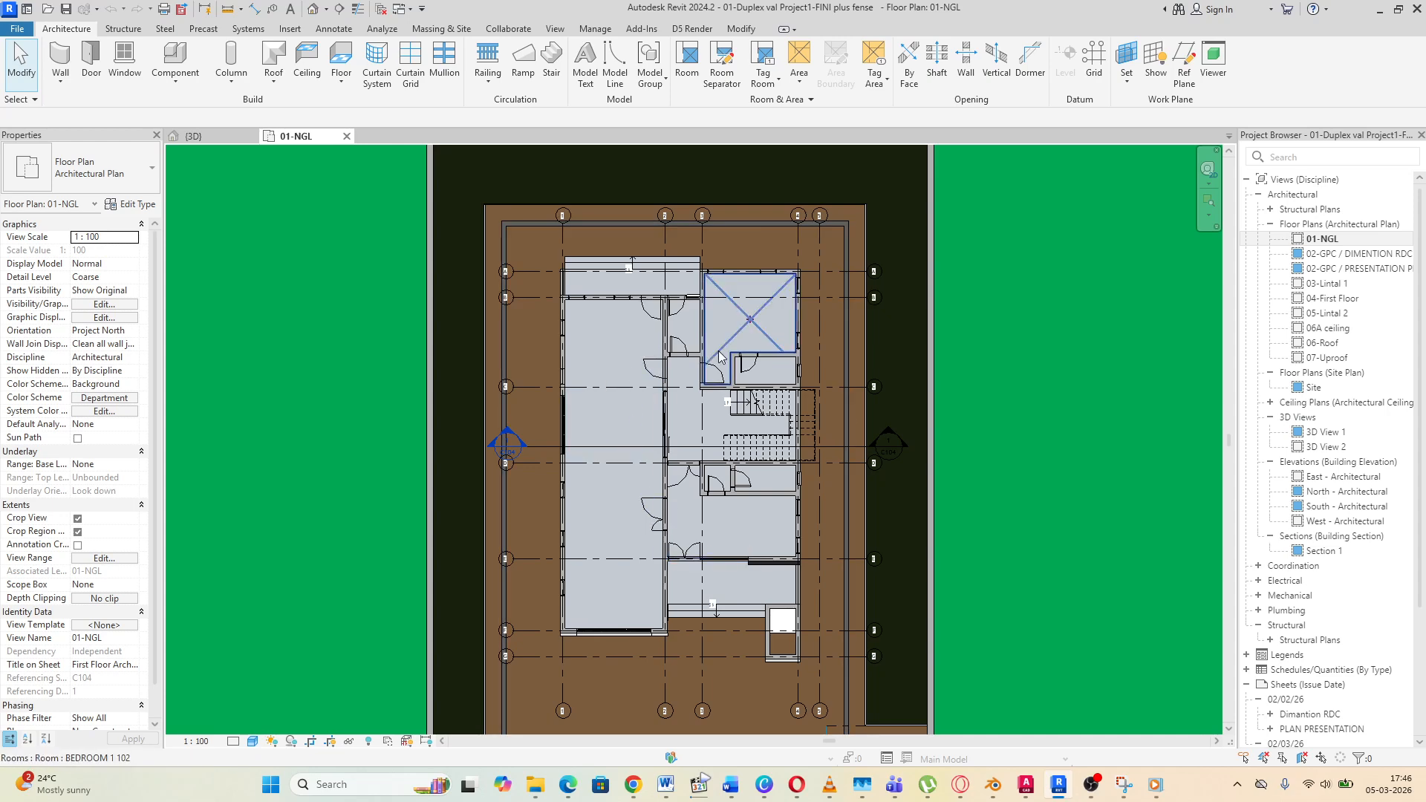
pyautogui.scroll(-2, 524, 437)
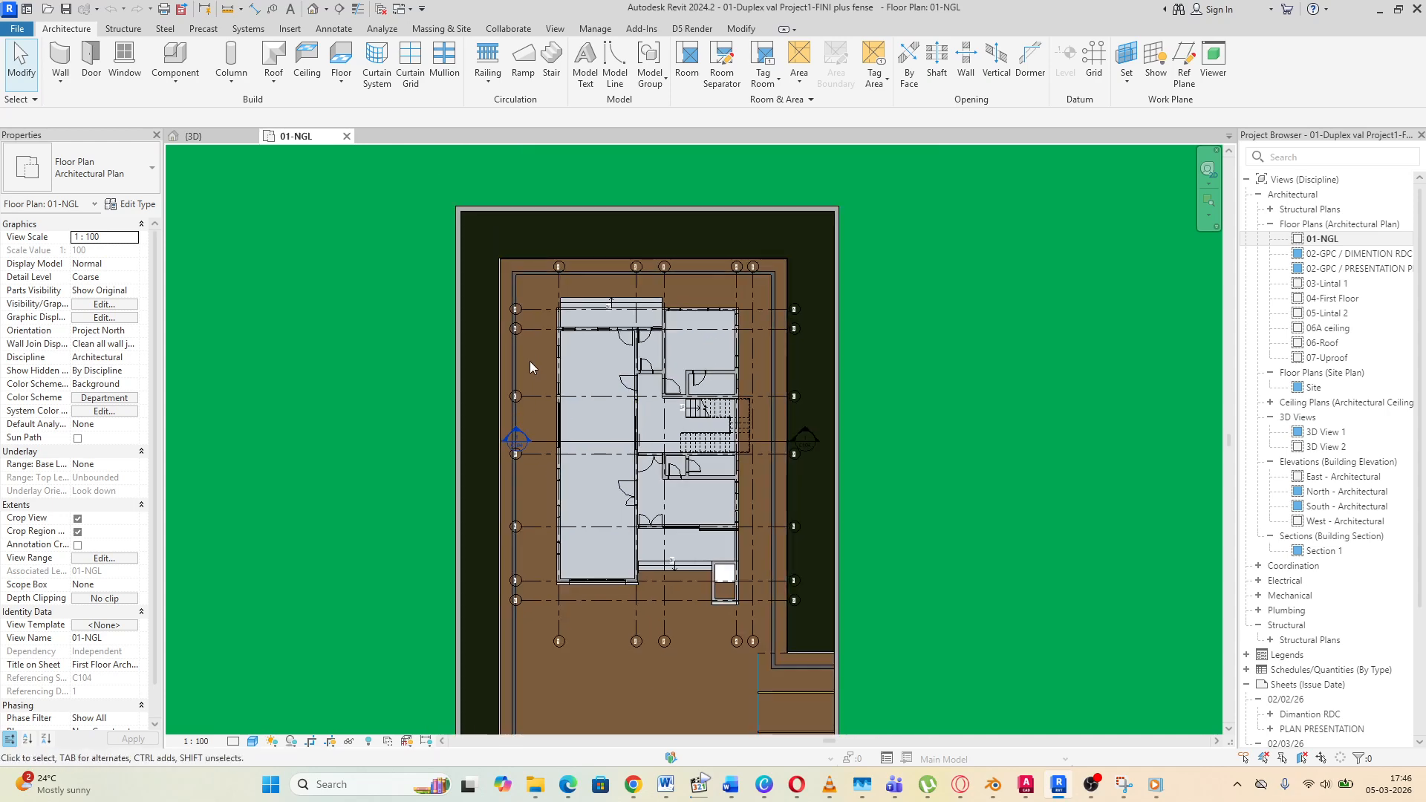
pyautogui.scroll(2, 678, 446)
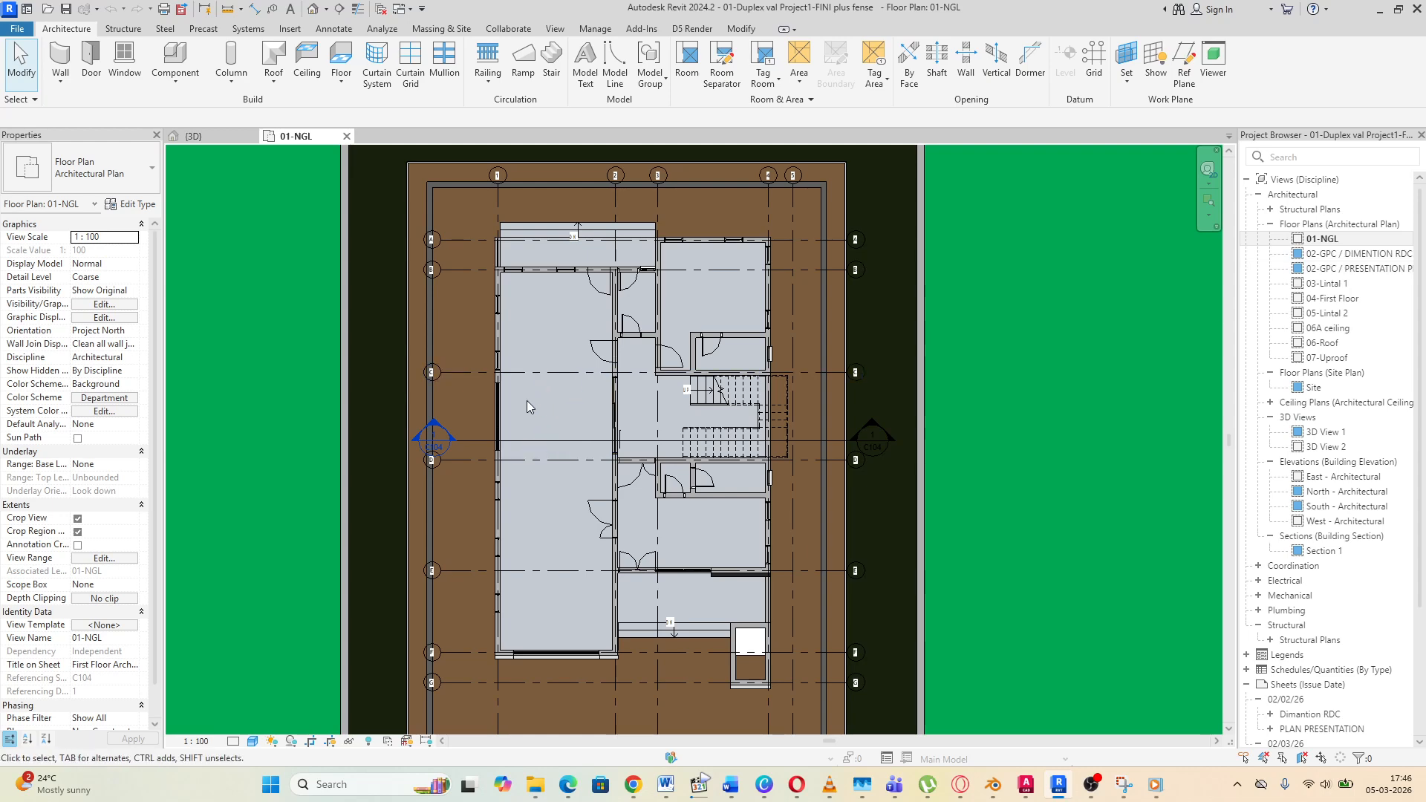
# Open the Section 1 view from the section line that crosses the staircase in the 01-NGL plan
pyautogui.click(877, 444)
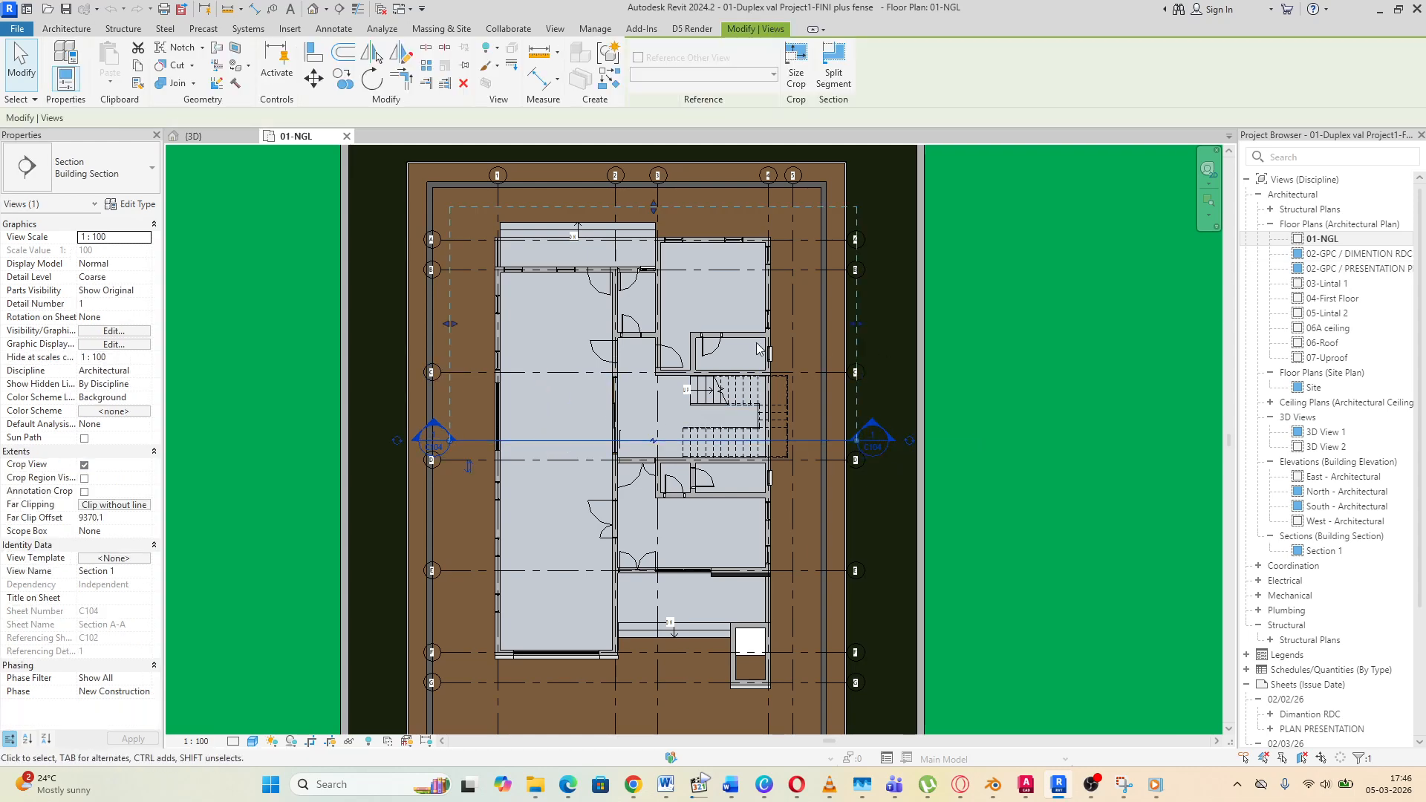
pyautogui.press('Escape')
pyautogui.click(871, 429)
pyautogui.click(345, 401)
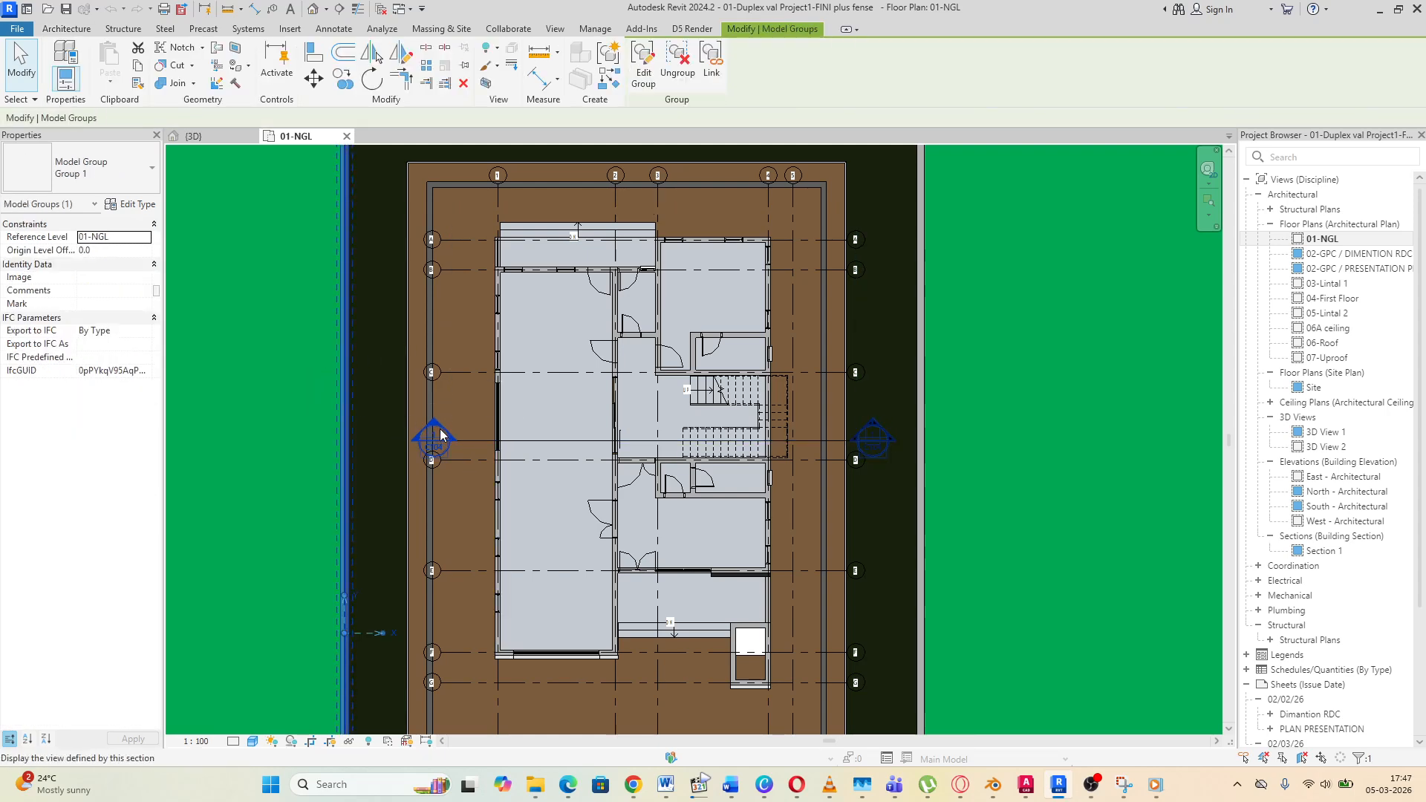
pyautogui.doubleClick(440, 434)
pyautogui.click(445, 435)
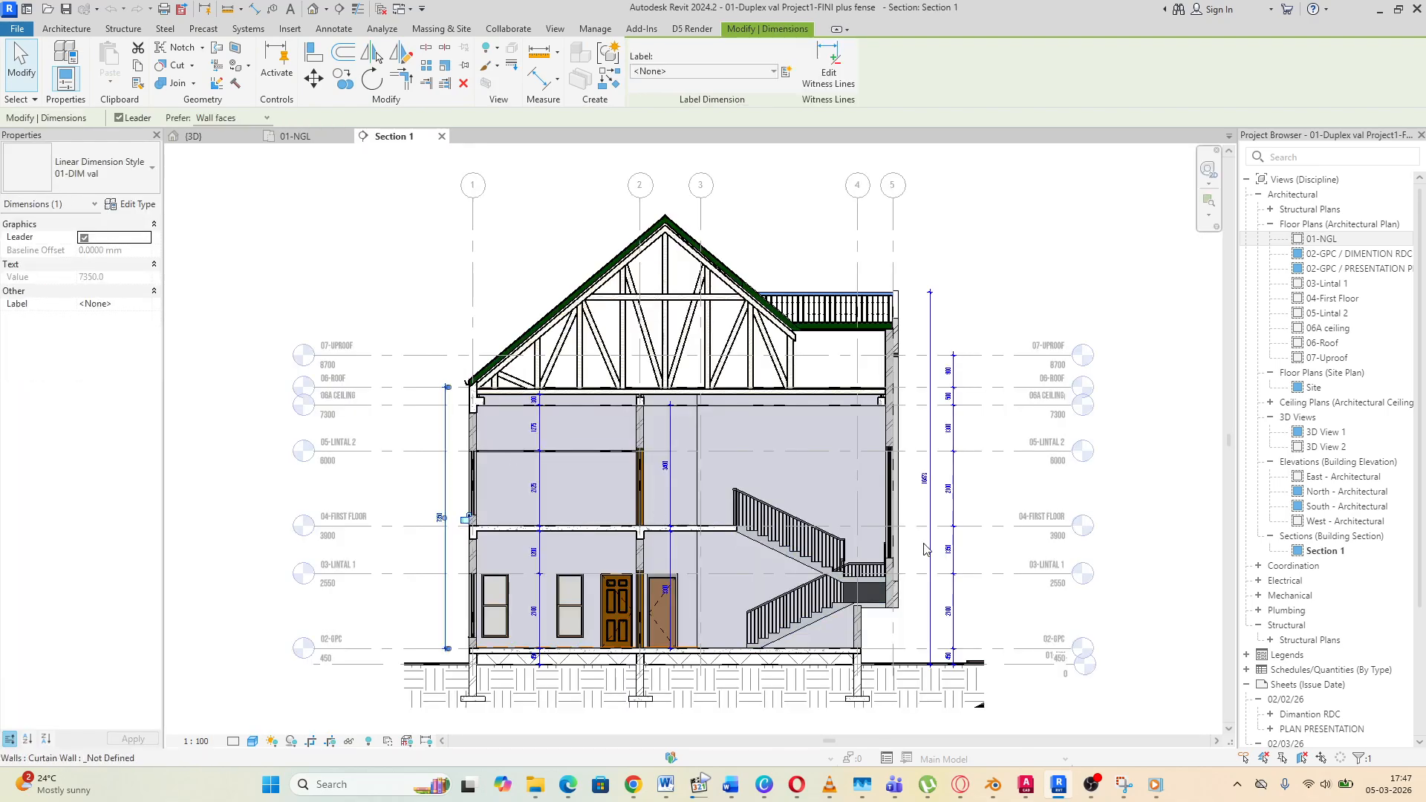
# Examine the level markers, height dimensions, staircase and roof trusses in the Section 1 view
pyautogui.scroll(-2, 770, 367)
pyautogui.scroll(3, 646, 425)
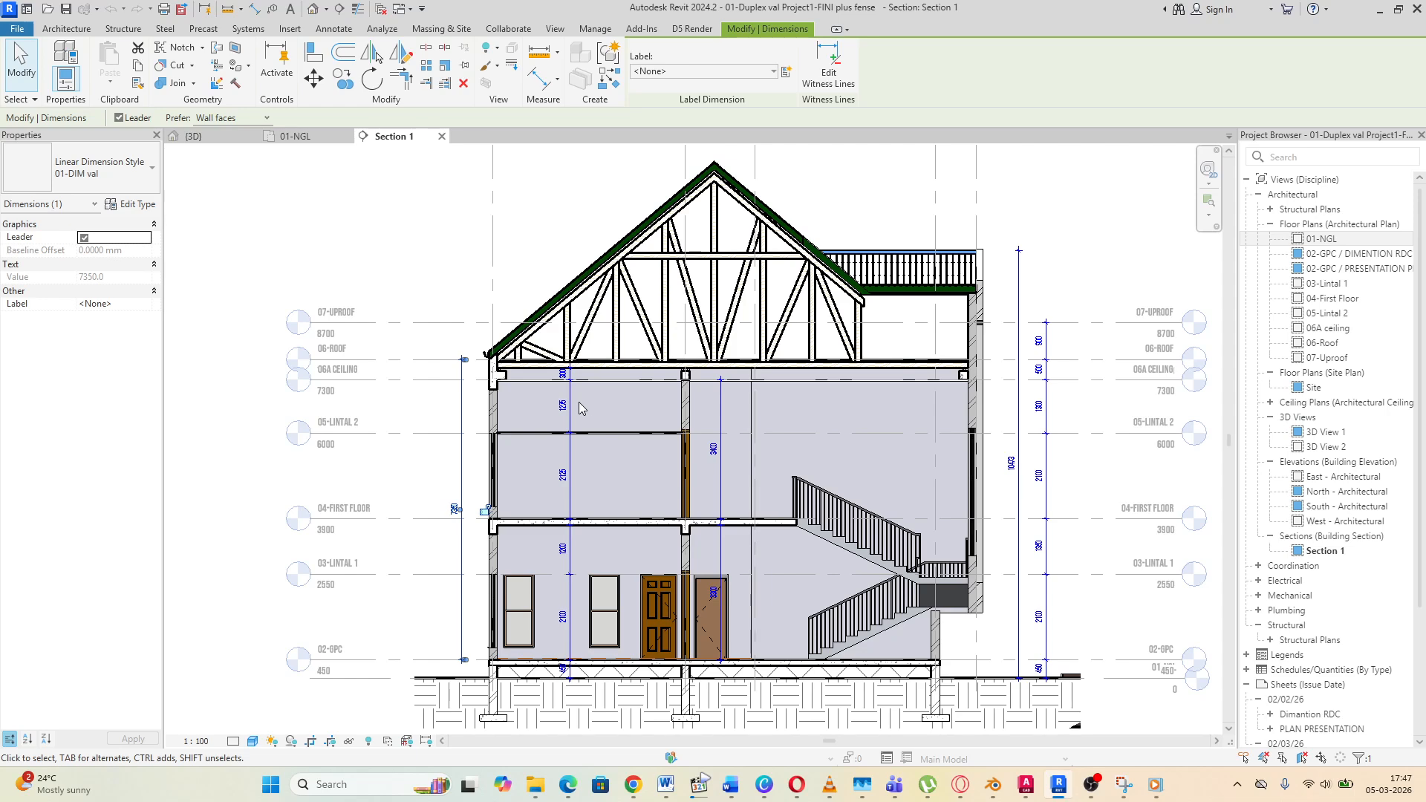
pyautogui.scroll(3, 1069, 628)
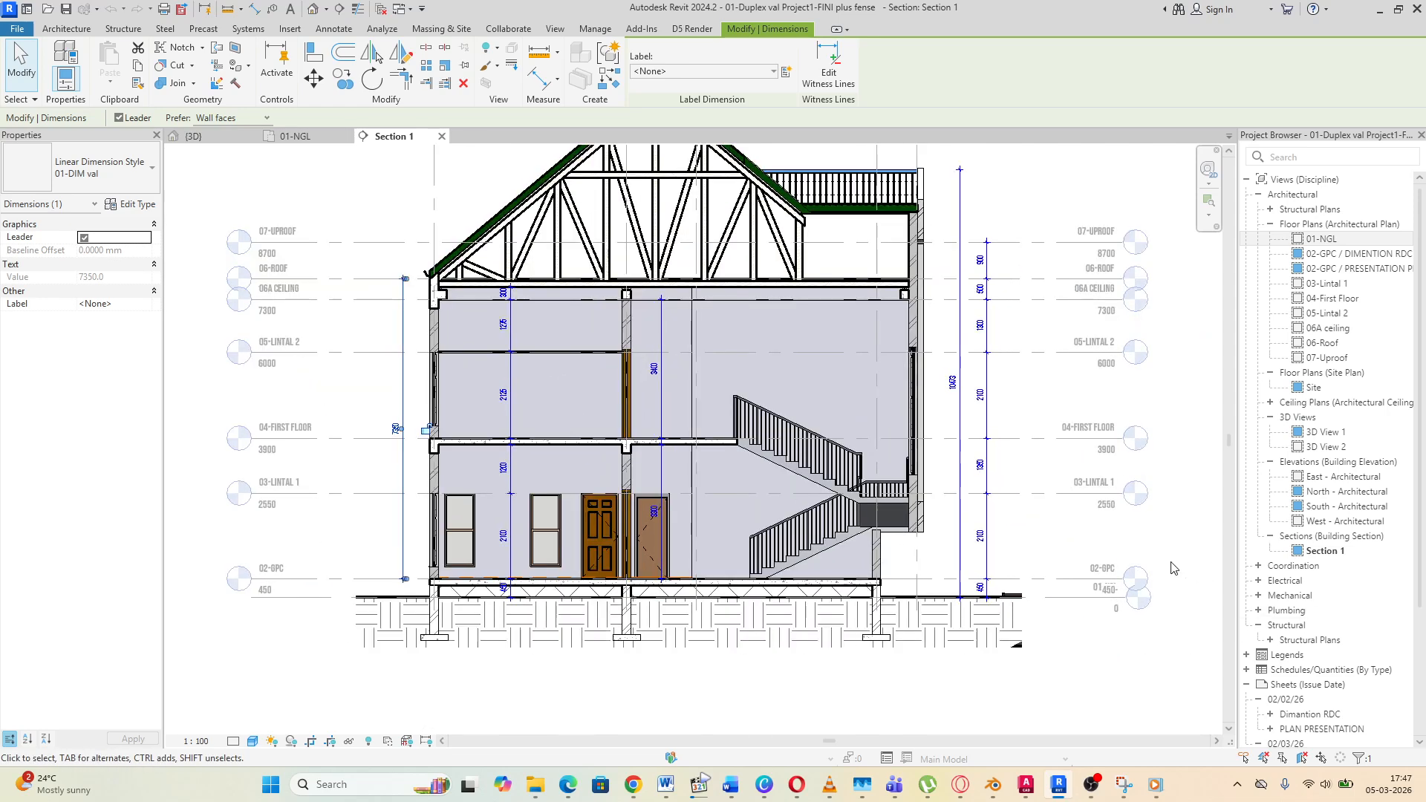
pyautogui.scroll(3, 1069, 628)
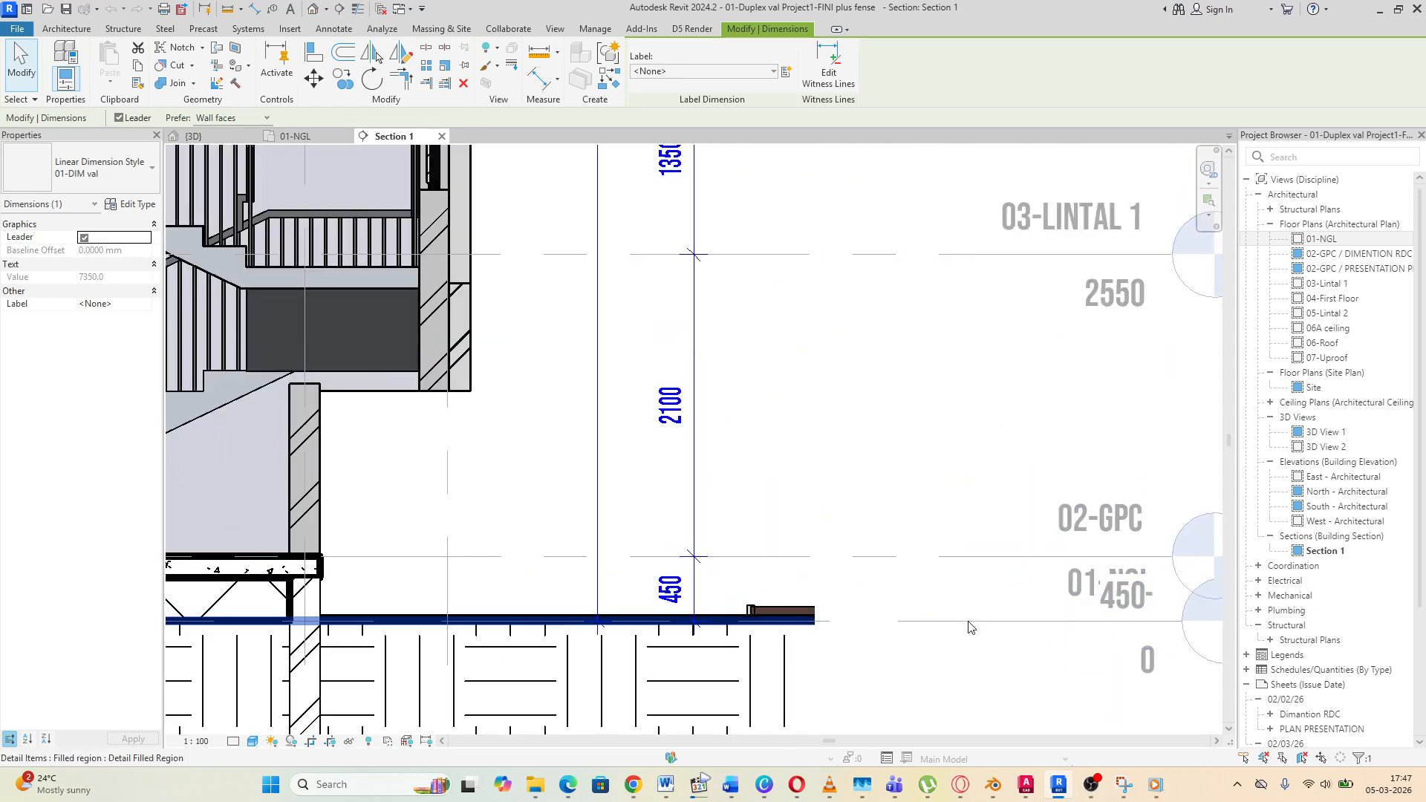
pyautogui.scroll(-2, 965, 623)
pyautogui.scroll(-3, 834, 653)
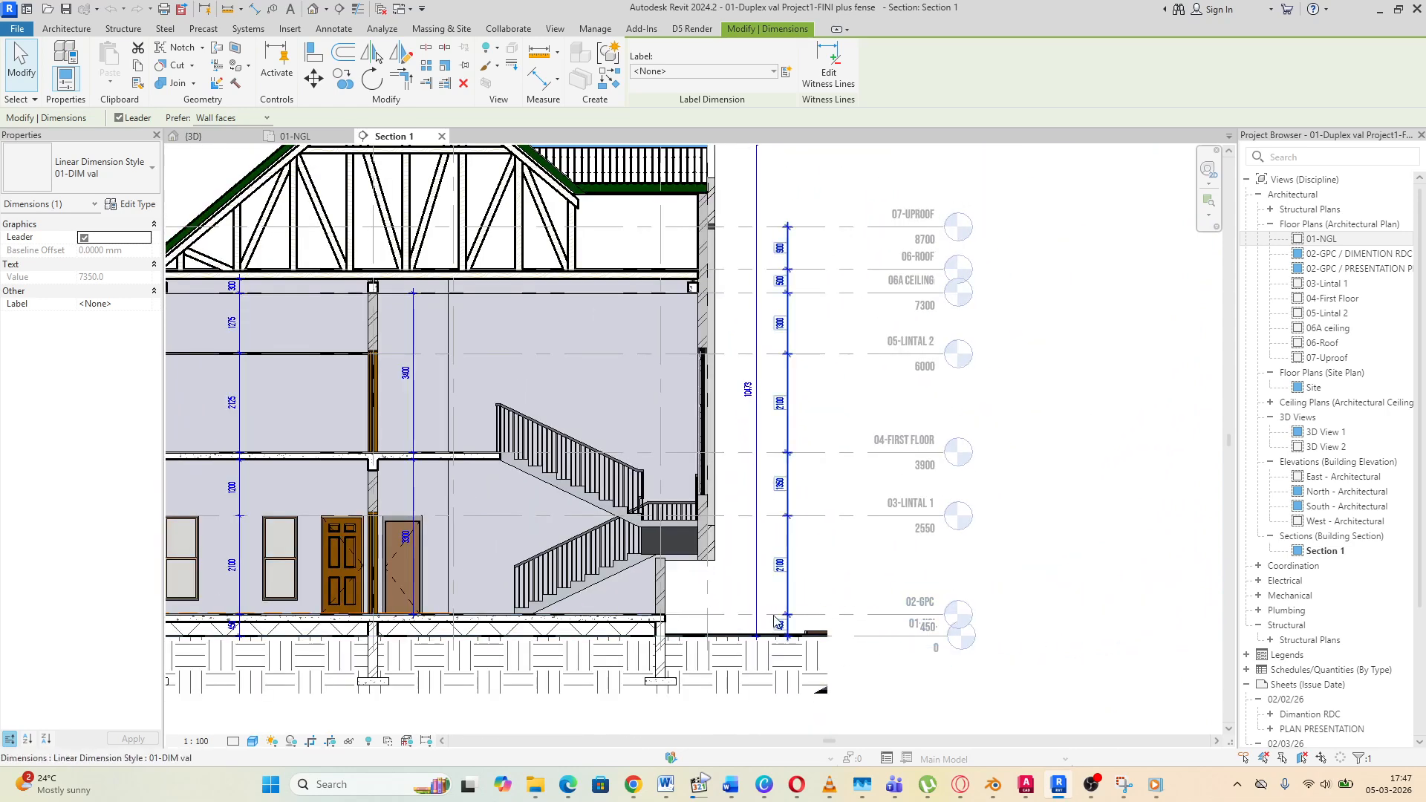
pyautogui.scroll(-1, 803, 618)
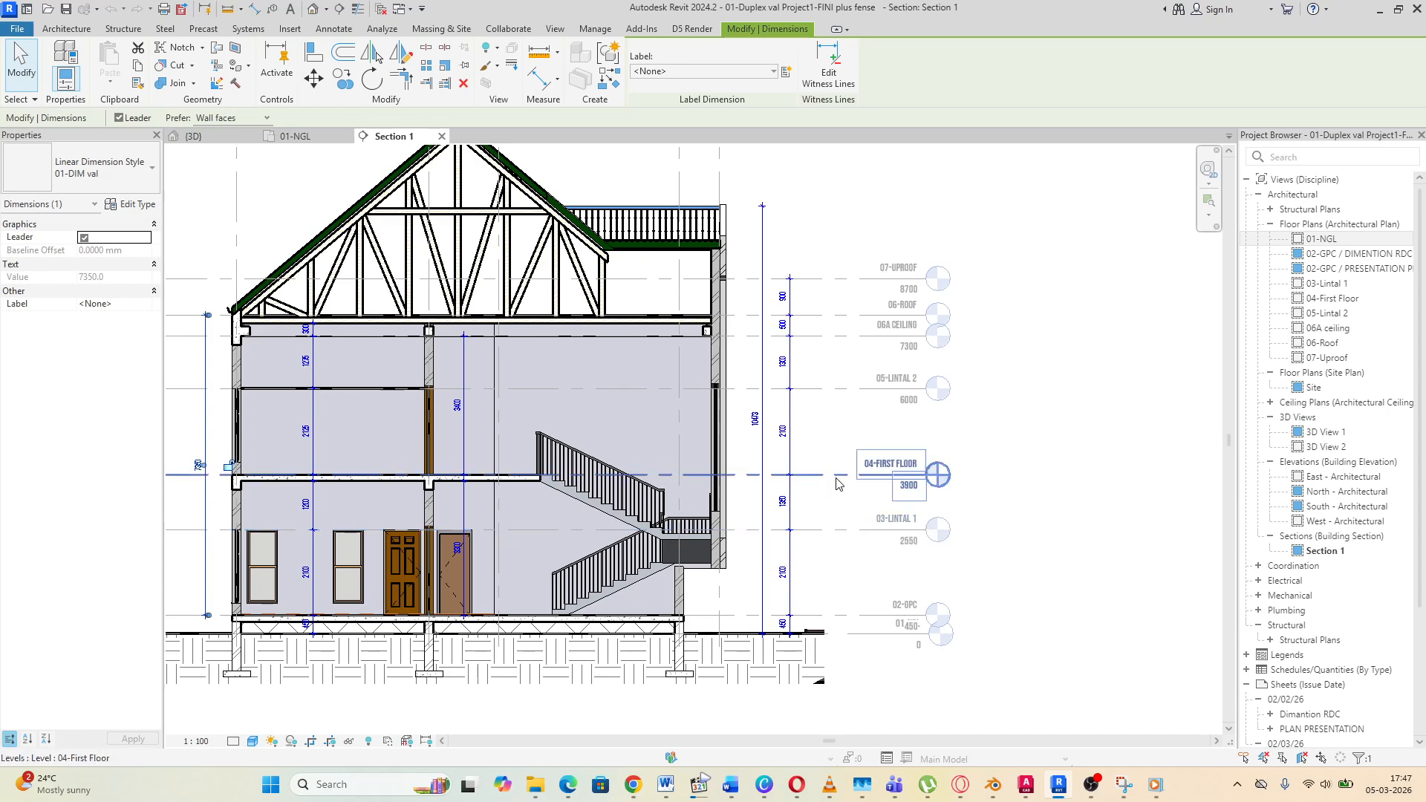
pyautogui.scroll(5, 929, 474)
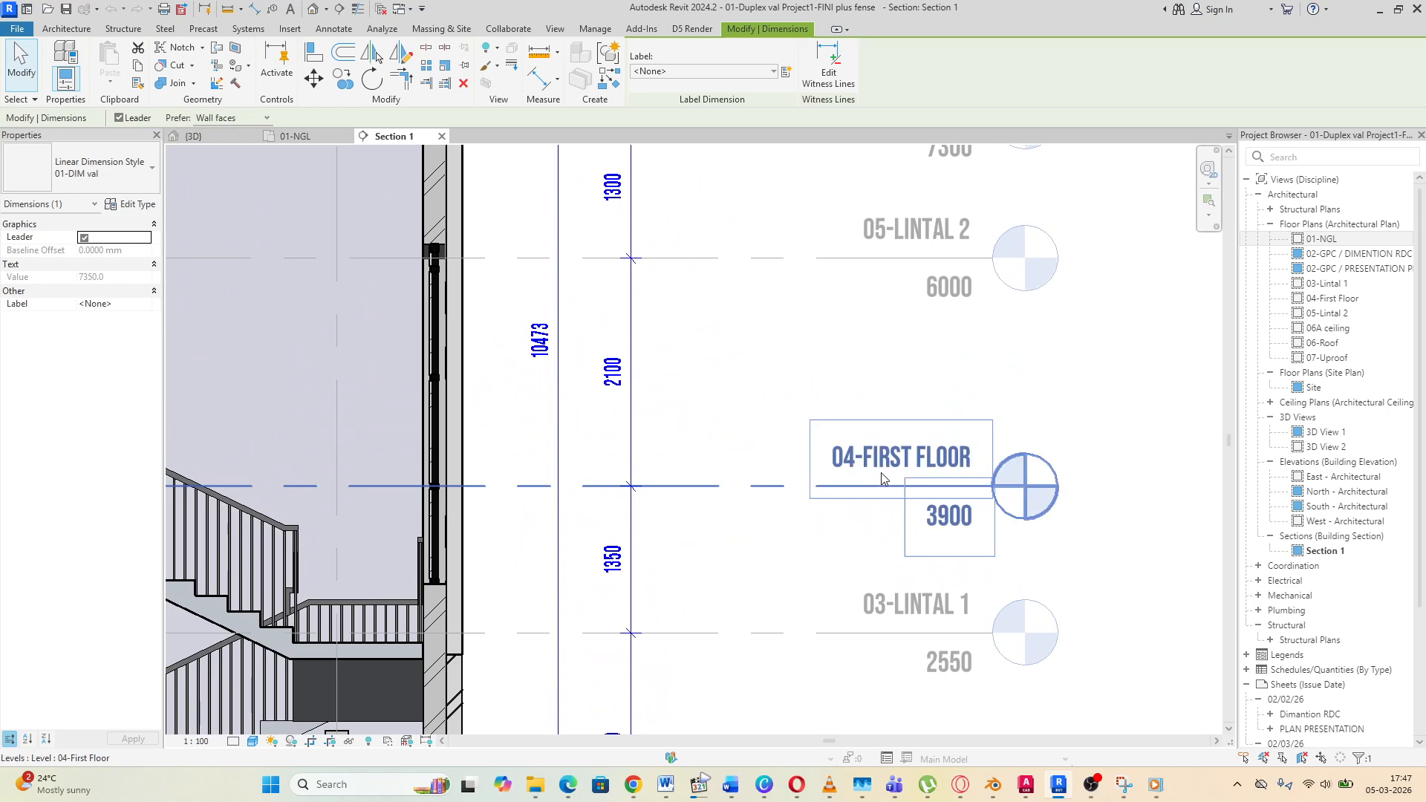
pyautogui.scroll(-3, 881, 478)
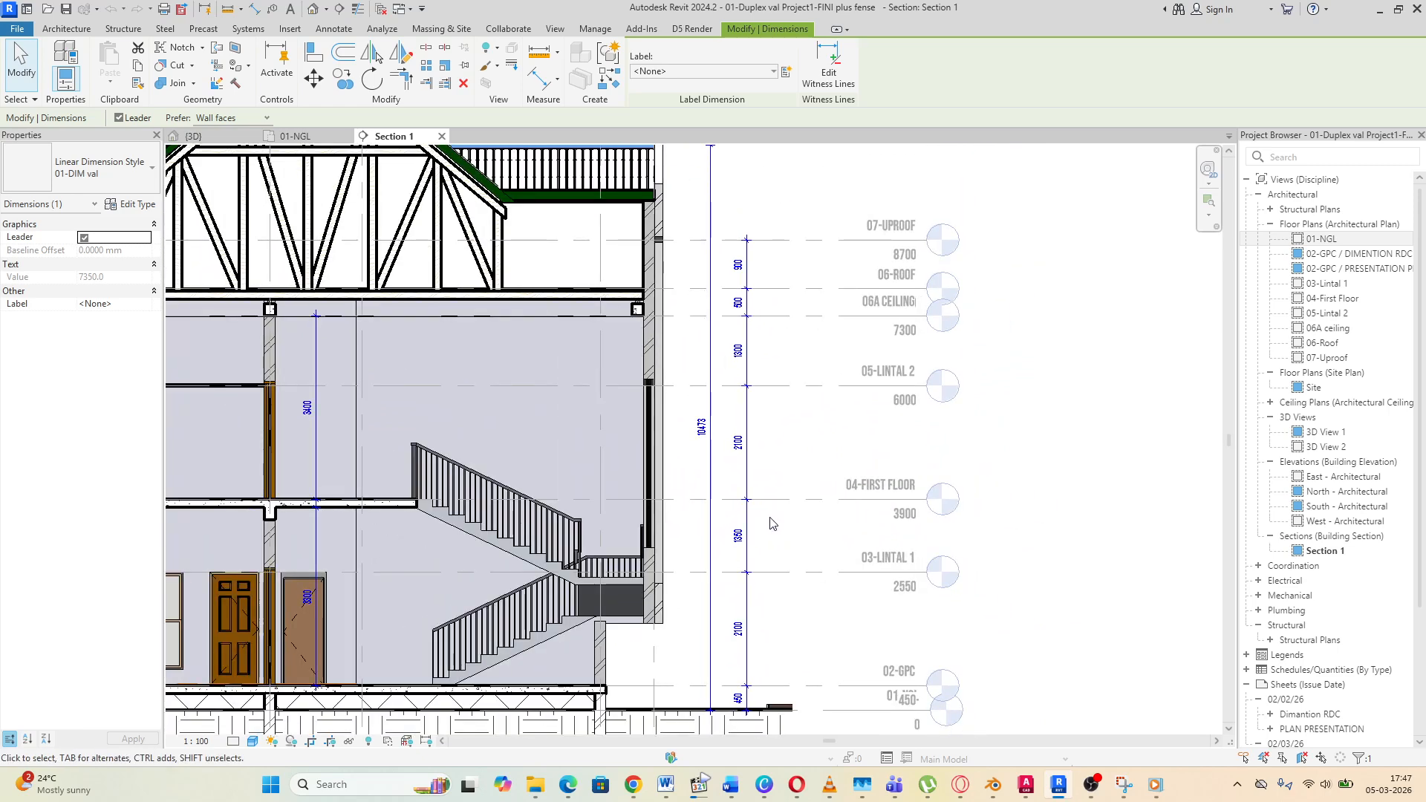
pyautogui.scroll(-2, 813, 509)
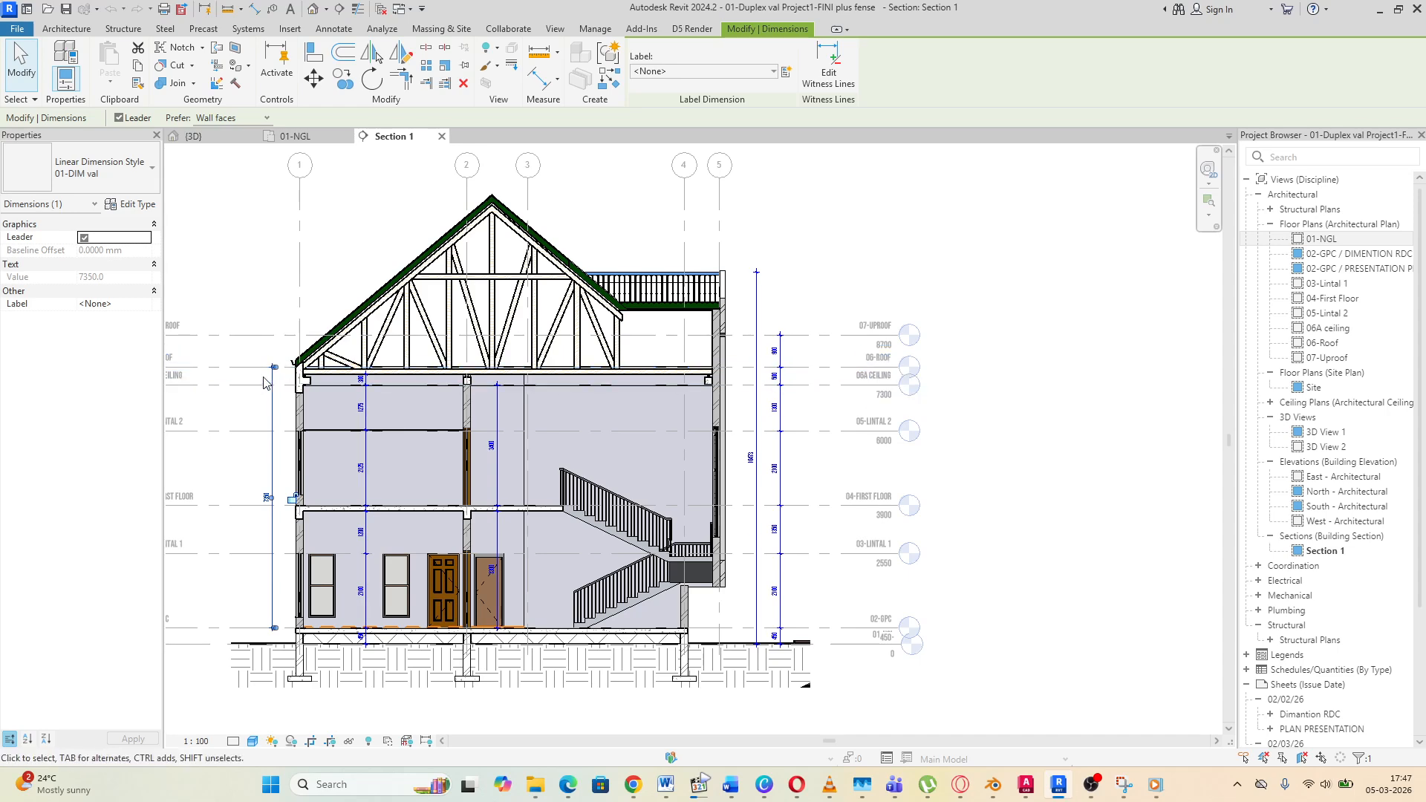
pyautogui.scroll(-3, 722, 546)
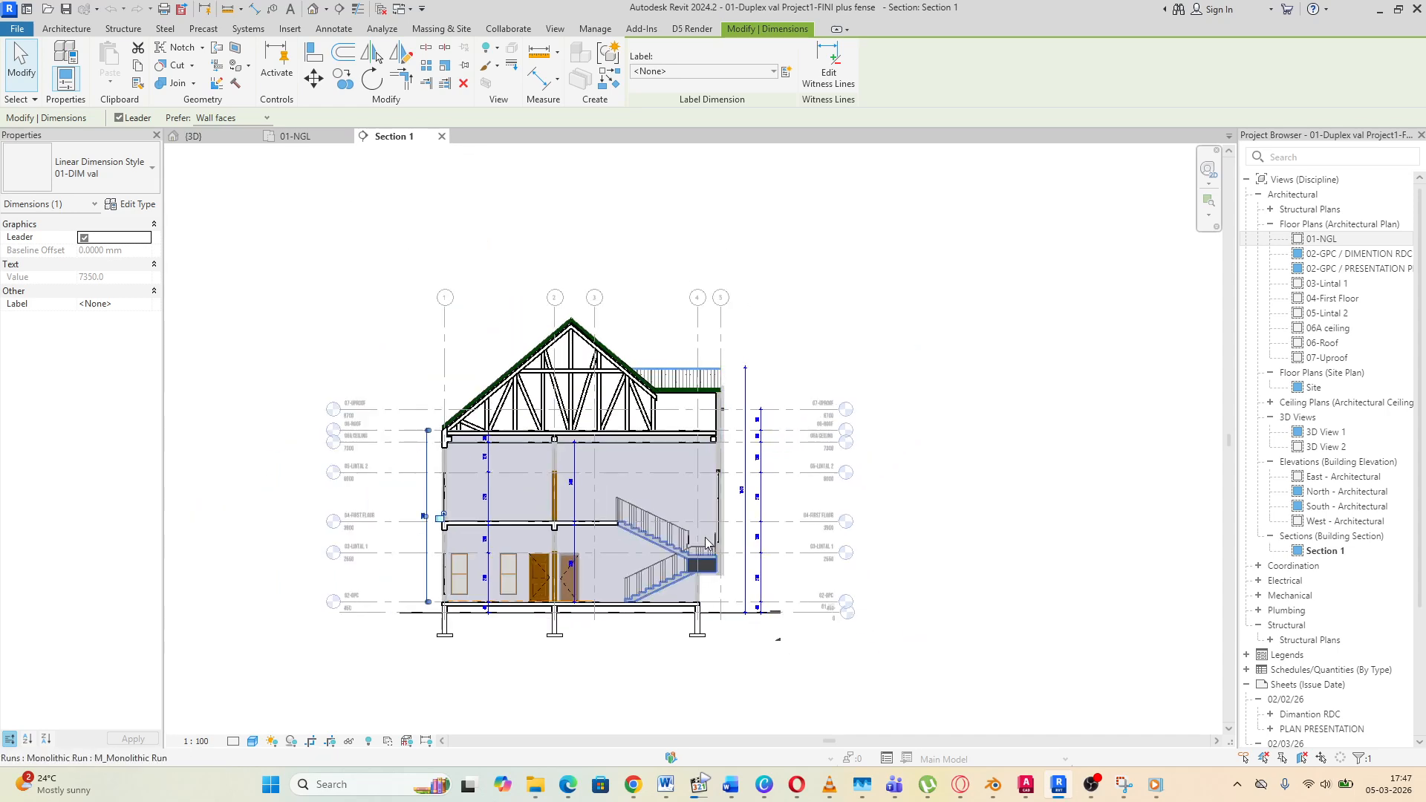
pyautogui.scroll(3, 466, 528)
pyautogui.scroll(-2, 678, 481)
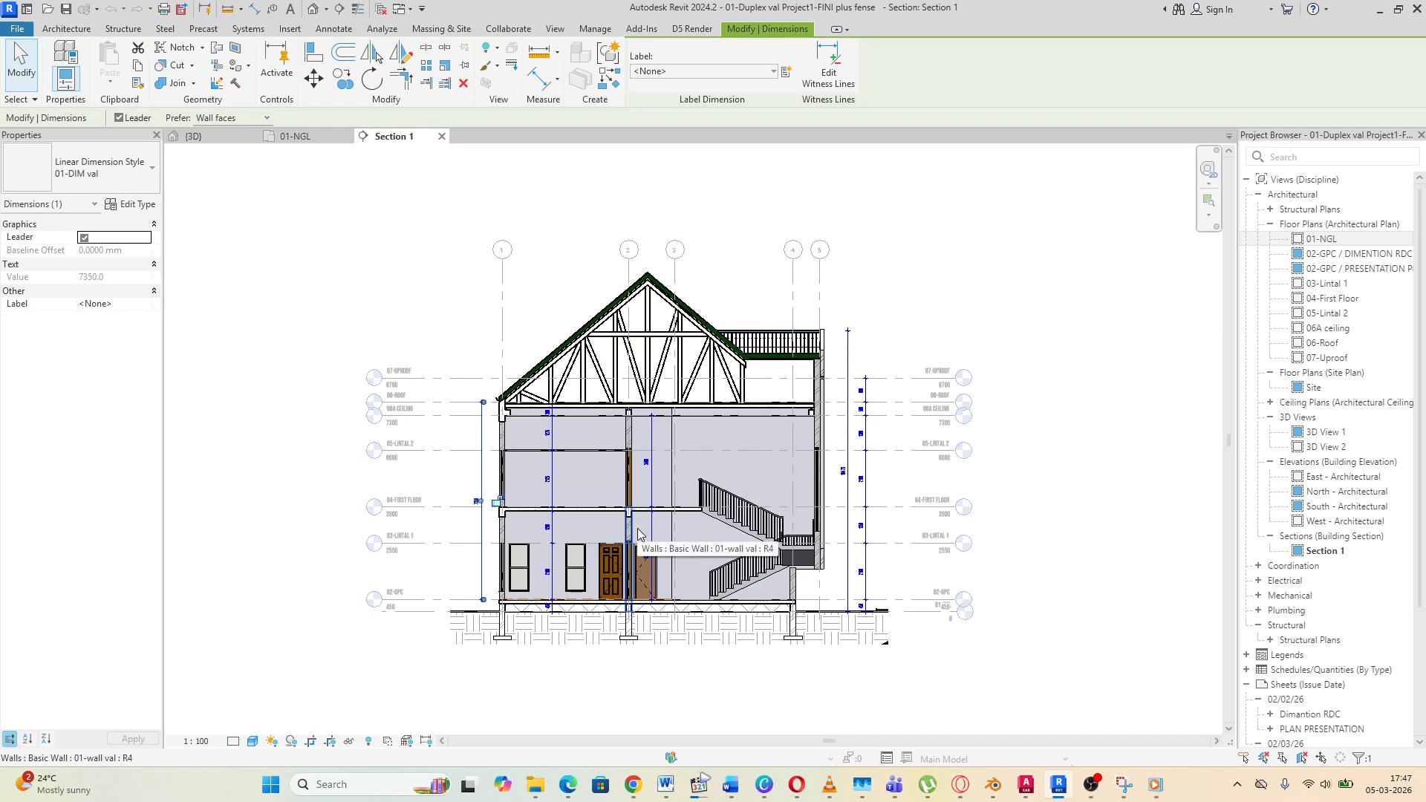
pyautogui.scroll(3, 481, 572)
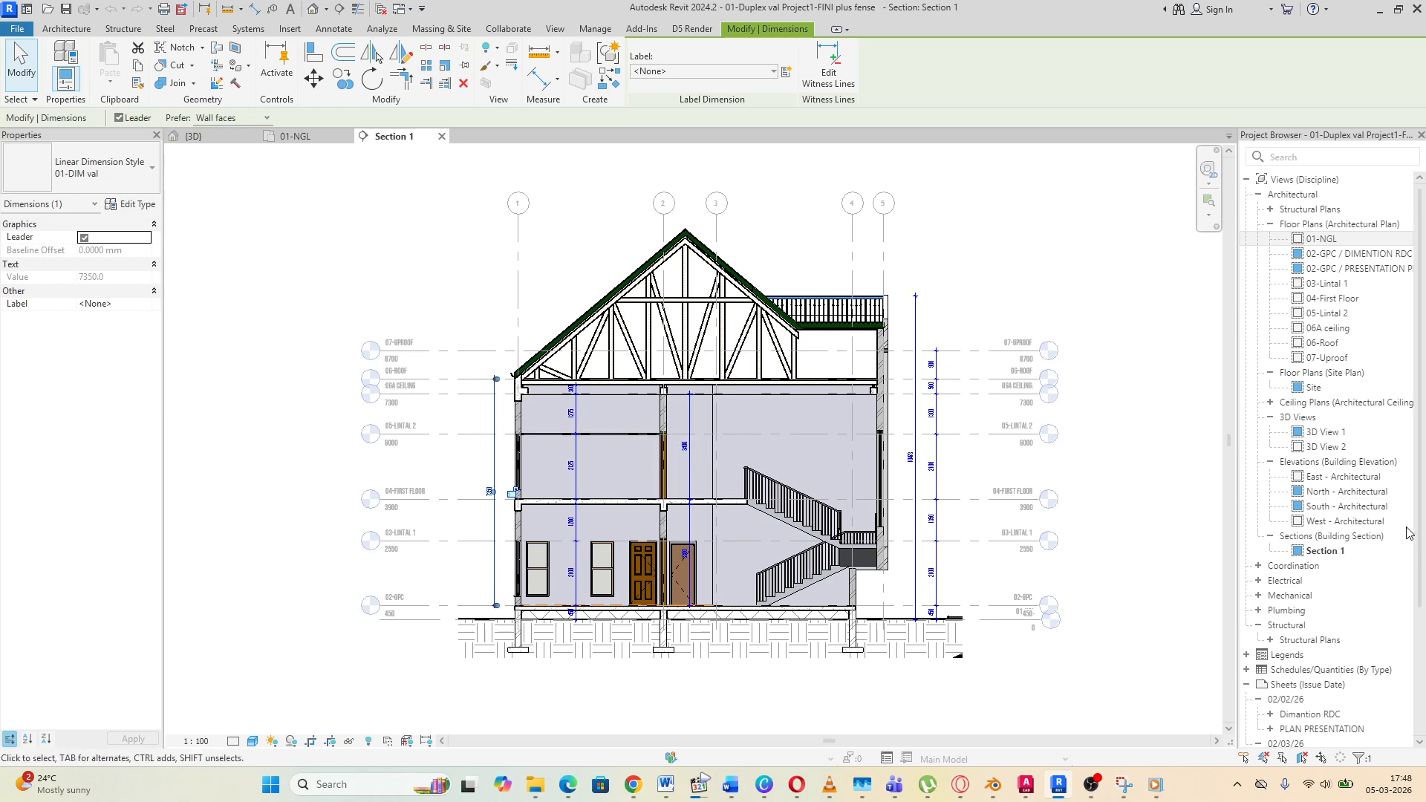
# Review the sheets grouped by issue date and the architectural views in the project's browser tree
pyautogui.scroll(-4, 1293, 564)
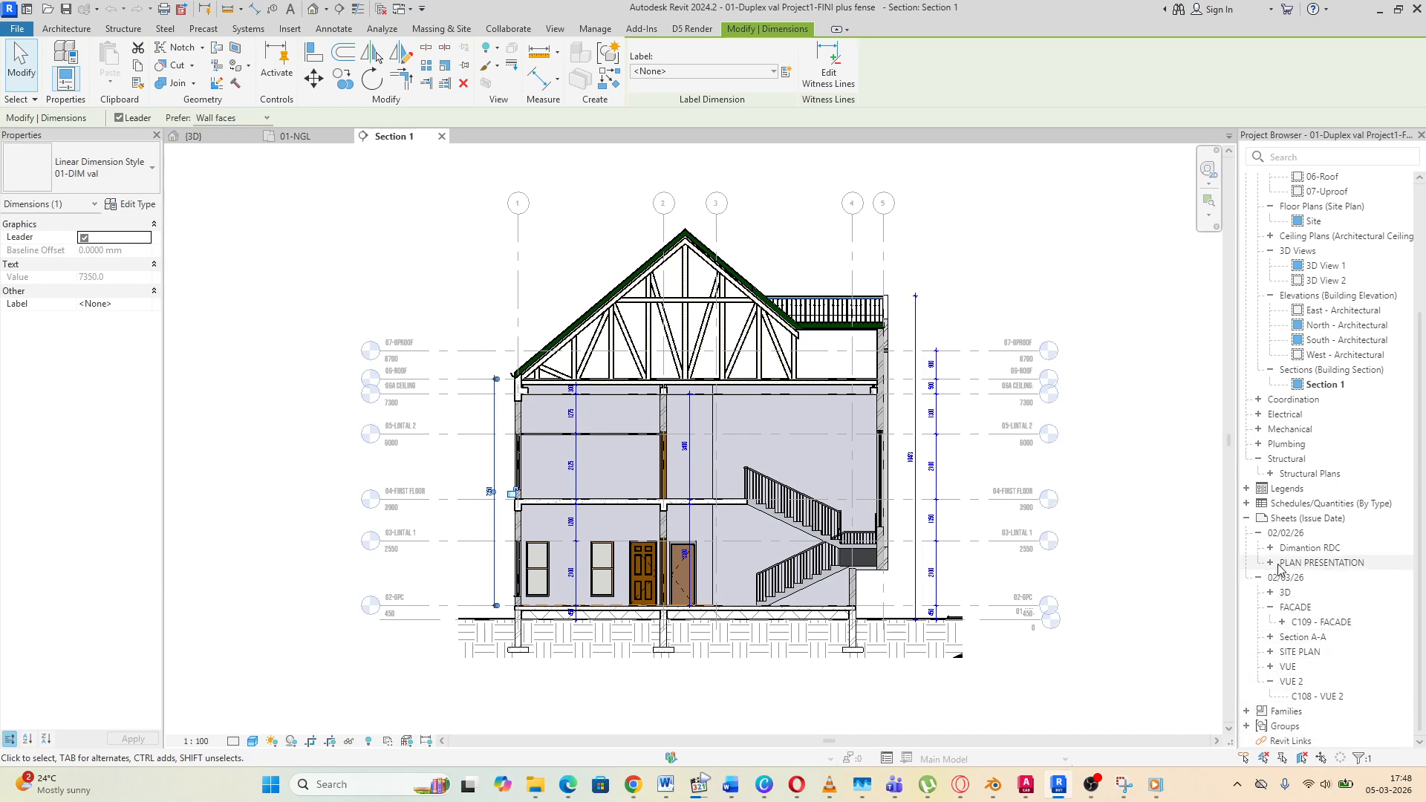
pyautogui.click(1293, 519)
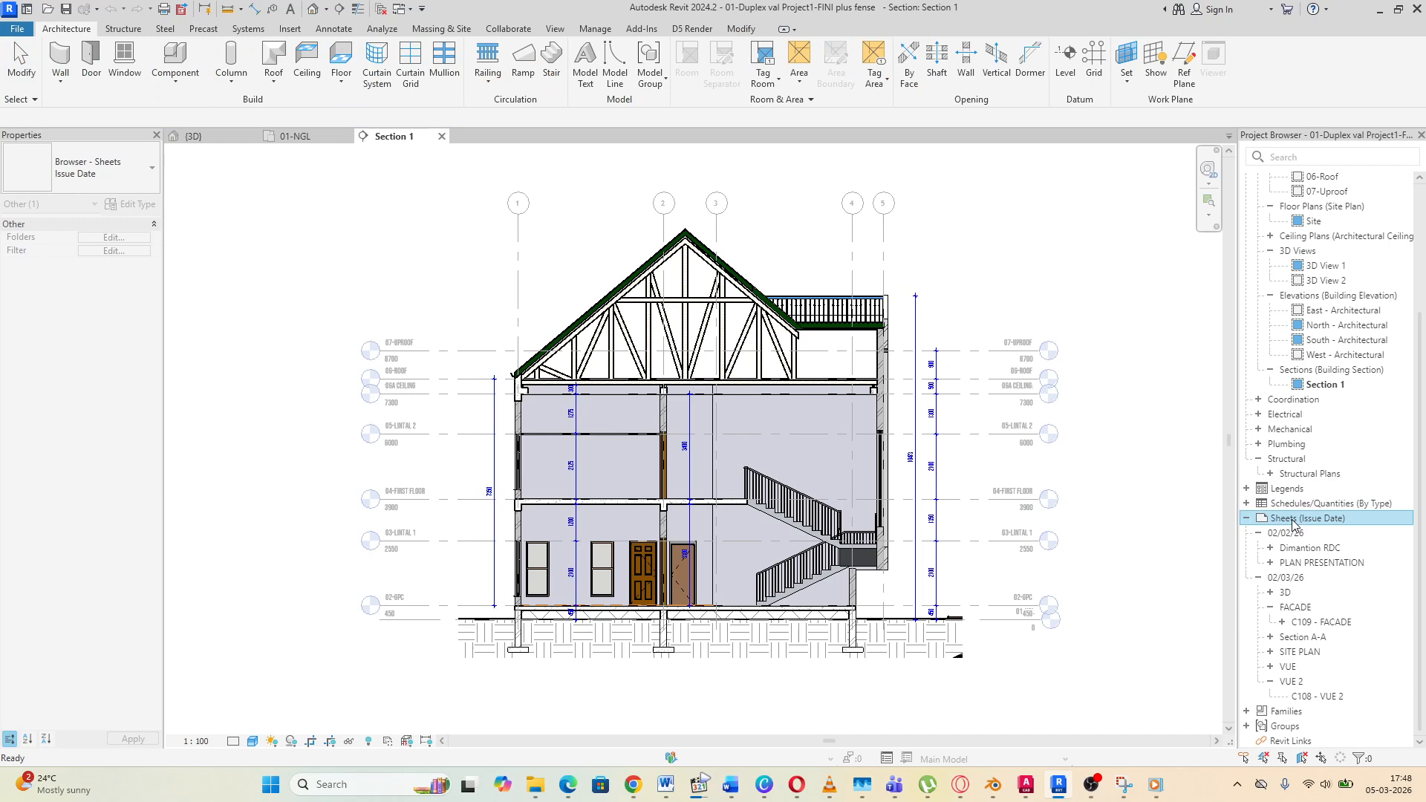
pyautogui.scroll(4, 1305, 208)
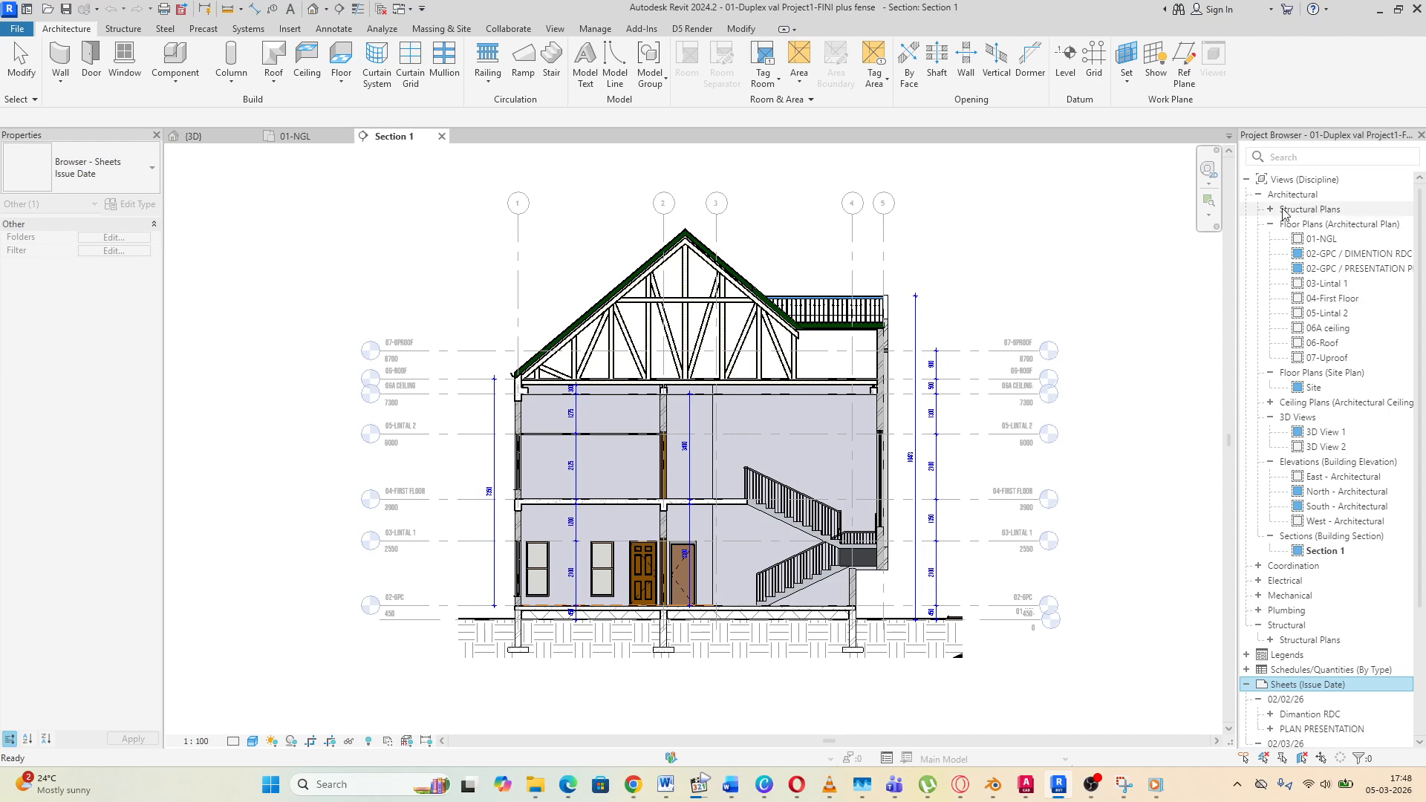
# Open the 02-GPC / DIMENTION RDC floor plan and examine its room names and dimension strings
pyautogui.doubleClick(1314, 256)
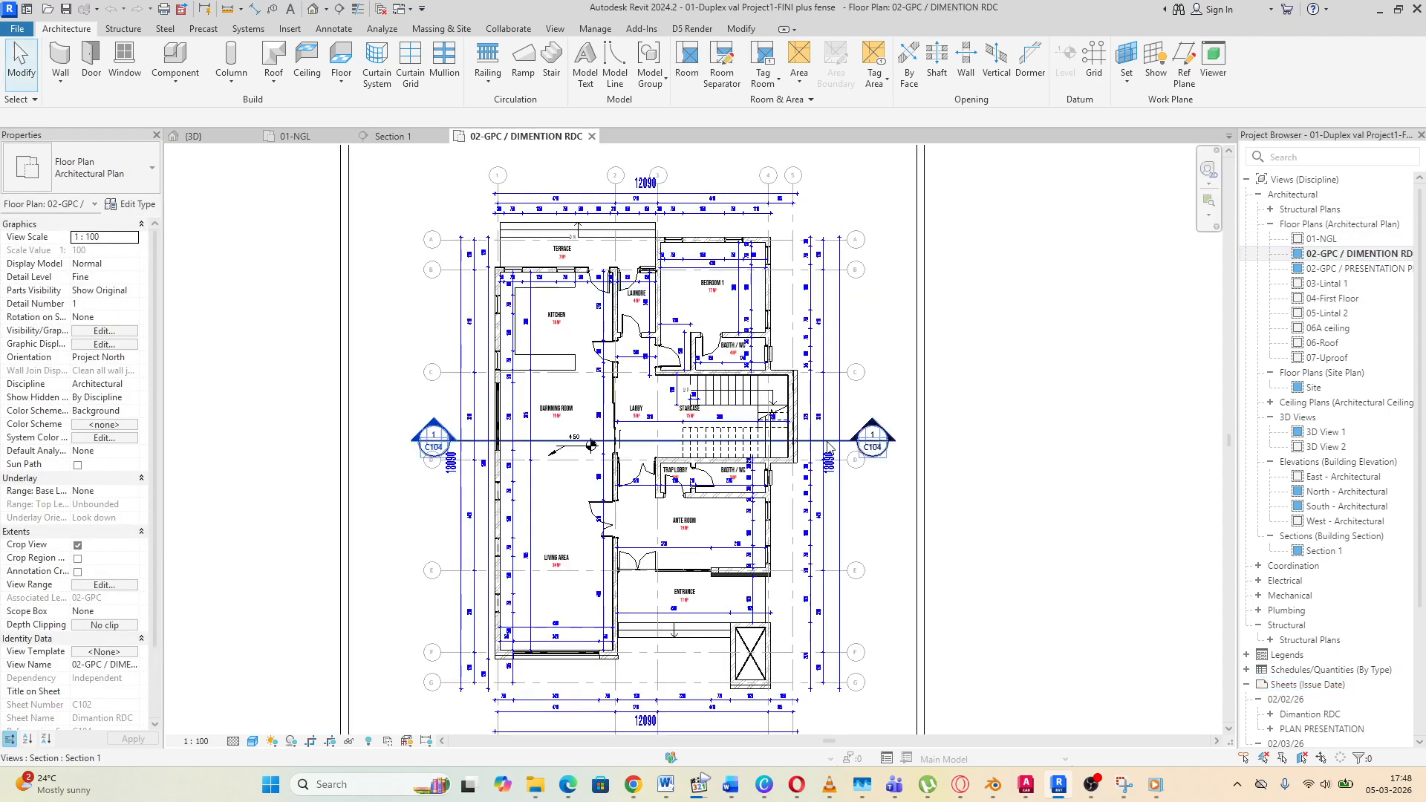
pyautogui.scroll(1, 548, 426)
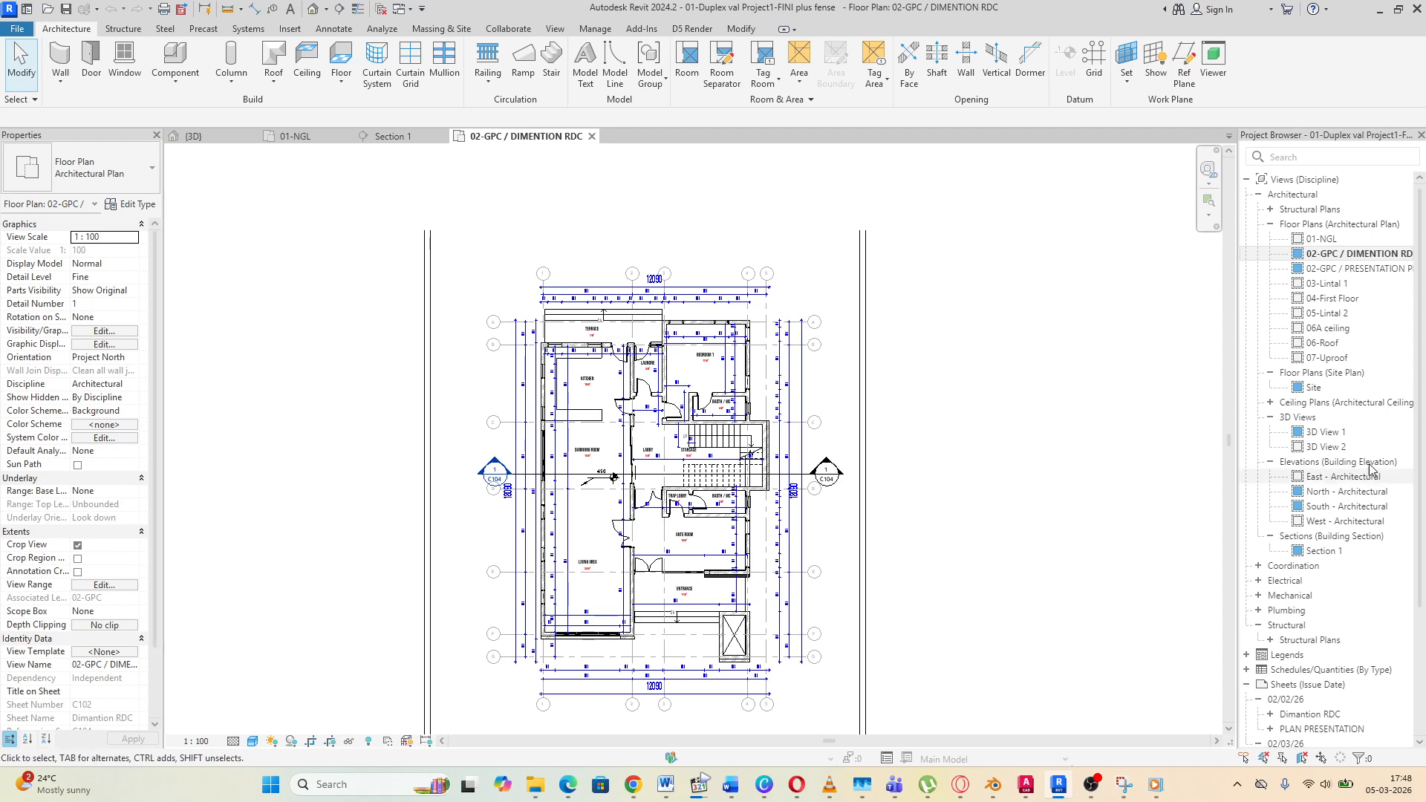
pyautogui.click(1321, 239)
pyautogui.click(1327, 254)
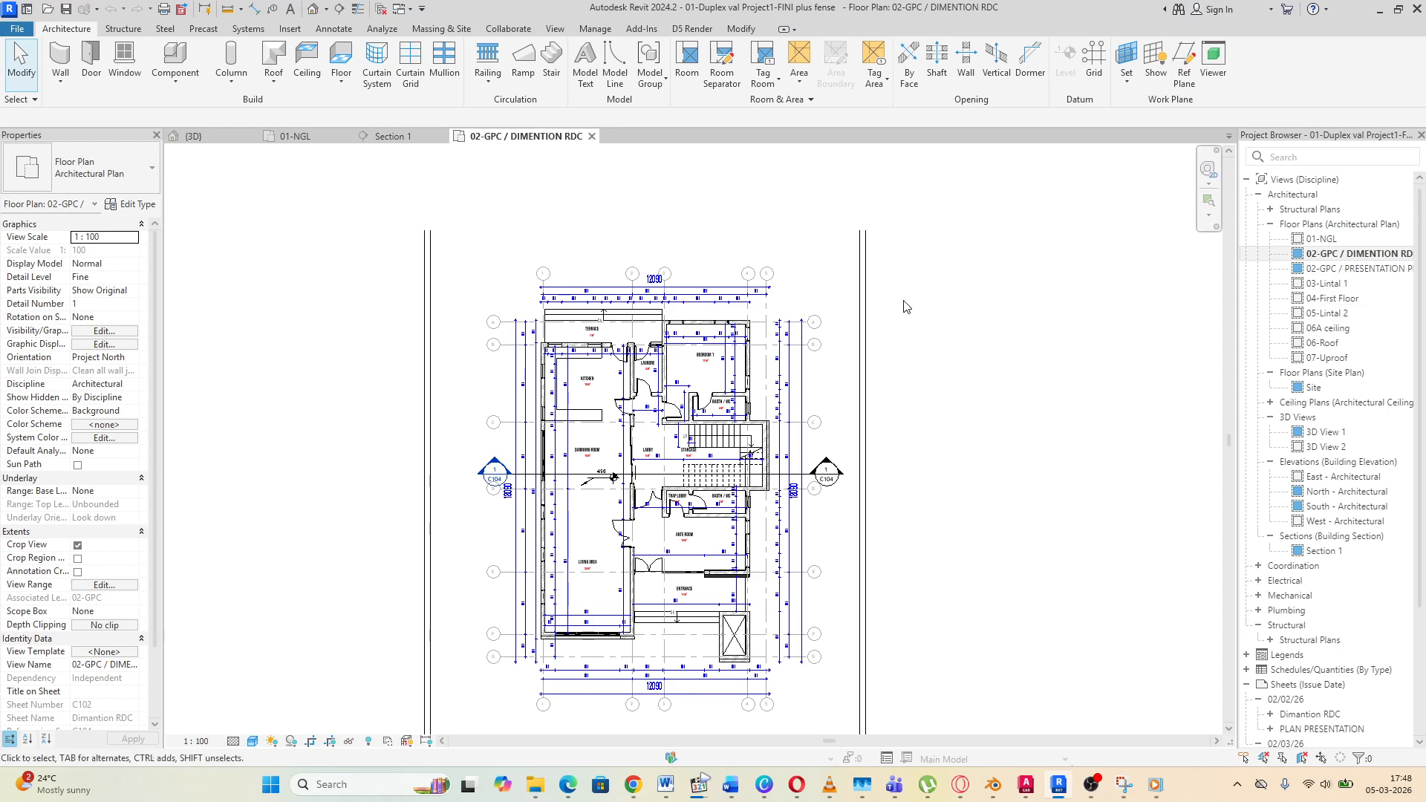
pyautogui.scroll(2, 591, 503)
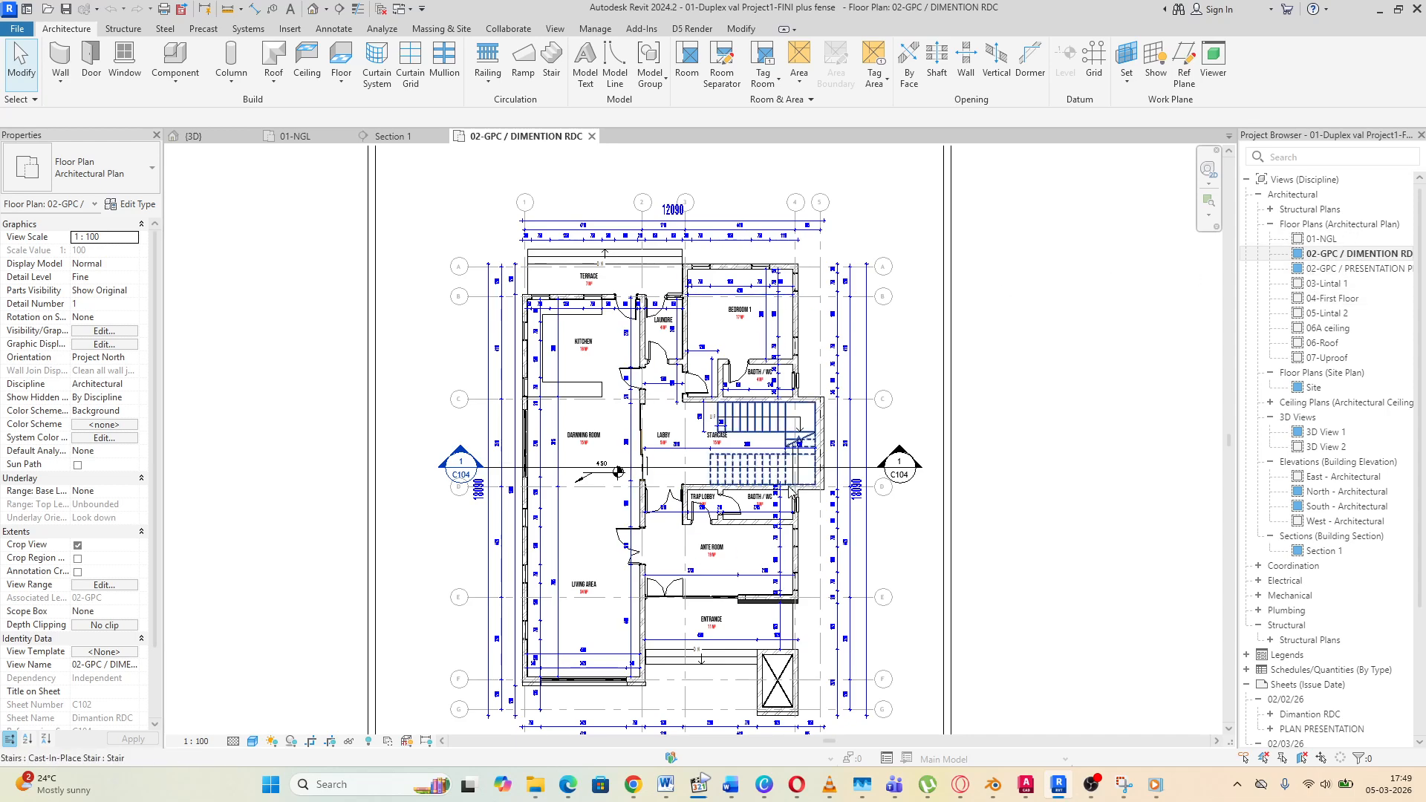
# Duplicate the 02-GPC / DIMENTION RDC floor plan without detailing and compare its entry with the neighbouring plans
pyautogui.rightClick(1350, 255)
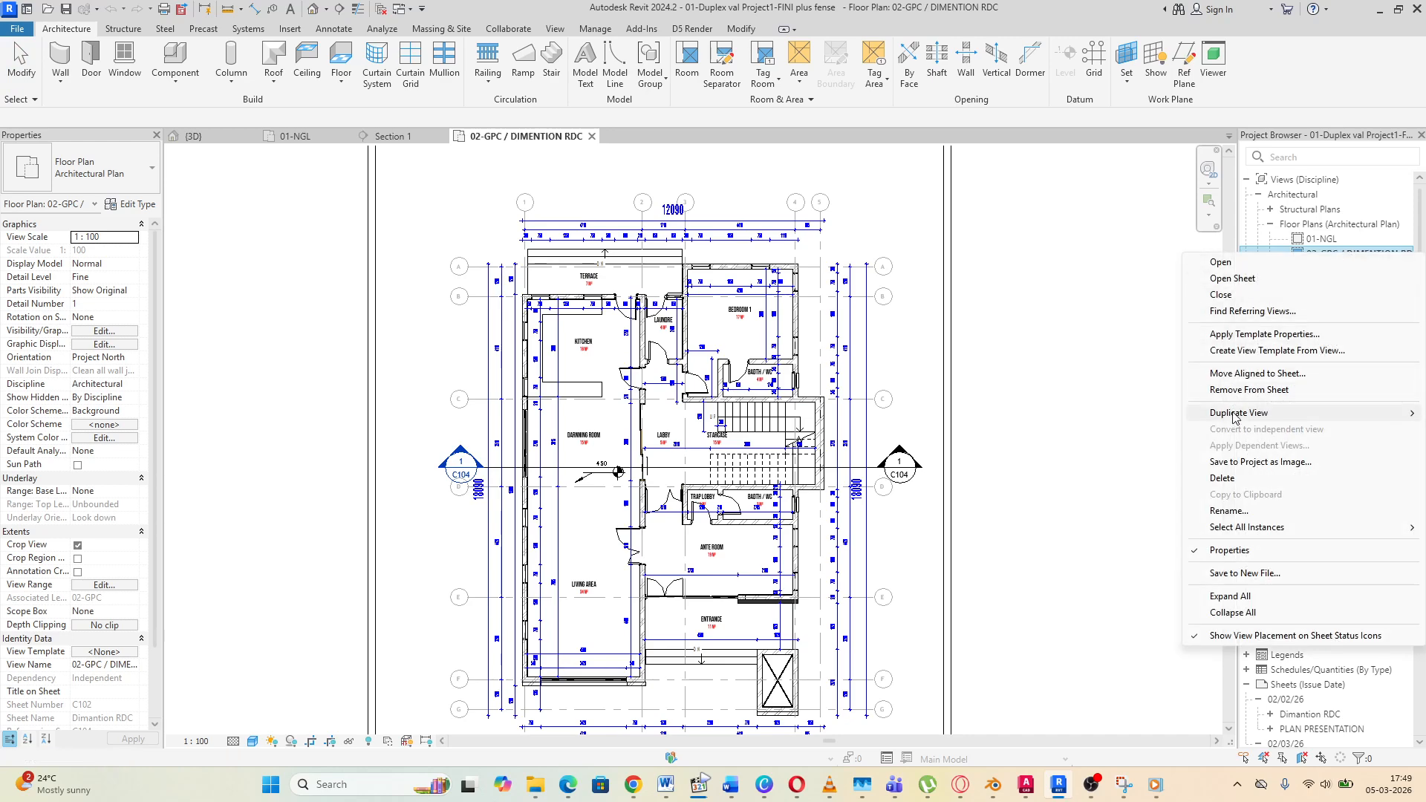
pyautogui.moveTo(1234, 421)
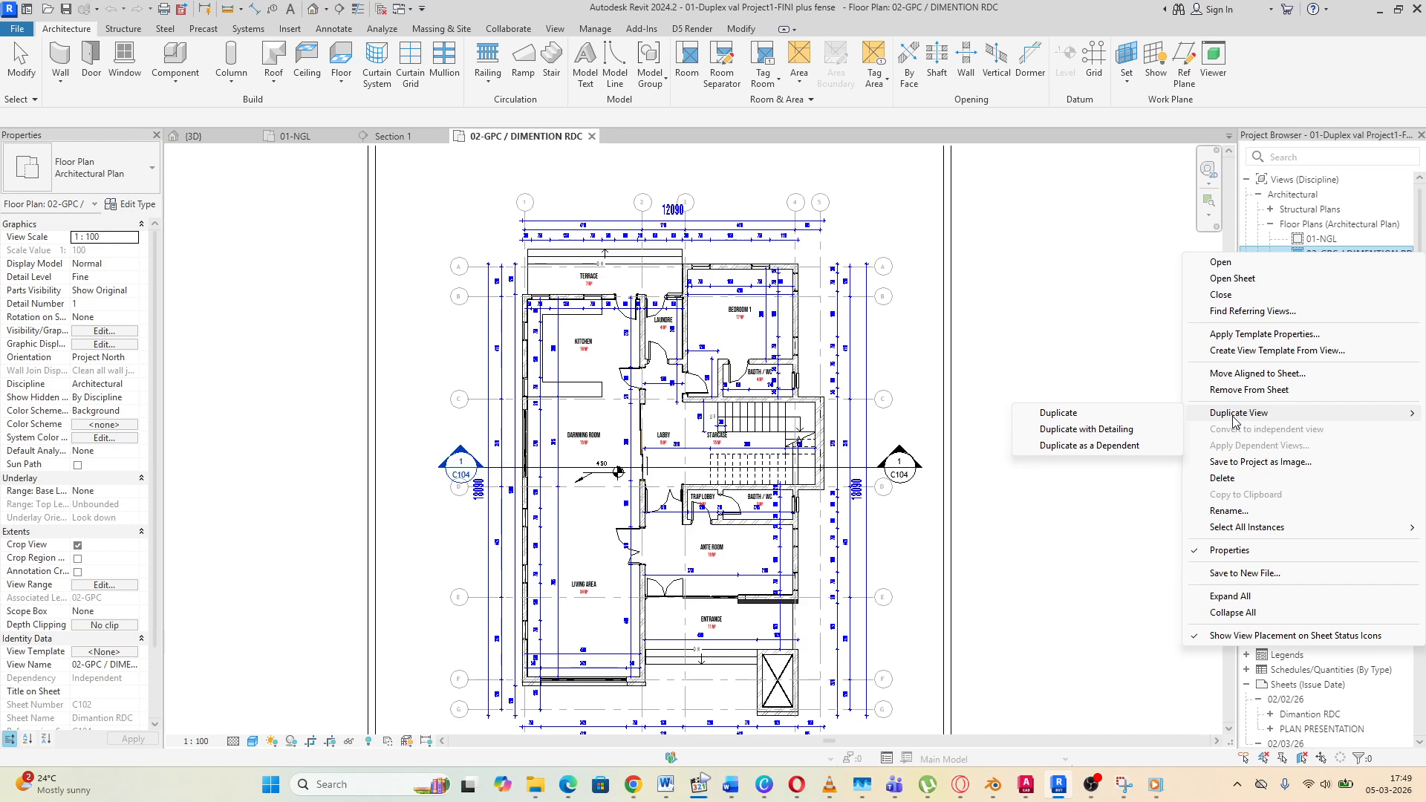
pyautogui.click(1051, 413)
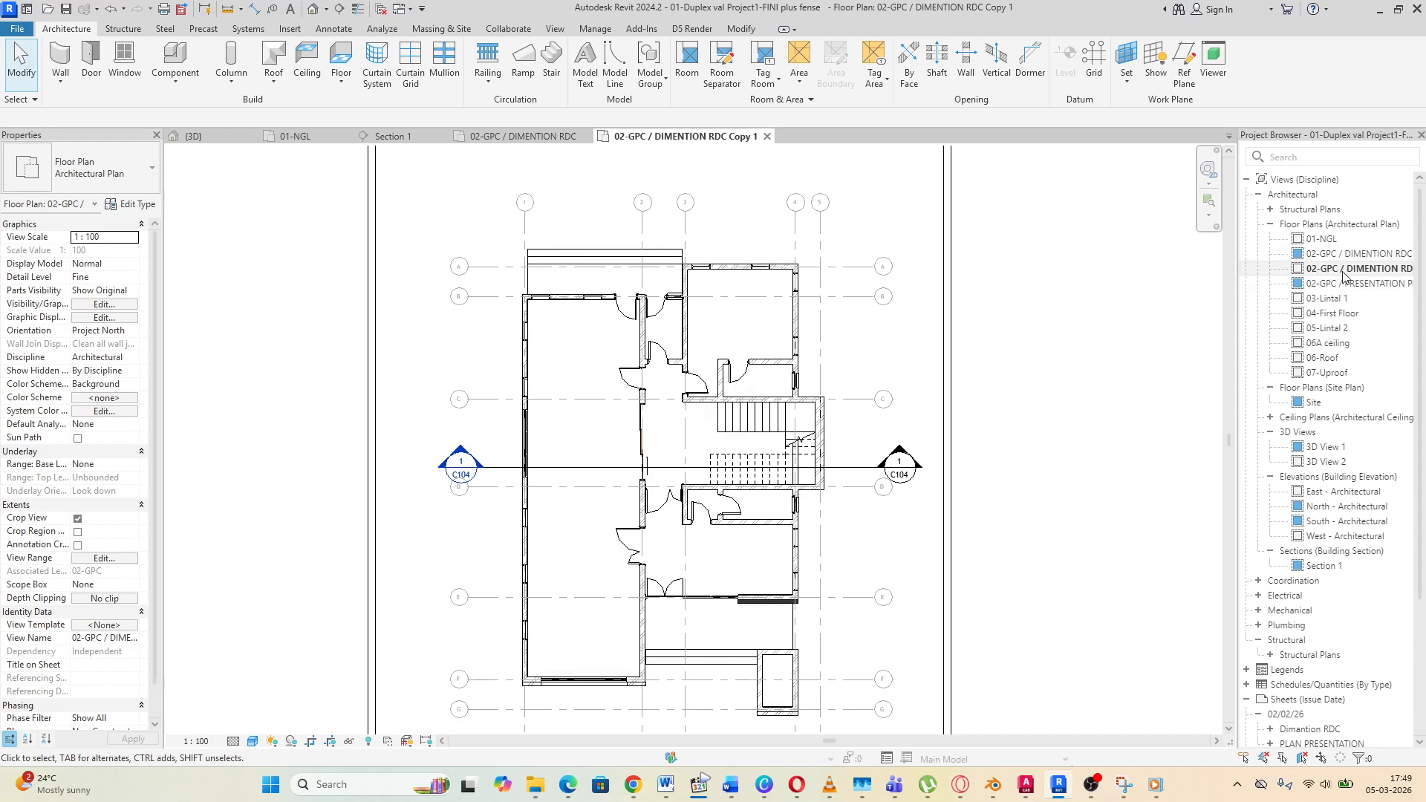
pyautogui.click(1346, 268)
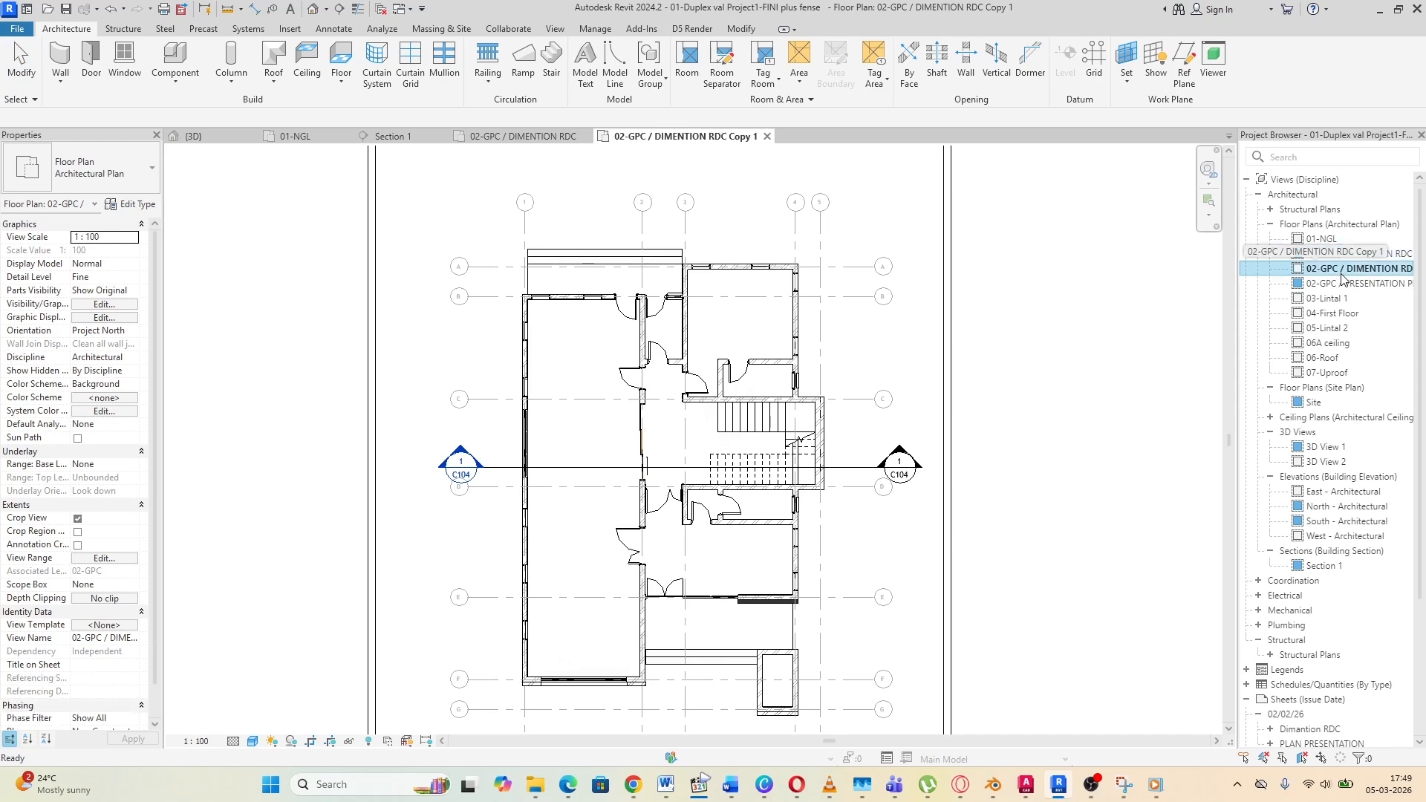
pyautogui.click(1342, 286)
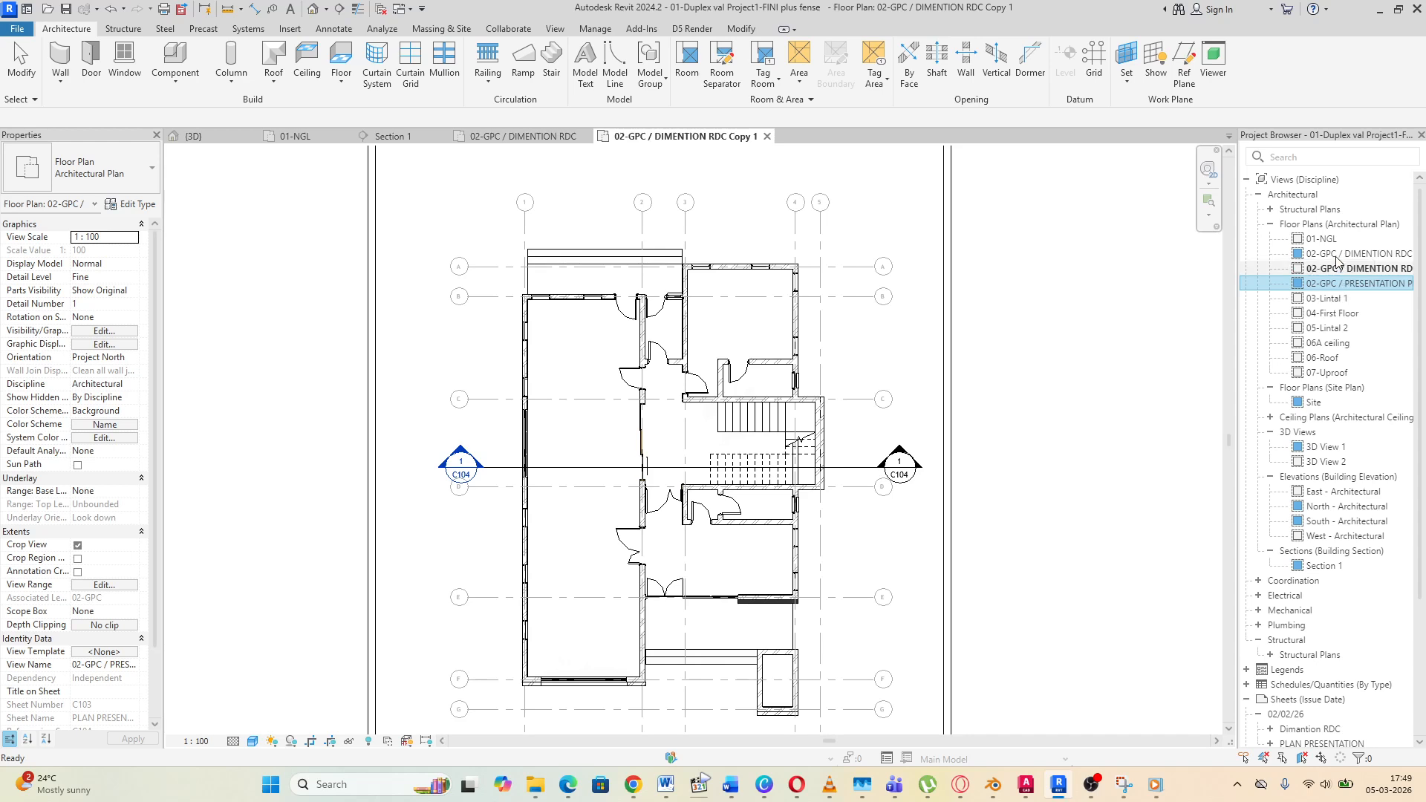
pyautogui.click(1336, 254)
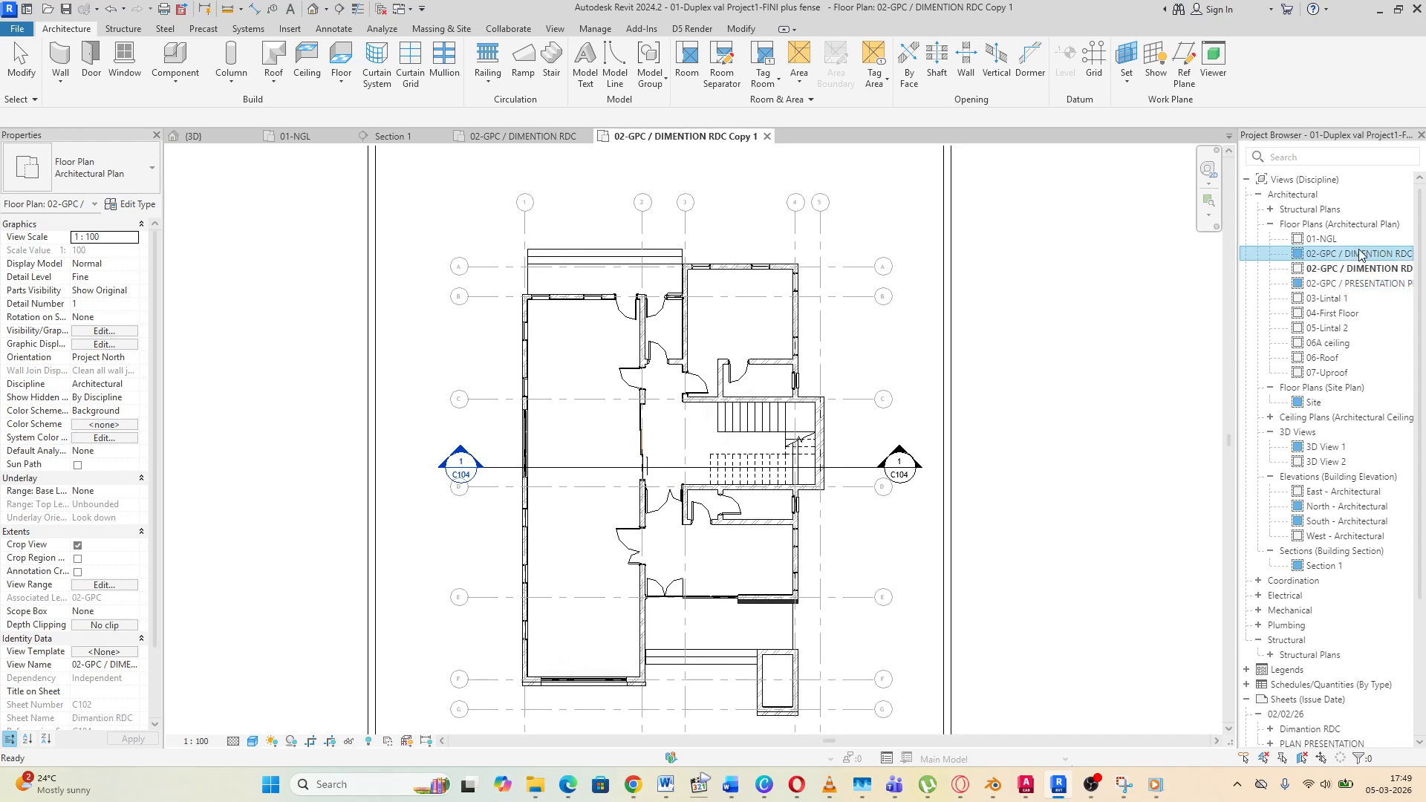
# Inspect the duplicated ground floor plan without annotations and delete that copy from the project
pyautogui.scroll(-3, 298, 276)
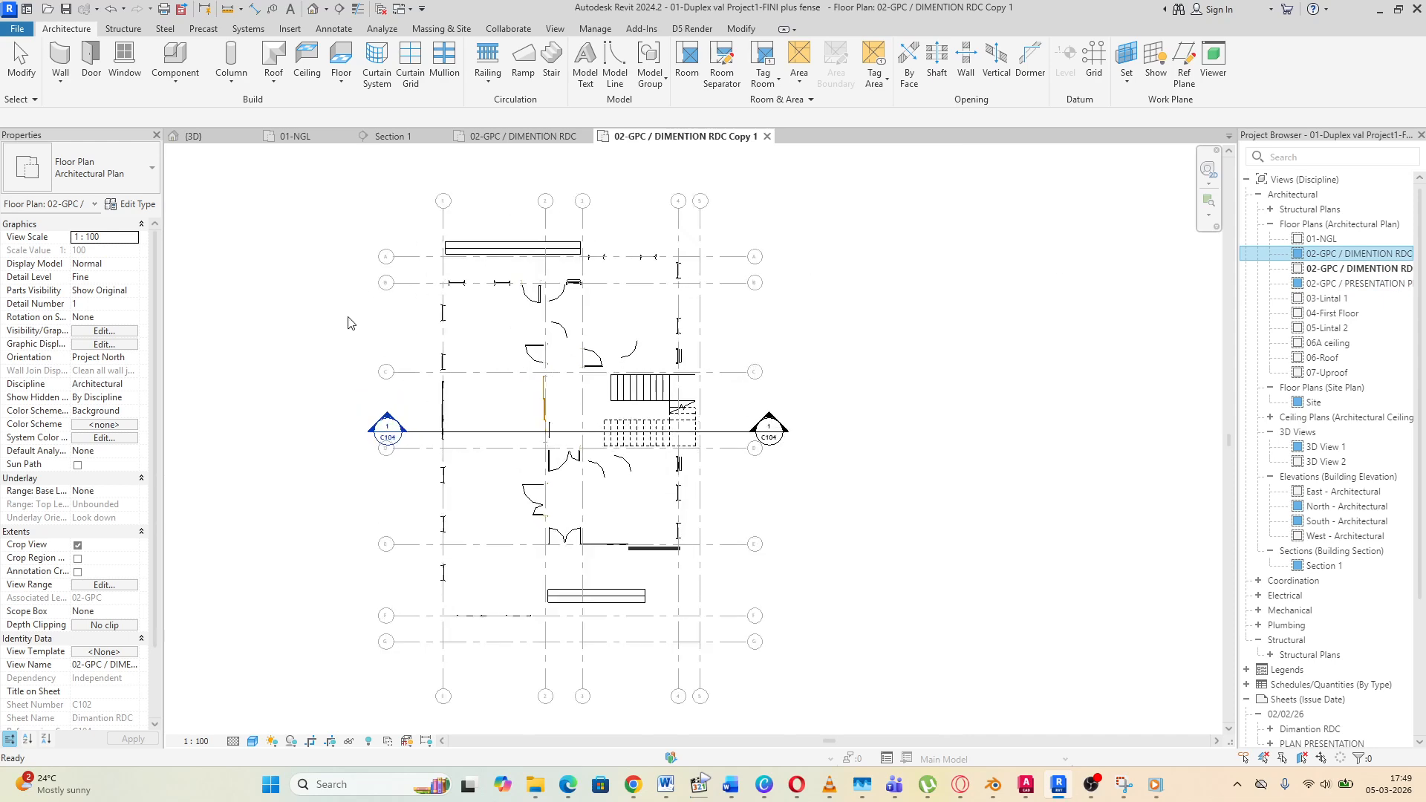
pyautogui.scroll(2, 618, 300)
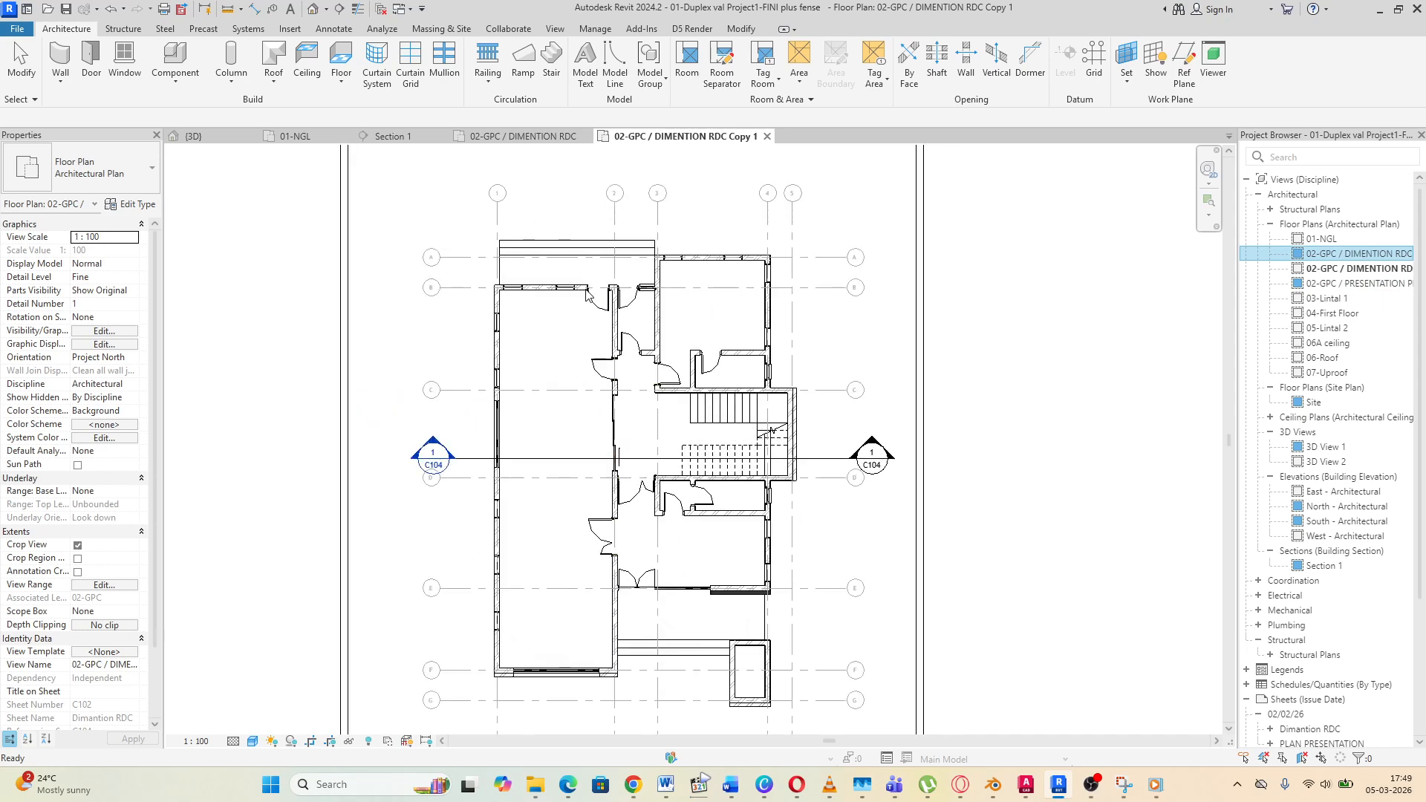
pyautogui.scroll(-1, 908, 409)
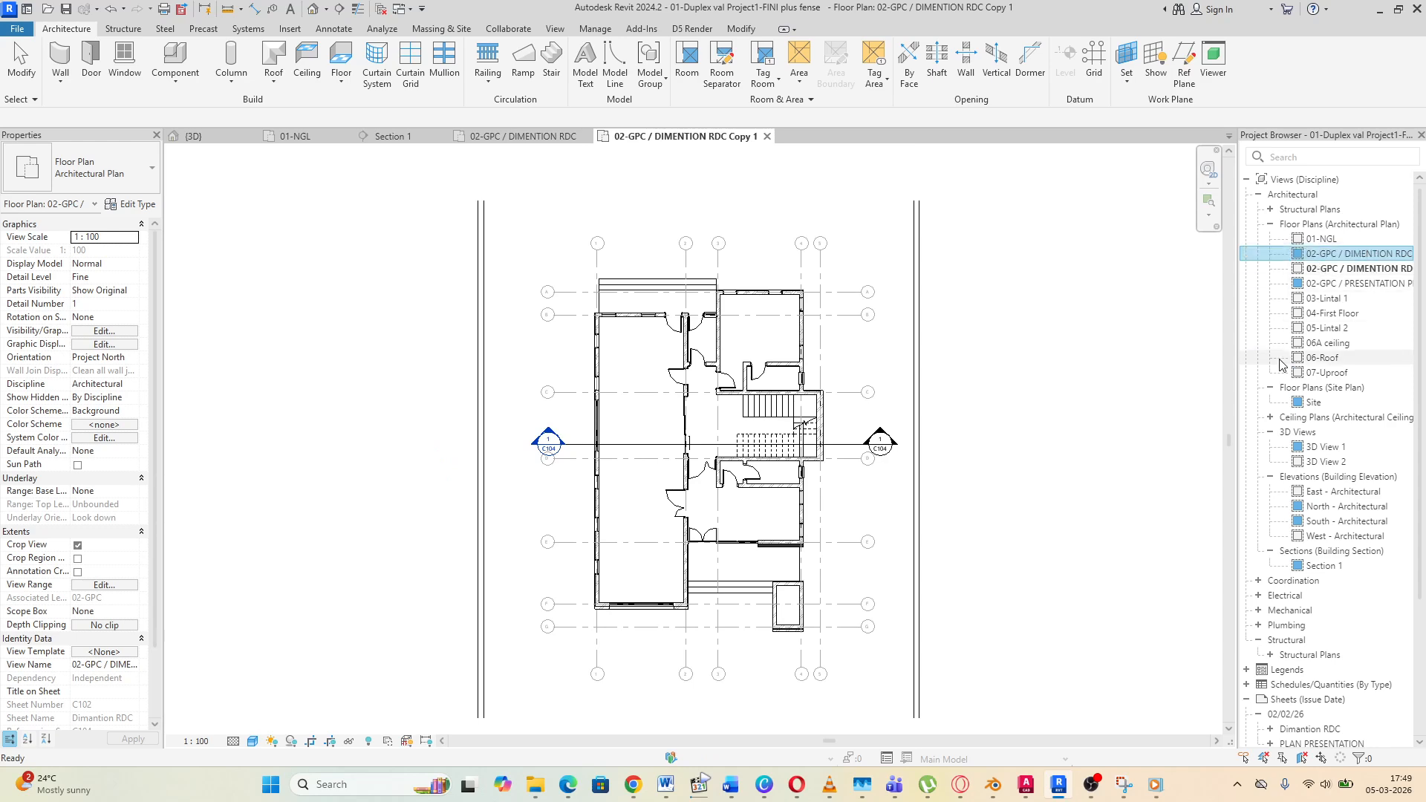
pyautogui.press('Delete')
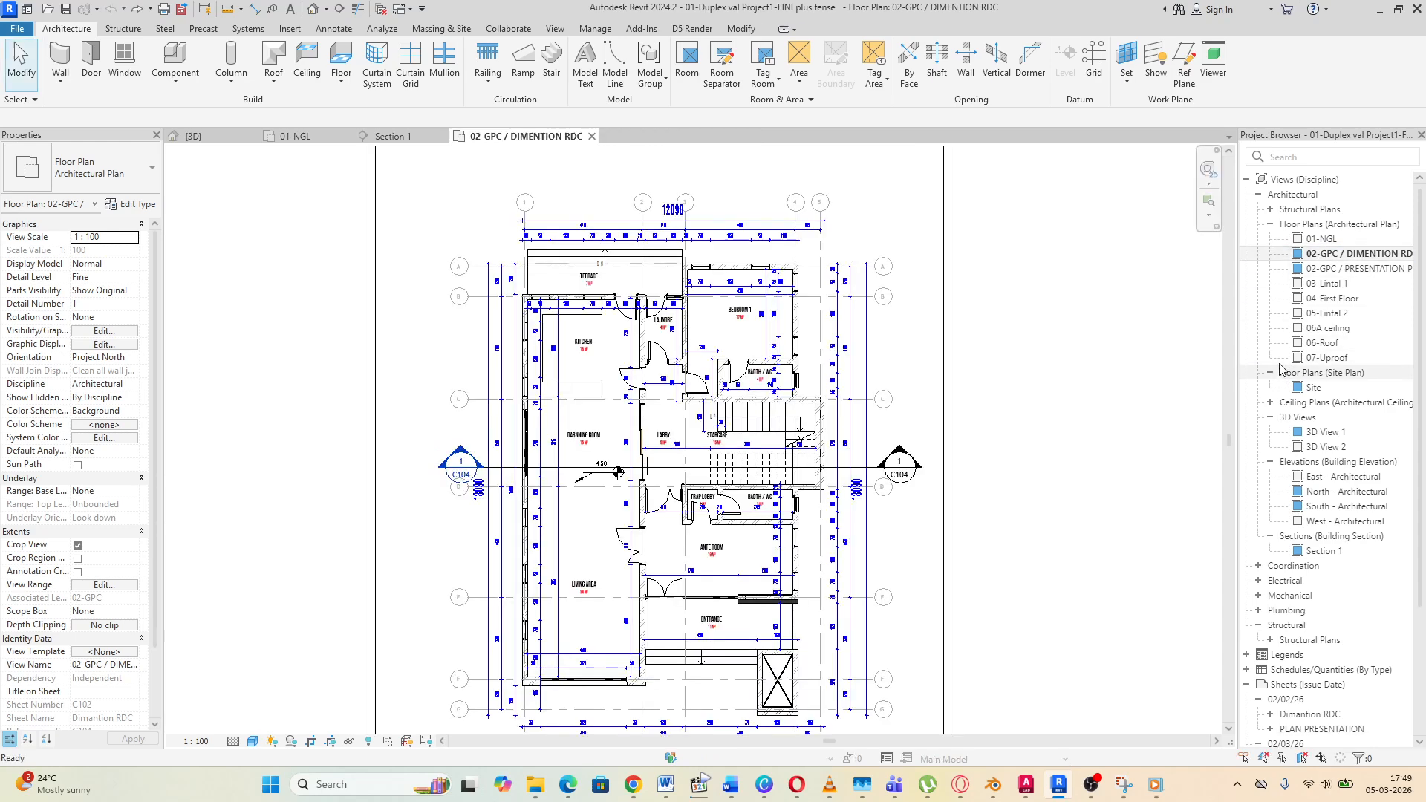
# Select the 03-Lintal 1 plan and review the plan view types available for creating new views
pyautogui.click(1309, 286)
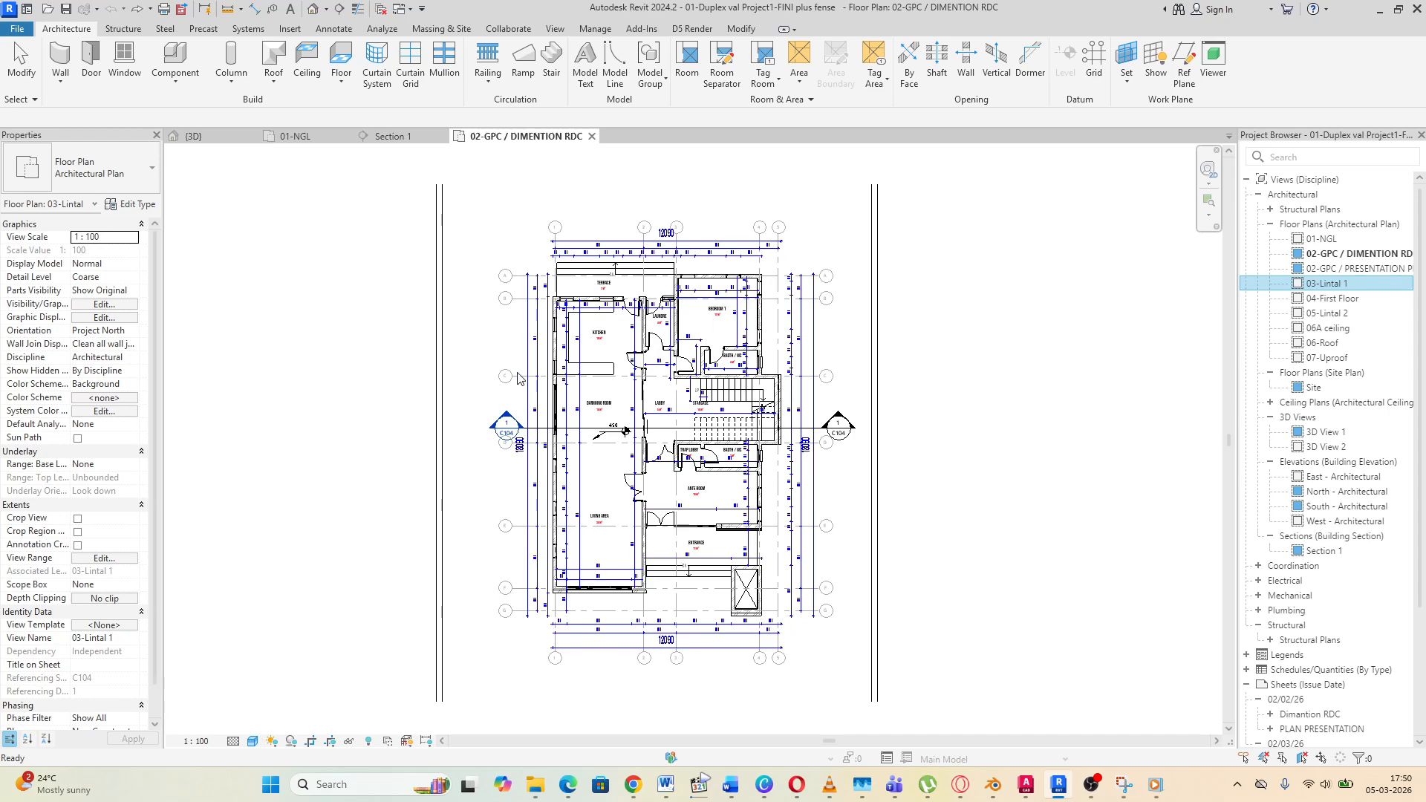
pyautogui.scroll(-1, 590, 438)
pyautogui.scroll(2, 666, 390)
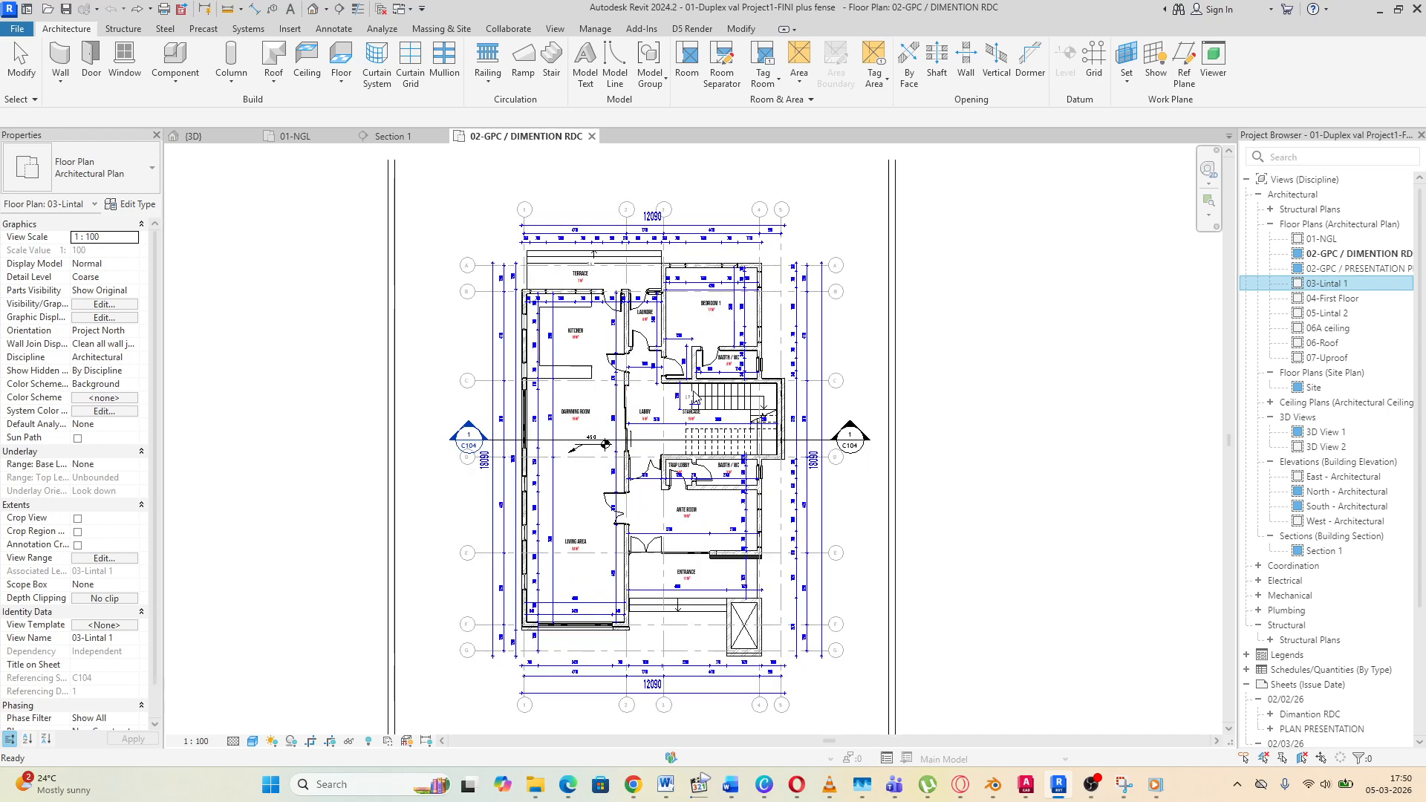
pyautogui.scroll(-2, 695, 399)
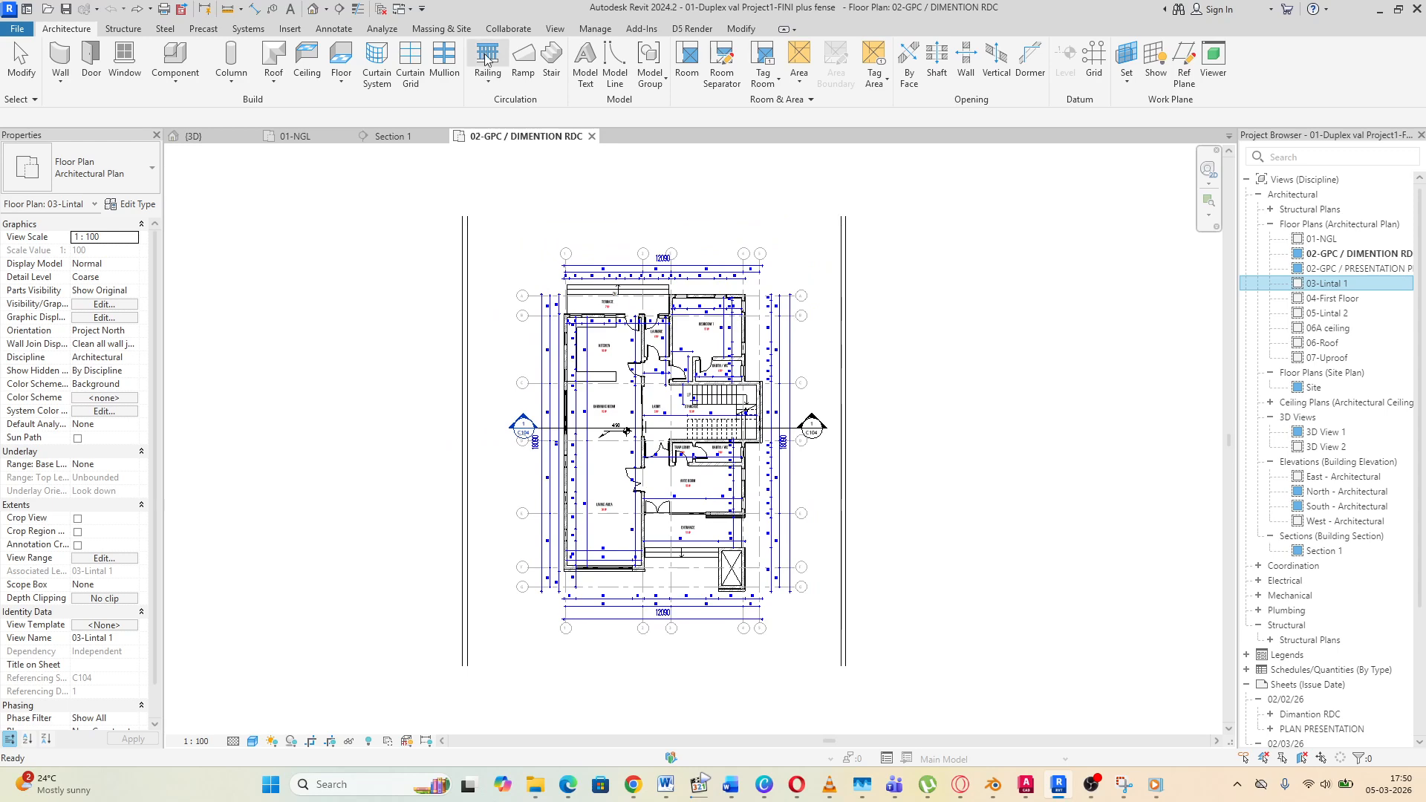
pyautogui.click(554, 29)
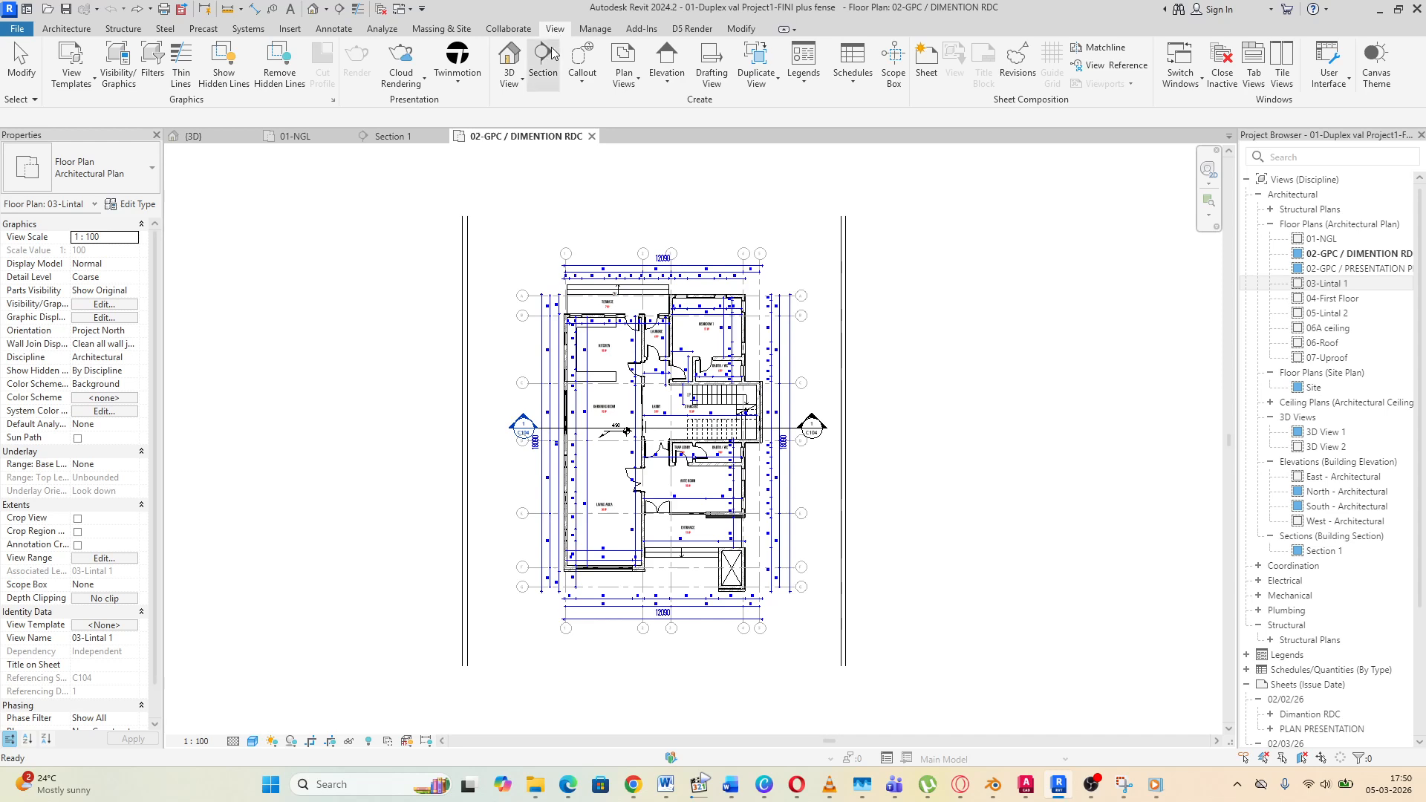
pyautogui.click(638, 82)
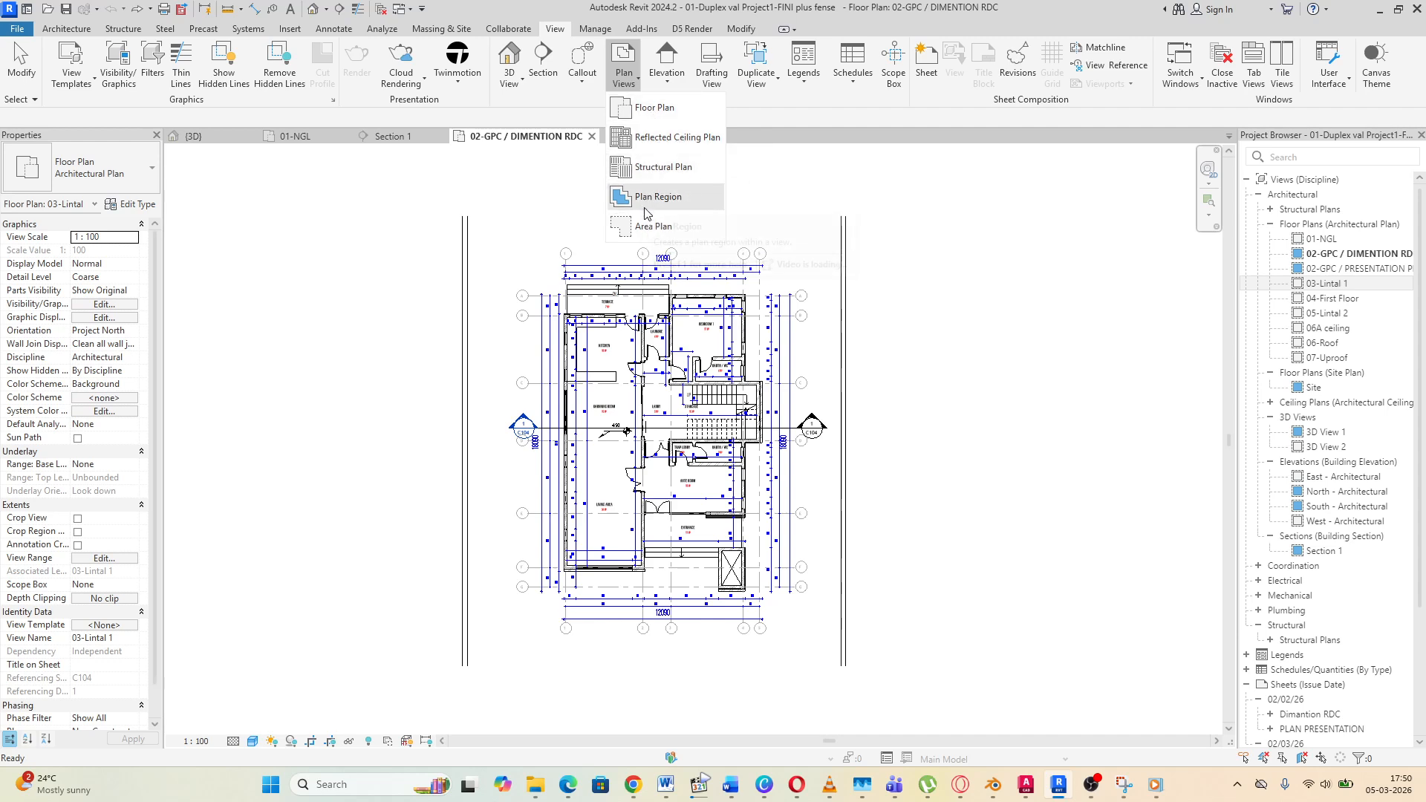
pyautogui.click(1050, 259)
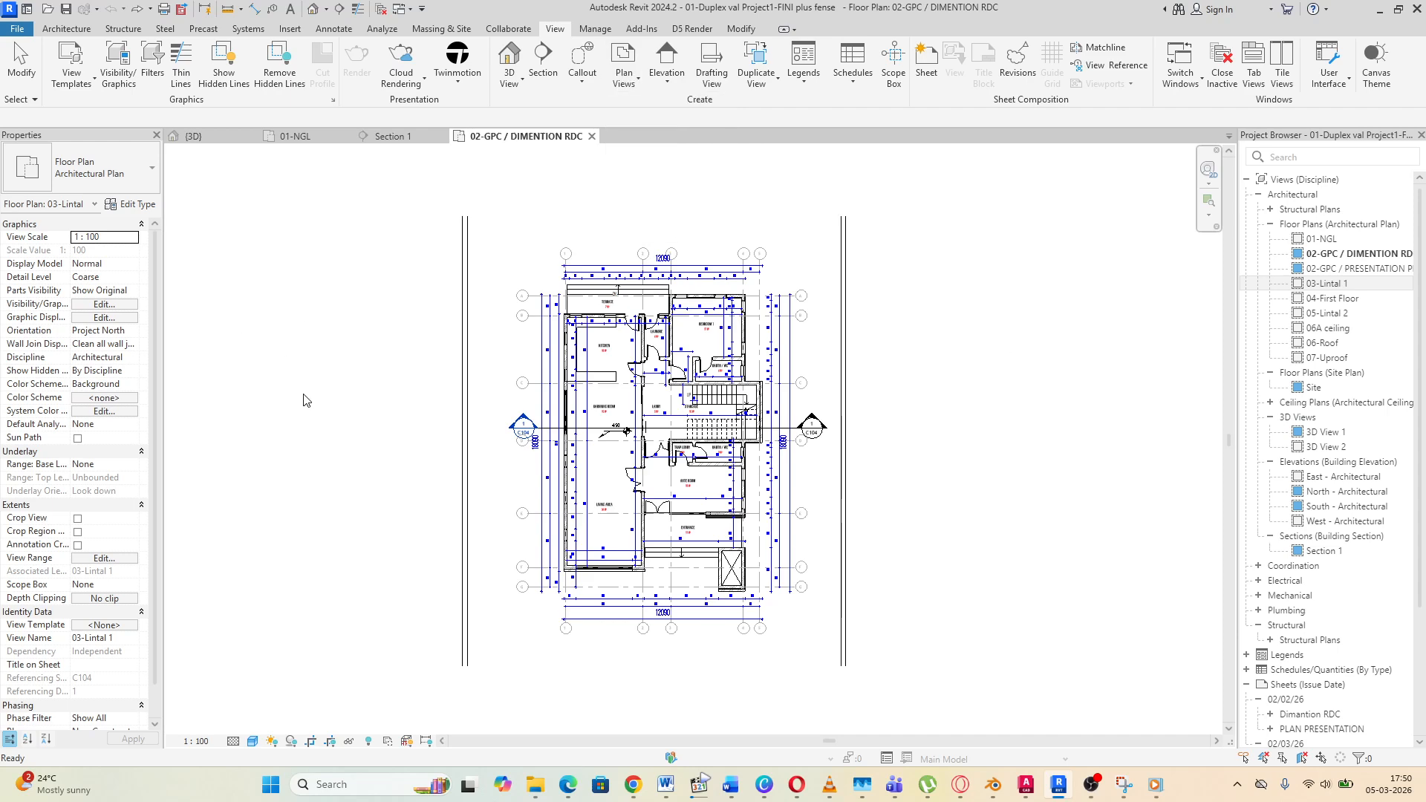
pyautogui.scroll(-1, 282, 422)
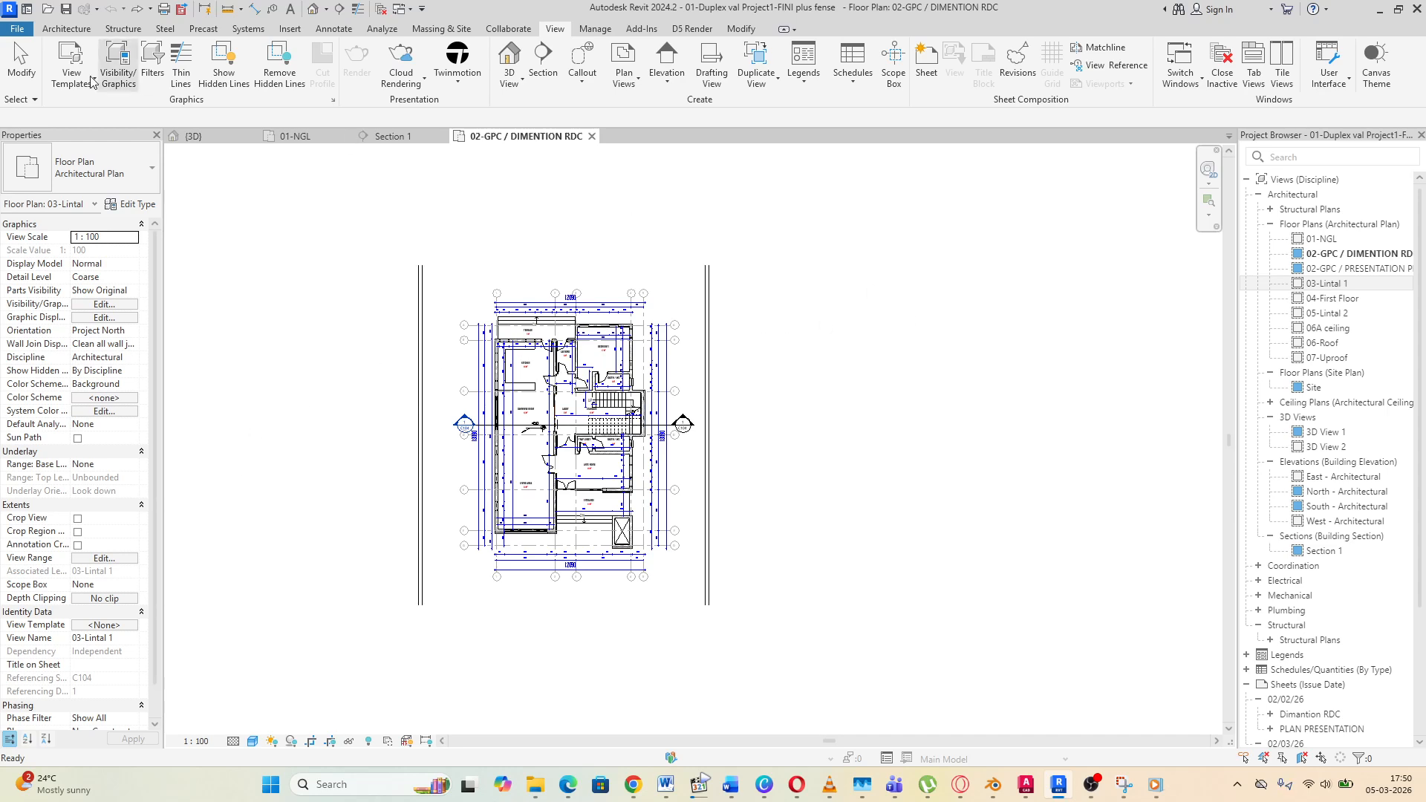
# Open the East - Architectural elevation and examine the façade together with its level lines and grids
pyautogui.click(70, 28)
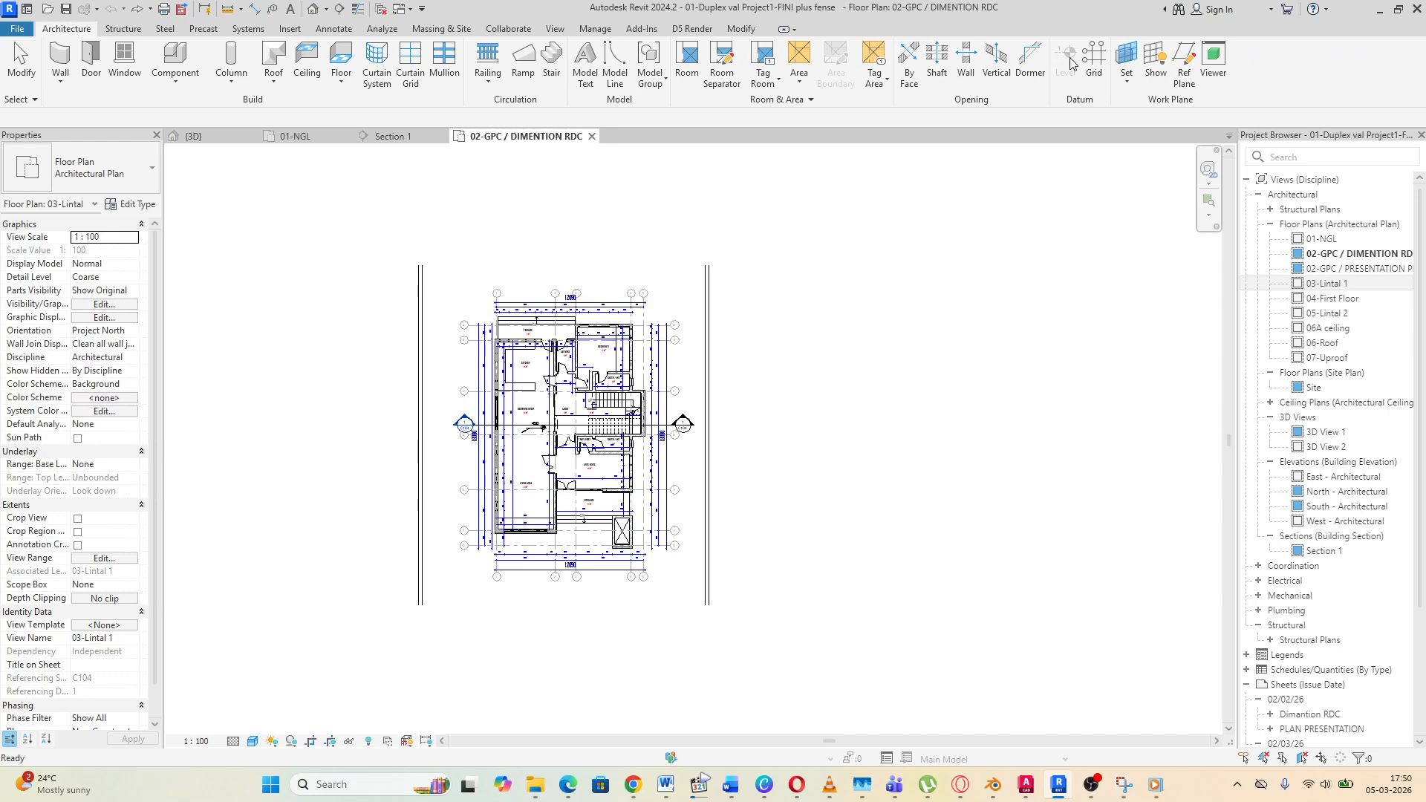
pyautogui.click(1320, 478)
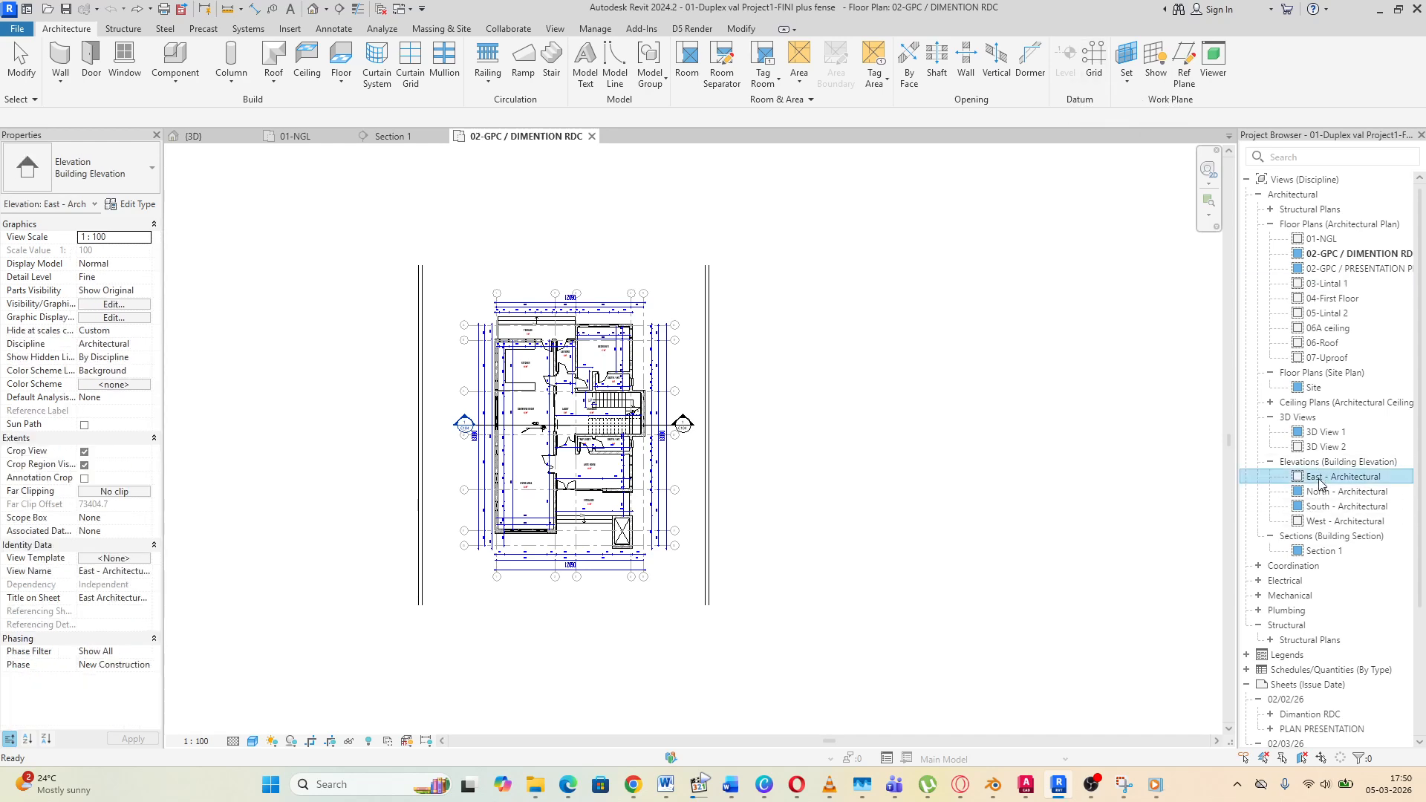
pyautogui.doubleClick(1320, 479)
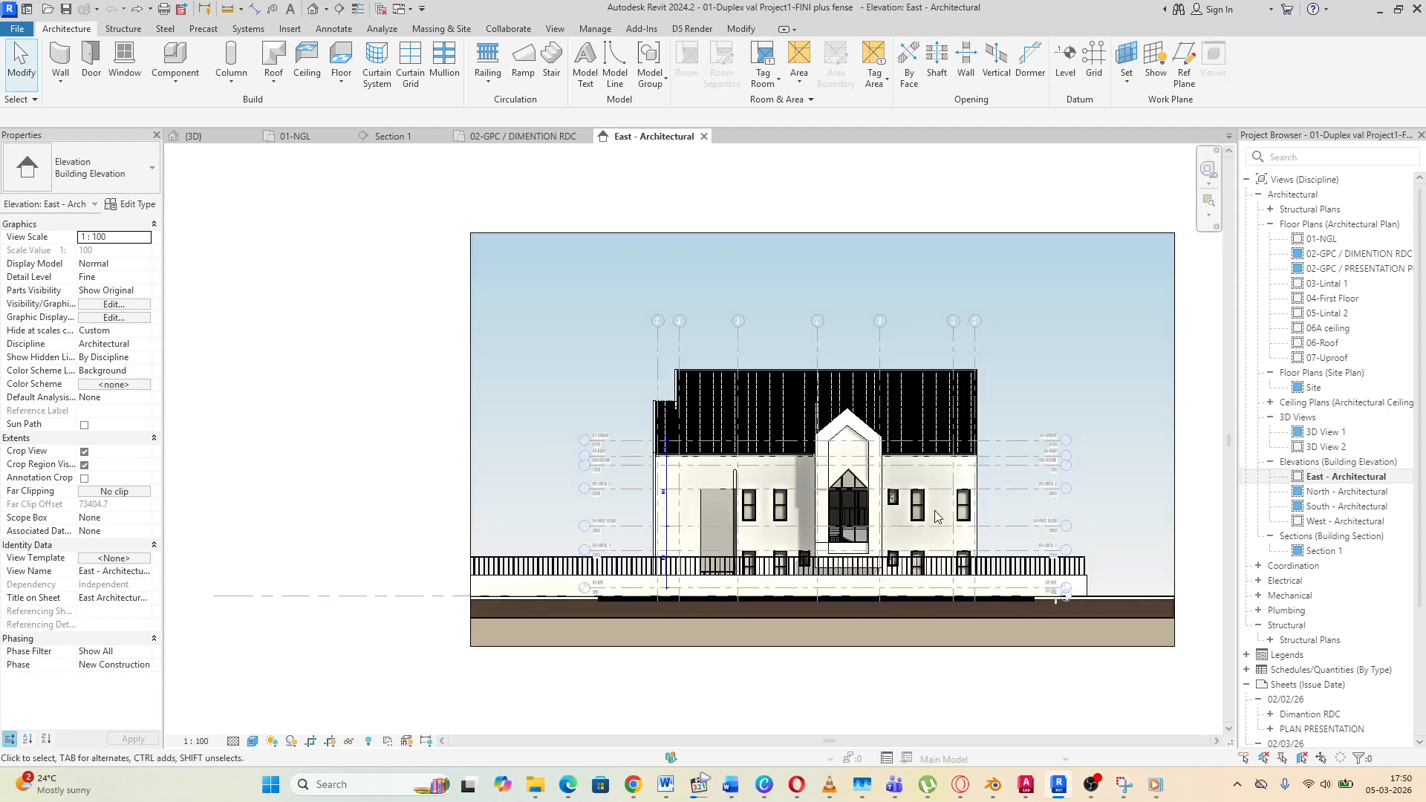
pyautogui.scroll(3, 934, 514)
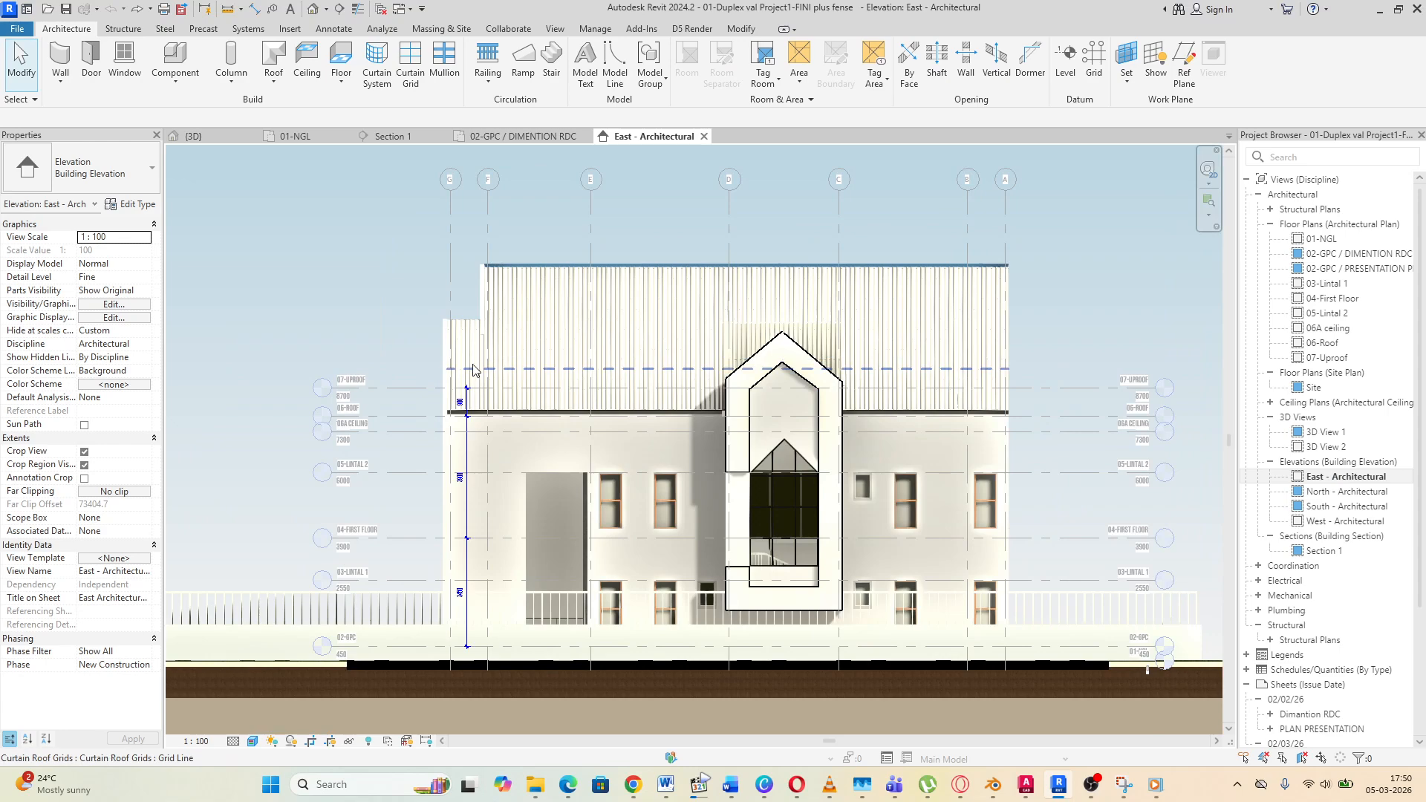
pyautogui.scroll(-1, 473, 369)
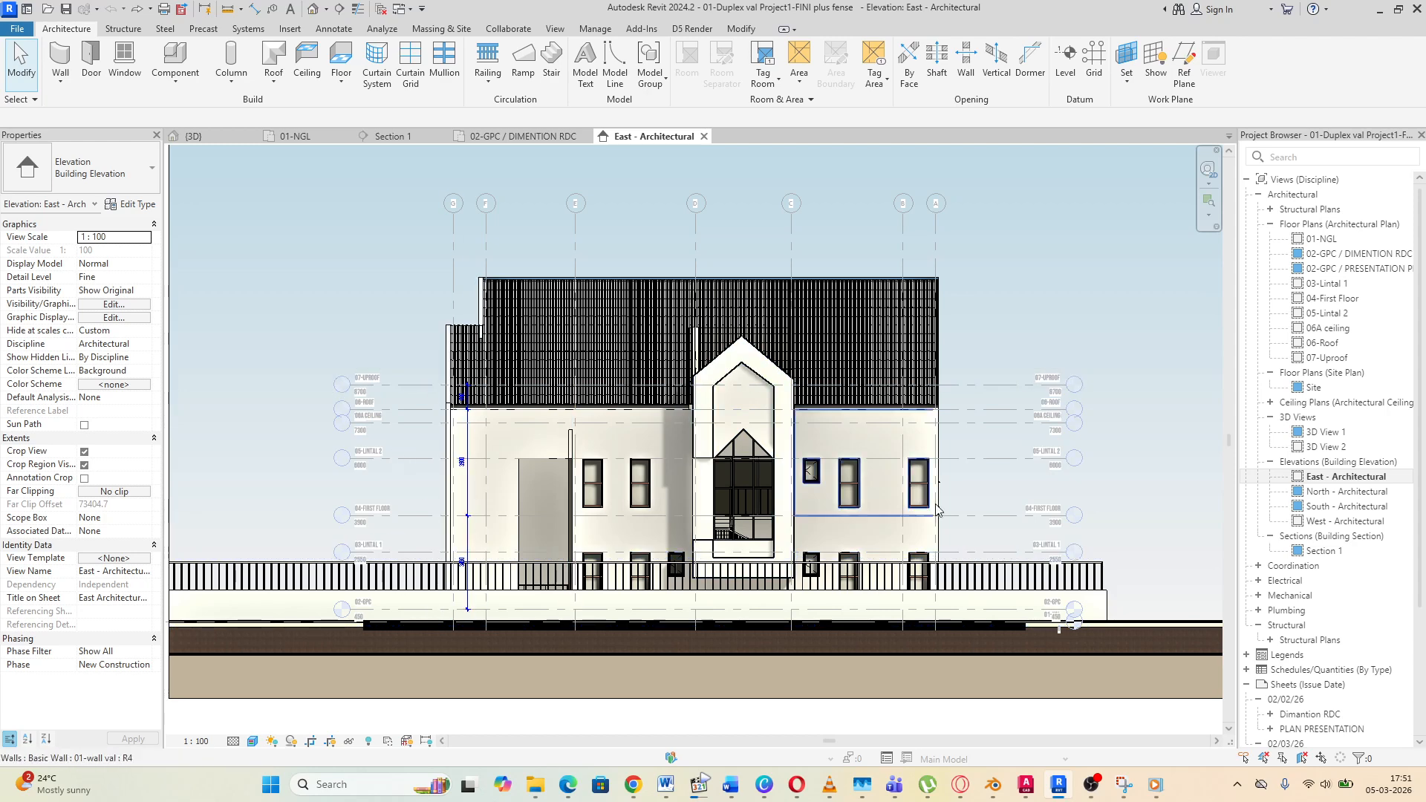
# Place a new level above the roof at an elevation of about 13000, aligned with the existing level heads at both ends
pyautogui.click(1066, 59)
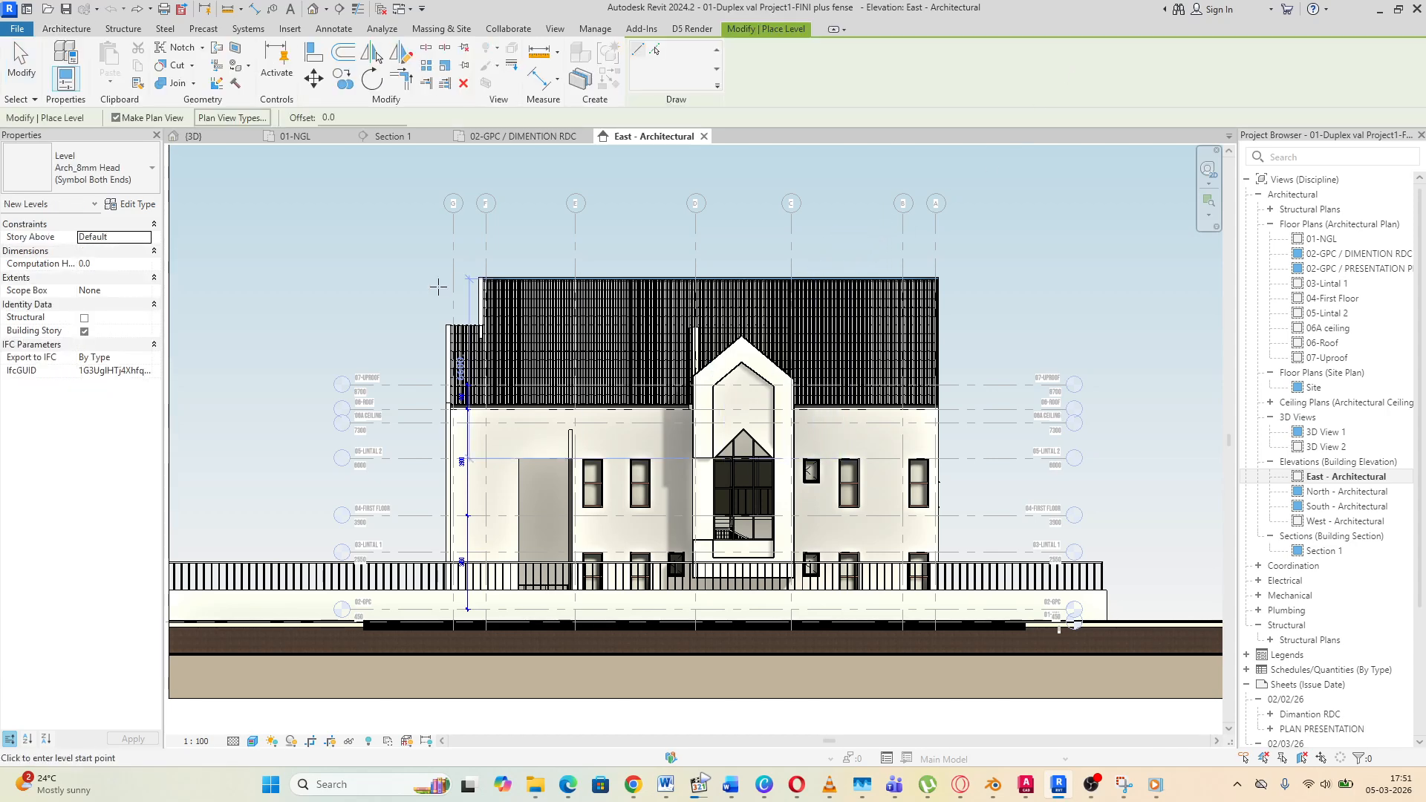
pyautogui.scroll(2, 348, 303)
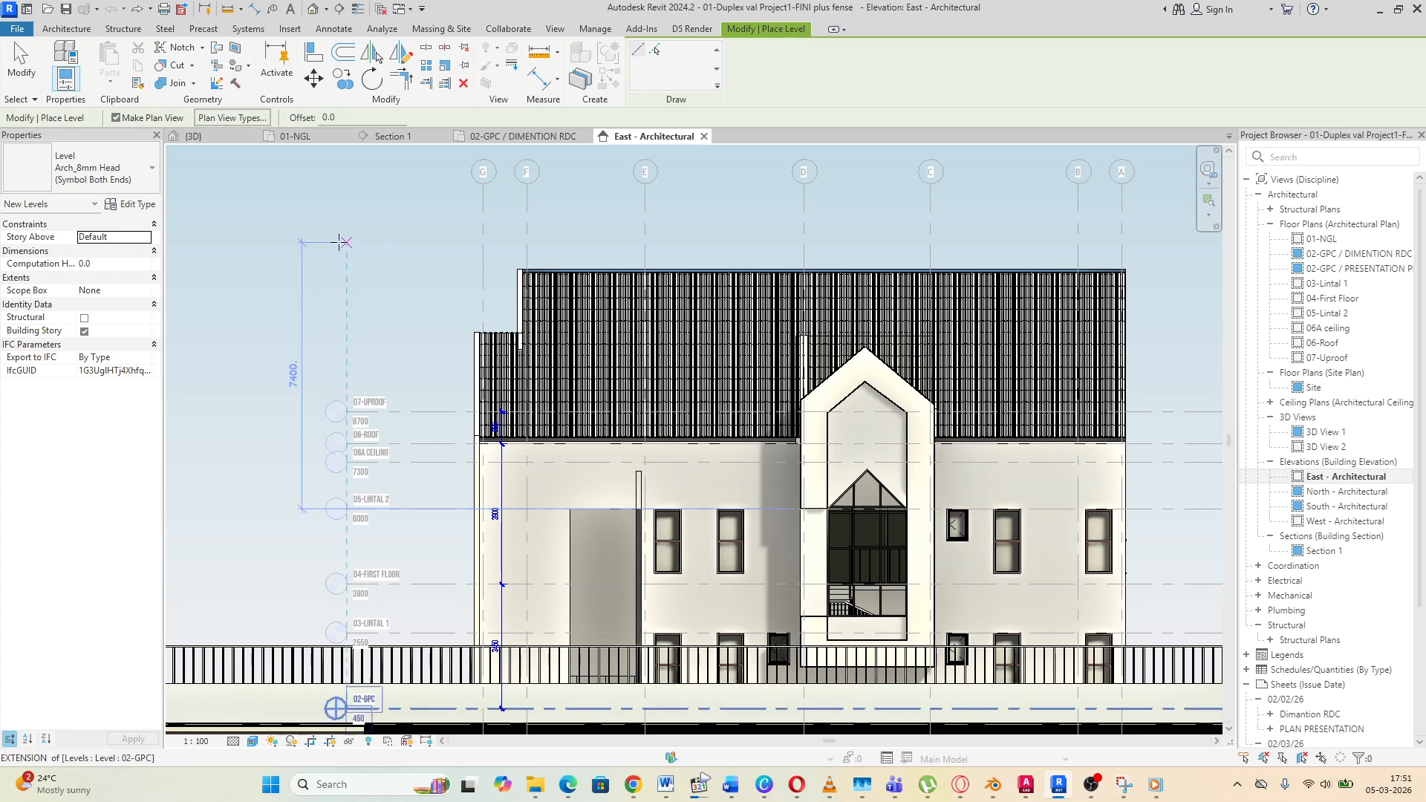
pyautogui.click(338, 255)
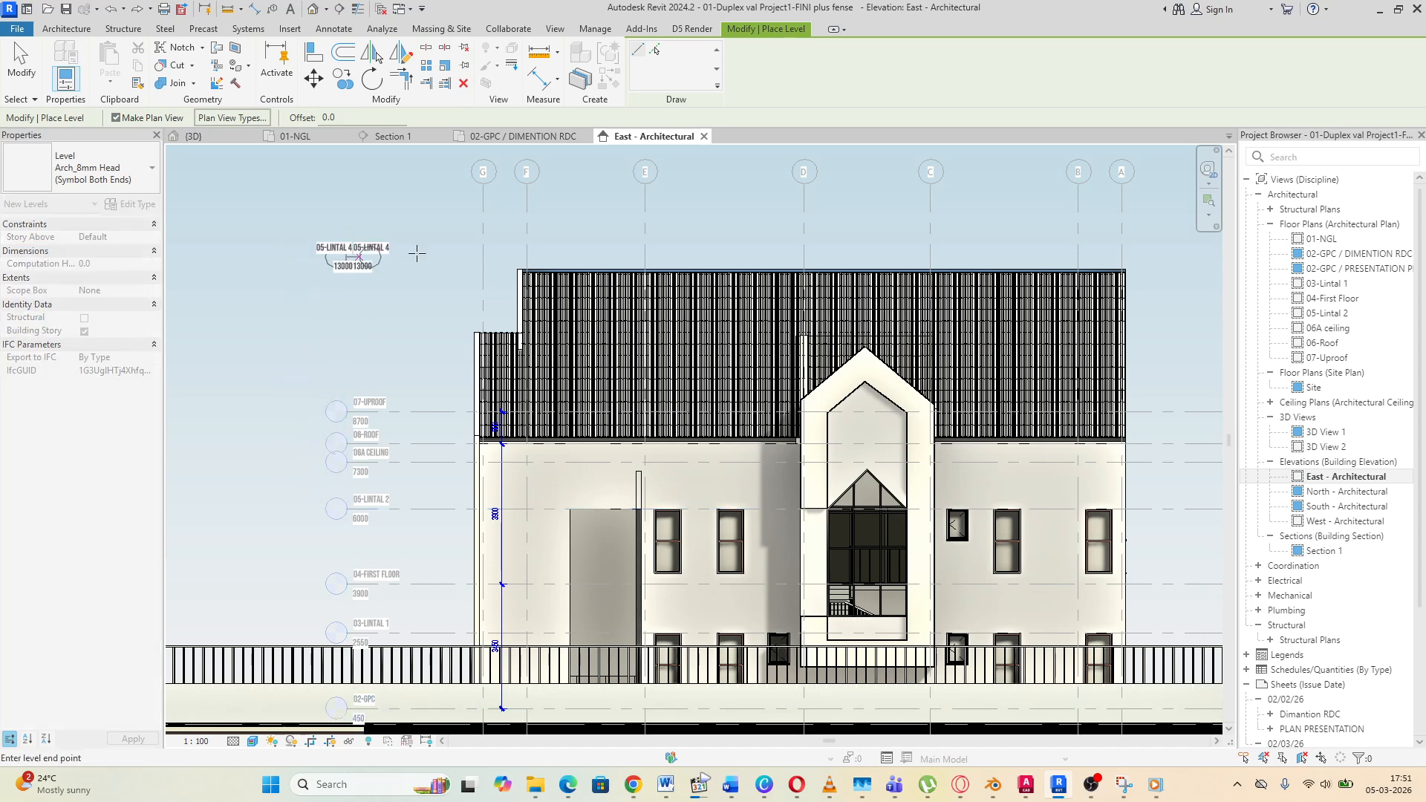
pyautogui.scroll(-2, 568, 276)
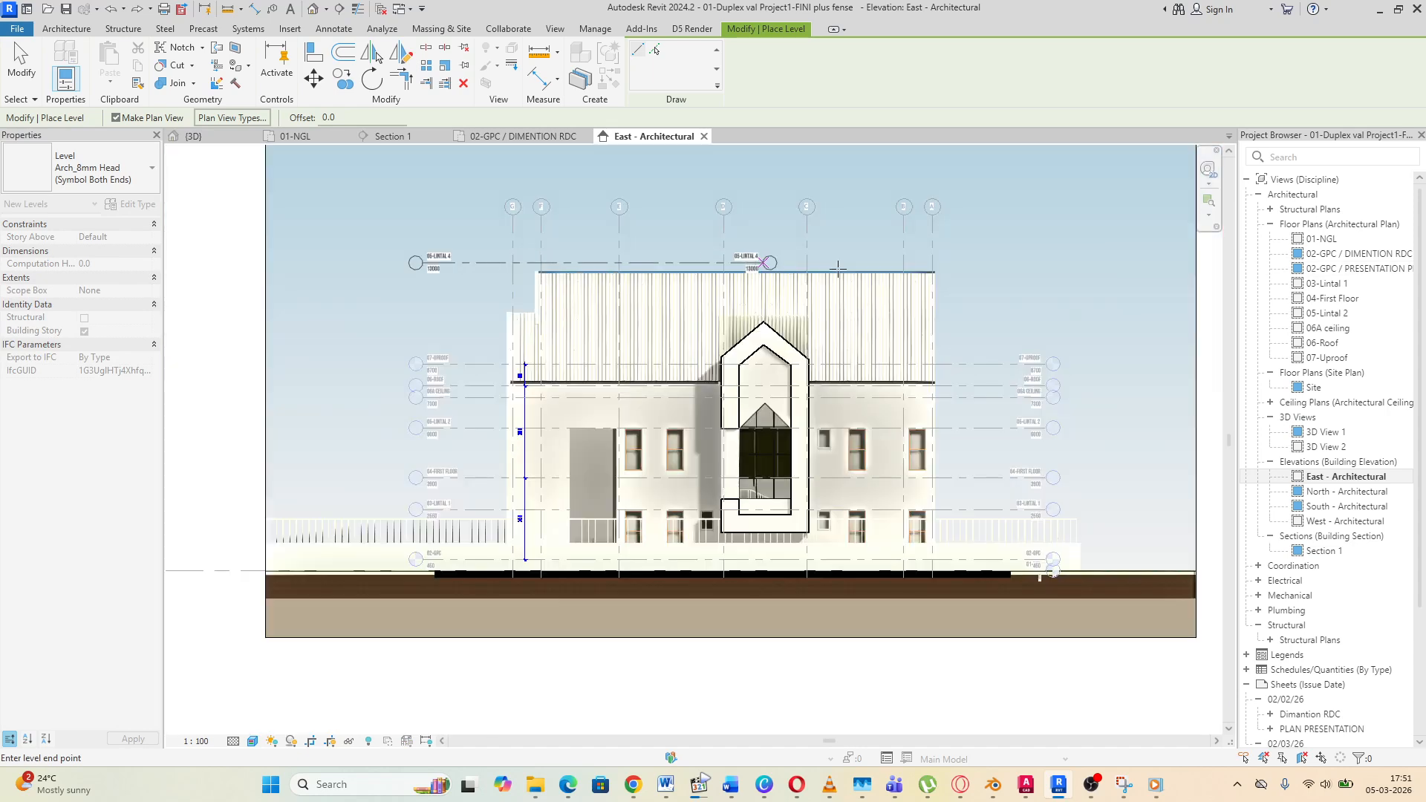
pyautogui.click(1044, 262)
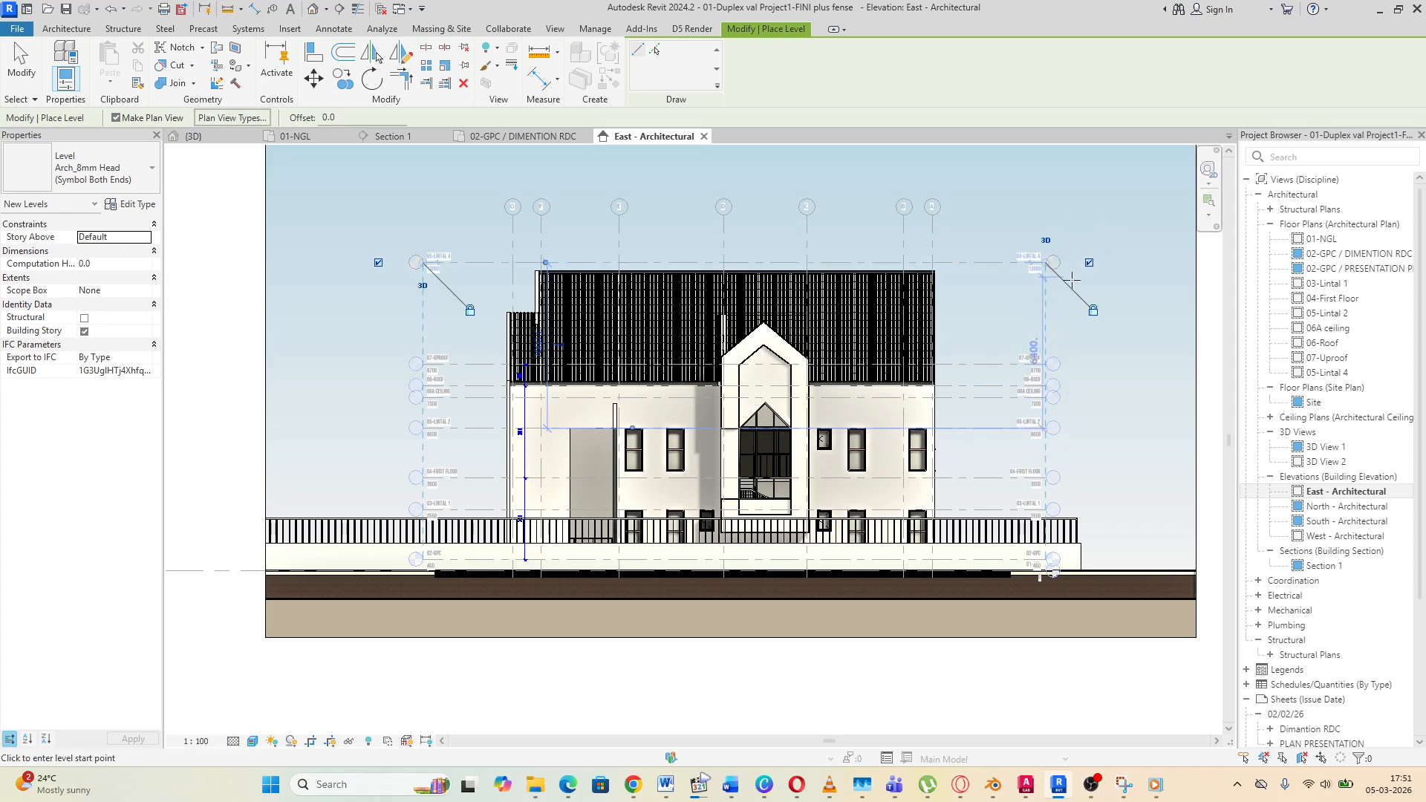
# Inspect the name and elevation label at the head of the new level above the roof
pyautogui.scroll(5, 1042, 247)
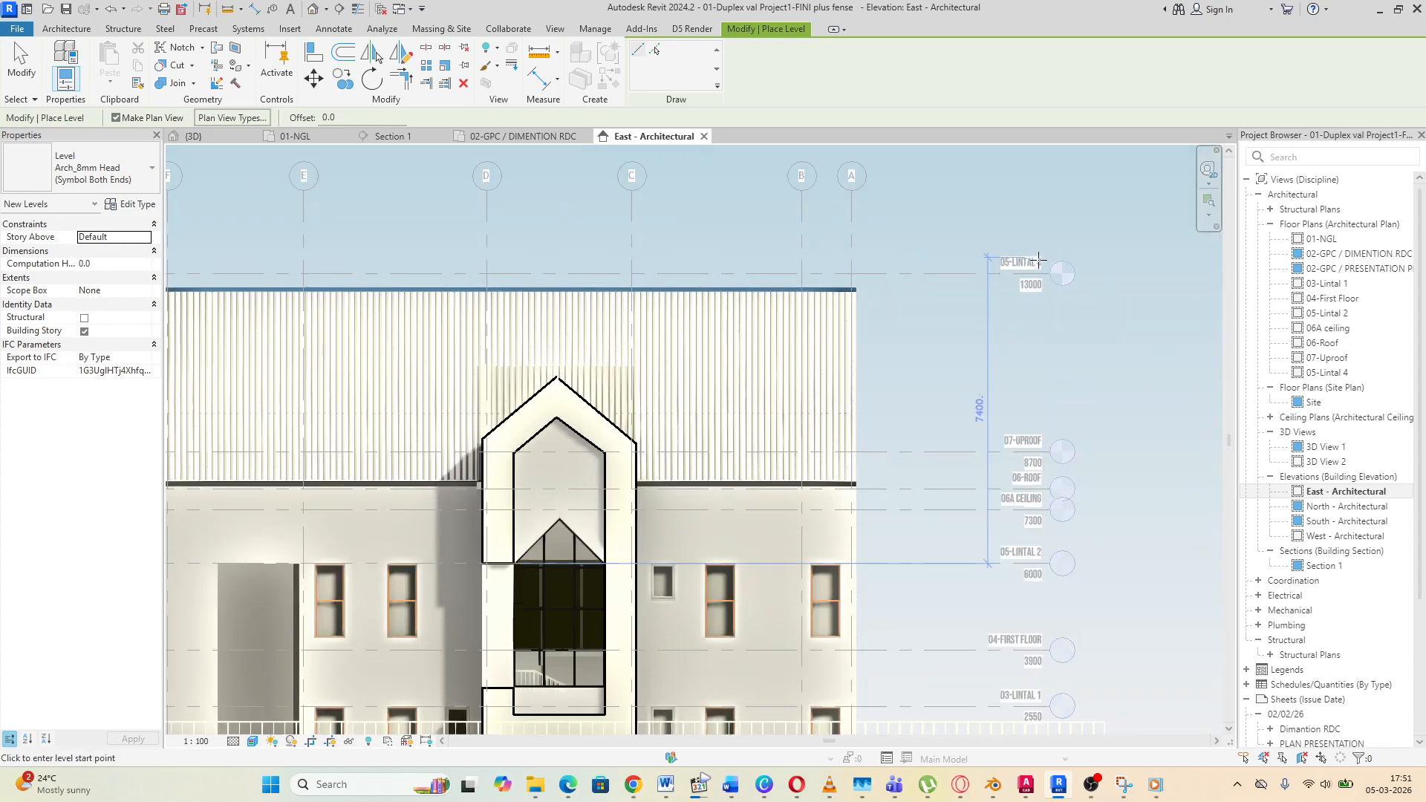
pyautogui.scroll(-2, 926, 314)
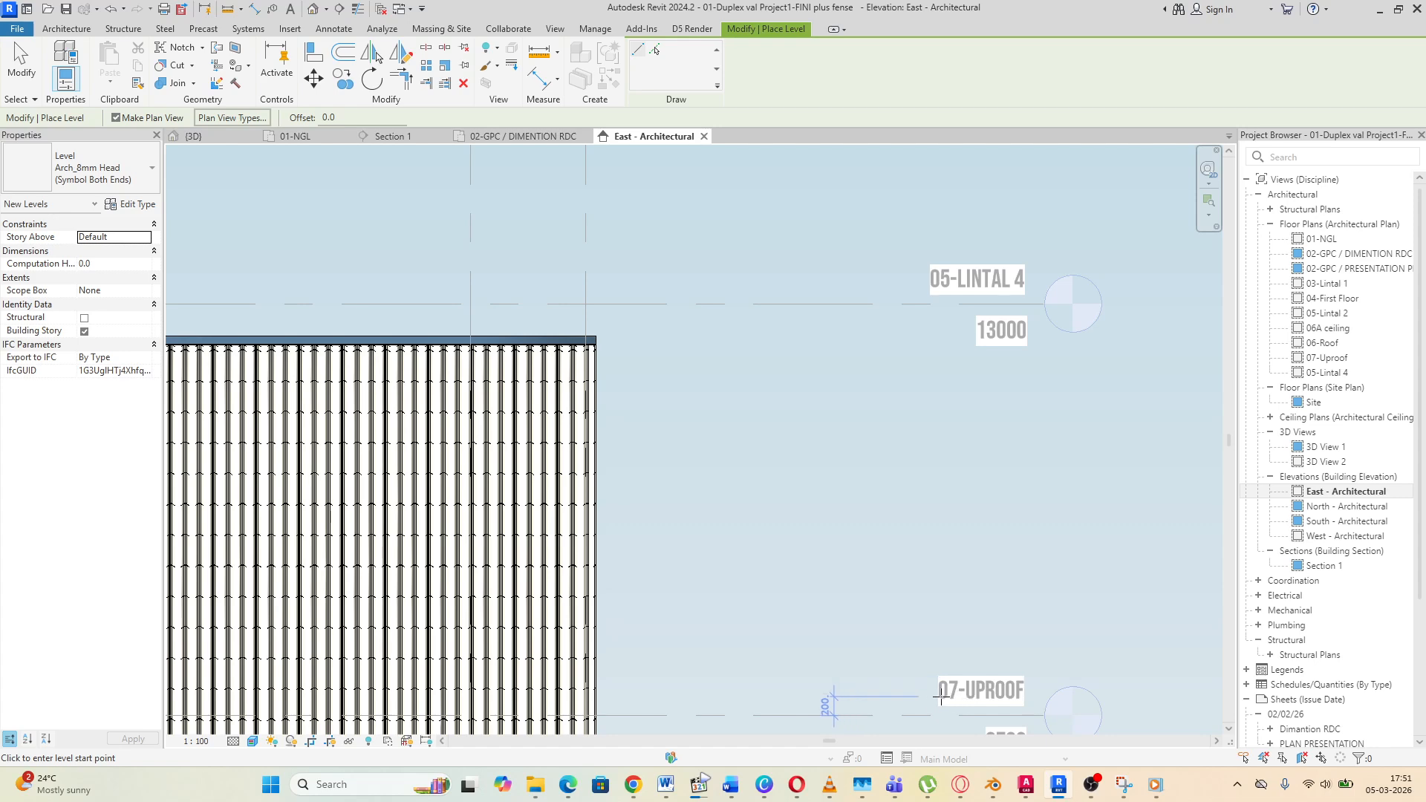
pyautogui.scroll(-2, 932, 696)
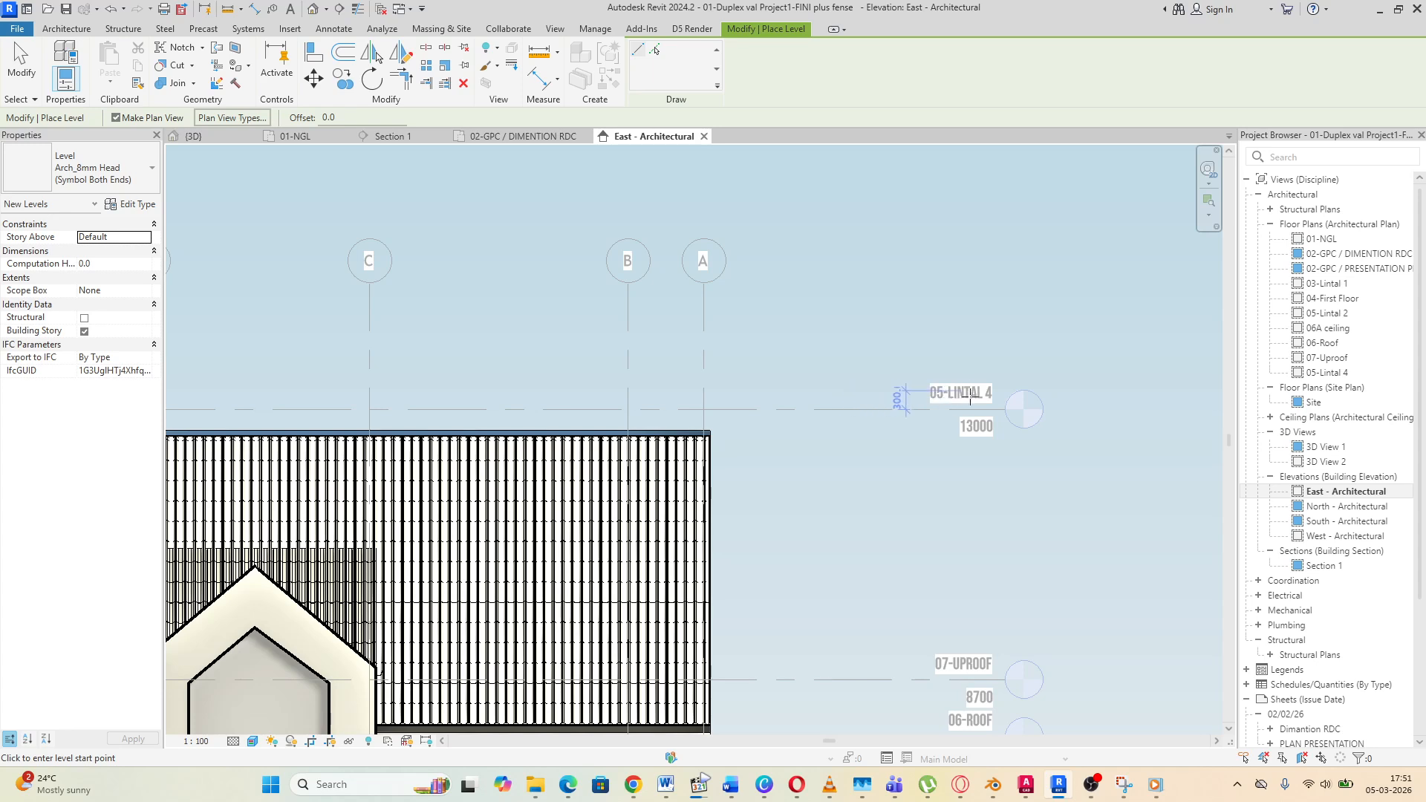
pyautogui.scroll(2, 965, 392)
pyautogui.scroll(1, 971, 397)
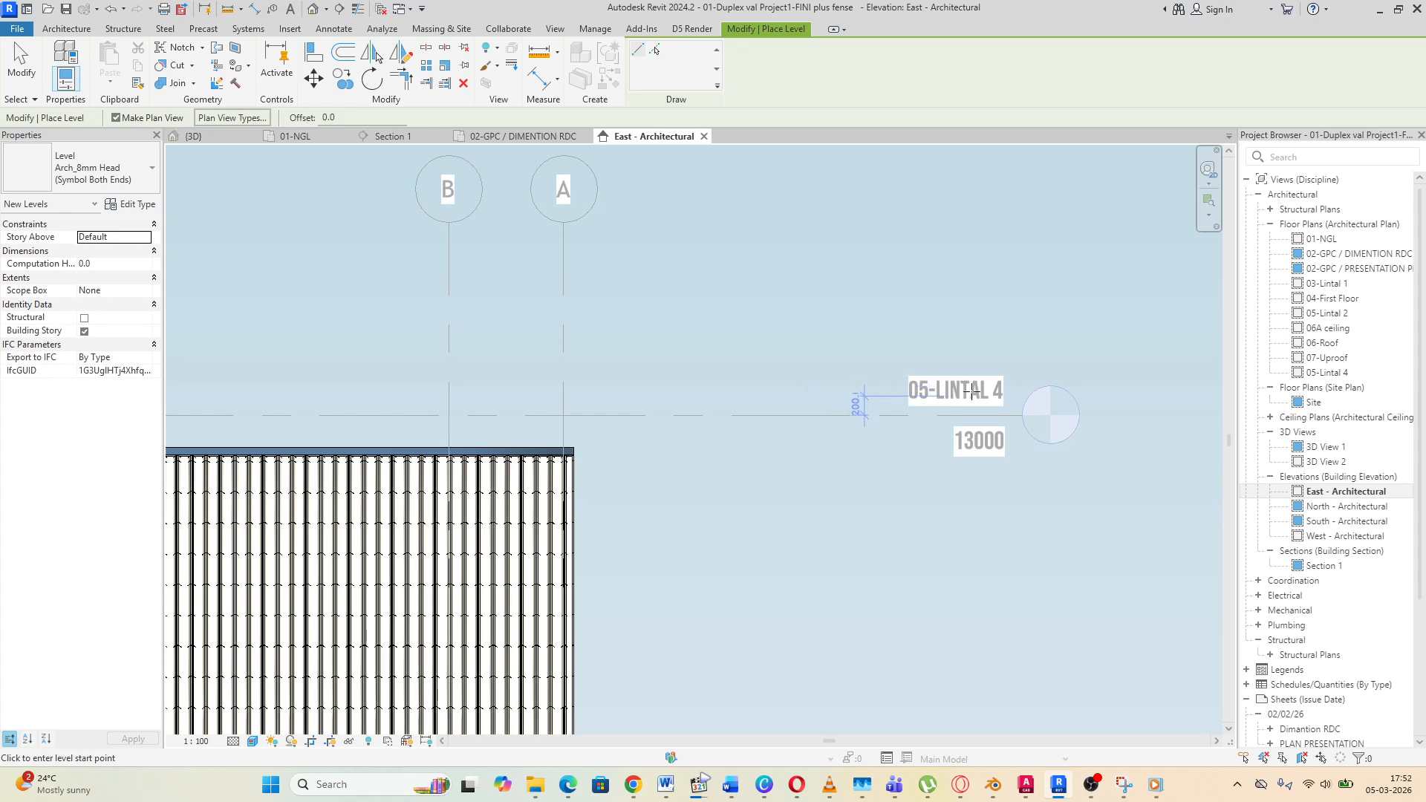
# Rename the new level above the roof to 08-ROOF 2, together with its corresponding views
pyautogui.press('Escape')
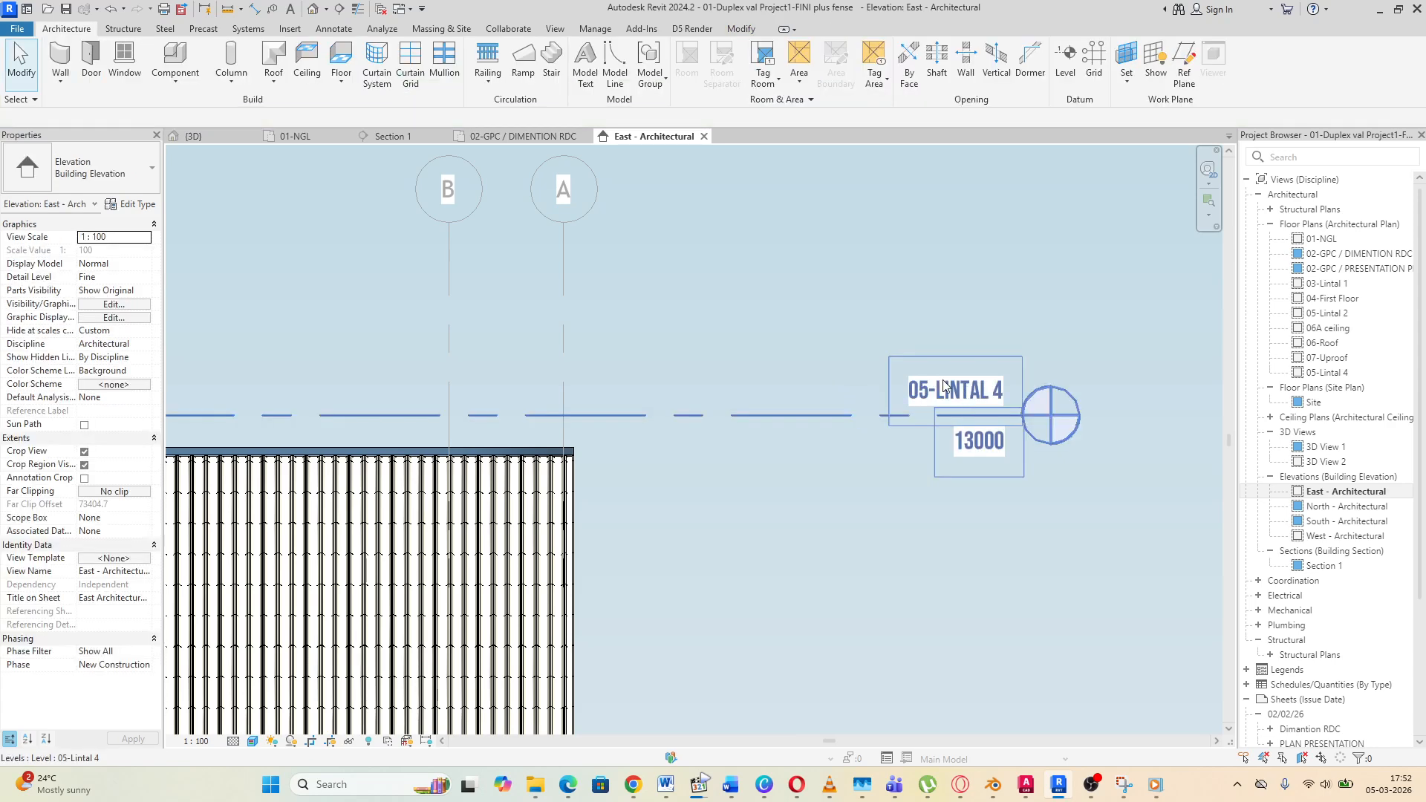
pyautogui.doubleClick(952, 394)
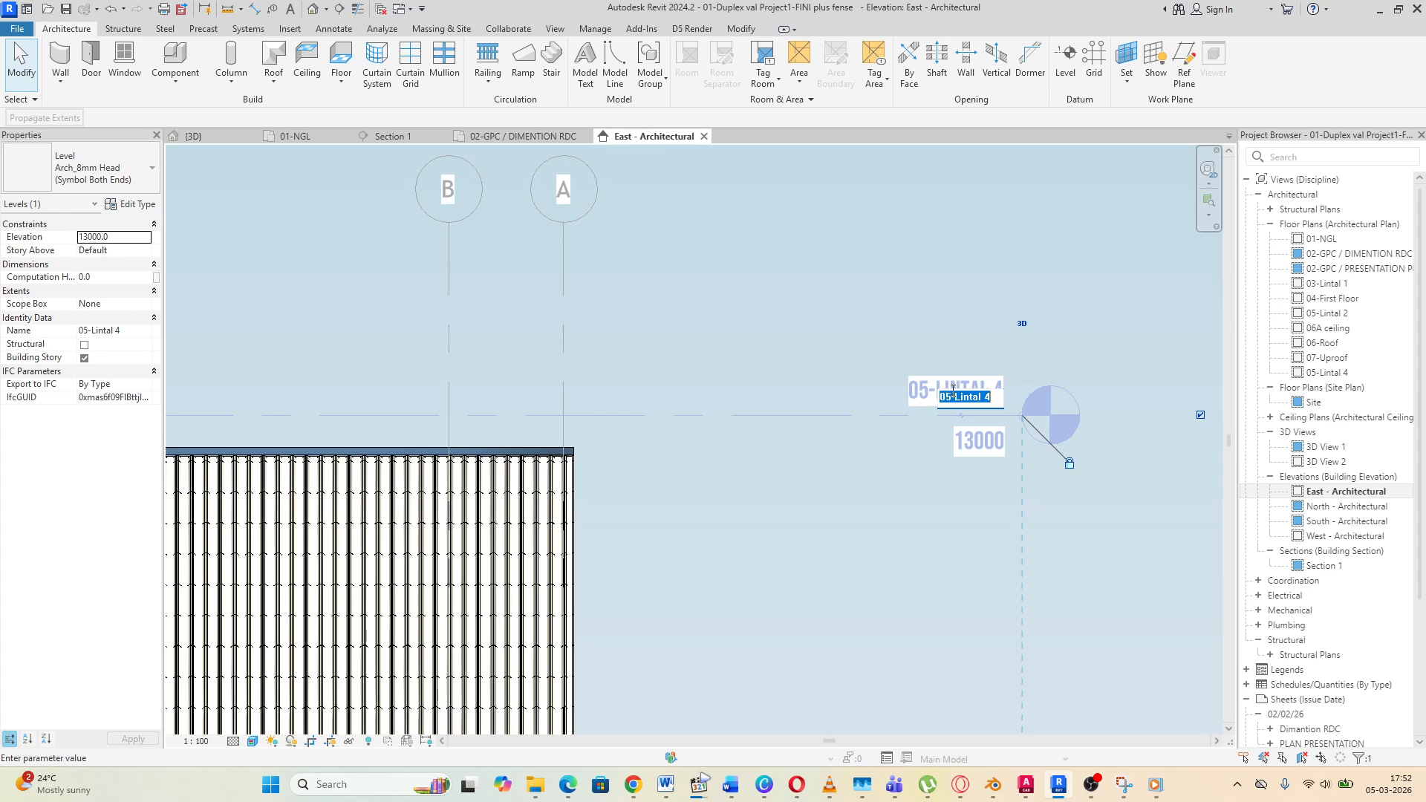
pyautogui.click(952, 398)
pyautogui.press('BackSpace')
pyautogui.write('8')
pyautogui.moveTo(957, 398); pyautogui.dragTo(984, 400)
pyautogui.write('r')
pyautogui.press('Return')
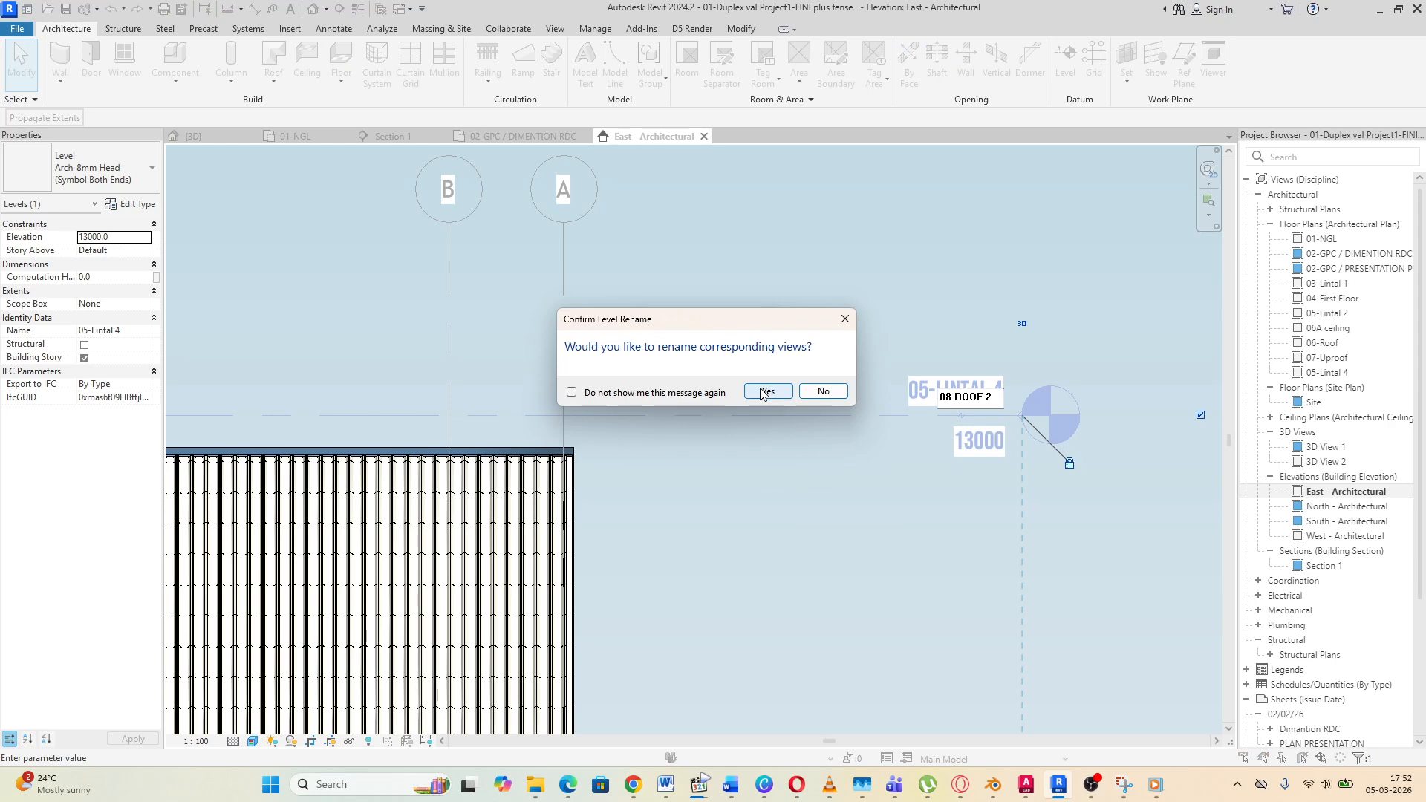
pyautogui.click(765, 391)
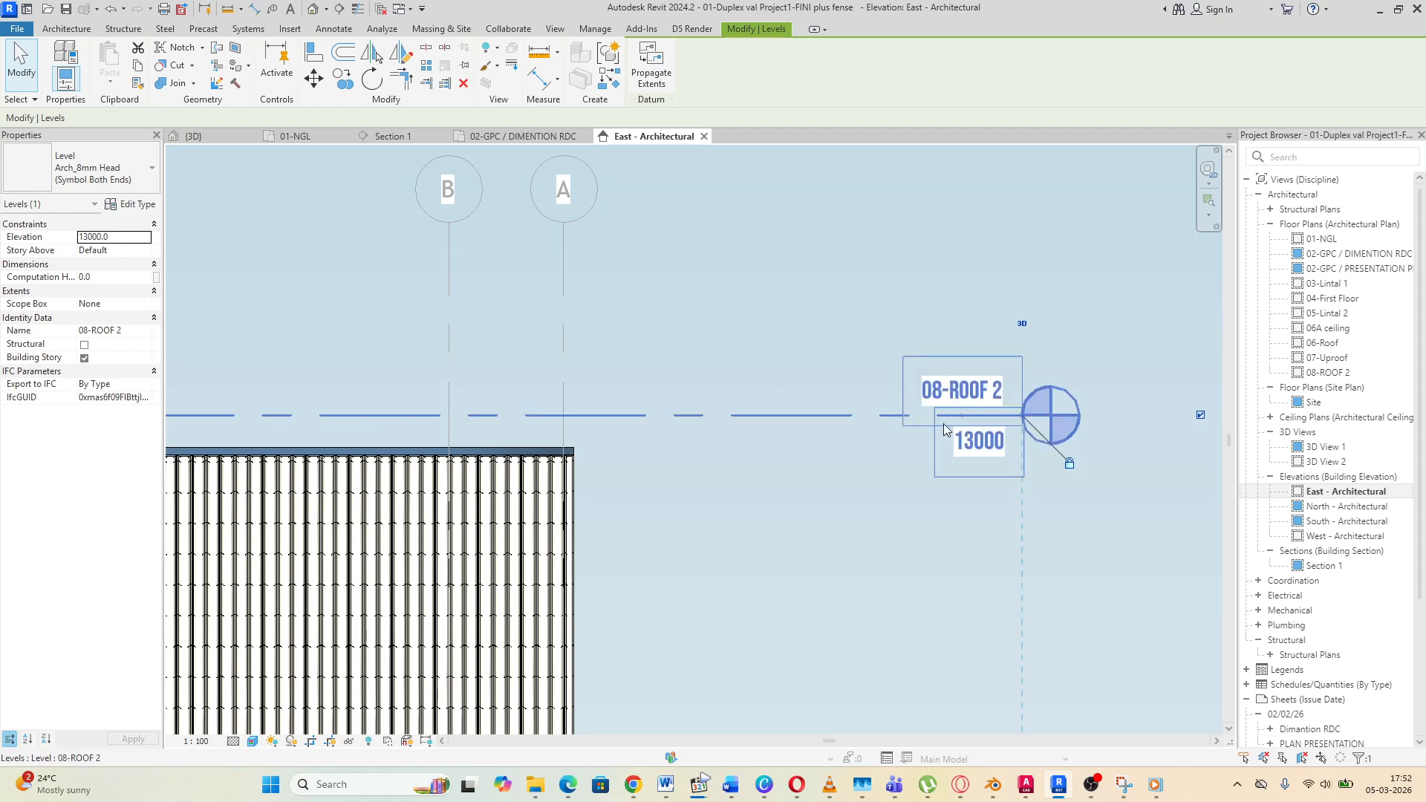
# Open the 08-ROOF 2 floor plan and examine its grids, section line and elevation markers
pyautogui.doubleClick(1341, 375)
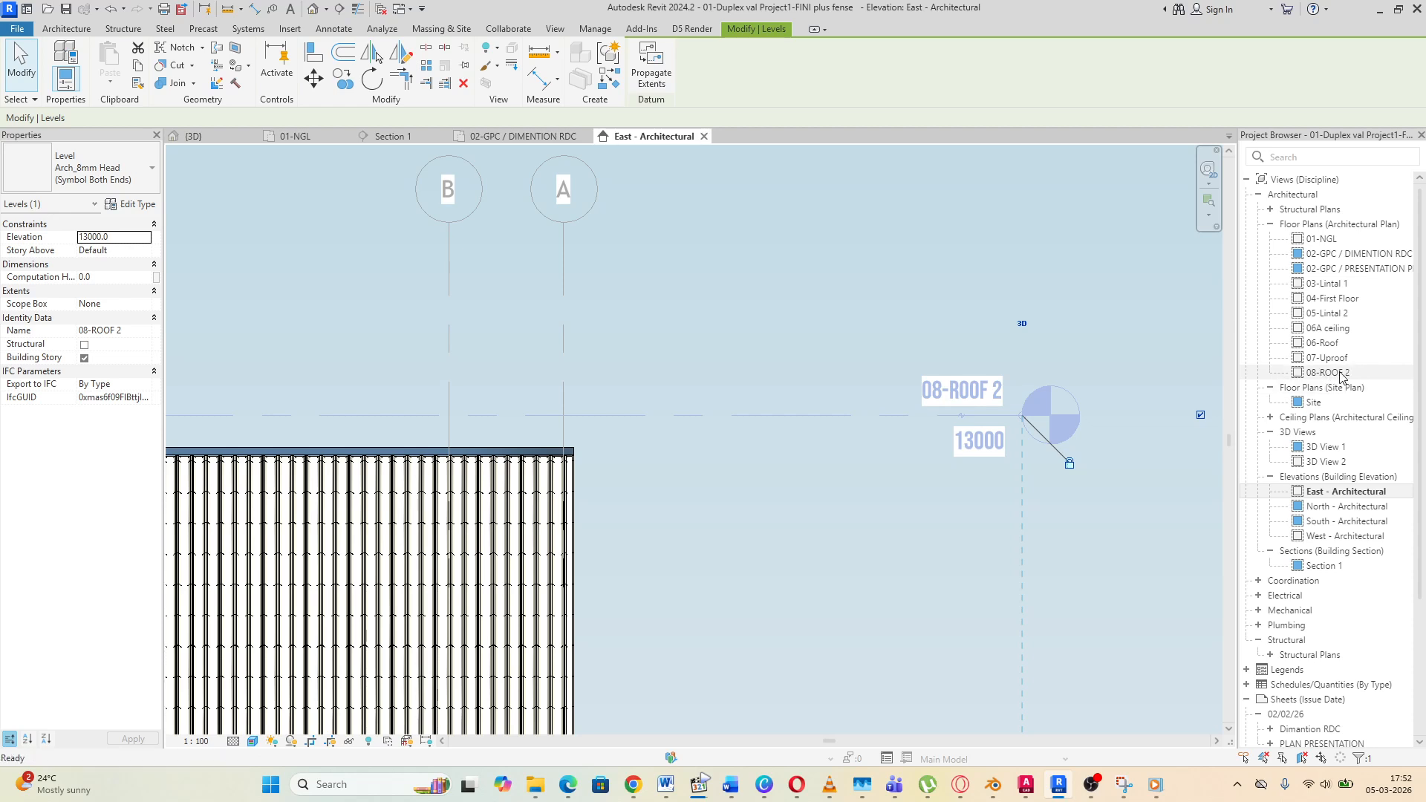
pyautogui.scroll(6, 735, 379)
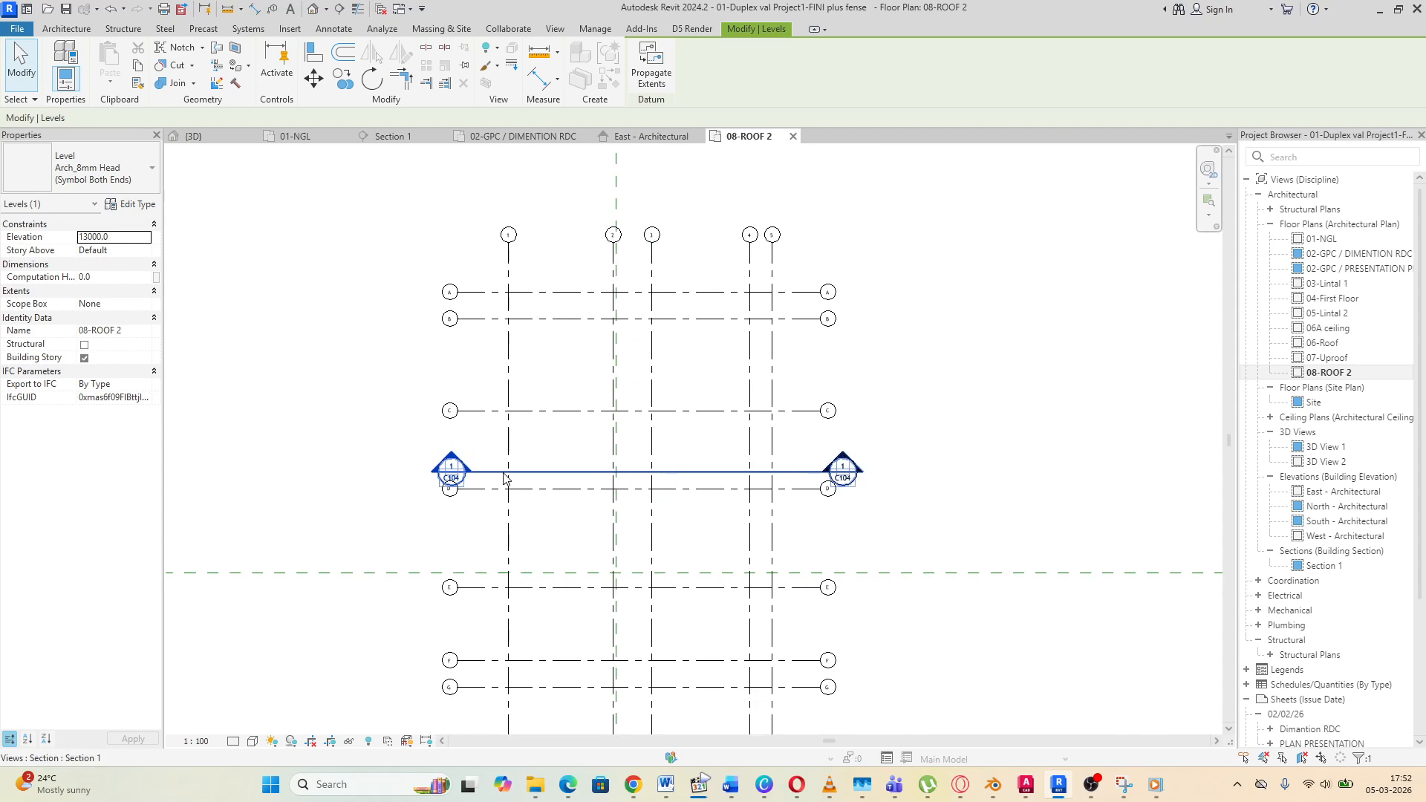
pyautogui.scroll(-3, 780, 520)
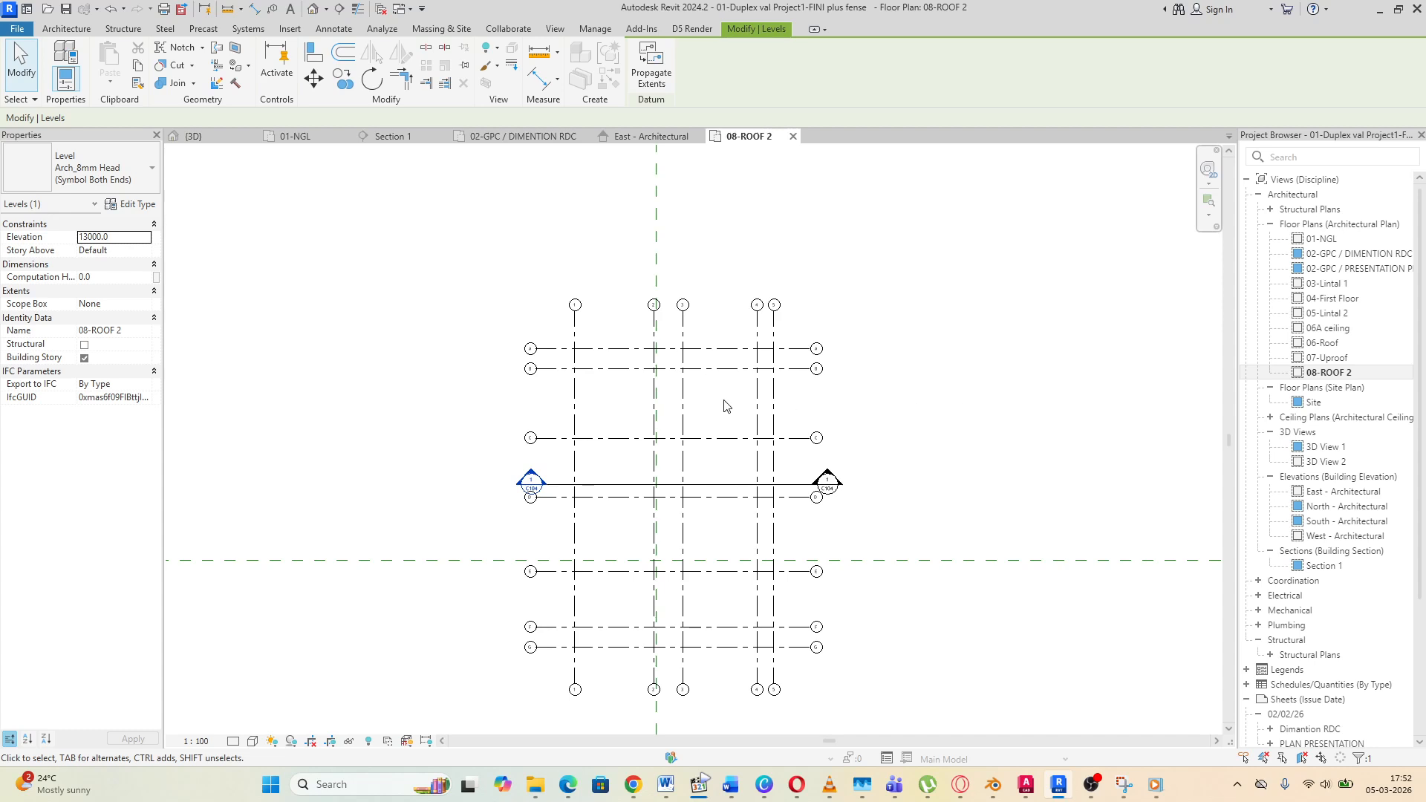
pyautogui.scroll(-2, 725, 404)
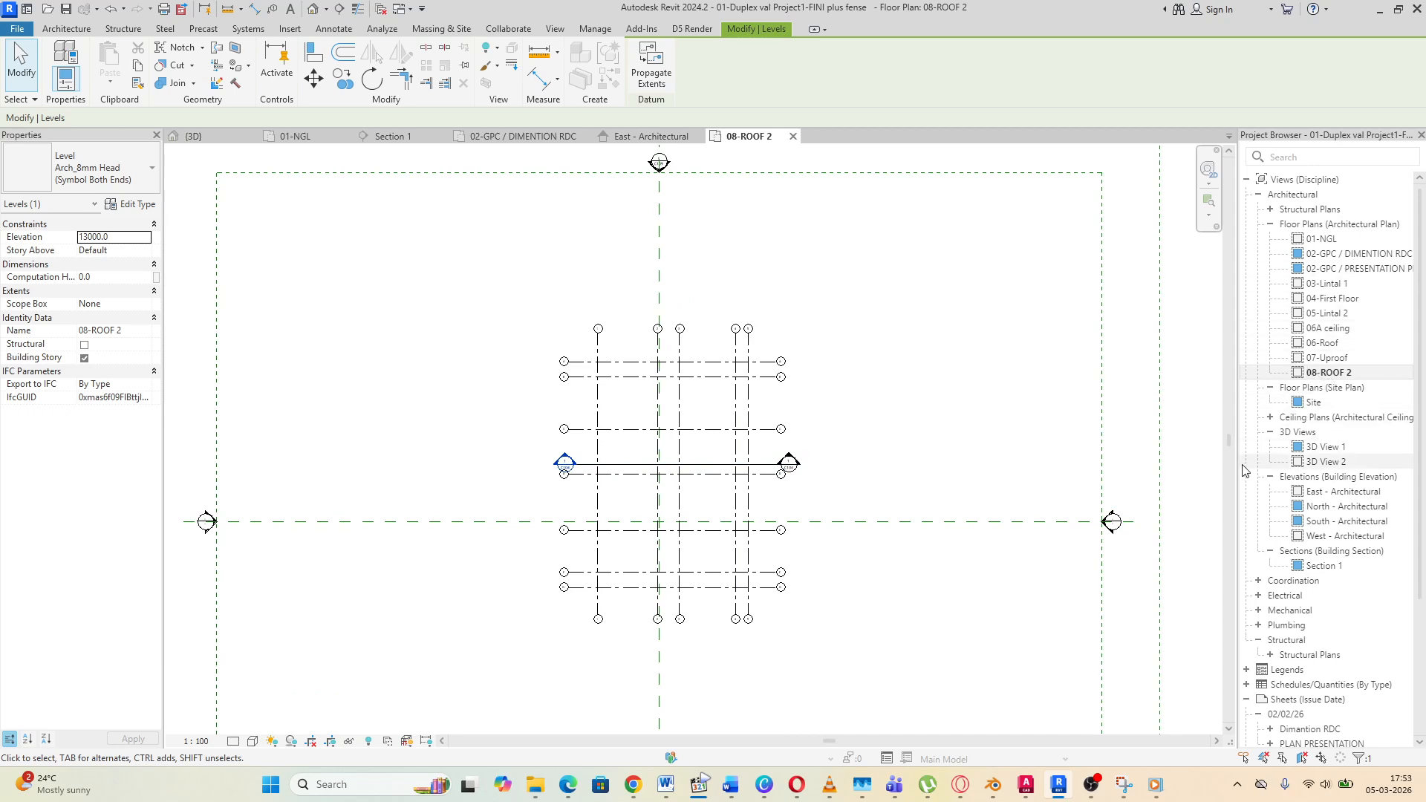
pyautogui.scroll(2, 626, 429)
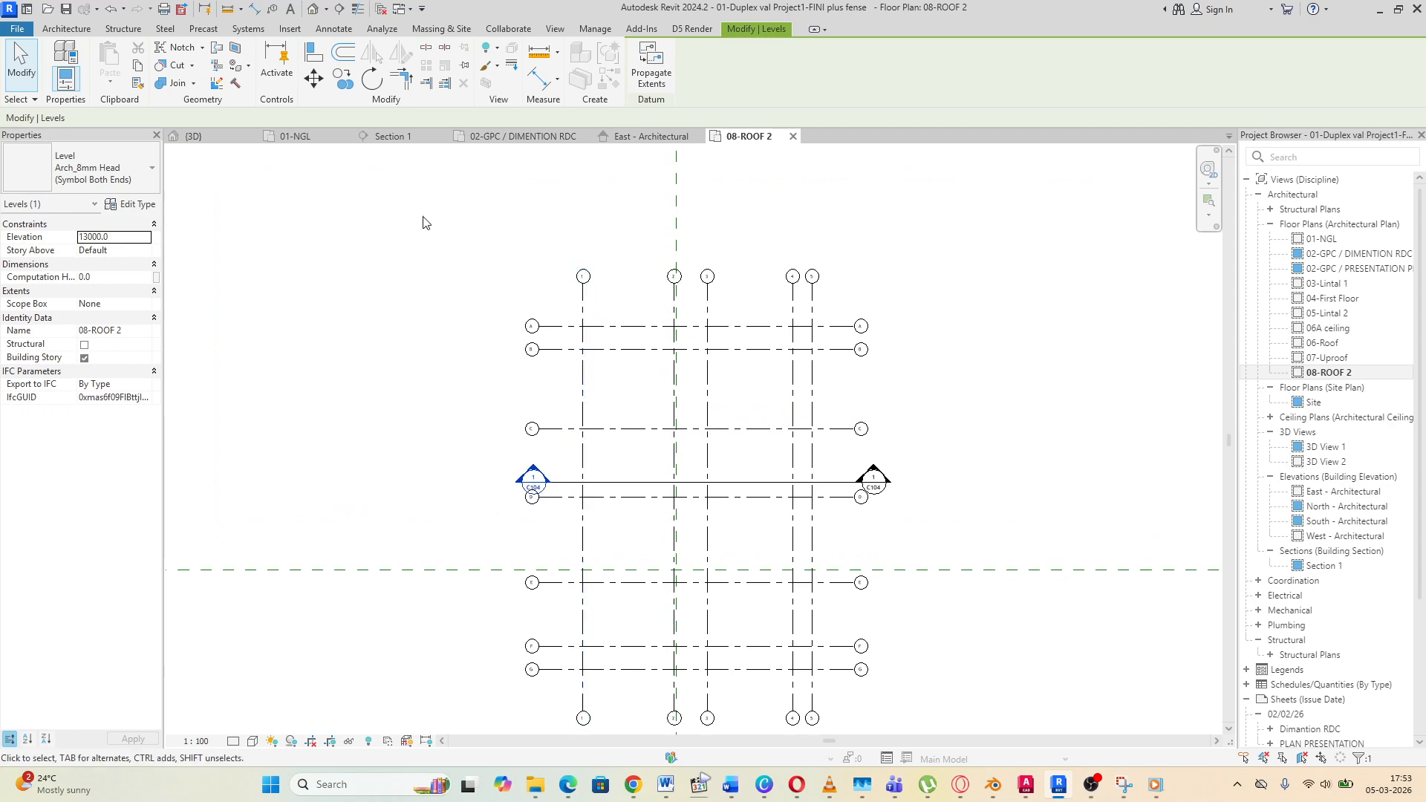
pyautogui.click(60, 30)
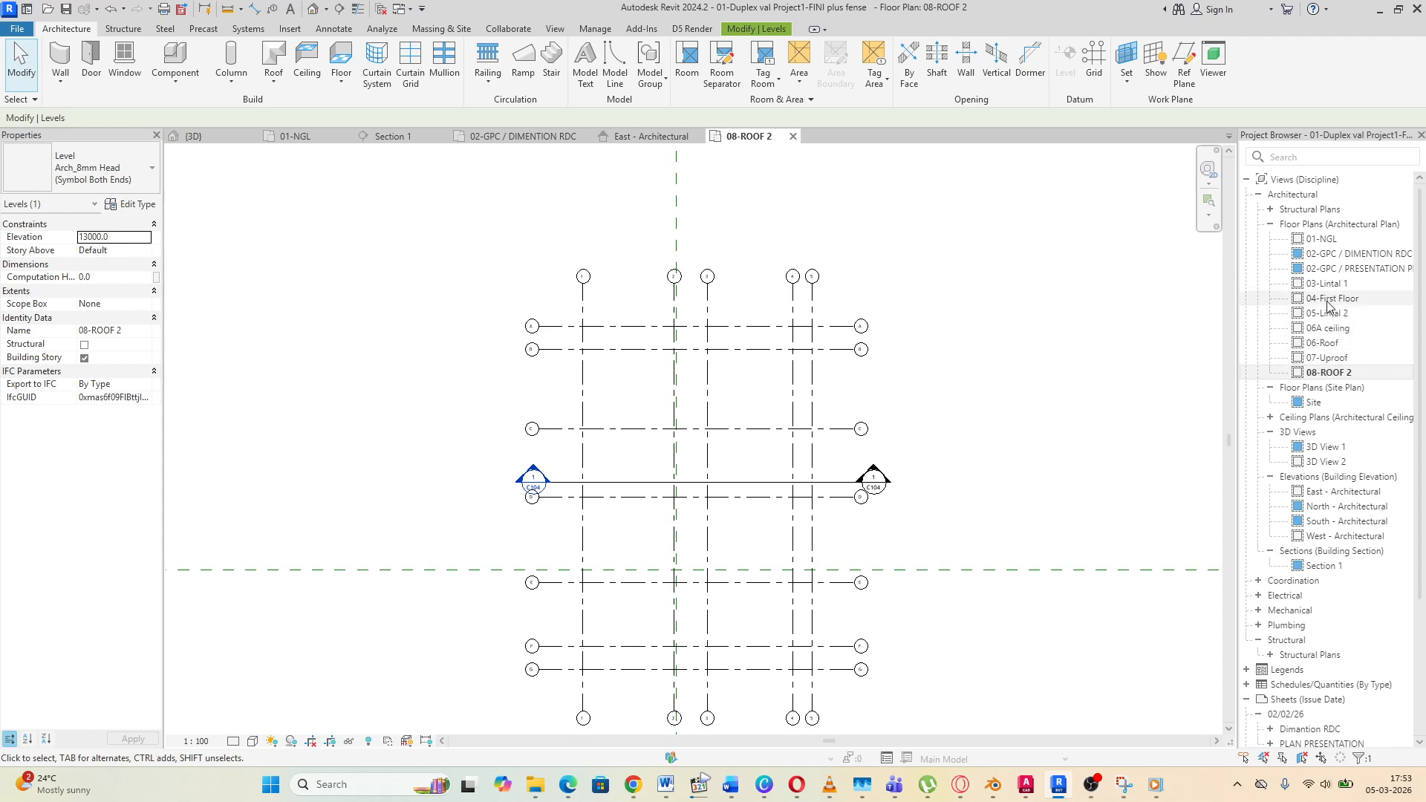
# Open the 04-First Floor plan and examine the layout of its rooms, staircase and grids
pyautogui.click(1327, 300)
pyautogui.doubleClick(1328, 300)
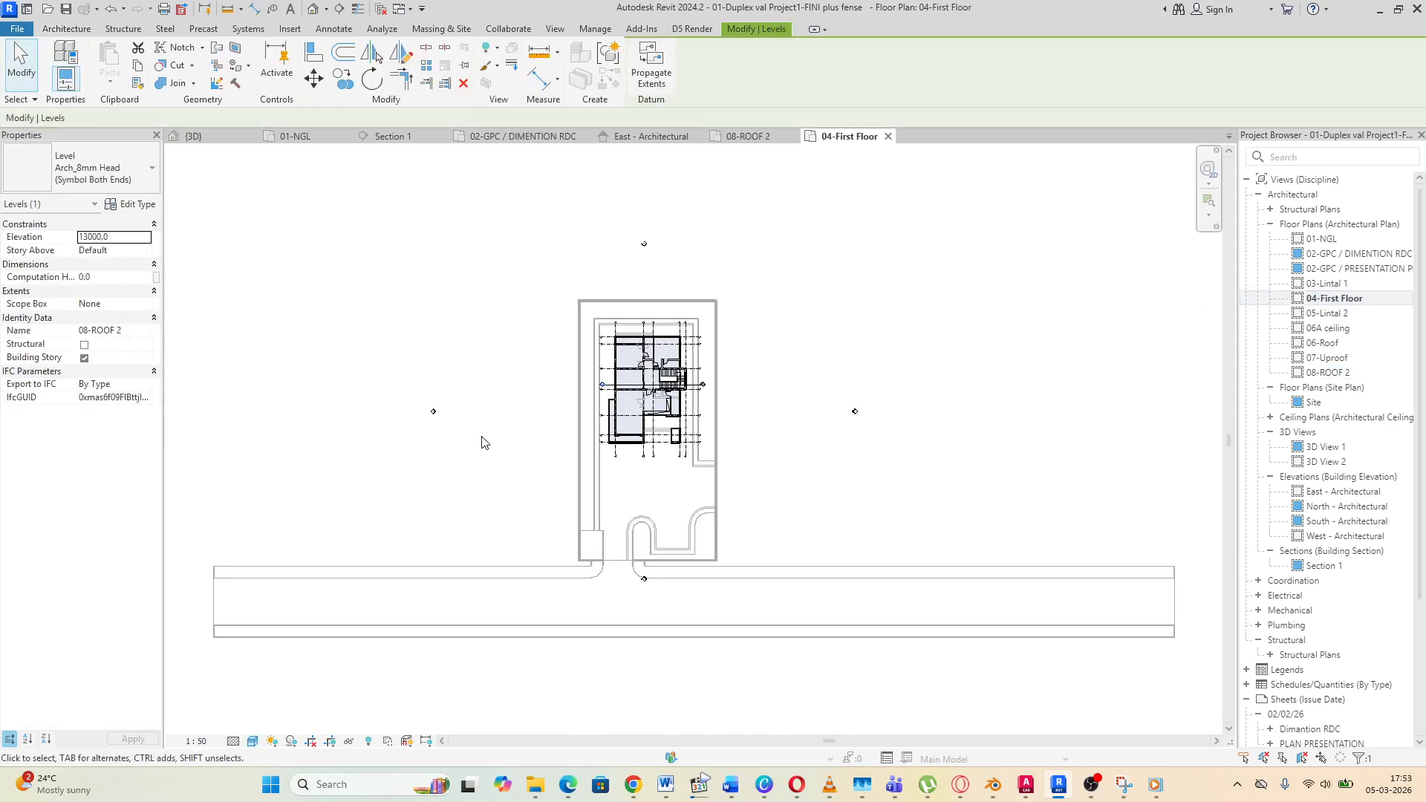
pyautogui.scroll(6, 657, 349)
pyautogui.scroll(2, 663, 364)
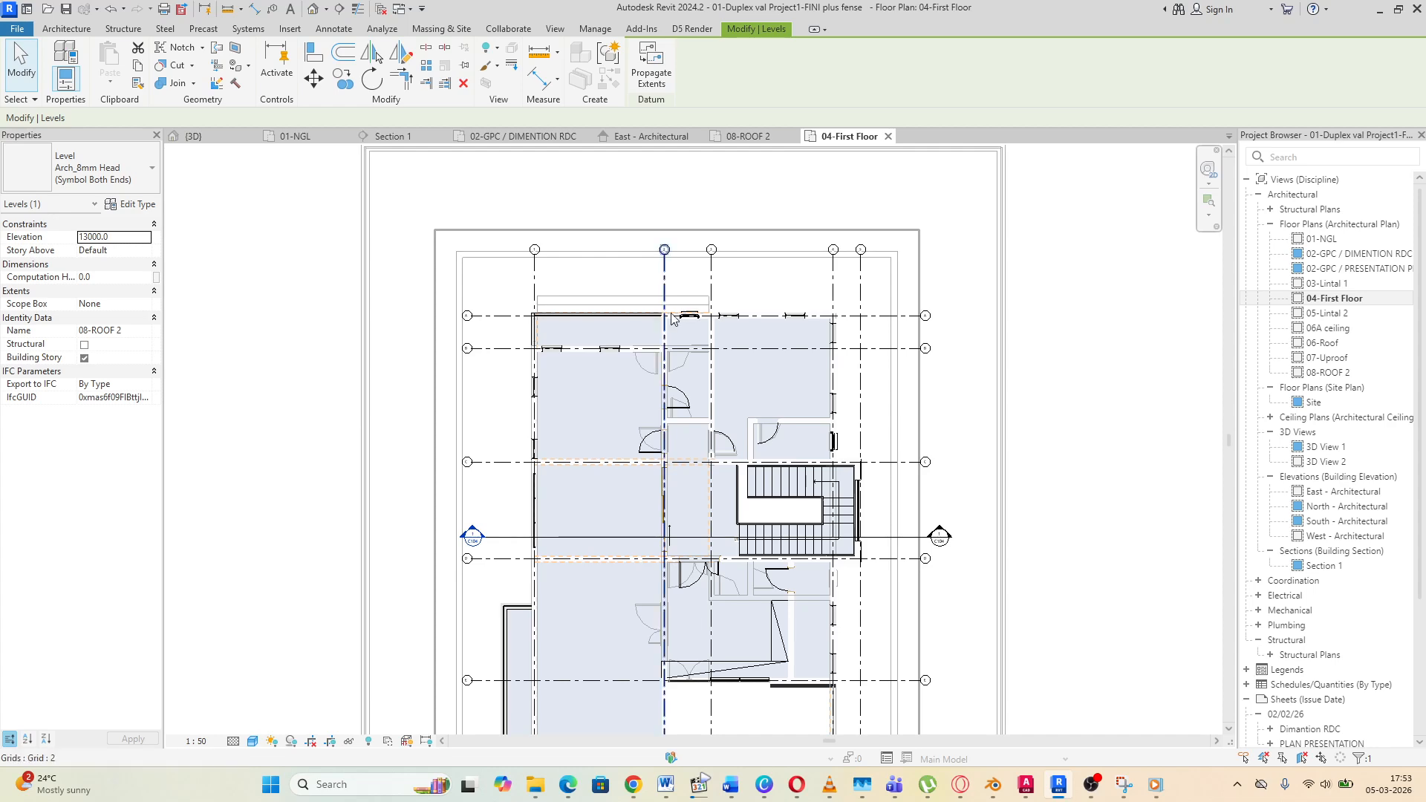
pyautogui.scroll(-2, 680, 323)
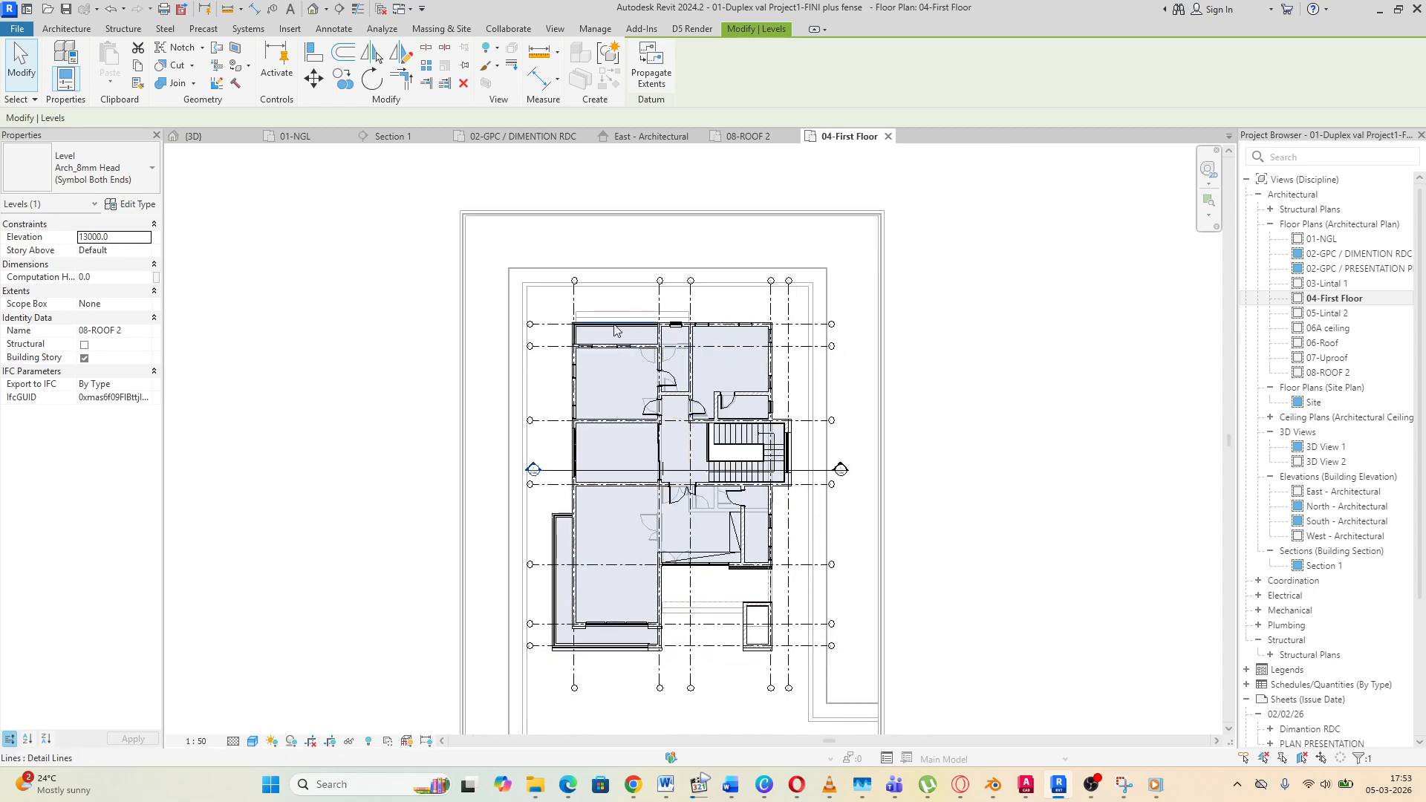
pyautogui.scroll(2, 664, 359)
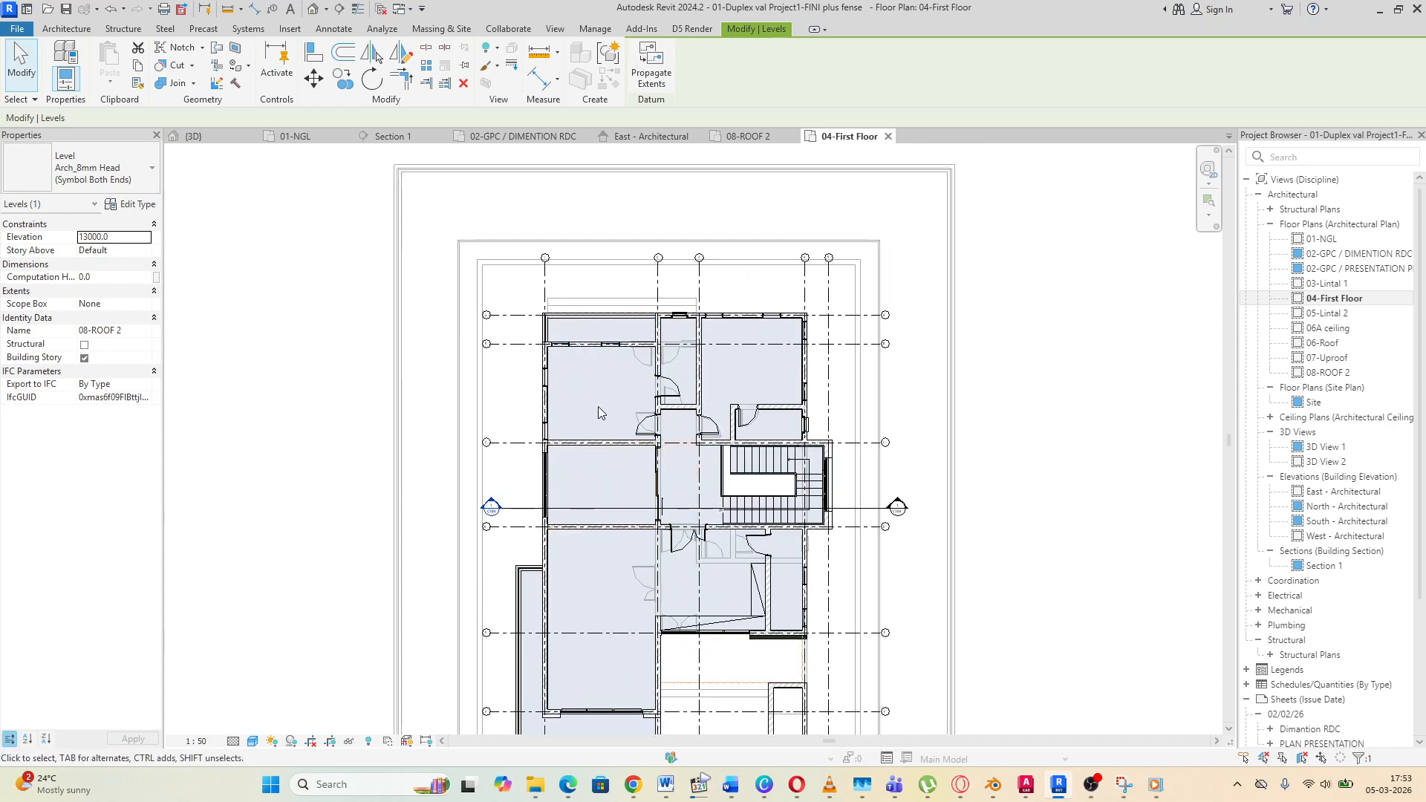
pyautogui.scroll(-2, 597, 406)
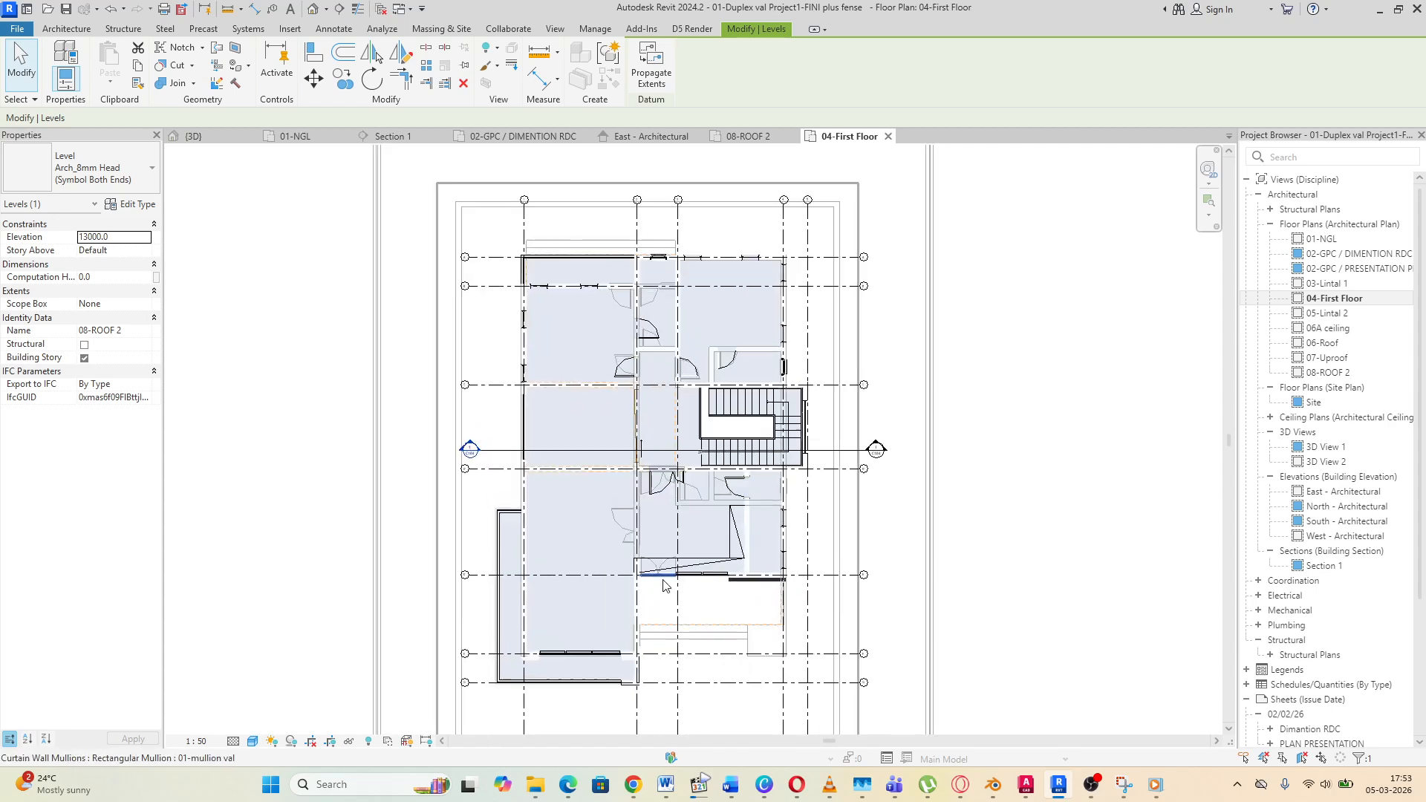
pyautogui.scroll(2, 663, 594)
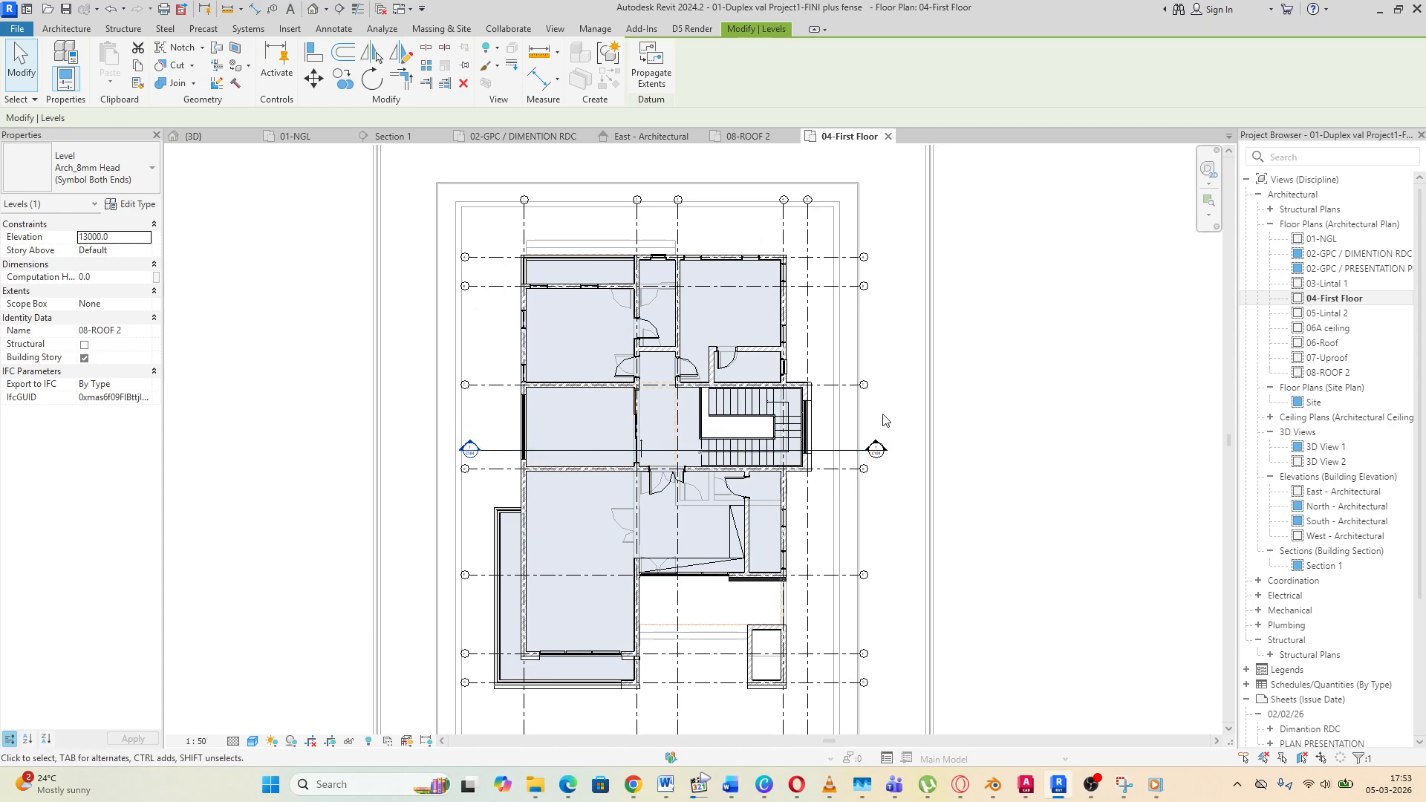
pyautogui.scroll(-3, 468, 564)
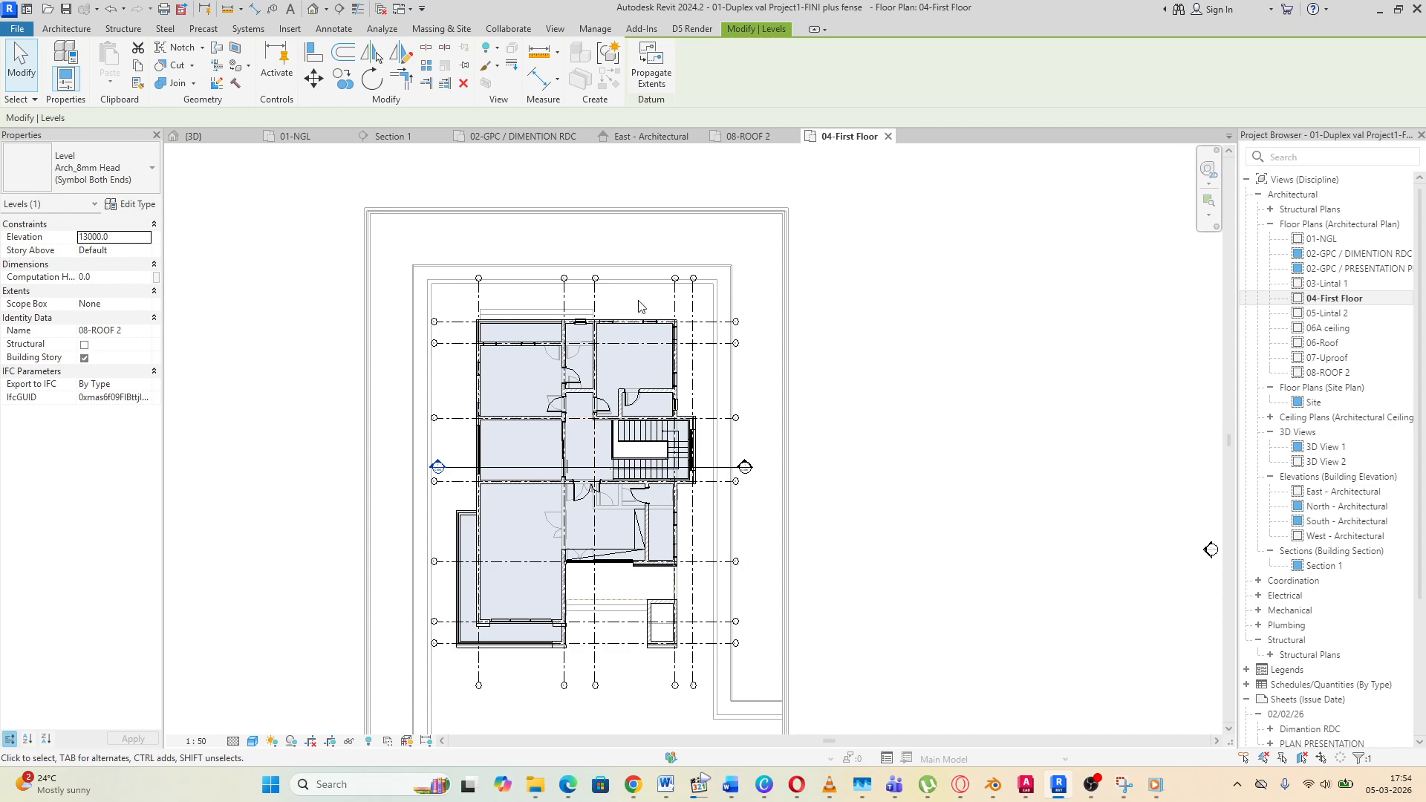
# Duplicate the 04-First Floor plan as a dependent view and return to the parent plan
pyautogui.rightClick(1298, 300)
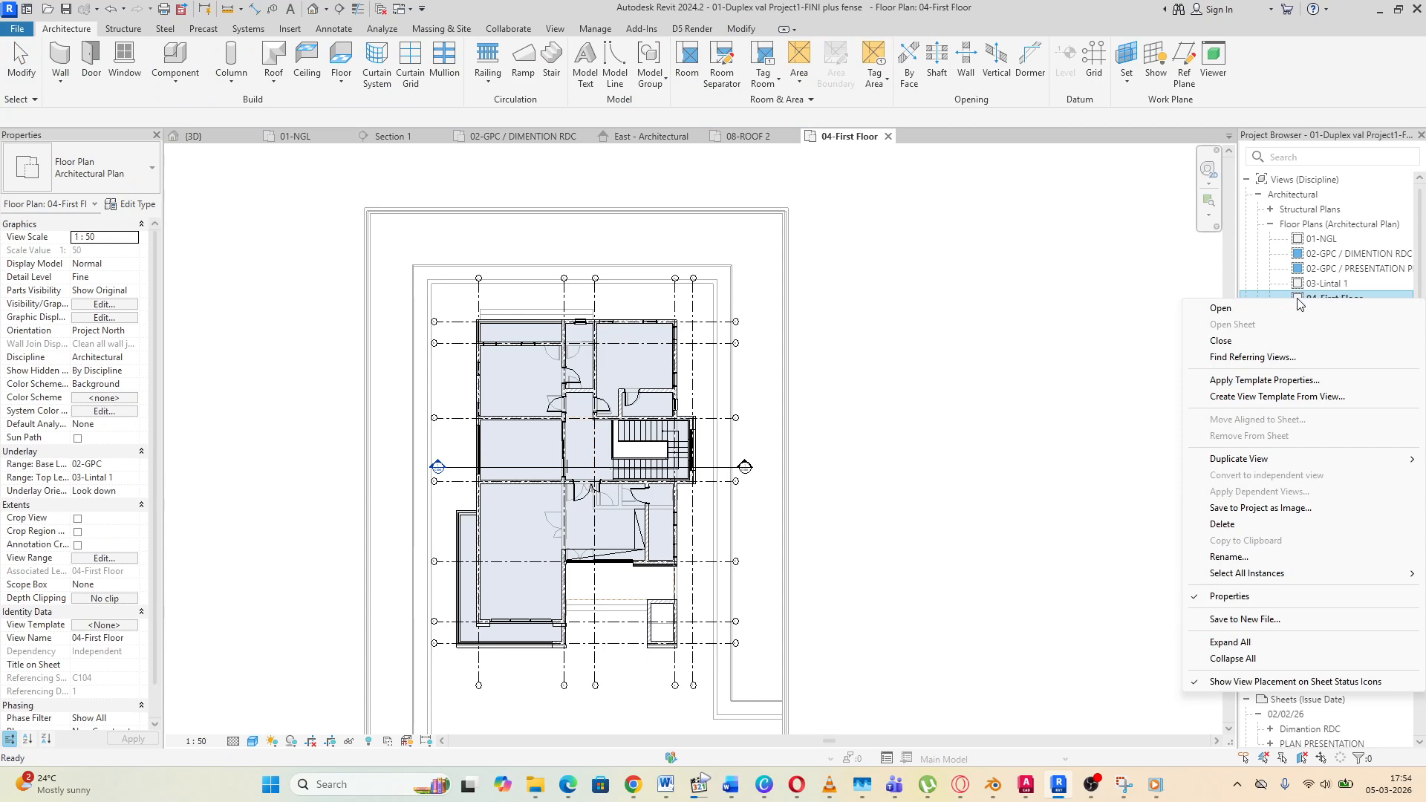
pyautogui.moveTo(1248, 466)
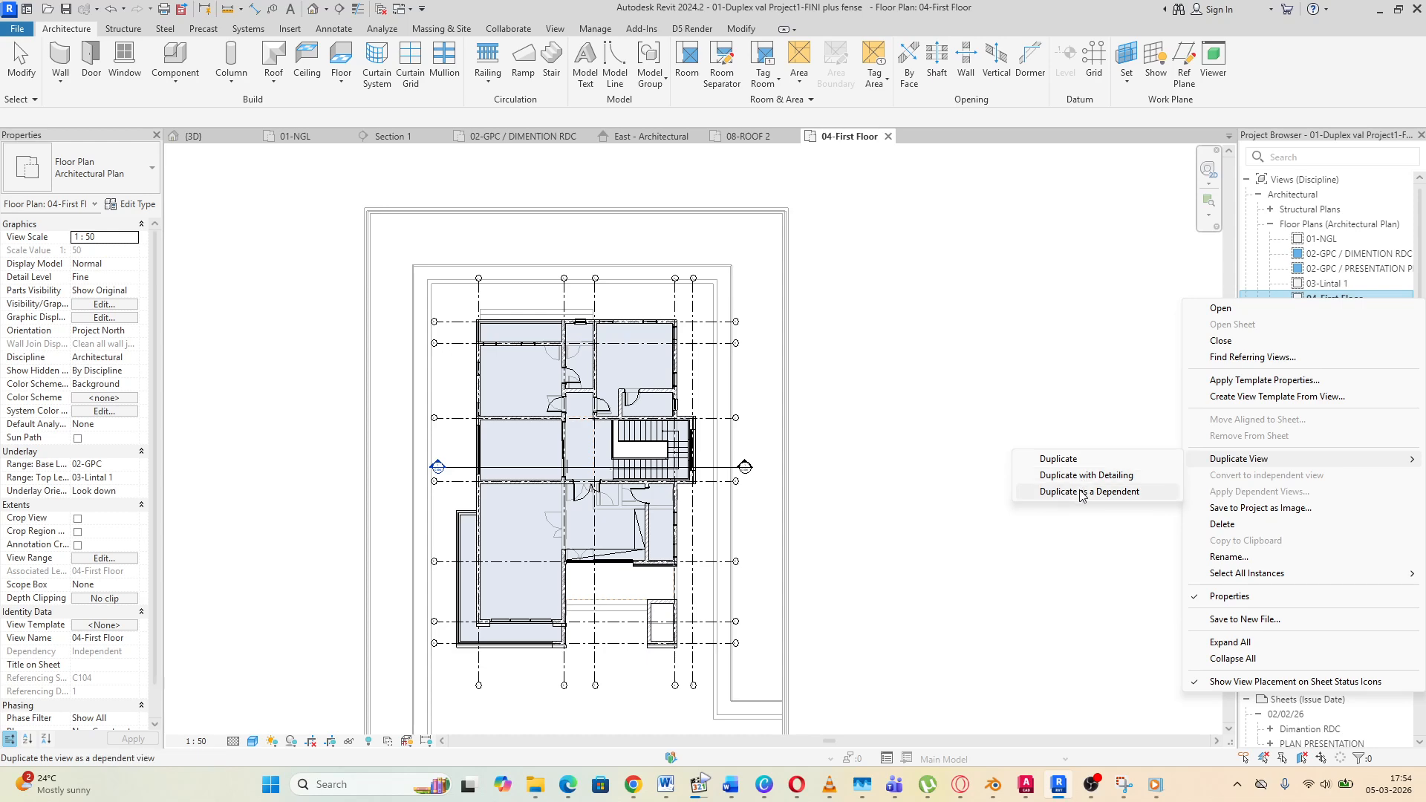
pyautogui.click(1080, 492)
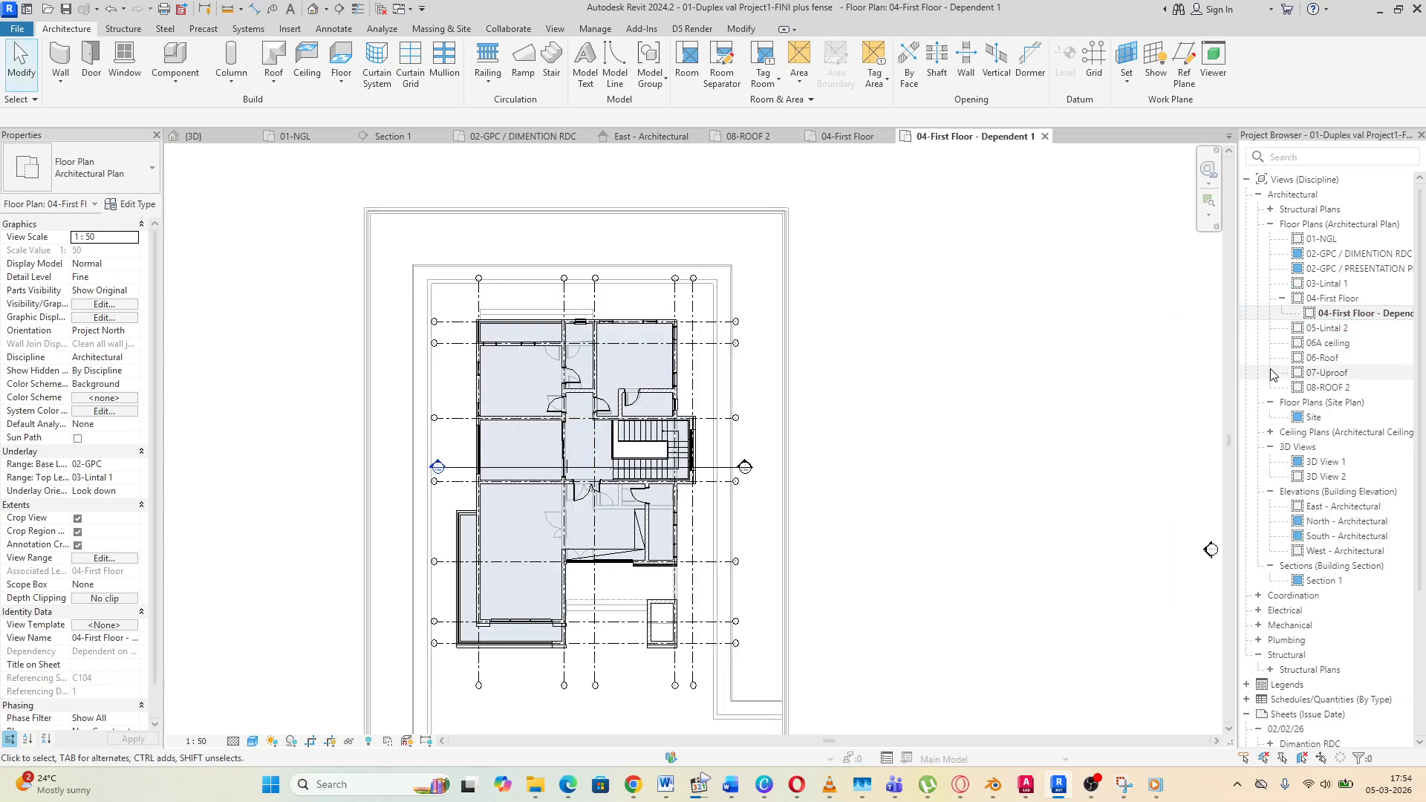
pyautogui.doubleClick(1334, 298)
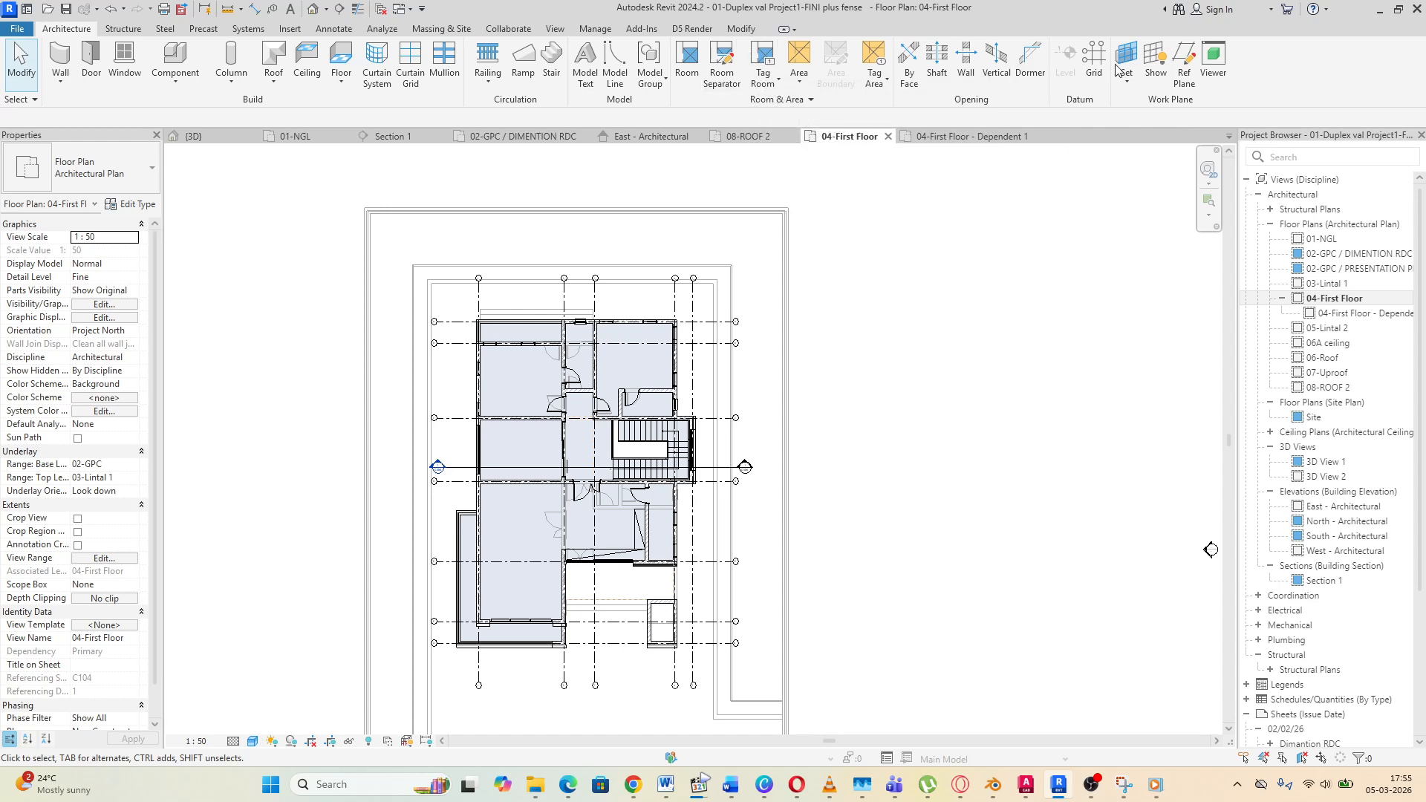
# Place an aligned dimension string through the wall faces of the rooms between grids B and C, ending at the far outer wall's exterior face
pyautogui.click(764, 81)
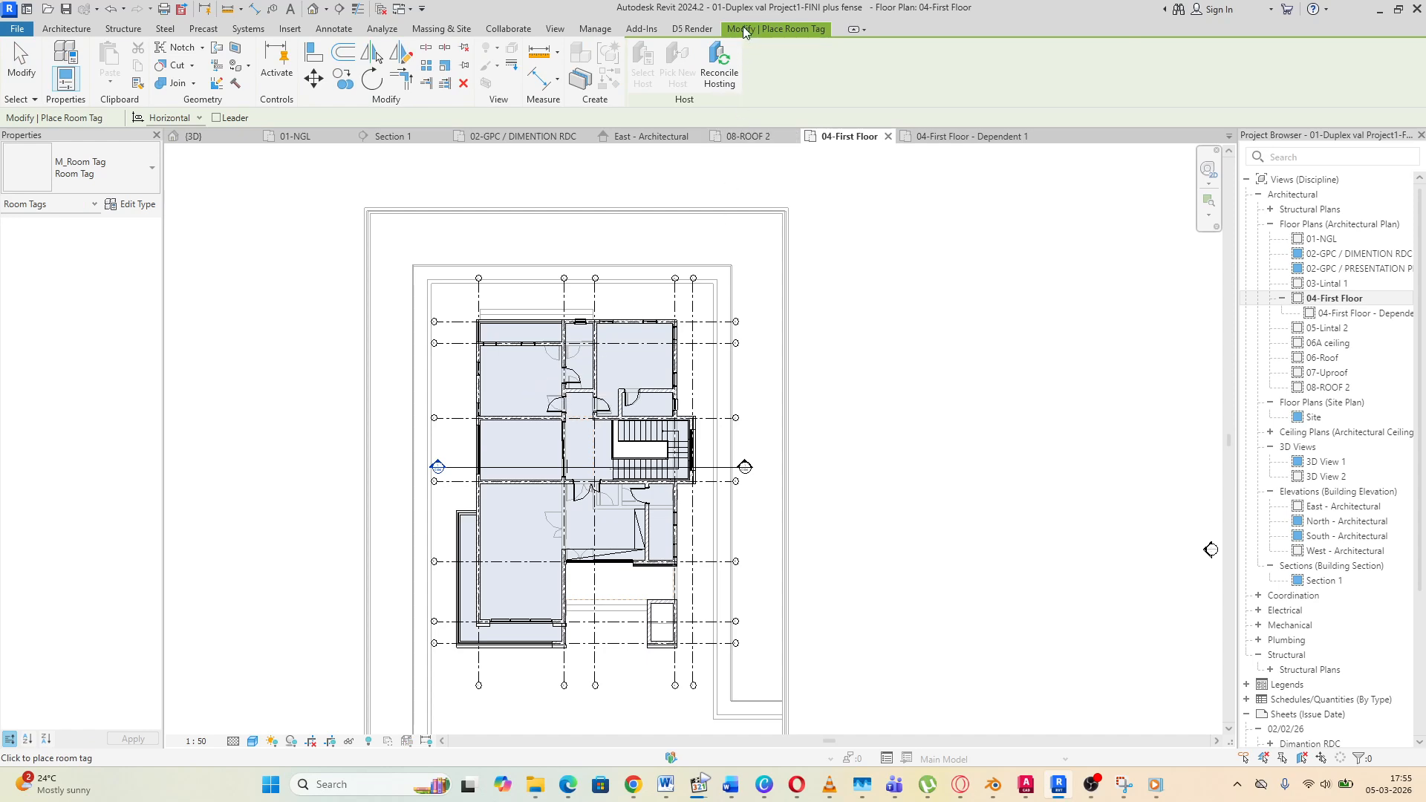
pyautogui.click(74, 28)
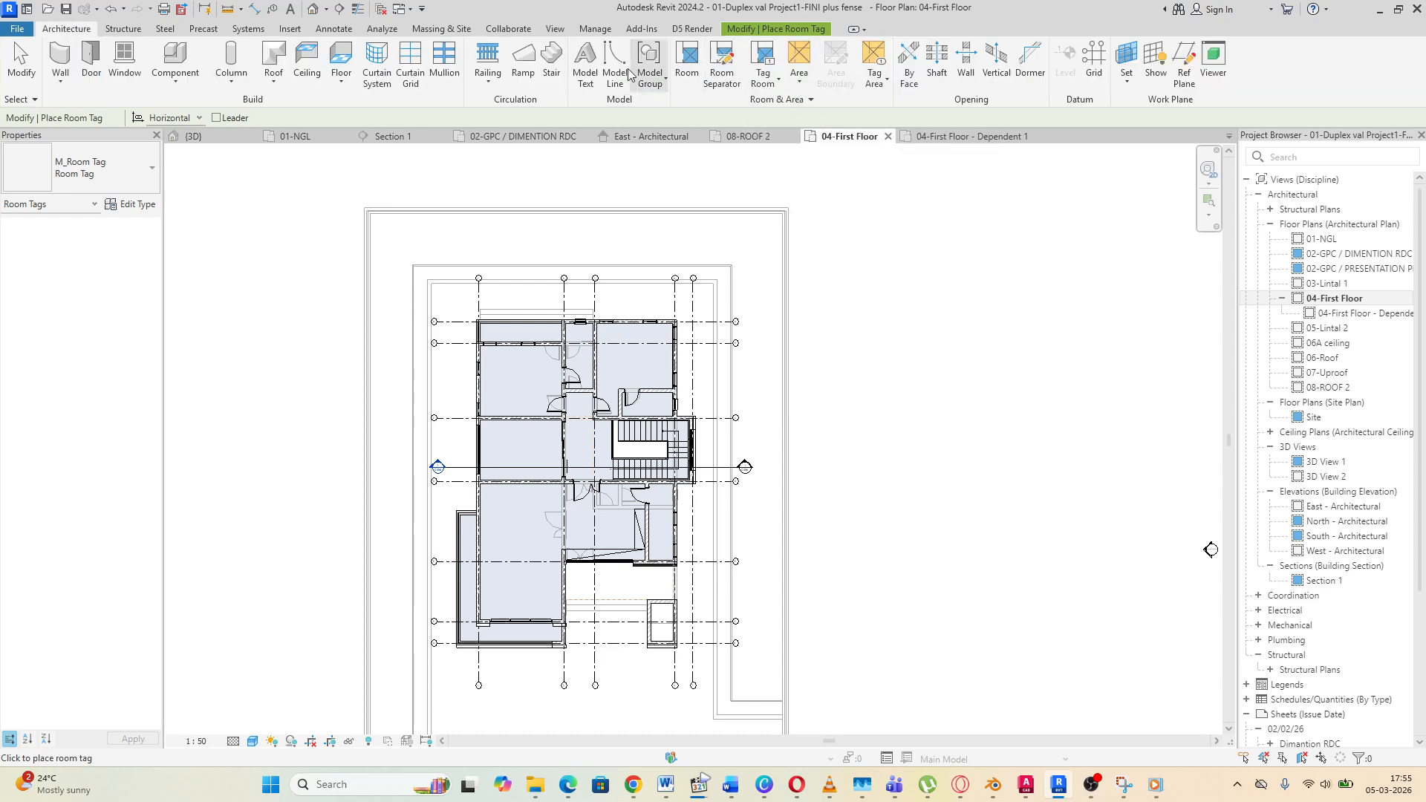
pyautogui.click(333, 29)
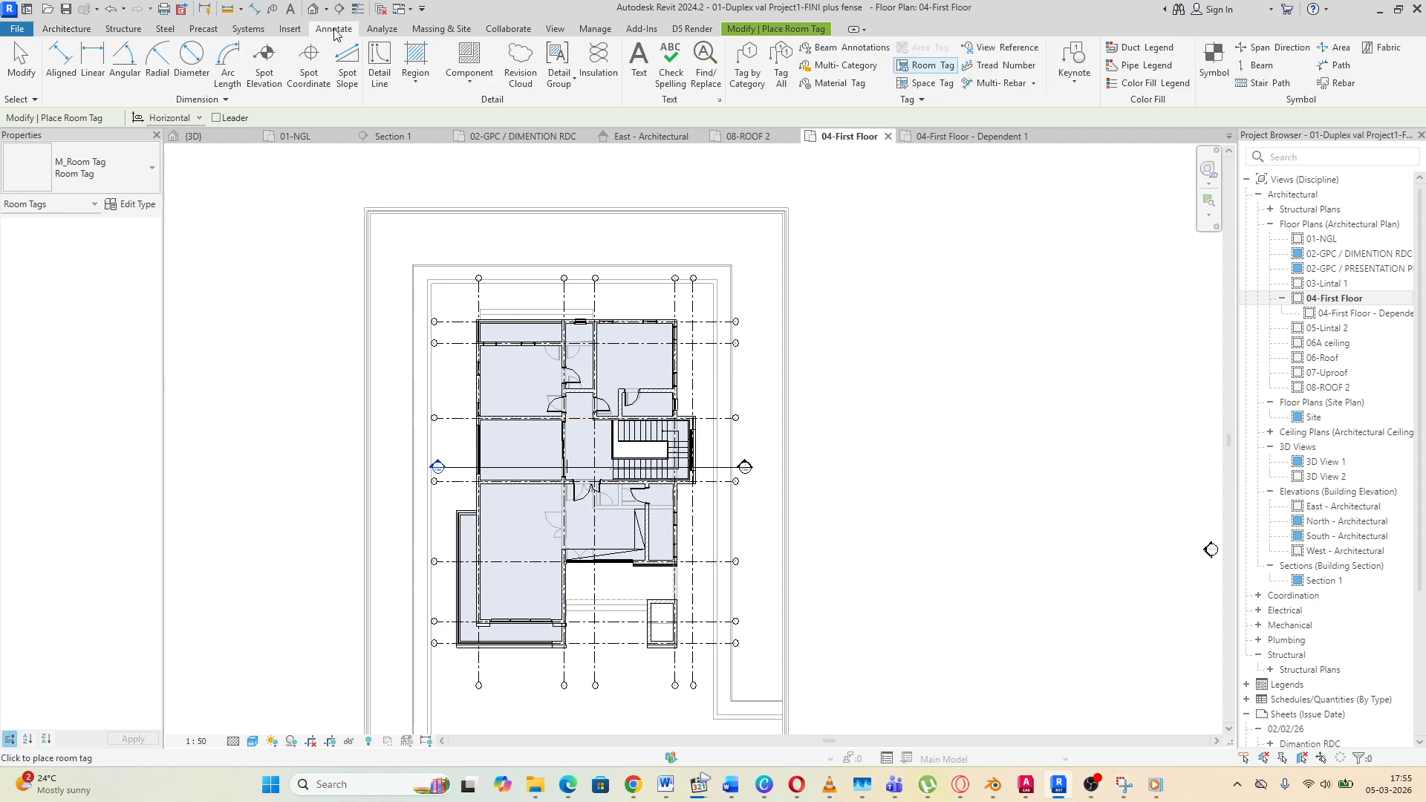
pyautogui.click(61, 61)
pyautogui.scroll(5, 487, 375)
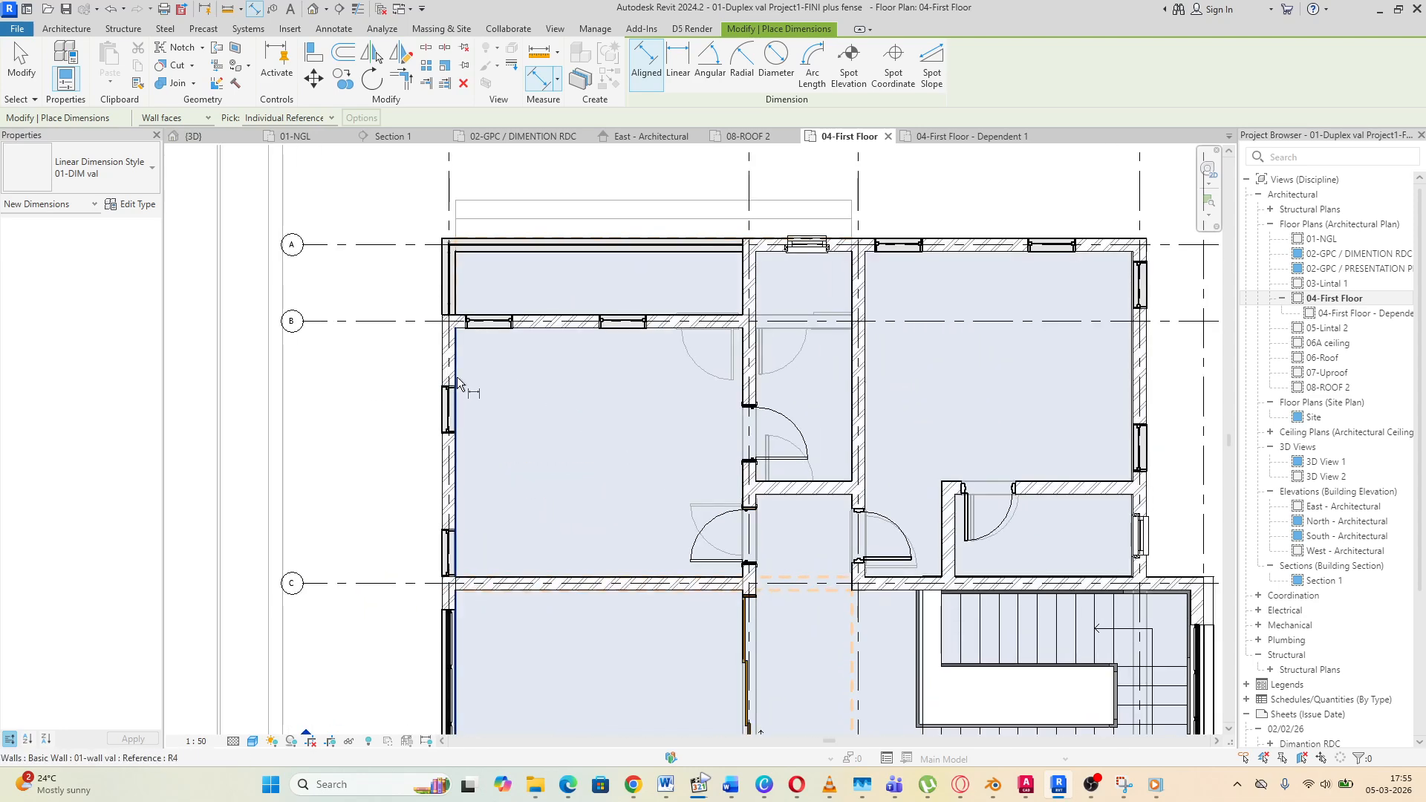
pyautogui.click(457, 377)
pyautogui.click(742, 383)
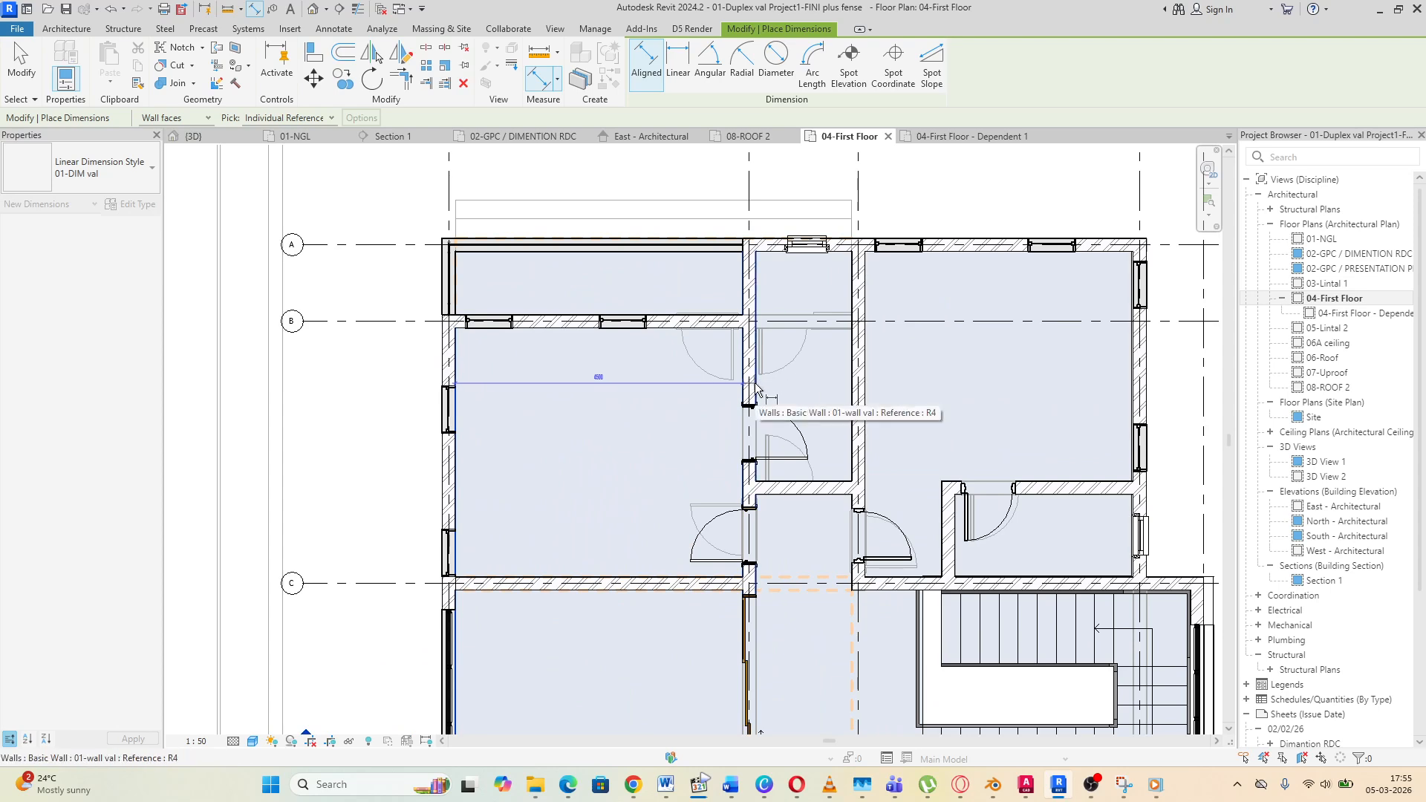
pyautogui.click(774, 386)
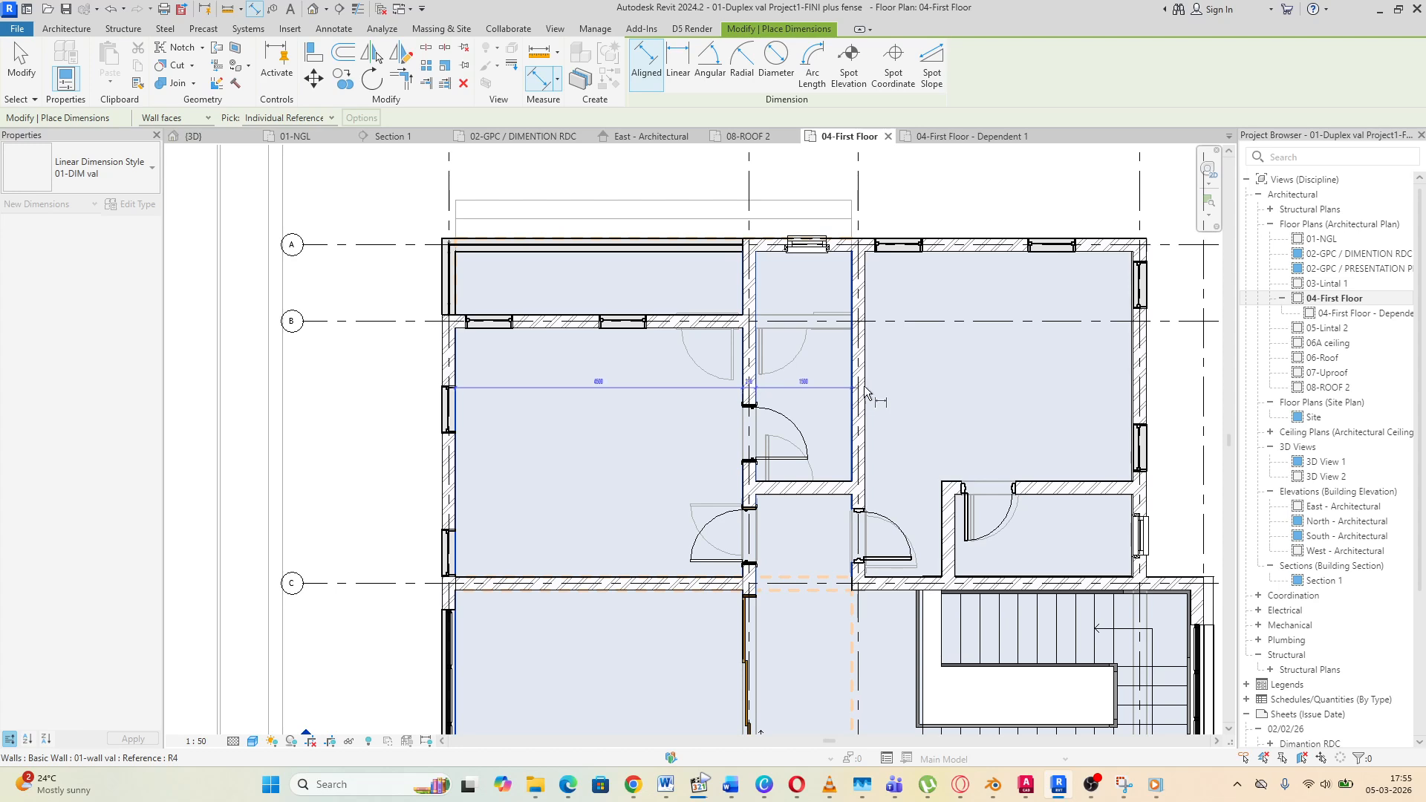
pyautogui.click(867, 381)
pyautogui.click(1136, 402)
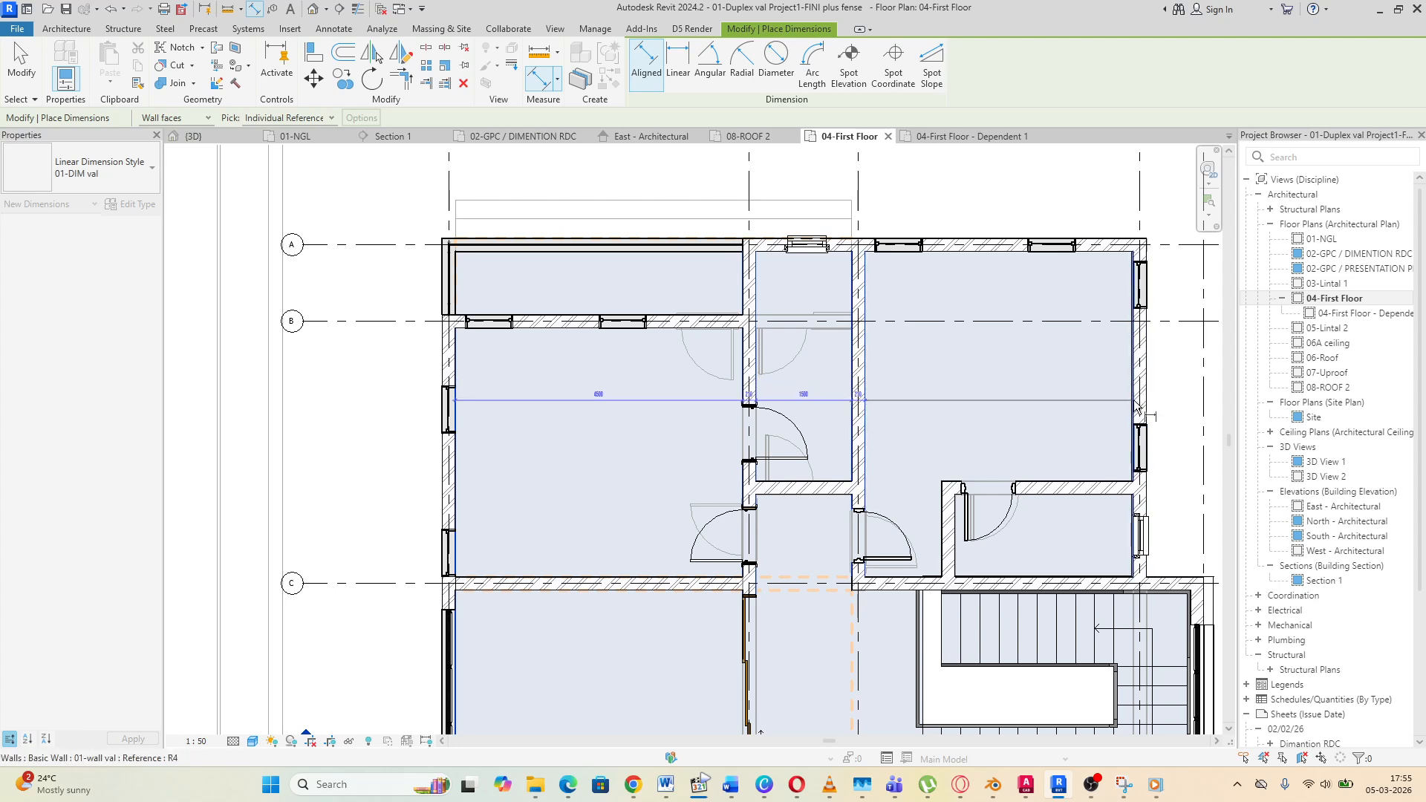
pyautogui.click(1145, 405)
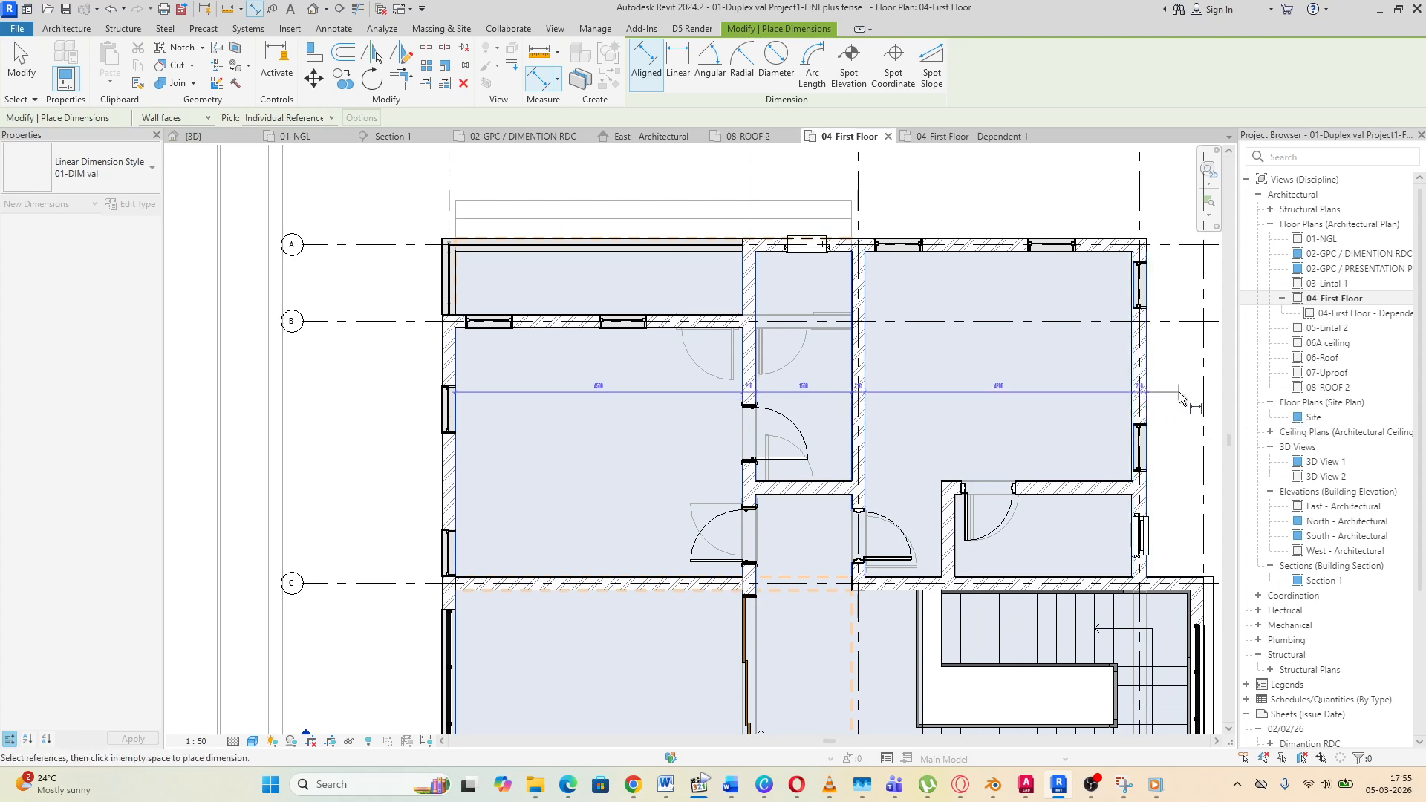
pyautogui.click(1179, 390)
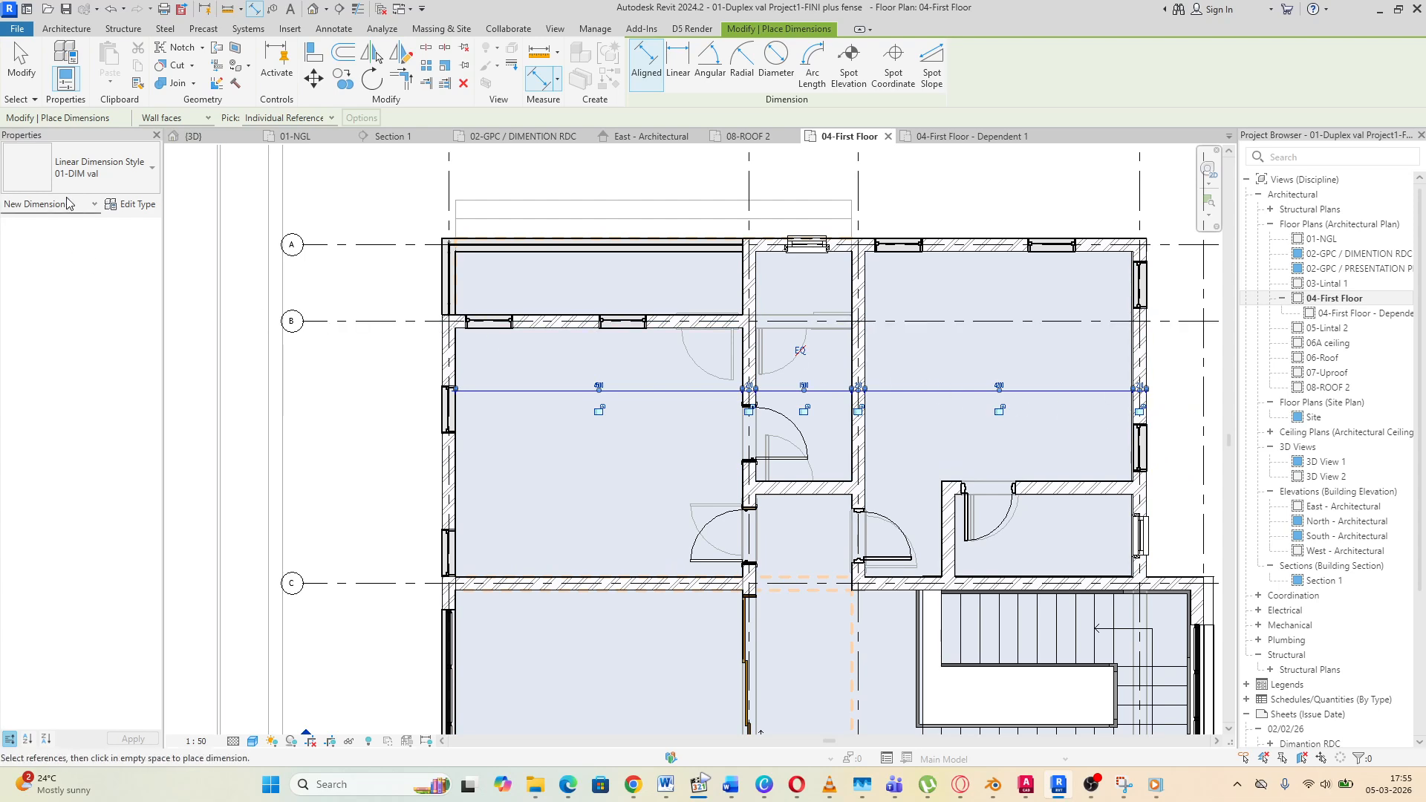
pyautogui.press('Escape')
pyautogui.press('Escape')
# Add an aligned dimension between the inner wall faces at grids B and C in the 4500-wide room
pyautogui.scroll(3, 798, 401)
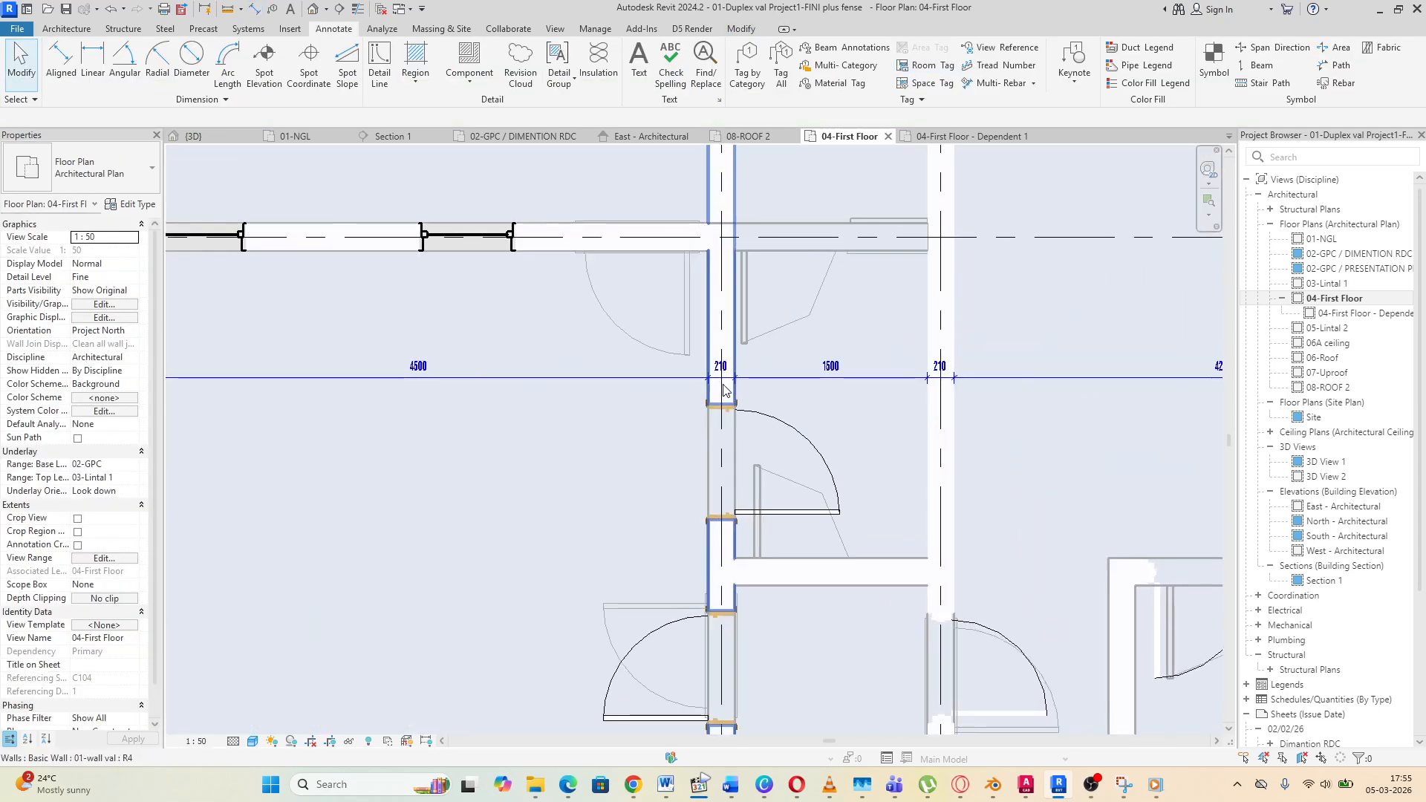
pyautogui.press('d')
pyautogui.press('i')
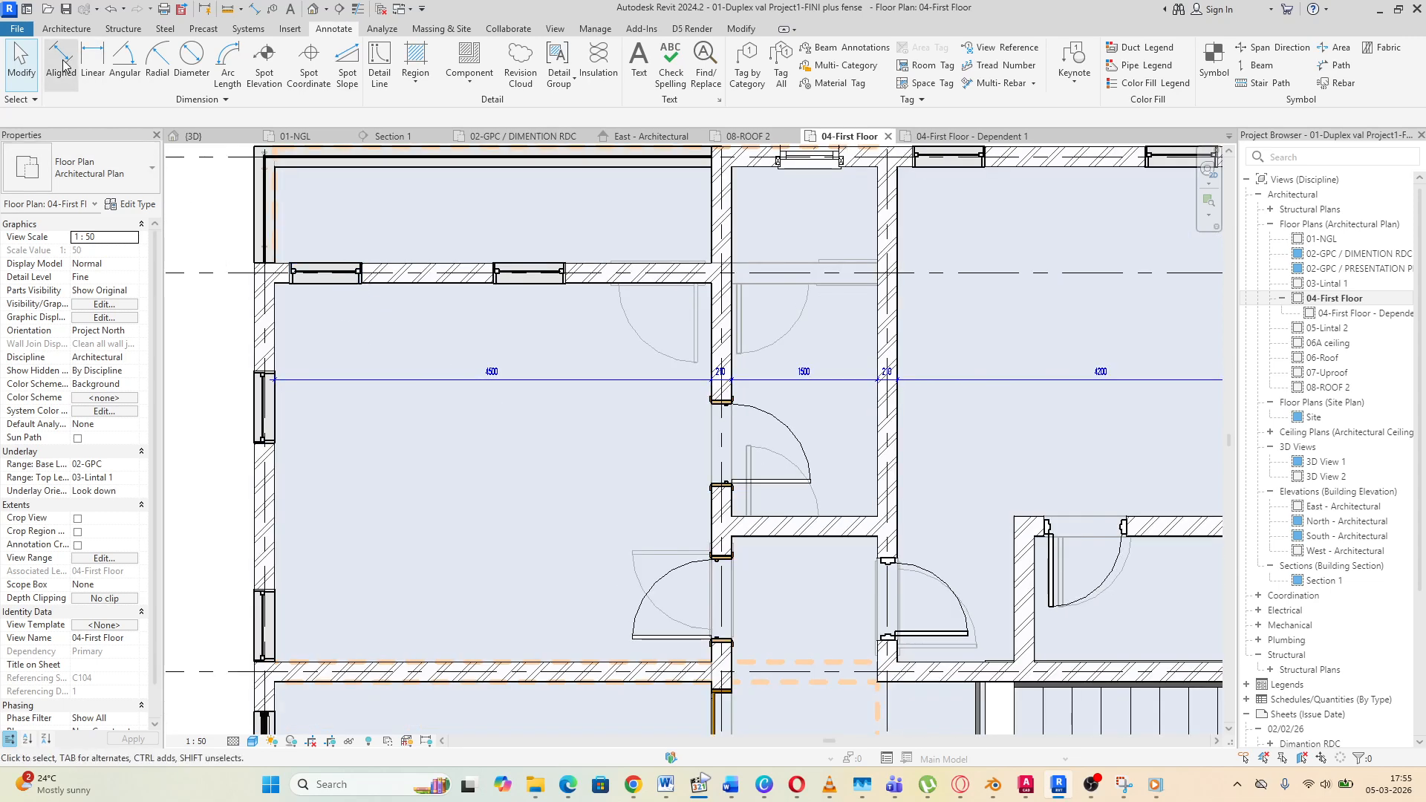
pyautogui.click(425, 283)
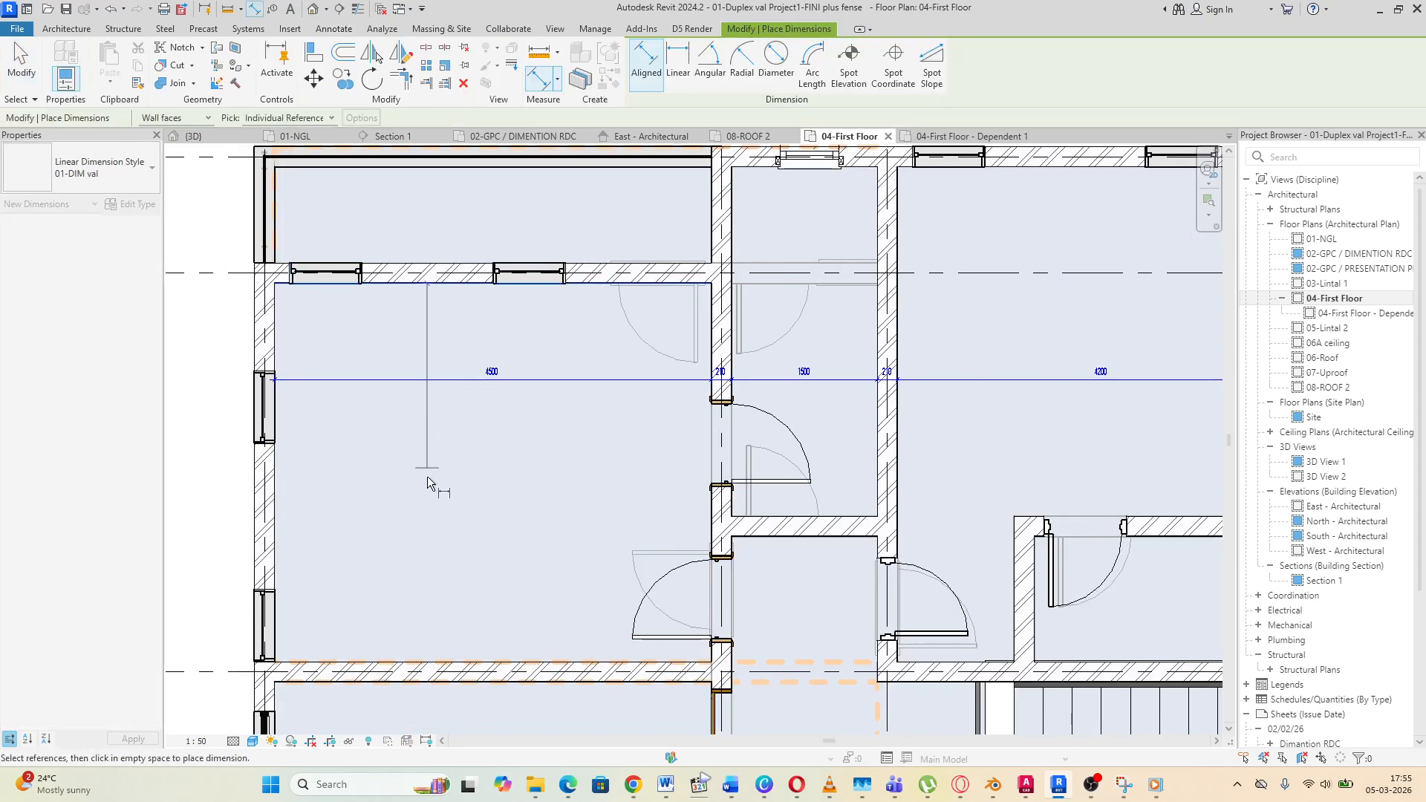
pyautogui.click(428, 663)
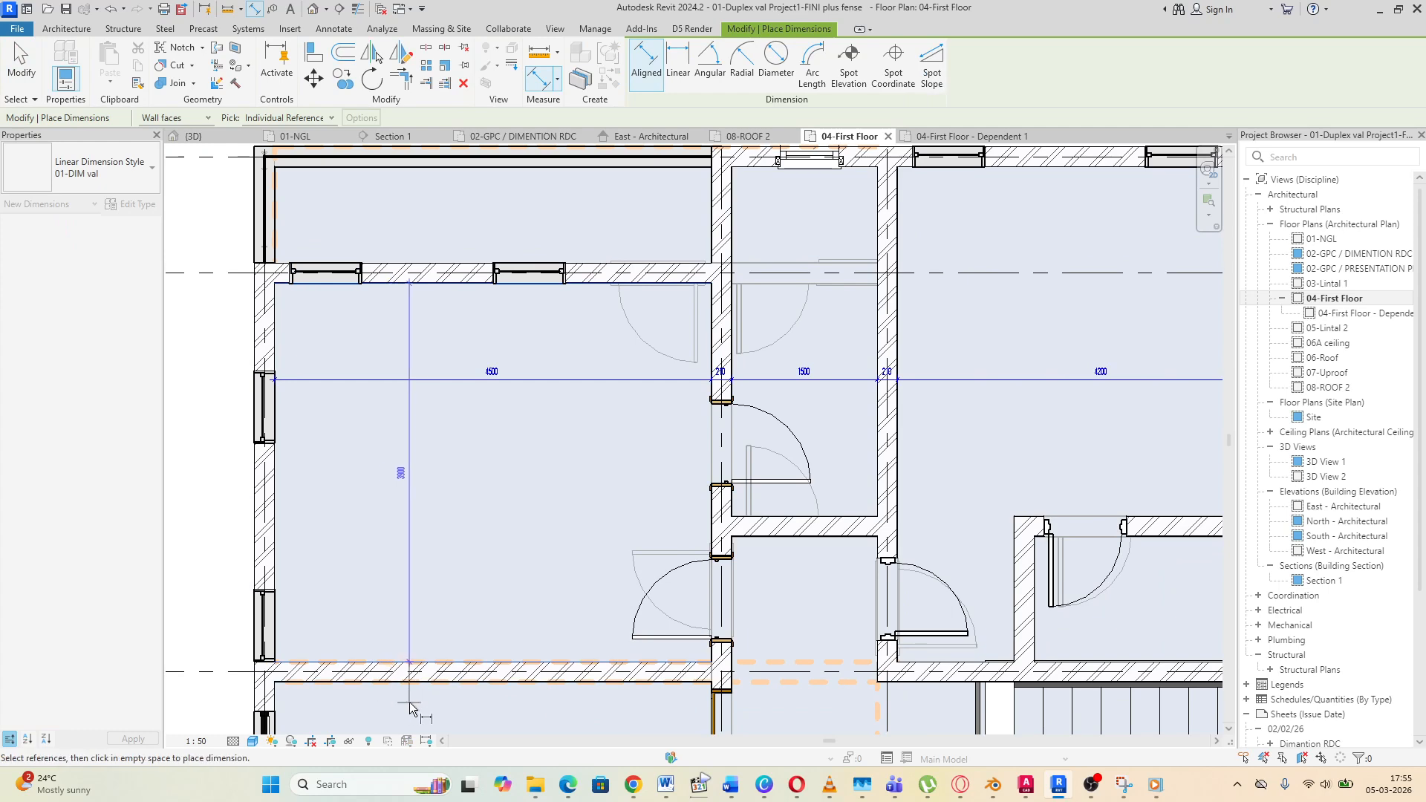
pyautogui.click(409, 693)
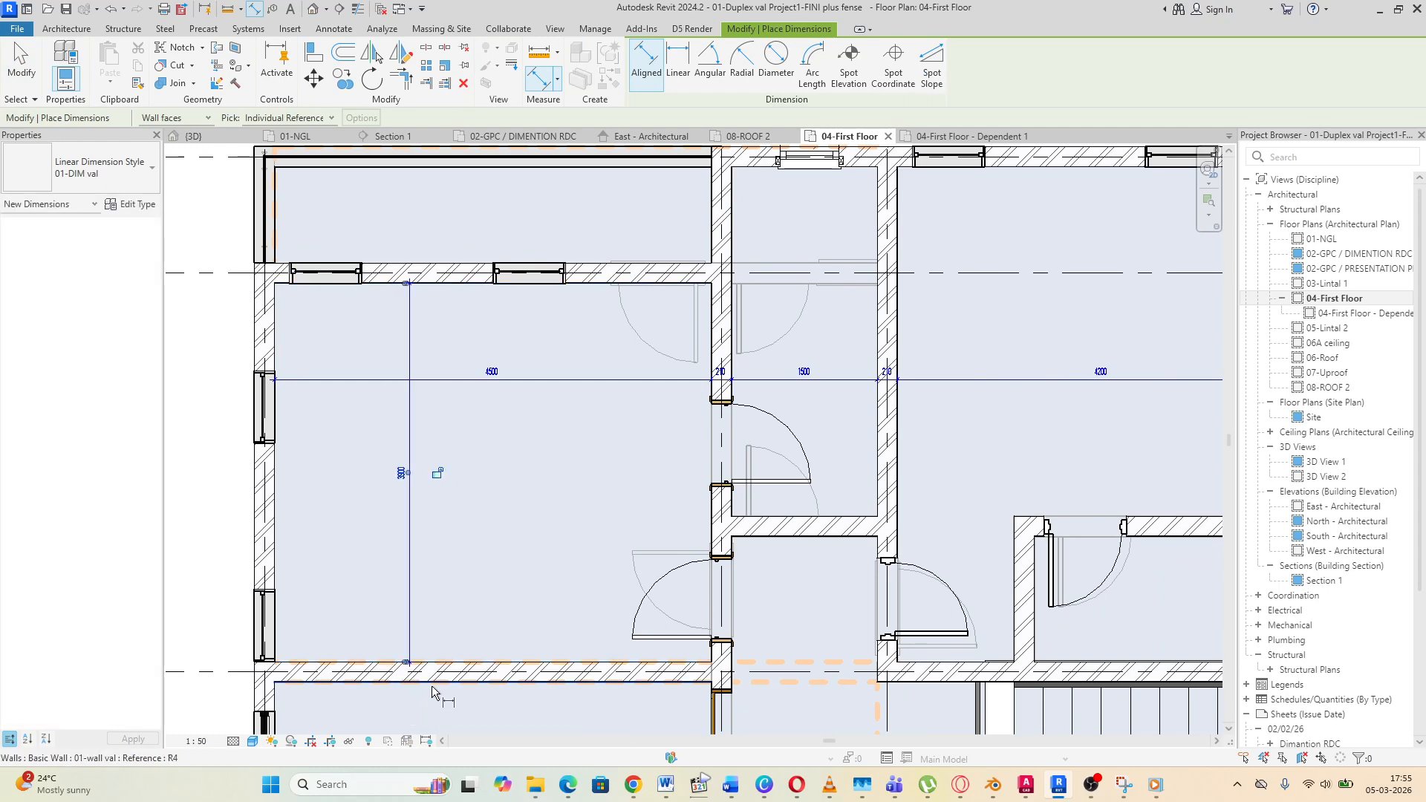
# End the dimension command and open the 04-First Floor dependent view to check the dimensions placed in the parent plan
pyautogui.click(21, 63)
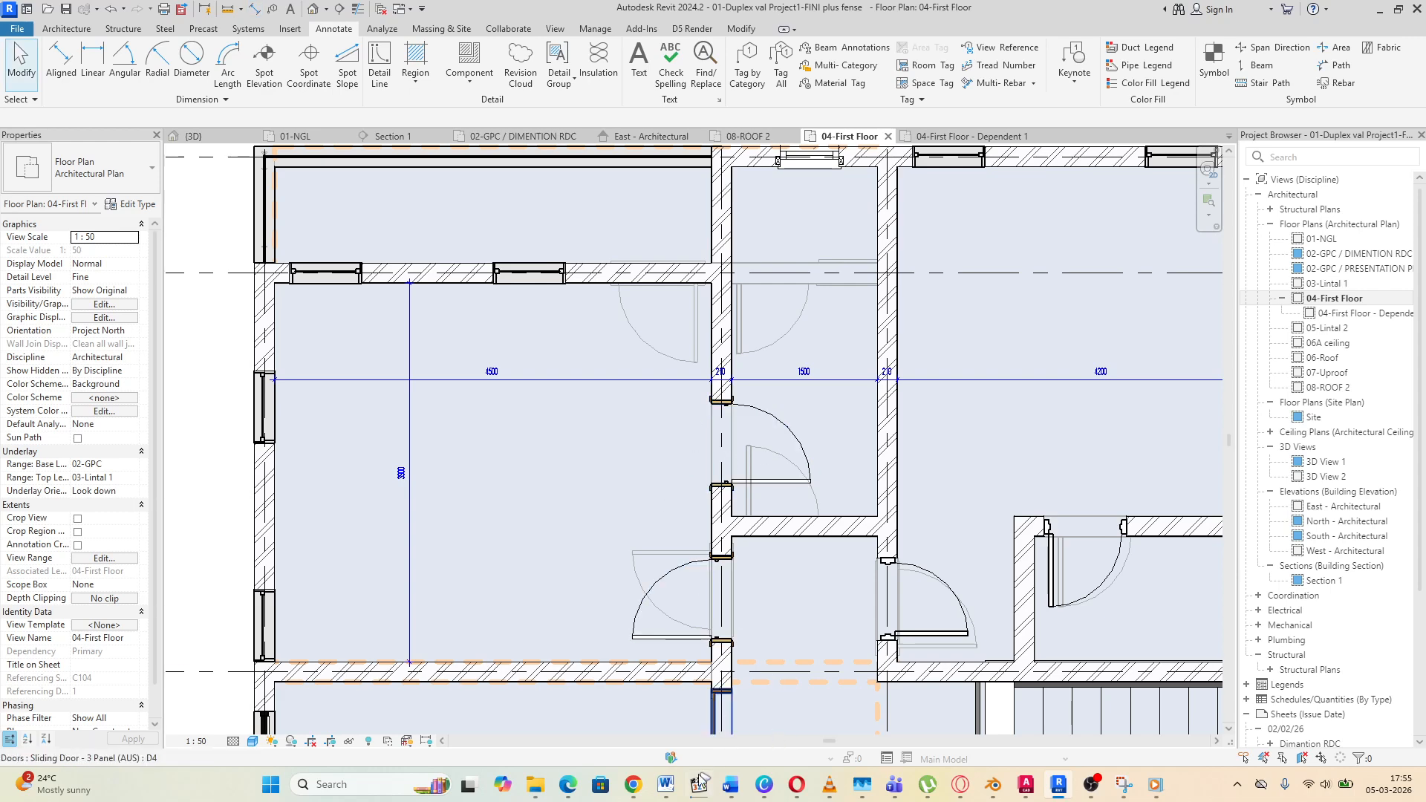
pyautogui.moveTo(698, 783)
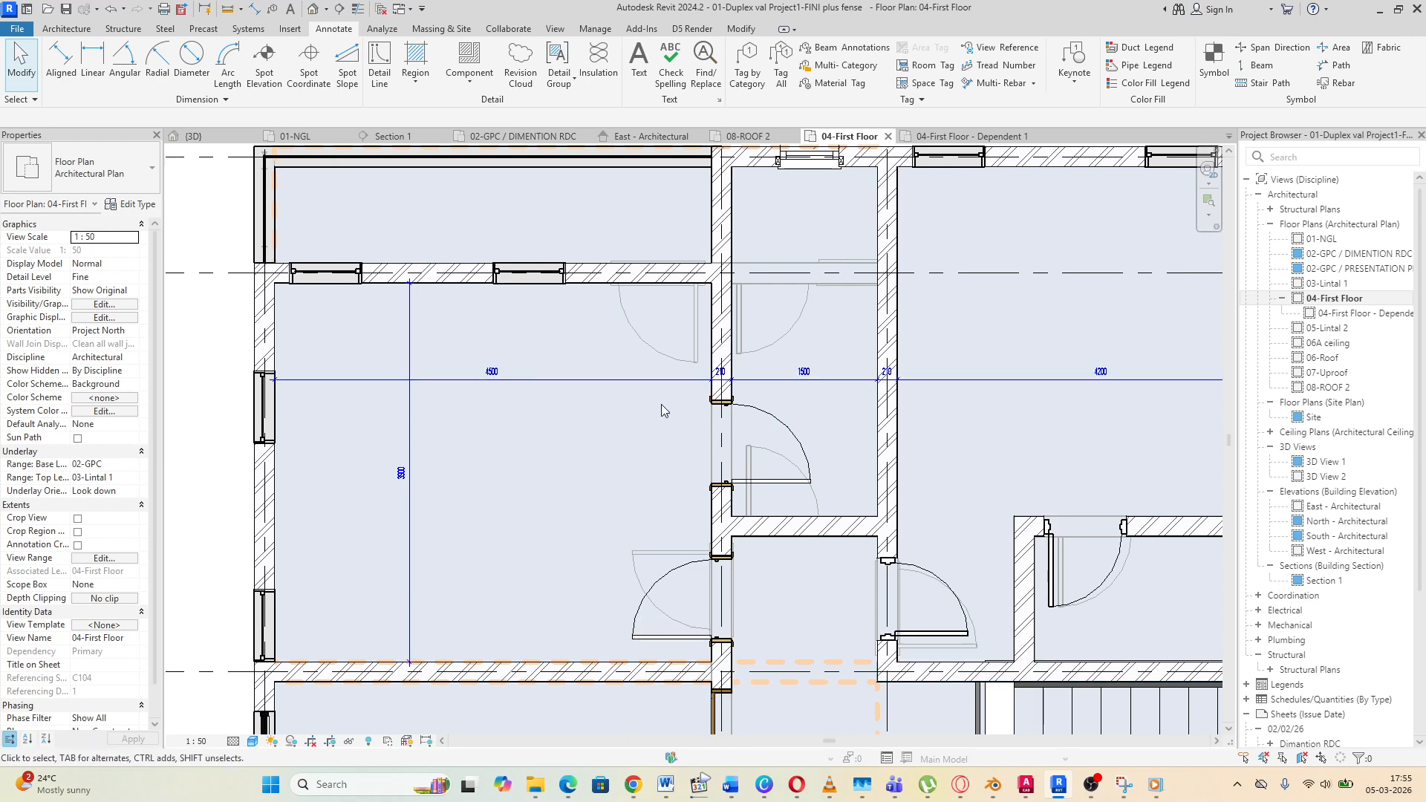
pyautogui.click(1344, 313)
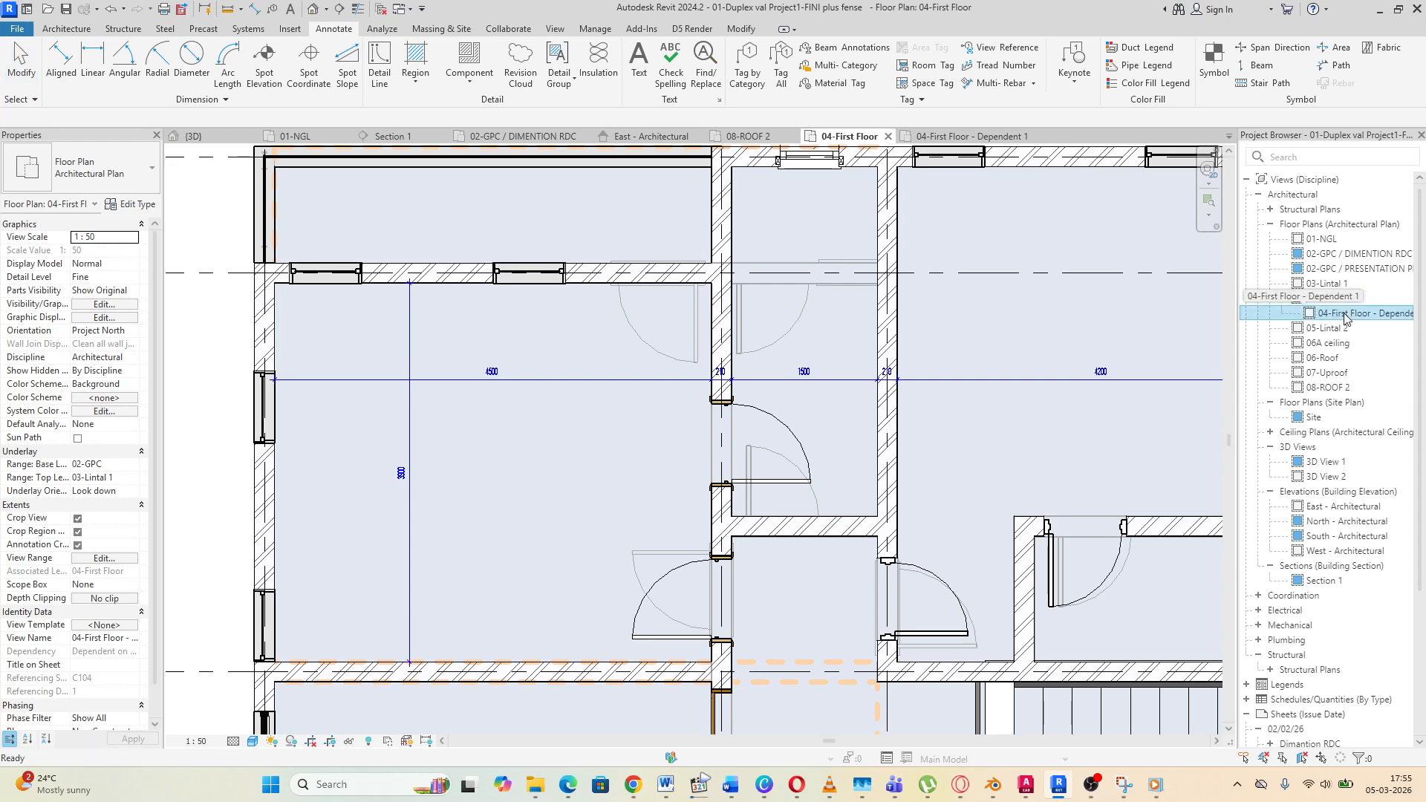
pyautogui.doubleClick(1344, 314)
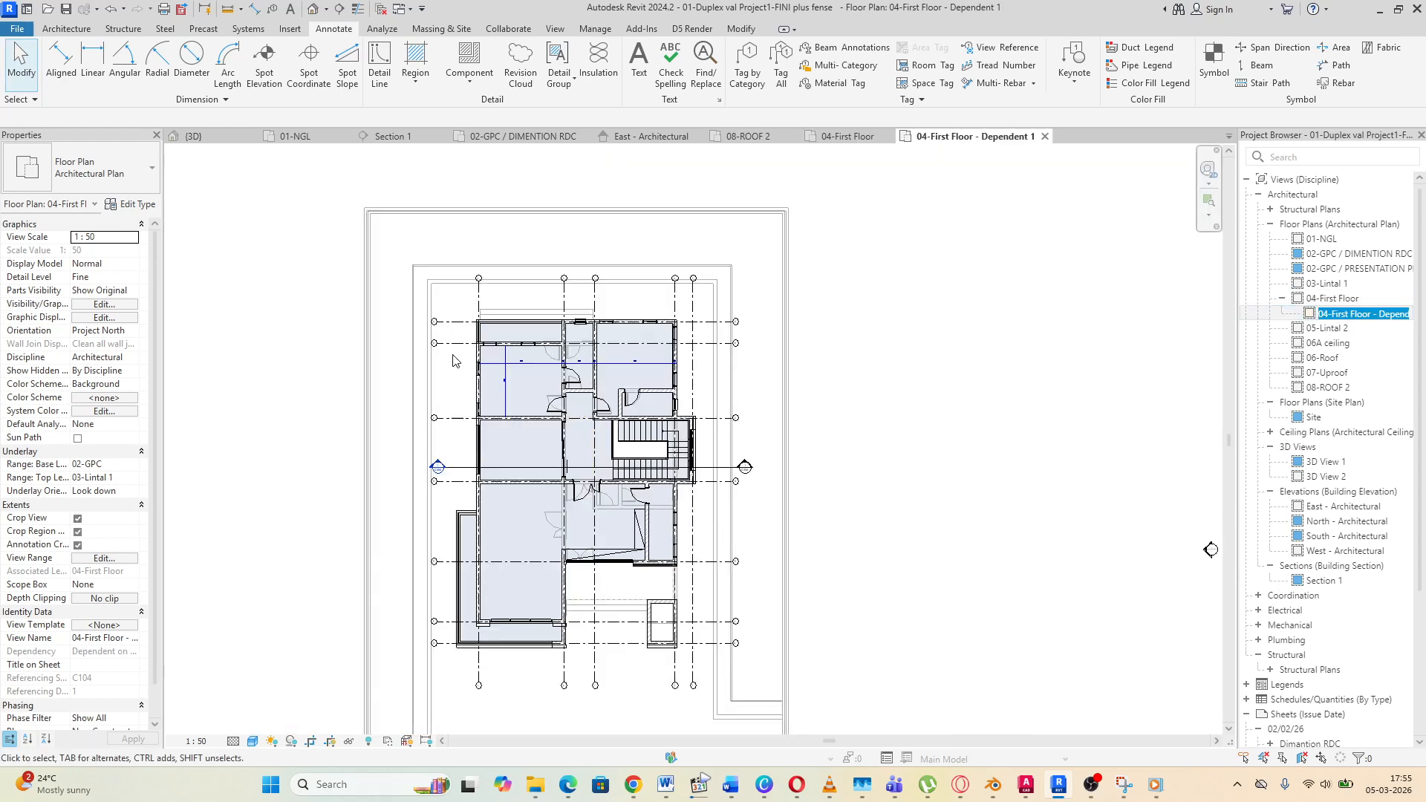
pyautogui.scroll(3, 555, 378)
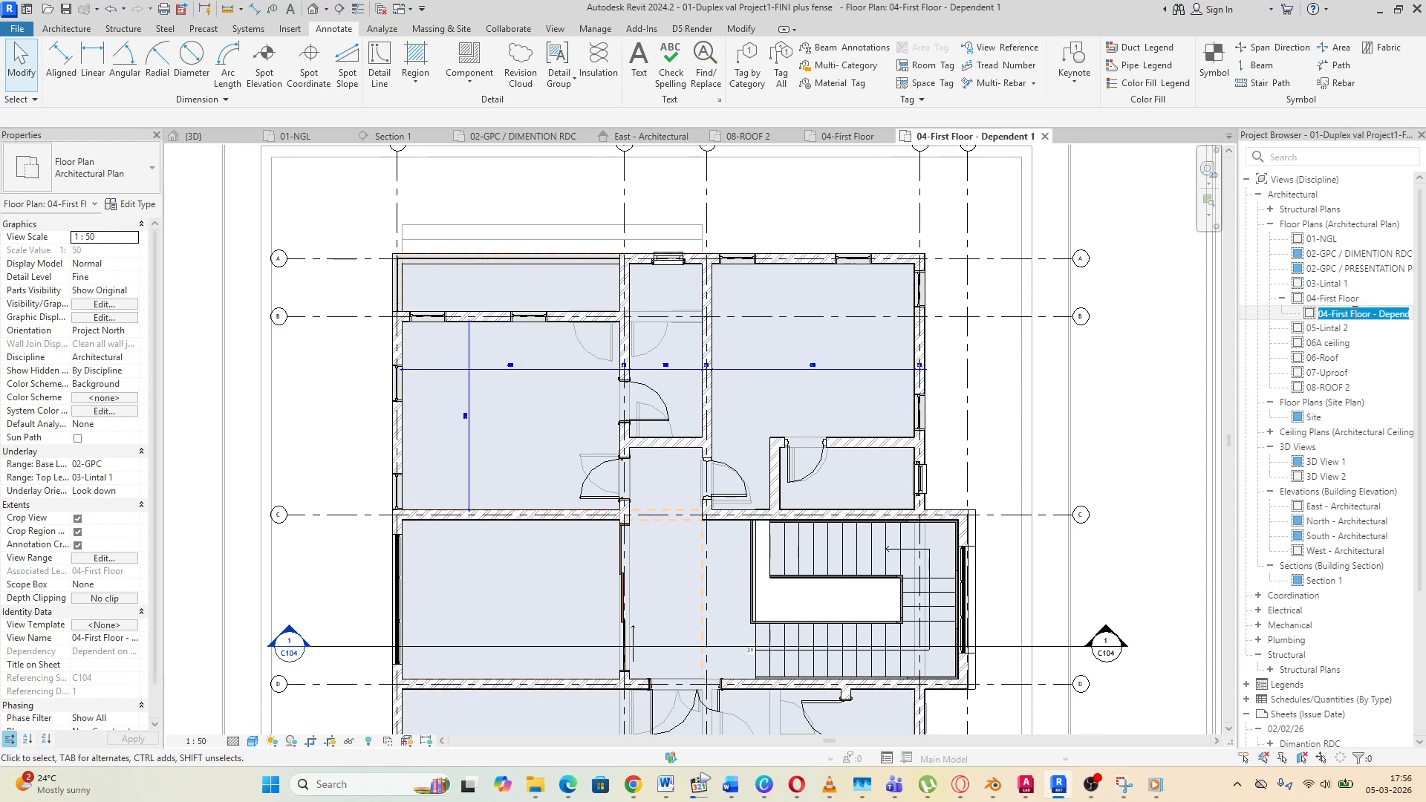
# Duplicate the 04-First Floor - Dependent 1 view with detailing
pyautogui.press('Return')
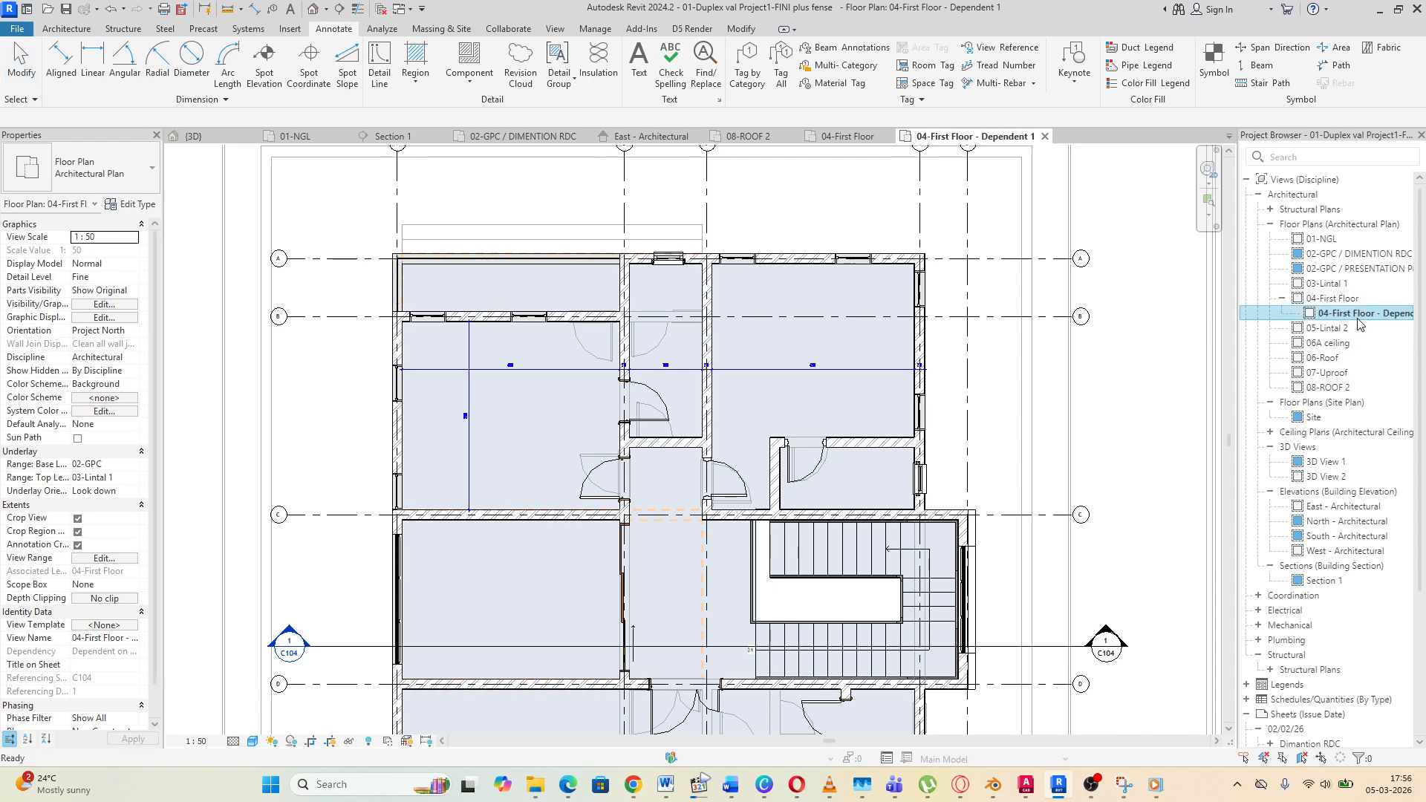
pyautogui.rightClick(1336, 314)
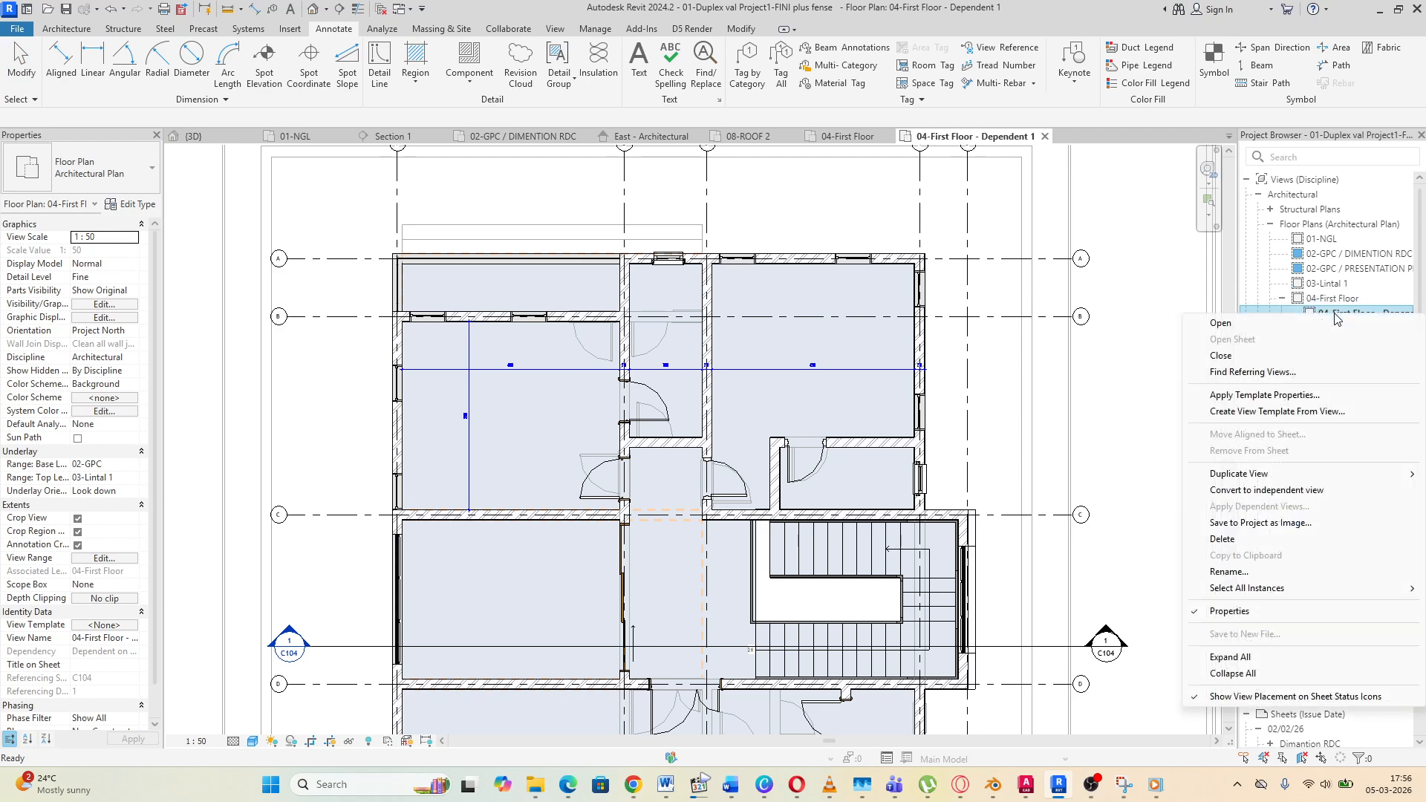
pyautogui.moveTo(1247, 477)
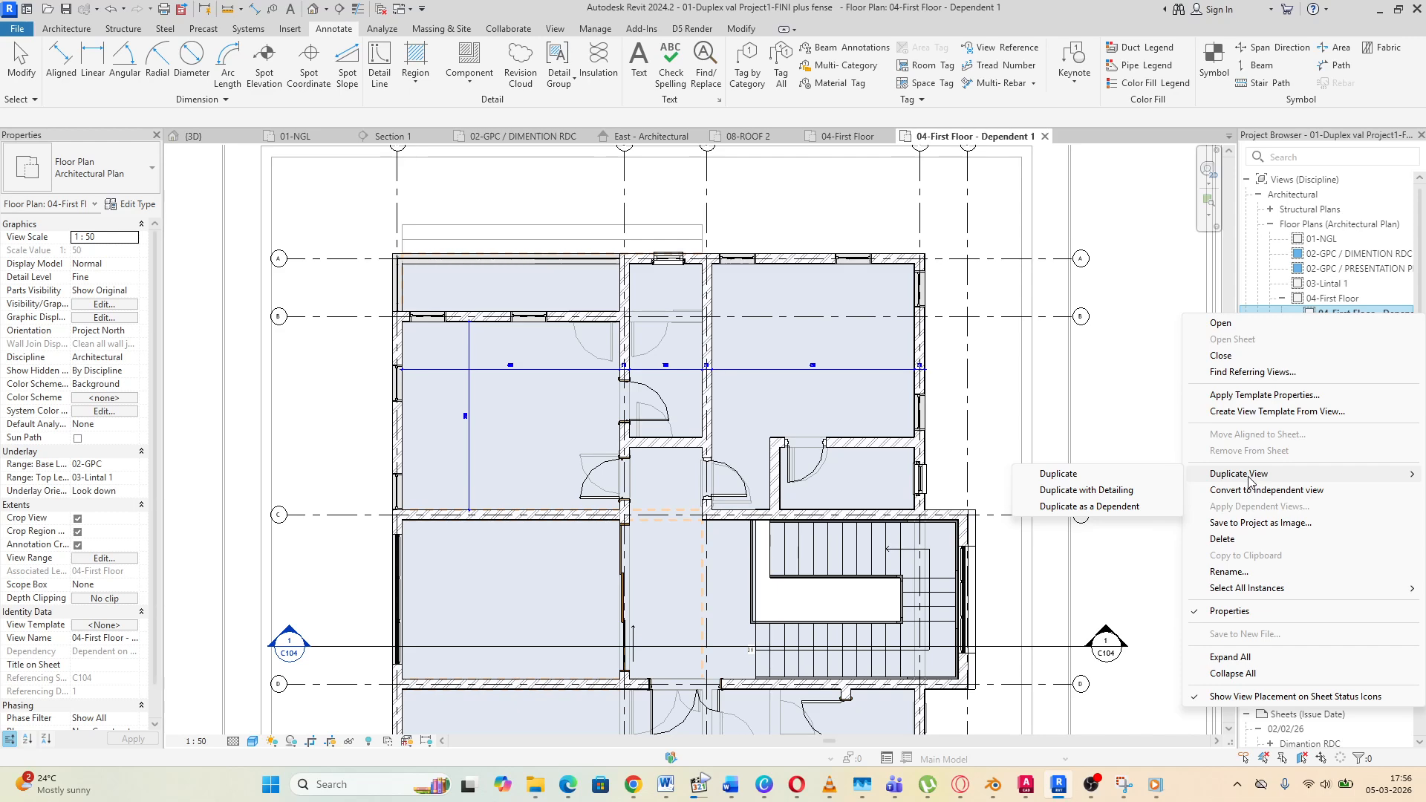
pyautogui.click(1099, 490)
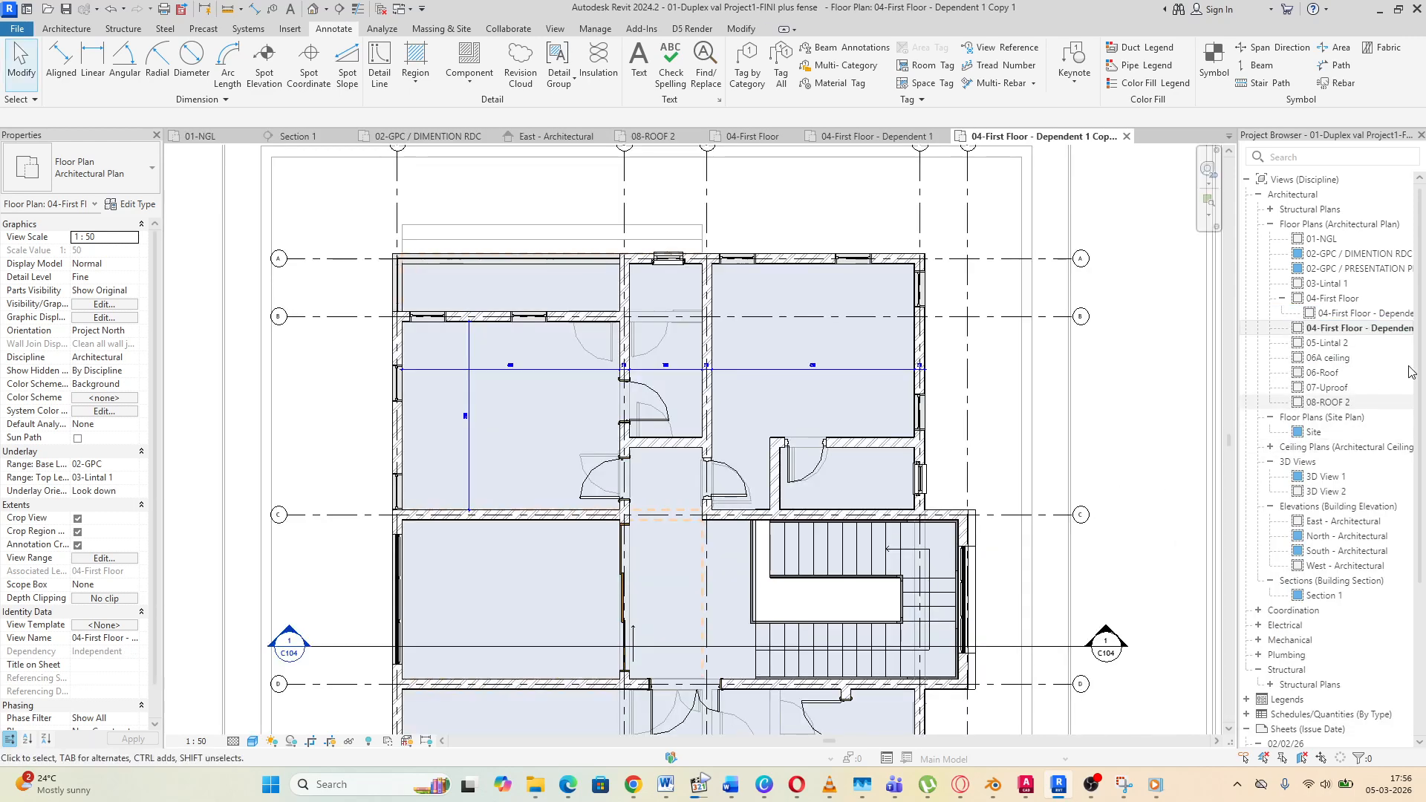
# Delete the horizontal dimension string between grids B and C from the copied first floor view
pyautogui.click(1328, 334)
pyautogui.press('Up')
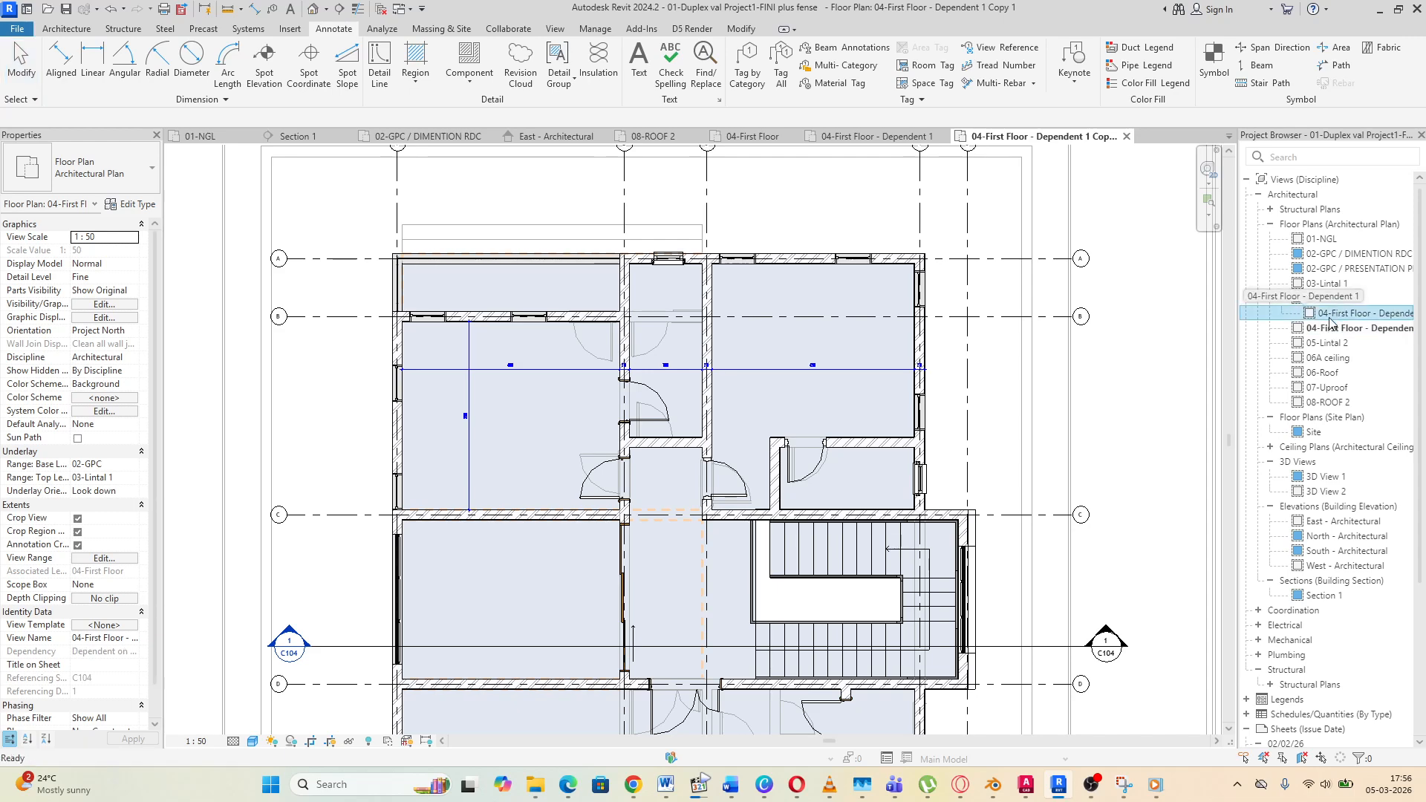
pyautogui.click(1328, 331)
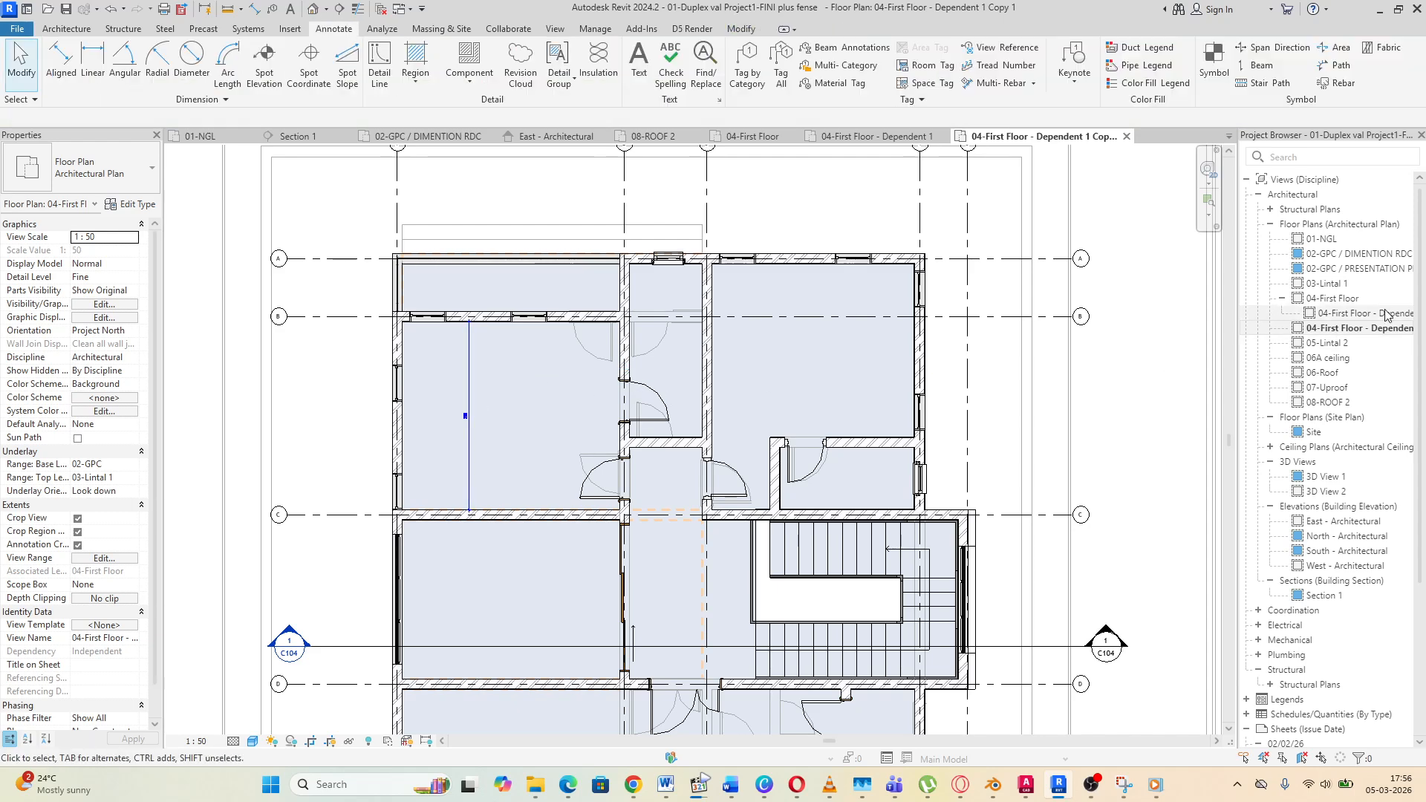
# Compare the dimensions in 04-First Floor - Dependent 1 with those in its copy by switching between both views
pyautogui.click(1355, 316)
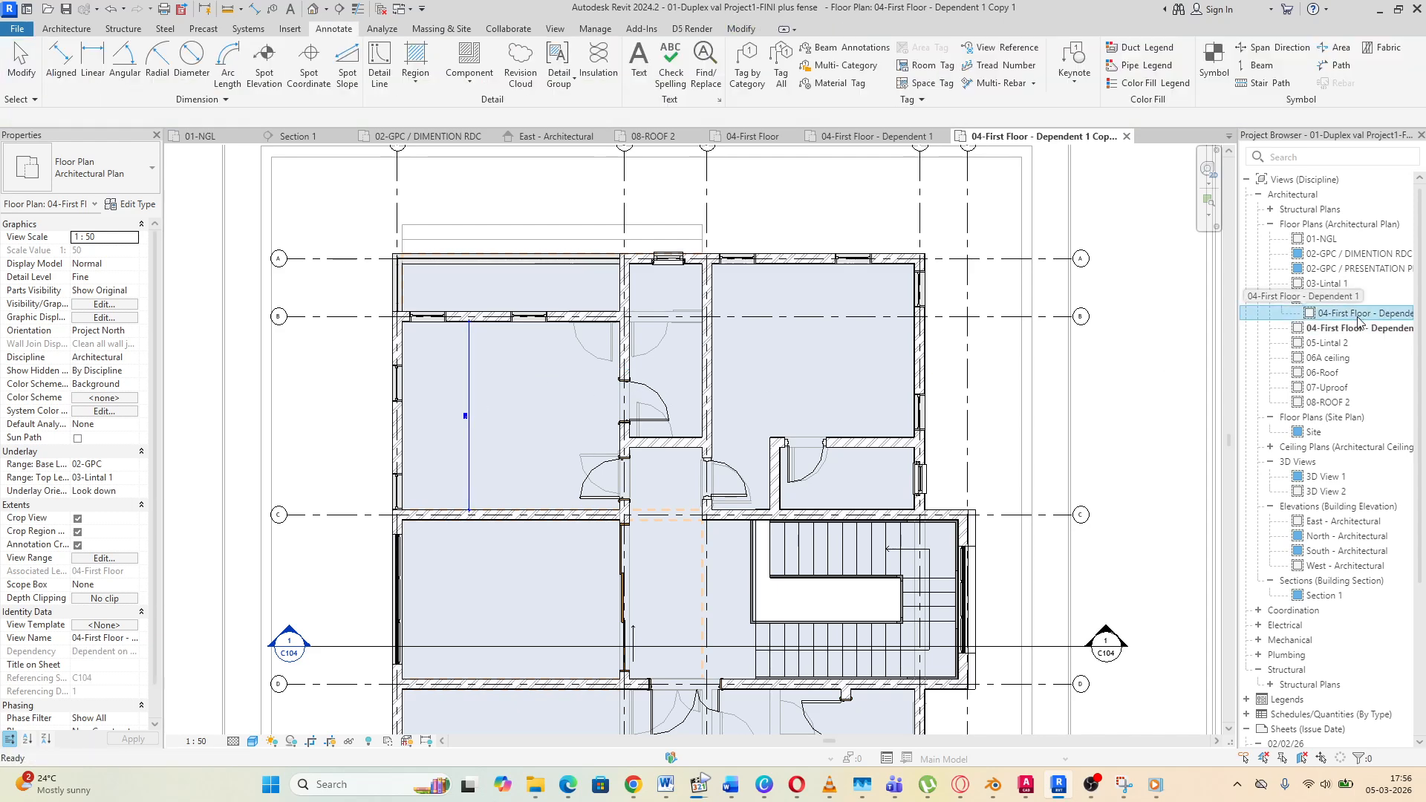
pyautogui.click(1352, 331)
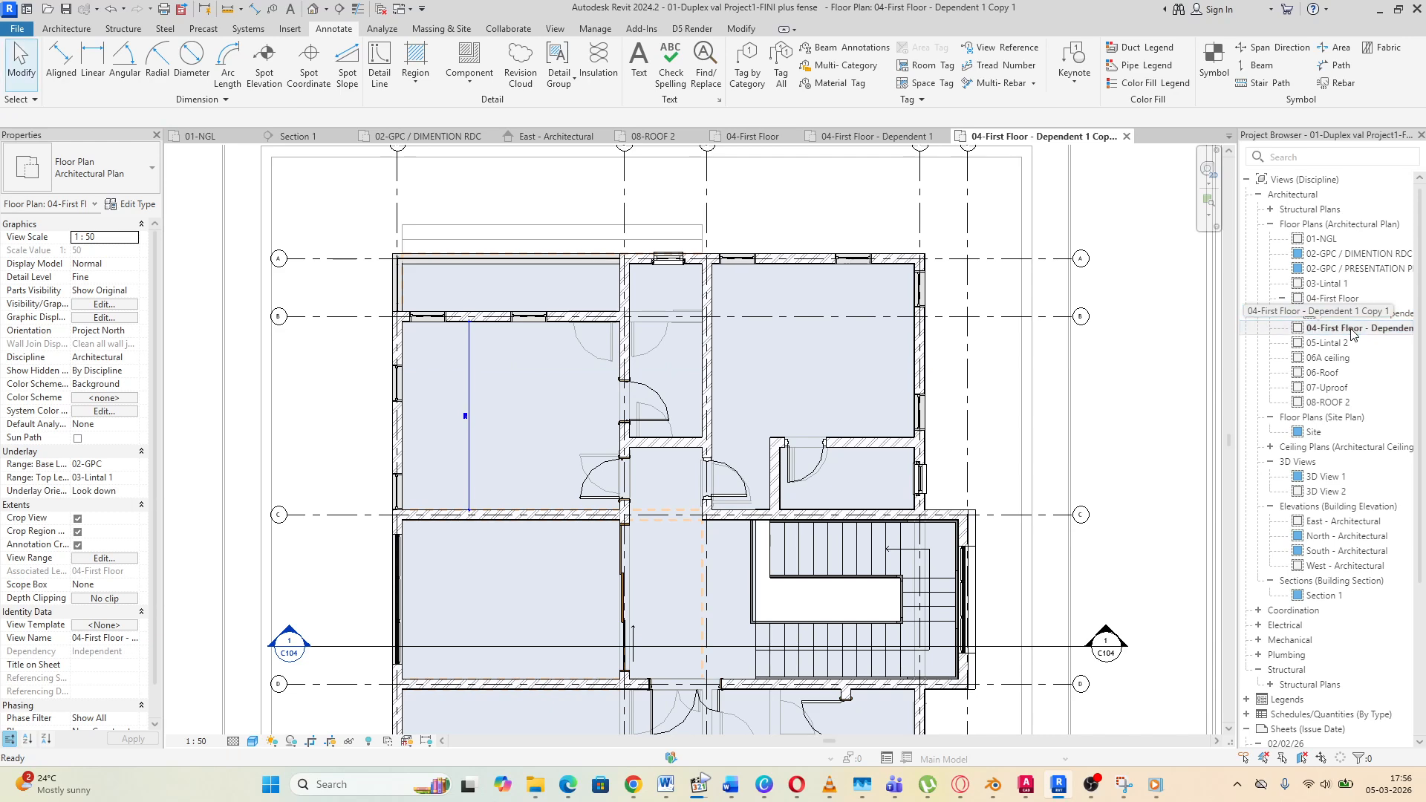
pyautogui.doubleClick(1350, 314)
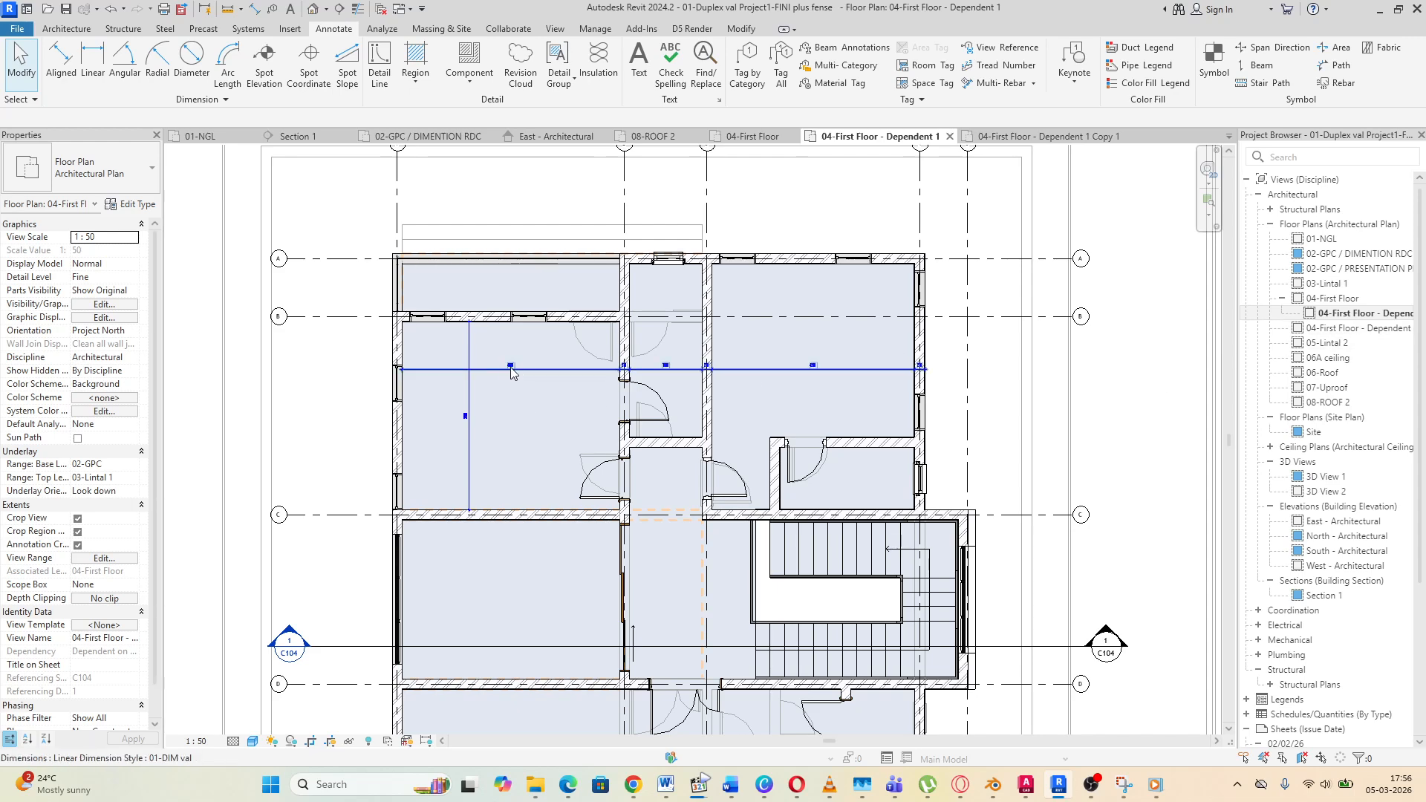
pyautogui.doubleClick(1366, 329)
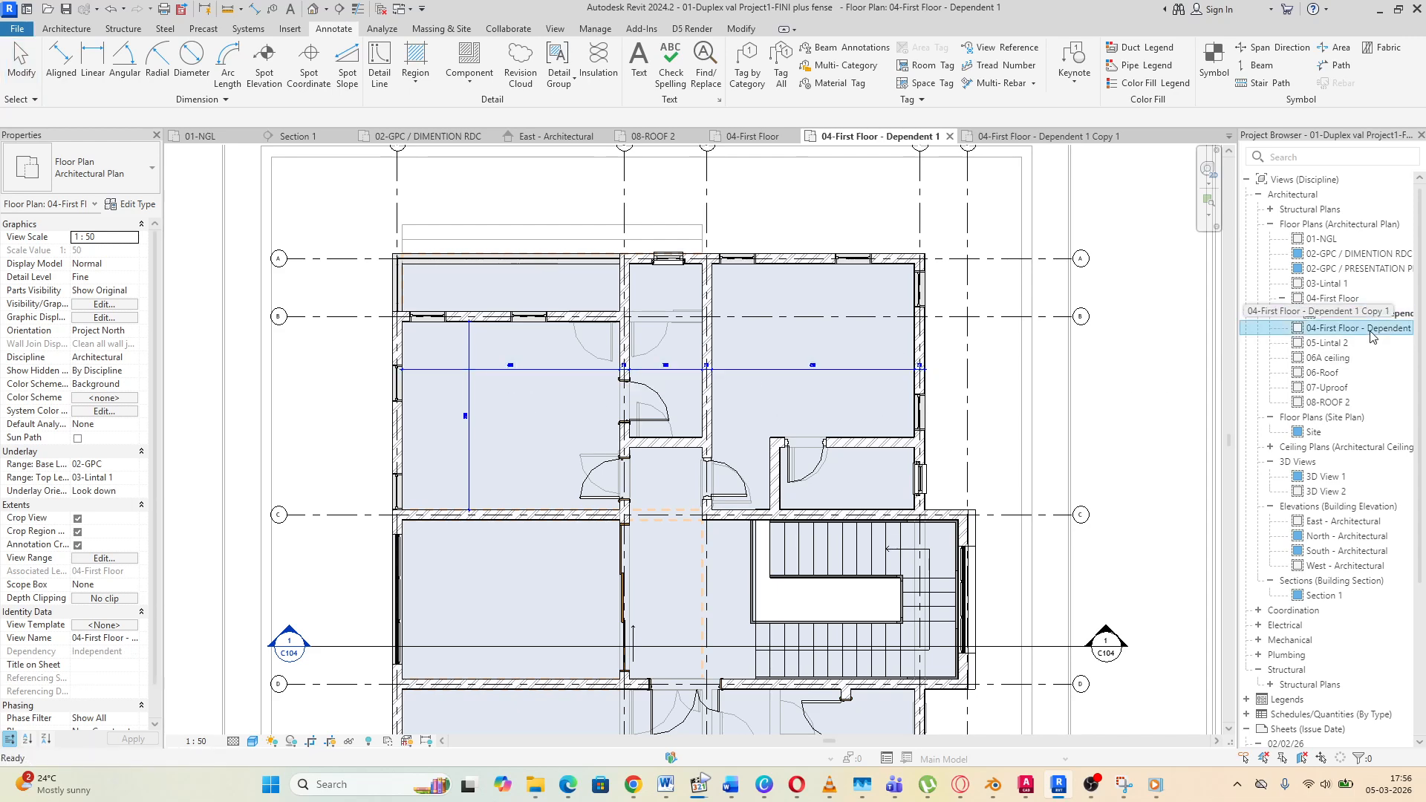
pyautogui.click(1351, 329)
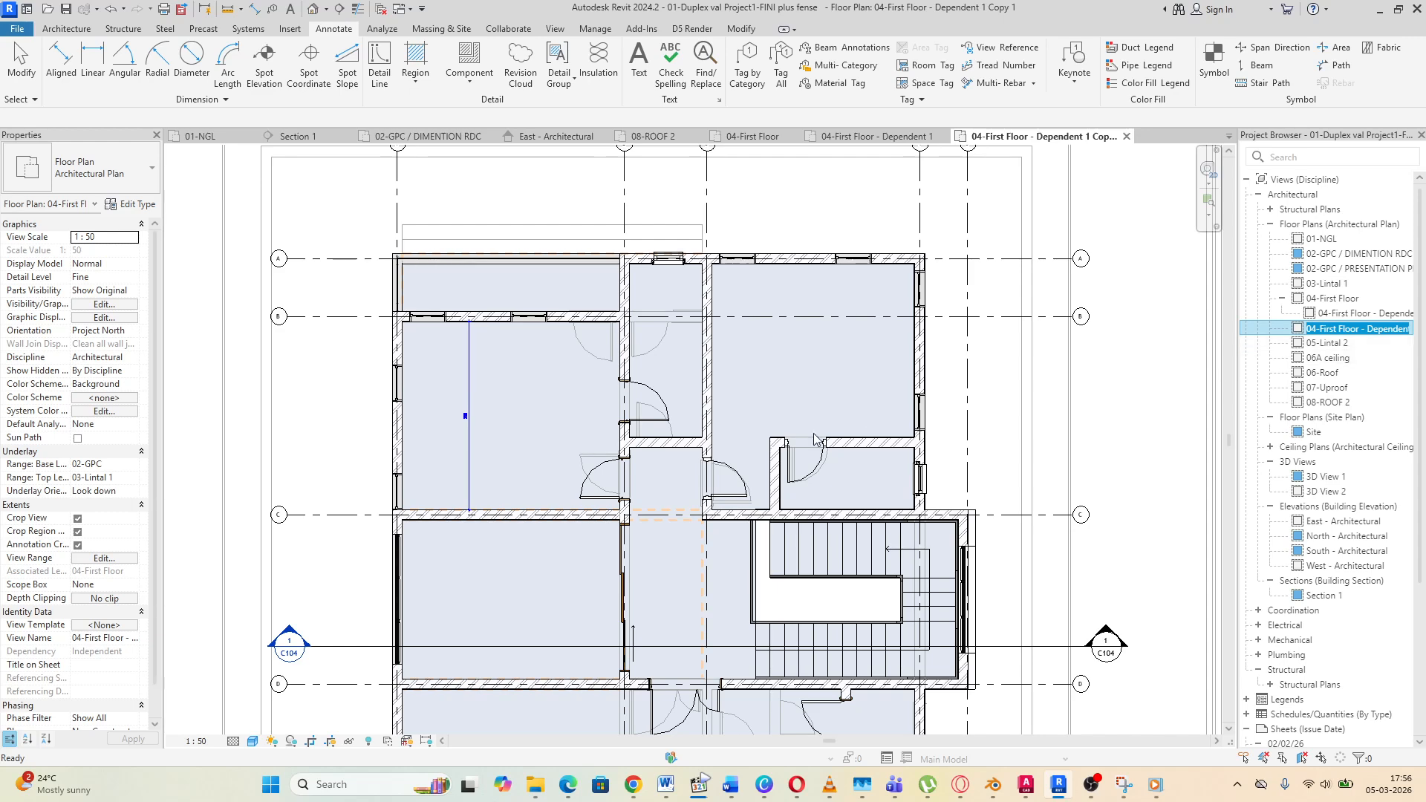
pyautogui.scroll(-4, 689, 437)
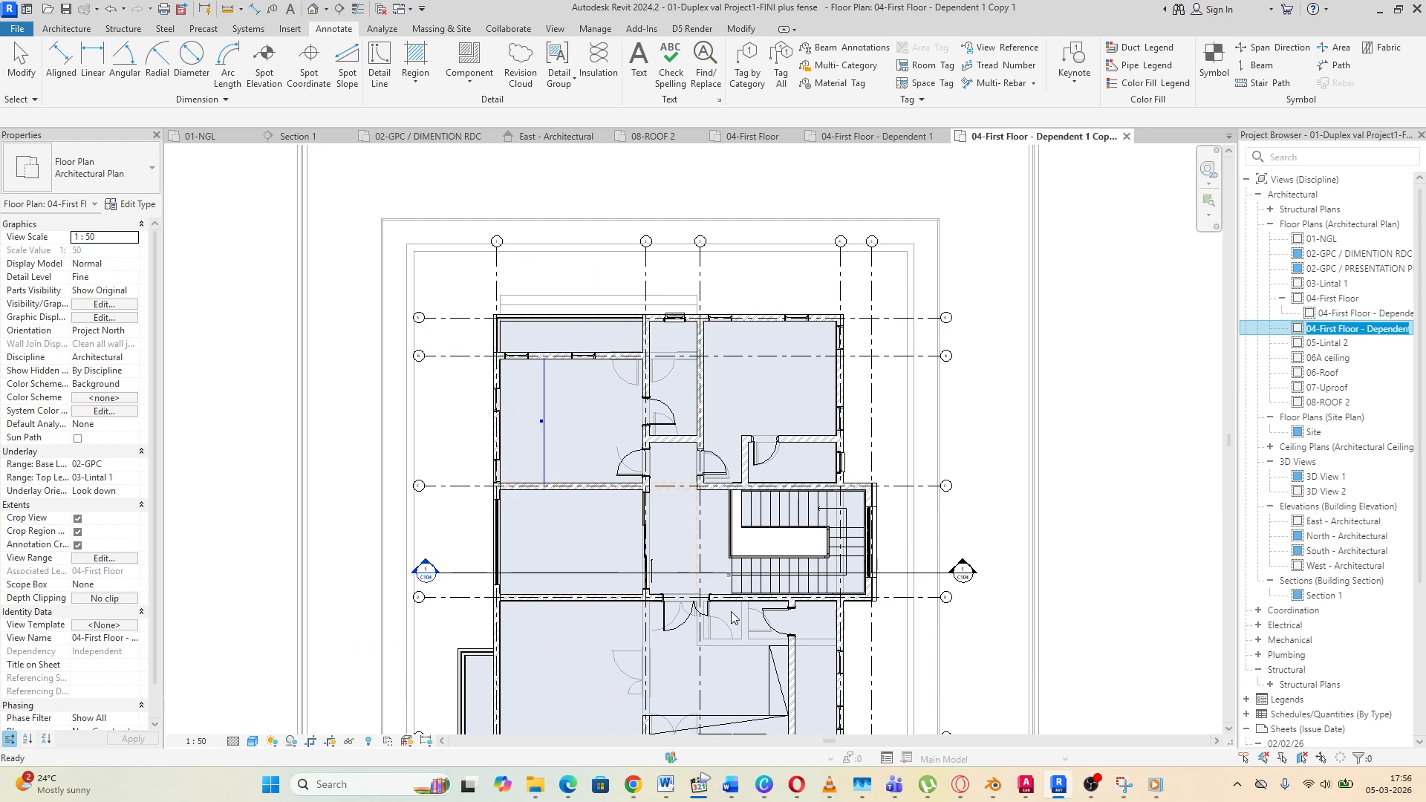
# Switch to the media player, start the next track, dawnofchange.mp3, and minimise the player
pyautogui.moveTo(700, 786)
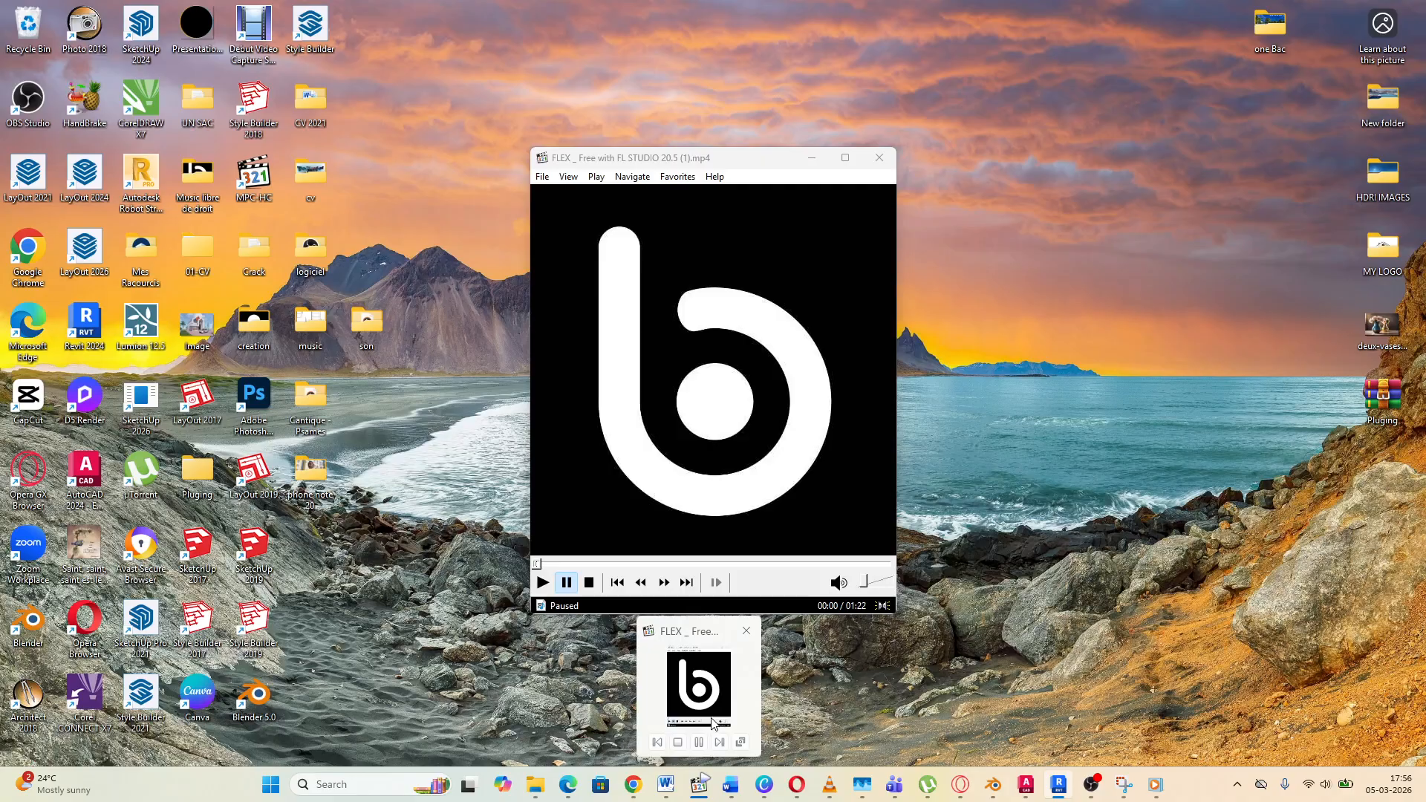
pyautogui.click(712, 724)
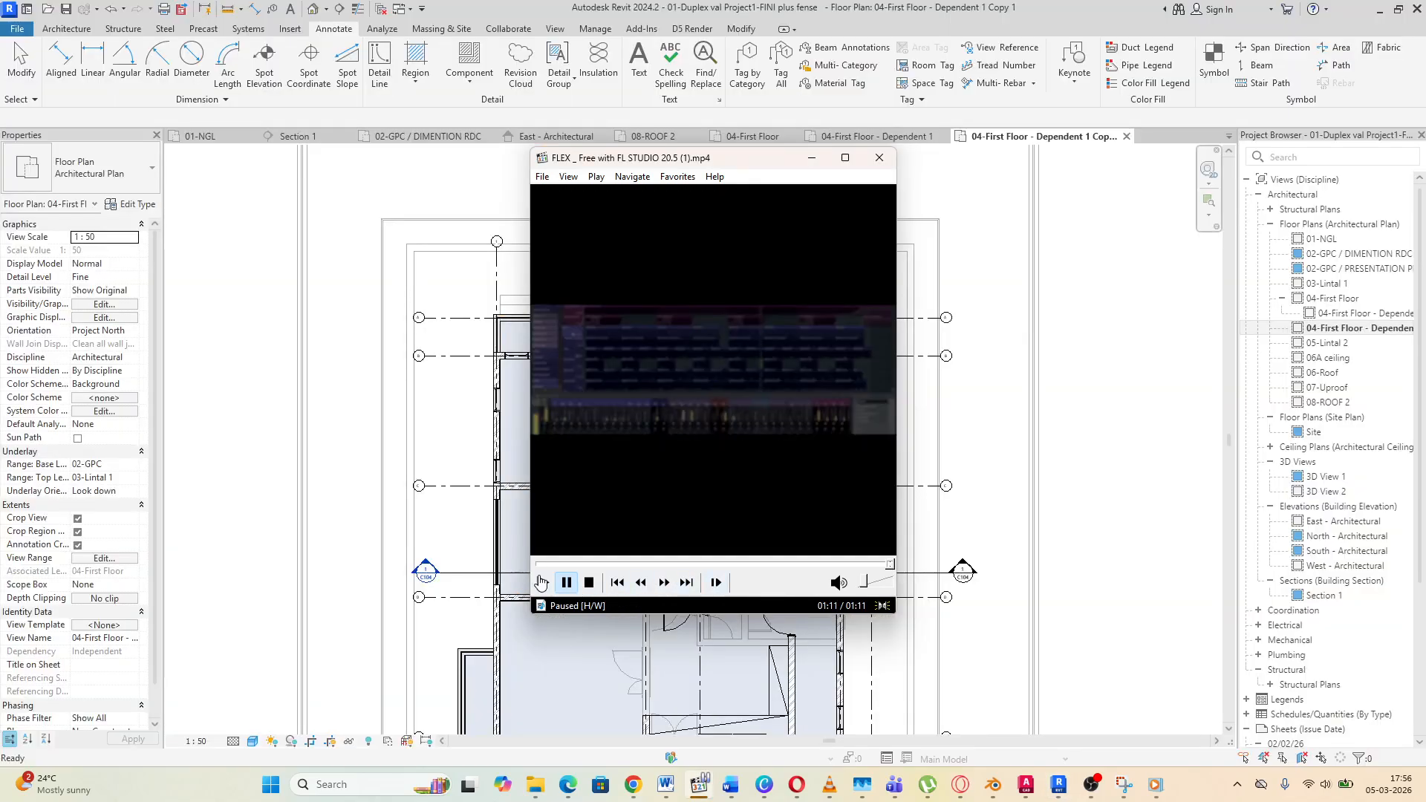
pyautogui.click(541, 582)
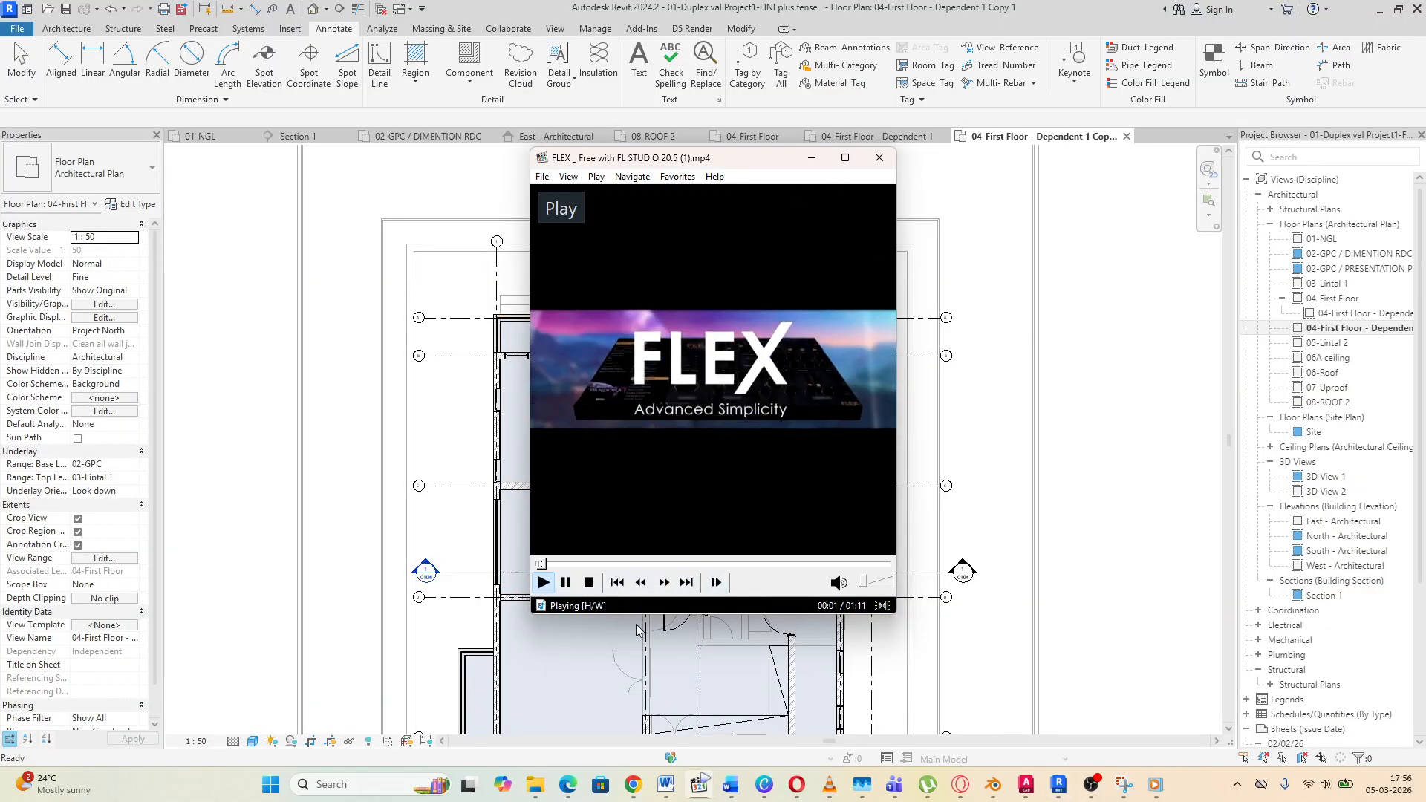
pyautogui.click(731, 549)
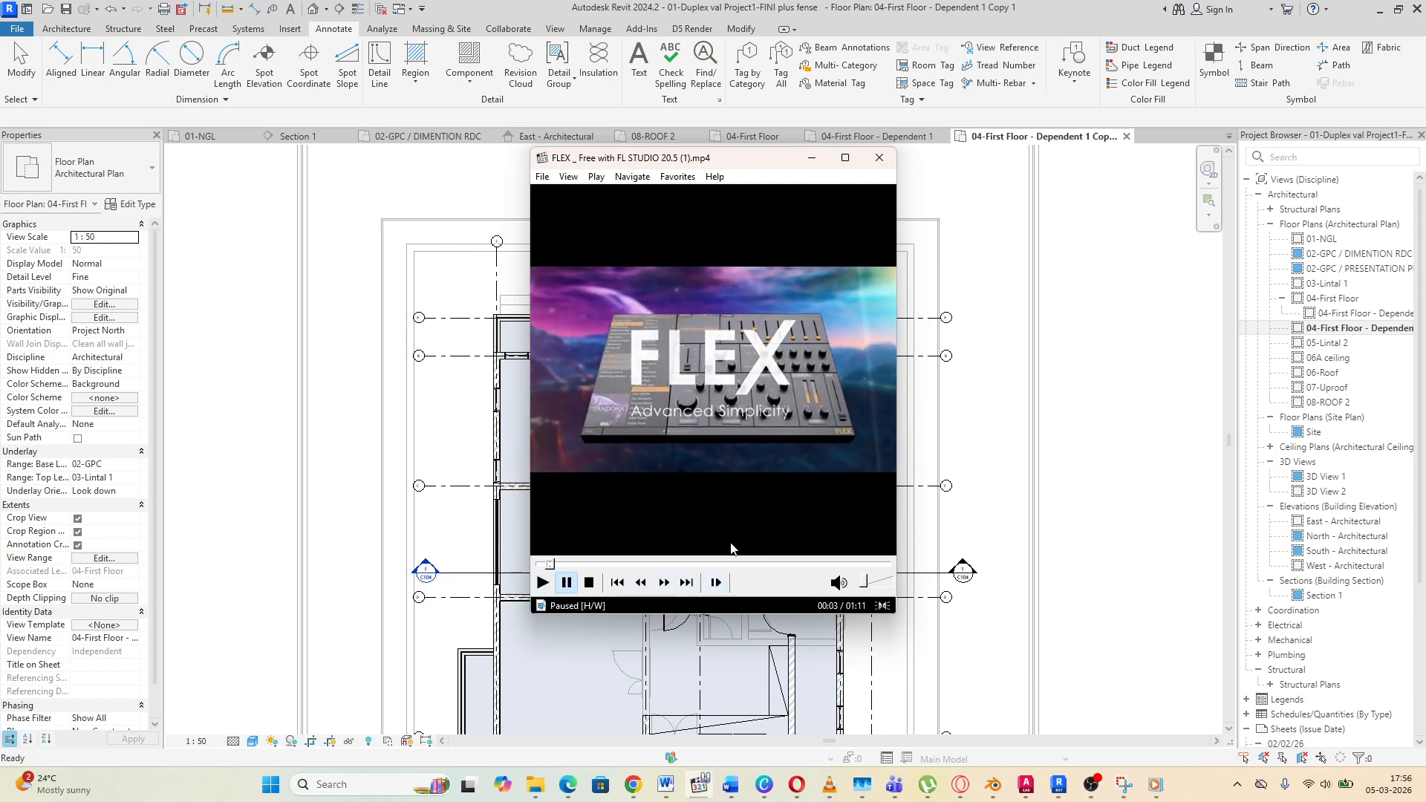
pyautogui.click(687, 583)
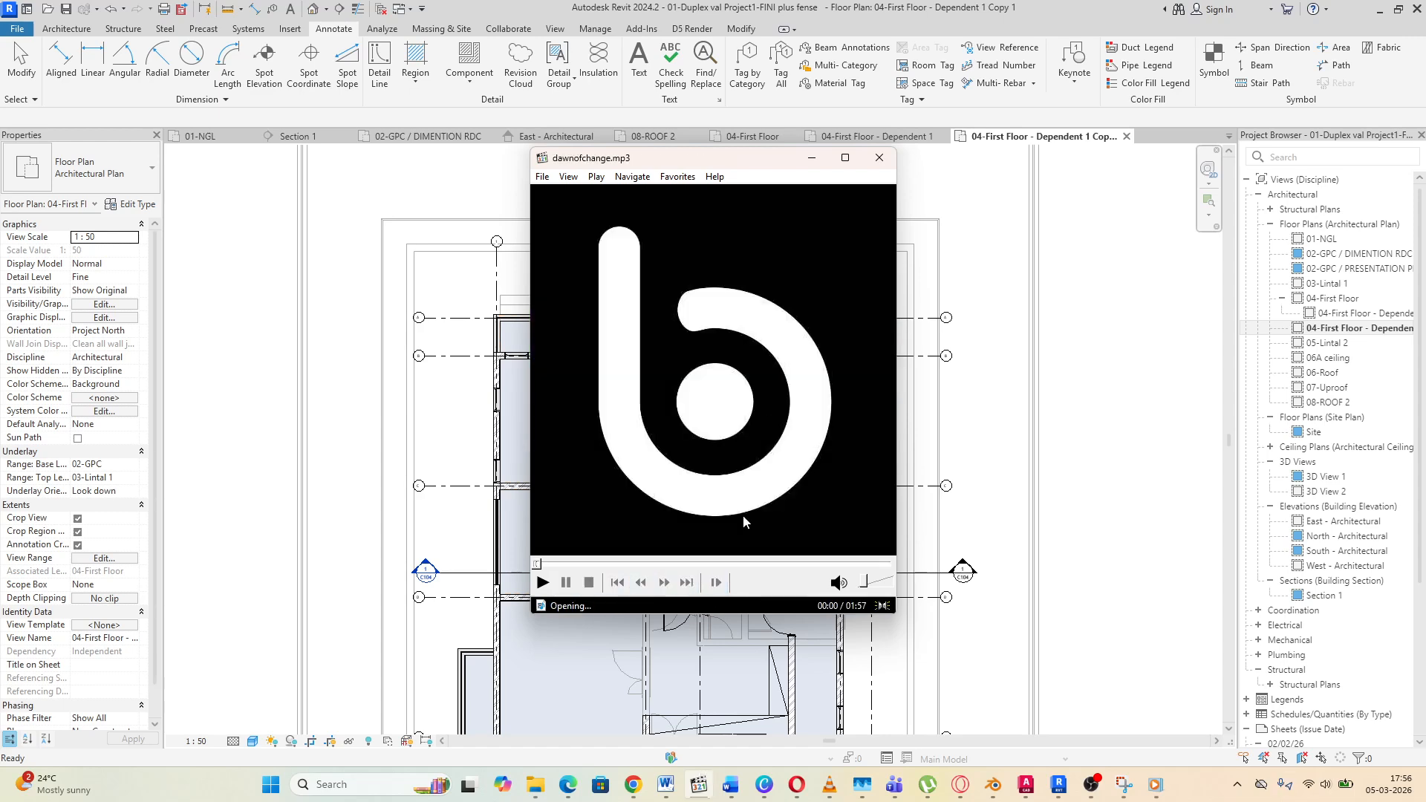
pyautogui.click(815, 159)
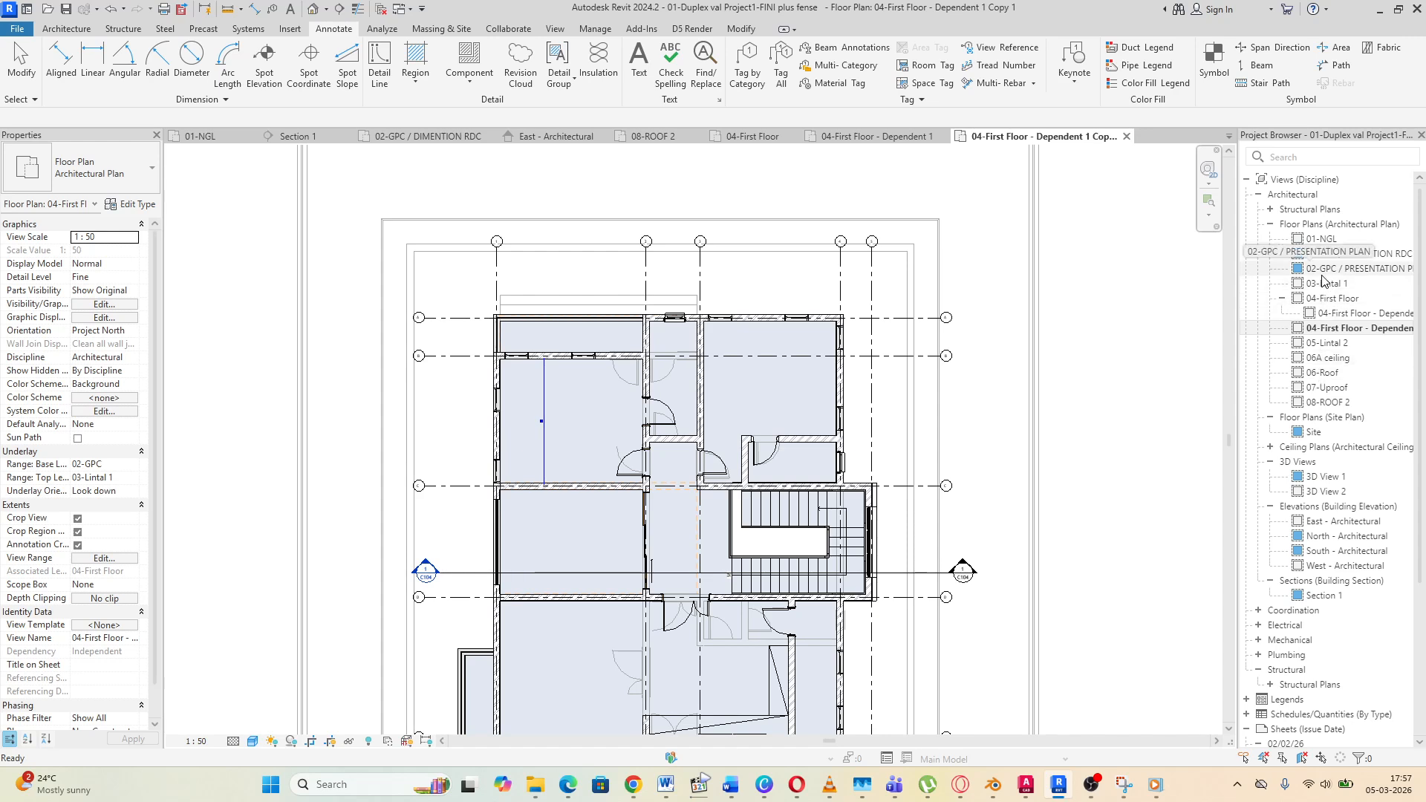
# Open the 02-GPC / PRESENTATION PLAN view and examine its coloured rooms and legend
pyautogui.click(1324, 274)
pyautogui.click(1324, 269)
pyautogui.click(1326, 270)
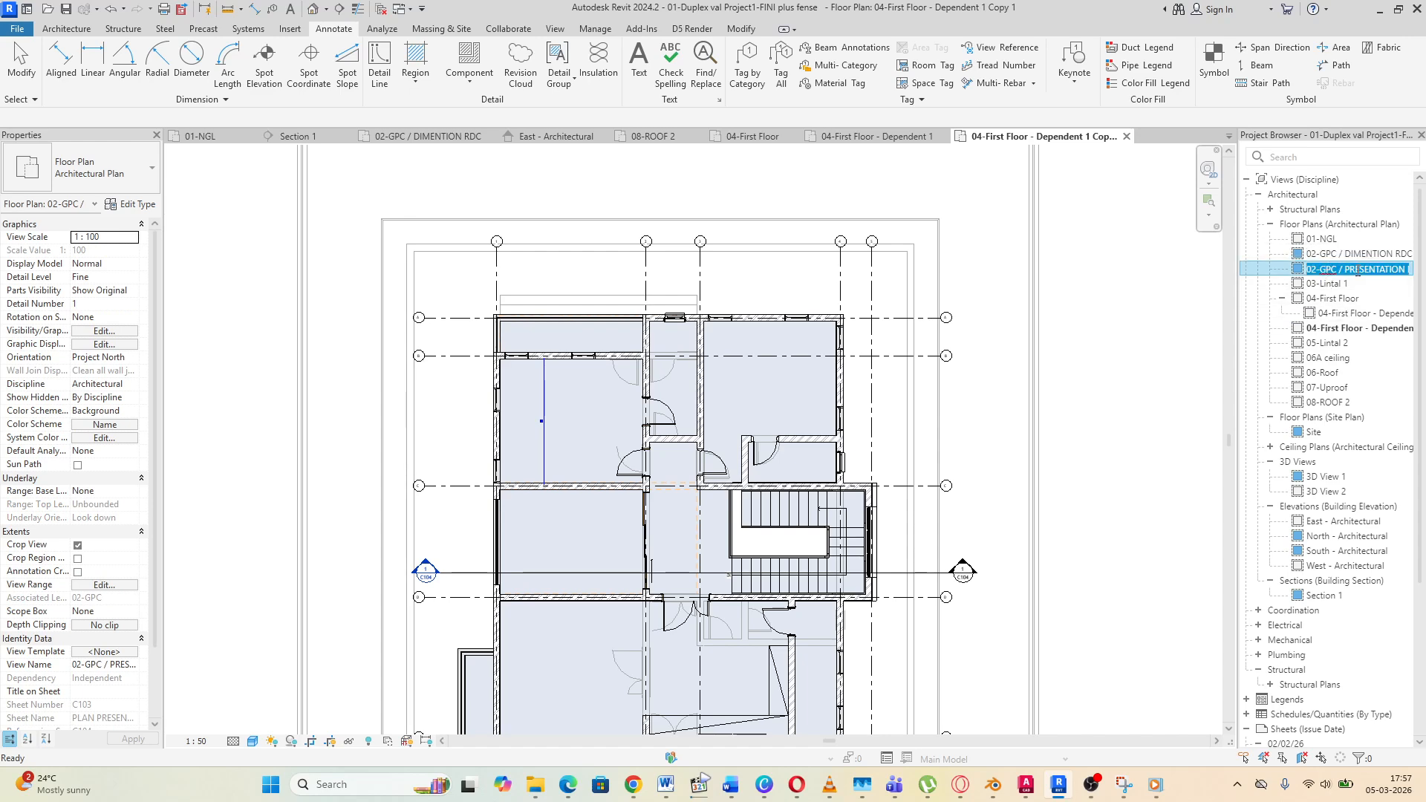
pyautogui.doubleClick(1296, 272)
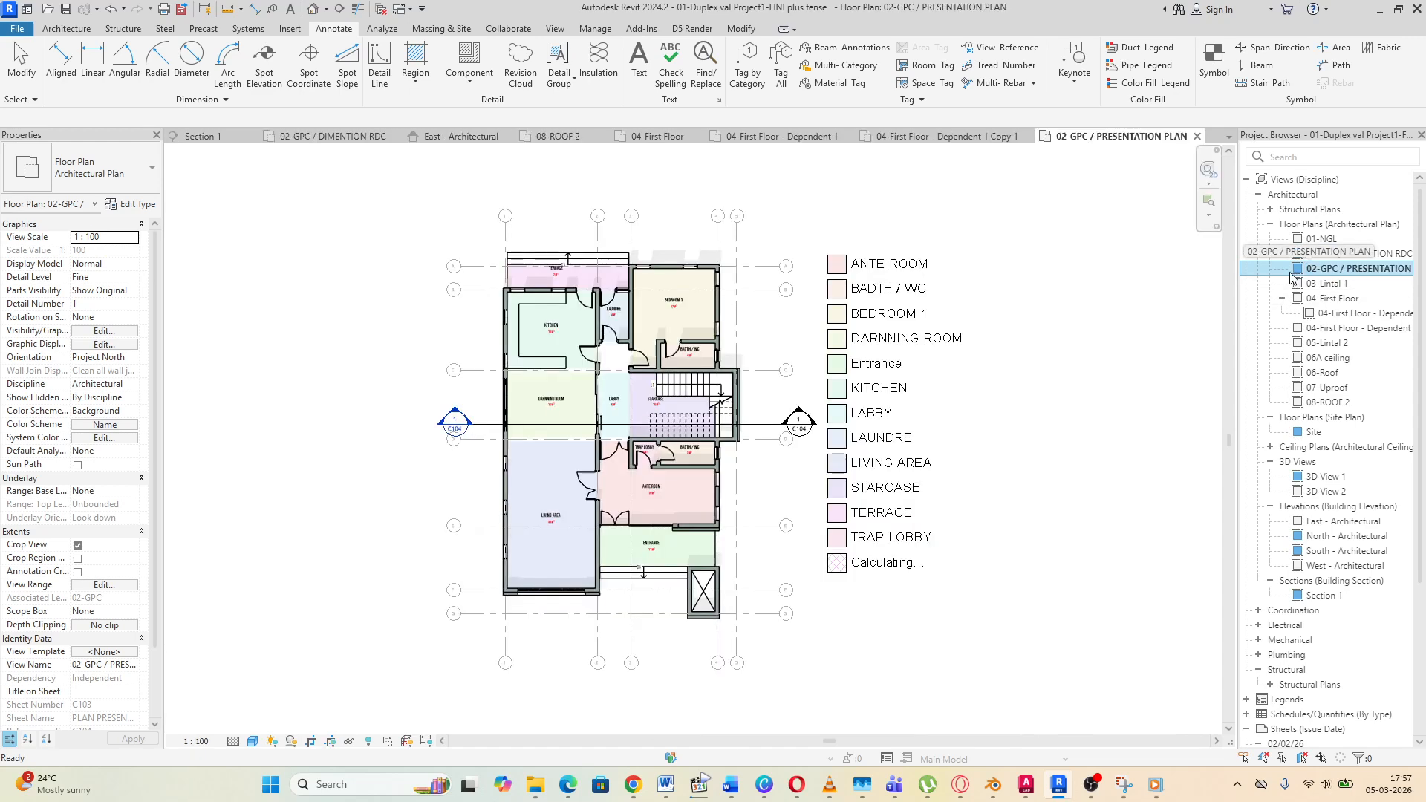
pyautogui.scroll(3, 548, 354)
pyautogui.scroll(-2, 635, 382)
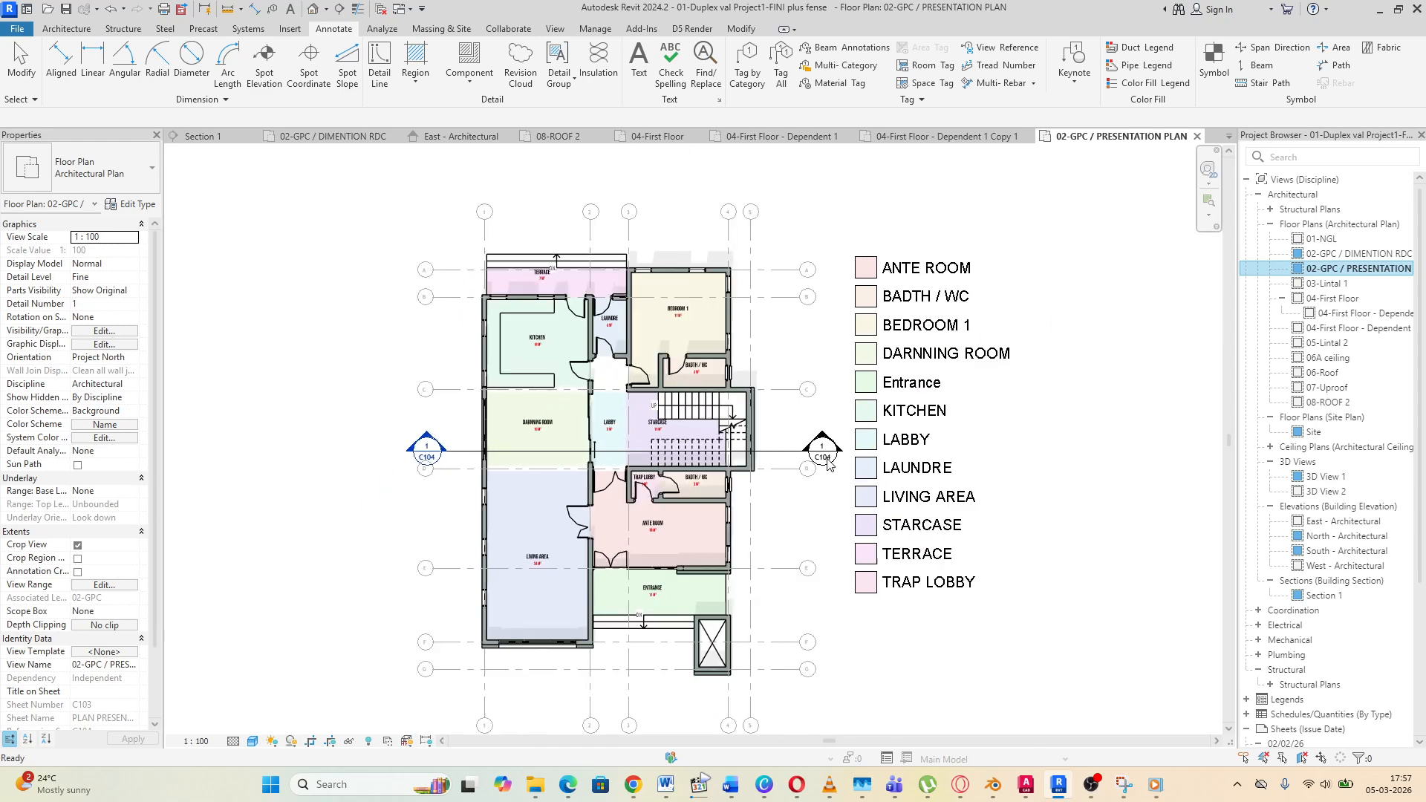
# Duplicate the 02-GPC / PRESENTATION PLAN view with detailing
pyautogui.rightClick(1321, 274)
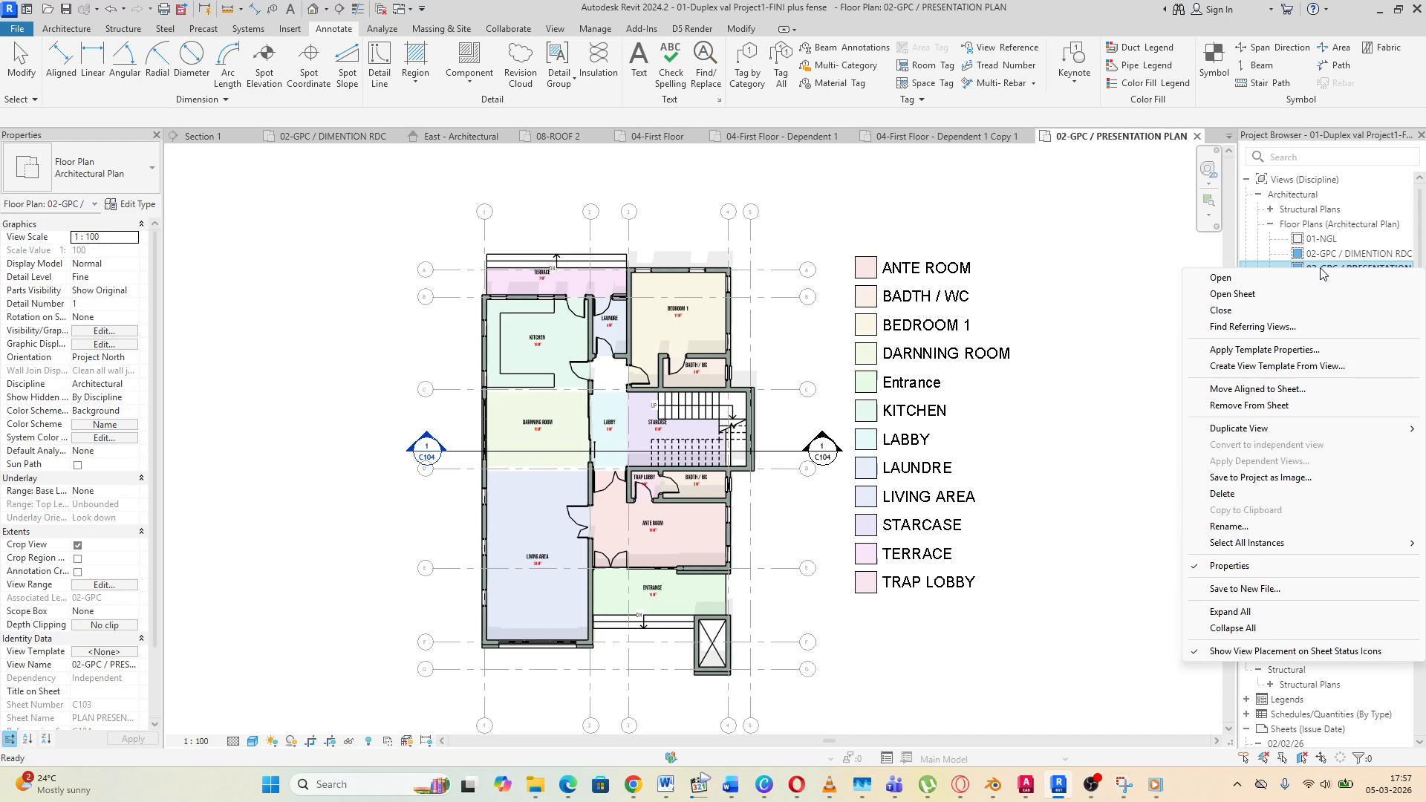
pyautogui.moveTo(1244, 440)
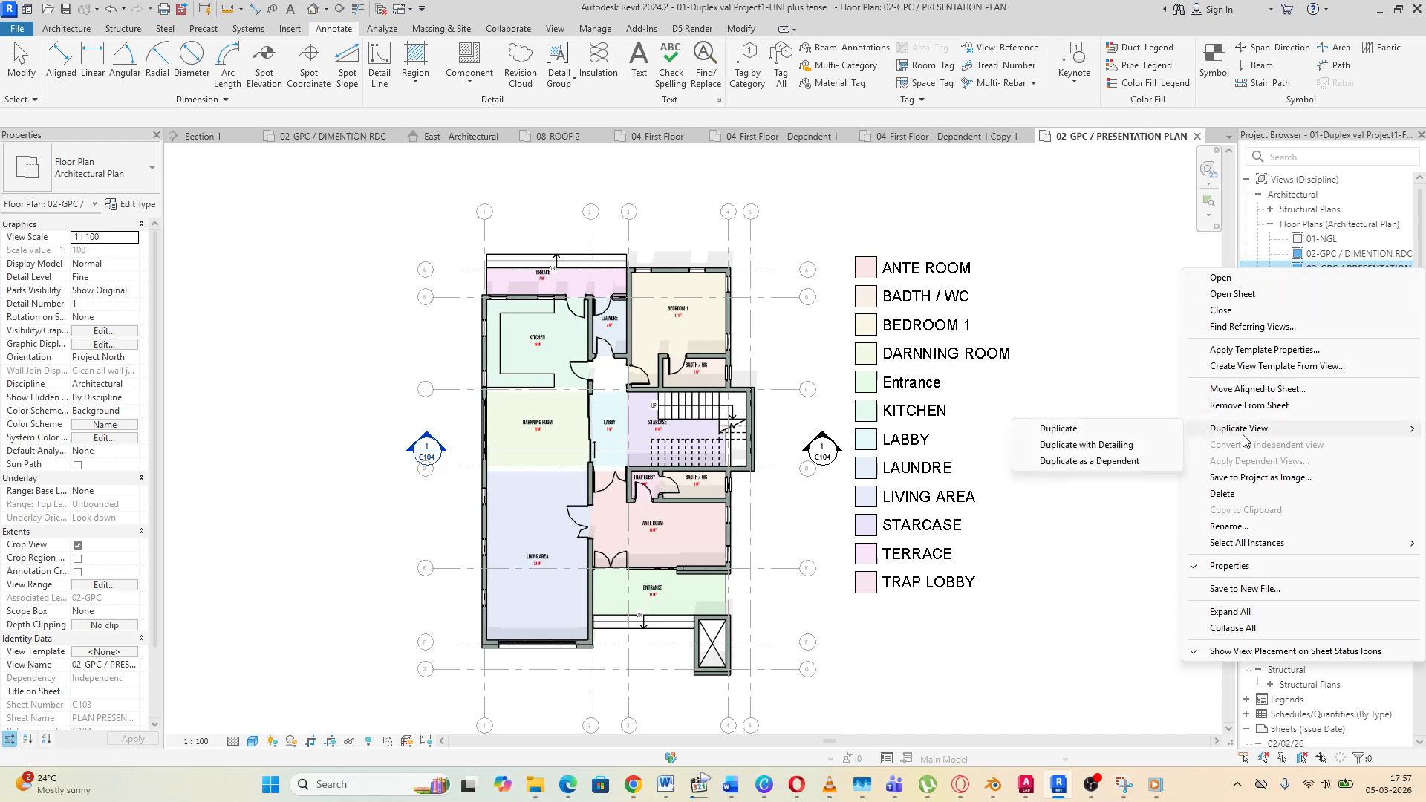
pyautogui.click(1086, 445)
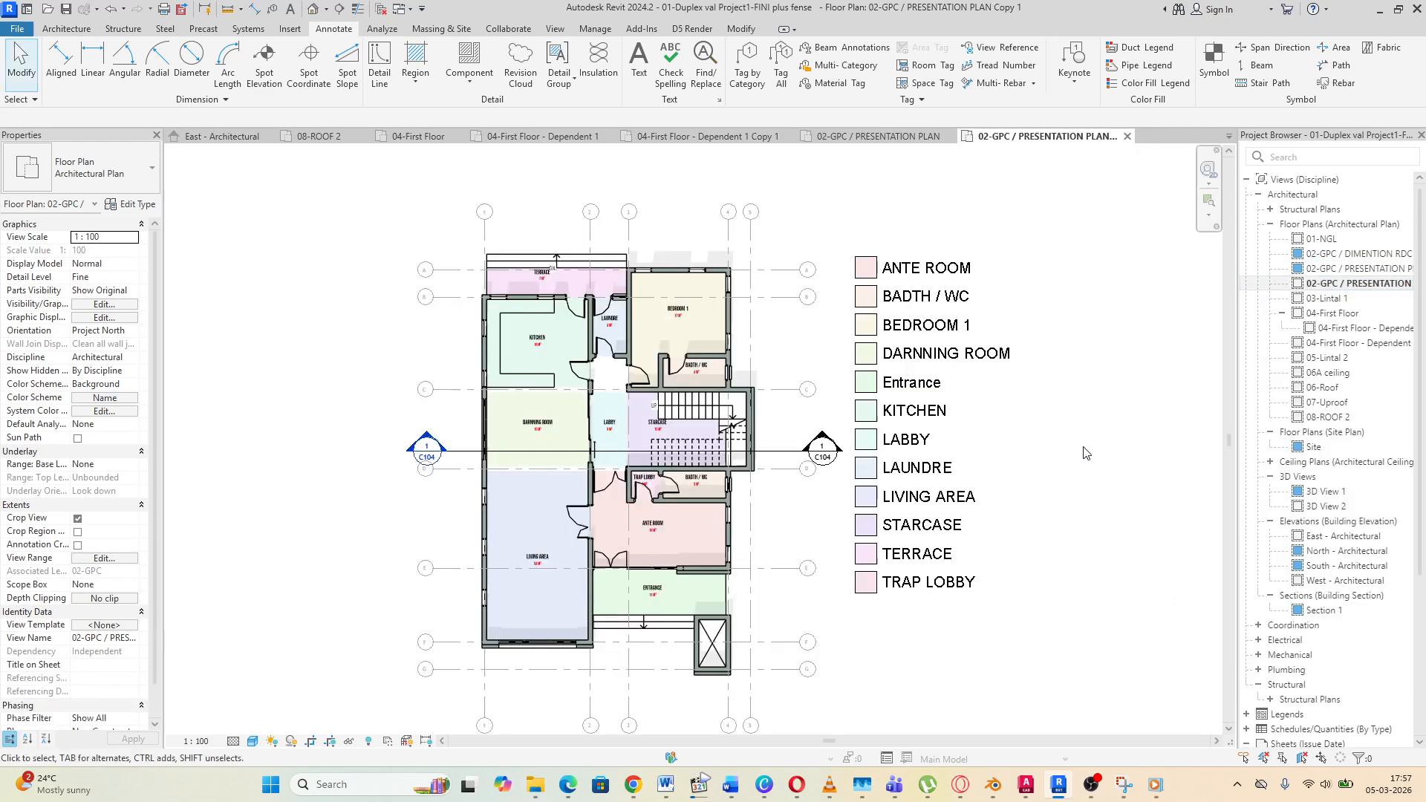
pyautogui.click(1348, 271)
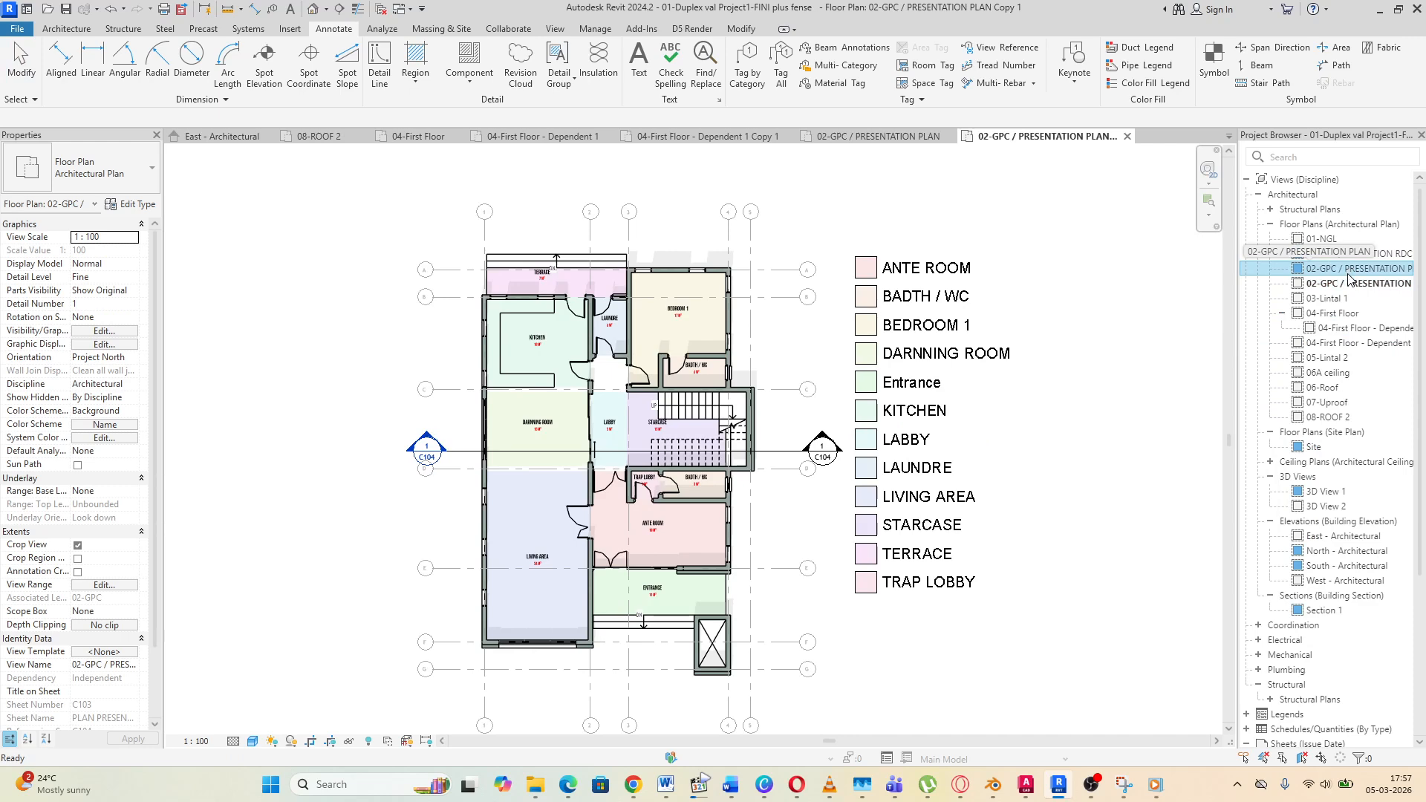
pyautogui.click(1348, 272)
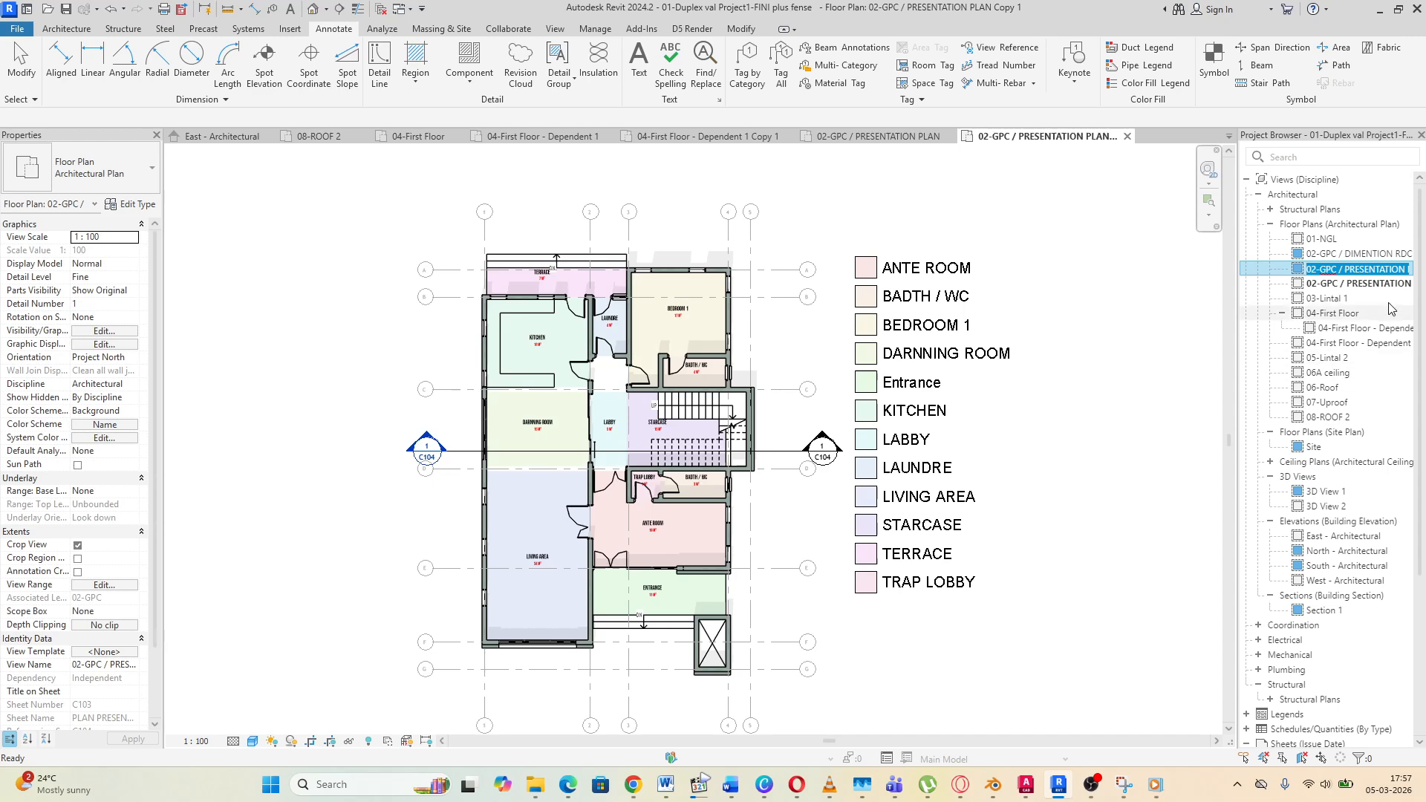
pyautogui.click(1371, 288)
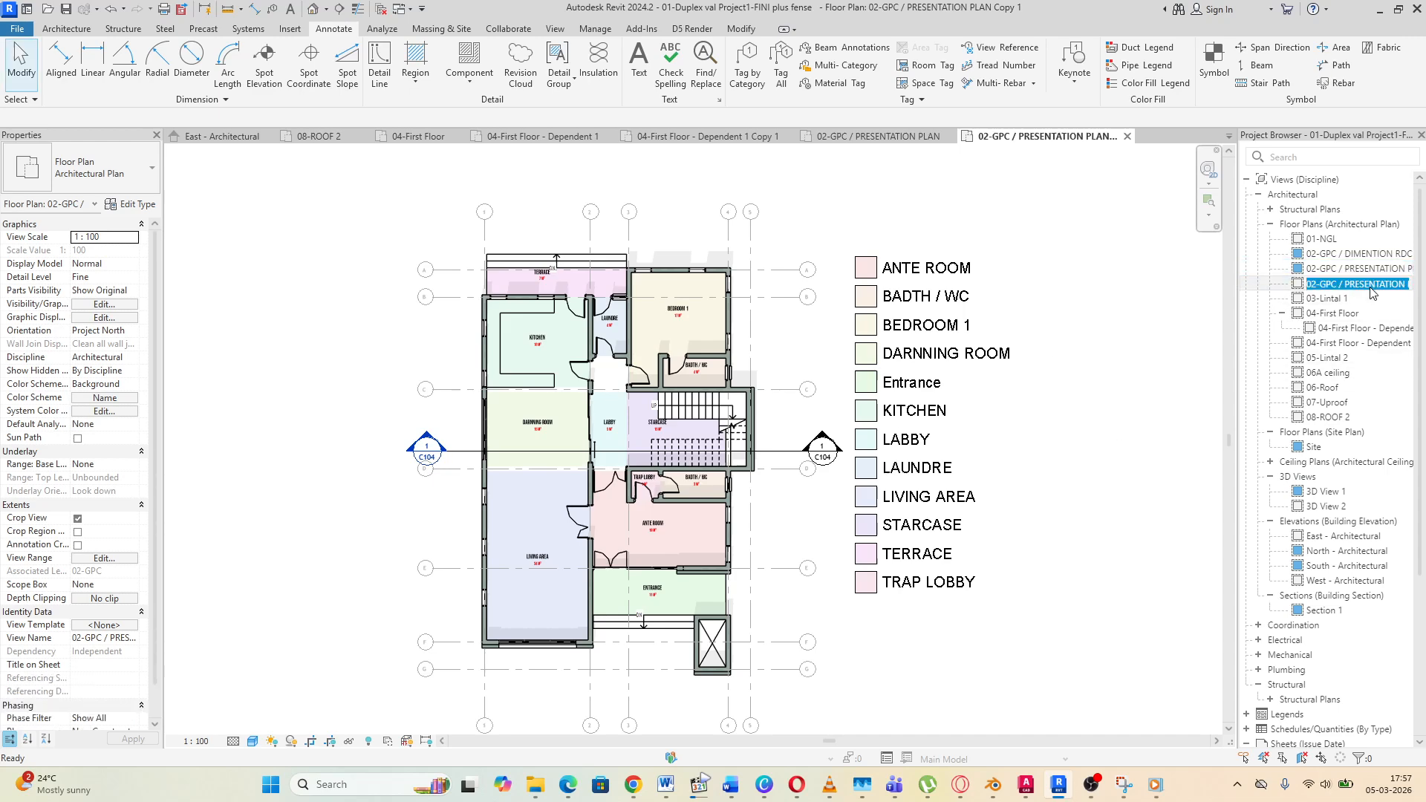
# Delete the room colour fill legend from the copied presentation plan and return to the original 02-GPC / PRESENTATION PLAN
pyautogui.click(934, 266)
pyautogui.click(934, 264)
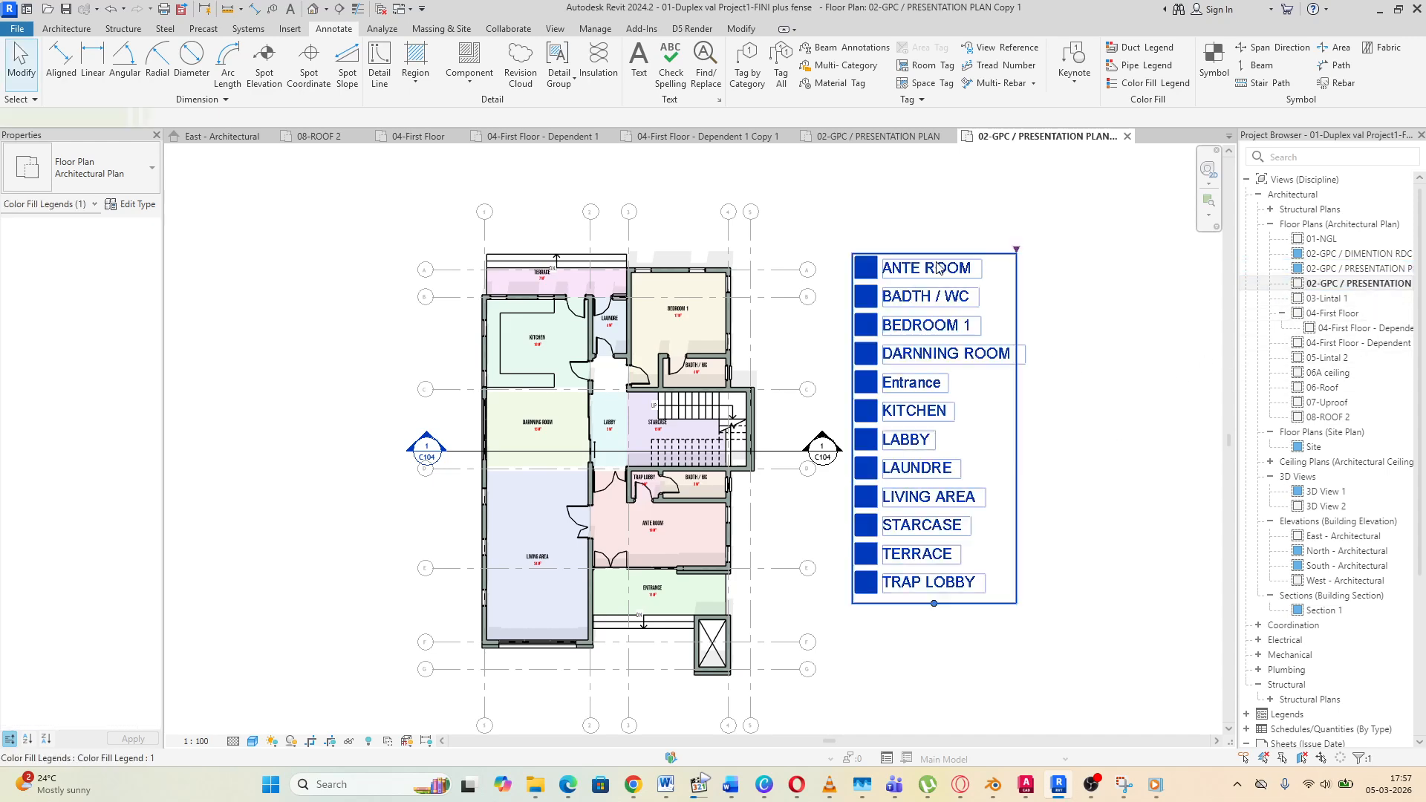
pyautogui.press('Delete')
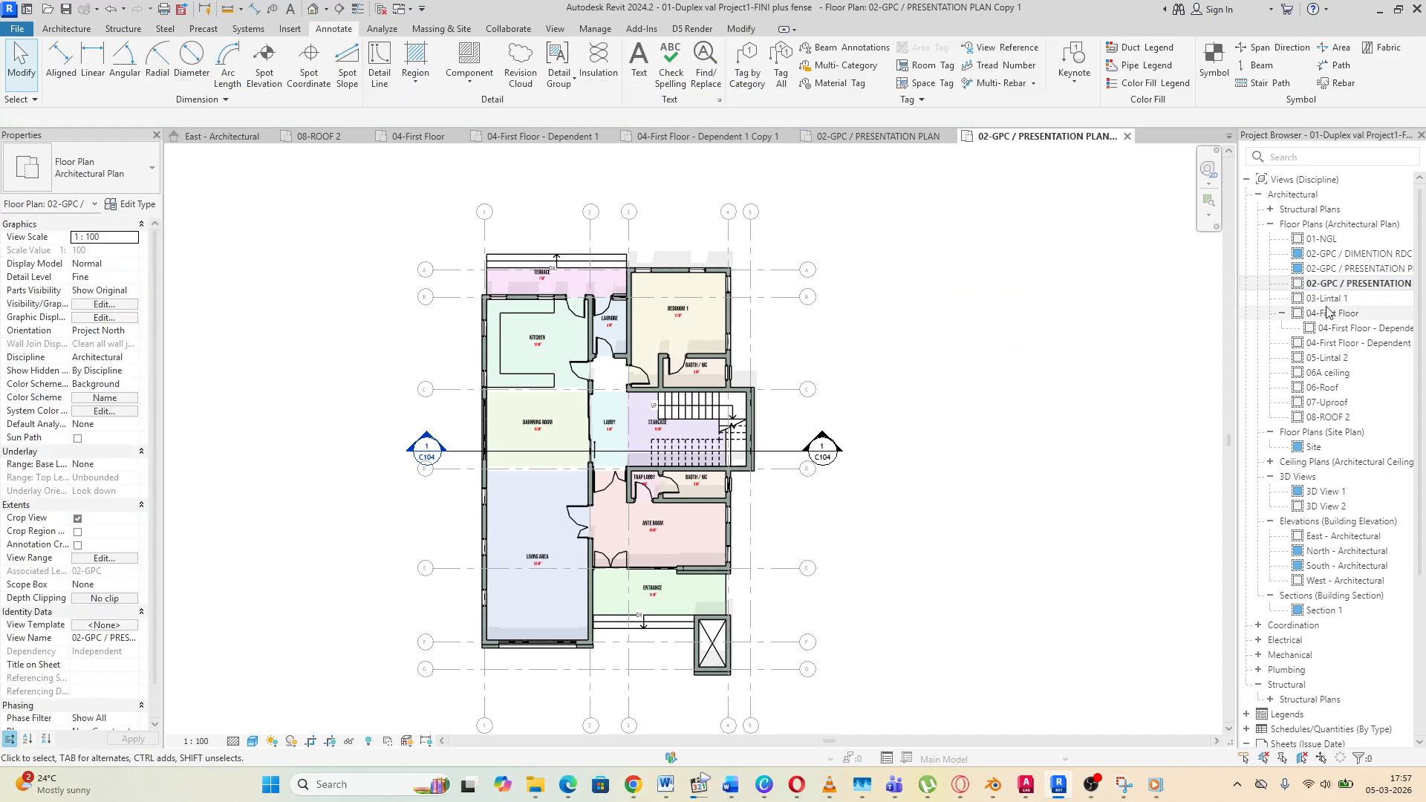
pyautogui.doubleClick(1360, 271)
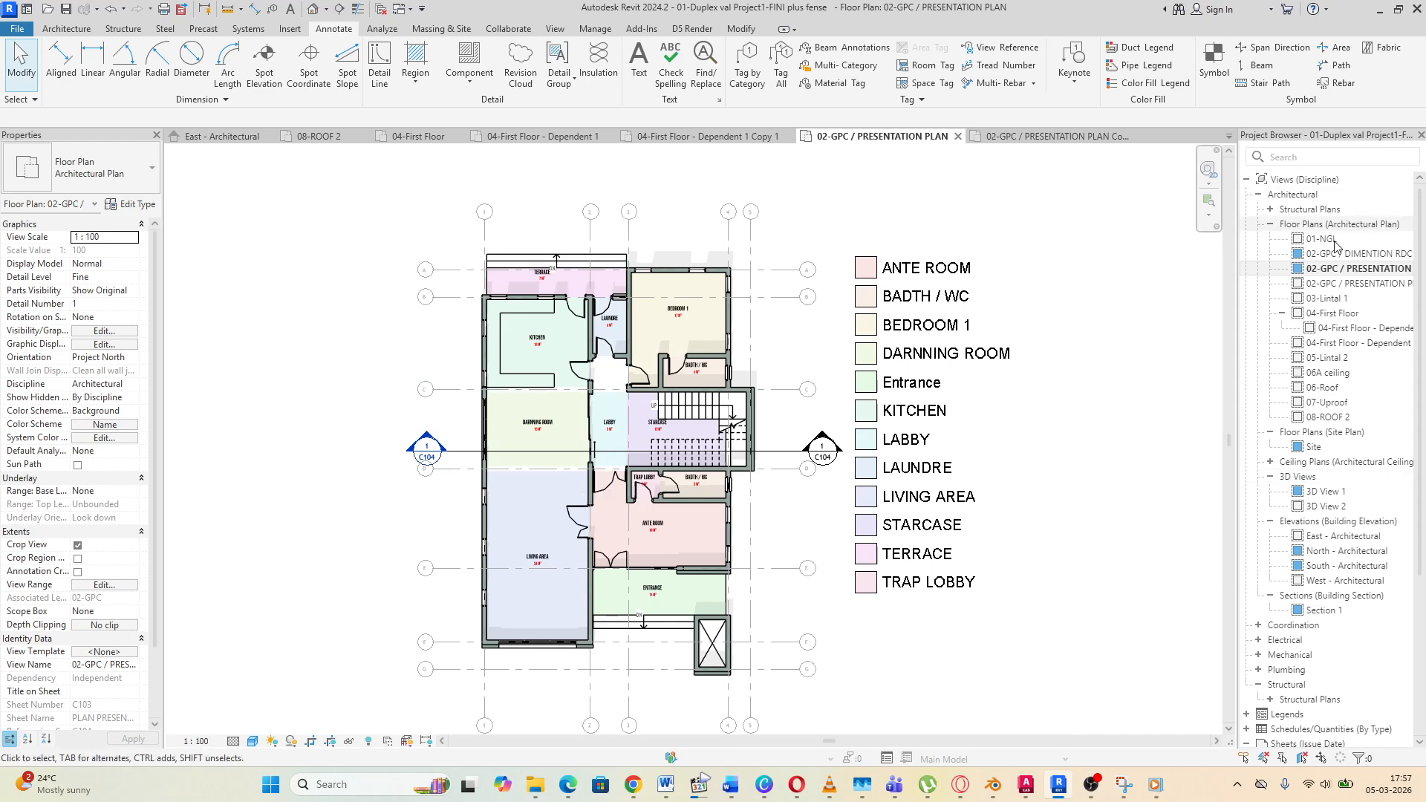
# Open the 02-GPC / PRESENTATION PLAN Copy 1 floor plan view
pyautogui.doubleClick(1362, 284)
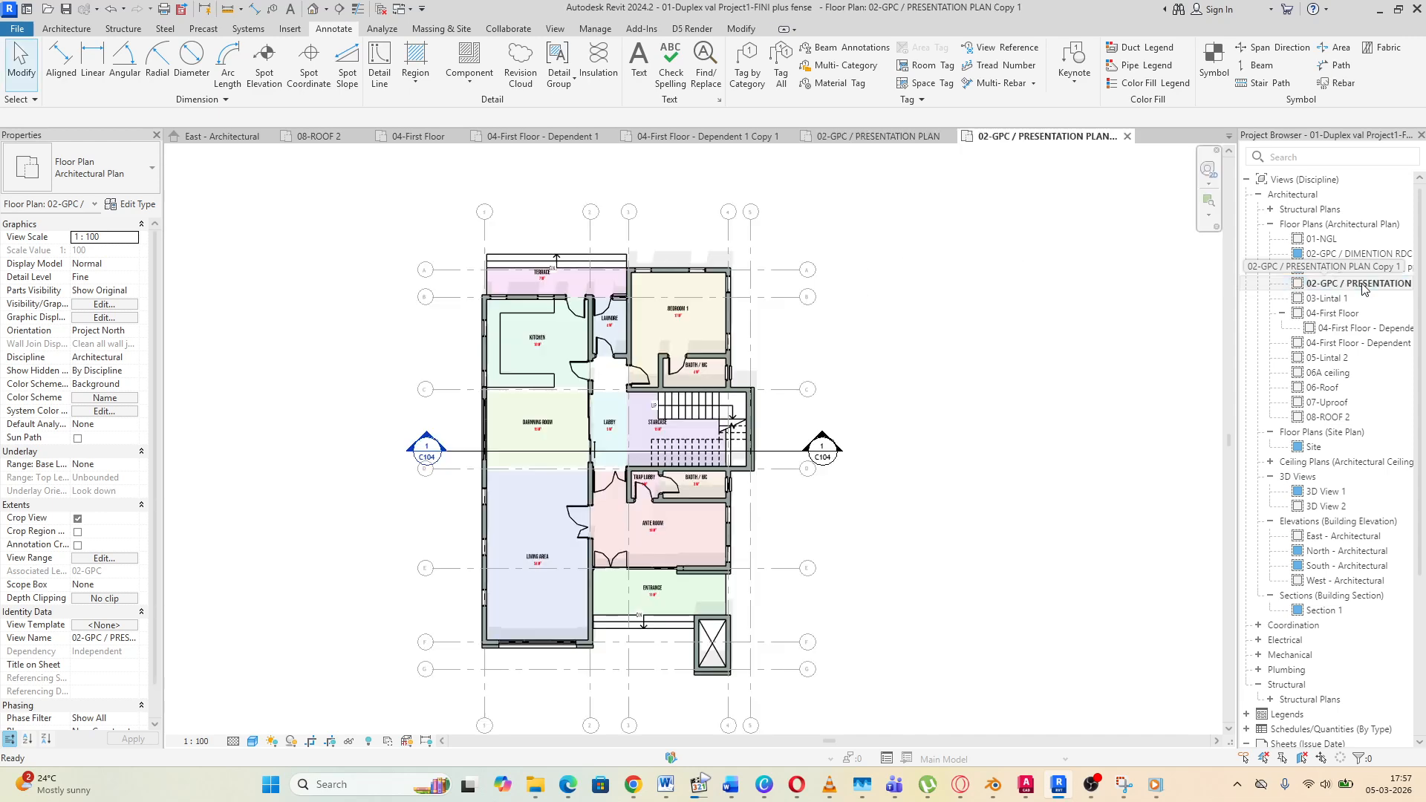
pyautogui.rightClick(1363, 285)
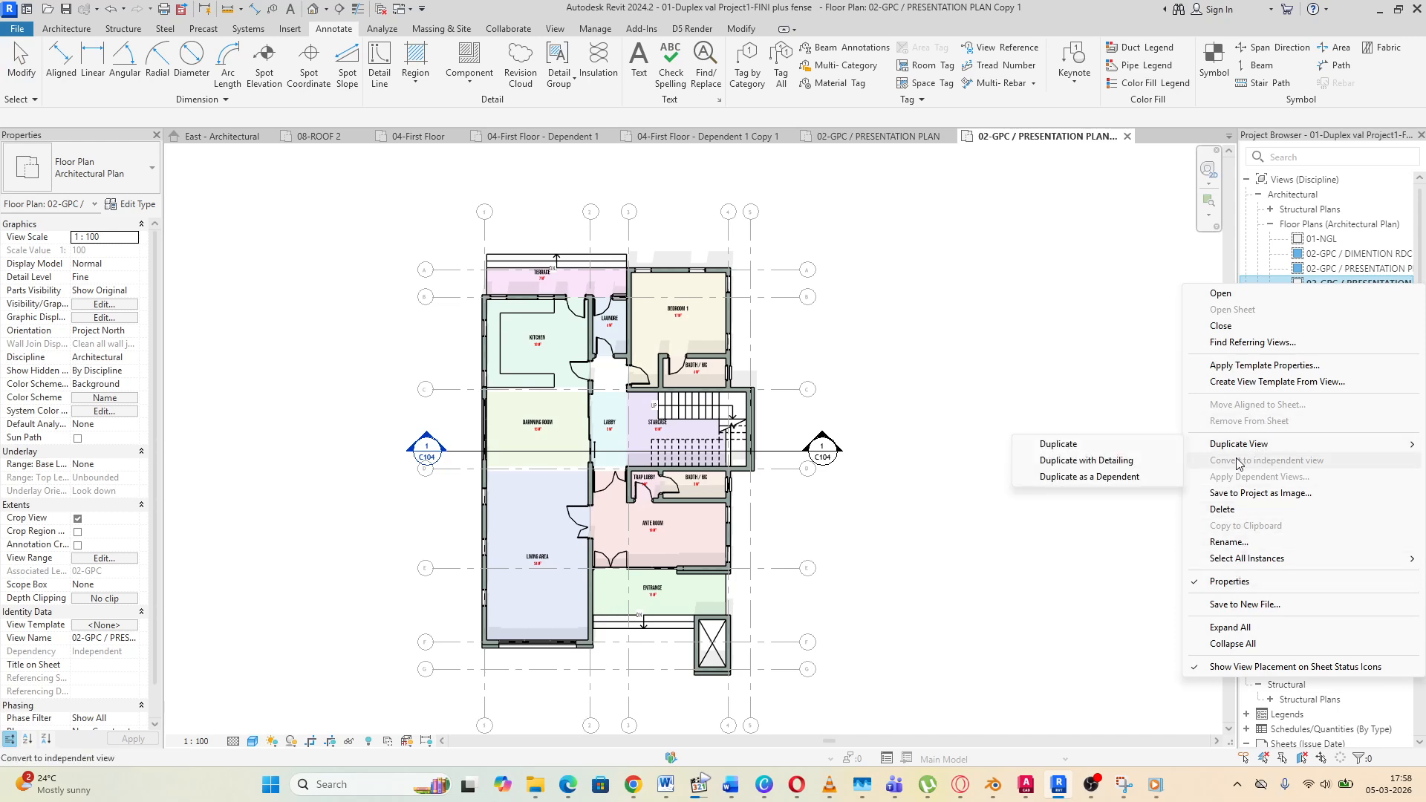
pyautogui.click(1236, 546)
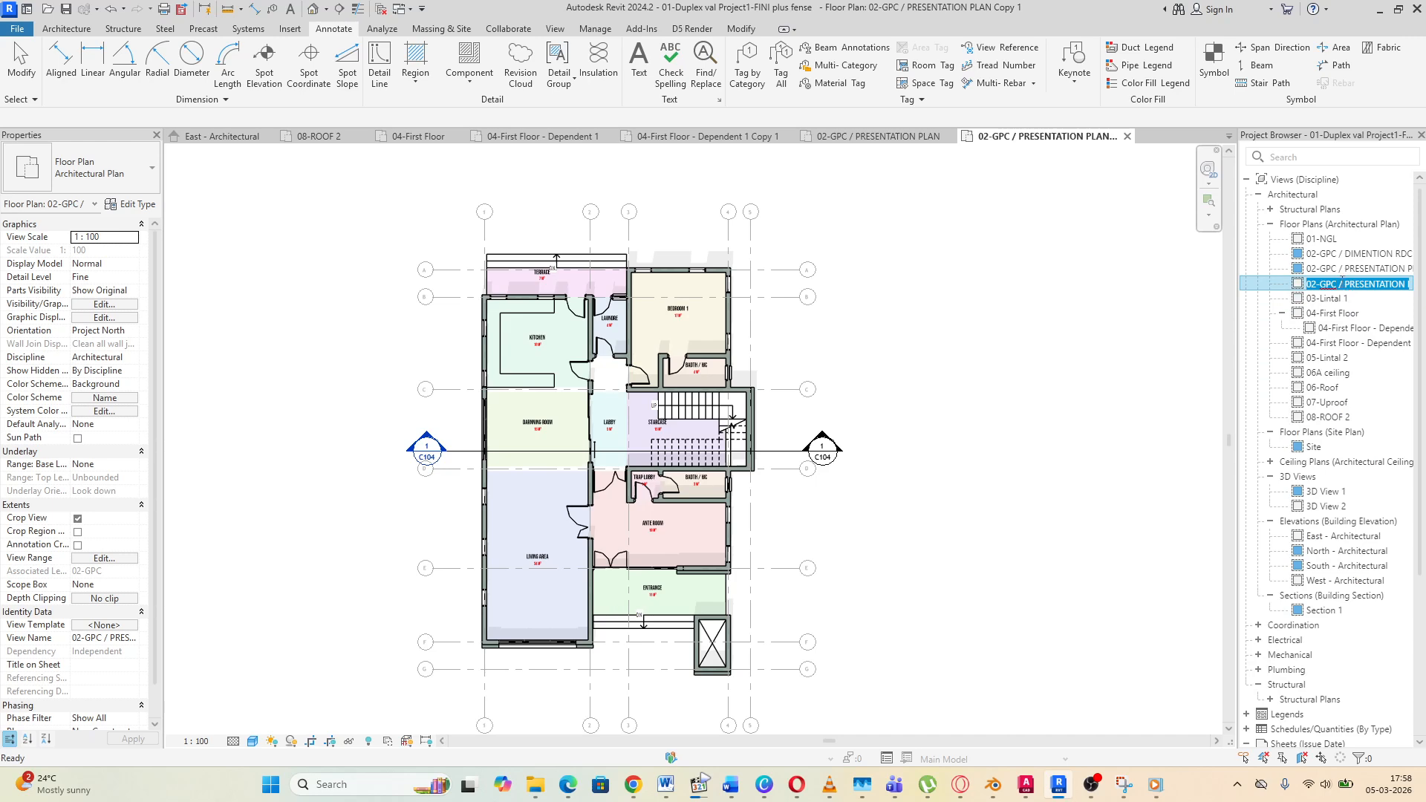
pyautogui.click(1346, 284)
pyautogui.moveTo(1362, 286); pyautogui.dragTo(1411, 290)
pyautogui.press('Escape')
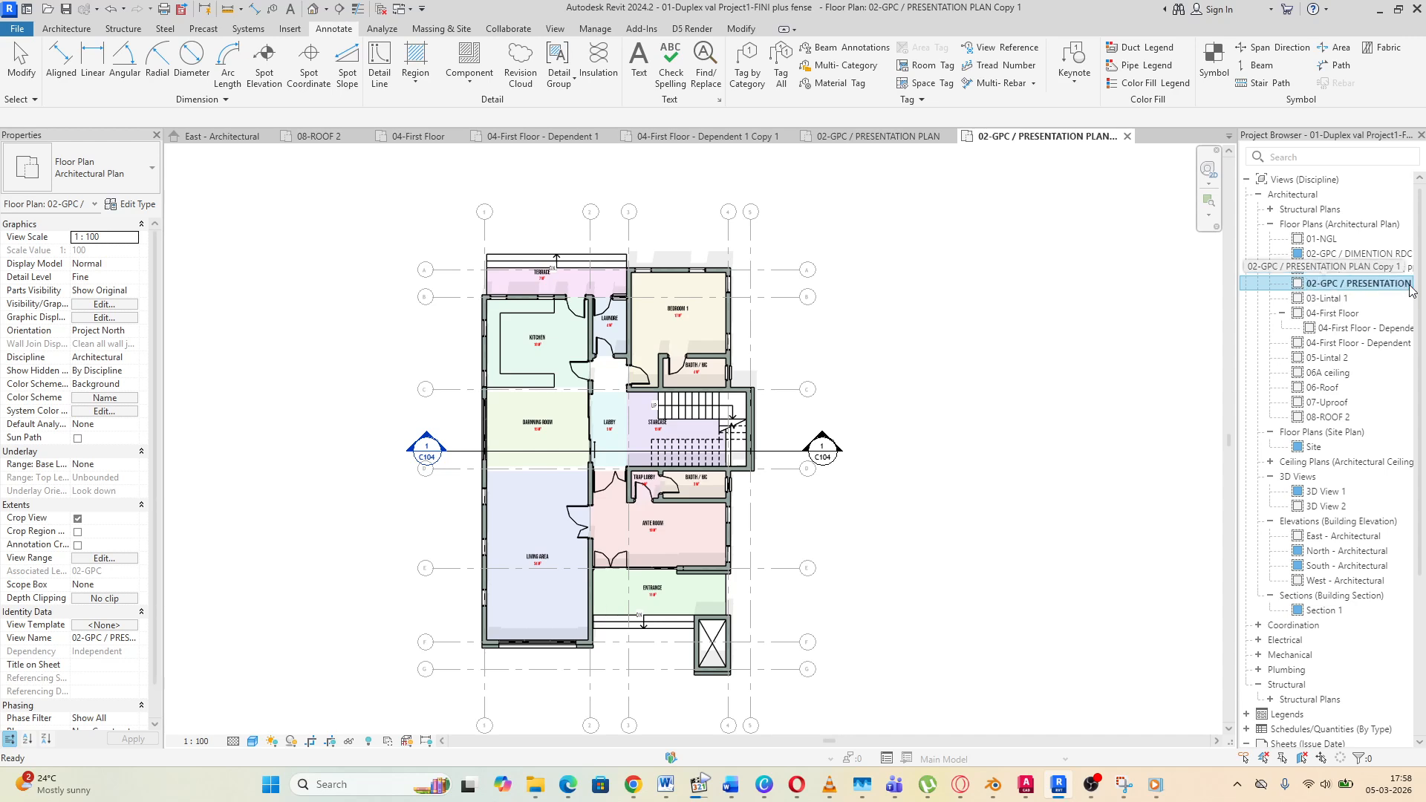
pyautogui.click(1341, 282)
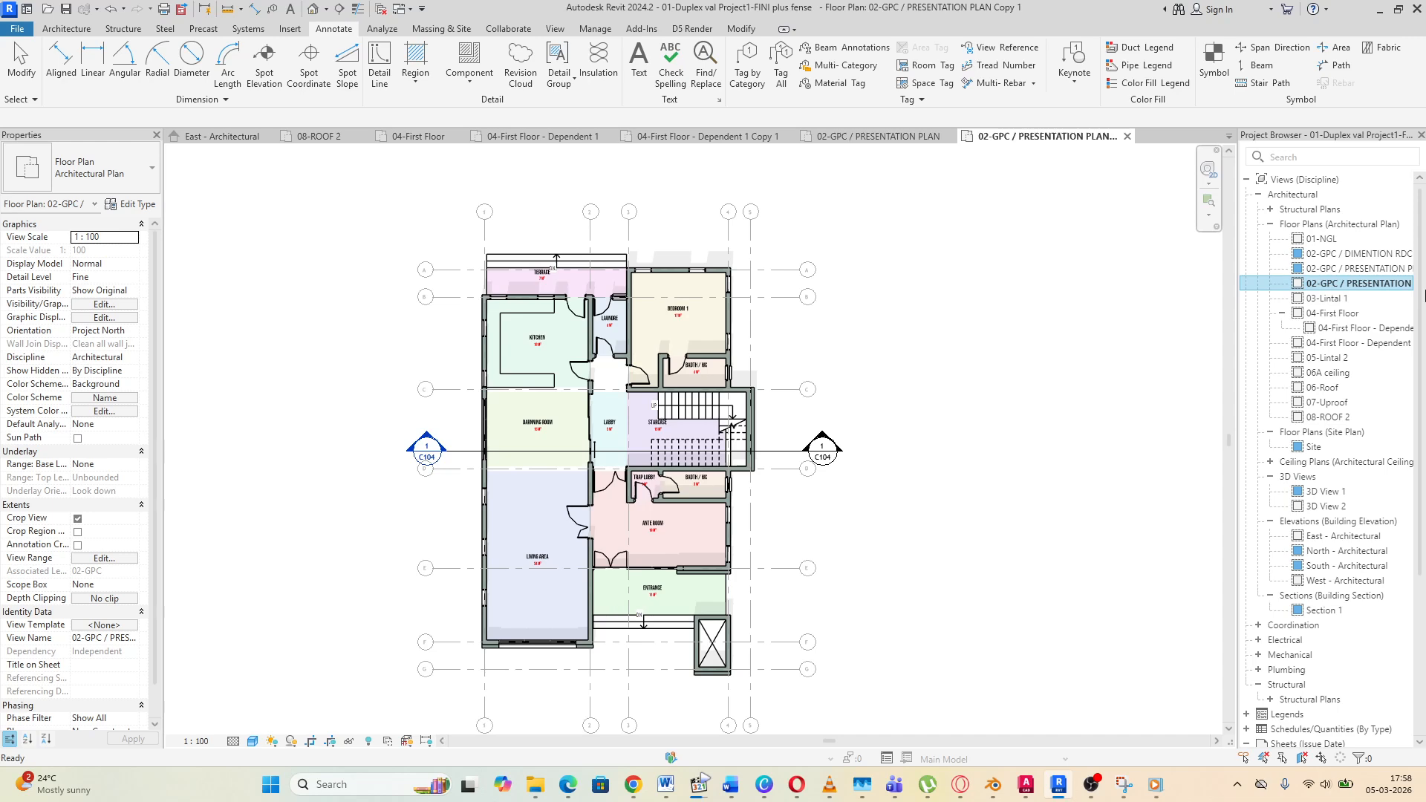
pyautogui.press('c')
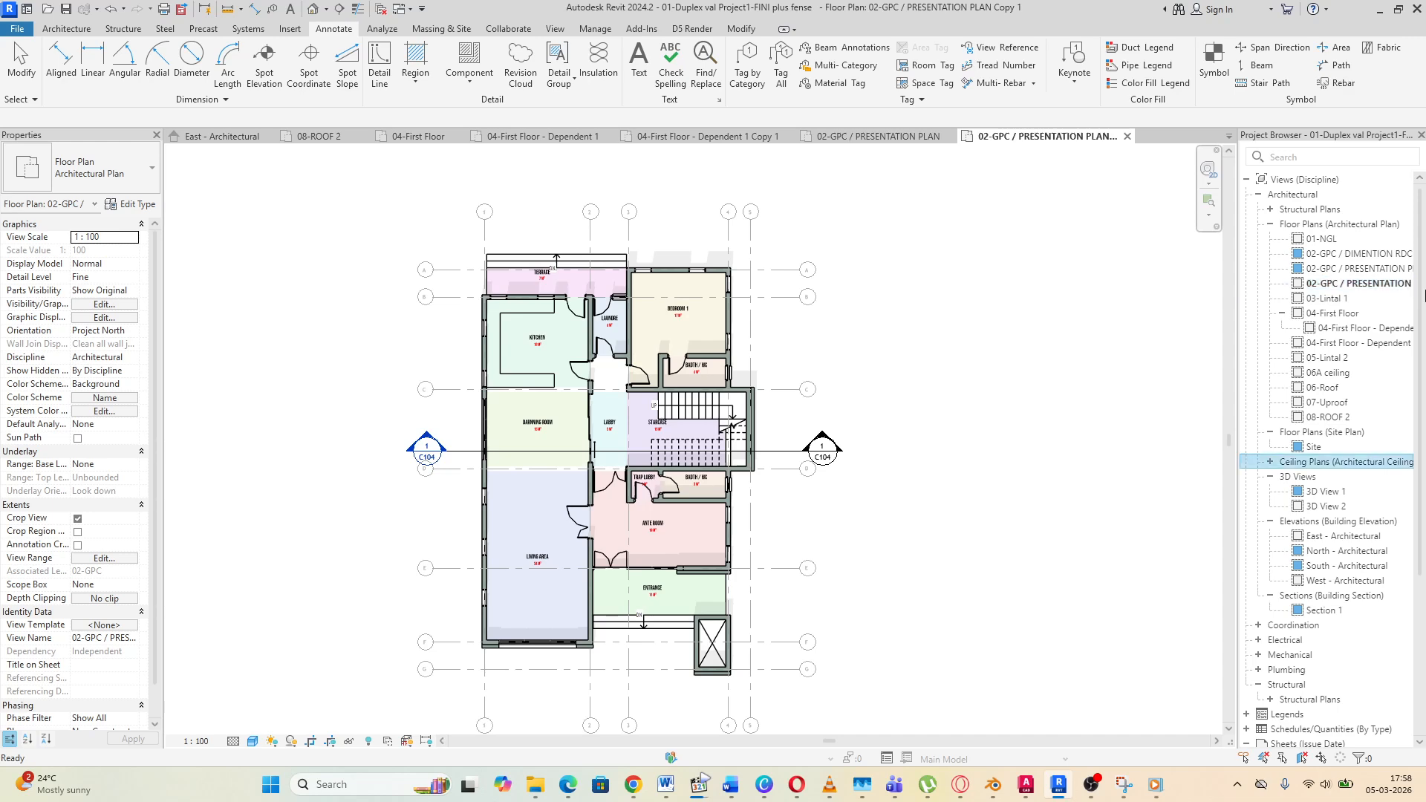
pyautogui.press('e')
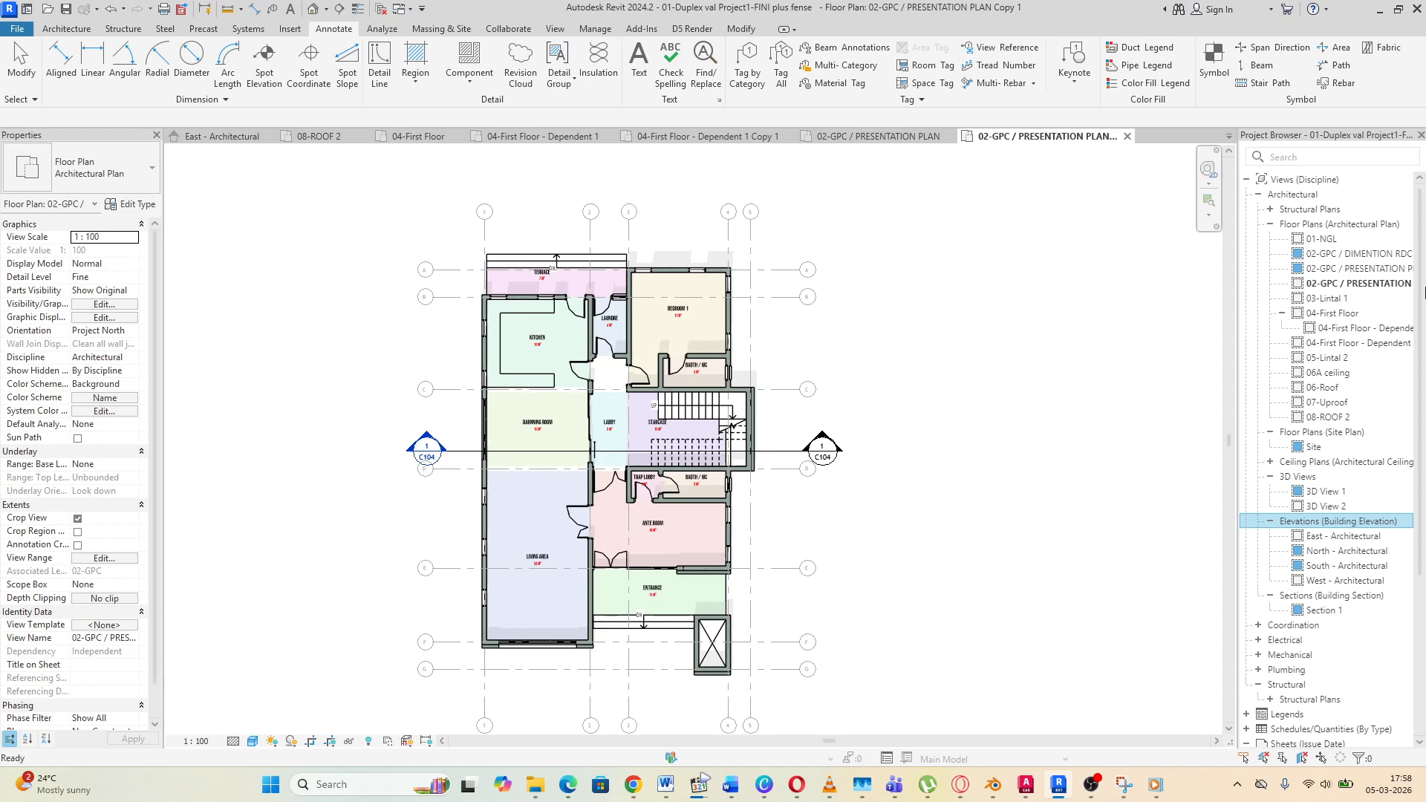
# Rename the copied presentation plan view as 02-cotation
pyautogui.click(1378, 286)
pyautogui.rightClick(1375, 290)
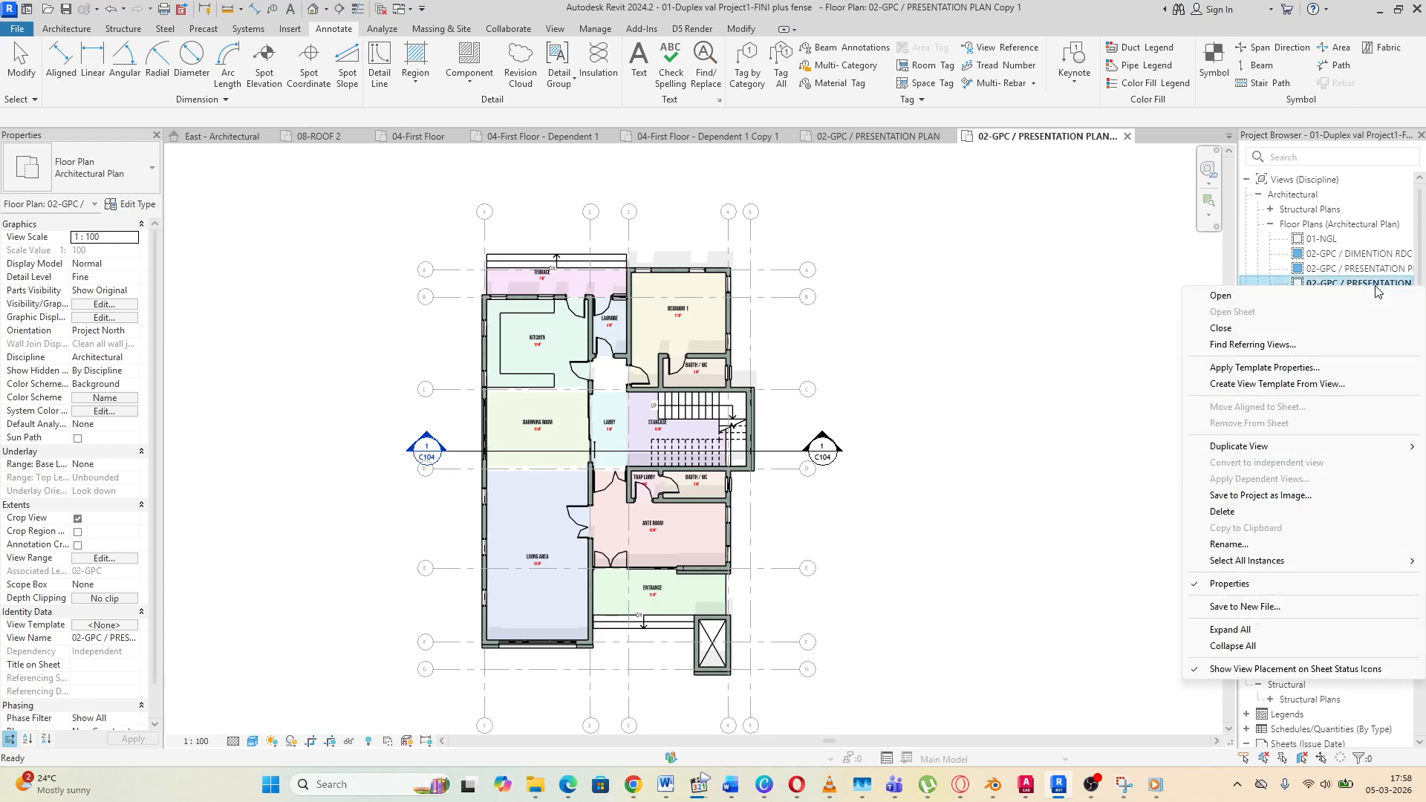
pyautogui.click(1266, 548)
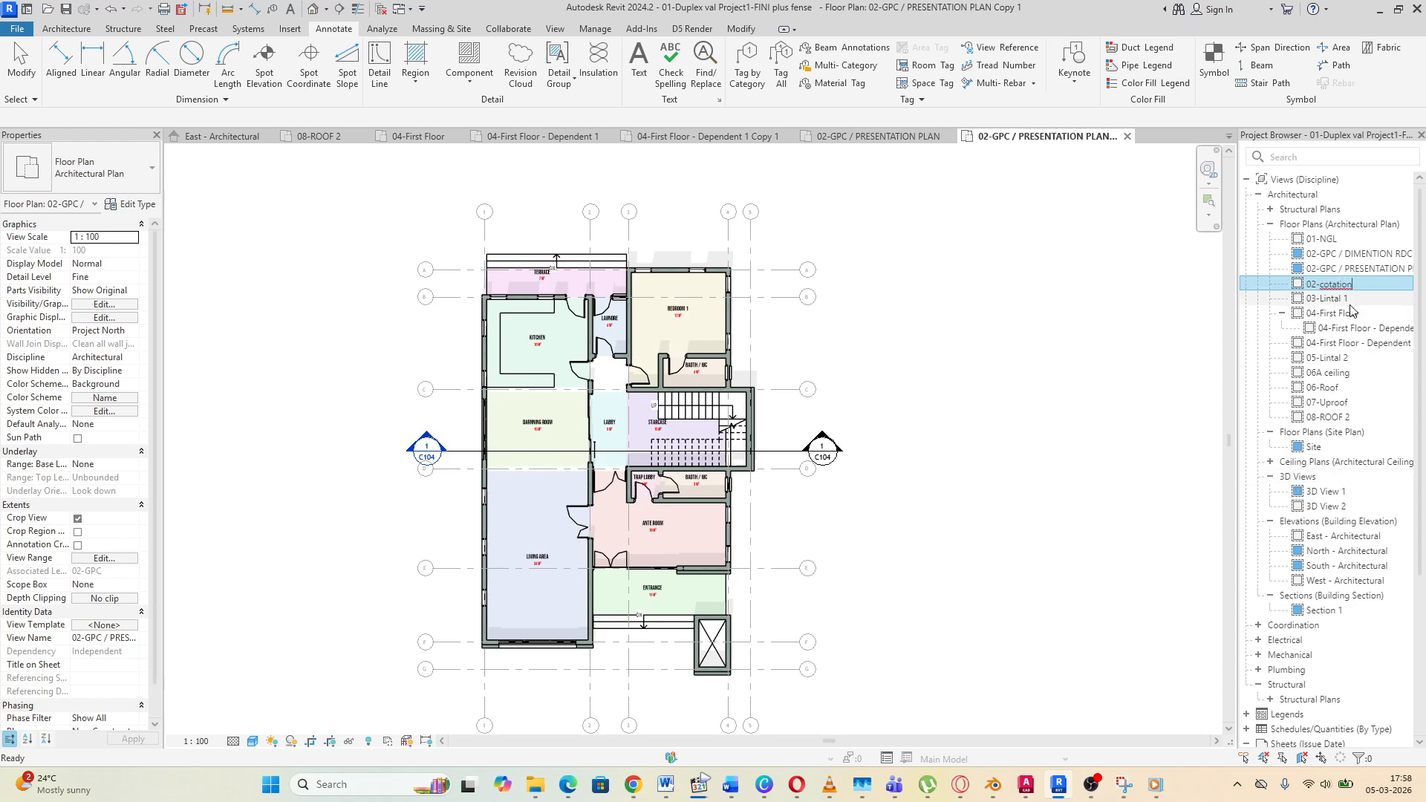
pyautogui.press('Return')
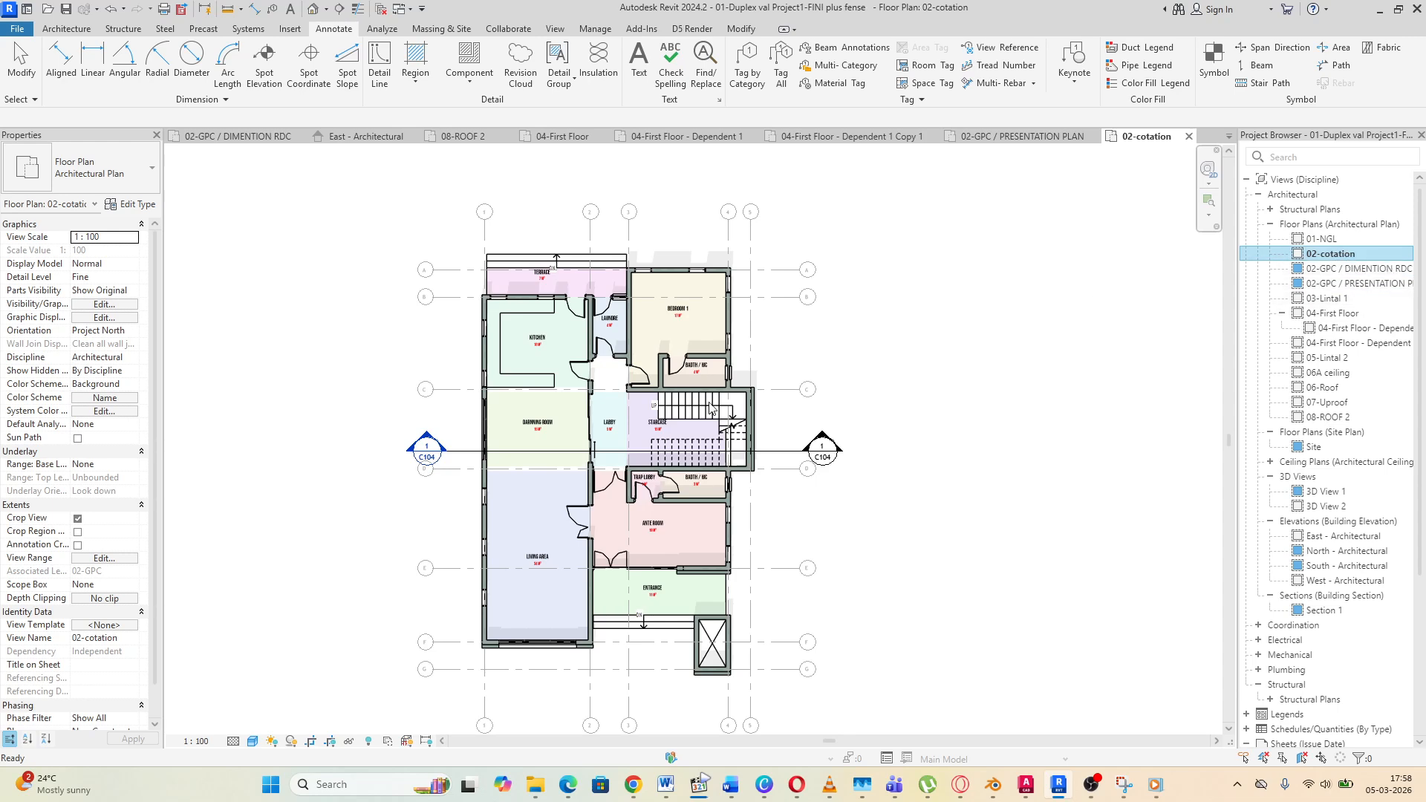
# Hide the whole grid category in the 02-cotation view, using grid A as the selected element
pyautogui.scroll(7, 522, 299)
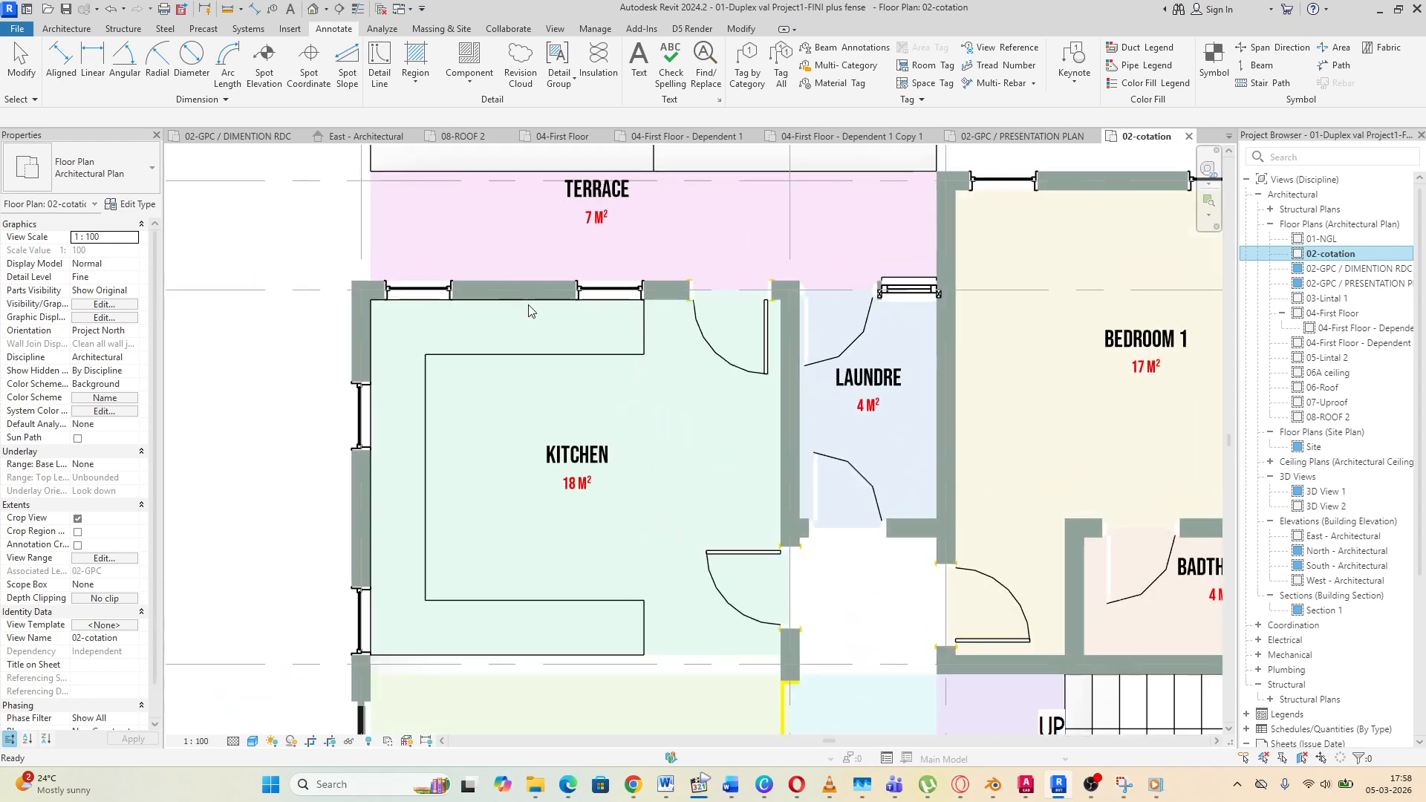
pyautogui.scroll(-3, 483, 408)
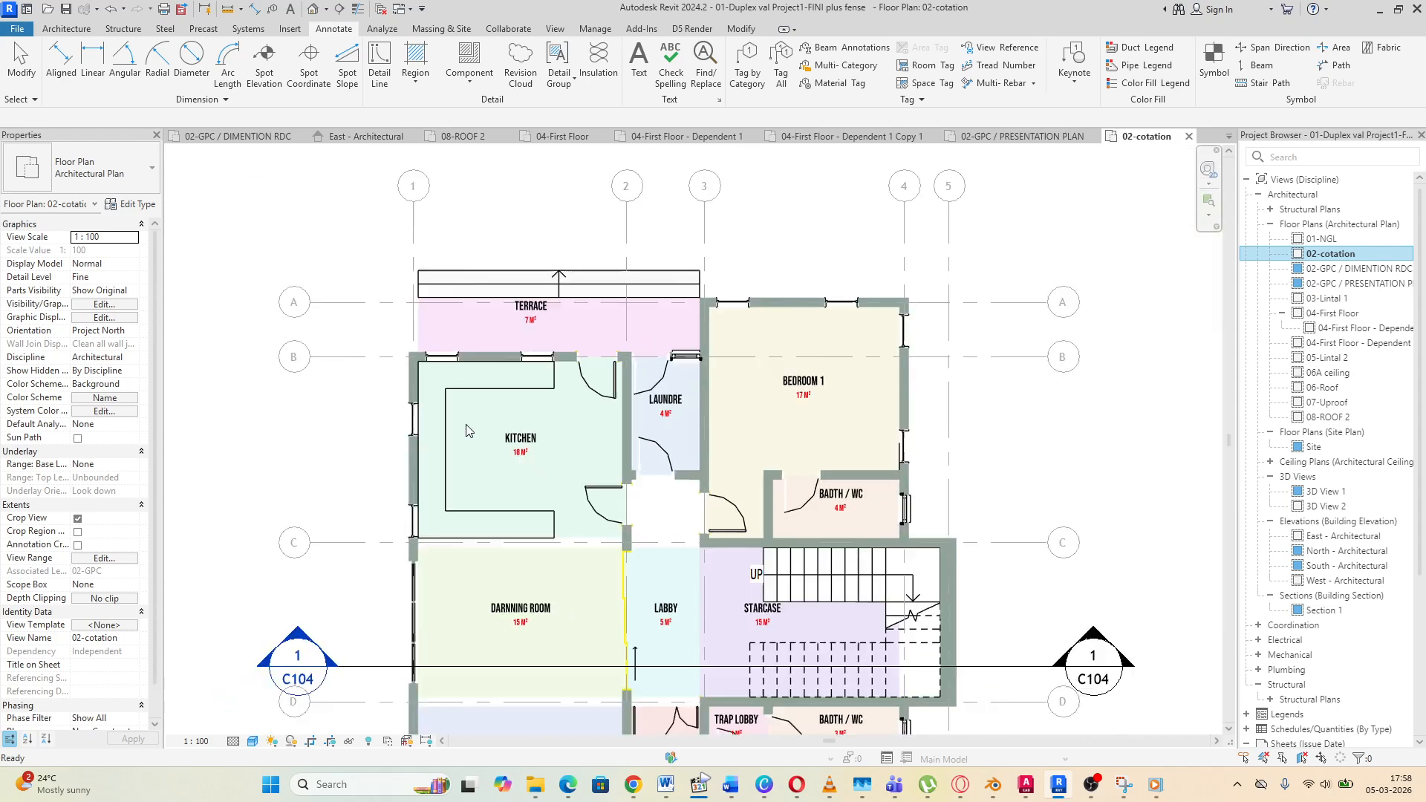
pyautogui.click(342, 308)
pyautogui.rightClick(342, 309)
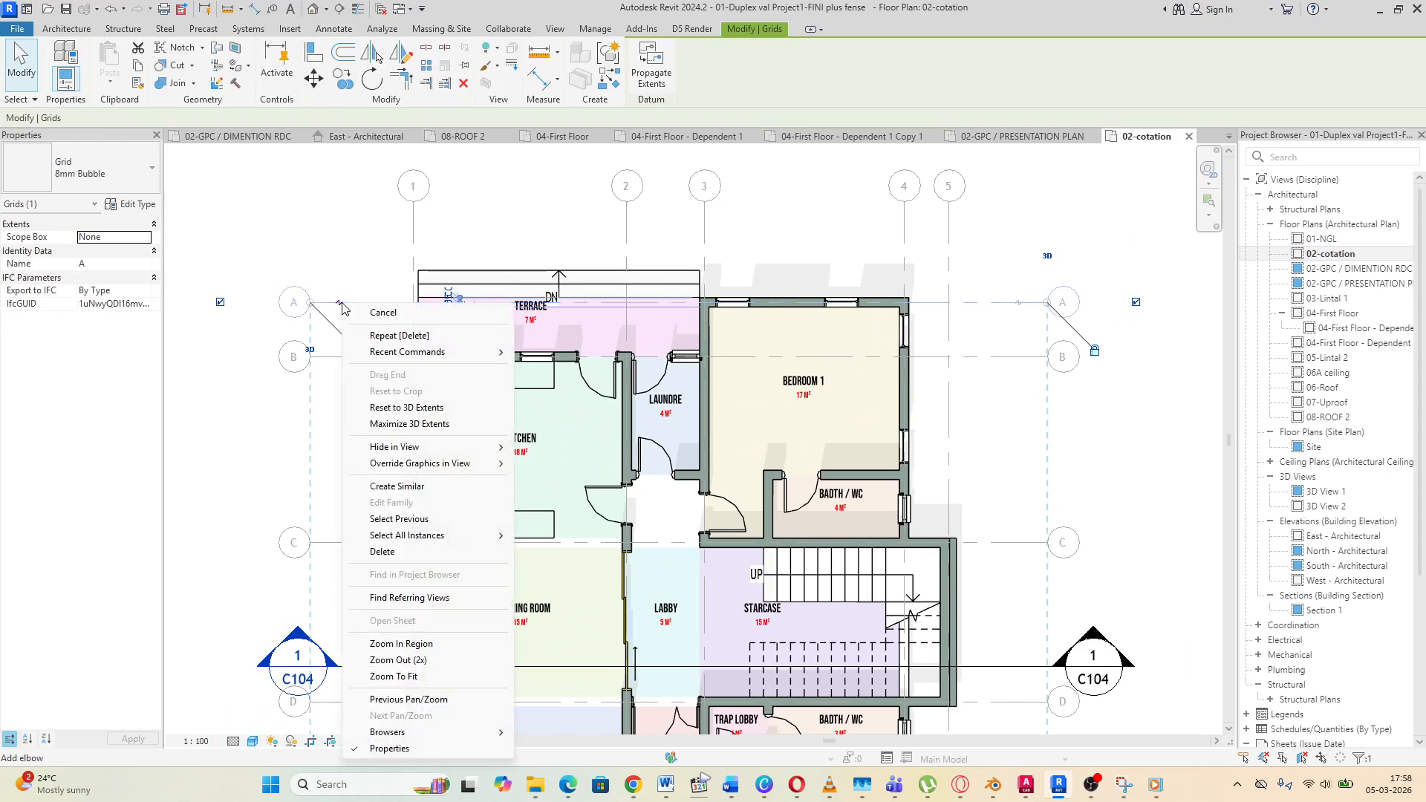
pyautogui.moveTo(461, 447)
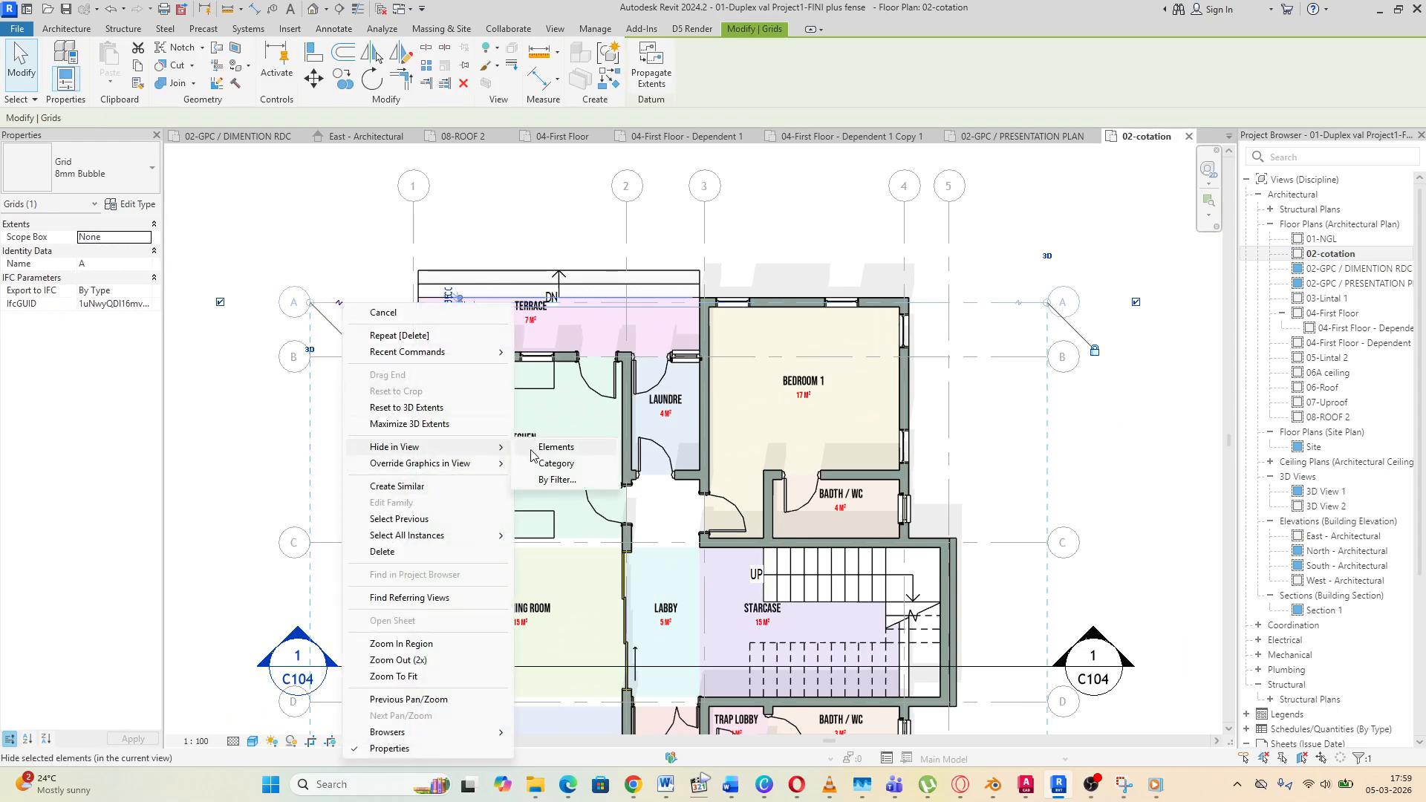
pyautogui.click(556, 463)
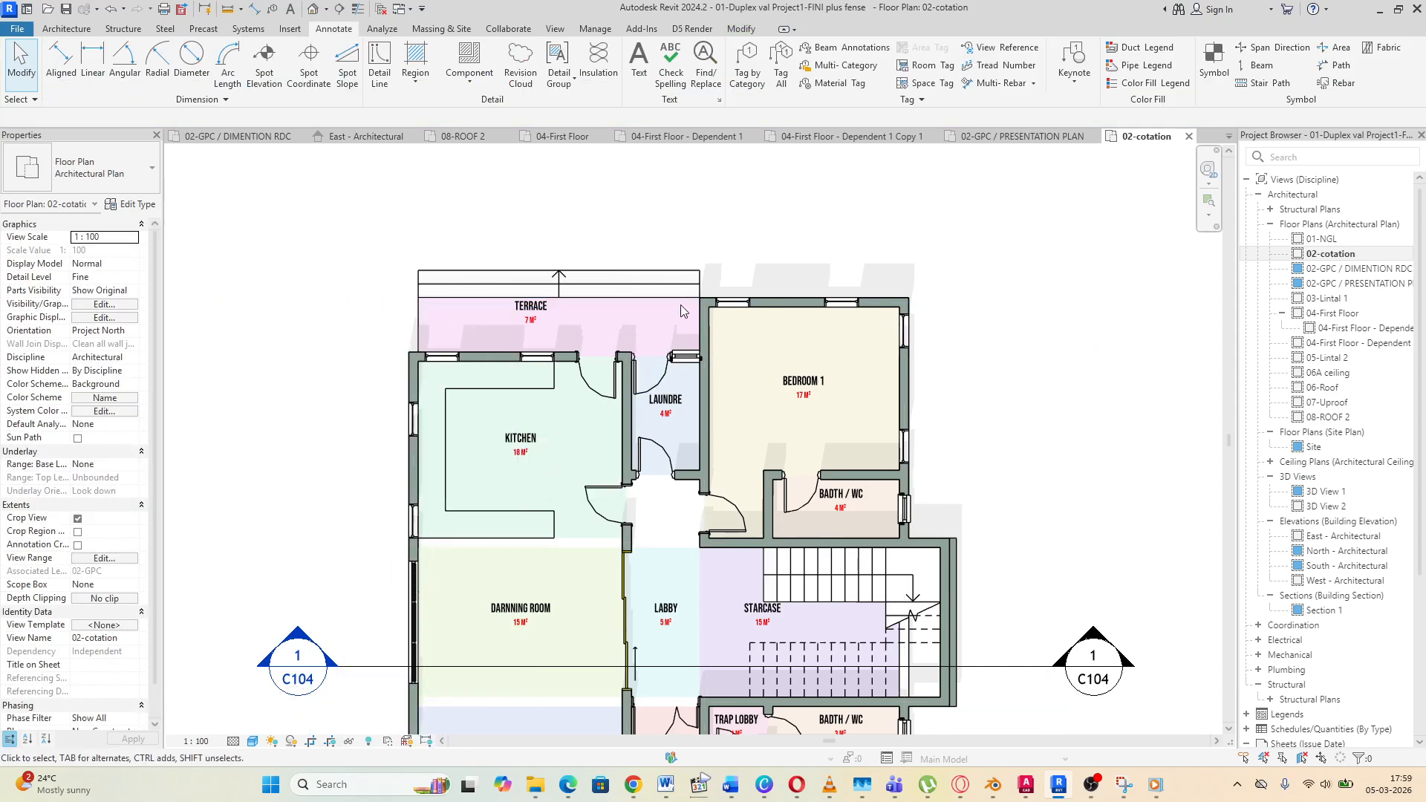
# Place a continuous aligned dimension across the wall faces of the kitchen, laundry and Bedroom 1
pyautogui.scroll(-3, 689, 304)
pyautogui.scroll(5, 725, 293)
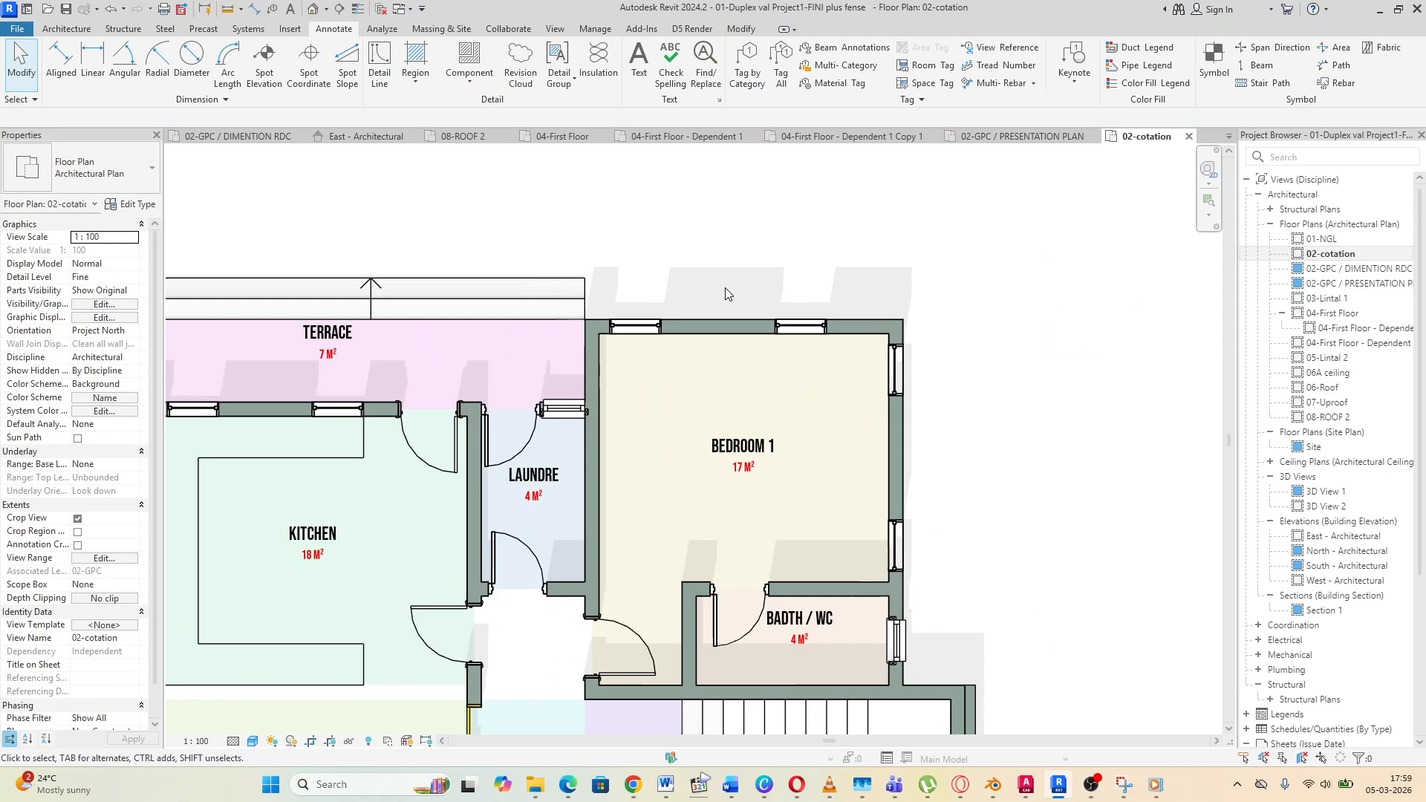
pyautogui.scroll(-3, 977, 388)
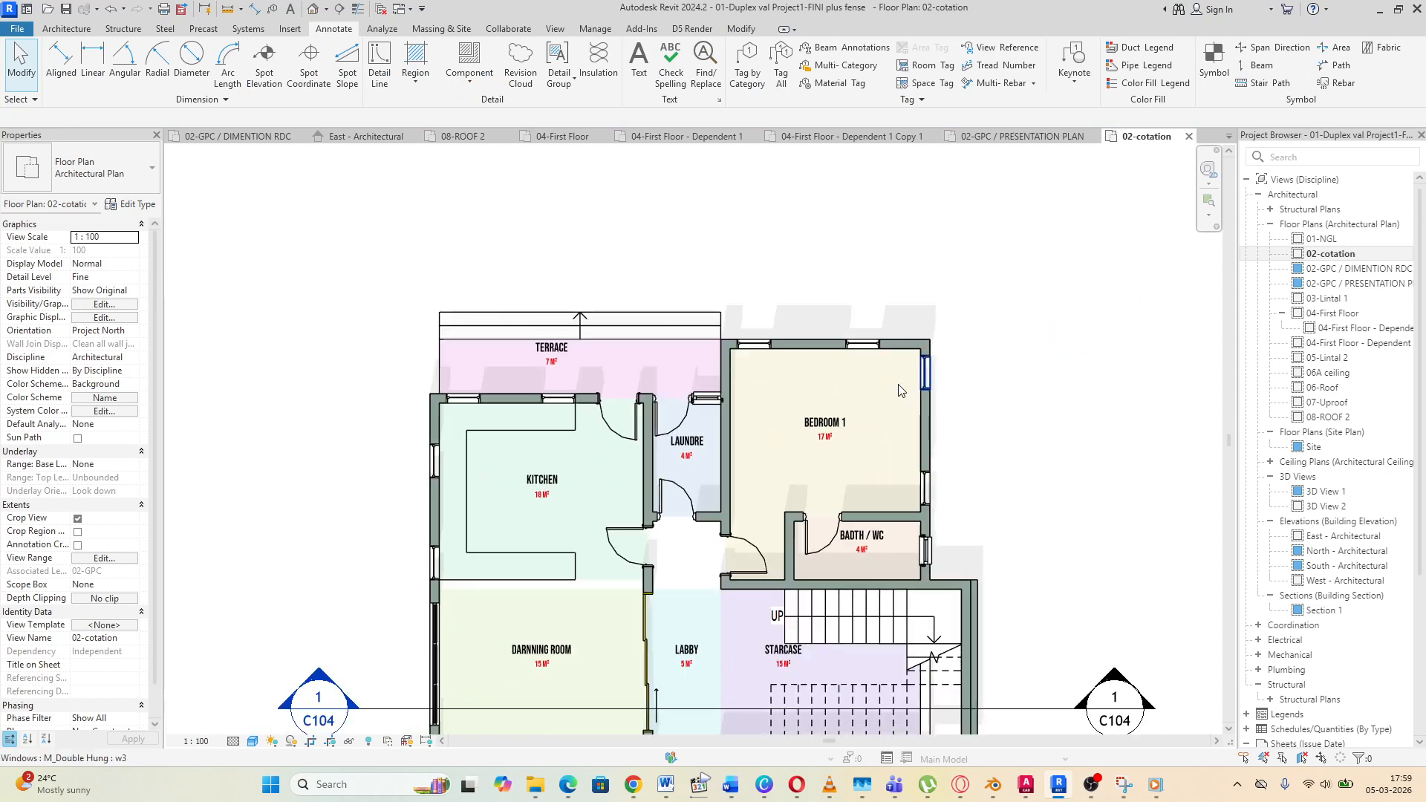
pyautogui.click(64, 59)
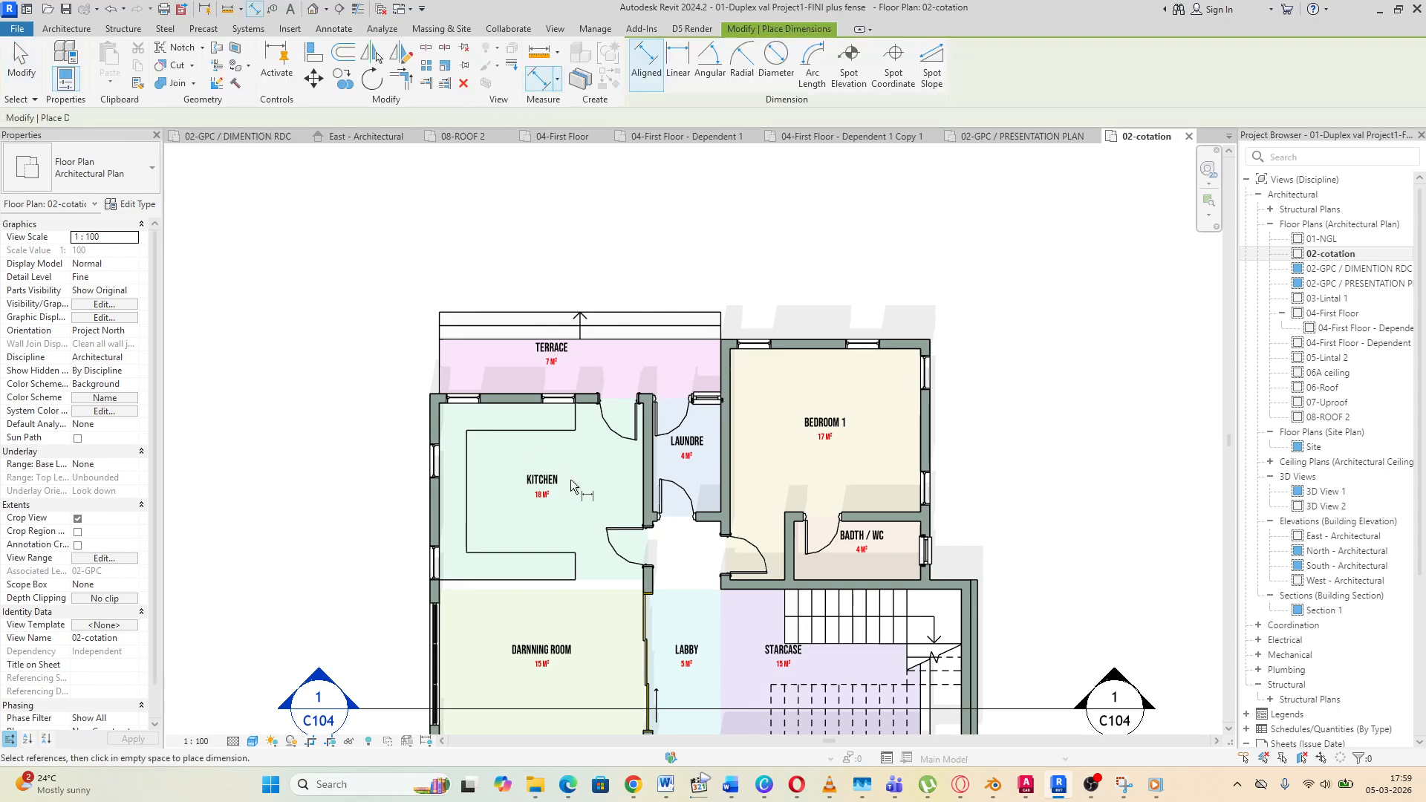
pyautogui.click(440, 435)
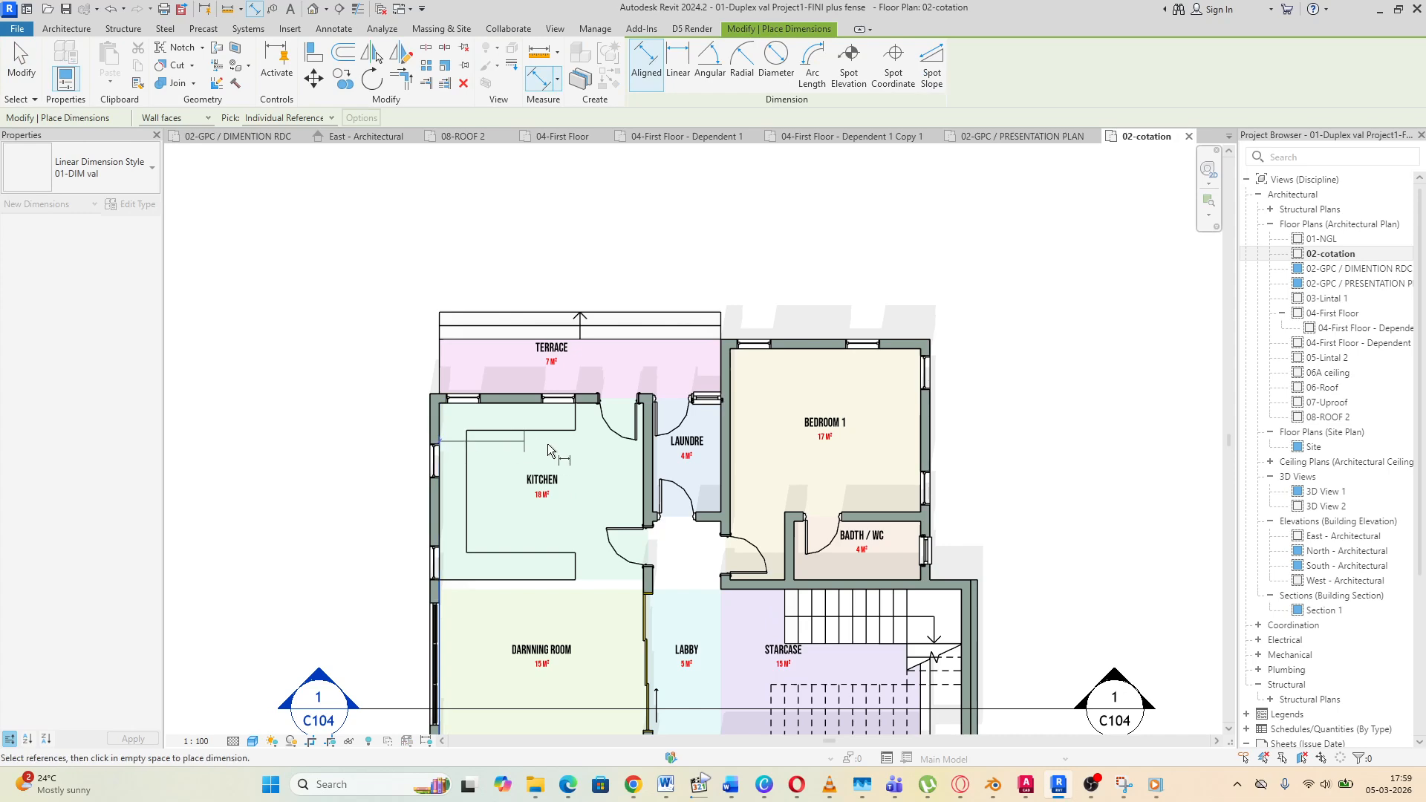
pyautogui.click(646, 456)
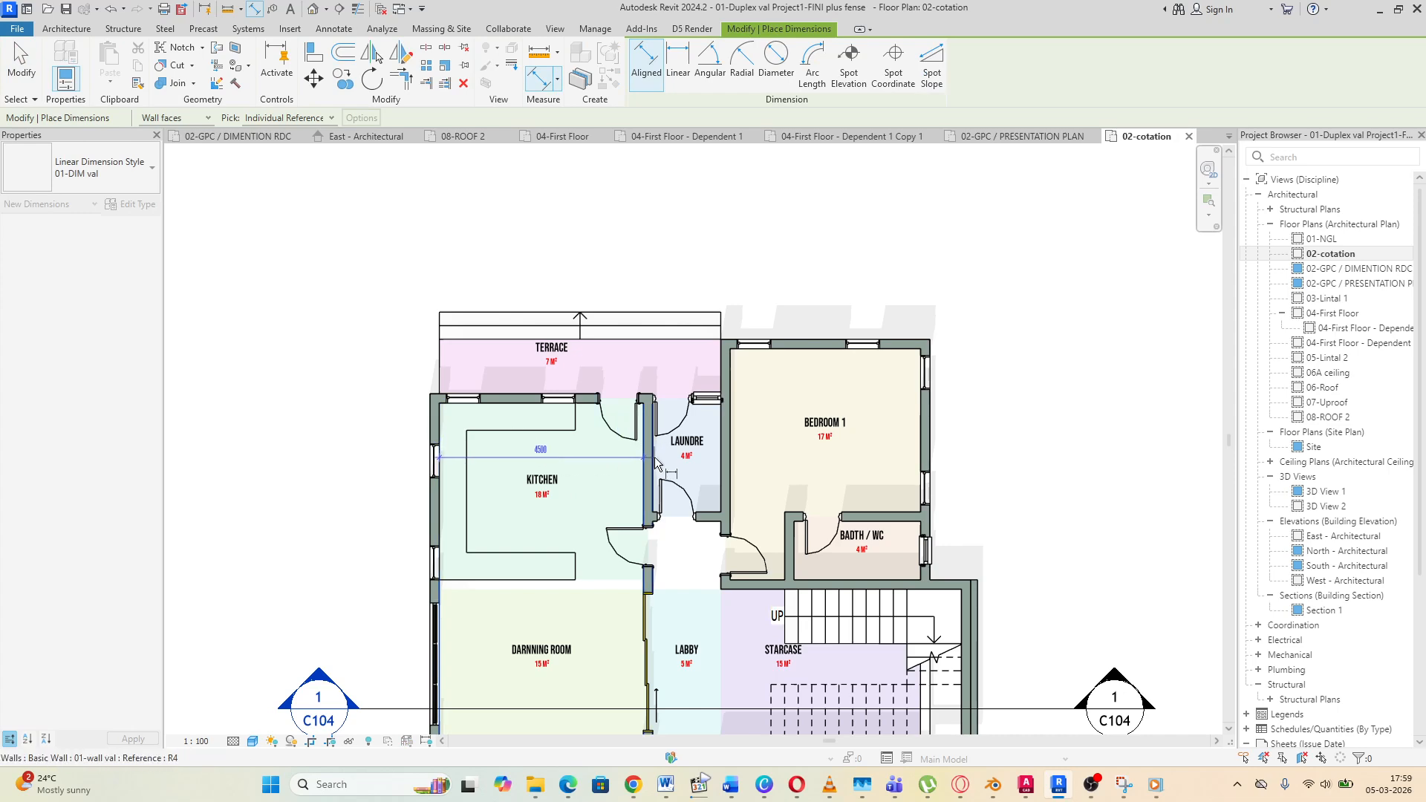
pyautogui.click(654, 462)
pyautogui.click(719, 458)
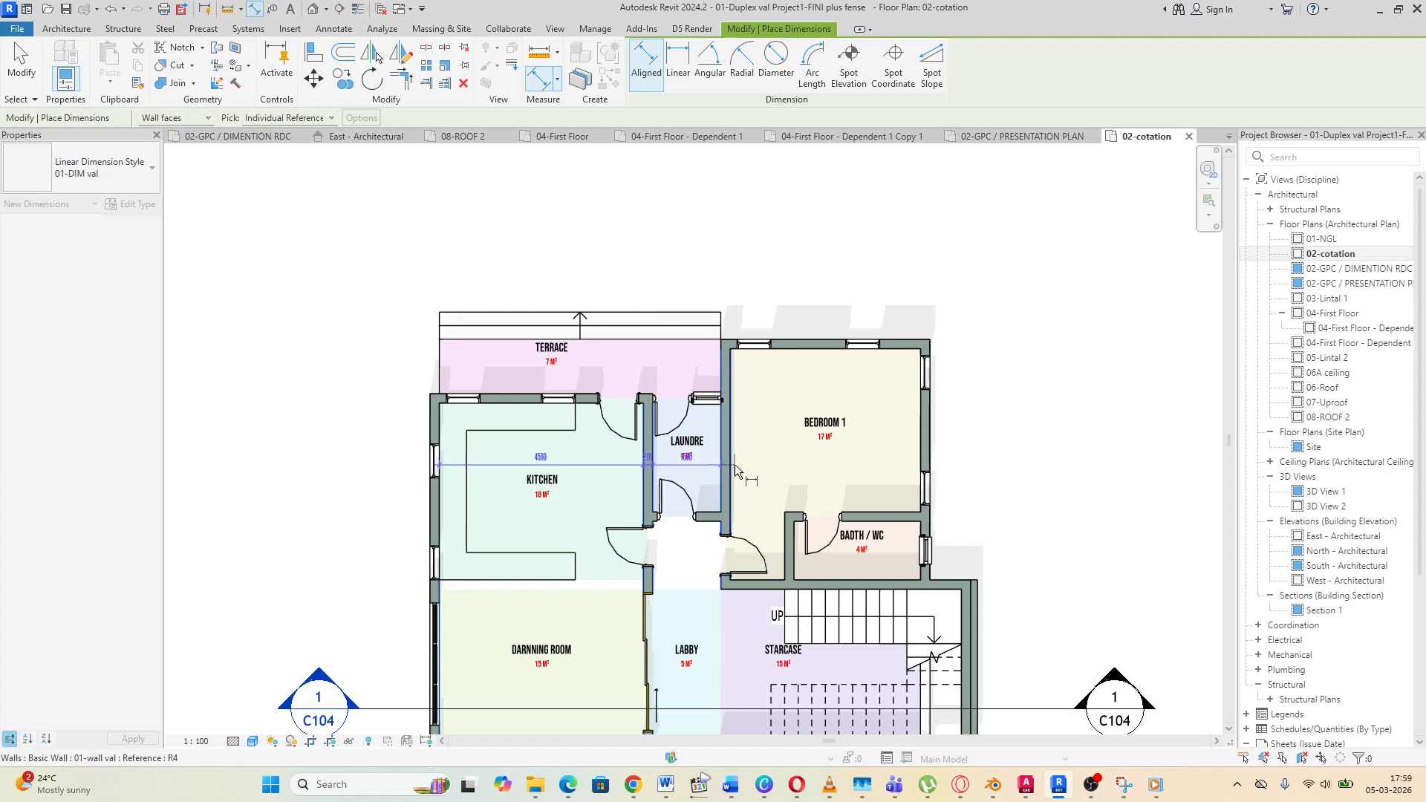
pyautogui.click(730, 464)
pyautogui.click(921, 462)
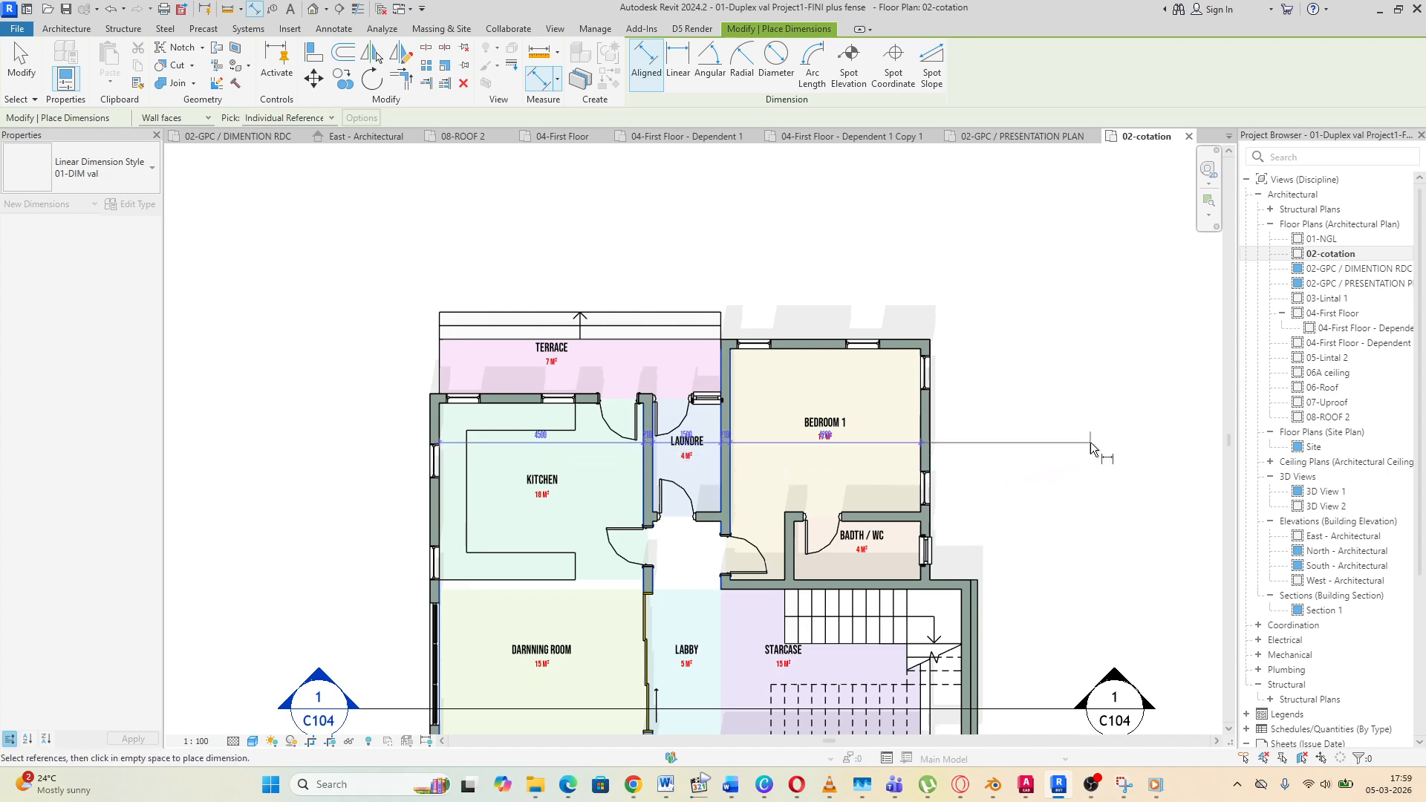
pyautogui.click(1090, 446)
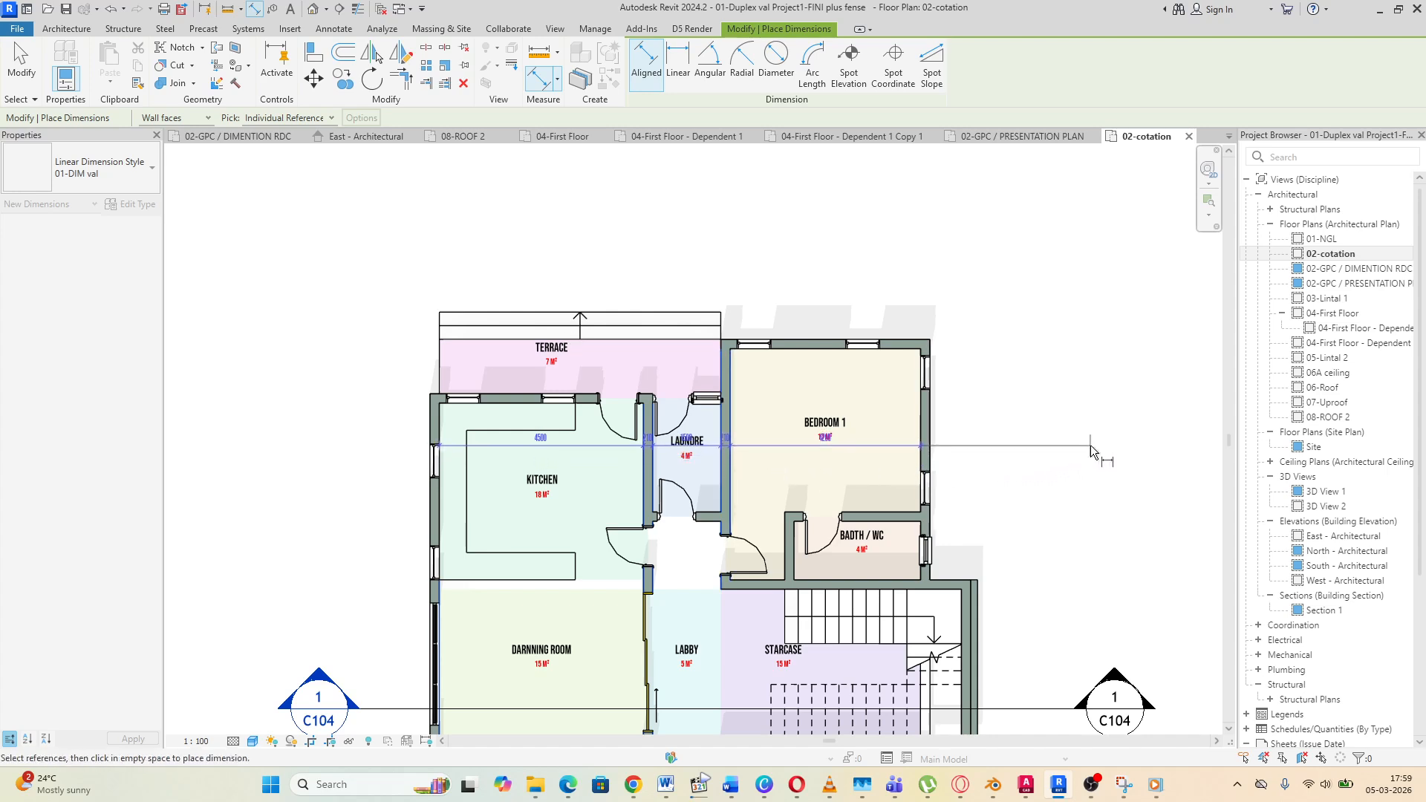
# Place an aligned dimension for the kitchen's depth, from the terrace-side wall to the counter line beside the dining room
pyautogui.click(518, 407)
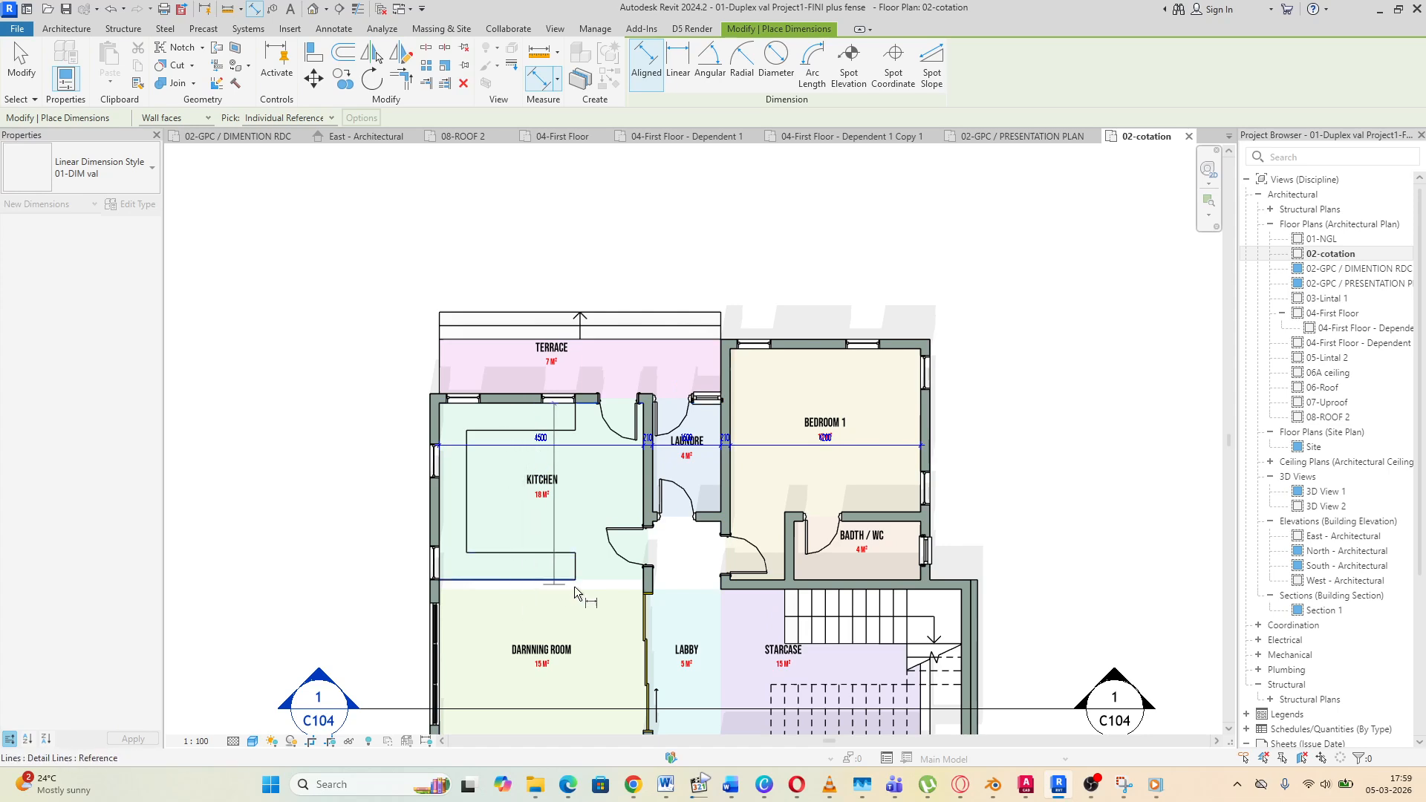
pyautogui.click(510, 577)
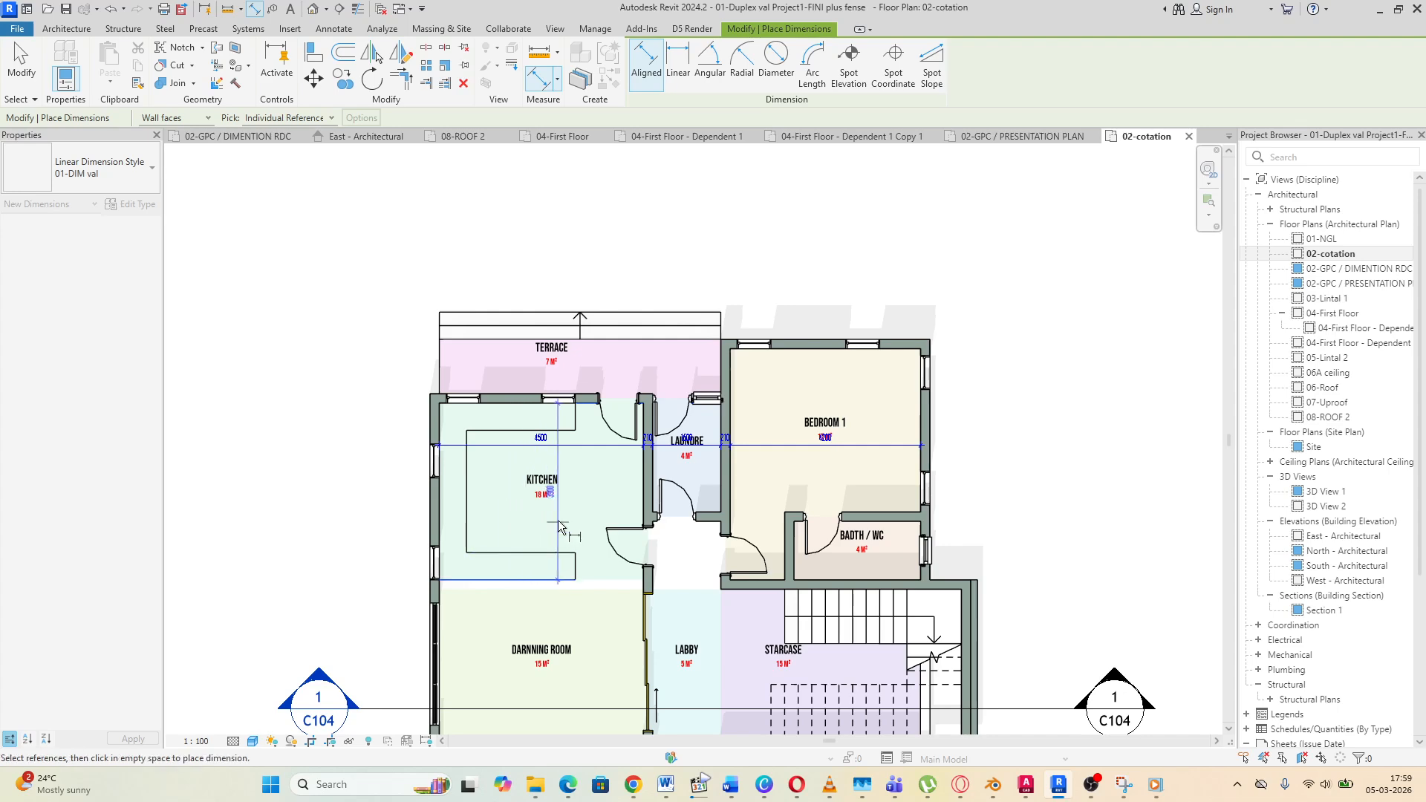
pyautogui.scroll(-3, 520, 586)
pyautogui.scroll(2, 550, 617)
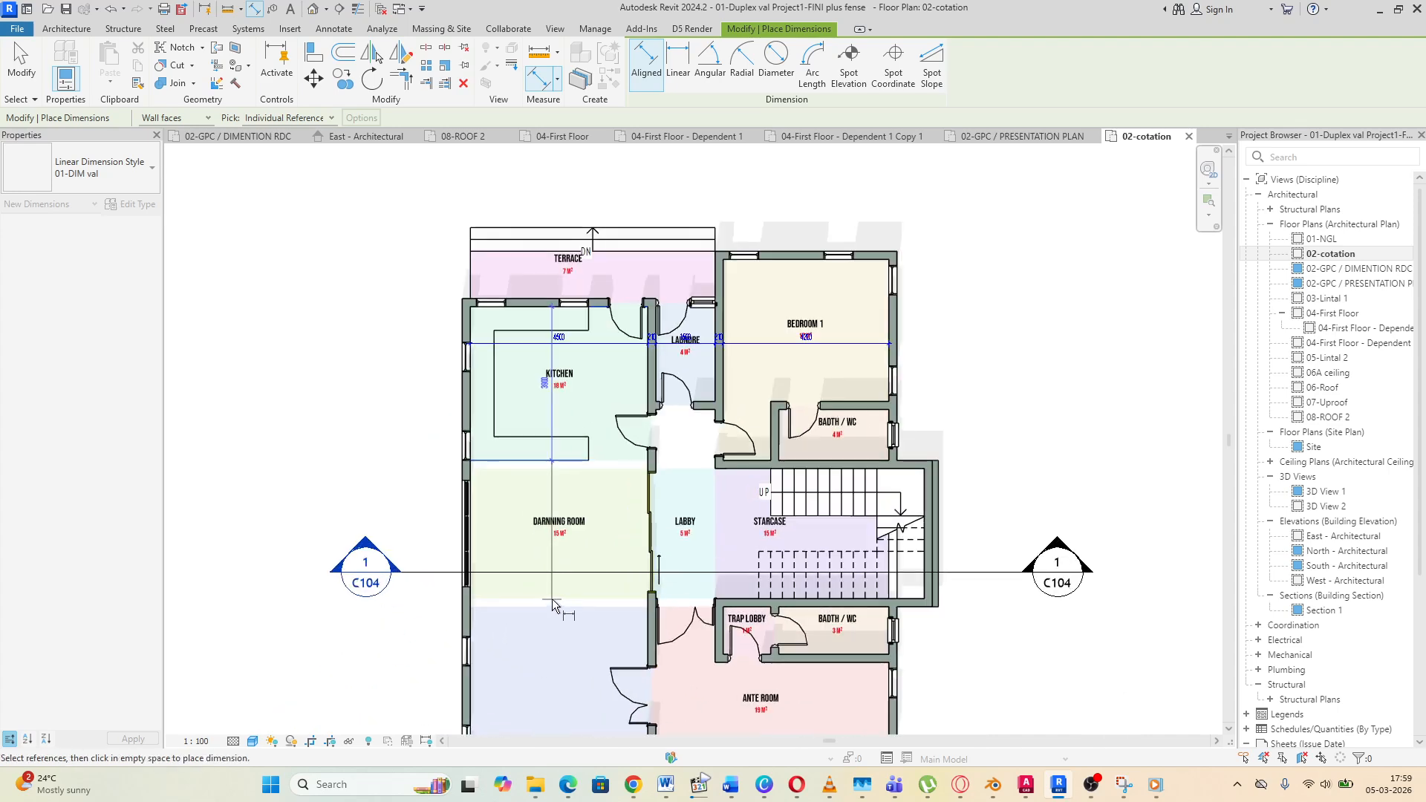
pyautogui.click(635, 613)
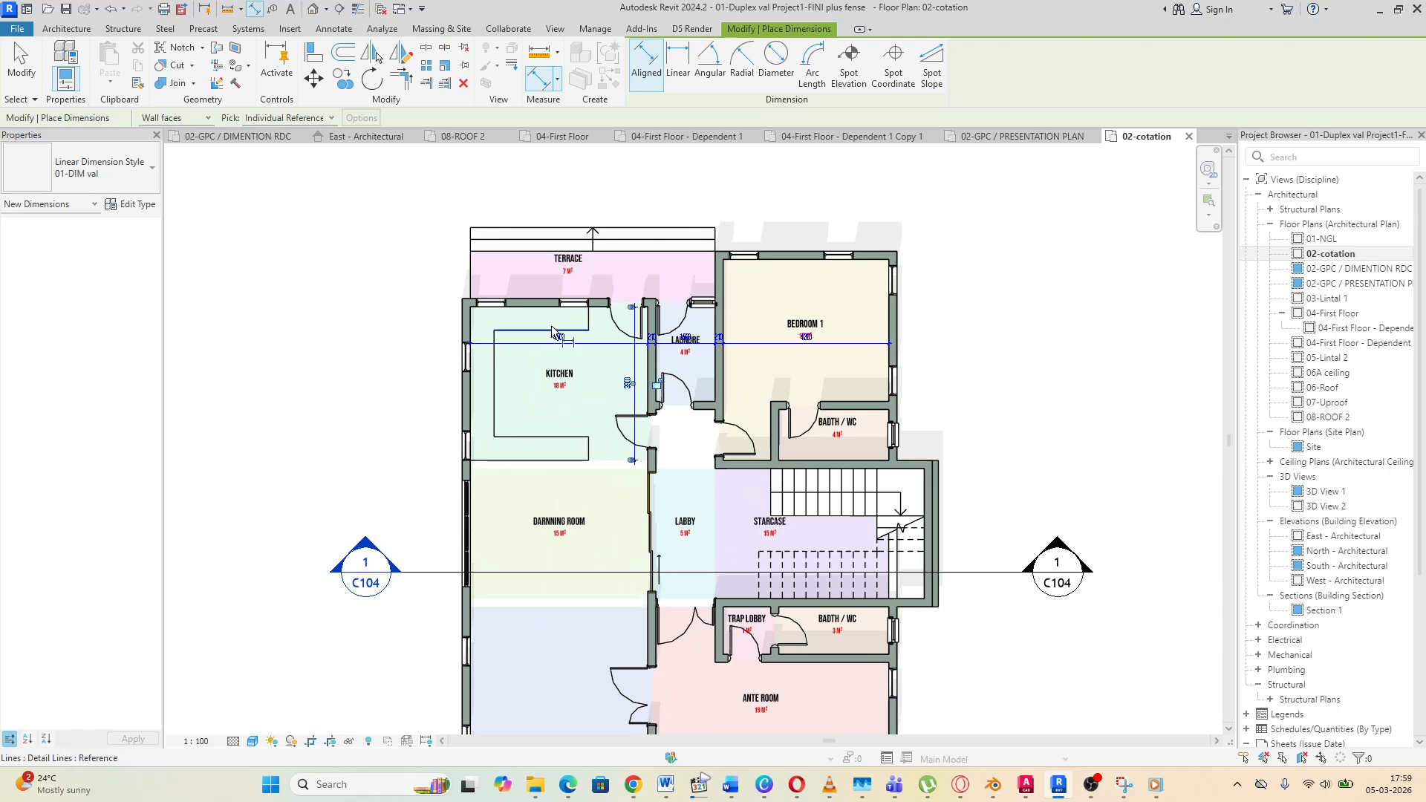
# Place a continuous aligned dimension across the living area, its dividing wall, the entrance steps and the crossed shaft beside them
pyautogui.scroll(-5, 618, 517)
pyautogui.moveTo(654, 668); pyautogui.dragTo(651, 555, button='middle')
pyautogui.scroll(5, 643, 523)
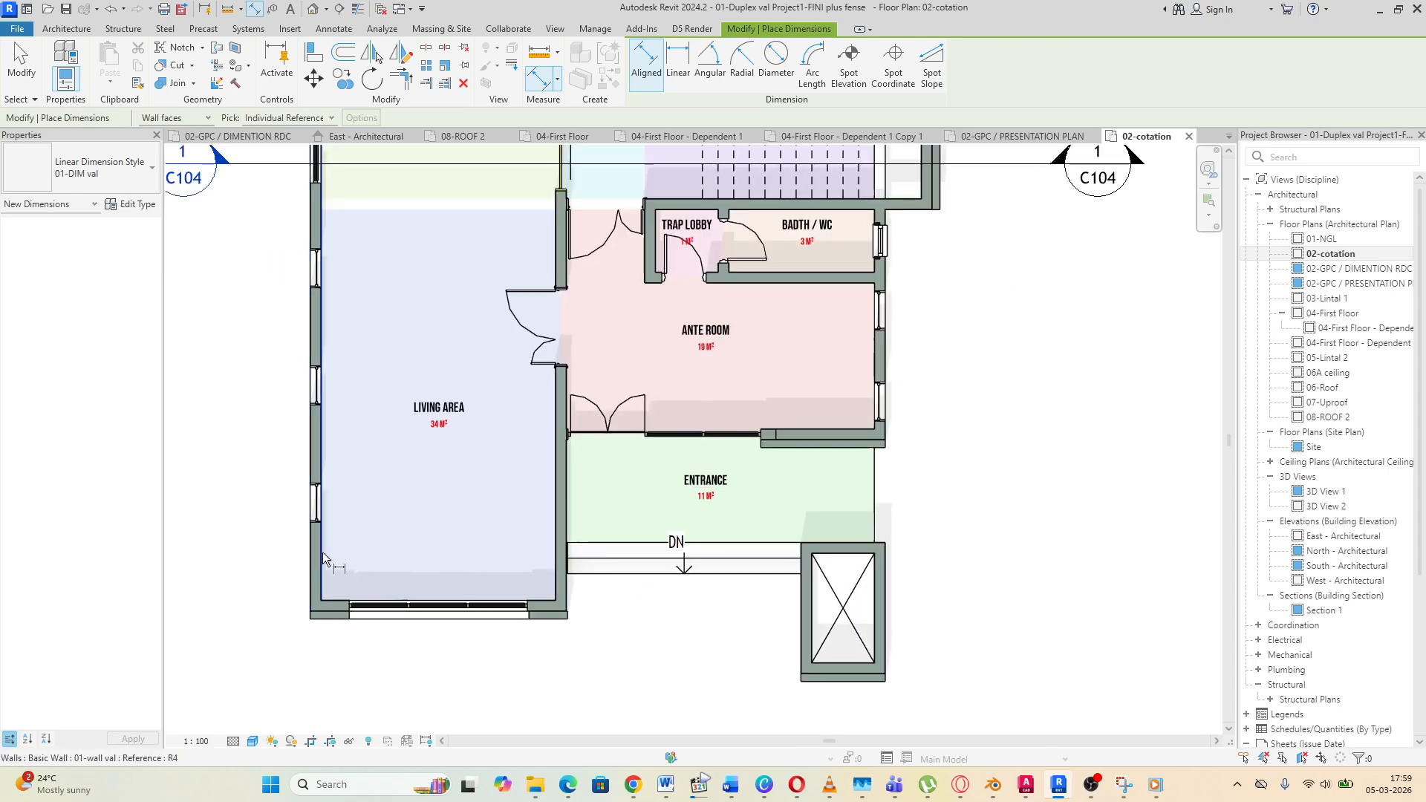
pyautogui.click(321, 551)
pyautogui.click(556, 550)
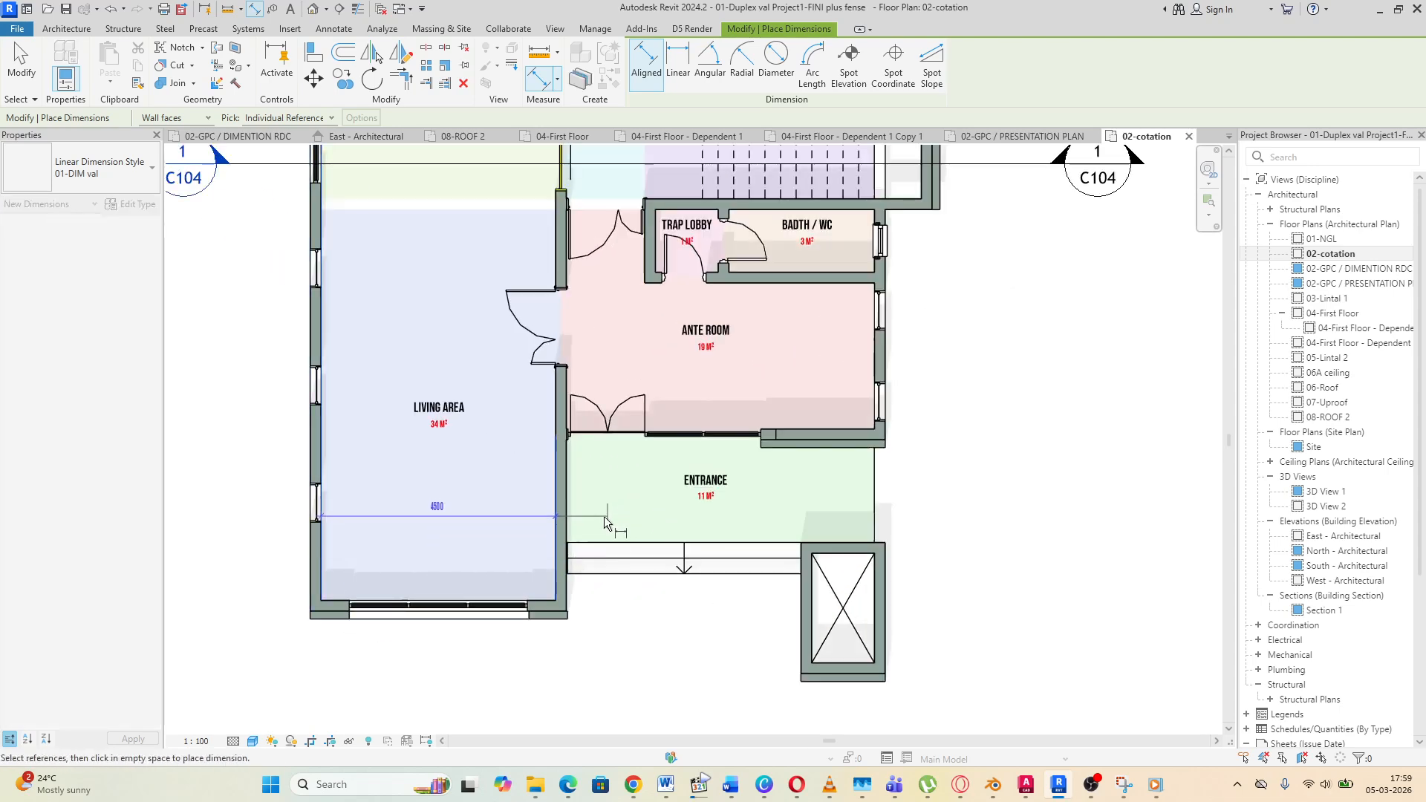
pyautogui.click(567, 534)
pyautogui.click(801, 539)
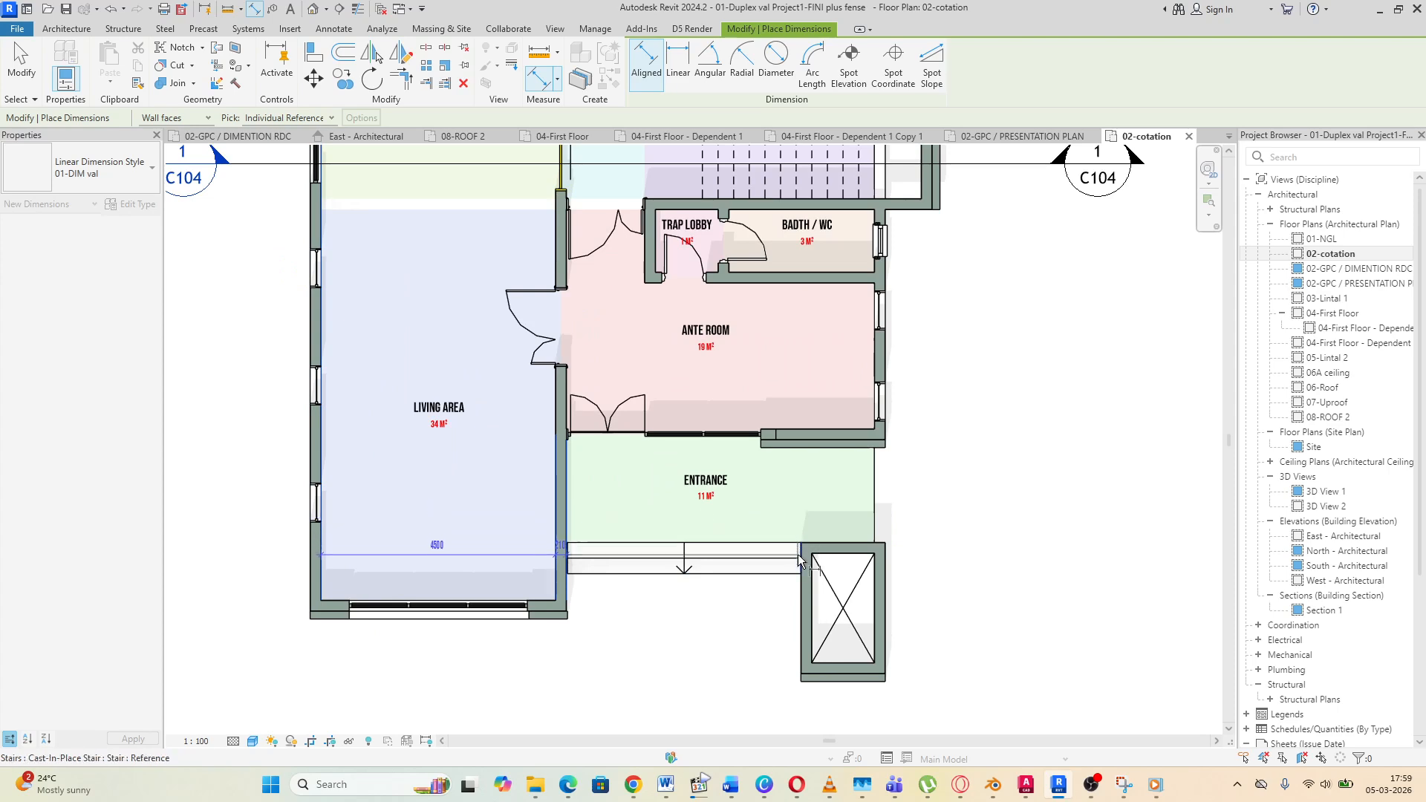
pyautogui.click(884, 560)
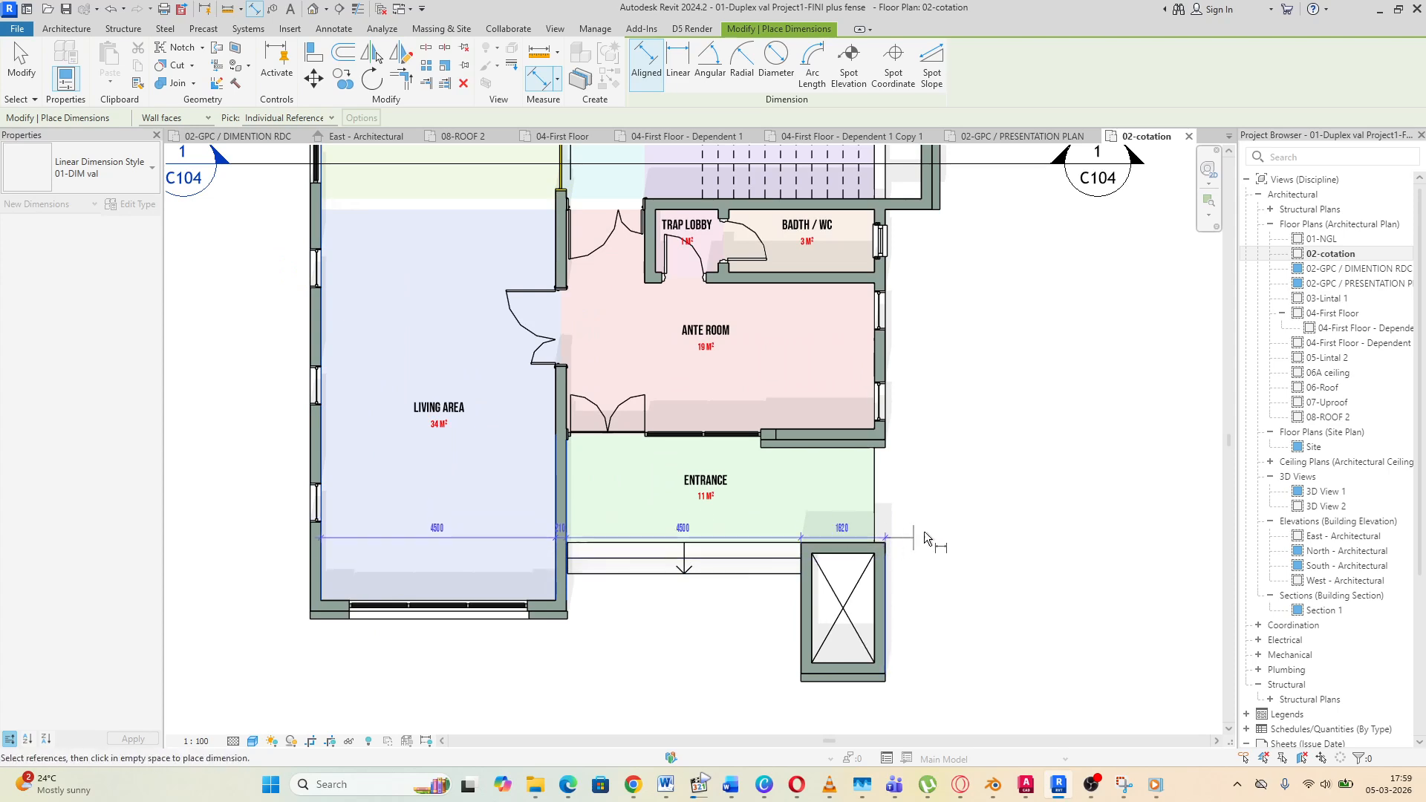
pyautogui.click(1009, 519)
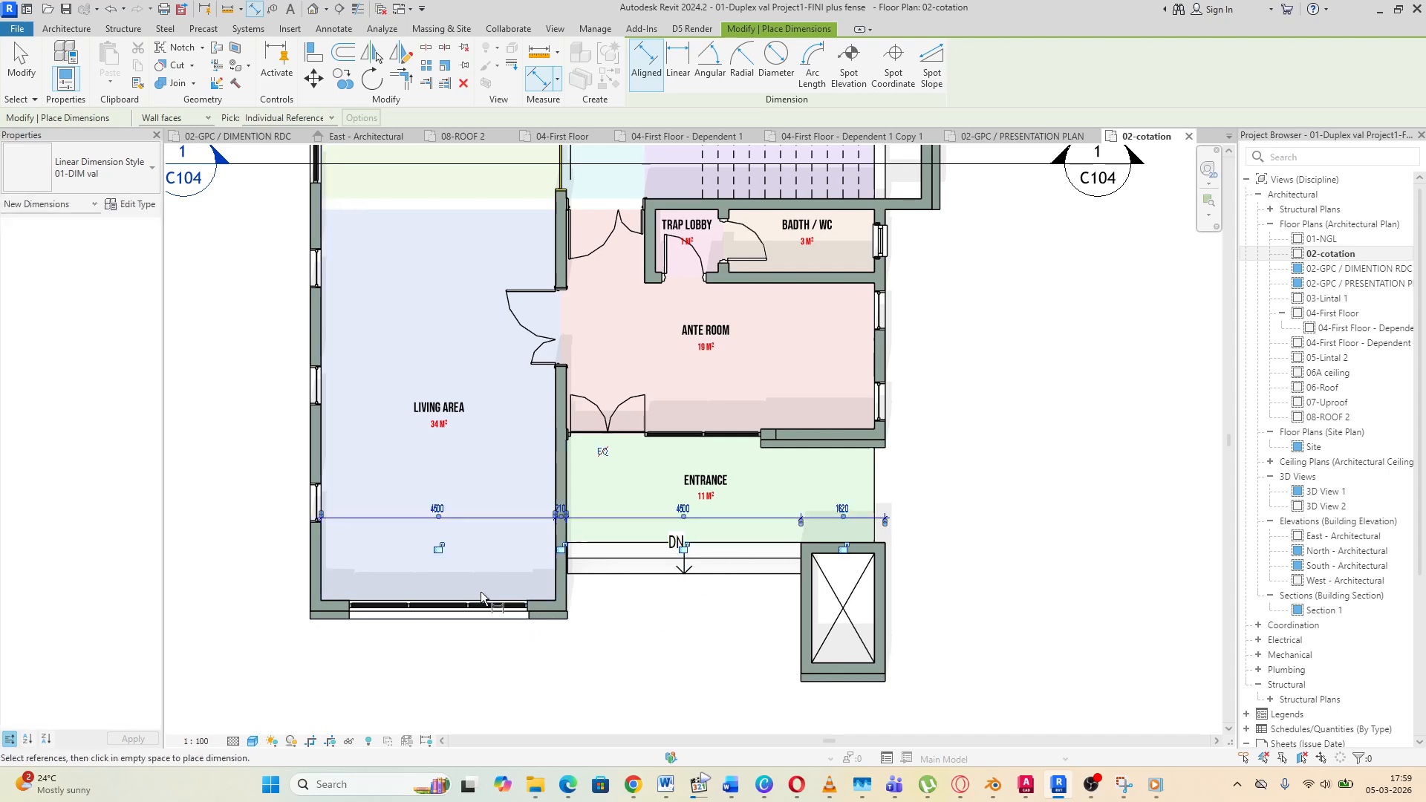
# Place a lengthwise aligned dimension from the living area's front wall through the dining room to the kitchen's terrace-side wall
pyautogui.click(345, 600)
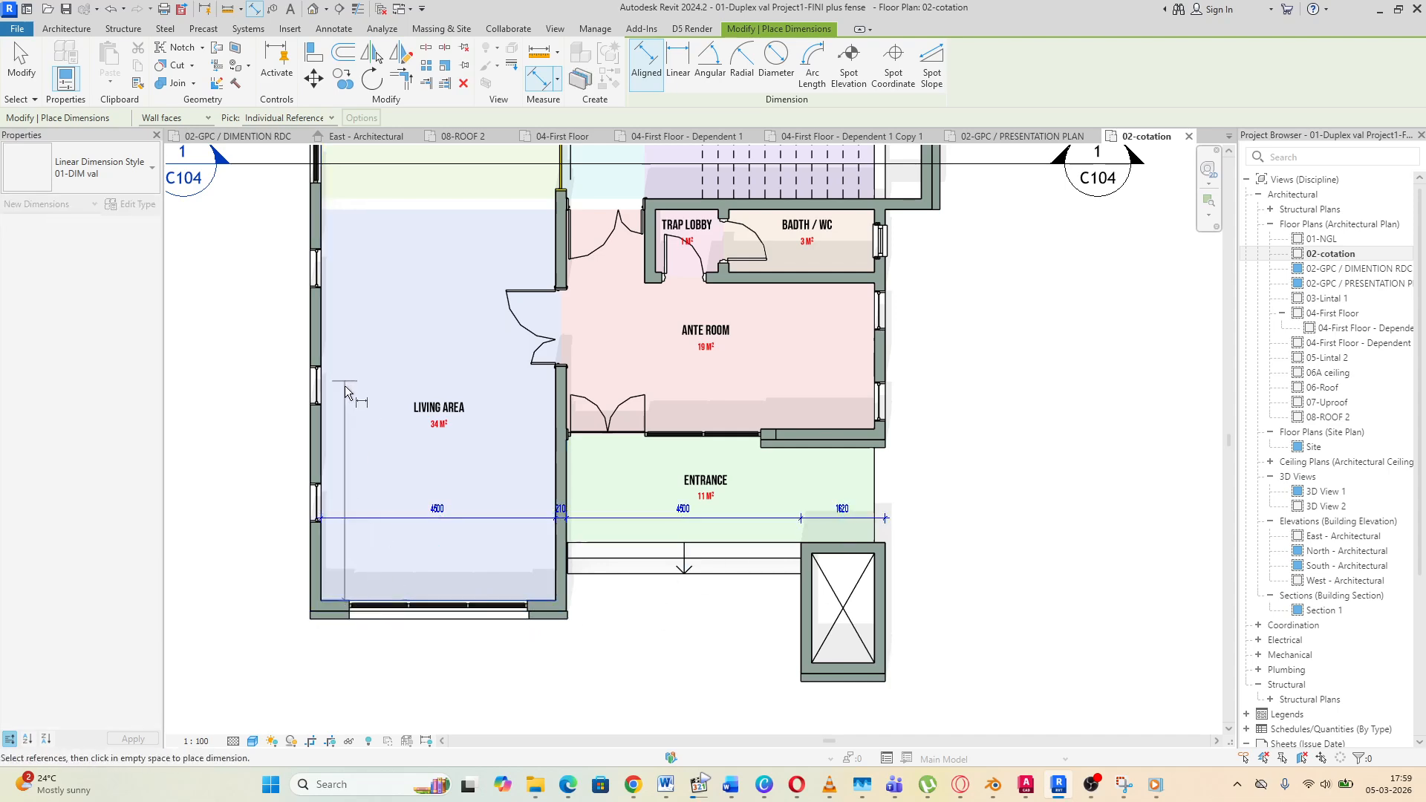
pyautogui.scroll(-4, 344, 385)
pyautogui.scroll(3, 329, 307)
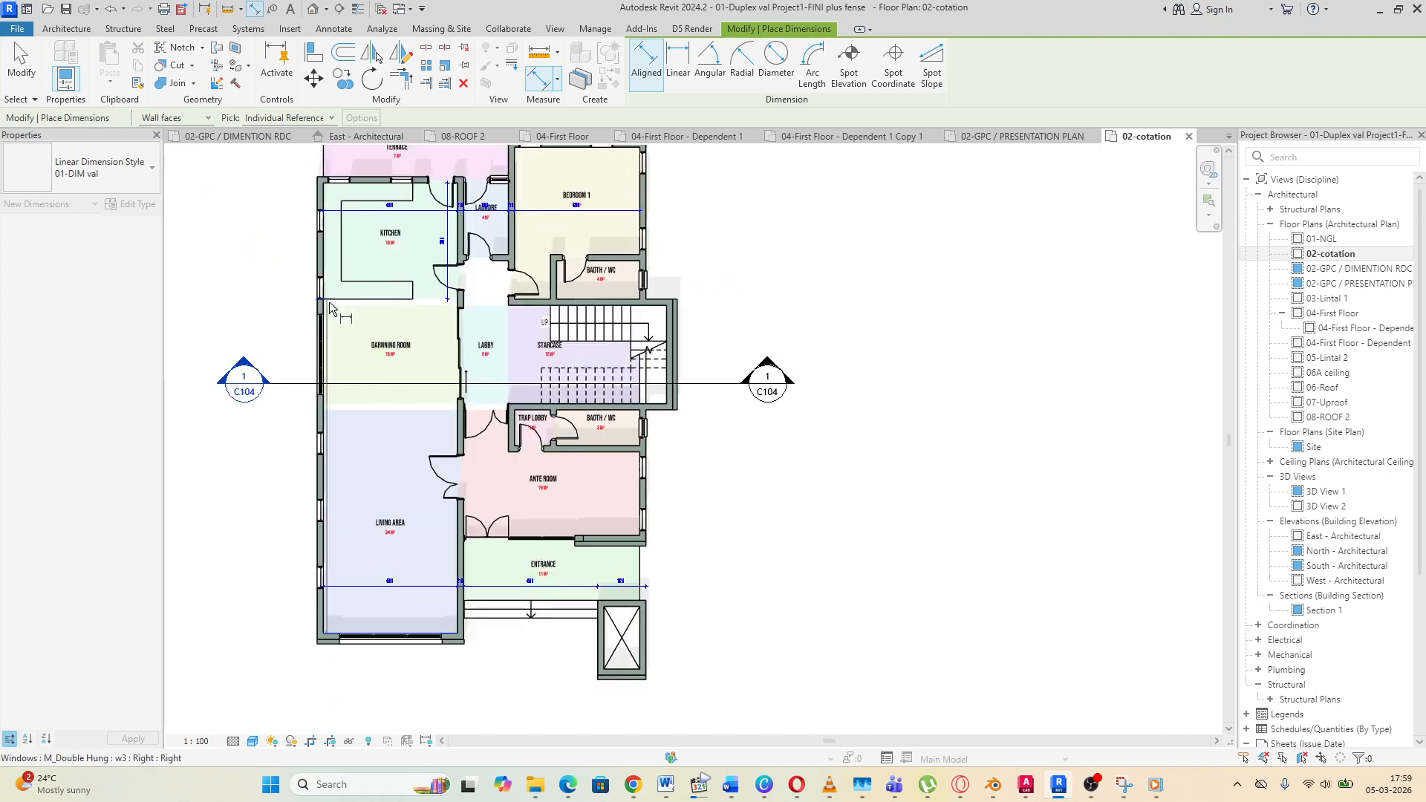
pyautogui.click(349, 169)
pyautogui.scroll(3, 465, 505)
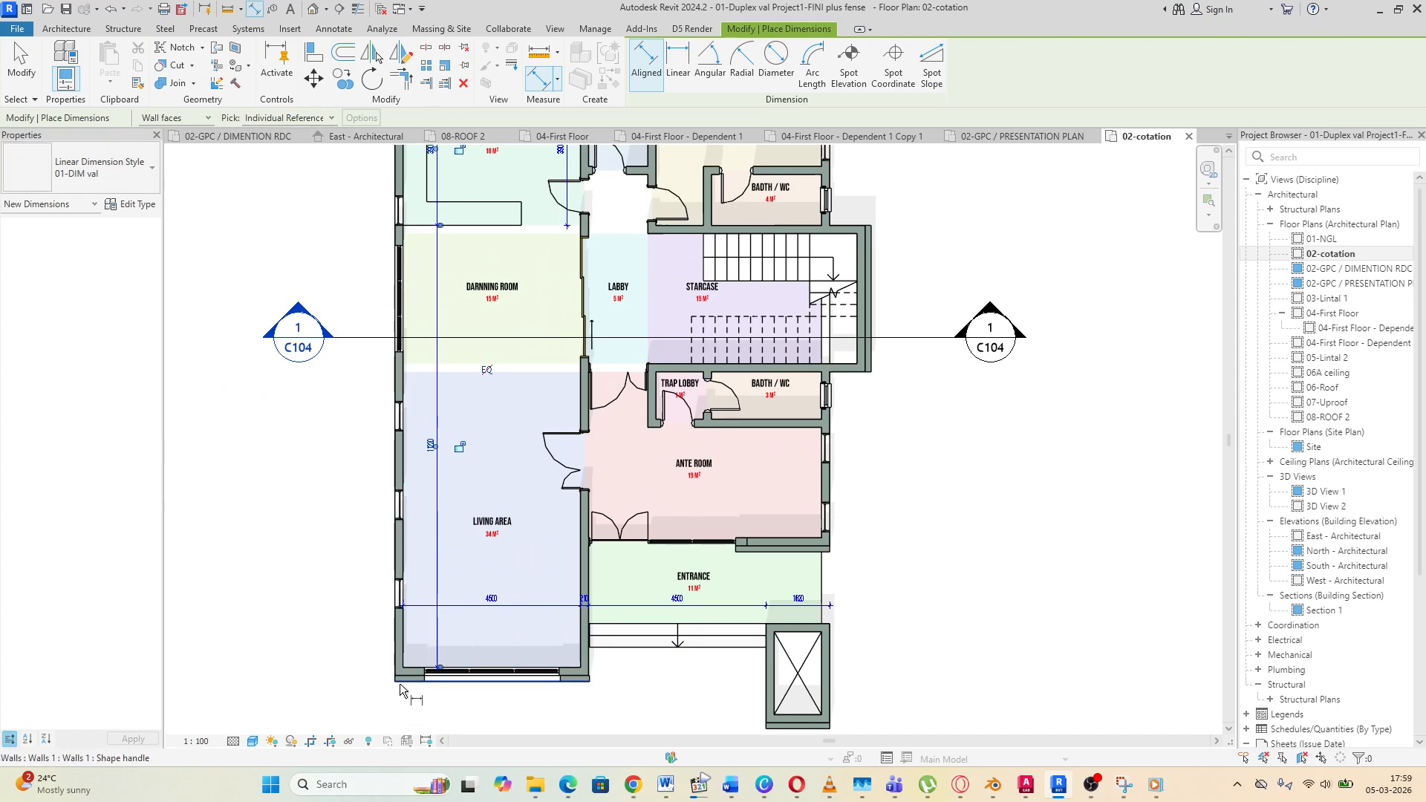
# Start a continuous aligned dimension along the living area's outer window wall, referencing the front corner and both edges of each window
pyautogui.scroll(2, 399, 615)
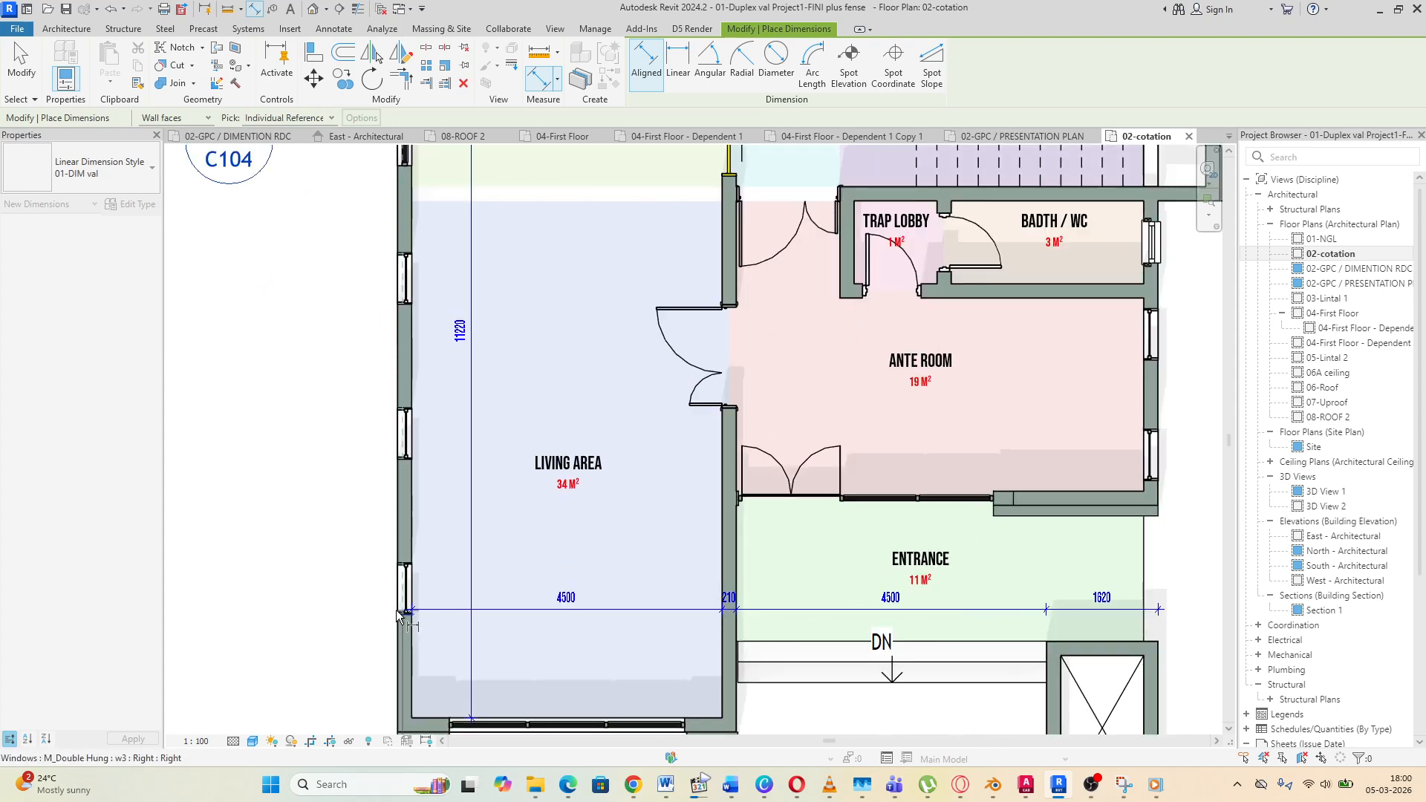
pyautogui.click(399, 615)
pyautogui.click(405, 562)
pyautogui.click(405, 458)
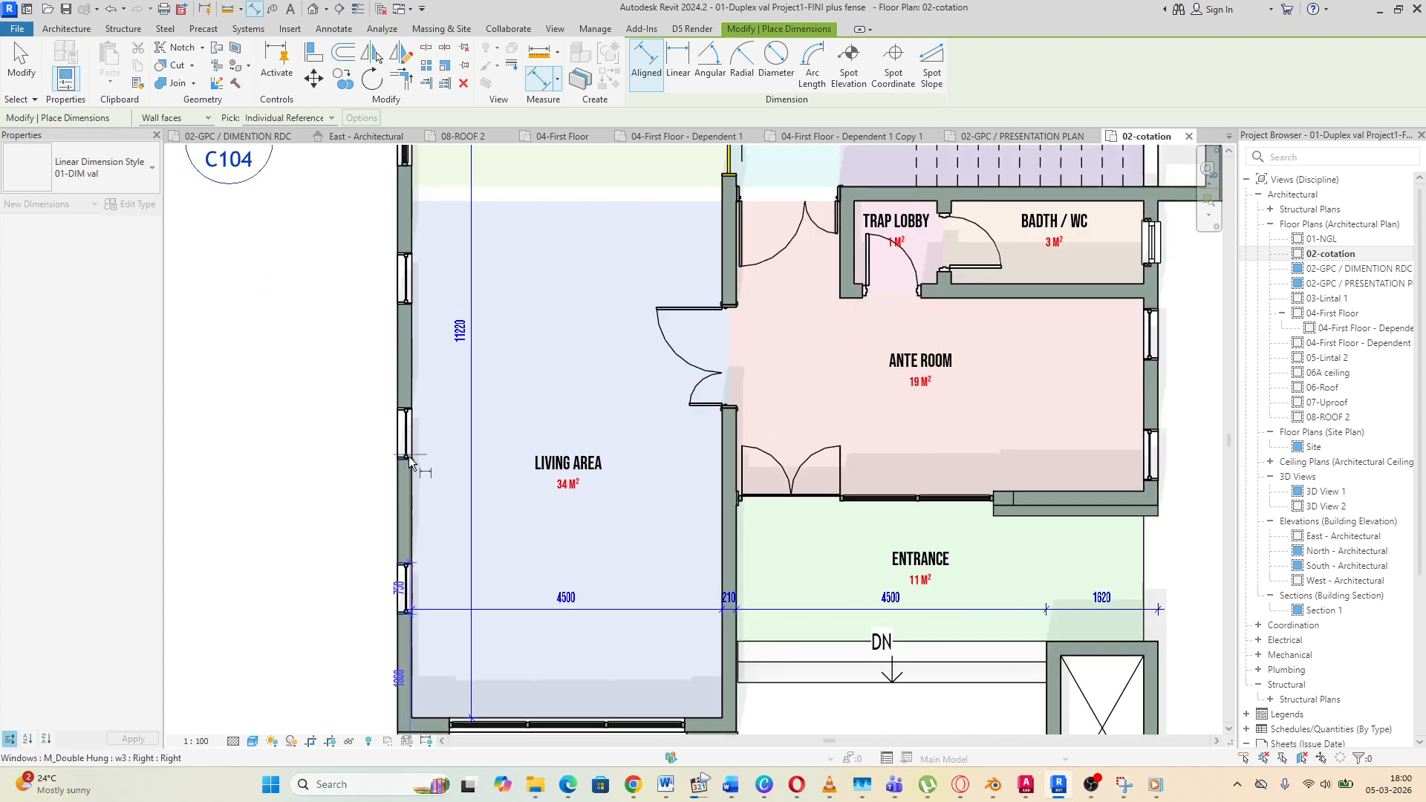
pyautogui.click(409, 409)
pyautogui.click(406, 304)
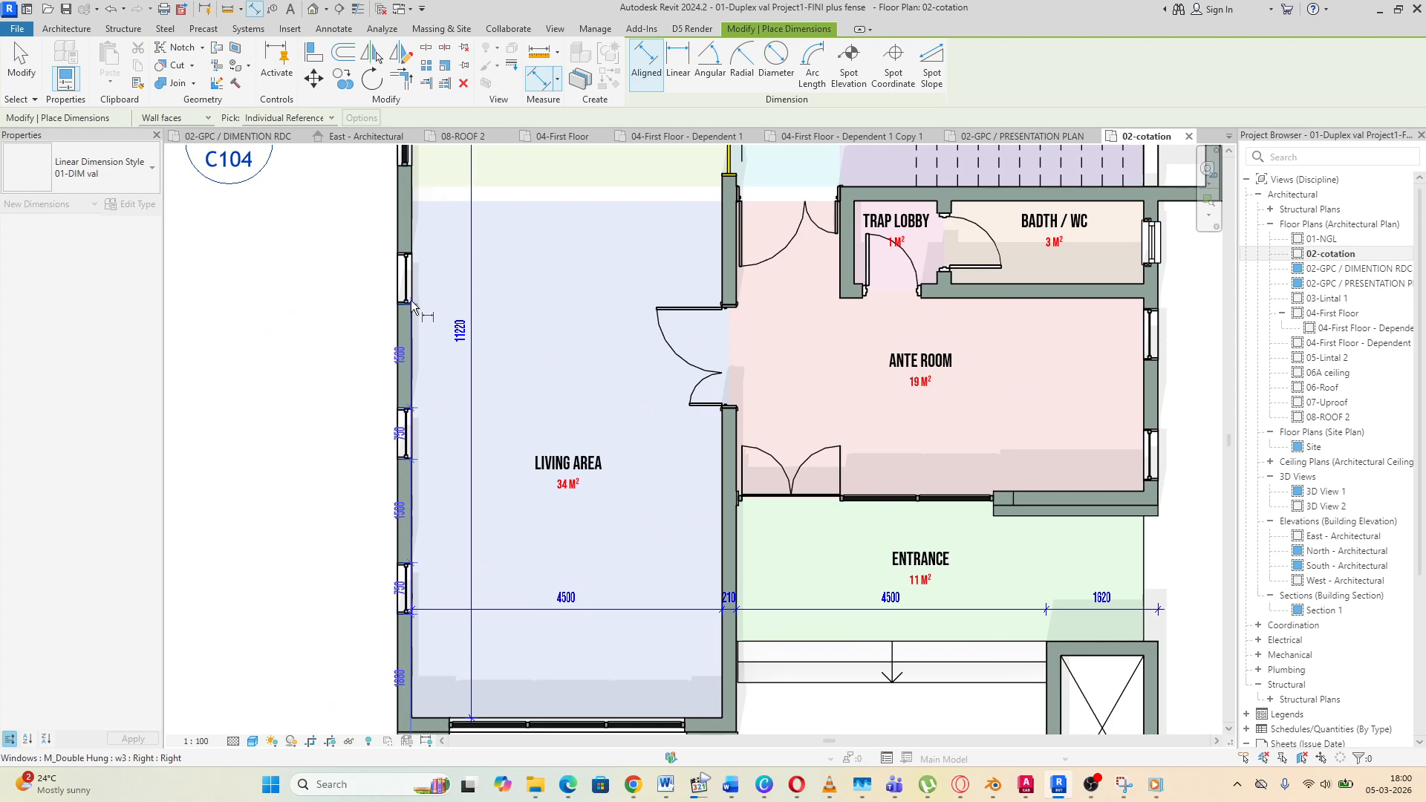
pyautogui.click(406, 256)
pyautogui.scroll(-3, 371, 299)
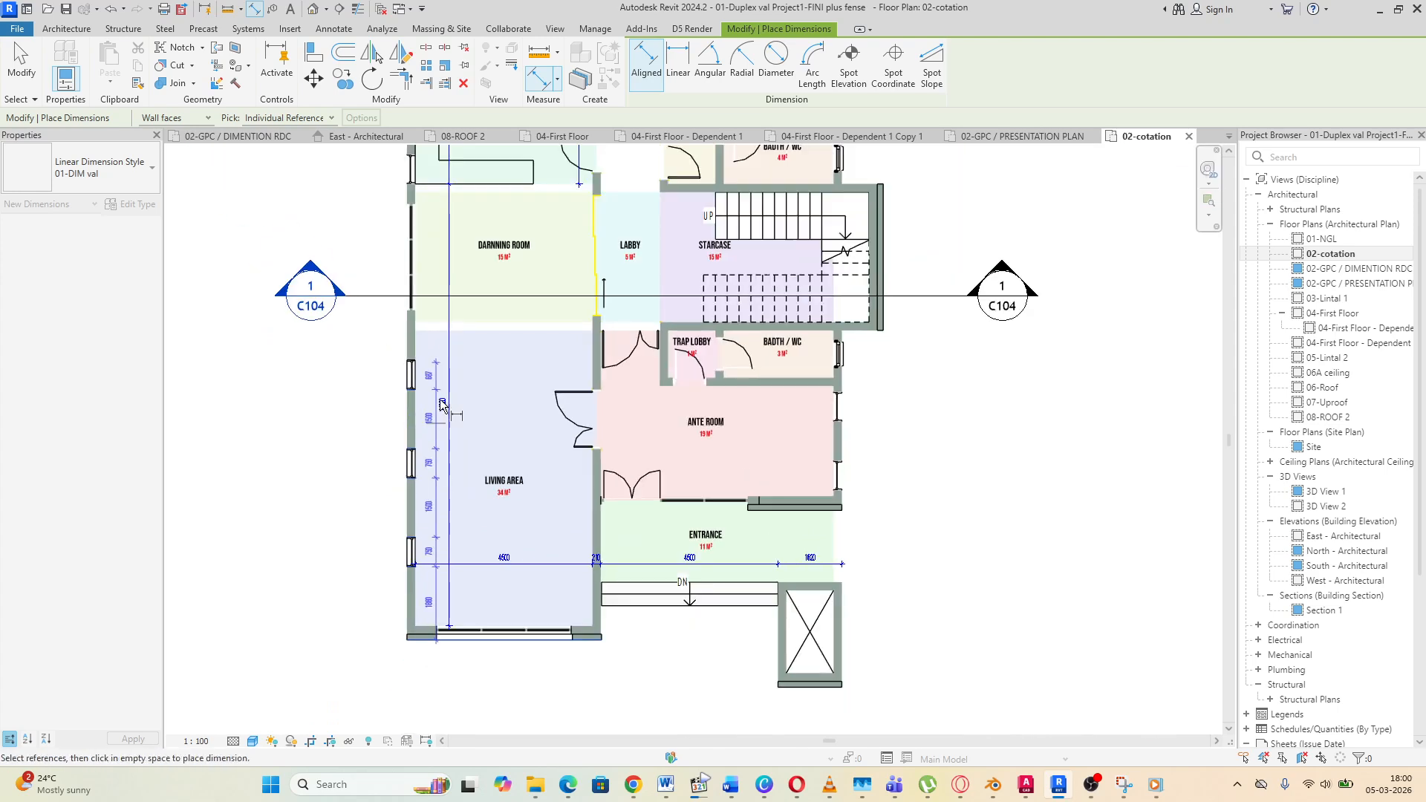
# Extend the dimension string past the dining room's curtain wall and the kitchen windows to the terrace-side corner, placing it outside the house
pyautogui.scroll(2, 367, 303)
pyautogui.scroll(2, 371, 302)
pyautogui.scroll(-4, 381, 301)
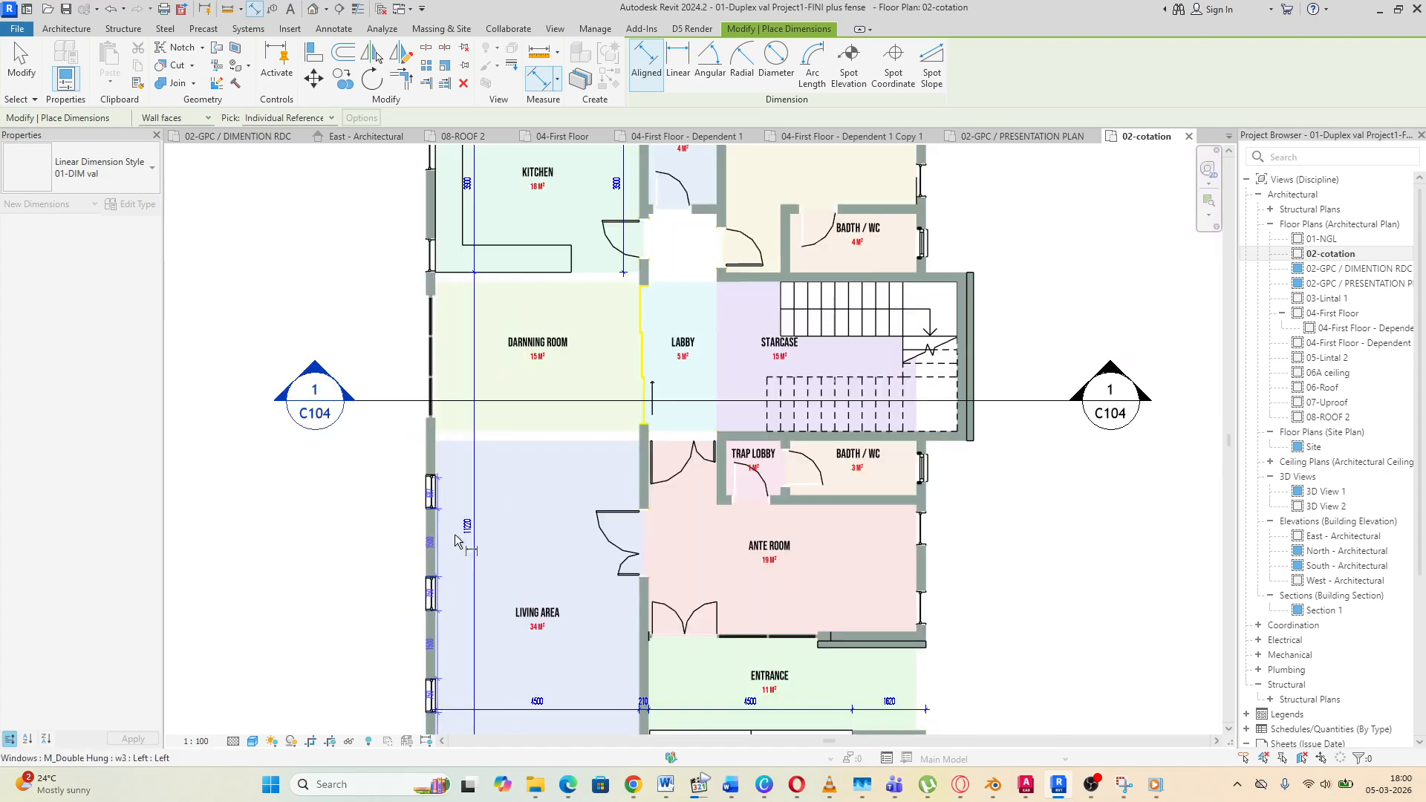
pyautogui.scroll(5, 431, 348)
pyautogui.click(422, 513)
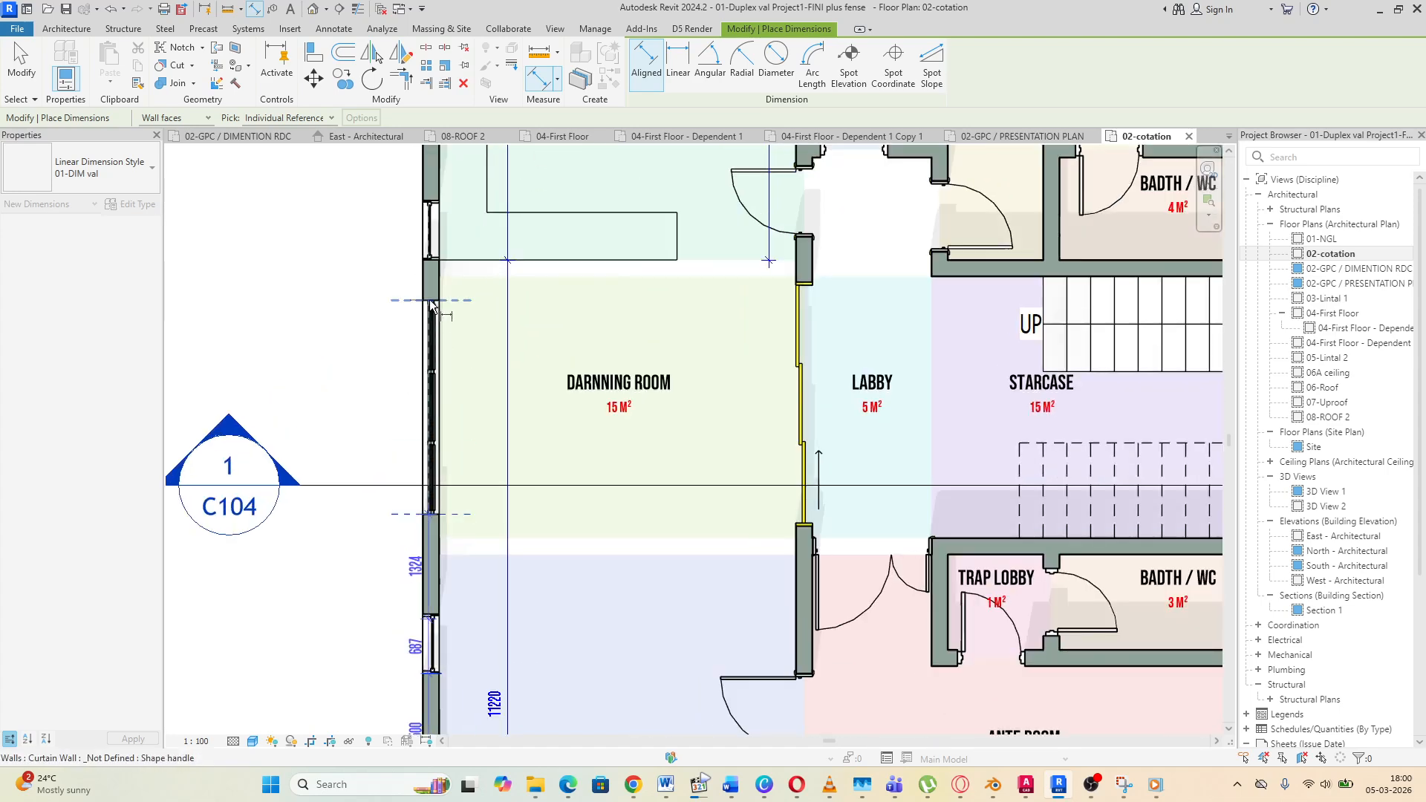
pyautogui.click(427, 300)
pyautogui.click(427, 260)
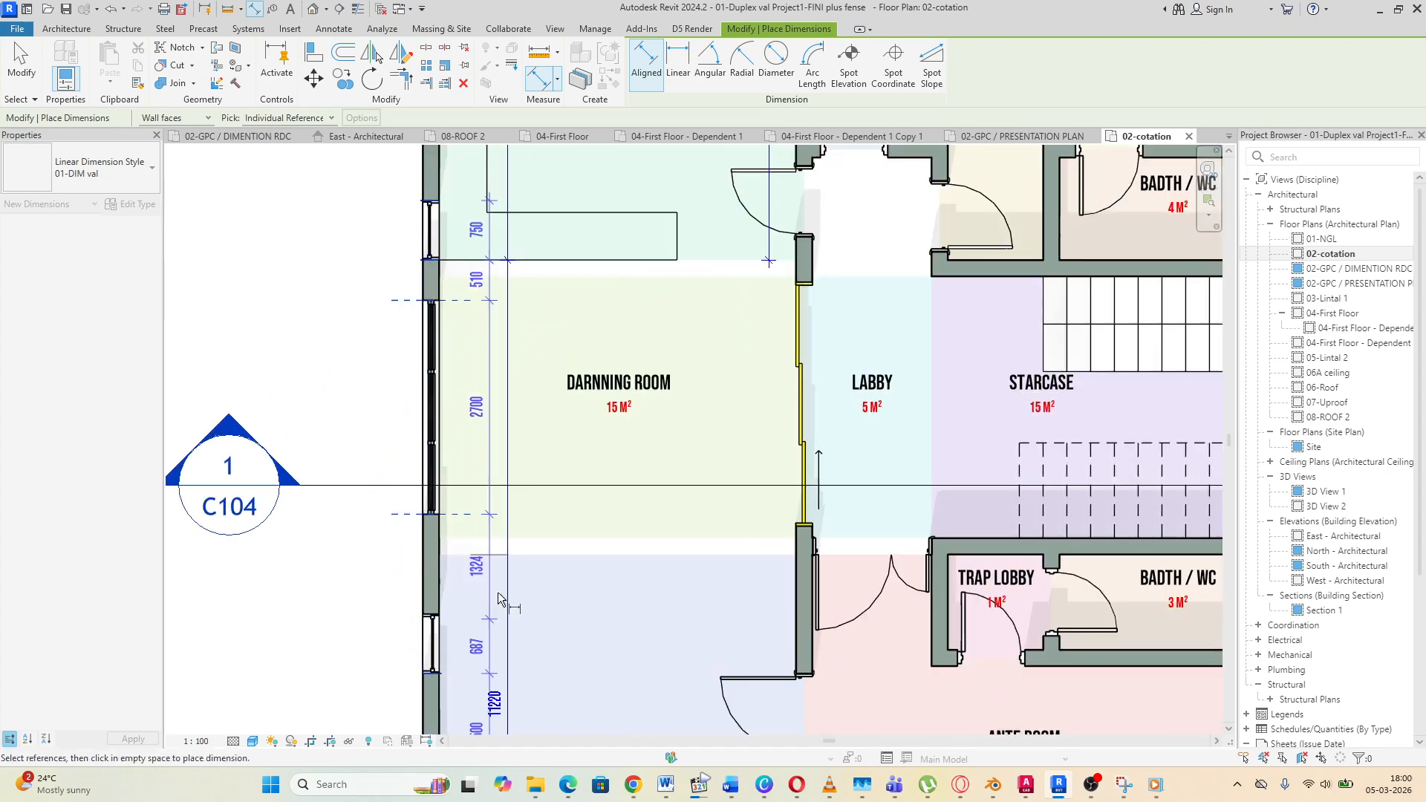
pyautogui.scroll(-4, 445, 334)
pyautogui.scroll(3, 481, 377)
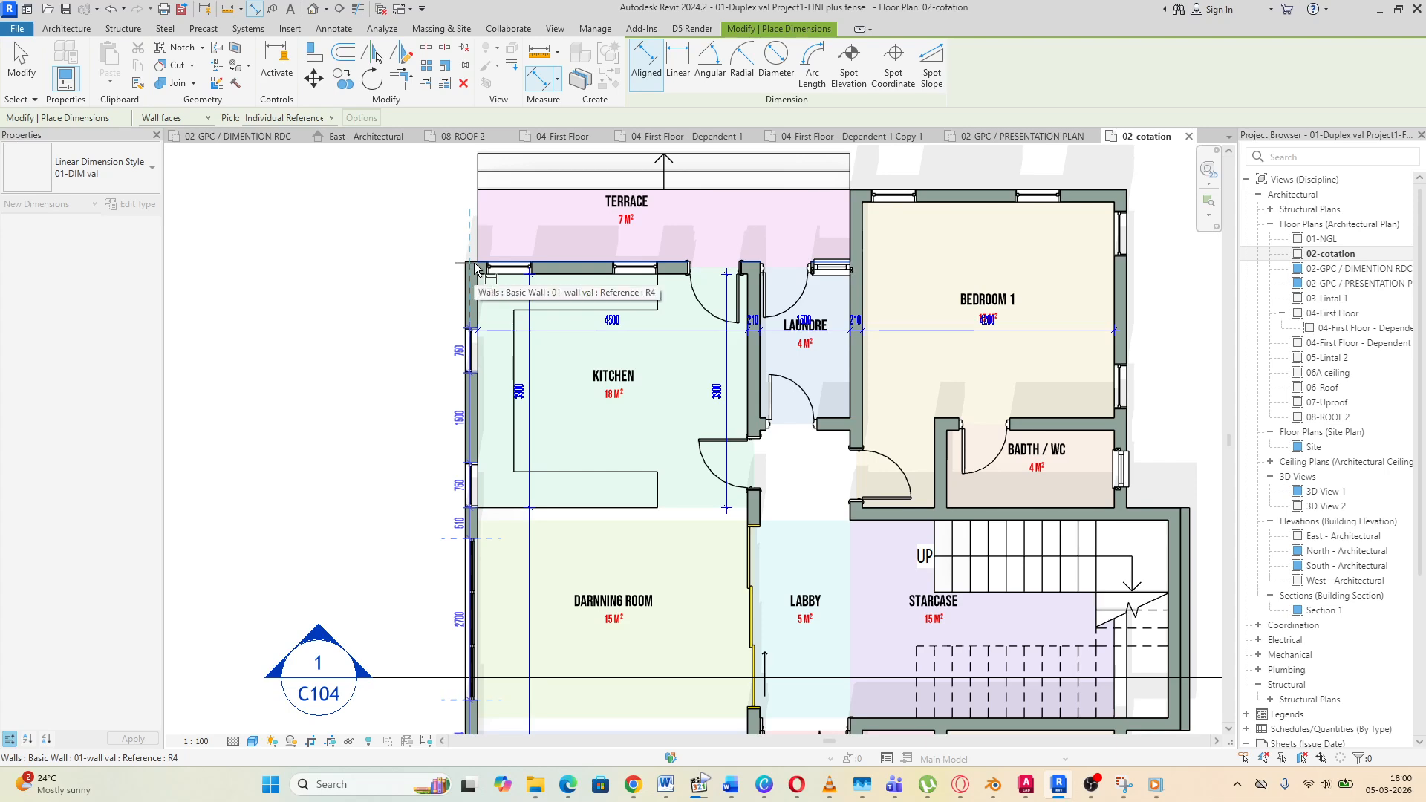
pyautogui.scroll(-2, 424, 308)
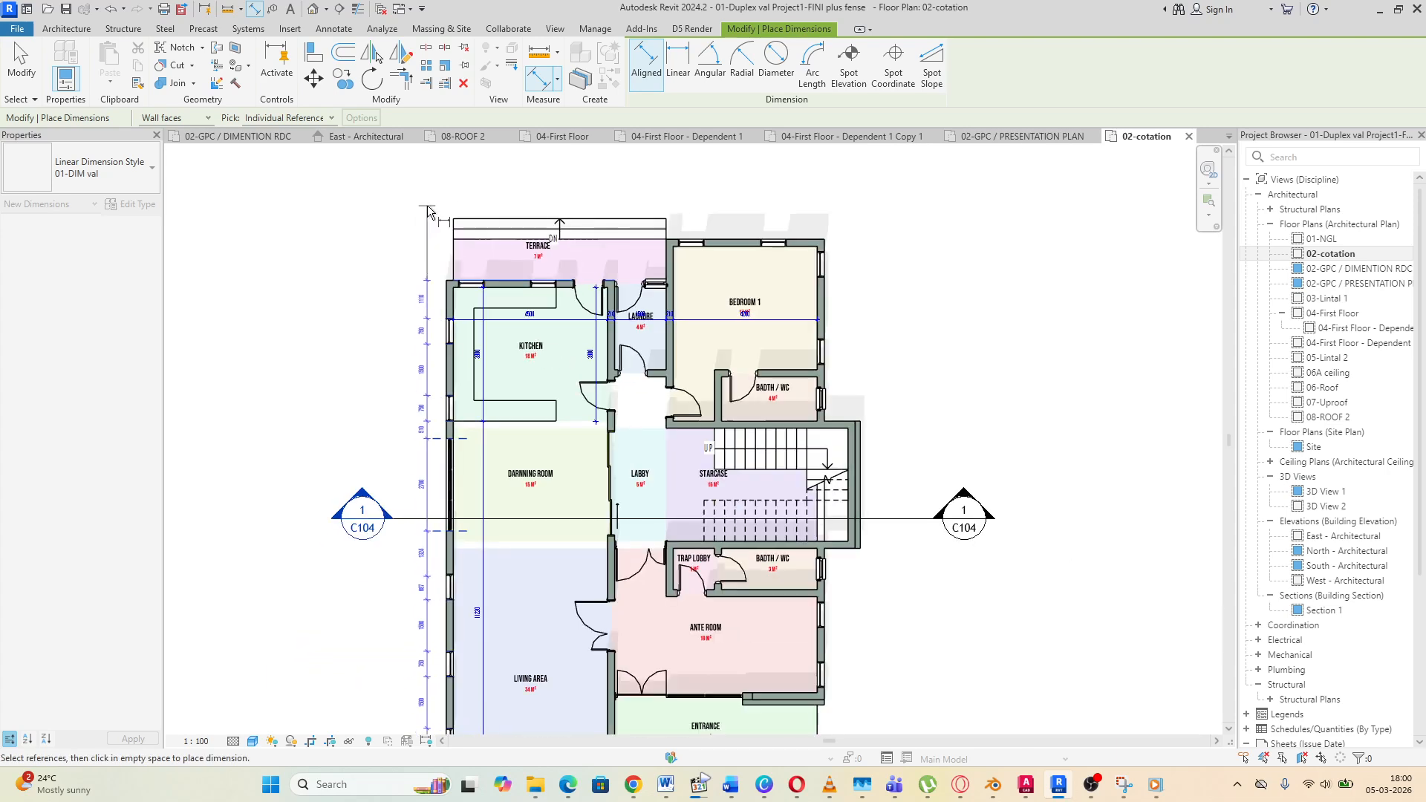
pyautogui.click(420, 217)
# Place an overall aligned dimension from the living area's front corner to the kitchen's terrace-side corner, outside the window dimension string
pyautogui.scroll(-1, 533, 249)
pyautogui.scroll(-1, 533, 245)
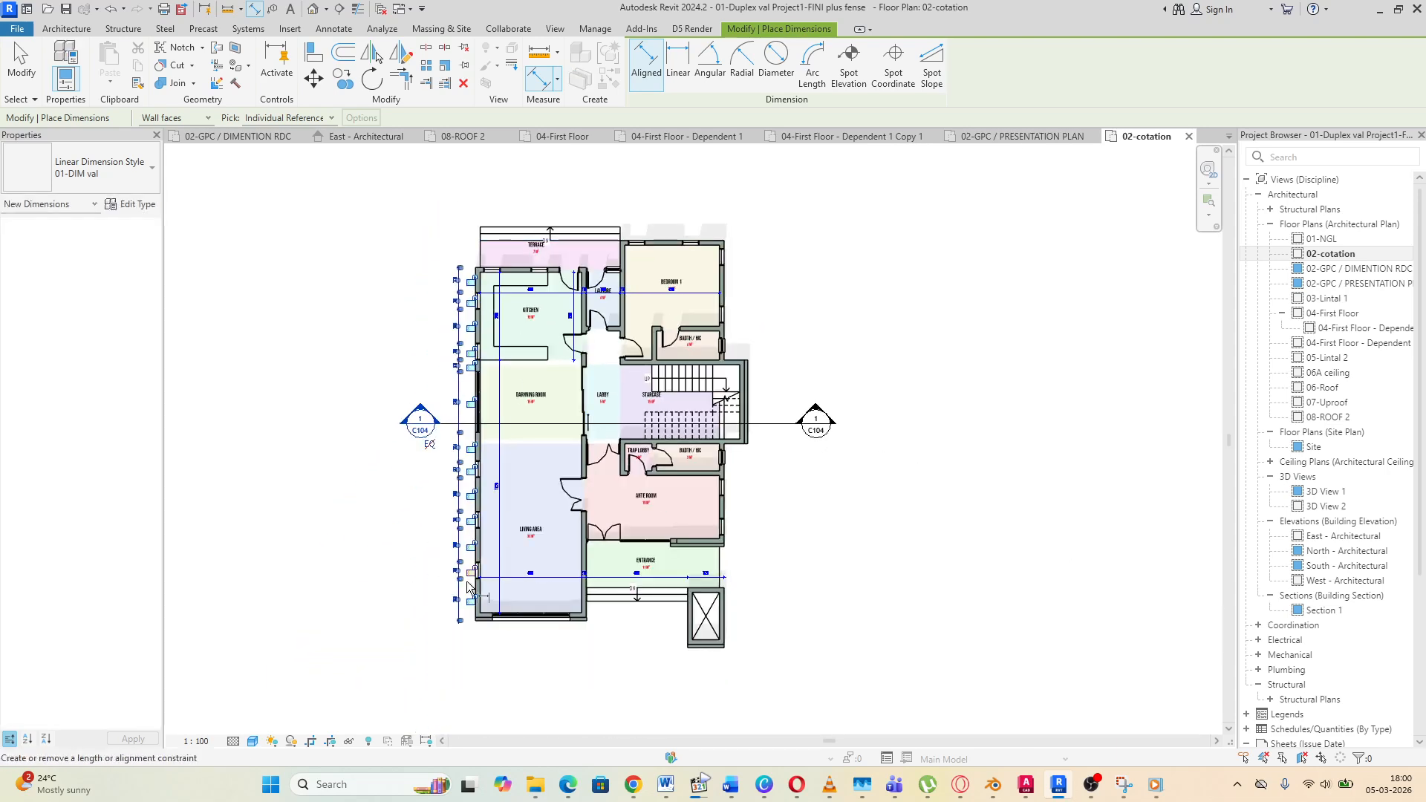
pyautogui.scroll(2, 462, 631)
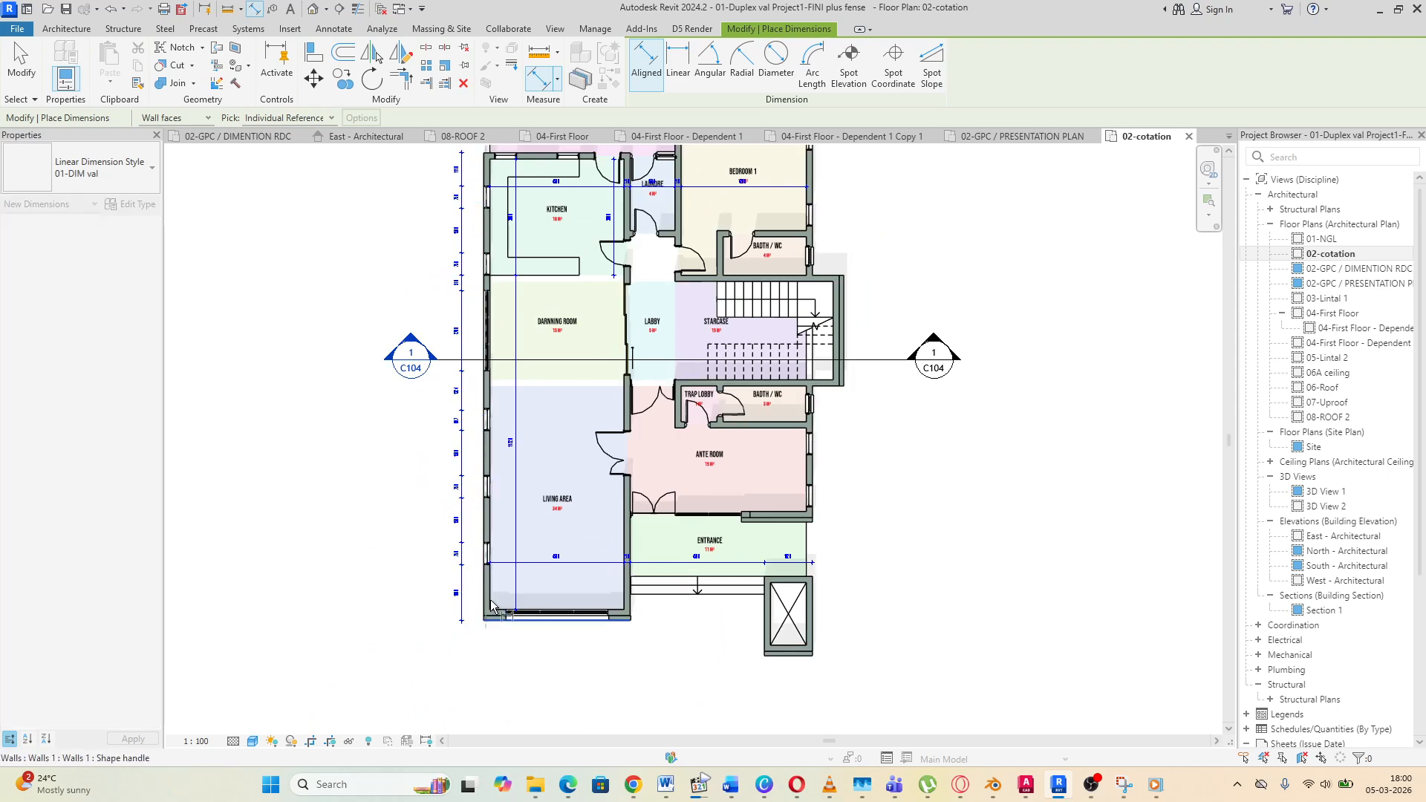
pyautogui.scroll(-2, 496, 626)
pyautogui.scroll(3, 471, 386)
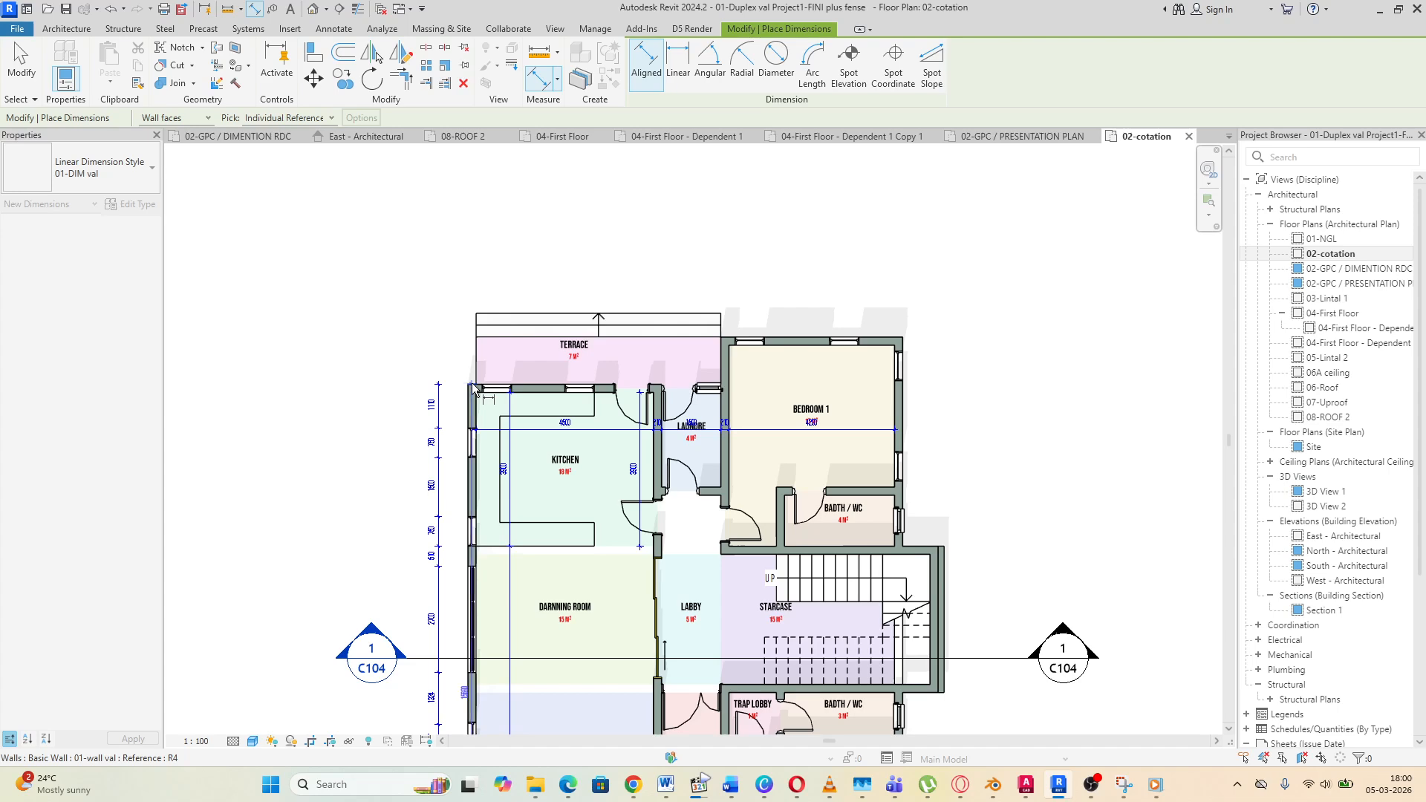
pyautogui.click(472, 387)
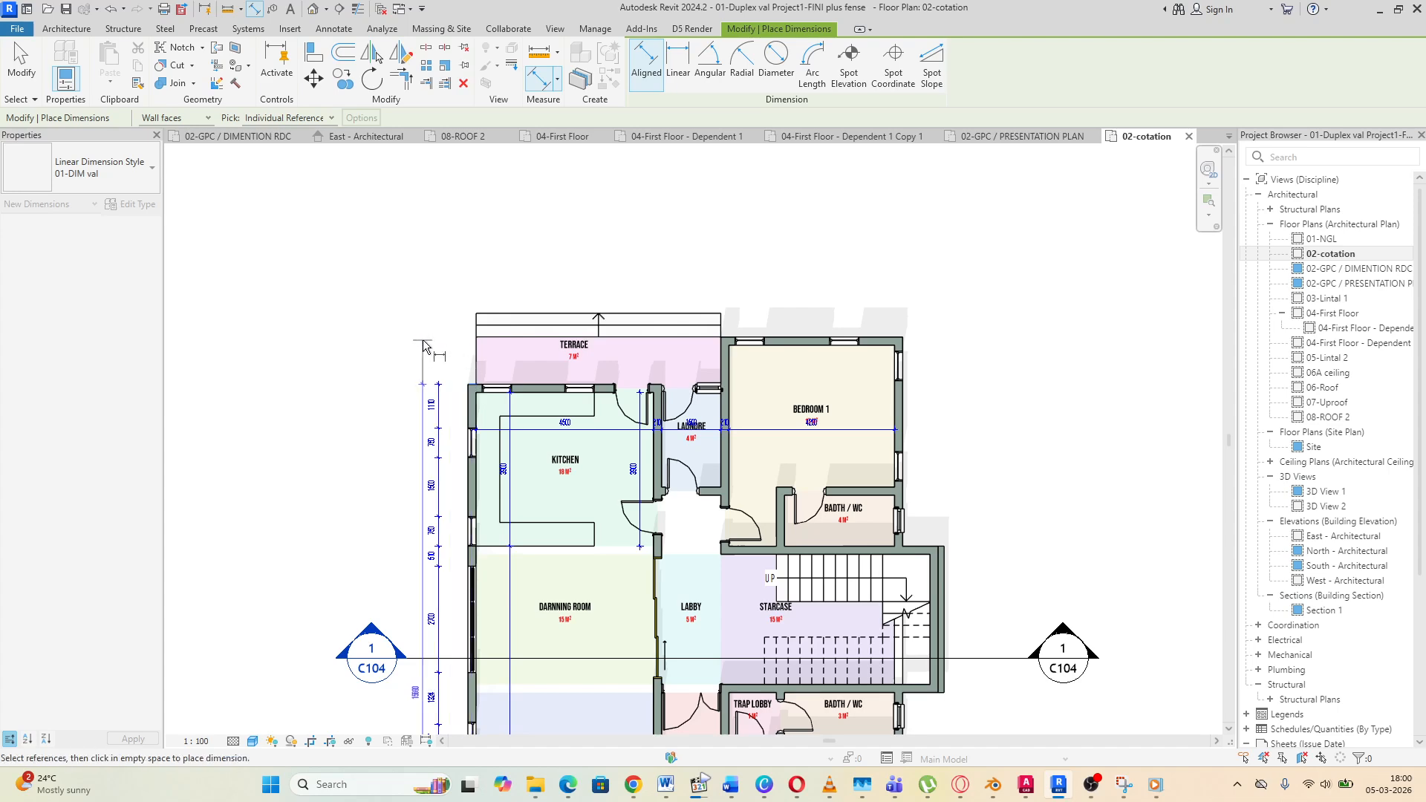
pyautogui.click(423, 344)
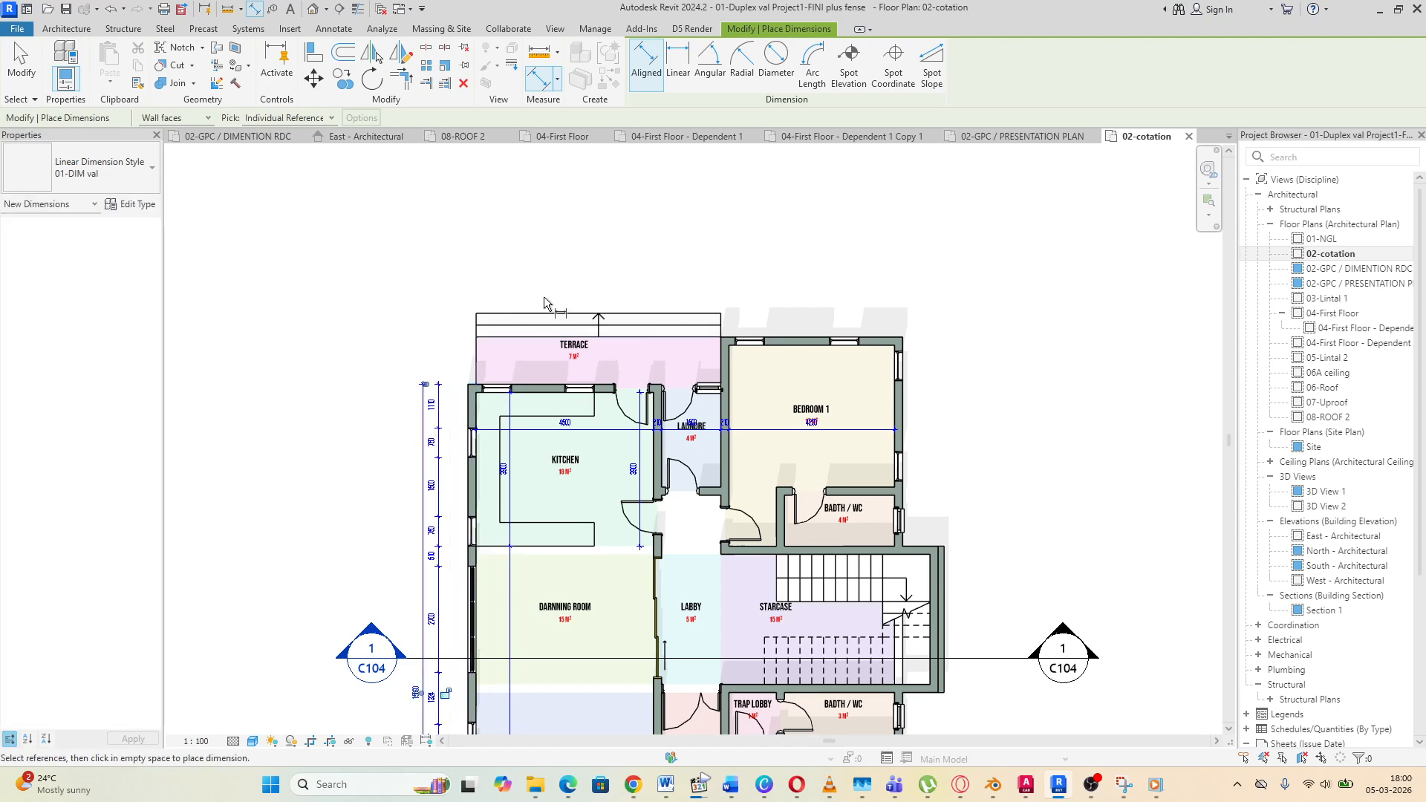
# Place an aligned dimension from the kitchen's outer wall to the terrace steps' outer edge, in line with the window dimension string
pyautogui.scroll(2, 544, 302)
pyautogui.click(423, 455)
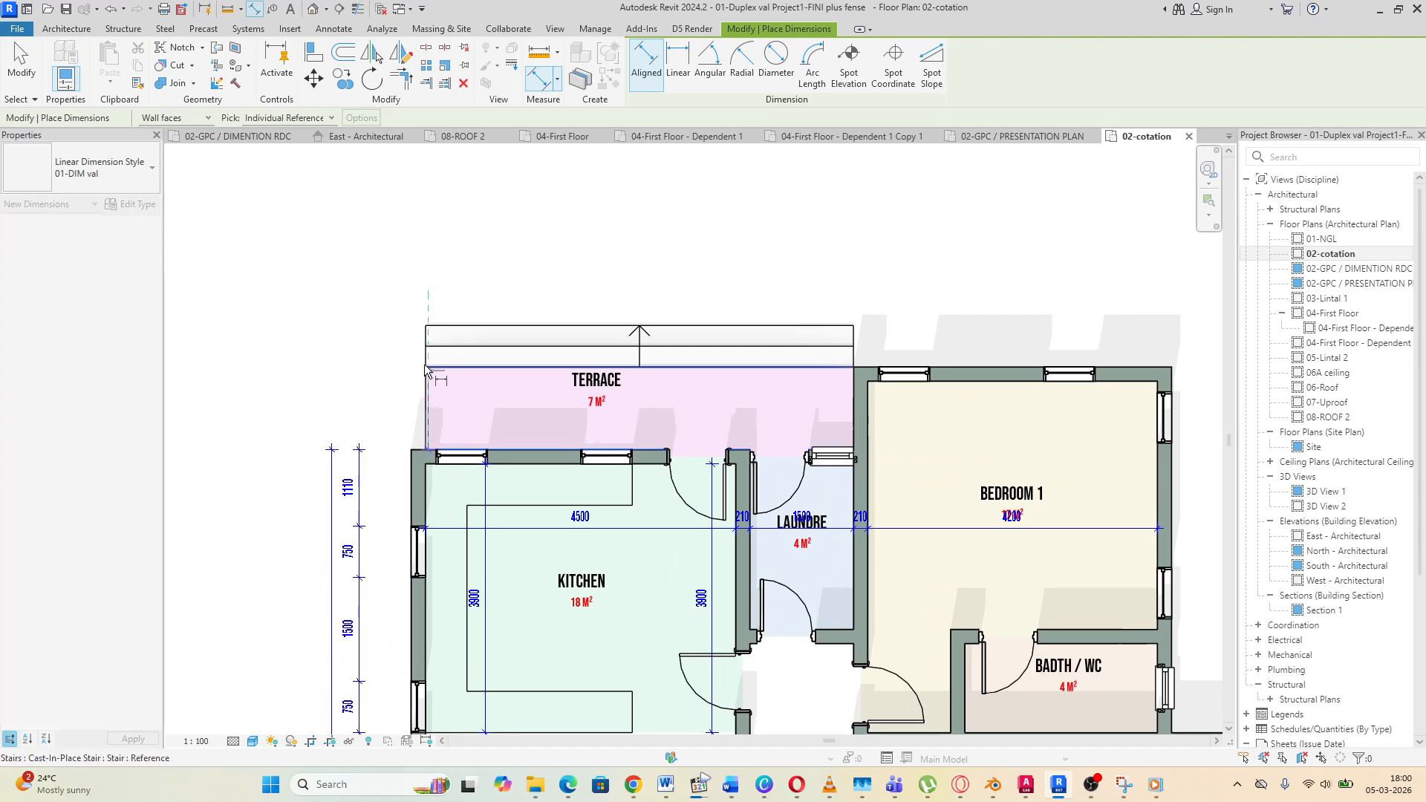
pyautogui.click(438, 327)
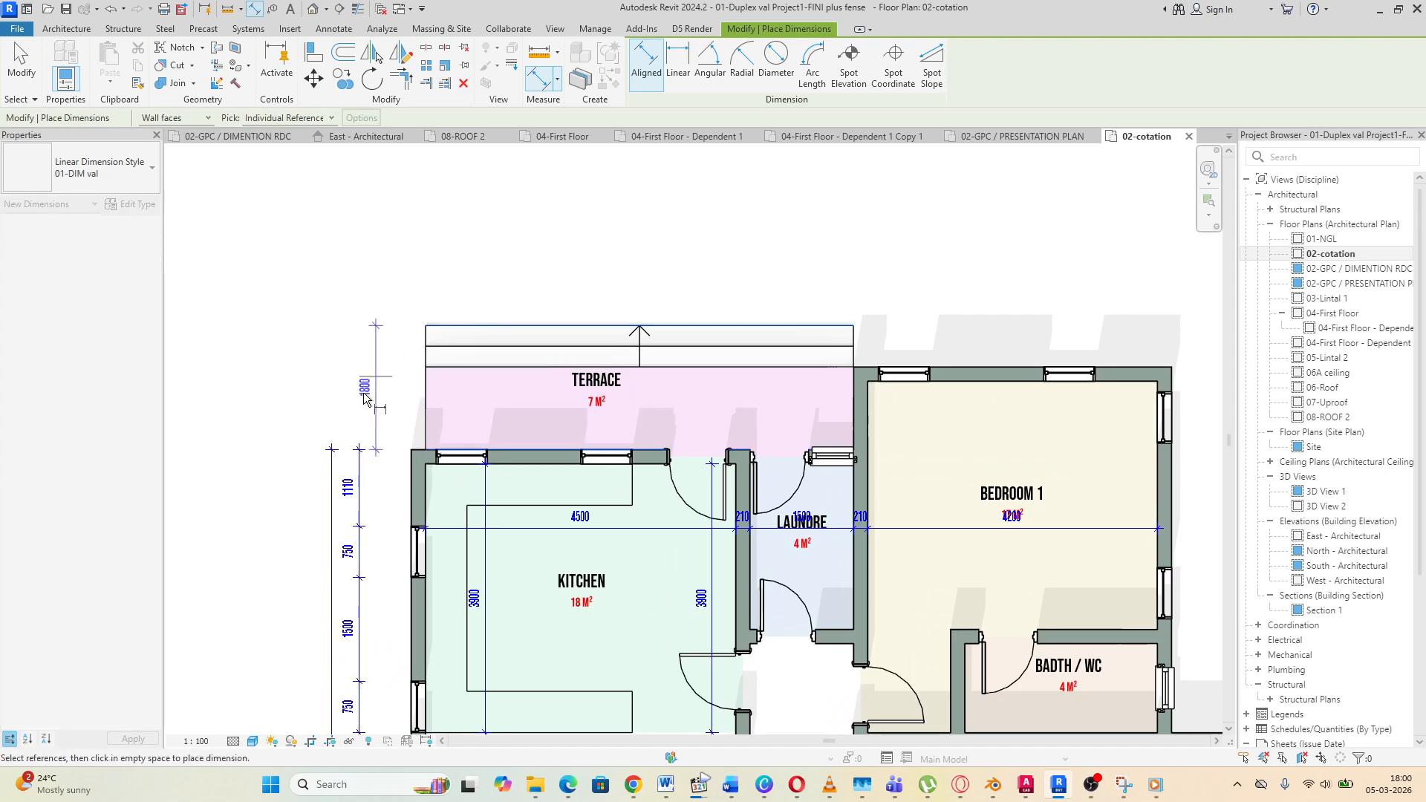
pyautogui.click(355, 446)
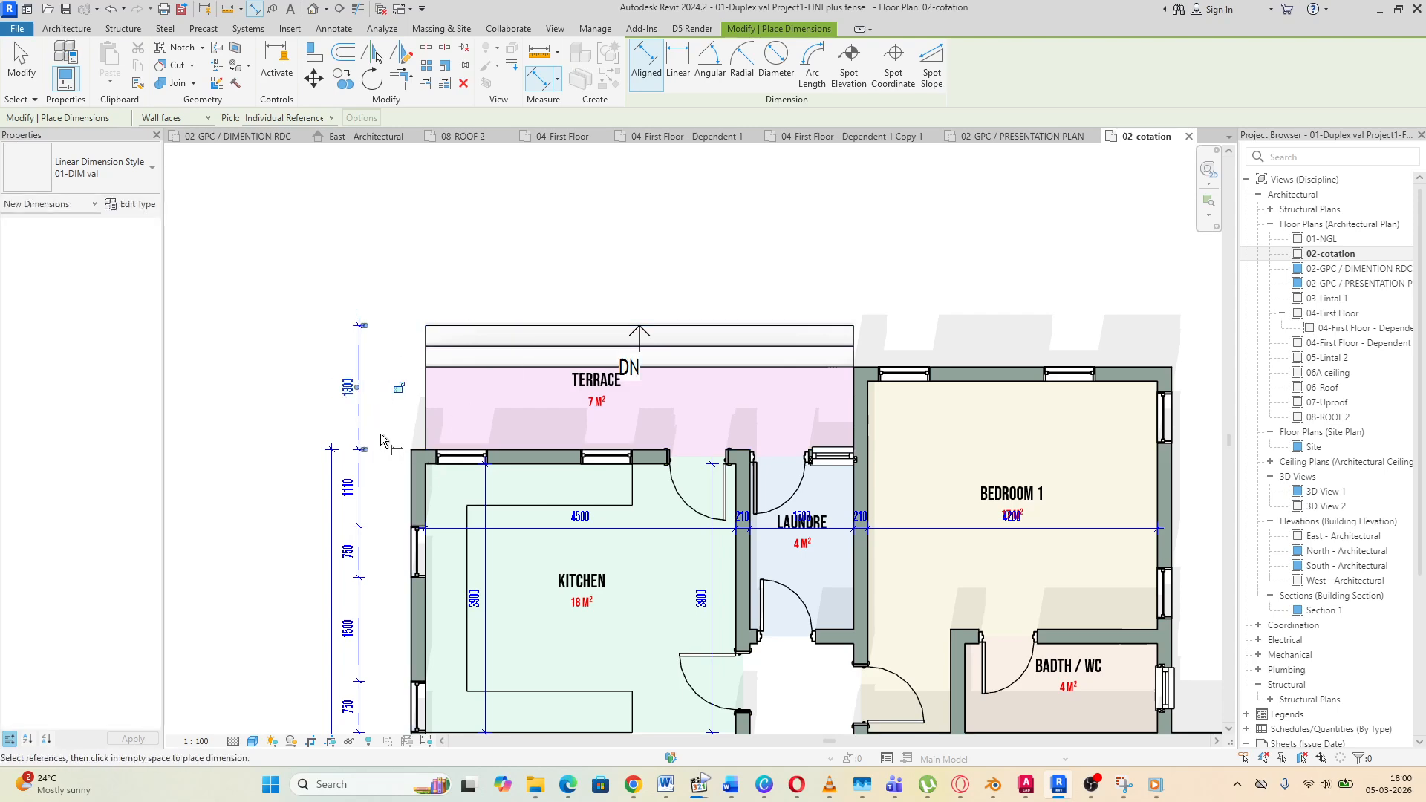
# Start a continuous aligned dimension across the living area's front facade, referencing the outer wall corner and both edges of the curtain wall
pyautogui.scroll(-6, 621, 355)
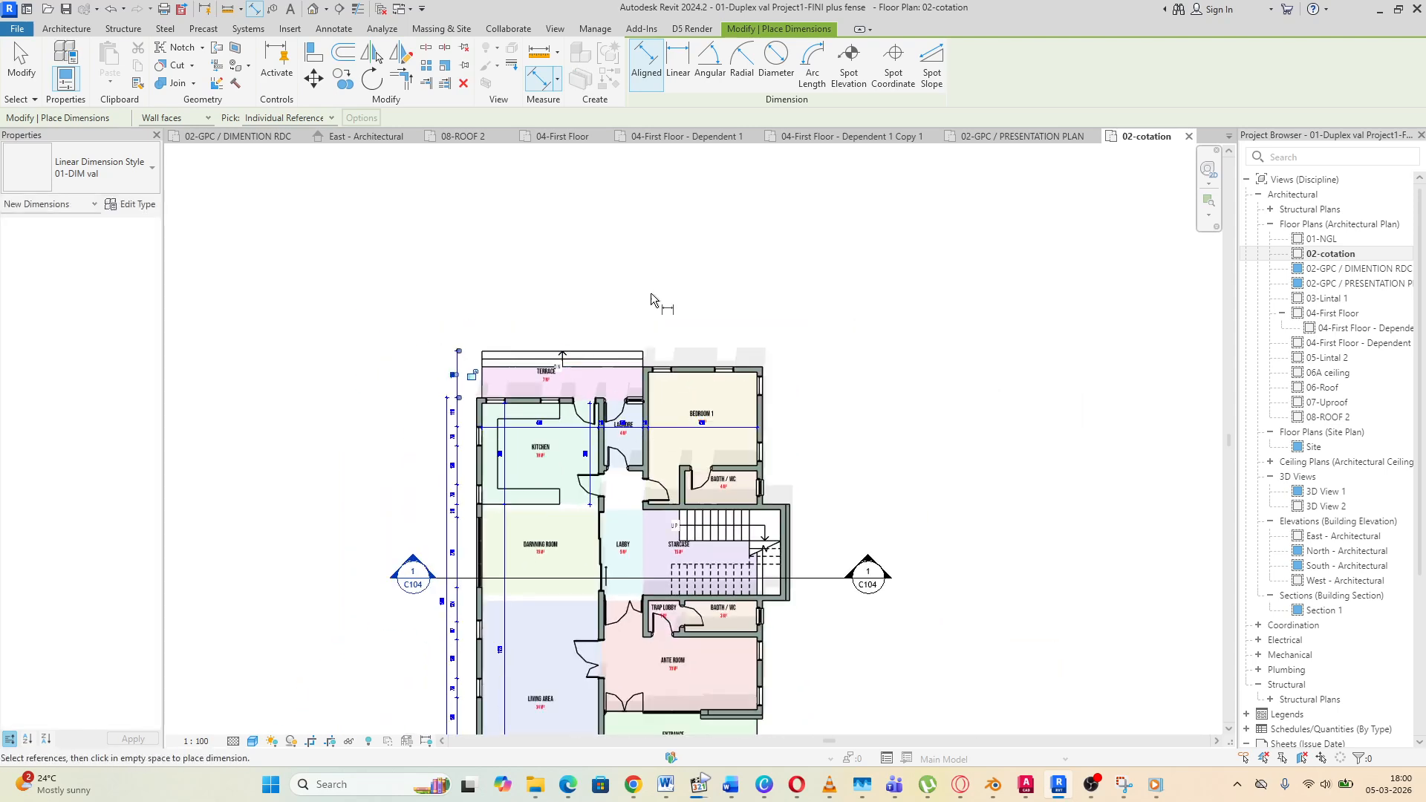
pyautogui.scroll(8, 745, 589)
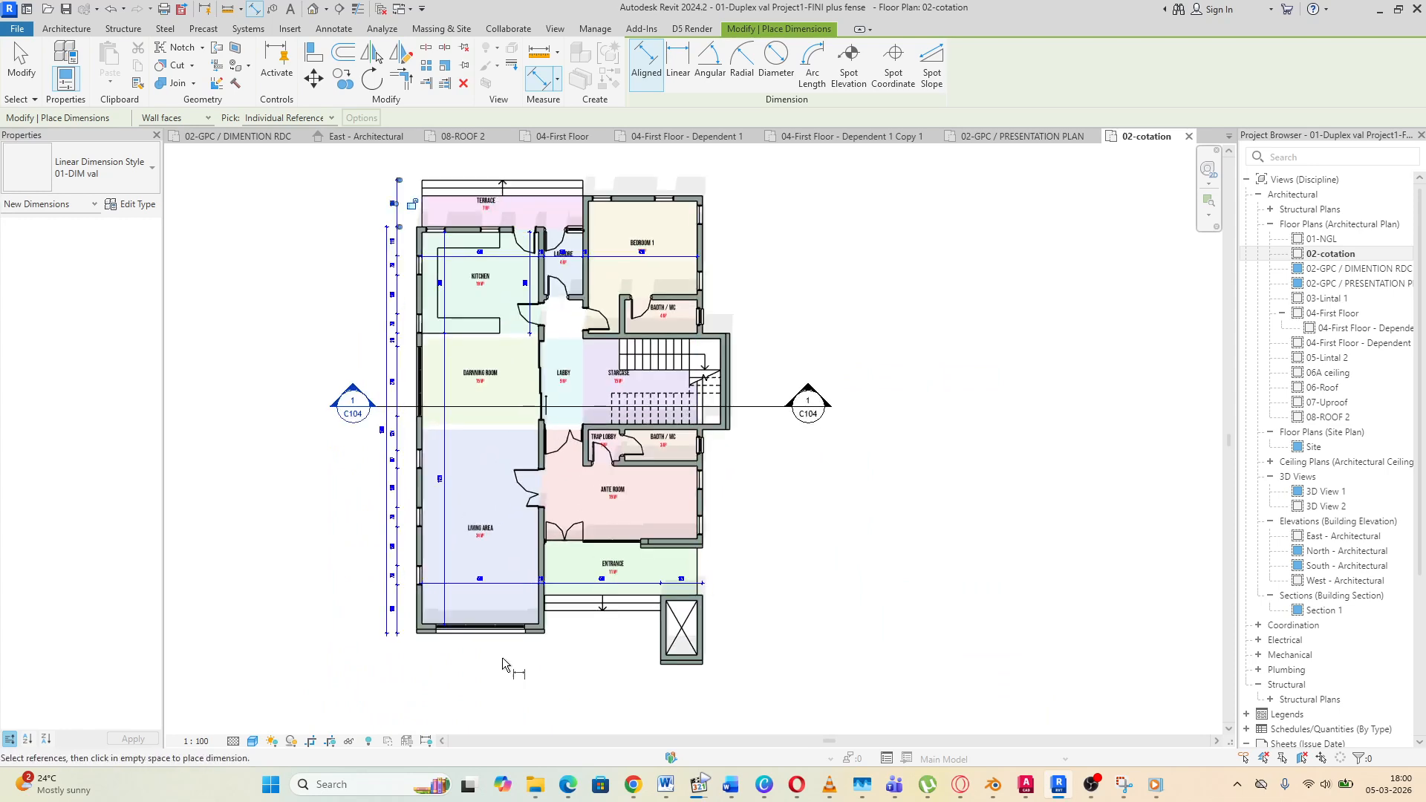
pyautogui.click(429, 505)
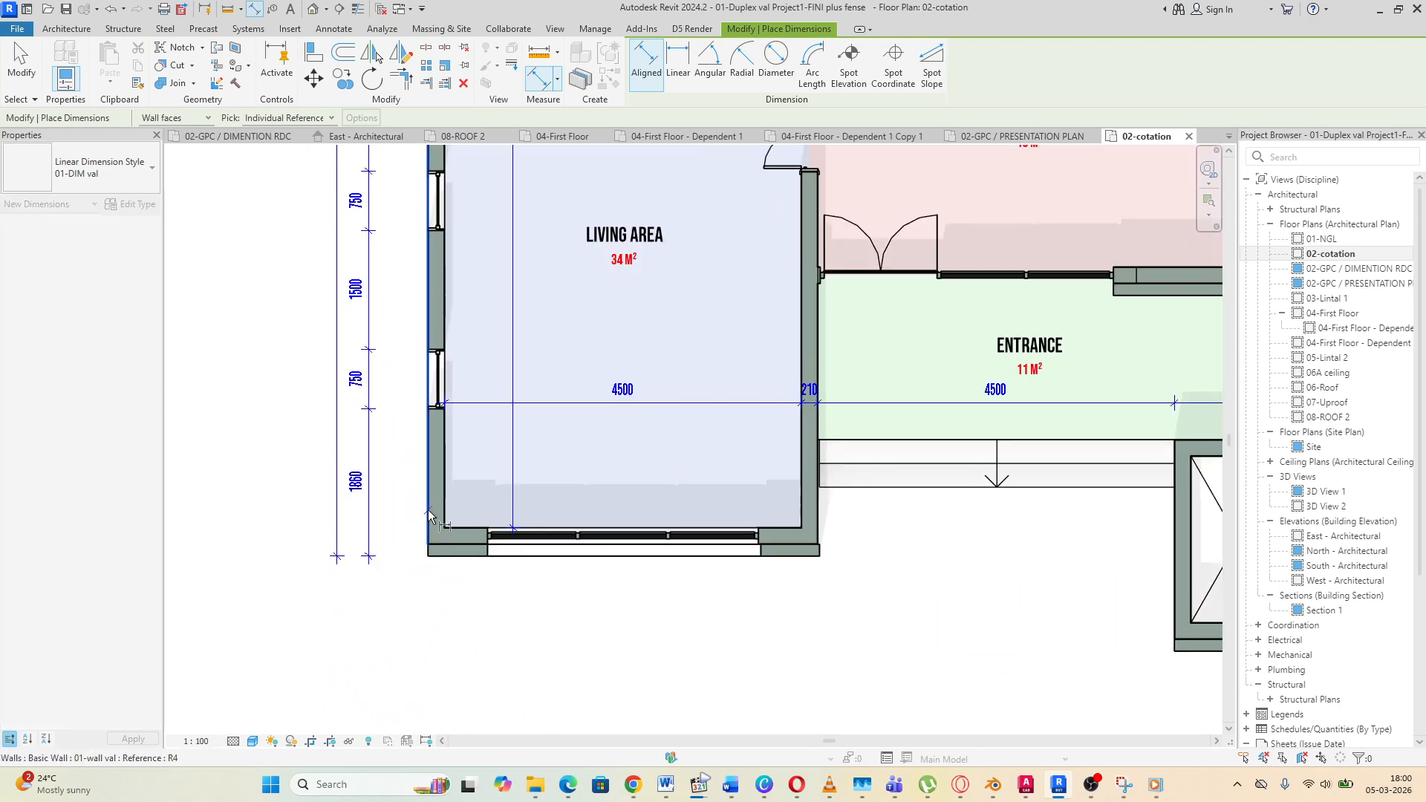
pyautogui.click(488, 539)
pyautogui.click(757, 539)
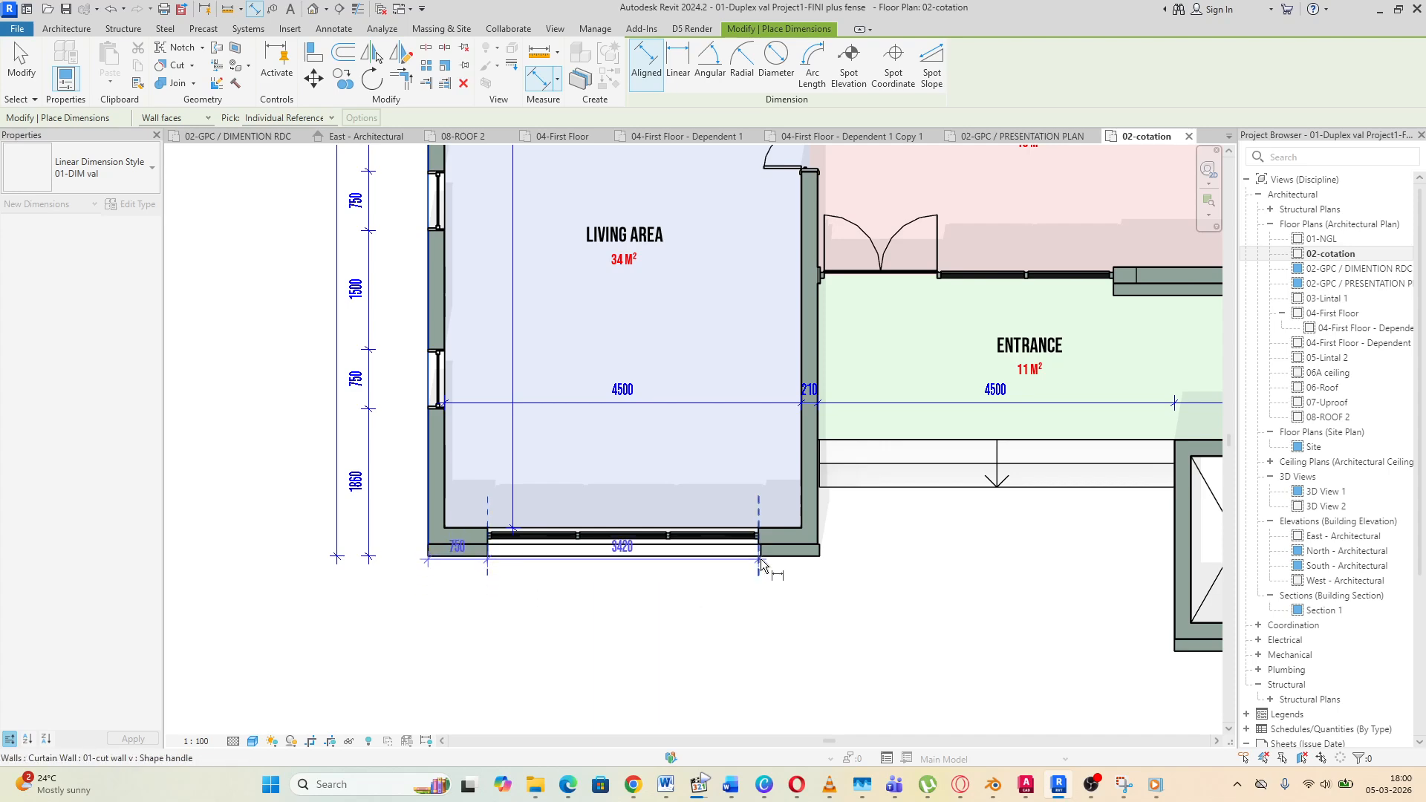
pyautogui.scroll(-2, 831, 579)
pyautogui.scroll(3, 795, 402)
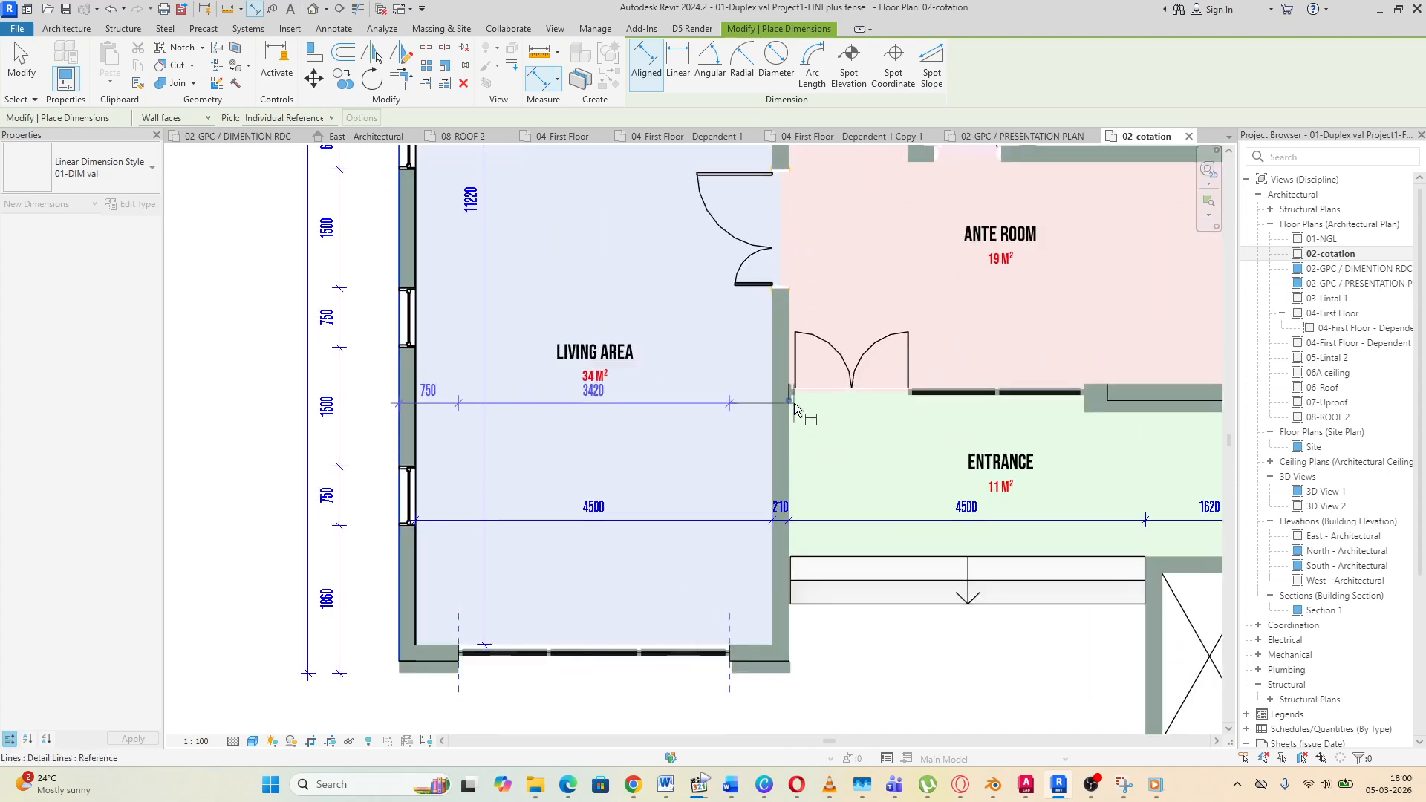
# Extend the front dimension string across the entrance door, glazed panel and ante room's outer wall, placing it in front of the house
pyautogui.click(795, 403)
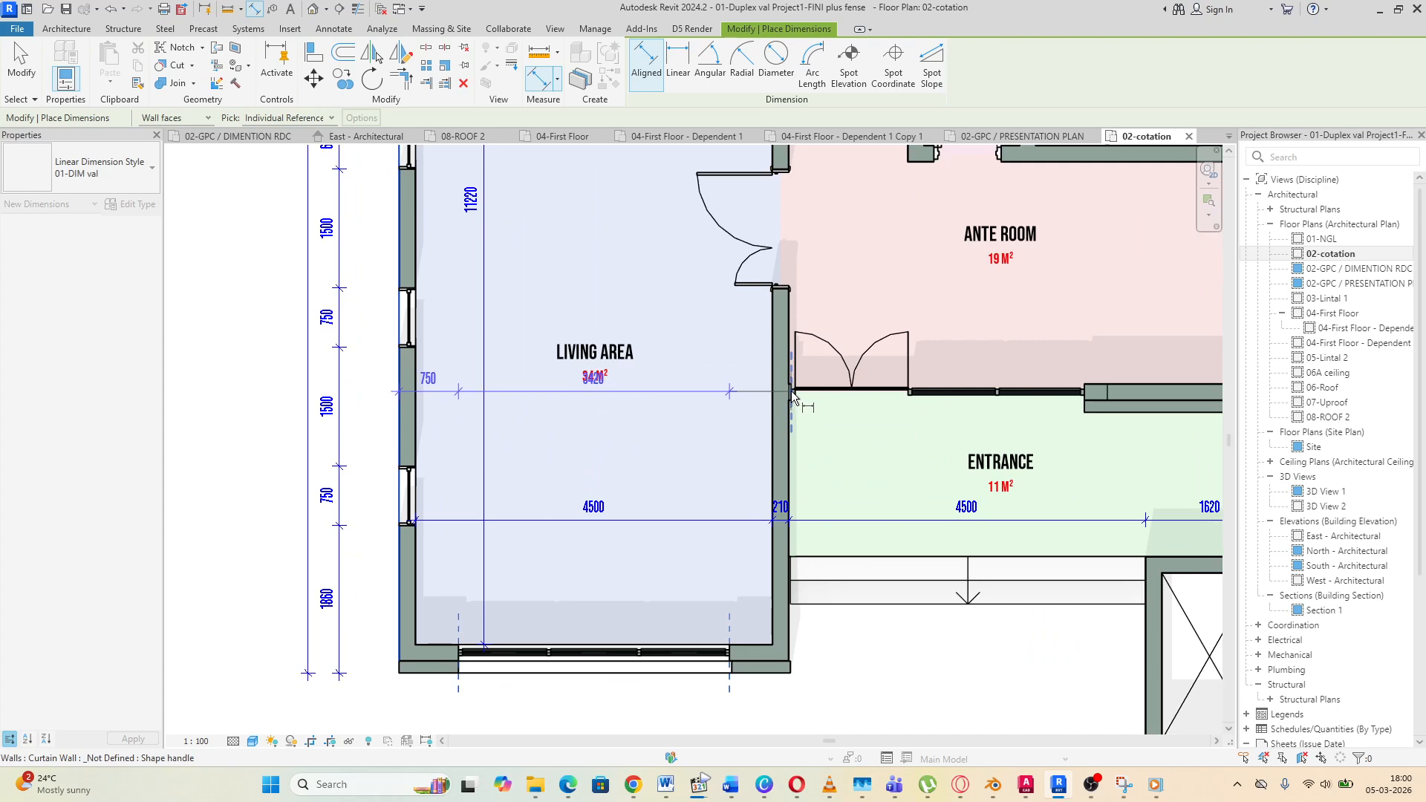
pyautogui.click(907, 397)
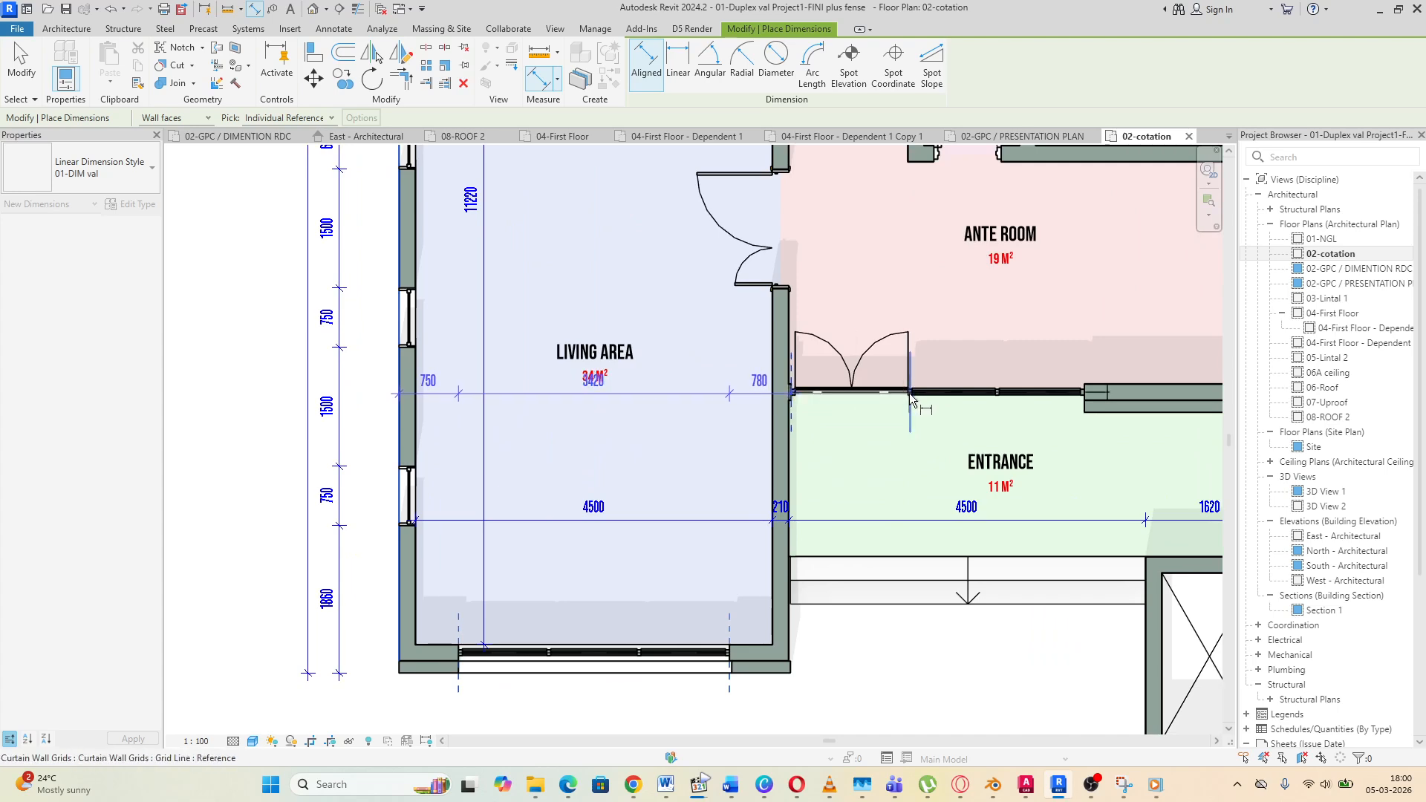
pyautogui.click(1078, 398)
pyautogui.scroll(-4, 663, 422)
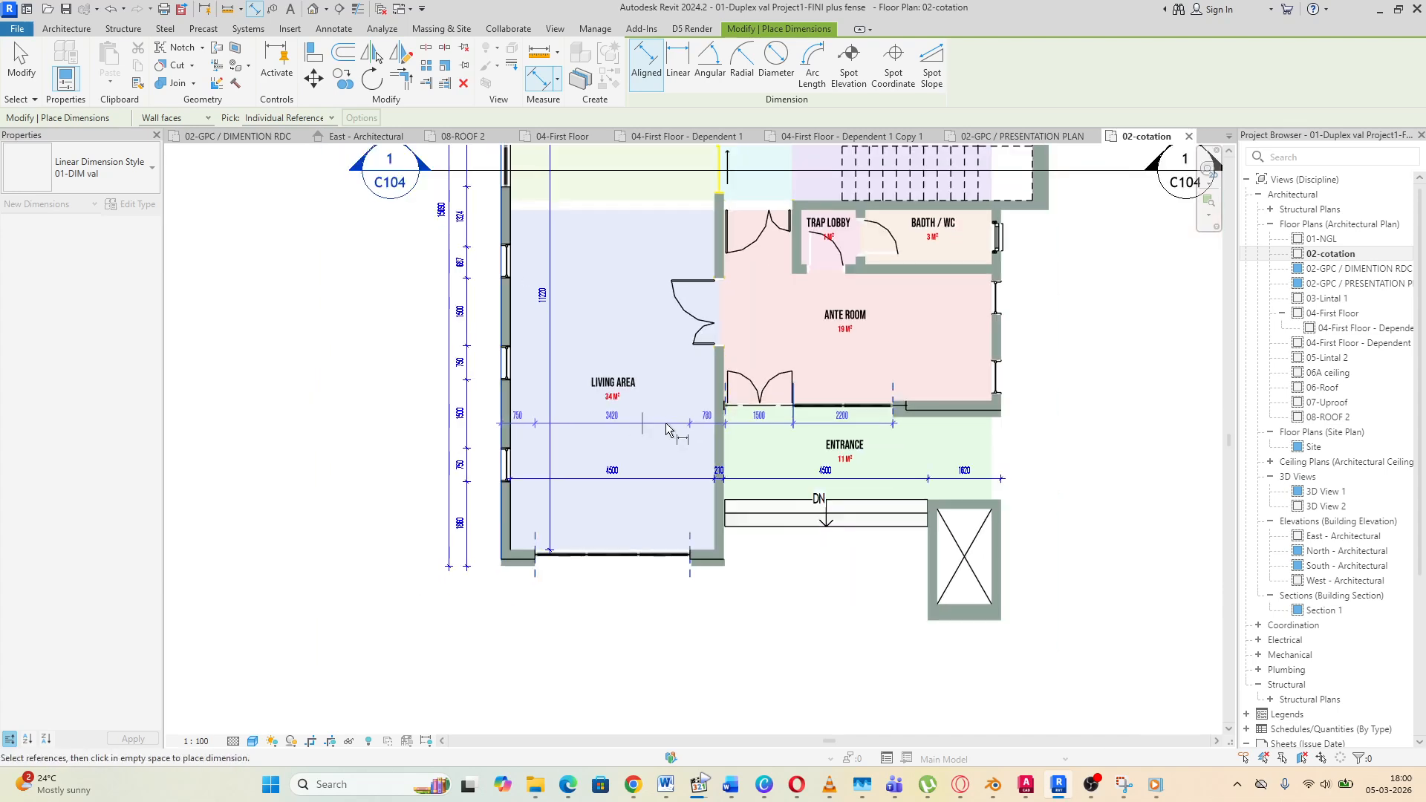
pyautogui.scroll(3, 1002, 434)
pyautogui.click(1006, 408)
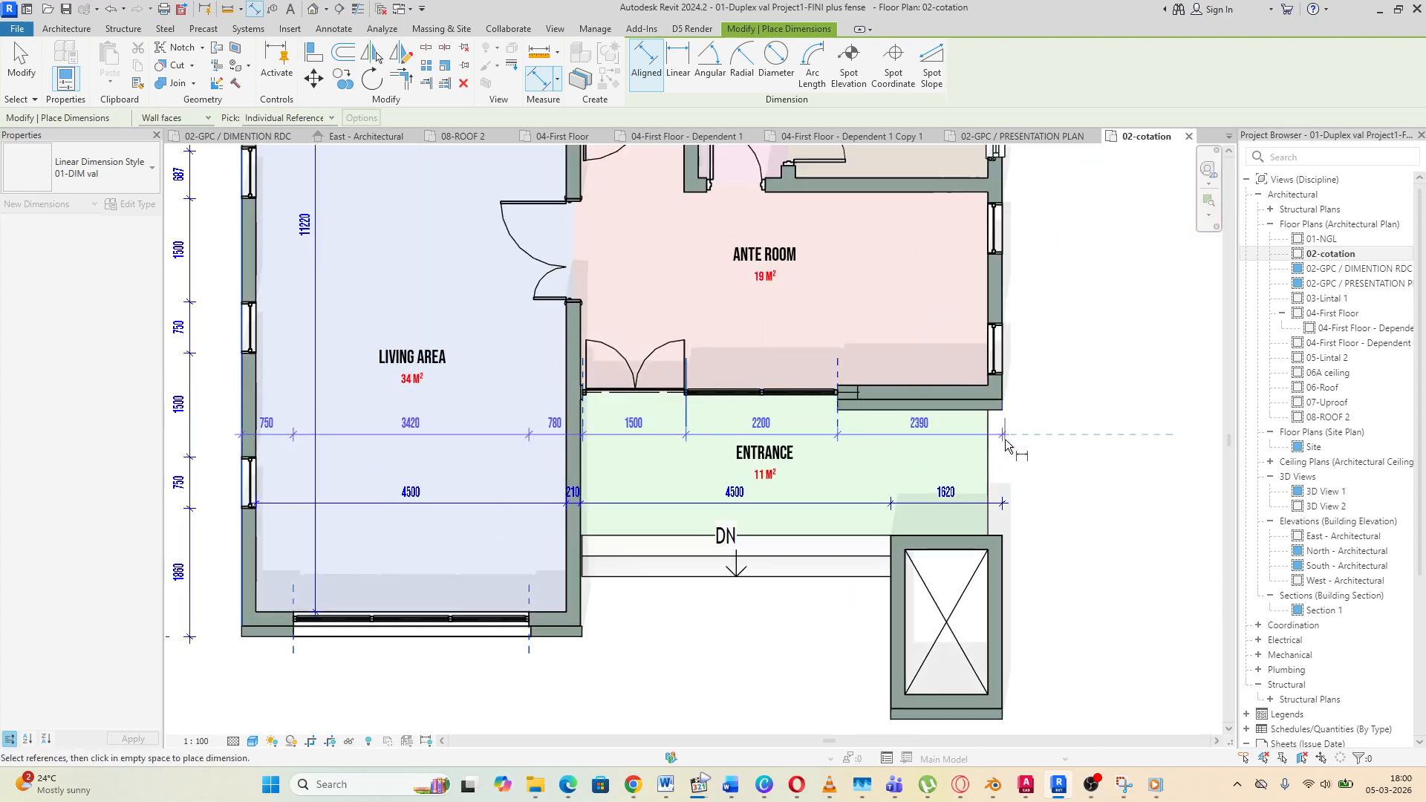
pyautogui.scroll(-1, 1004, 430)
pyautogui.scroll(-2, 1073, 669)
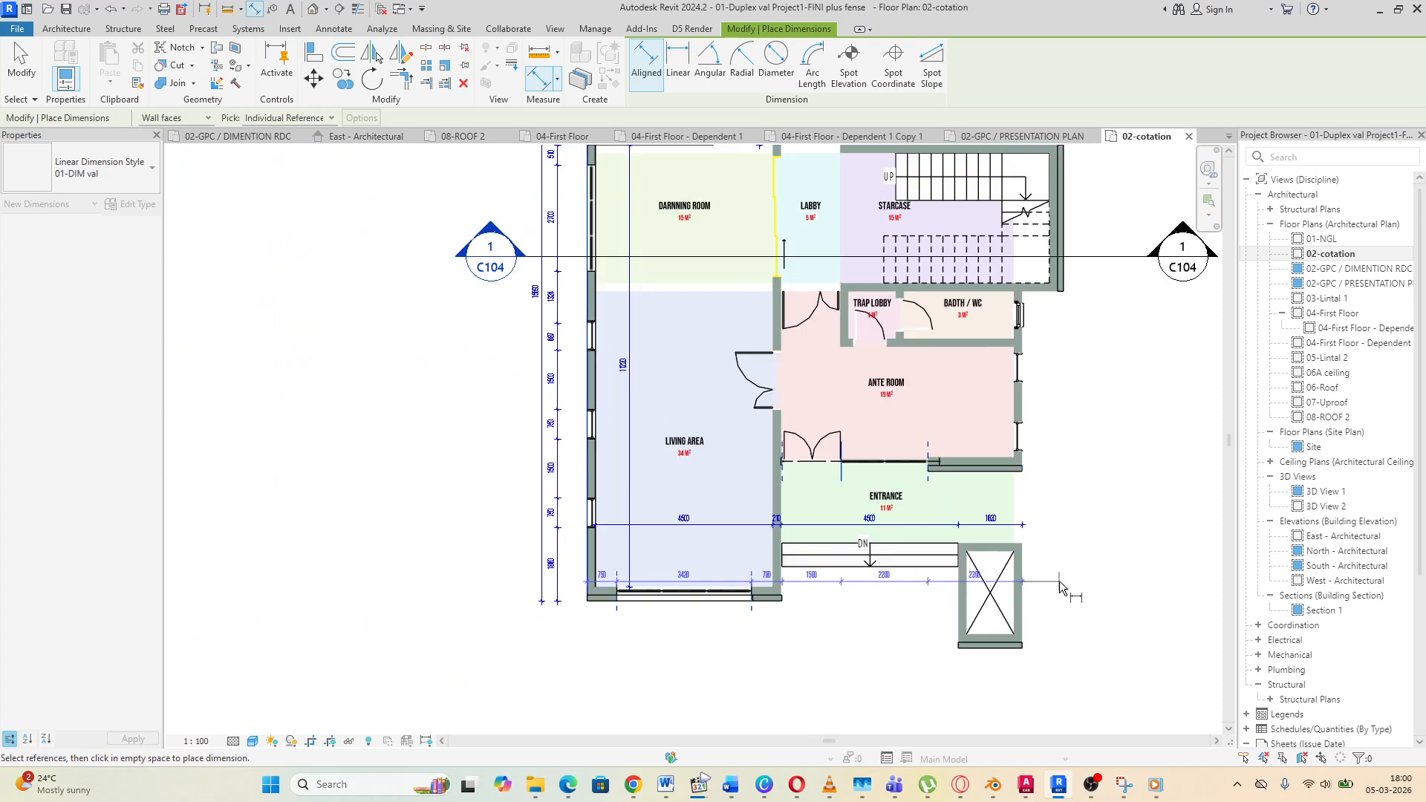
pyautogui.click(1067, 679)
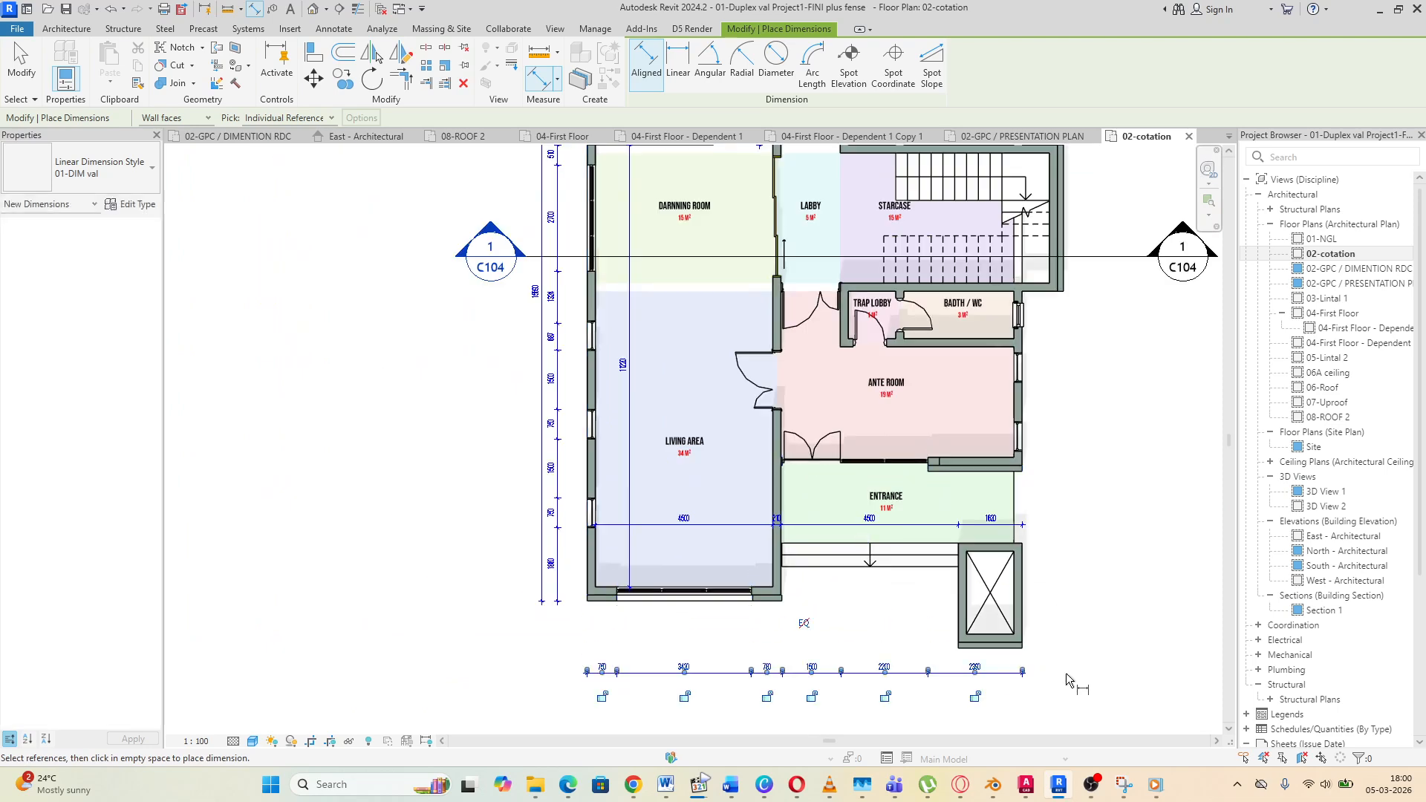
# Place an overall aligned width dimension from the living area's outer wall to the crossed shaft's outer face, beyond the front dimension string
pyautogui.click(583, 572)
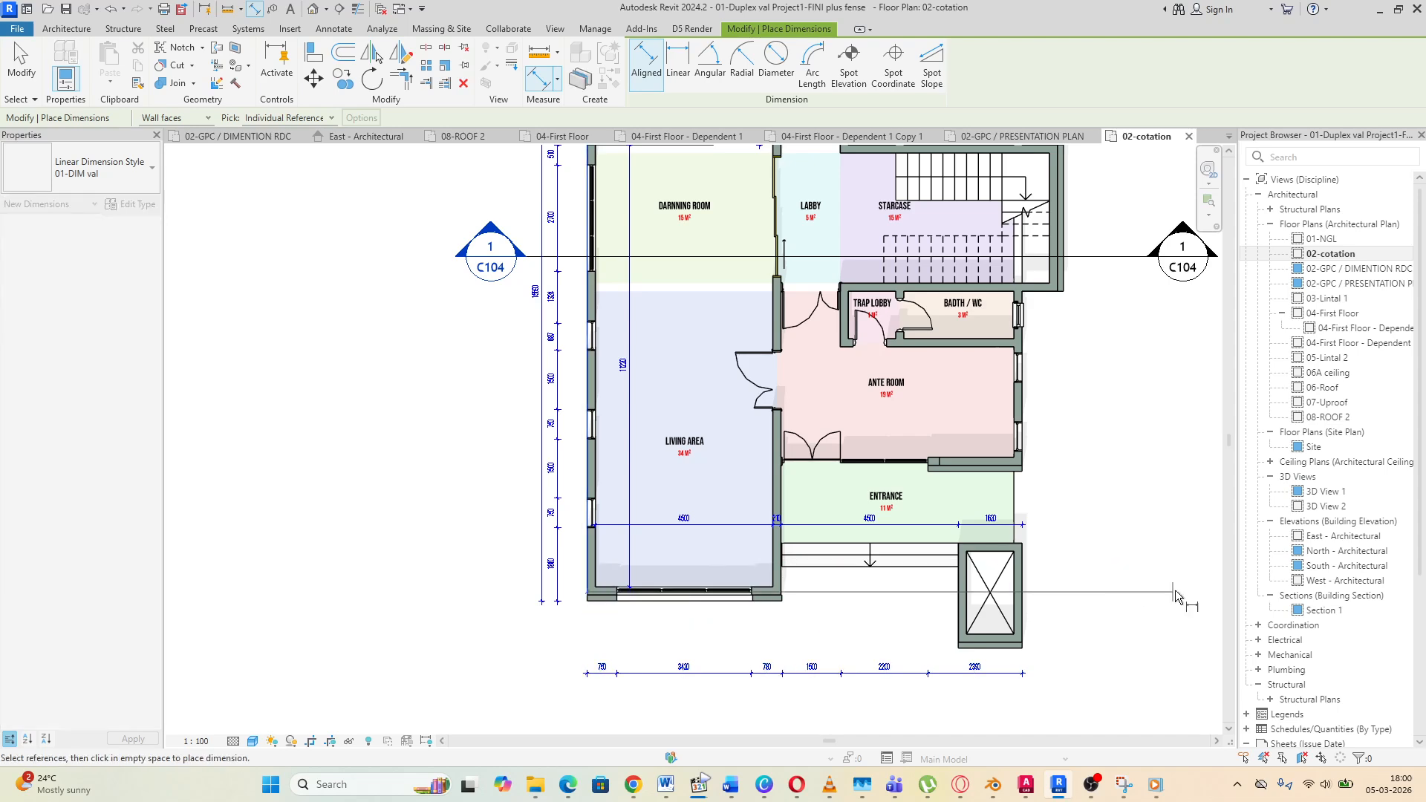
pyautogui.click(1024, 594)
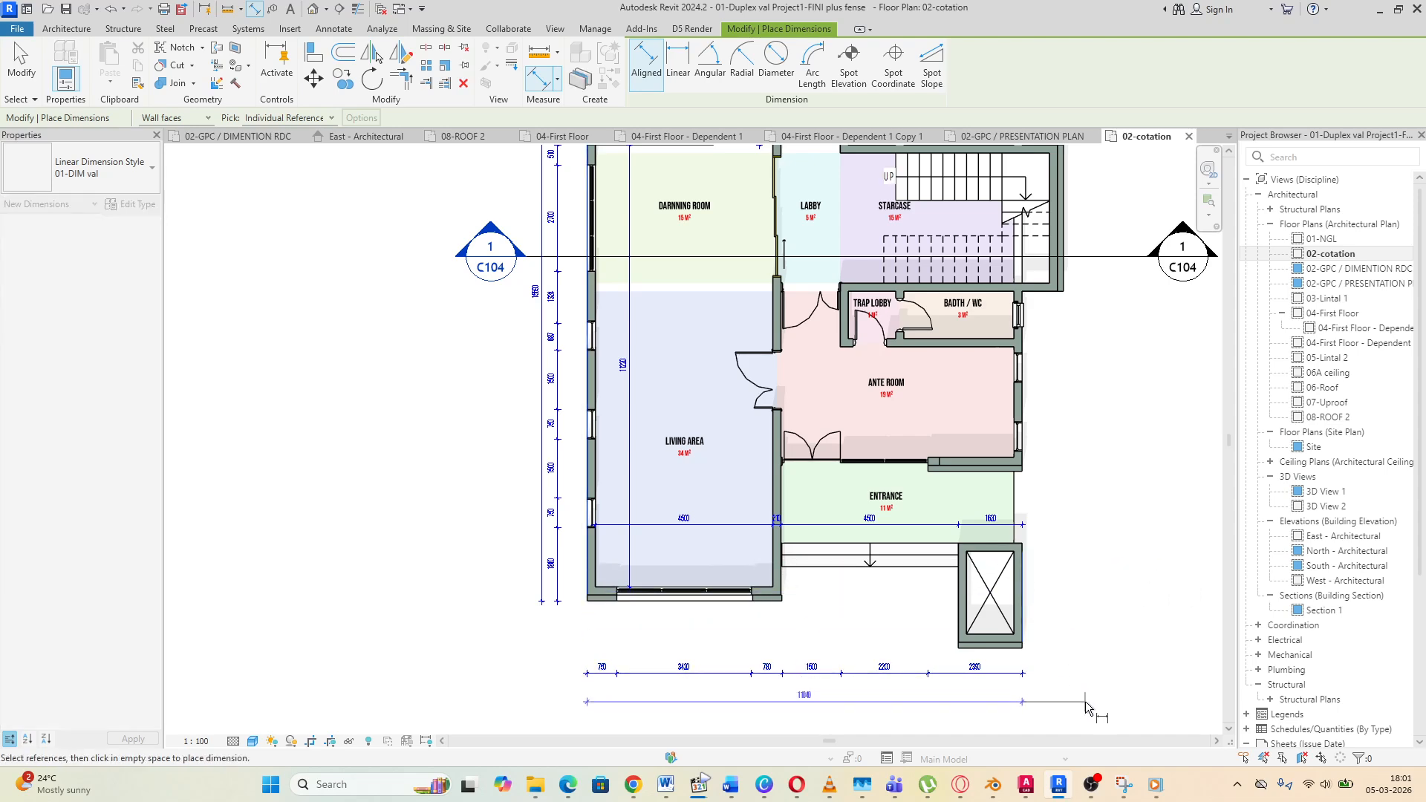
pyautogui.click(1091, 697)
# Place a continuous aligned dimension string along the staircase side, from the shaft's outer face across the ante room and staircase walls to Bedroom 1's outer wall
pyautogui.scroll(-3, 744, 617)
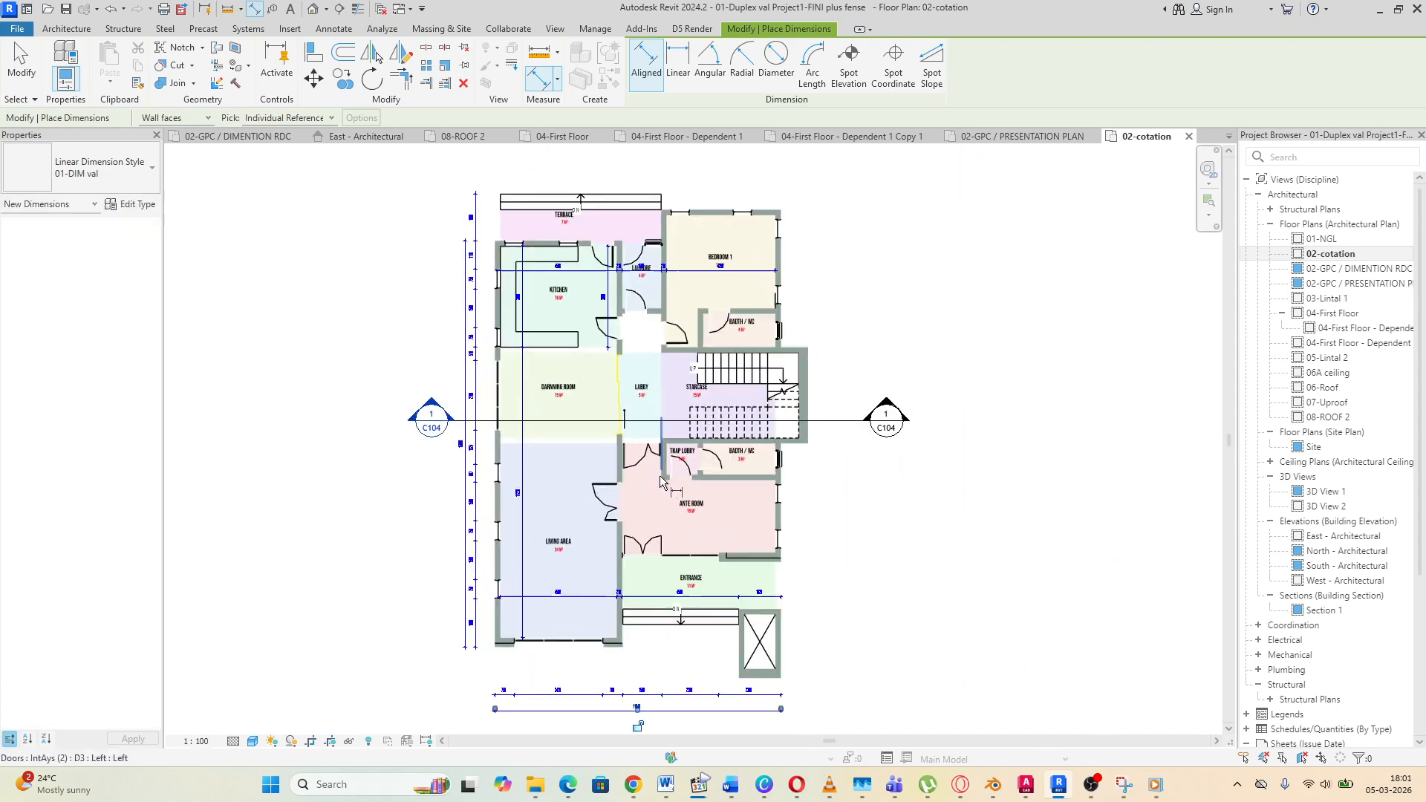
pyautogui.scroll(2, 777, 705)
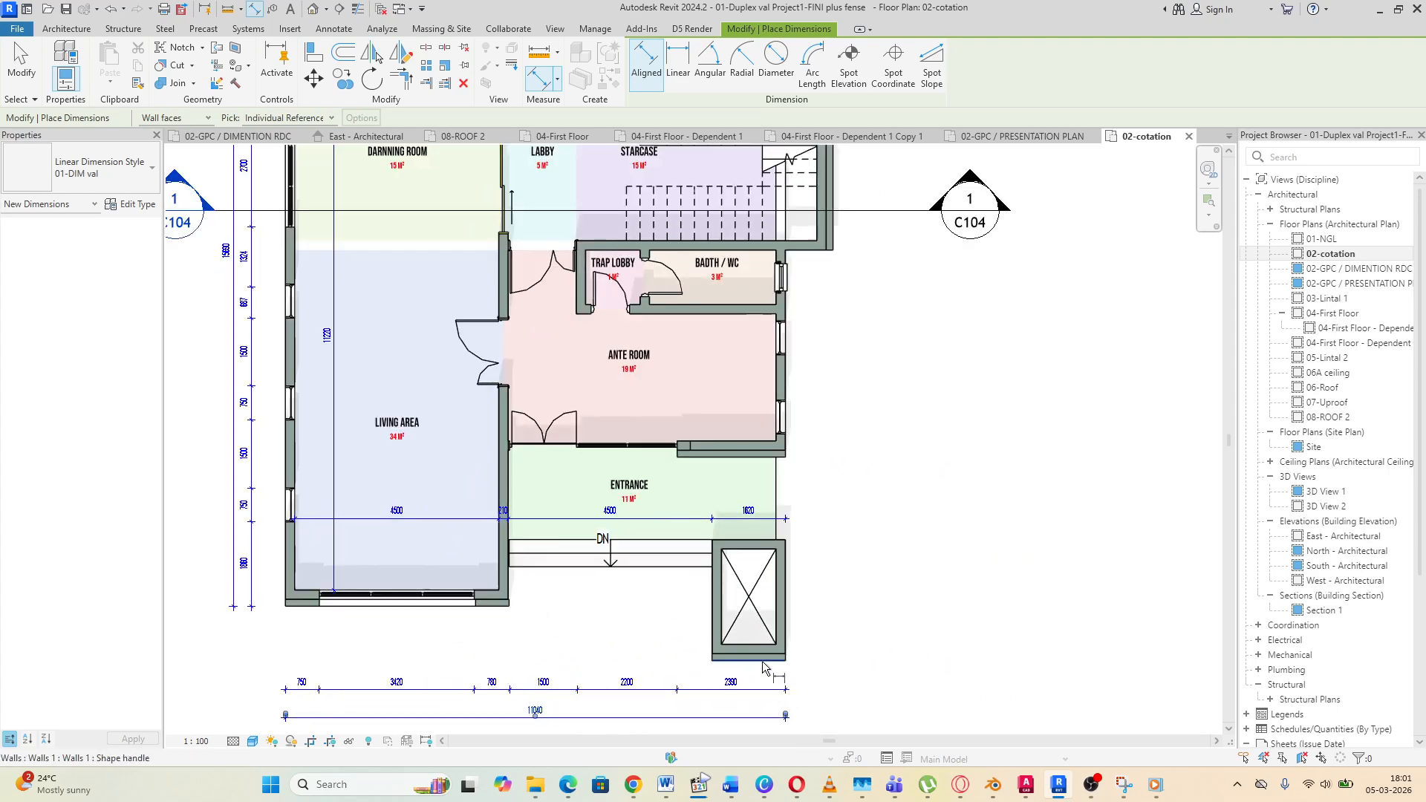
pyautogui.click(783, 462)
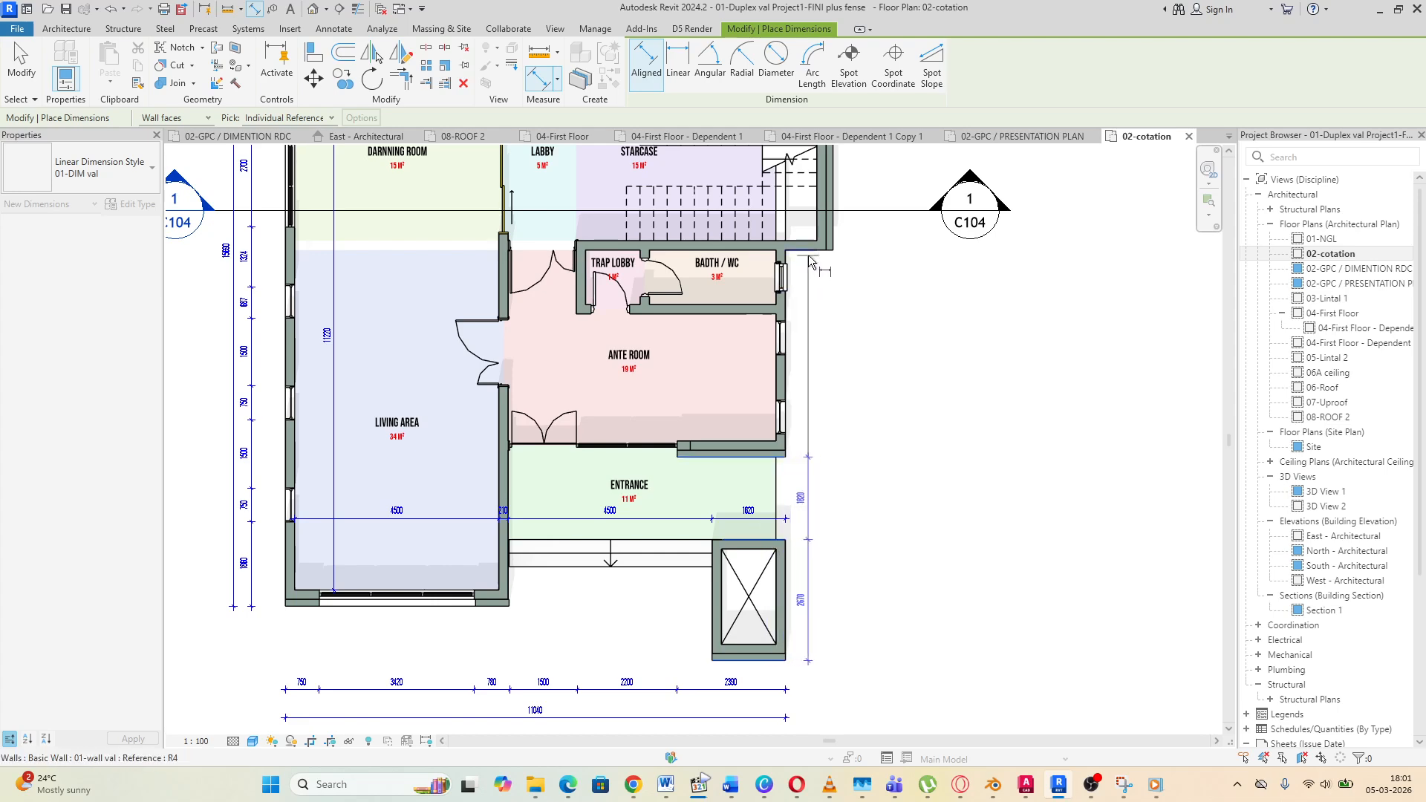
pyautogui.scroll(-2, 824, 311)
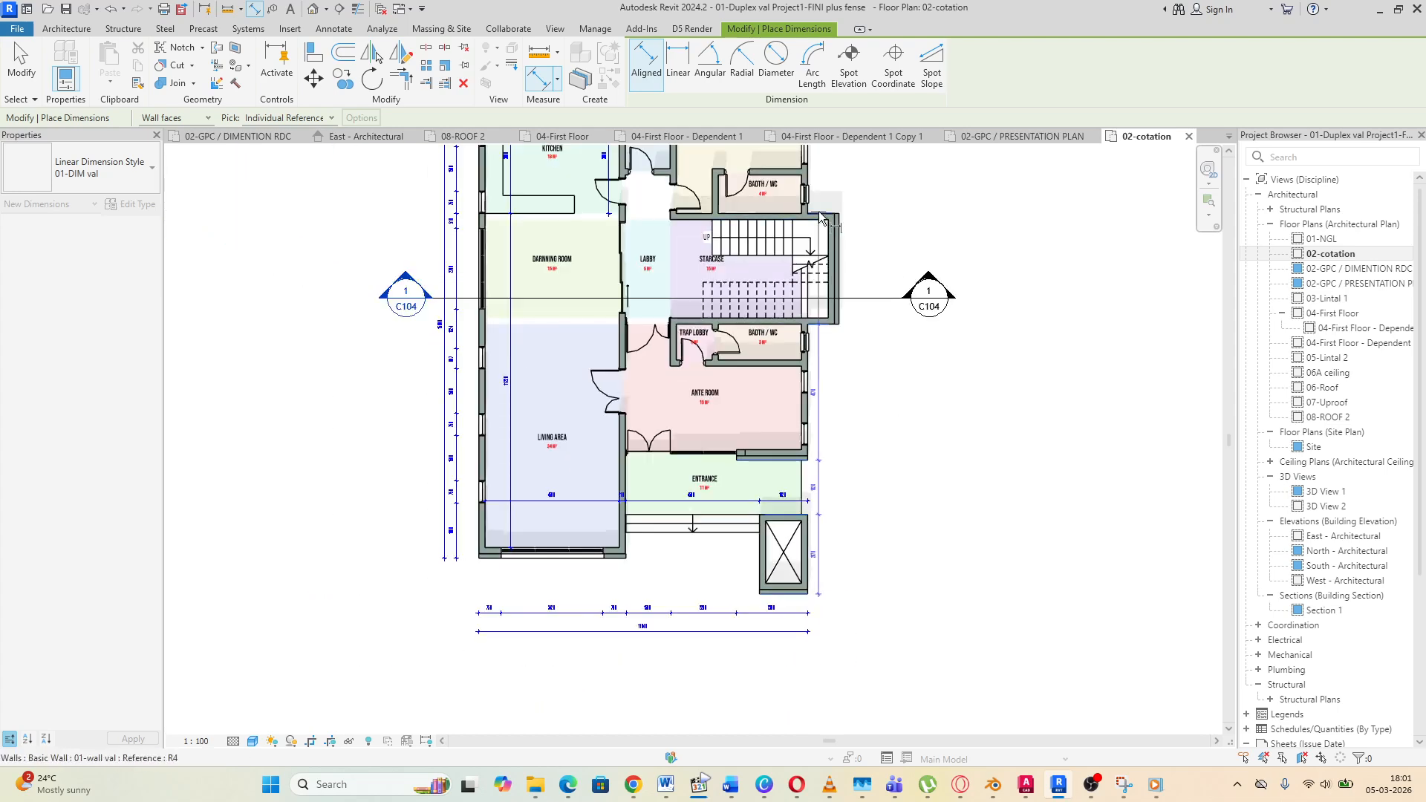
pyautogui.scroll(-3, 830, 245)
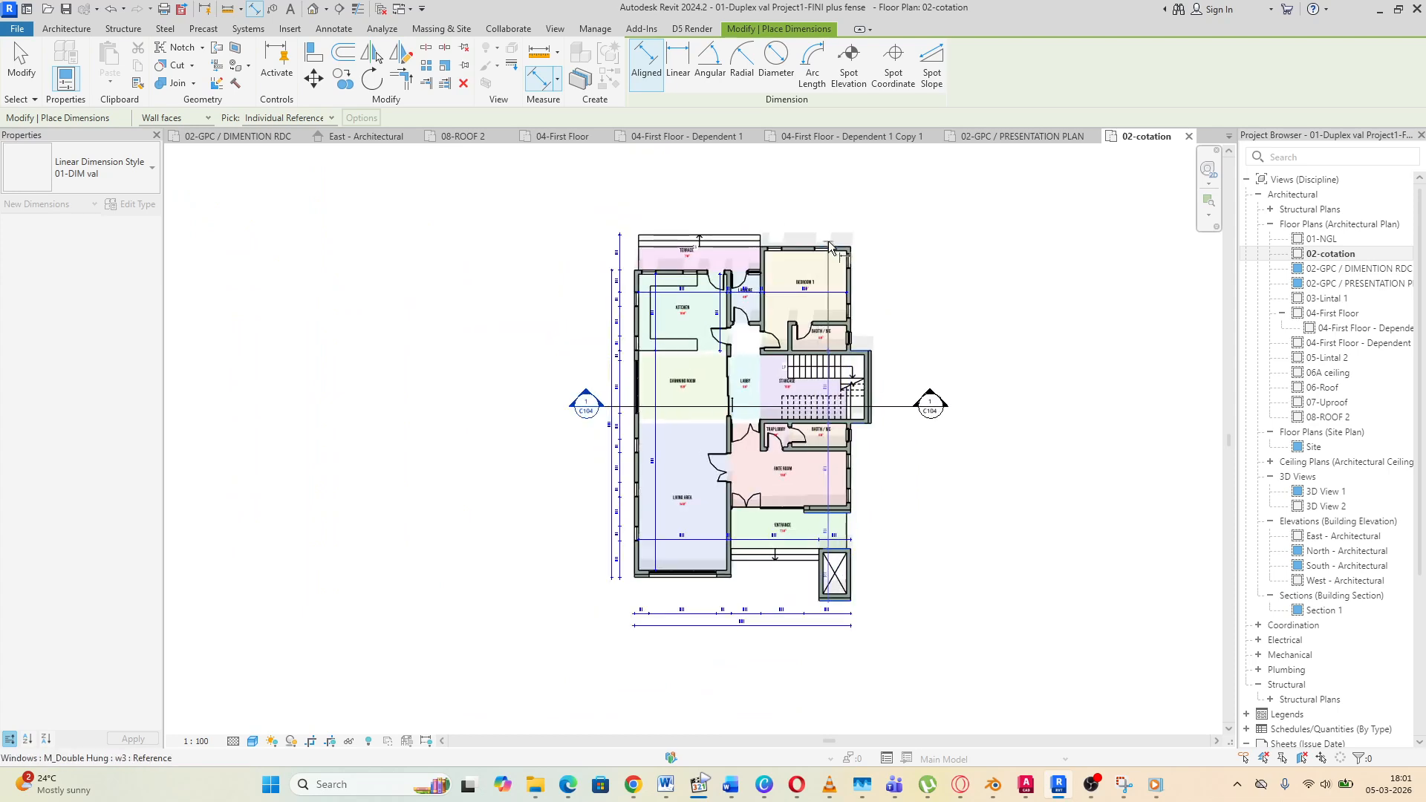
pyautogui.click(883, 211)
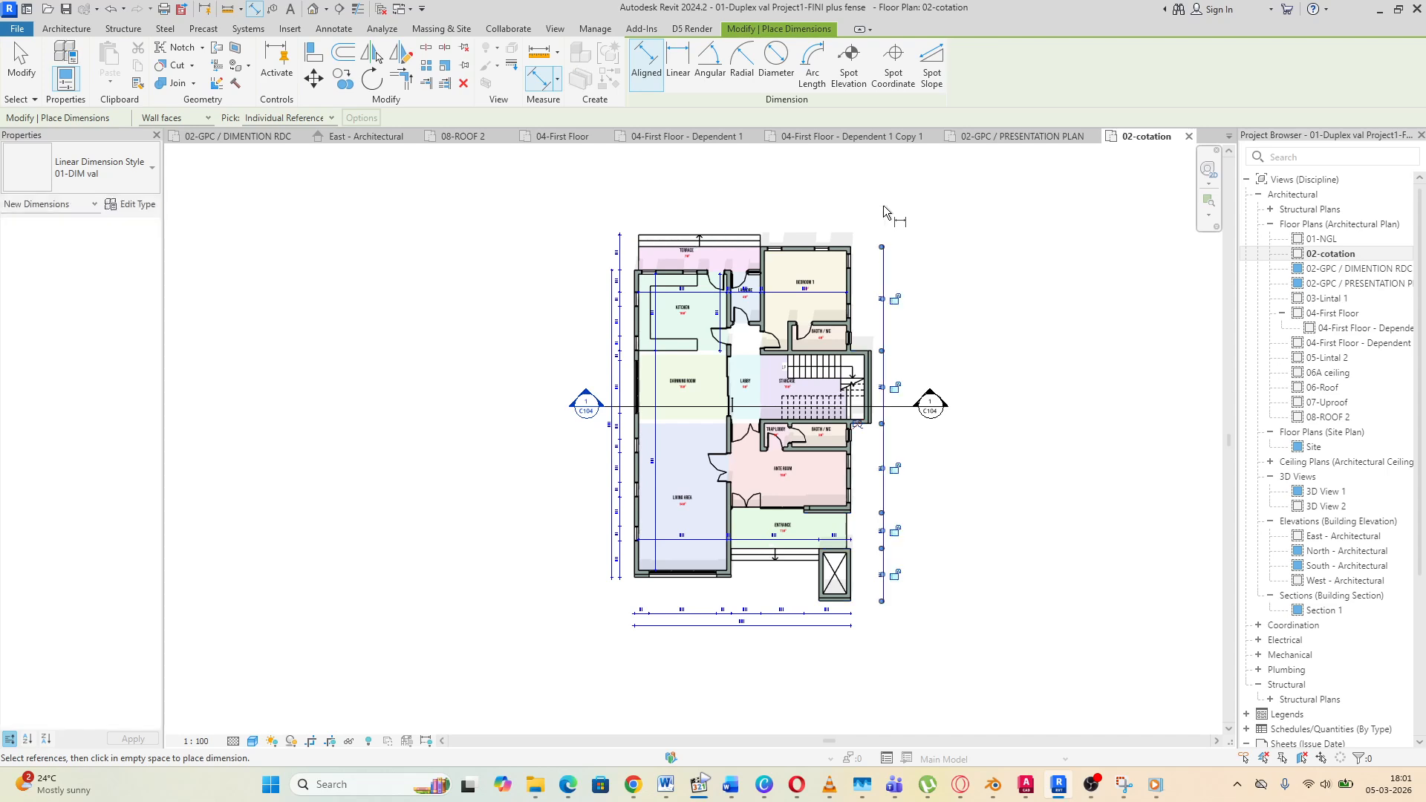
# Place an overall aligned length dimension from the shaft's outer face to Bedroom 1's rear wall, outside the staircase-side dimension string
pyautogui.click(833, 606)
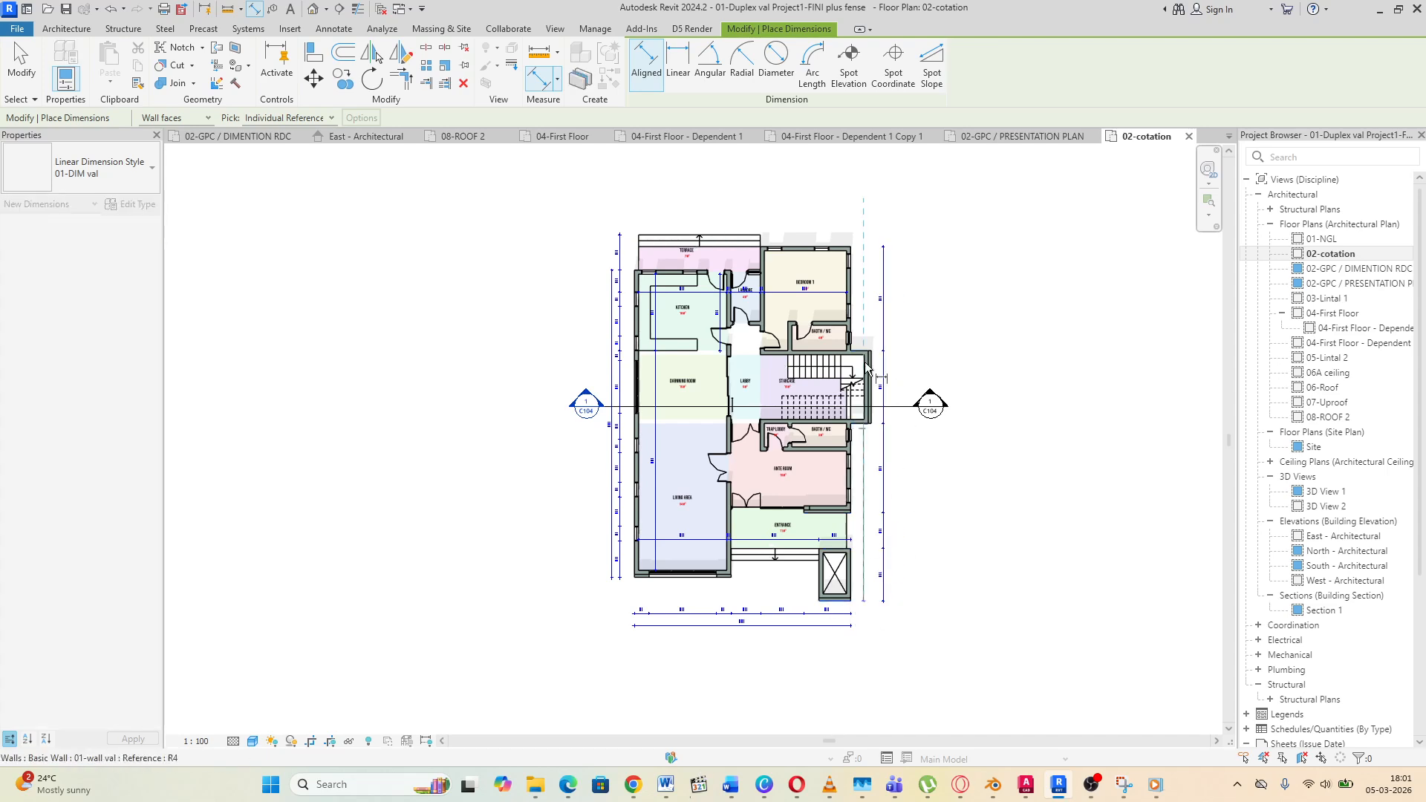
pyautogui.click(845, 251)
pyautogui.click(905, 219)
# Place an aligned dimension string behind the terrace, from the kitchen's outer wall to Bedroom 1's near wall, both rear window openings and its far outer wall
pyautogui.scroll(3, 673, 216)
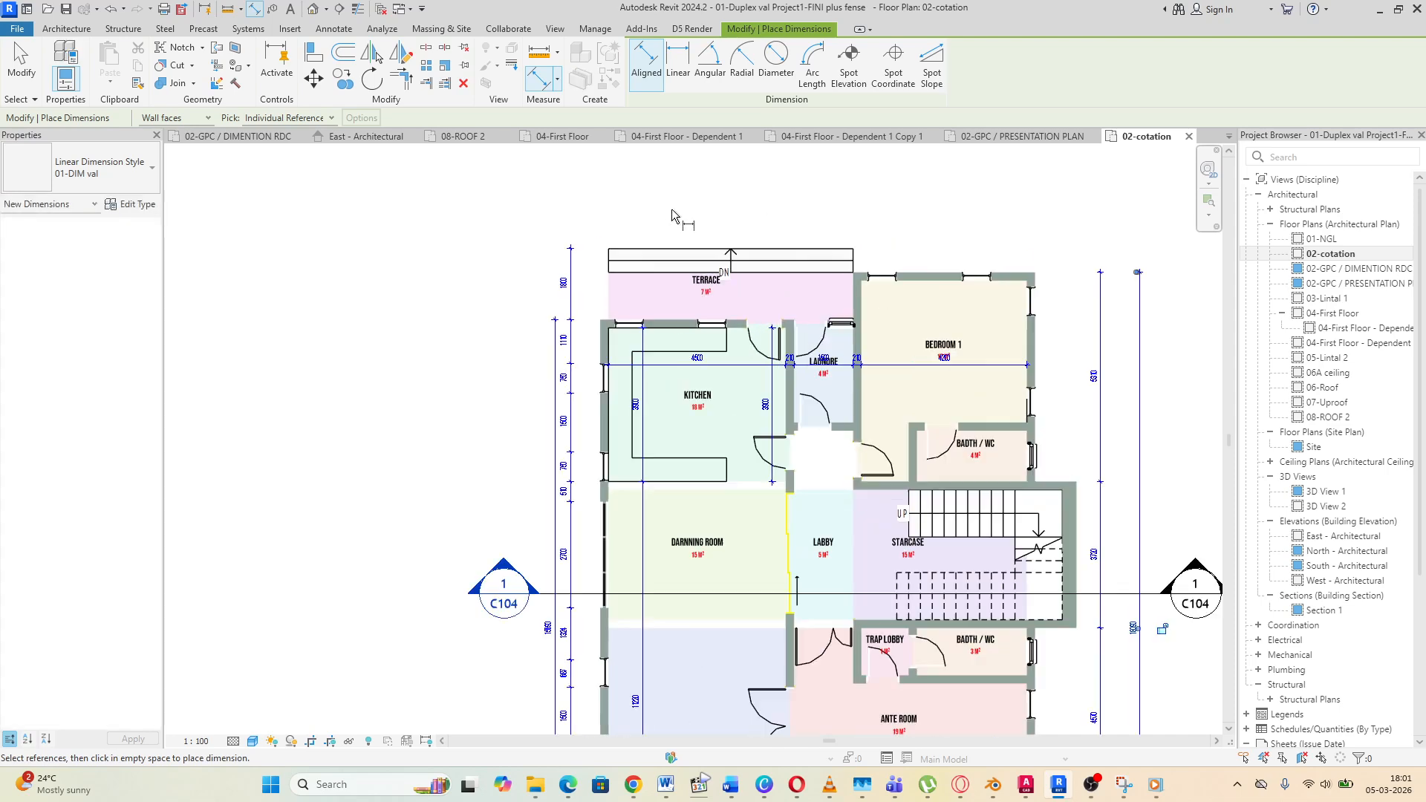
pyautogui.scroll(3, 672, 215)
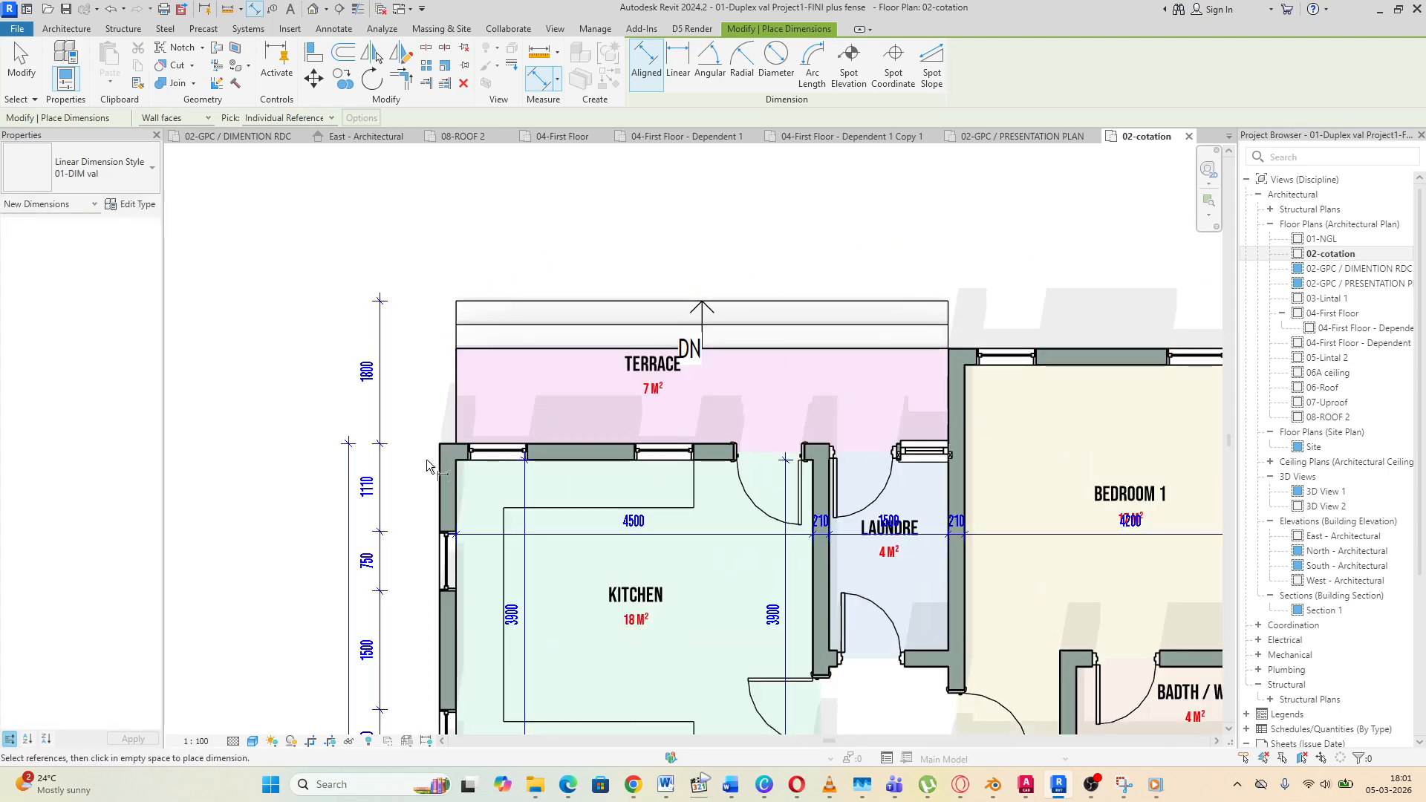
pyautogui.click(427, 466)
pyautogui.scroll(-2, 877, 389)
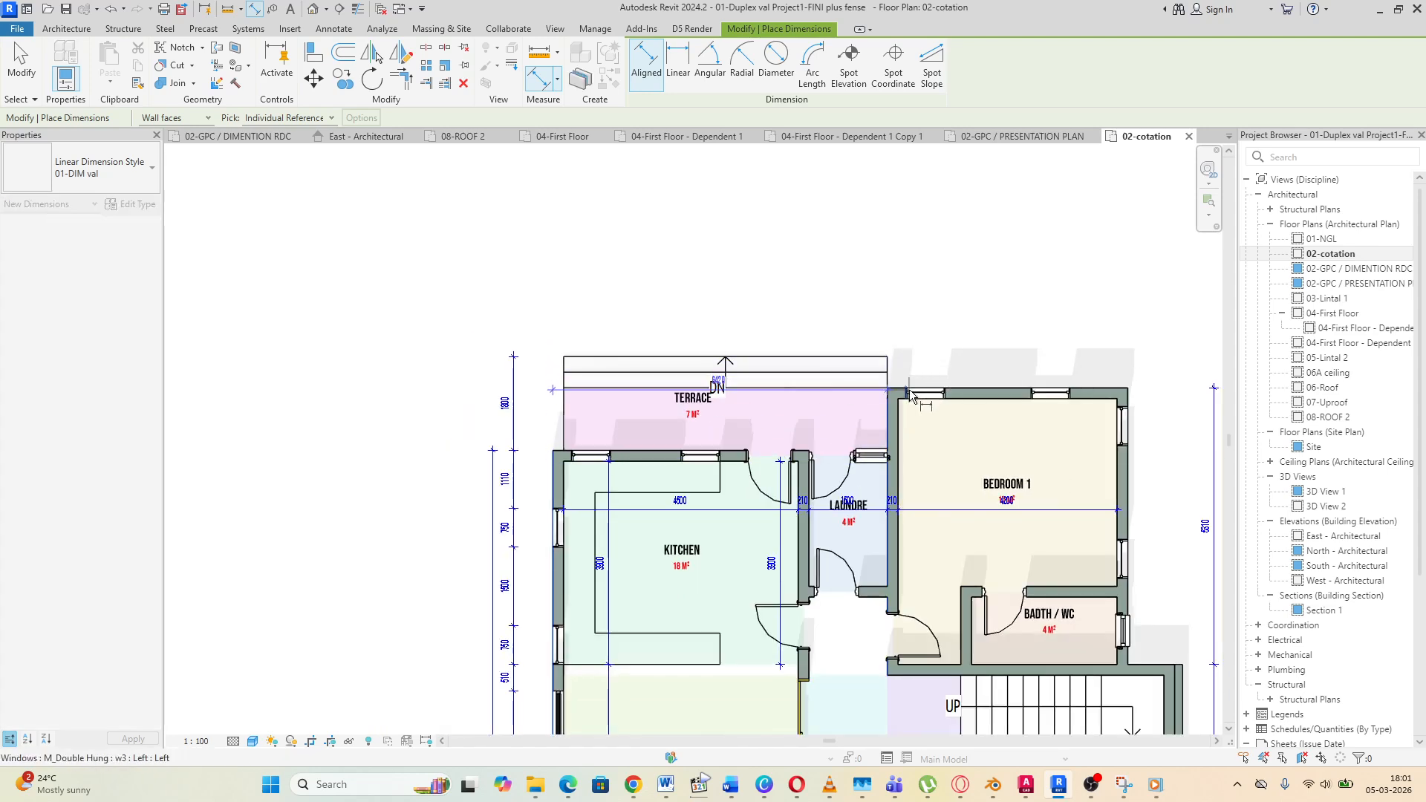
pyautogui.click(910, 394)
pyautogui.click(943, 386)
pyautogui.click(1033, 393)
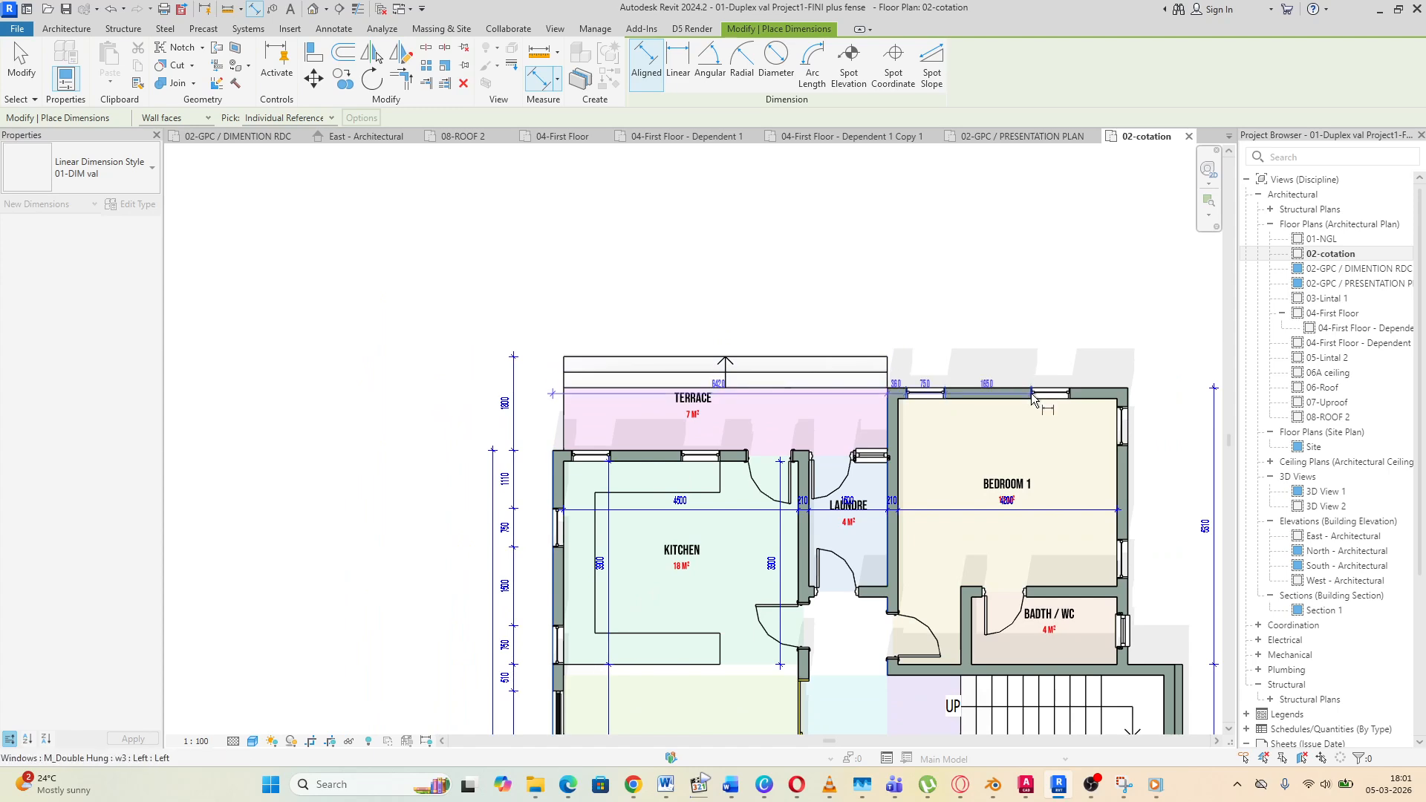
pyautogui.click(1073, 388)
pyautogui.click(1141, 399)
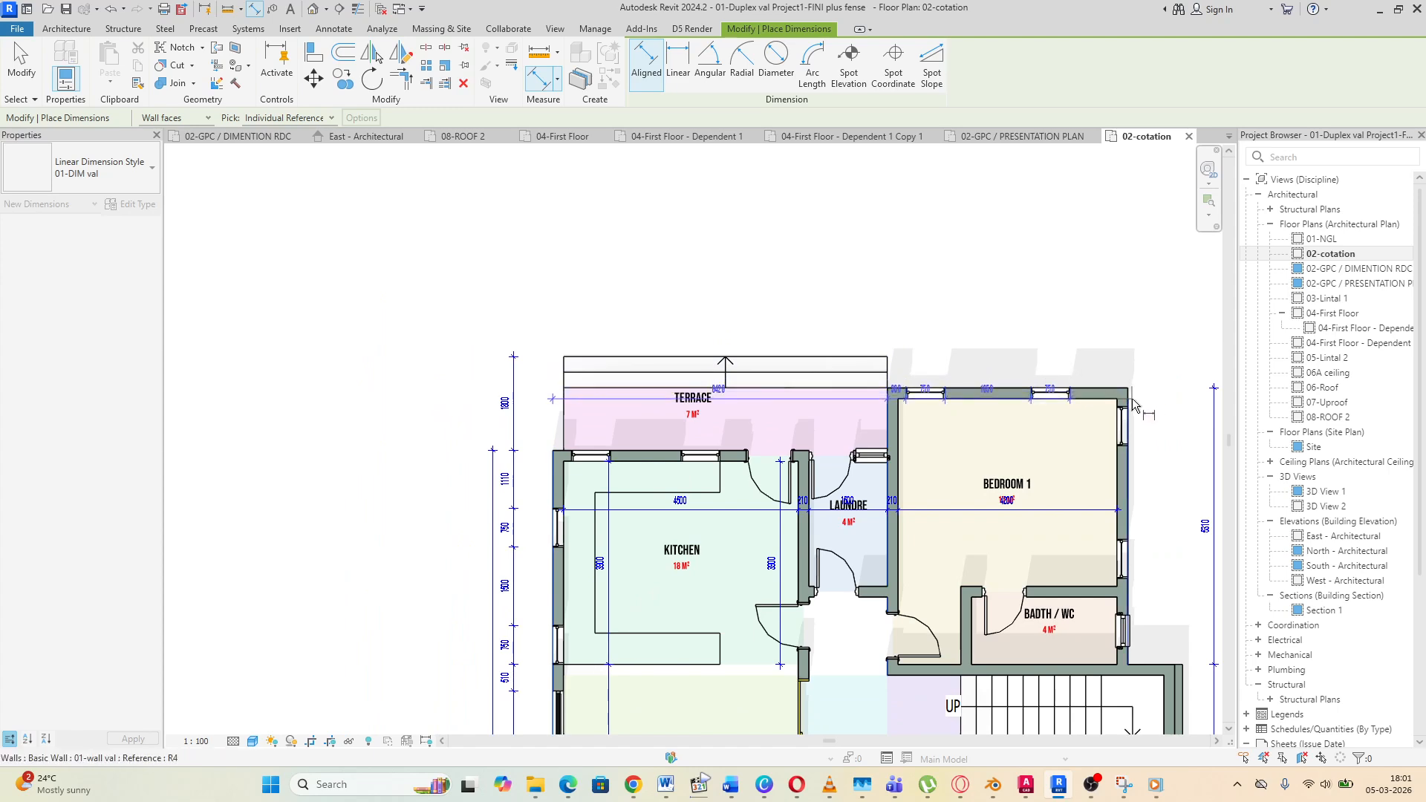
pyautogui.click(1139, 323)
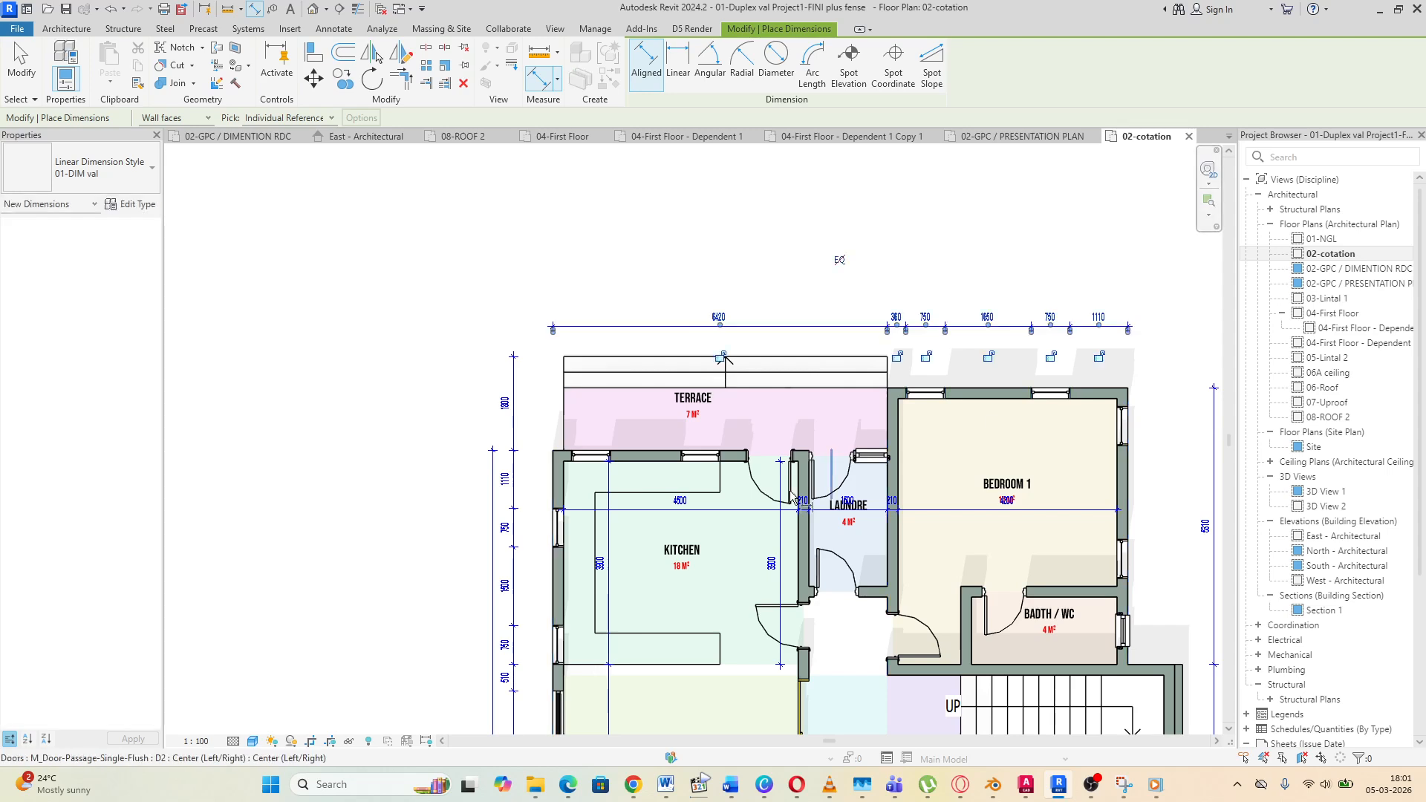
# Place an overall aligned width dimension from the kitchen's outer wall to Bedroom 1's outer wall, beyond the rear dimension string
pyautogui.click(553, 475)
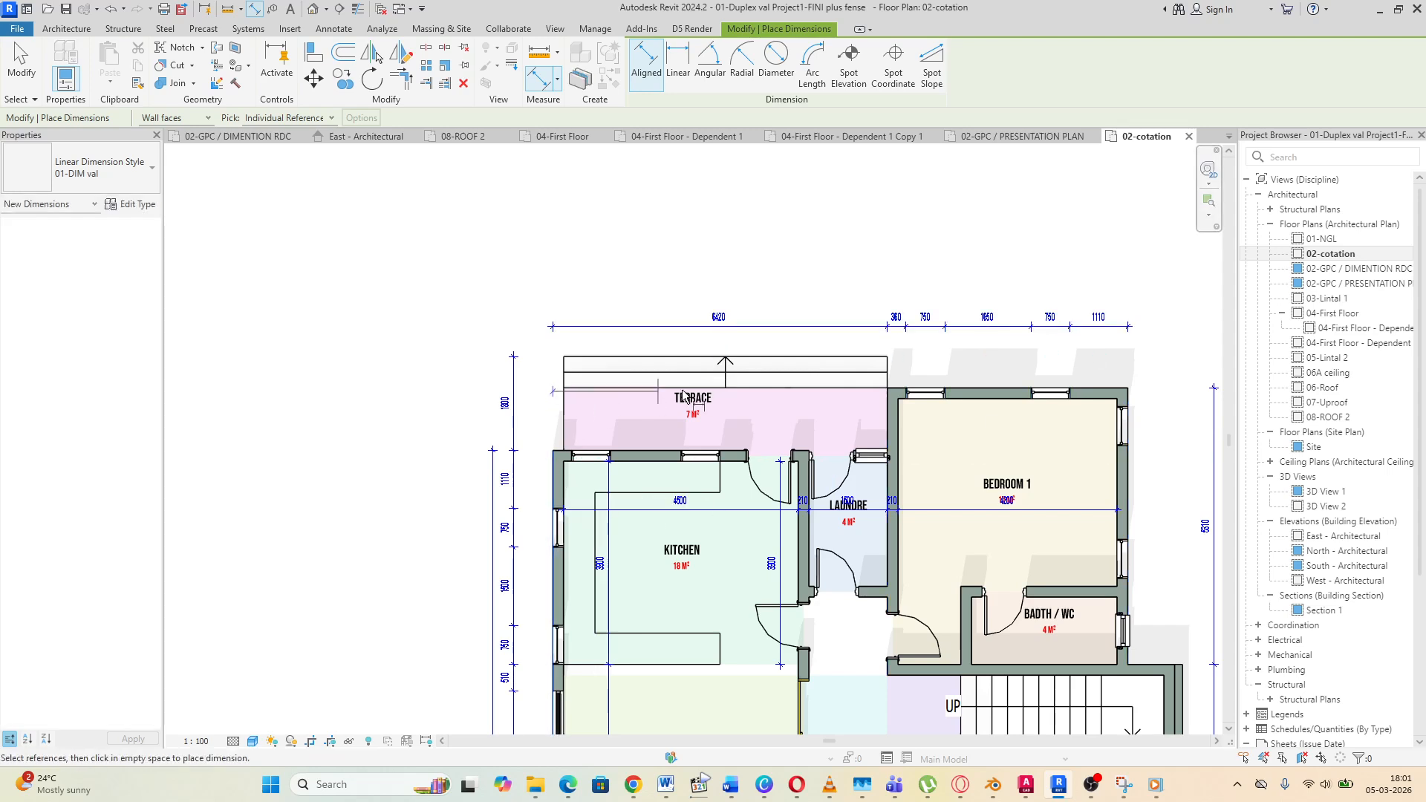
pyautogui.click(1132, 462)
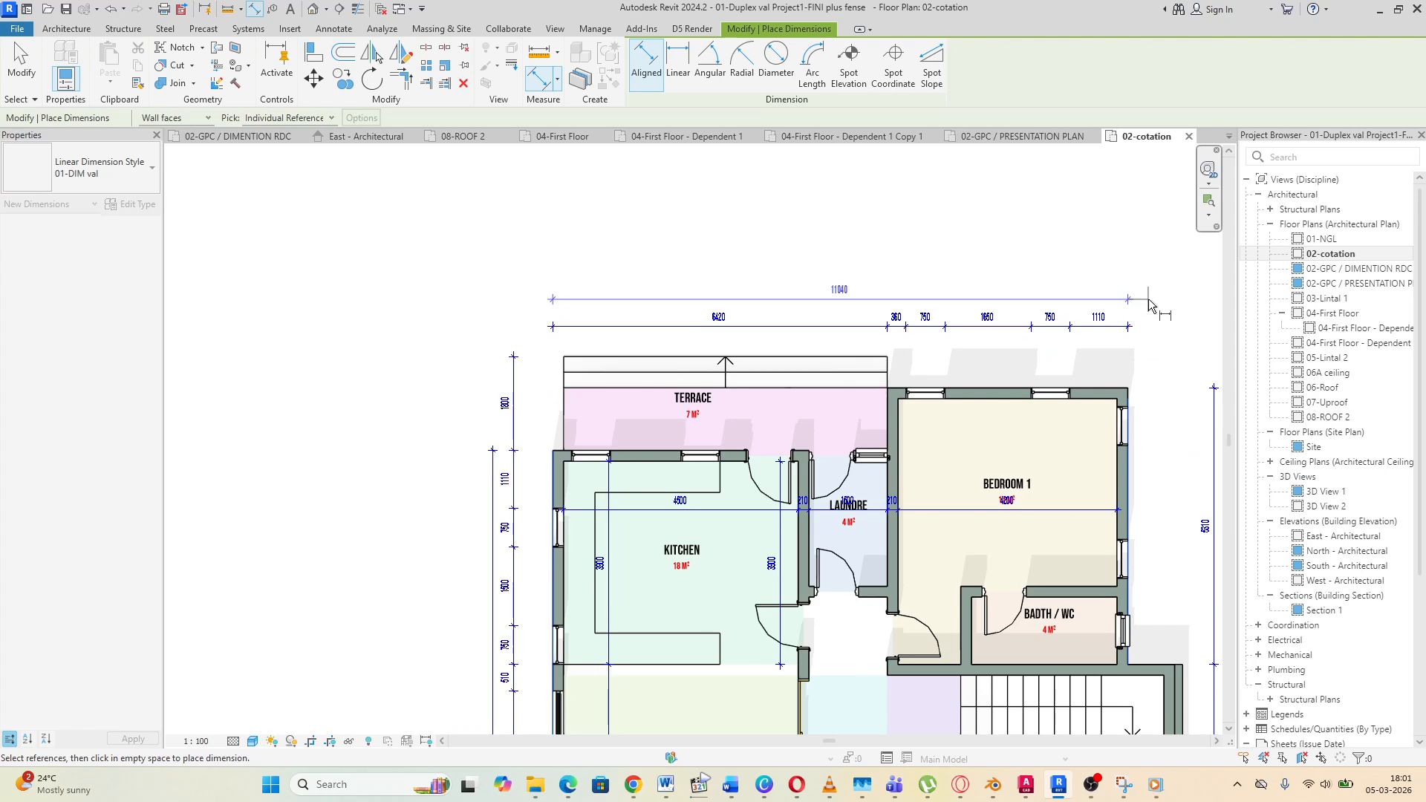
pyautogui.click(1149, 304)
# Review the dimensioned 02-cotation plan, and open the 02-GPC / PRESENTATION PLAN view to examine its layout and room colour legend
pyautogui.scroll(-4, 502, 288)
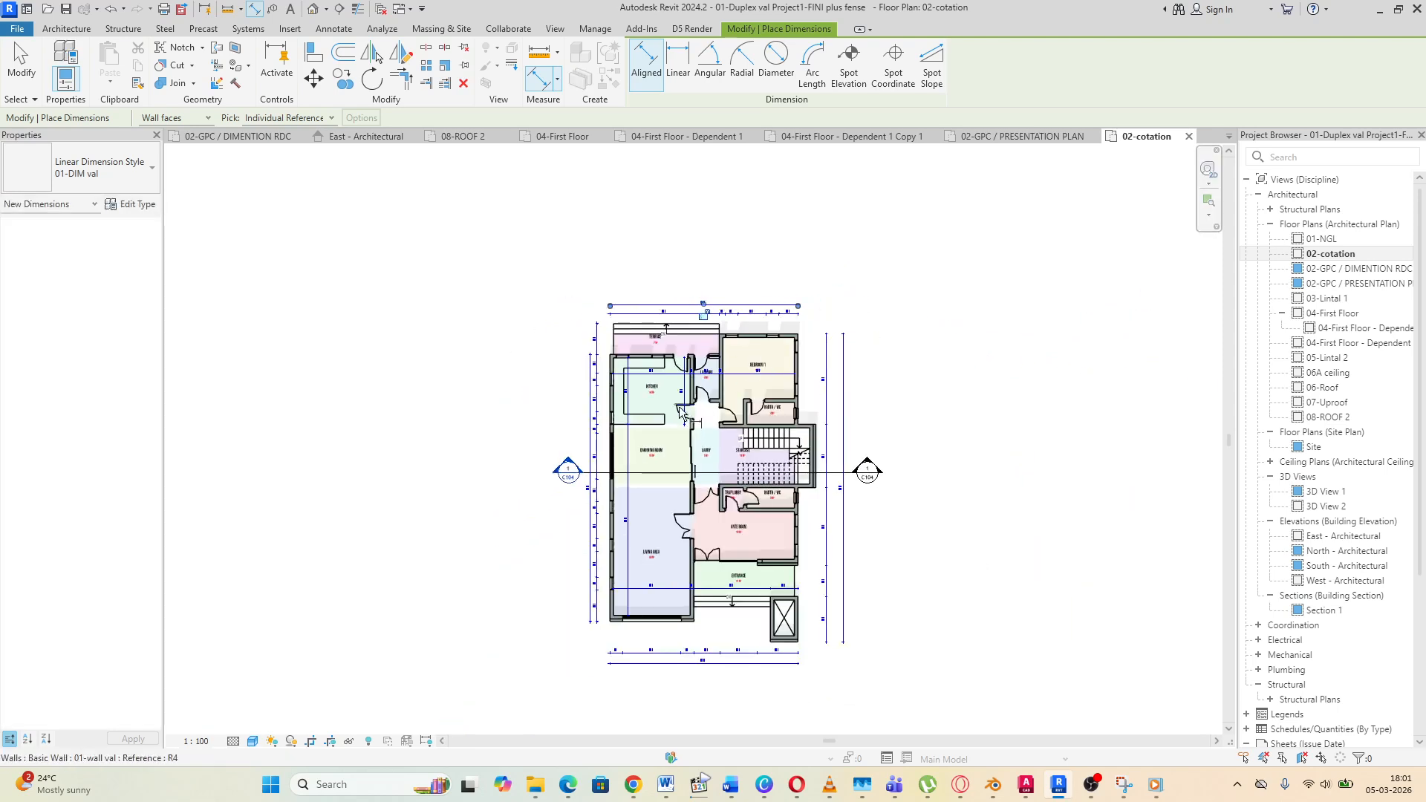
pyautogui.scroll(2, 713, 534)
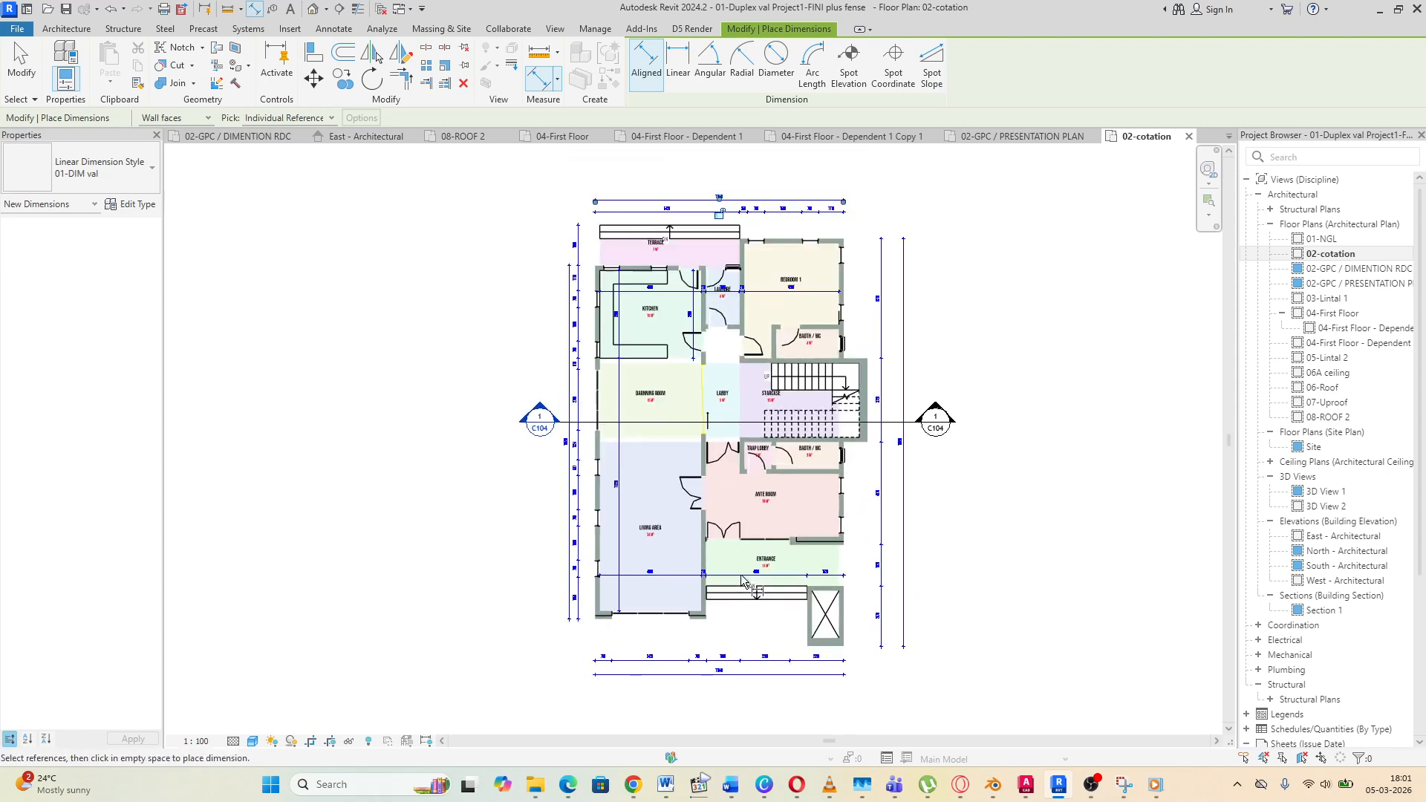
pyautogui.scroll(2, 758, 245)
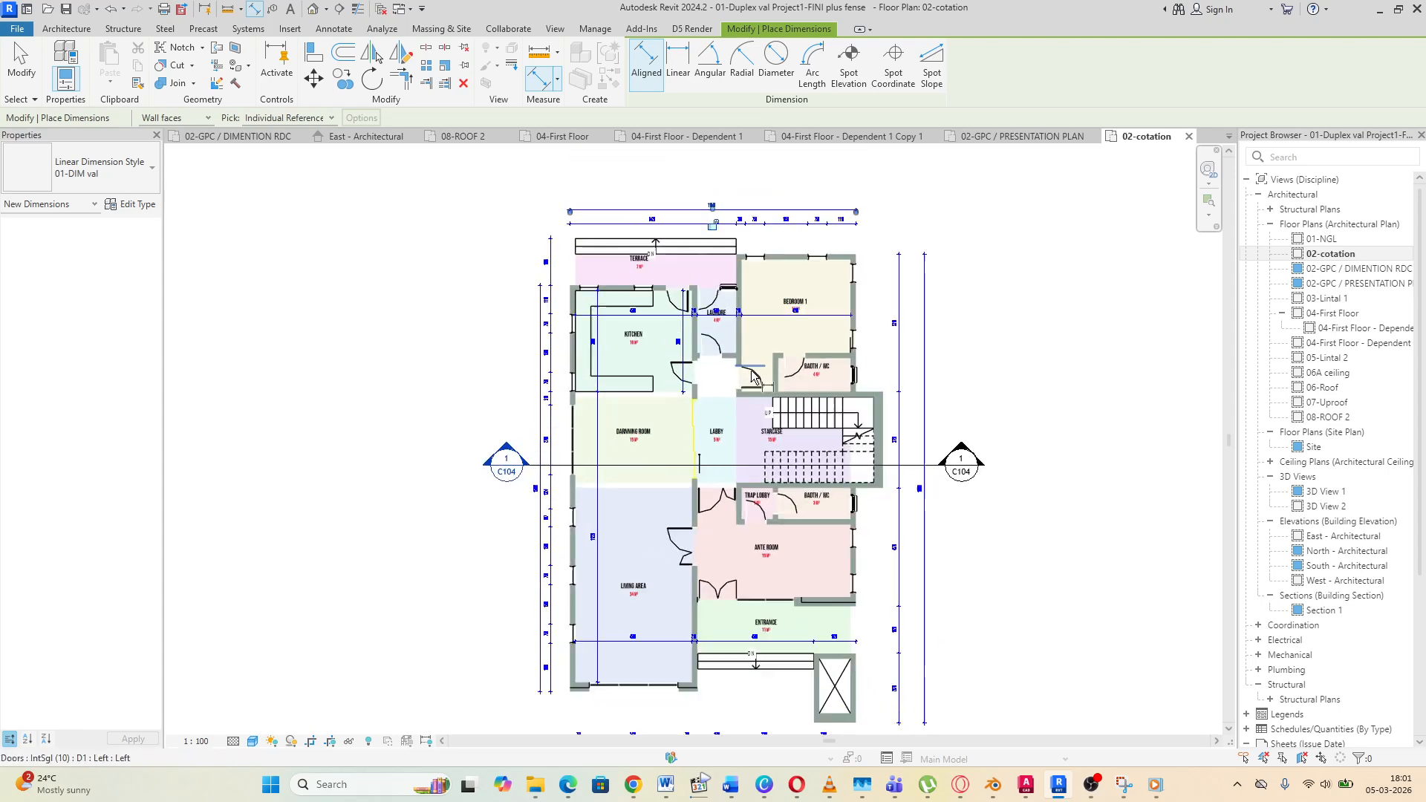
pyautogui.doubleClick(1344, 283)
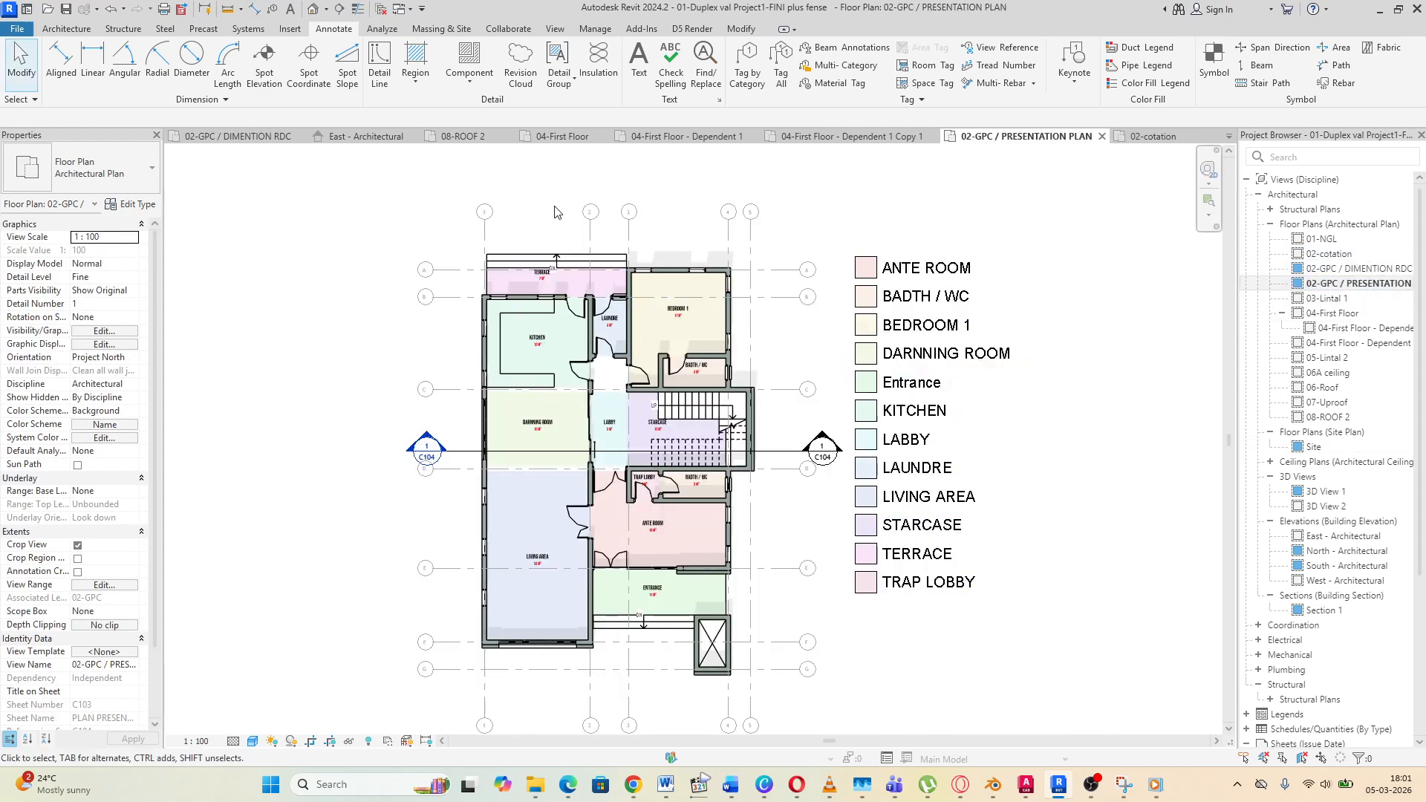
pyautogui.scroll(-2, 820, 510)
pyautogui.scroll(3, 654, 456)
pyautogui.scroll(-3, 727, 408)
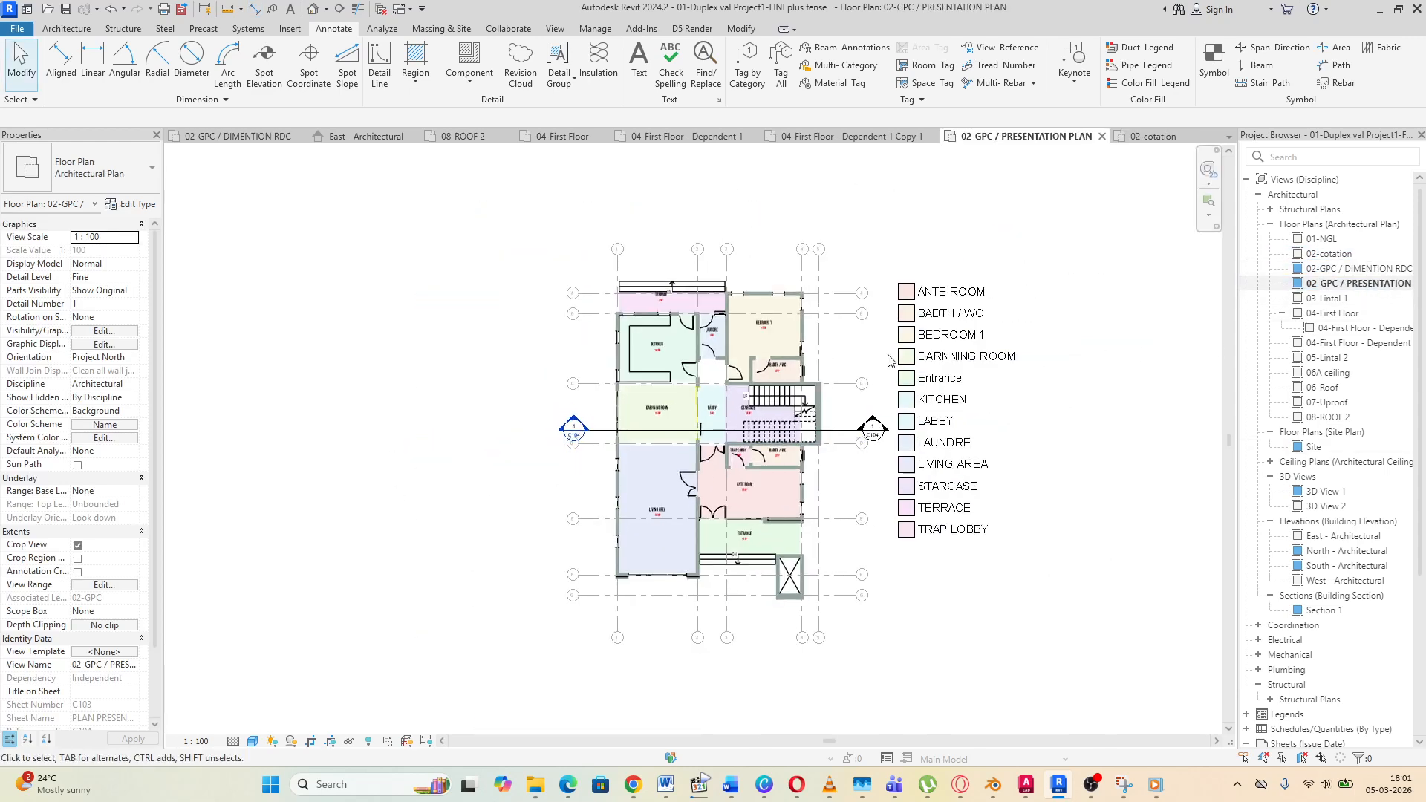
pyautogui.scroll(3, 796, 363)
pyautogui.scroll(-1, 796, 363)
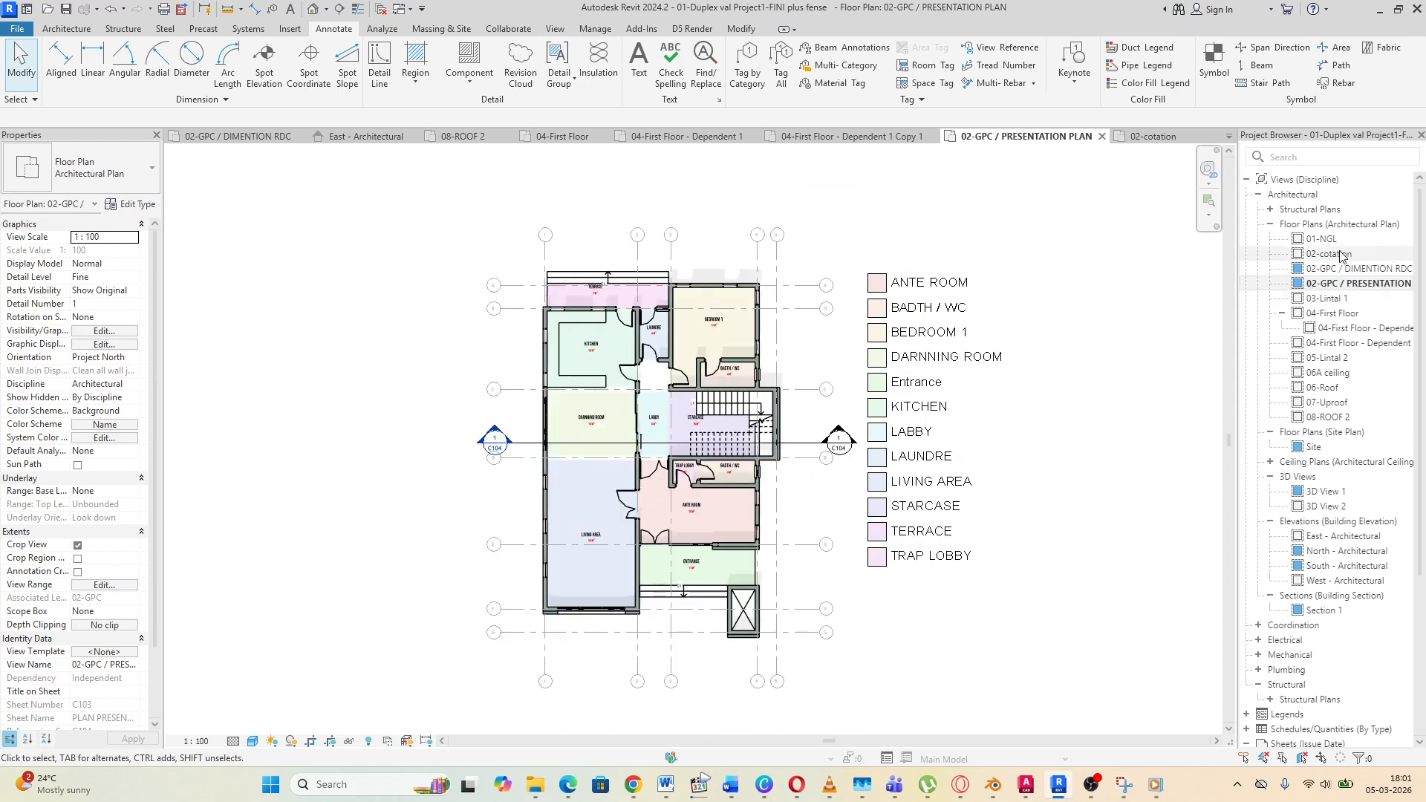
# Return to the 02-cotation floor plan and create a new sheet with the A3 SHEET Family7 titleblock
pyautogui.doubleClick(1329, 254)
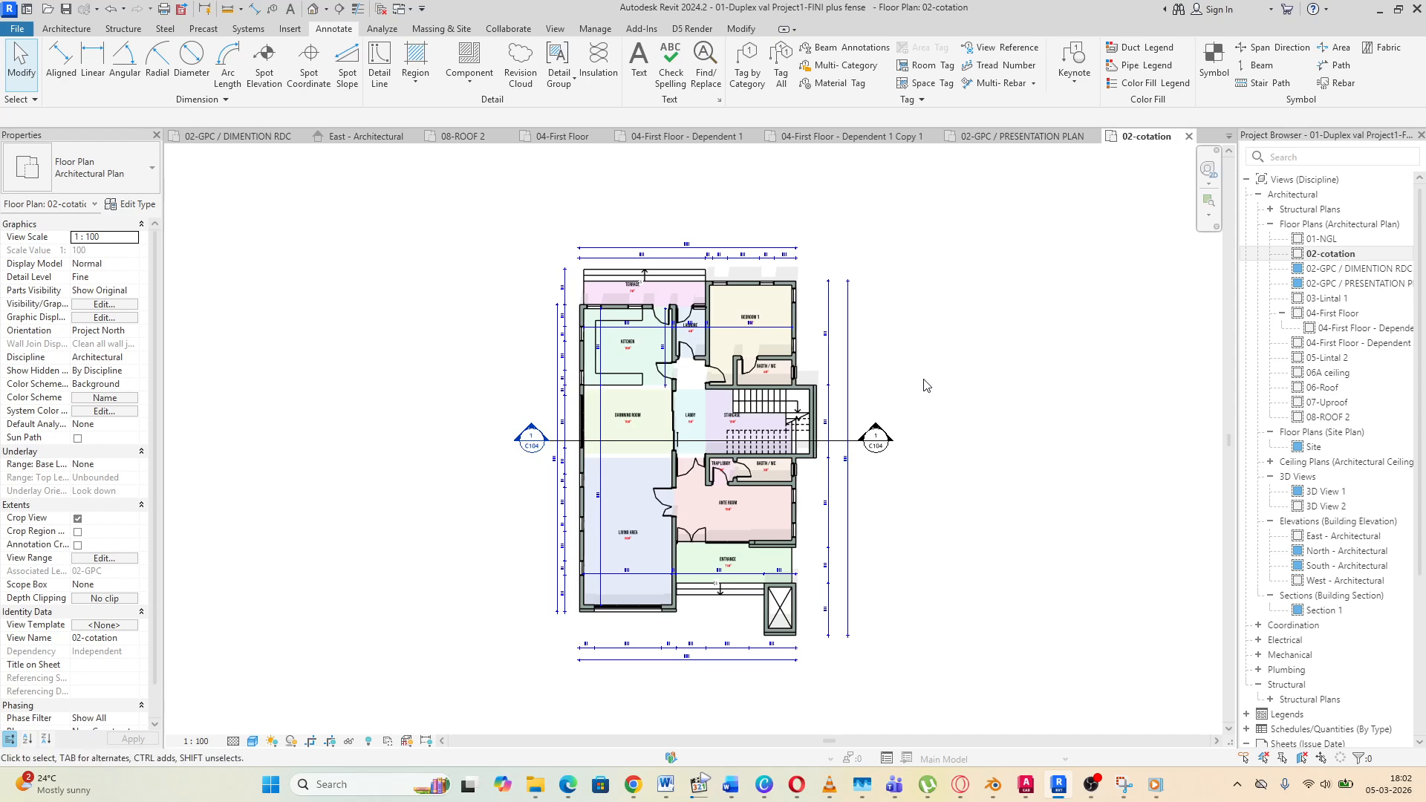
pyautogui.scroll(-5, 1327, 359)
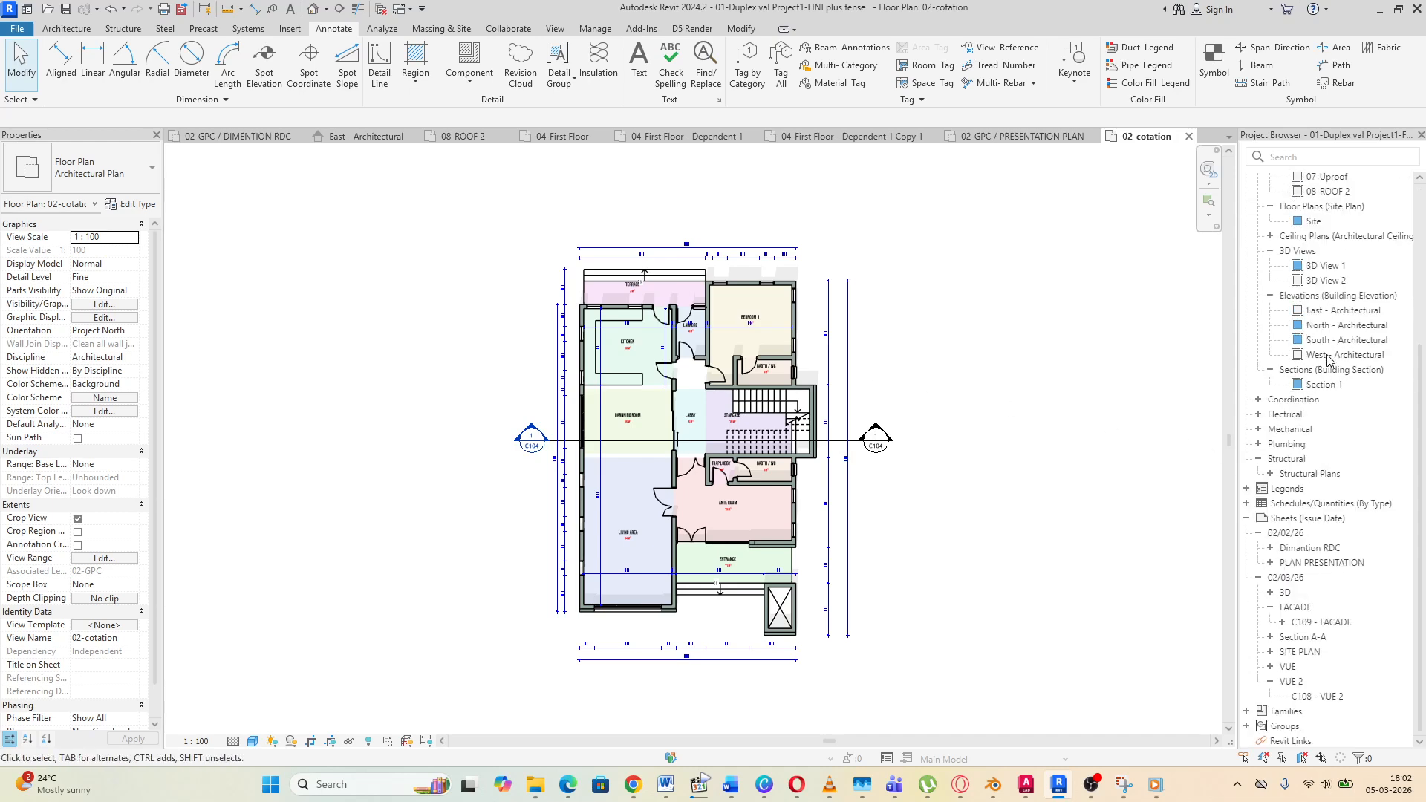
pyautogui.rightClick(1291, 519)
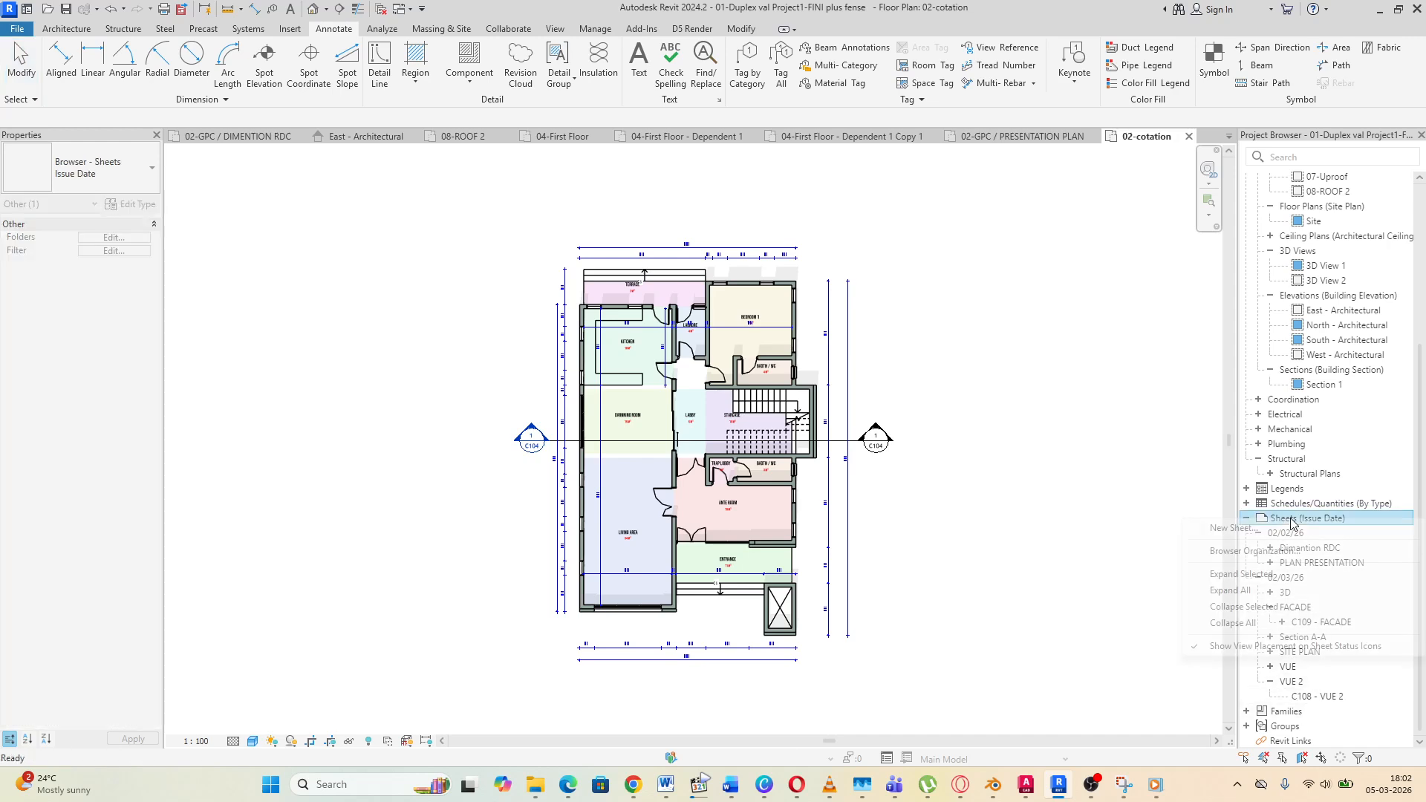
pyautogui.click(1233, 527)
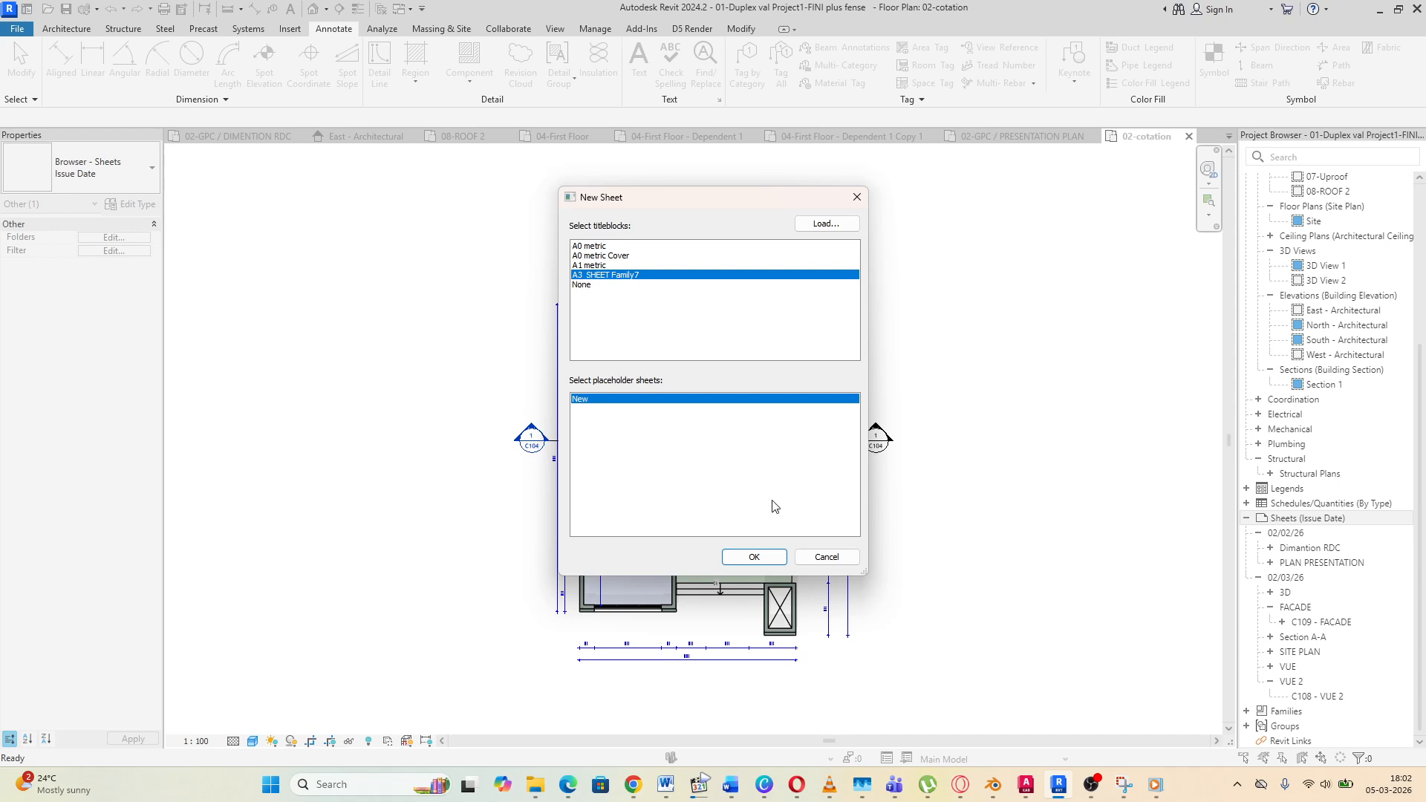
pyautogui.click(754, 556)
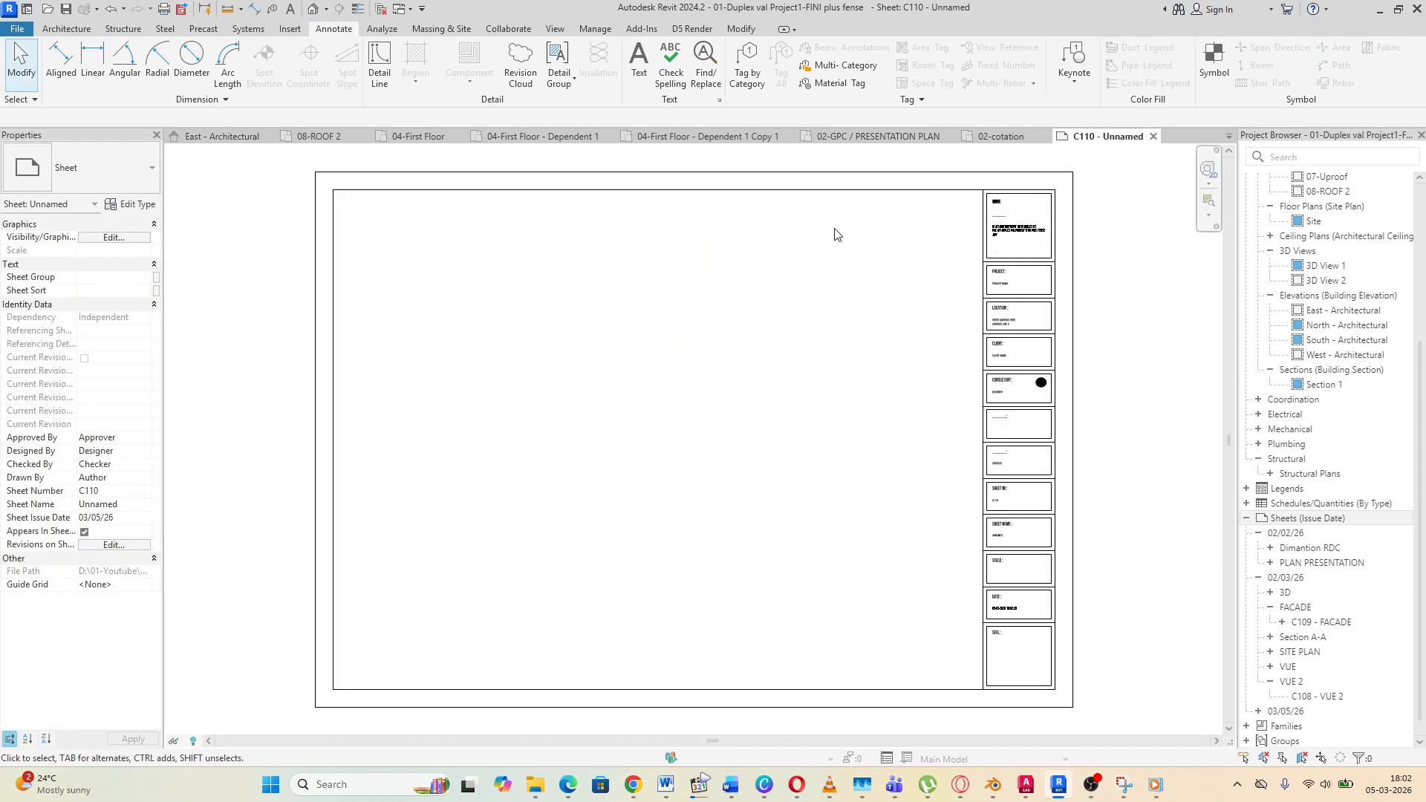
# Examine the new sheet's title block, including its file path and project name fields
pyautogui.click(790, 456)
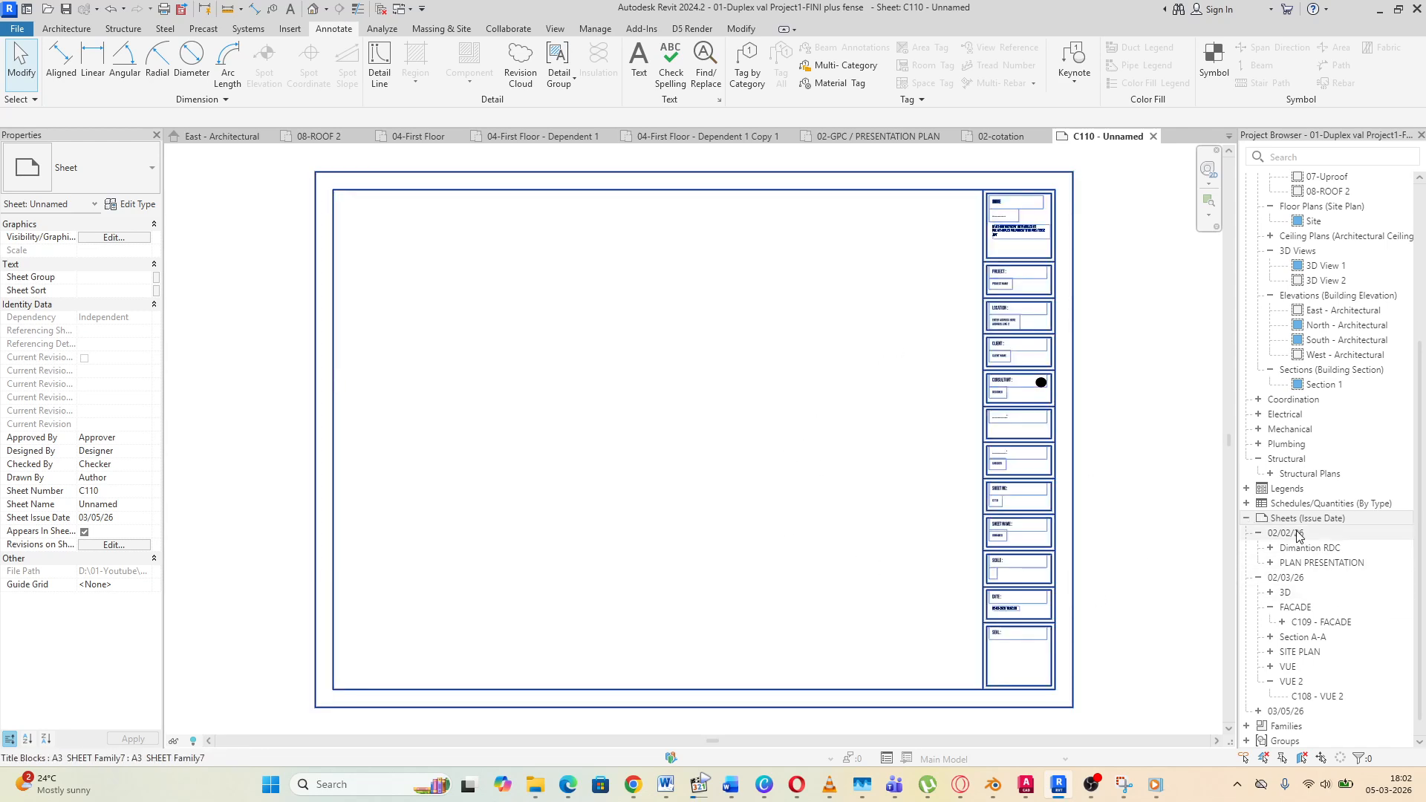
pyautogui.scroll(-1, 1300, 536)
pyautogui.press('Escape')
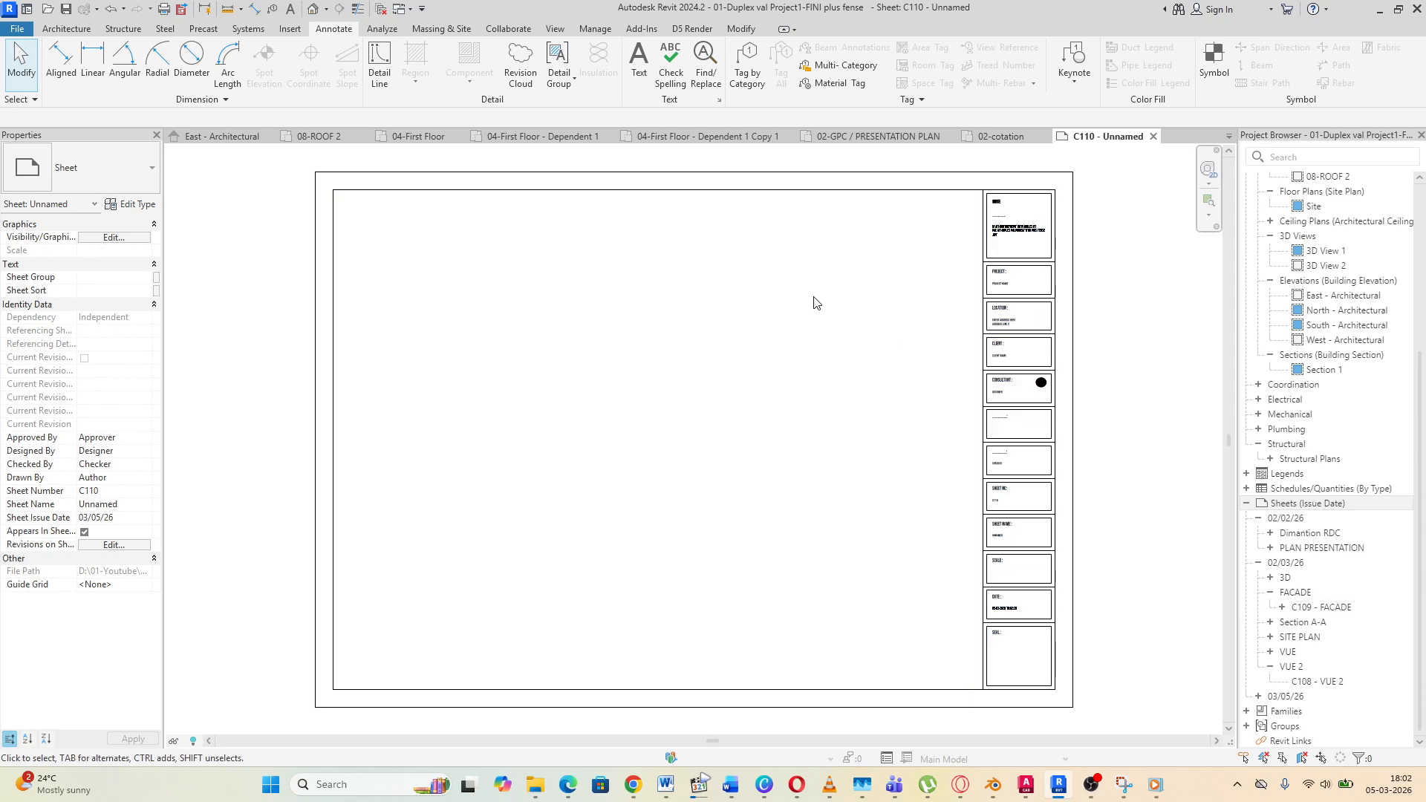
pyautogui.scroll(1, 780, 286)
pyautogui.scroll(-1, 709, 402)
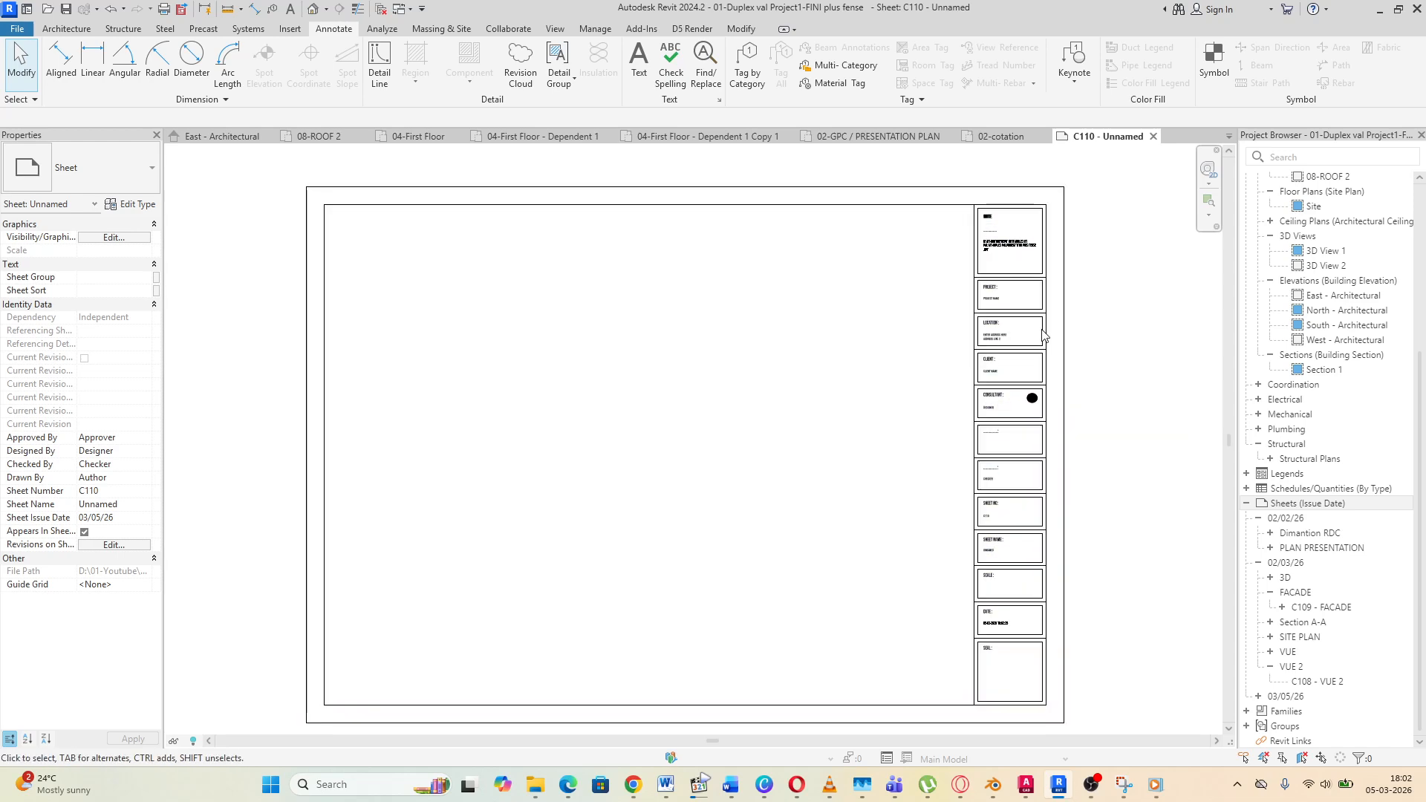
pyautogui.scroll(5, 999, 236)
pyautogui.scroll(3, 966, 371)
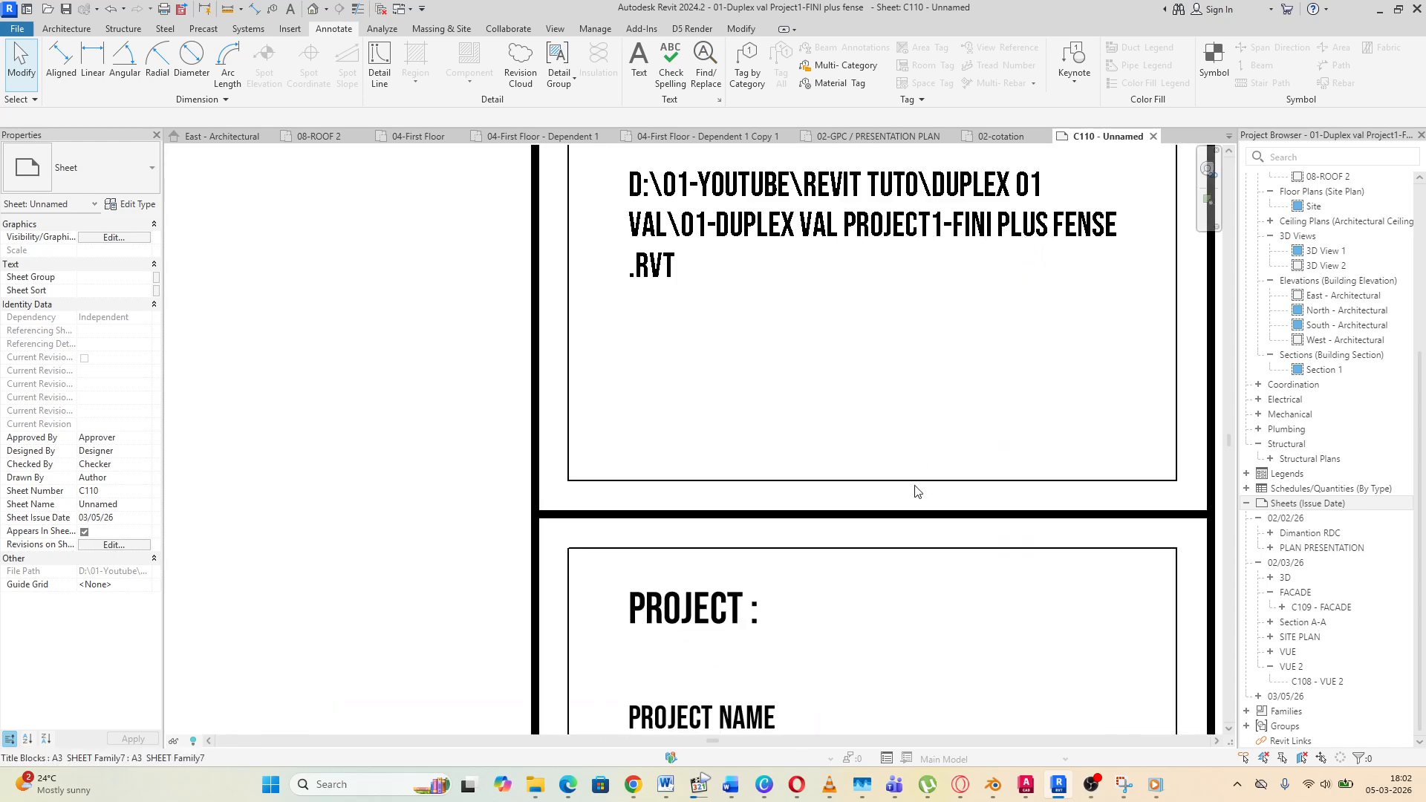
# Examine the title block fields on sheet C110, from the note and project boxes down to the client and consultant boxes
pyautogui.scroll(-4, 917, 490)
pyautogui.scroll(3, 822, 373)
pyautogui.scroll(-4, 822, 373)
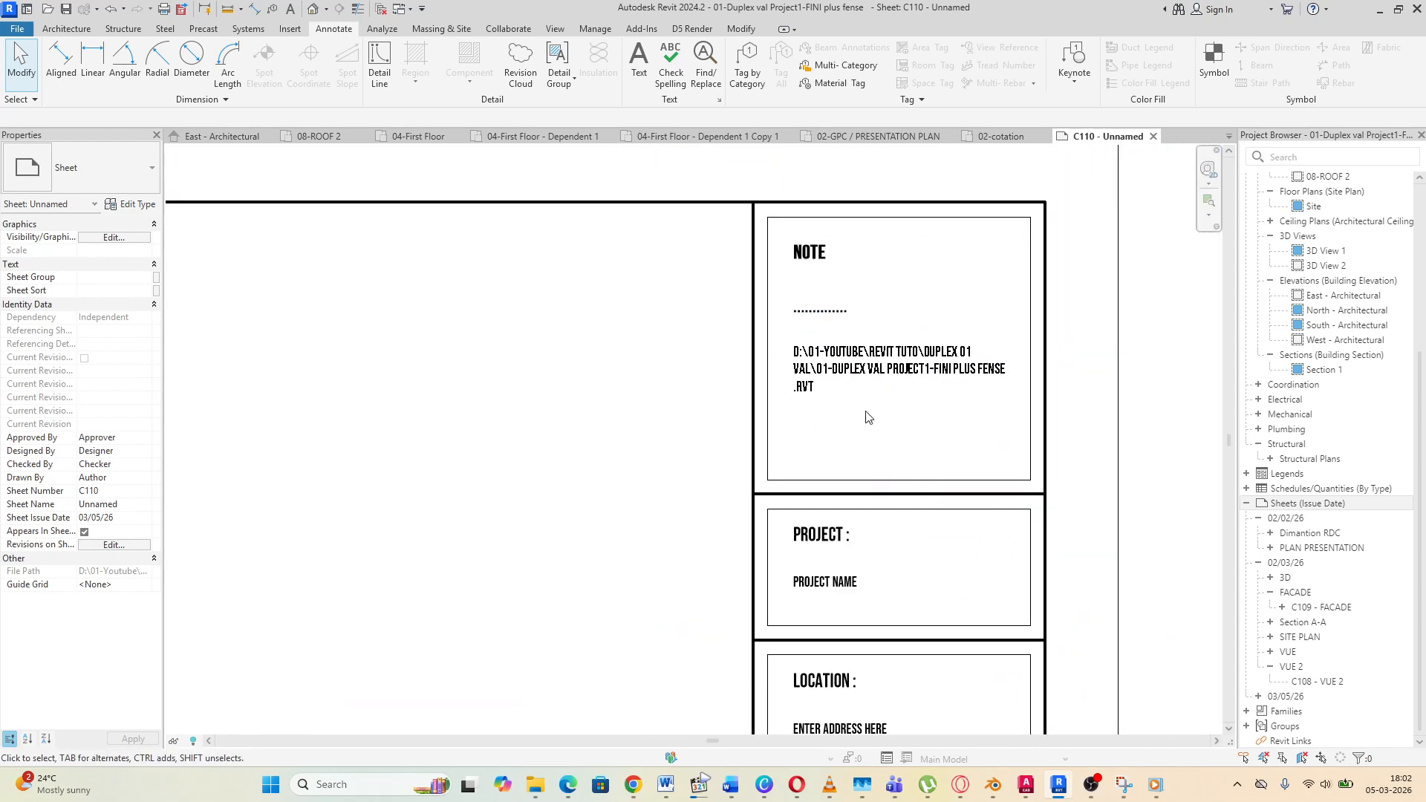
pyautogui.scroll(5, 882, 496)
pyautogui.scroll(-3, 882, 496)
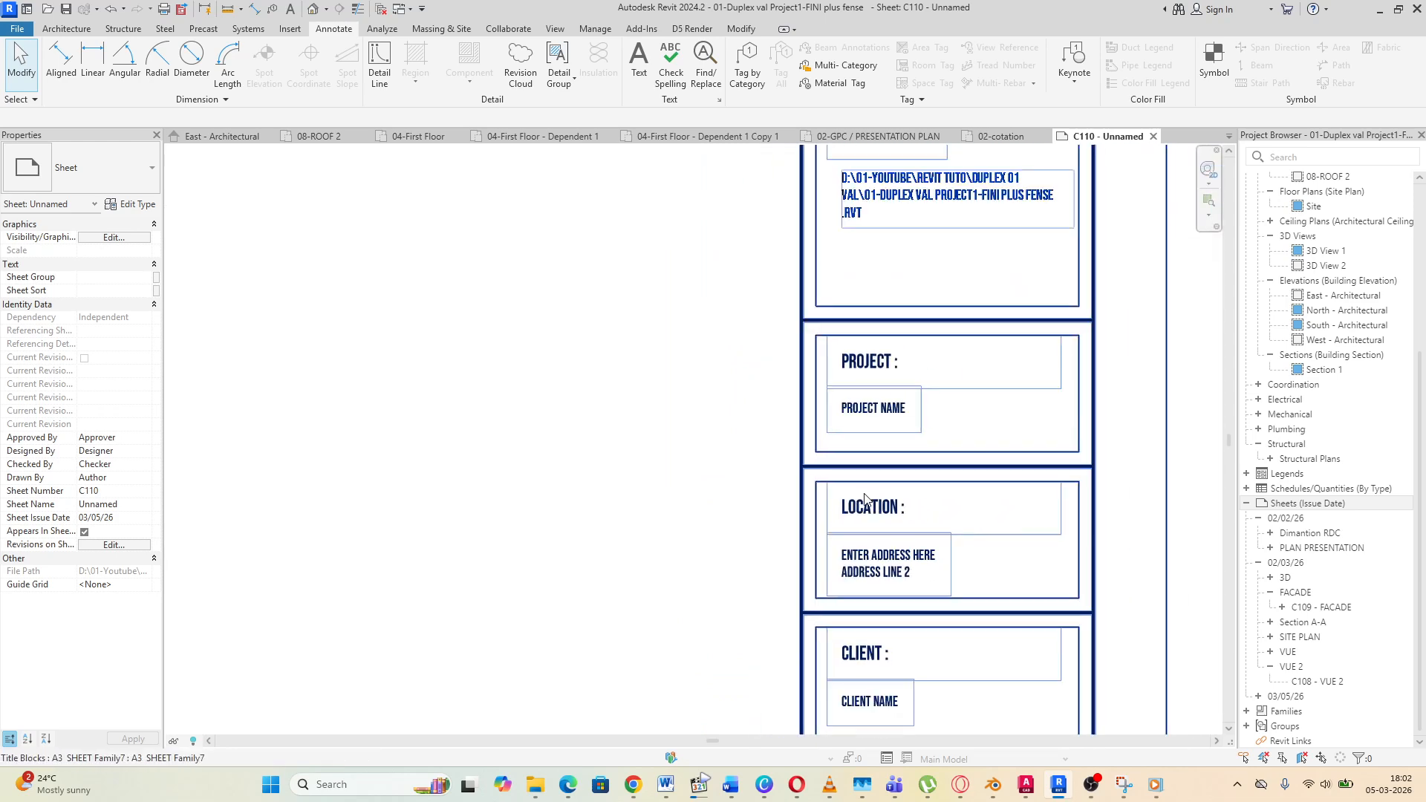
pyautogui.scroll(3, 913, 549)
pyautogui.scroll(1, 952, 610)
pyautogui.moveTo(952, 611); pyautogui.dragTo(961, 471, button='middle')
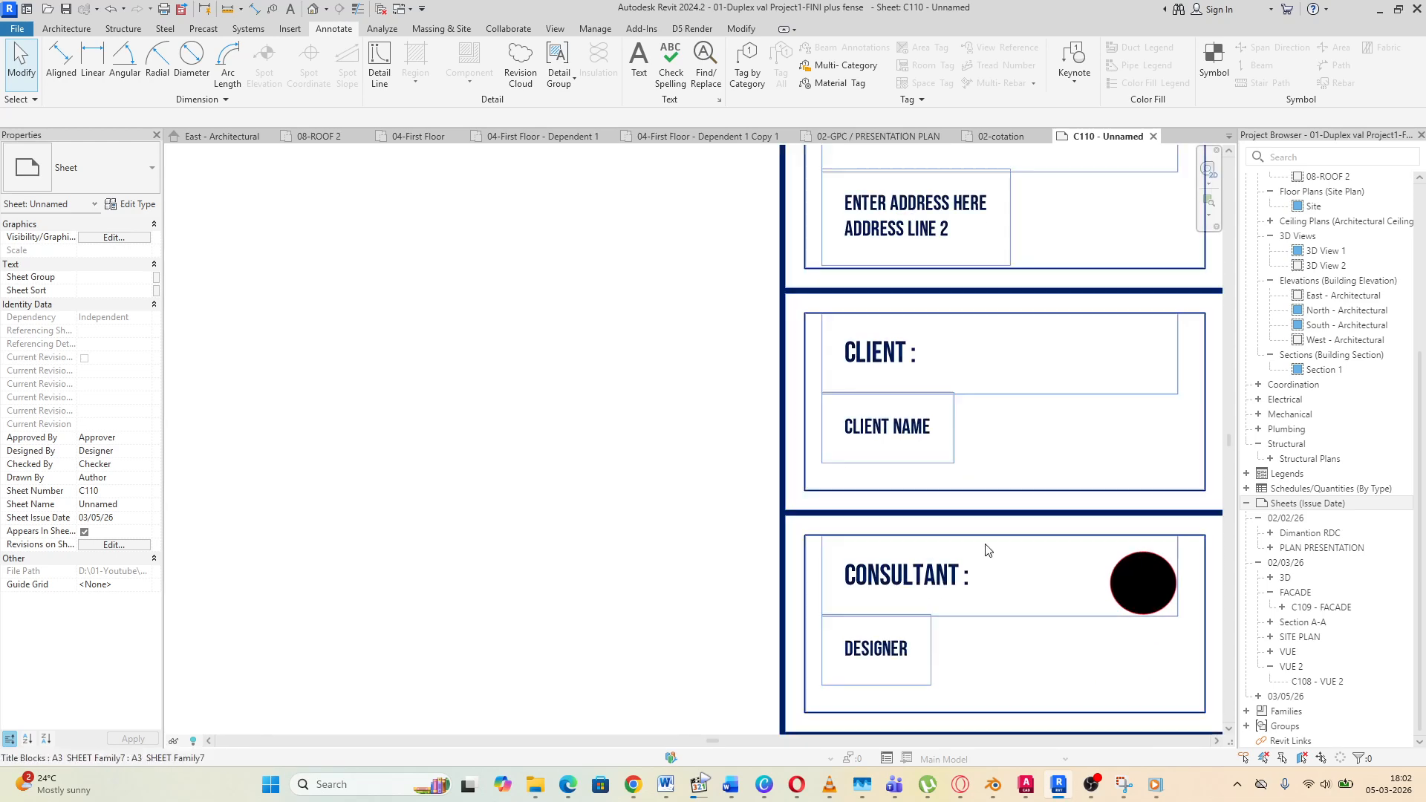
pyautogui.scroll(-5, 975, 520)
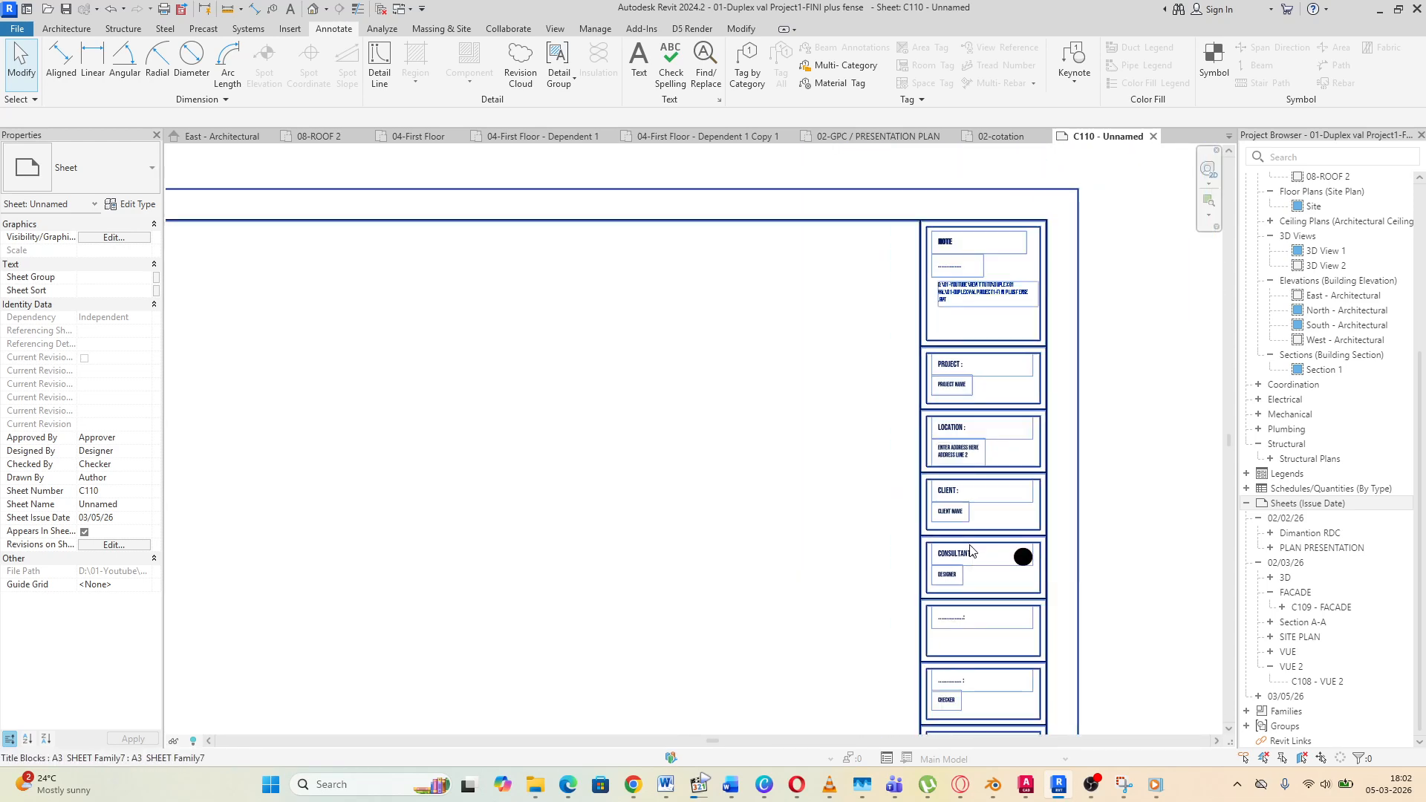
pyautogui.scroll(4, 970, 550)
pyautogui.scroll(-2, 929, 484)
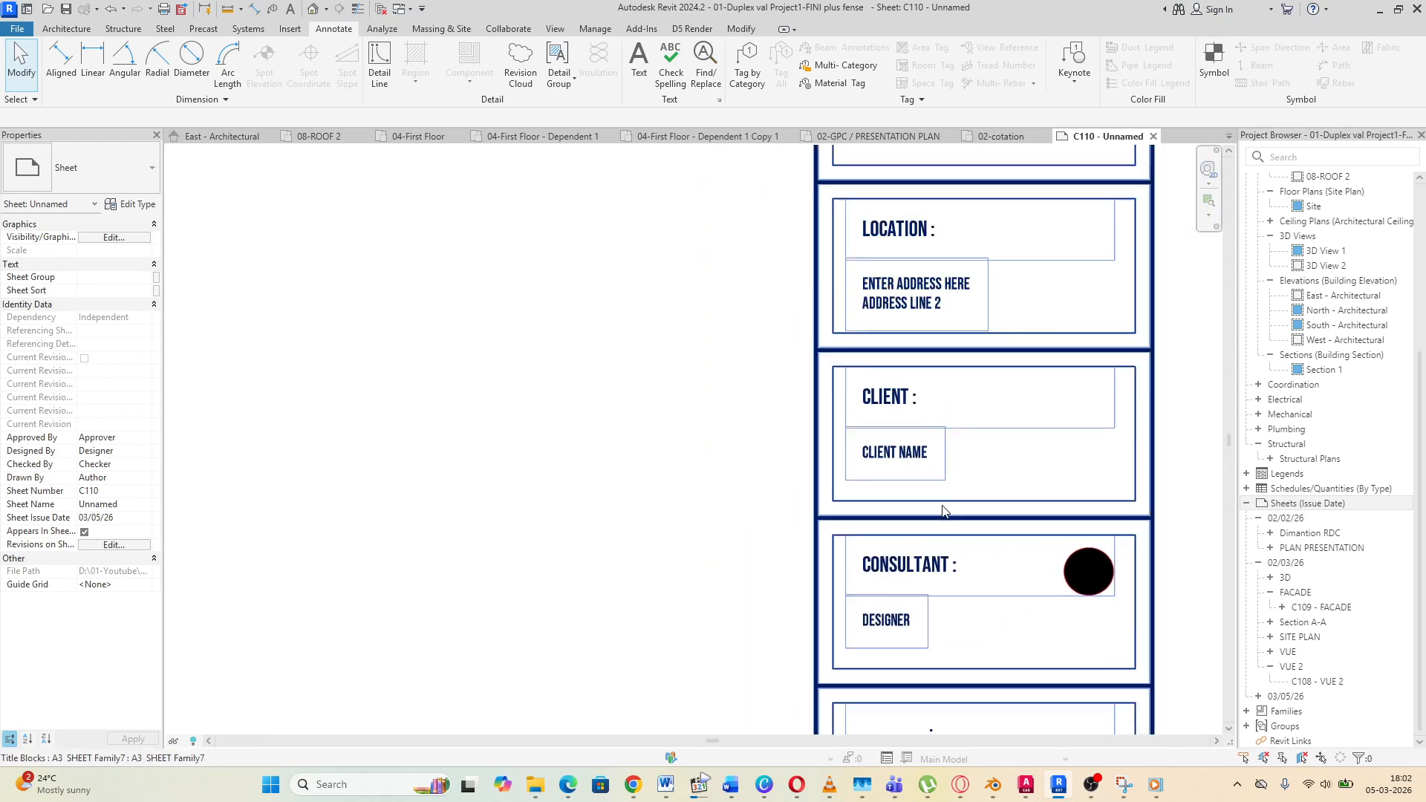
pyautogui.scroll(1, 875, 603)
pyautogui.scroll(-6, 968, 226)
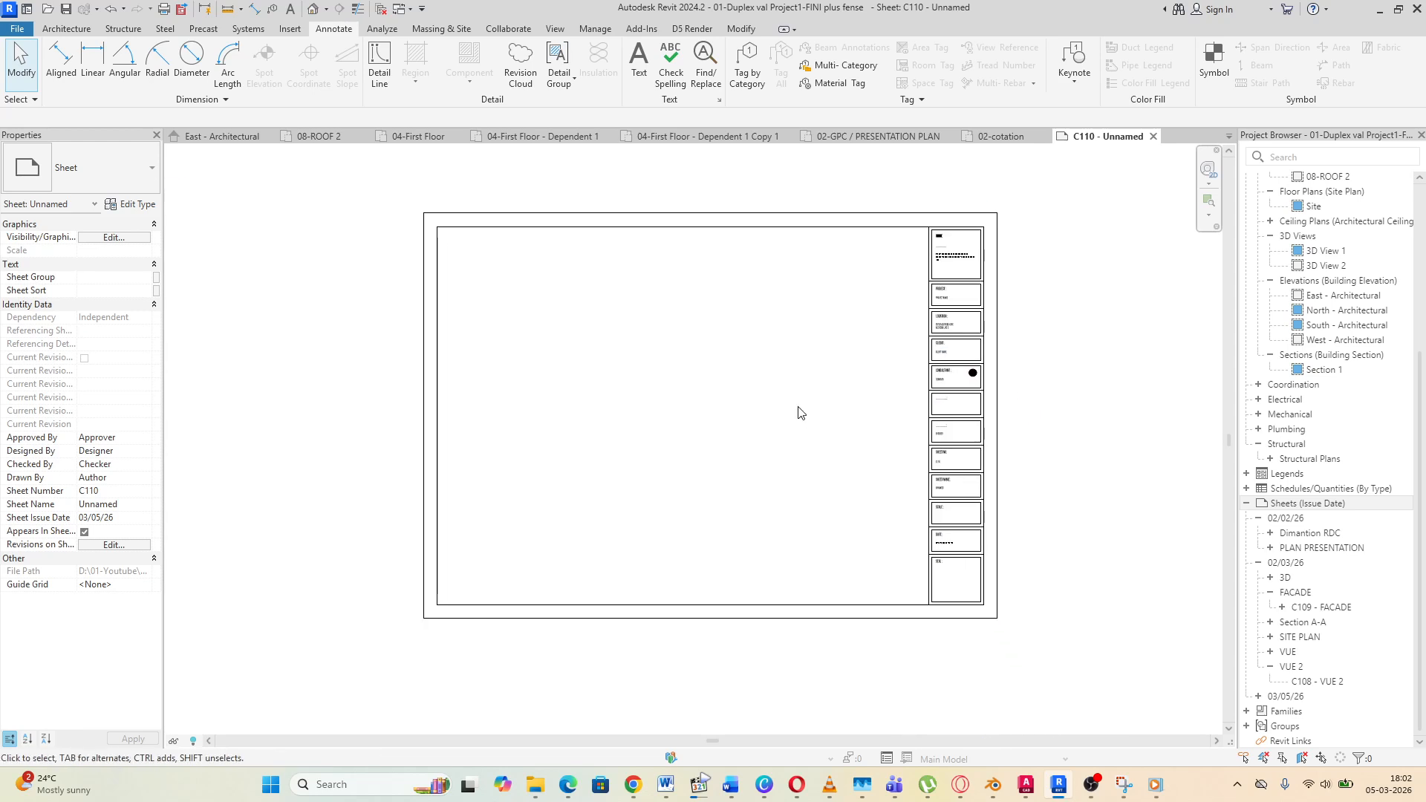
pyautogui.scroll(1, 743, 346)
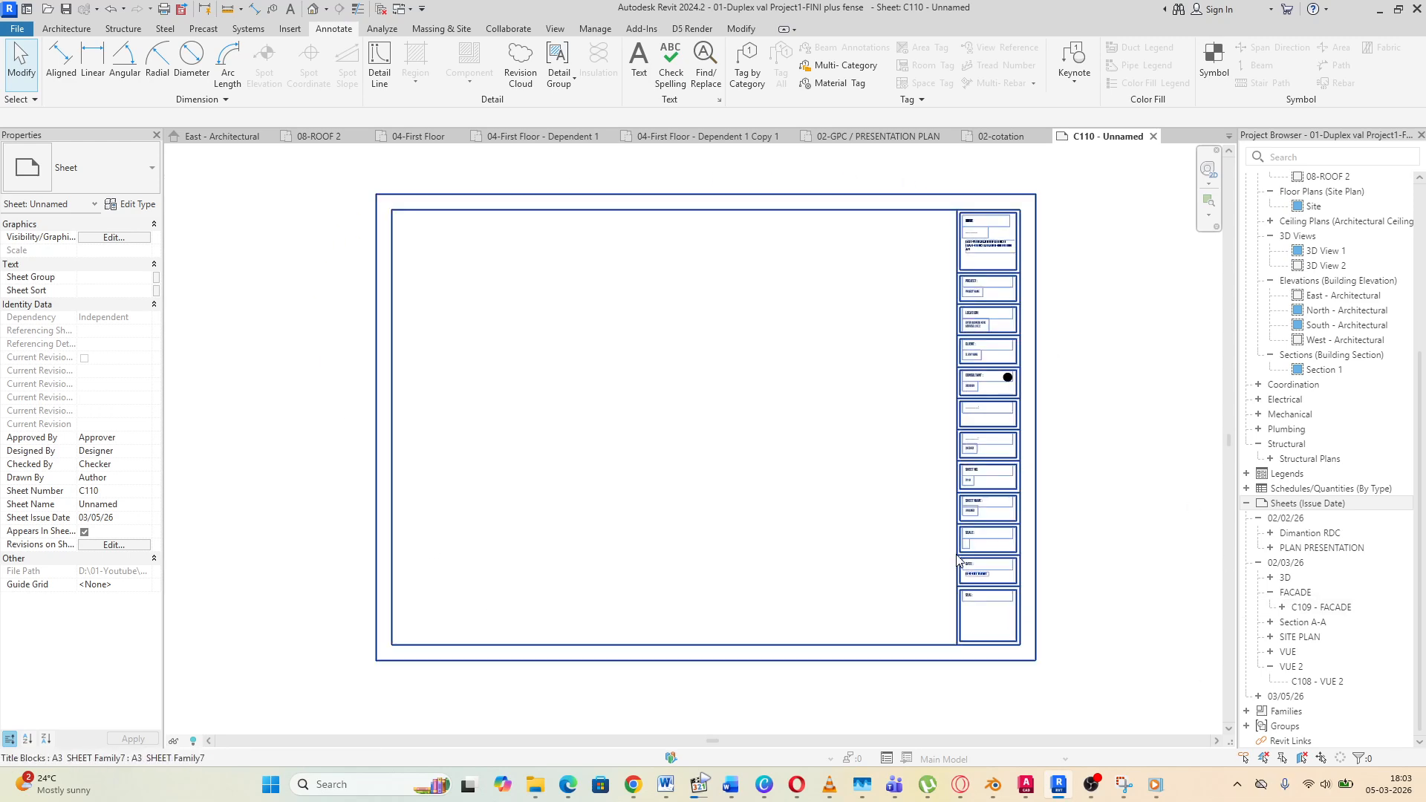
# Place the 02-cotation floor plan view on sheet C110, in the drawing area beside the title block
pyautogui.moveTo(751, 397); pyautogui.dragTo(740, 444, button='middle')
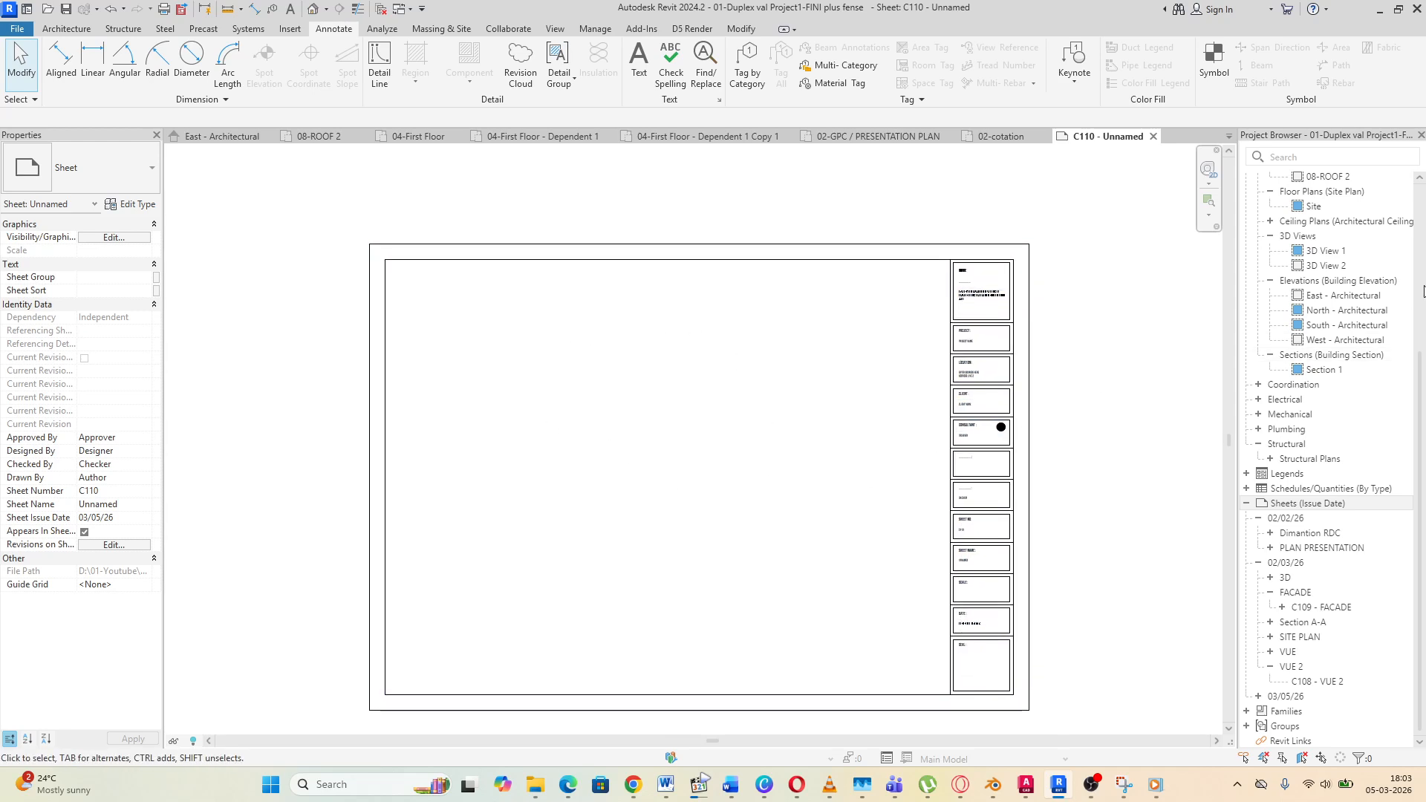
pyautogui.scroll(5, 1347, 312)
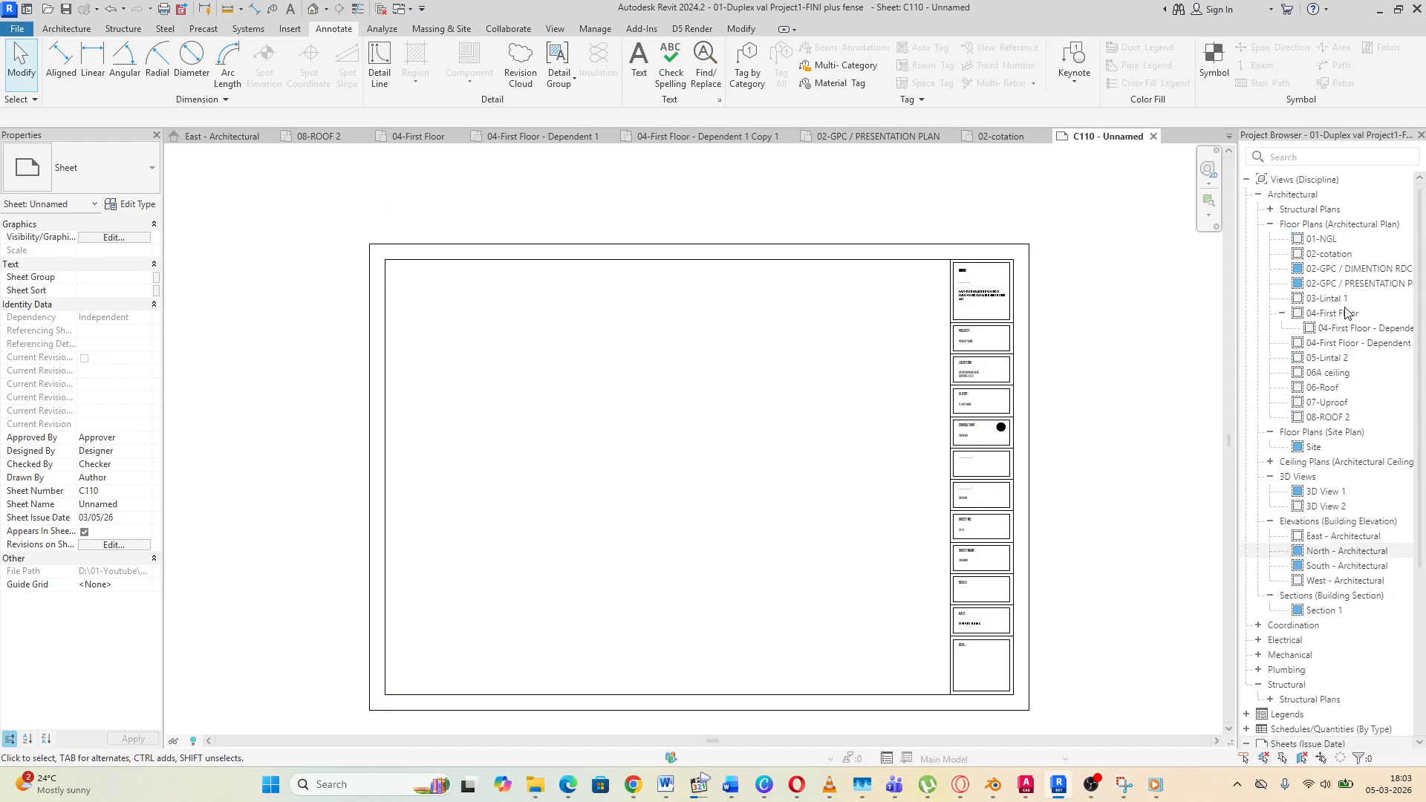
pyautogui.click(1330, 255)
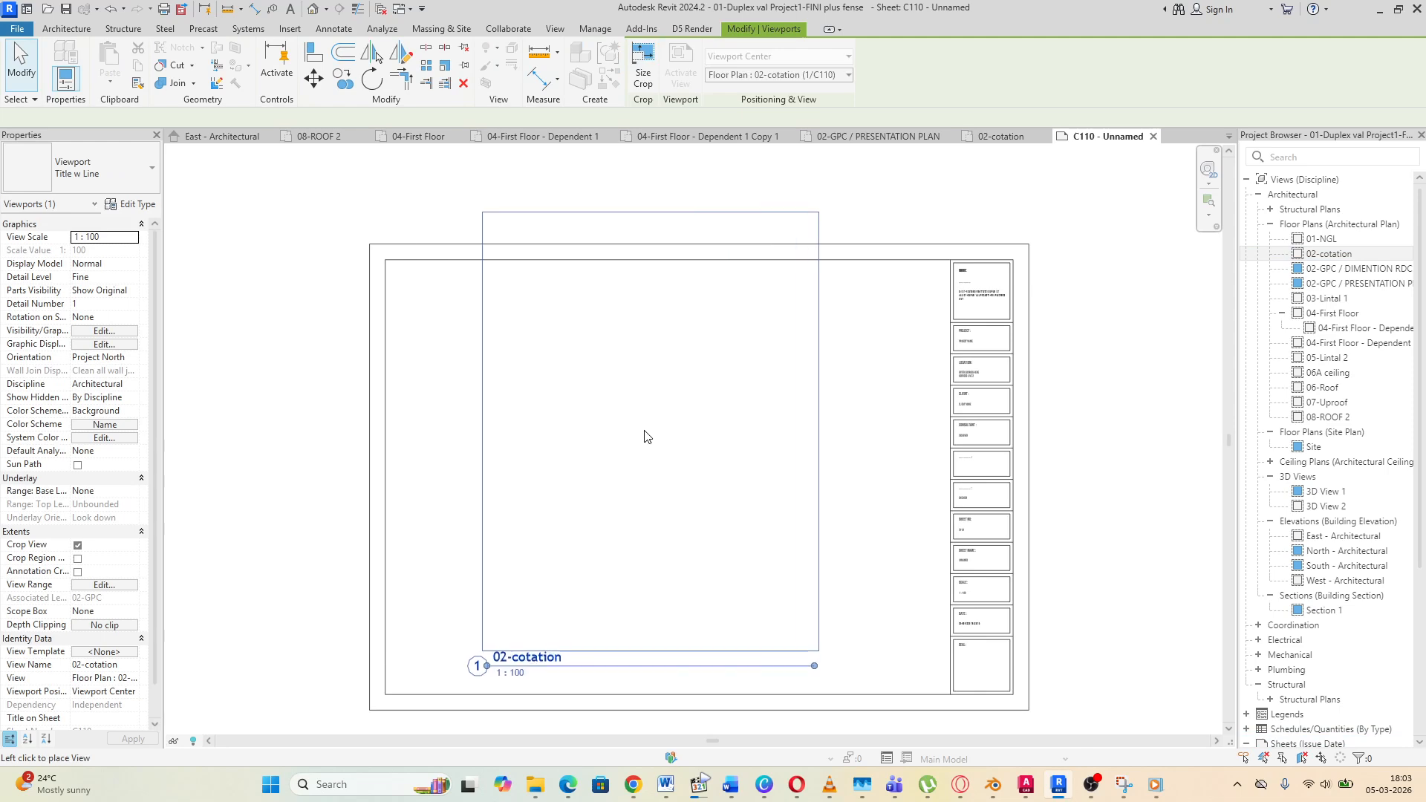
pyautogui.click(587, 455)
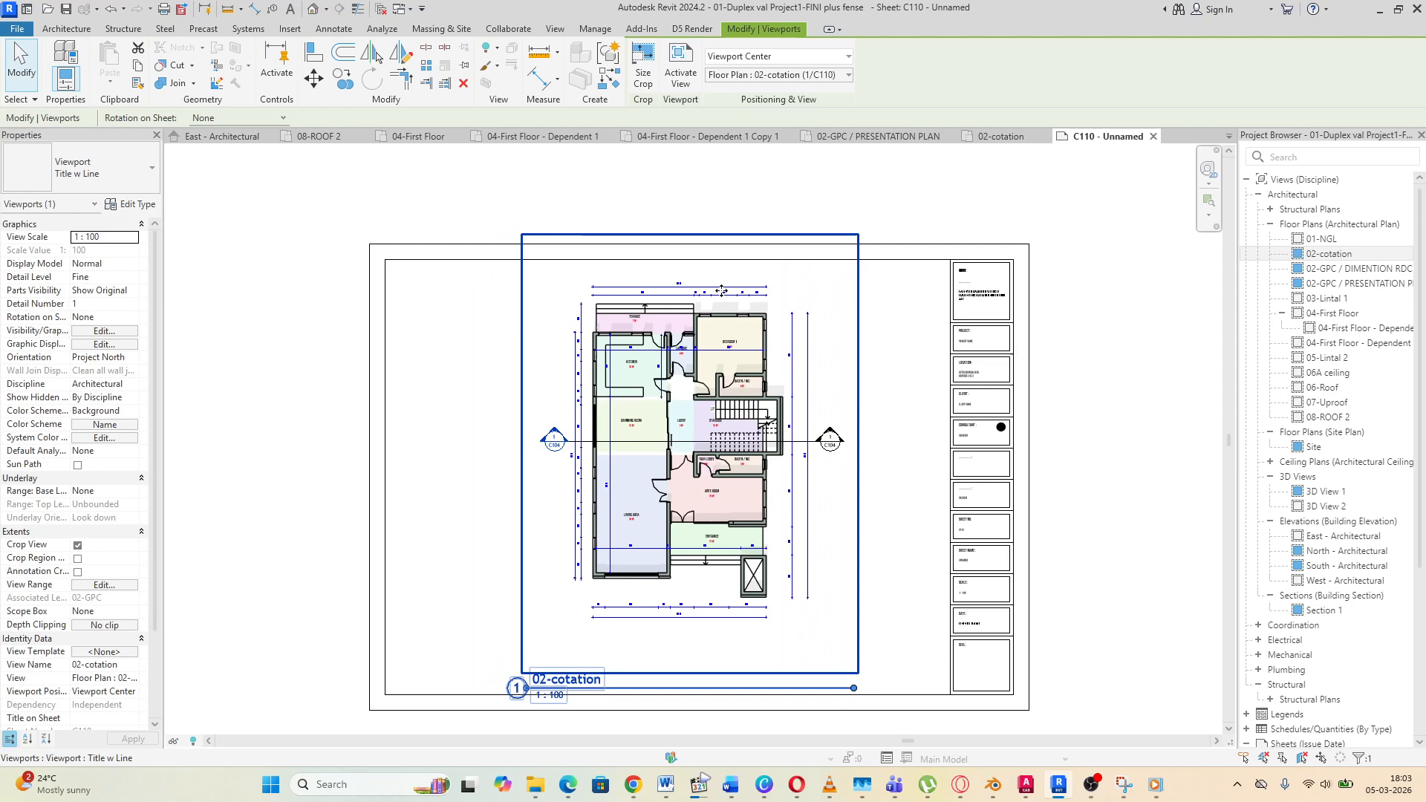
pyautogui.scroll(-2, 712, 325)
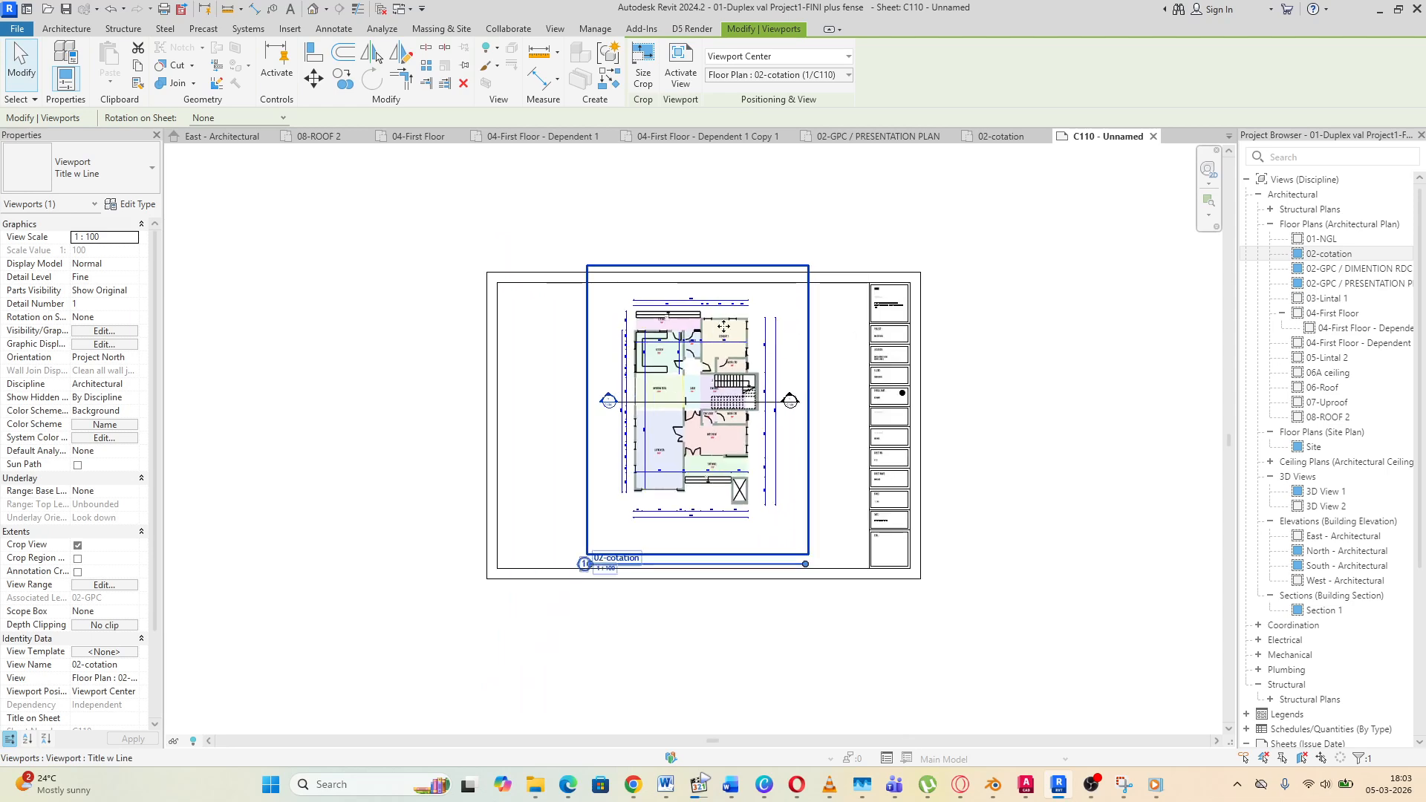
pyautogui.click(252, 278)
pyautogui.scroll(2, 750, 475)
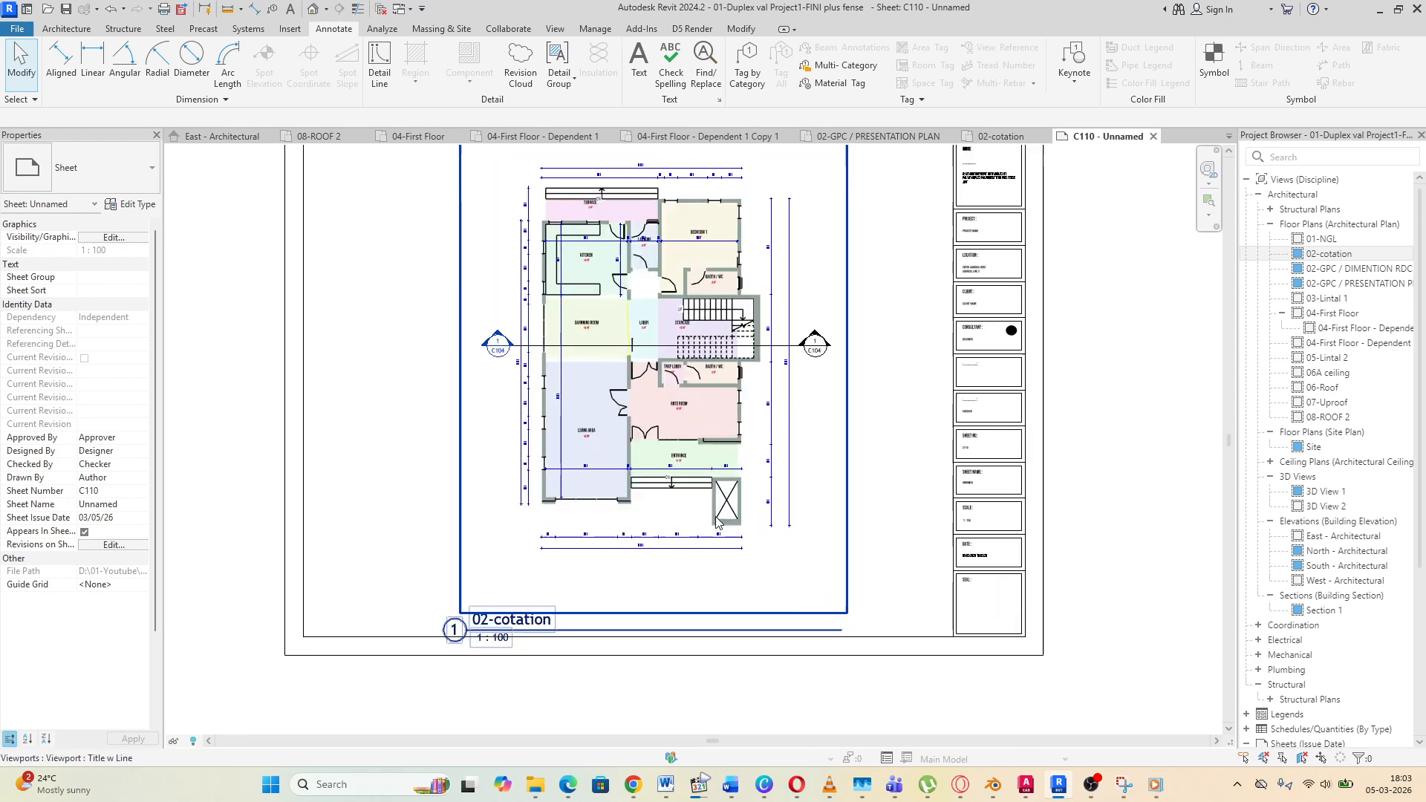
# Move the 02-cotation viewport title up so it sits just below the floor plan, inside the sheet border
pyautogui.scroll(1, 717, 522)
pyautogui.click(621, 630)
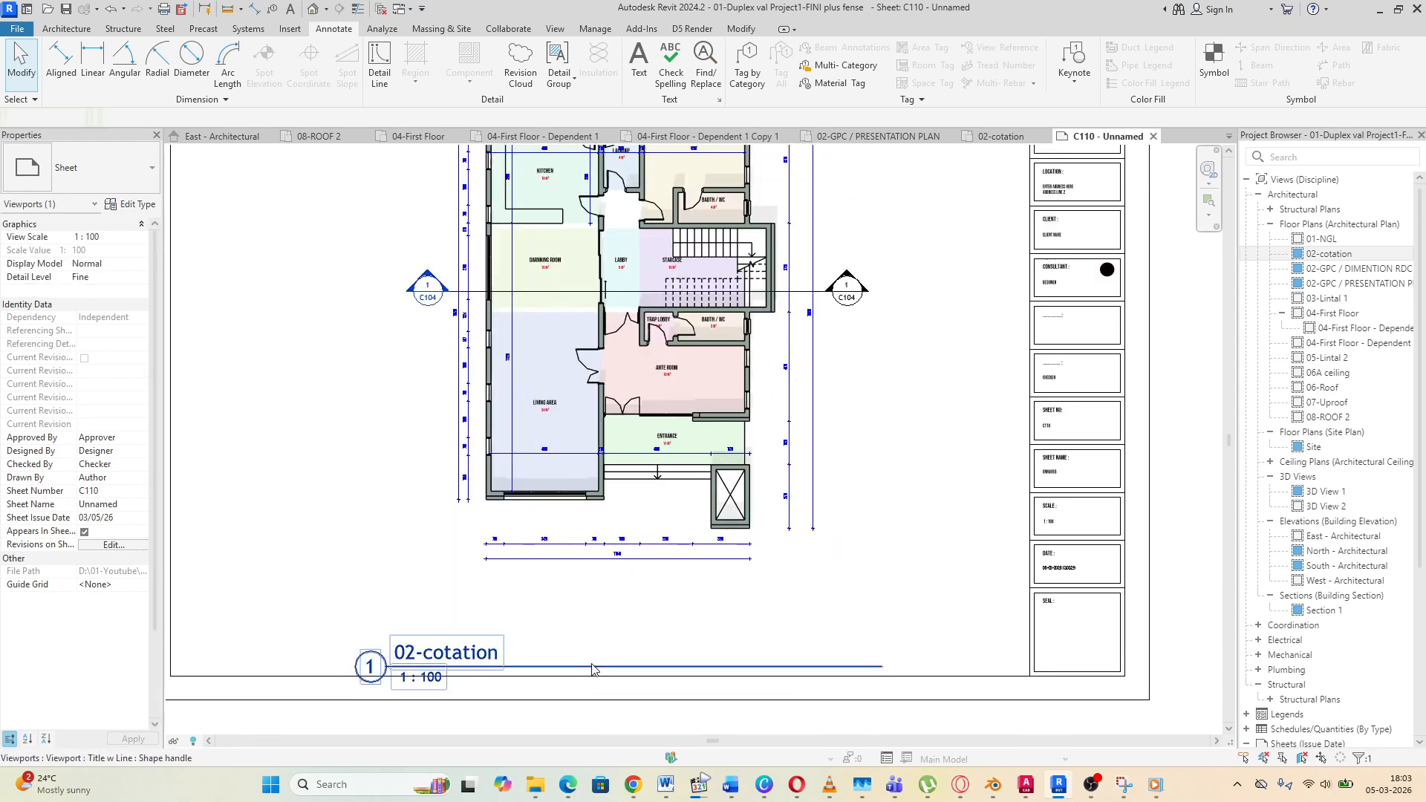
pyautogui.moveTo(468, 663); pyautogui.dragTo(477, 596)
pyautogui.scroll(-3, 621, 599)
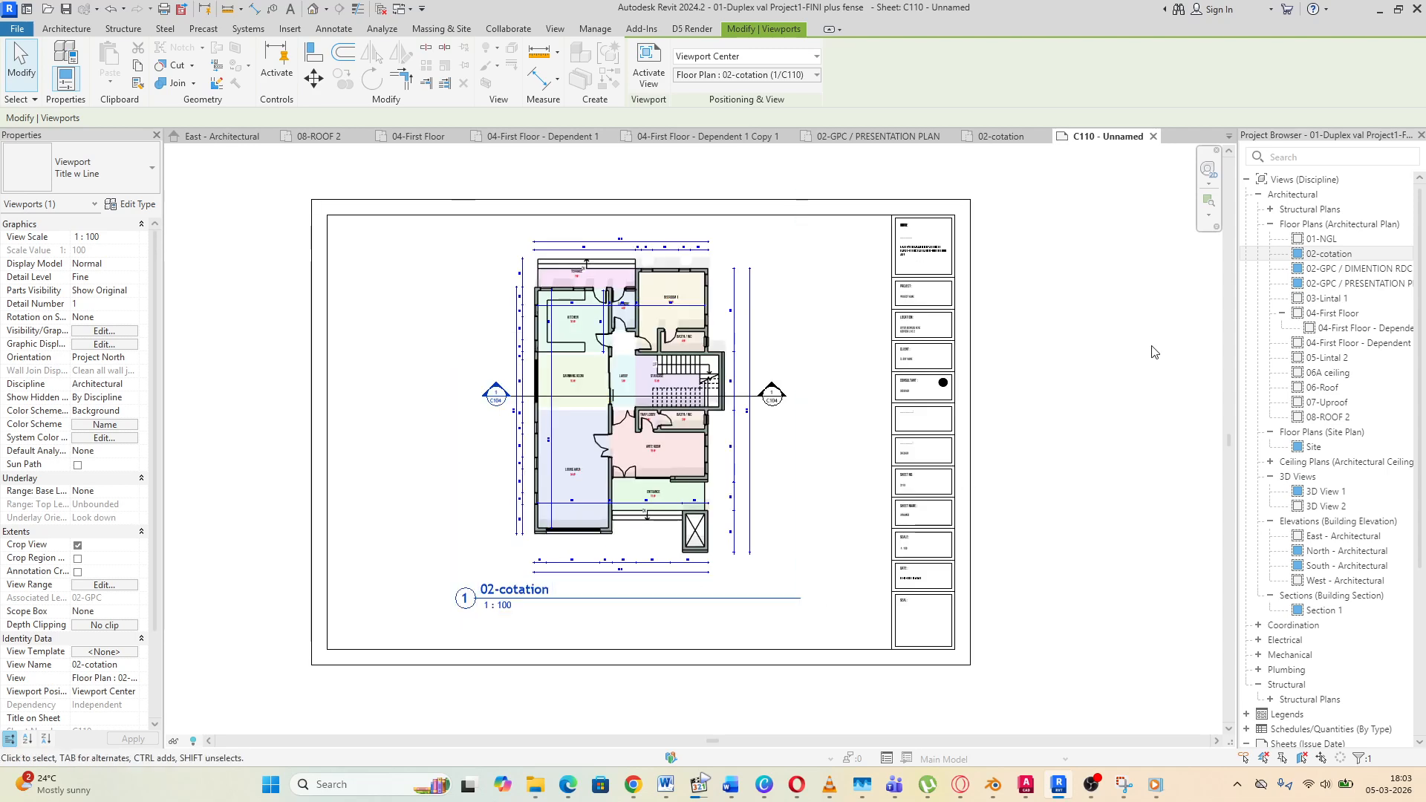
pyautogui.click(1119, 383)
pyautogui.scroll(-1, 1030, 512)
pyautogui.scroll(2, 1047, 350)
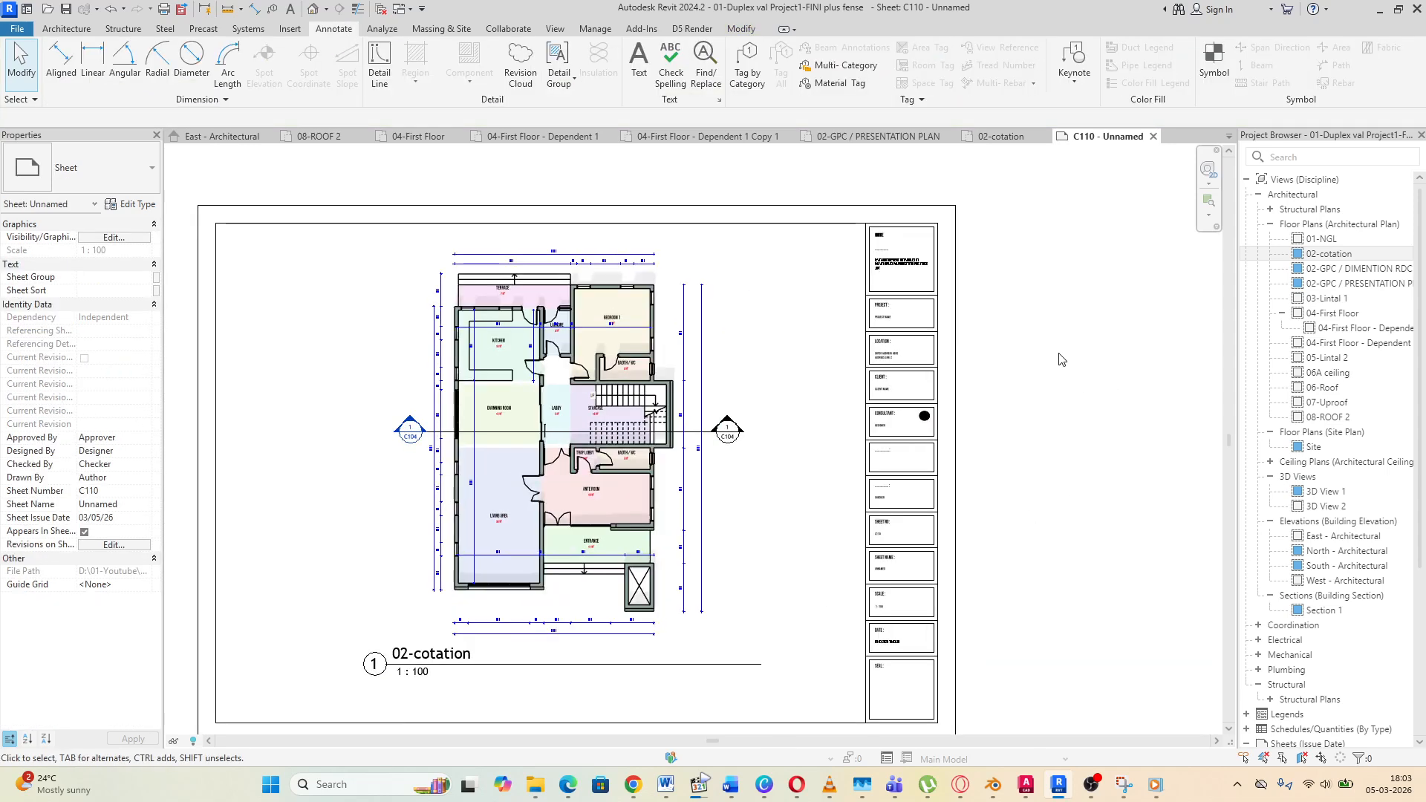
# Review the sheet with the placed plan, checking the sheet number, sheet name, scale, date and project fields of the title block
pyautogui.scroll(-1, 1063, 312)
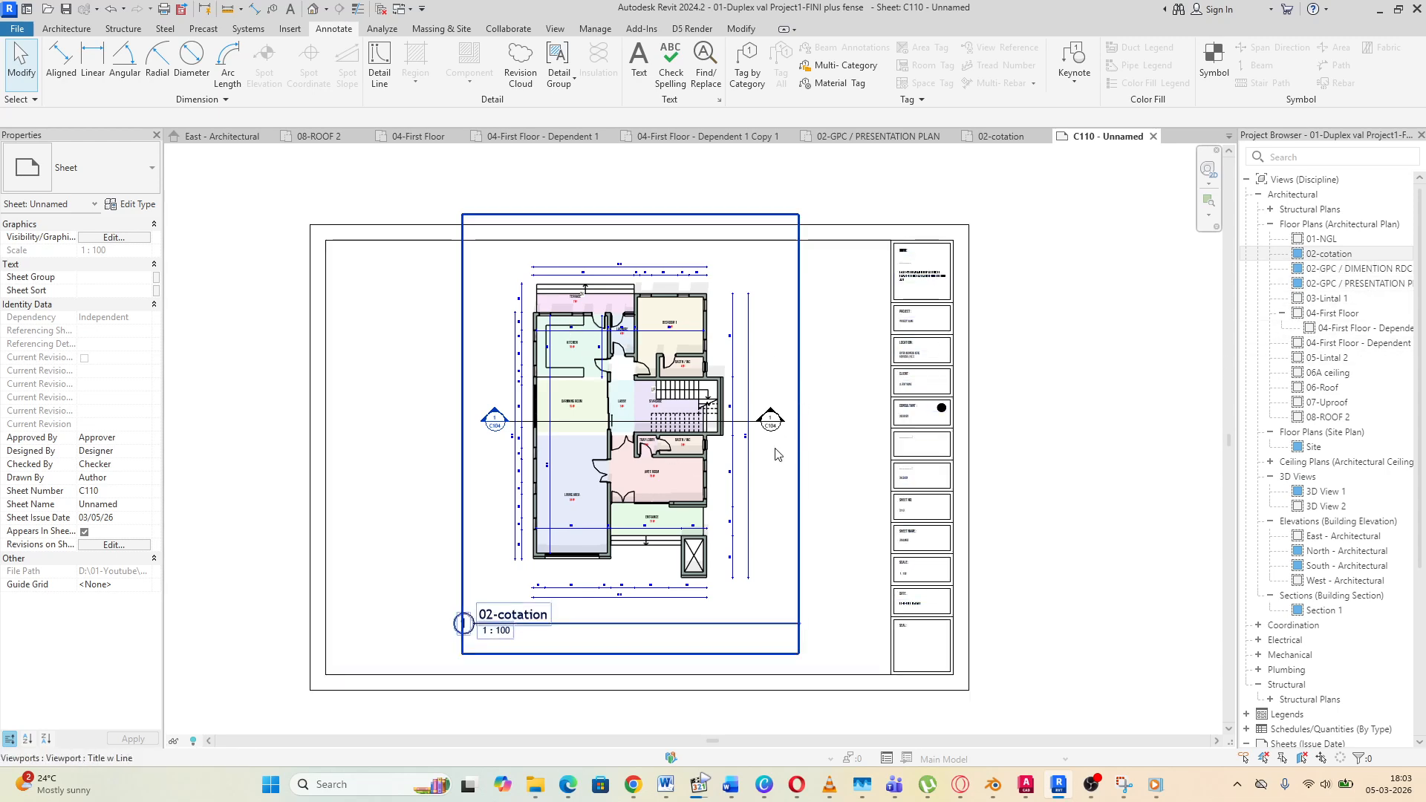
pyautogui.scroll(-2, 1056, 341)
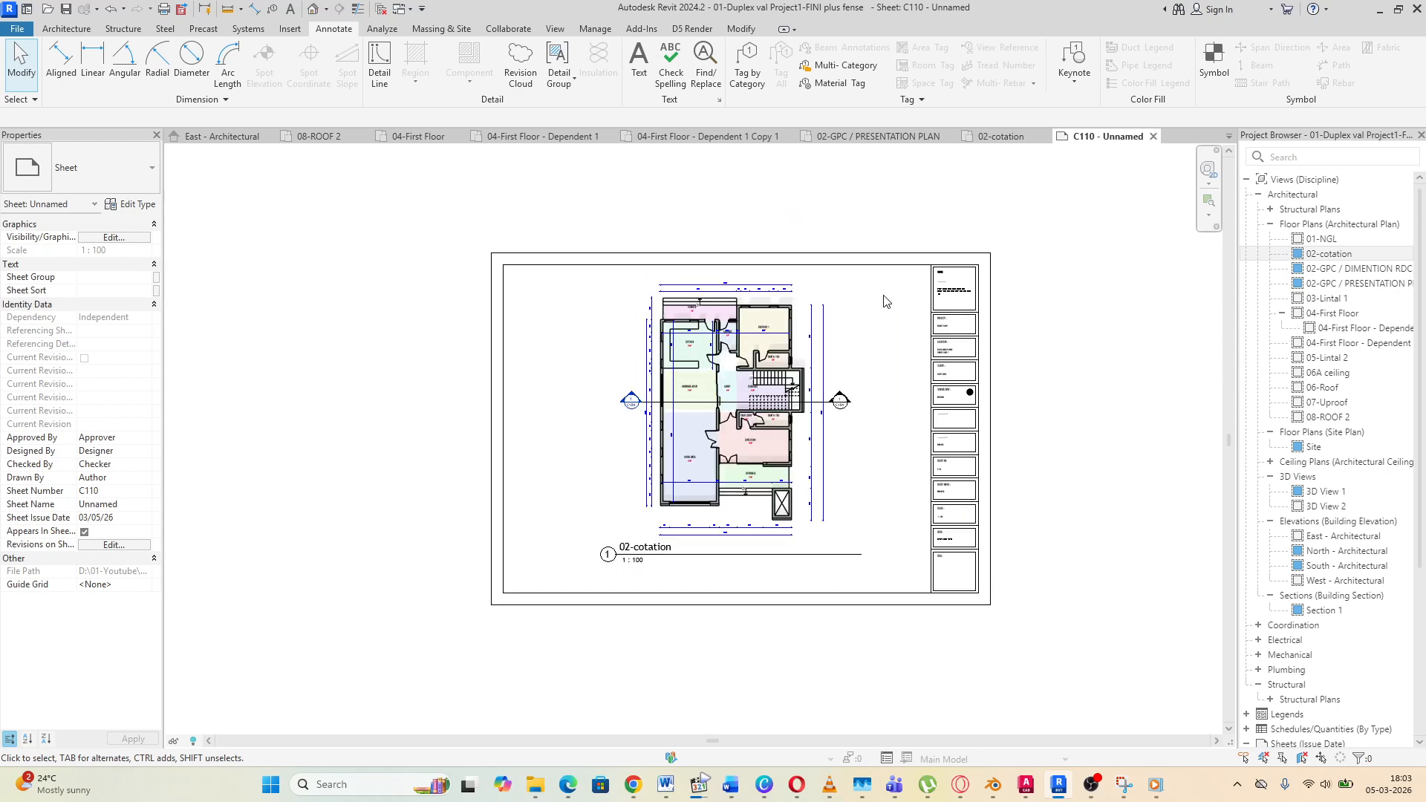
pyautogui.scroll(3, 883, 300)
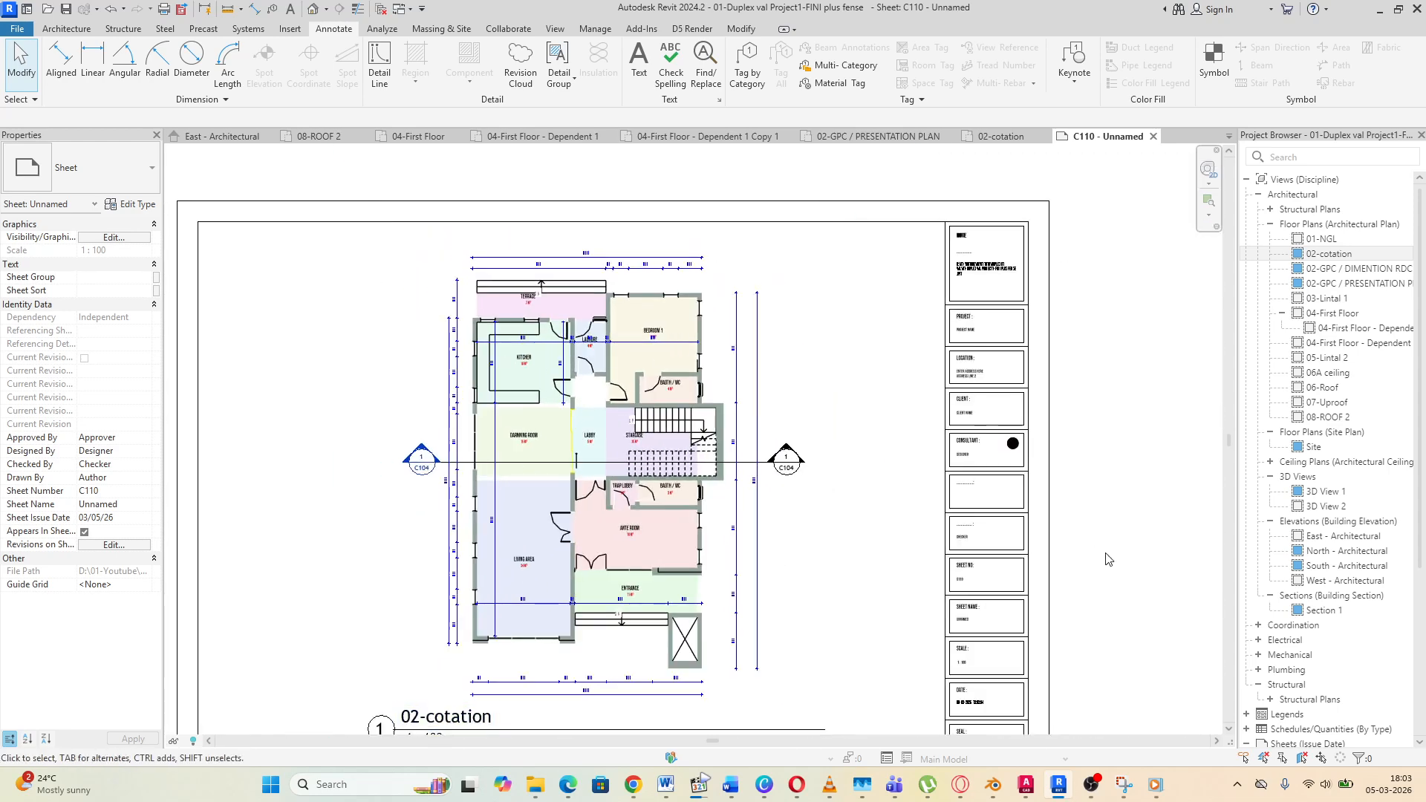
pyautogui.scroll(5, 957, 564)
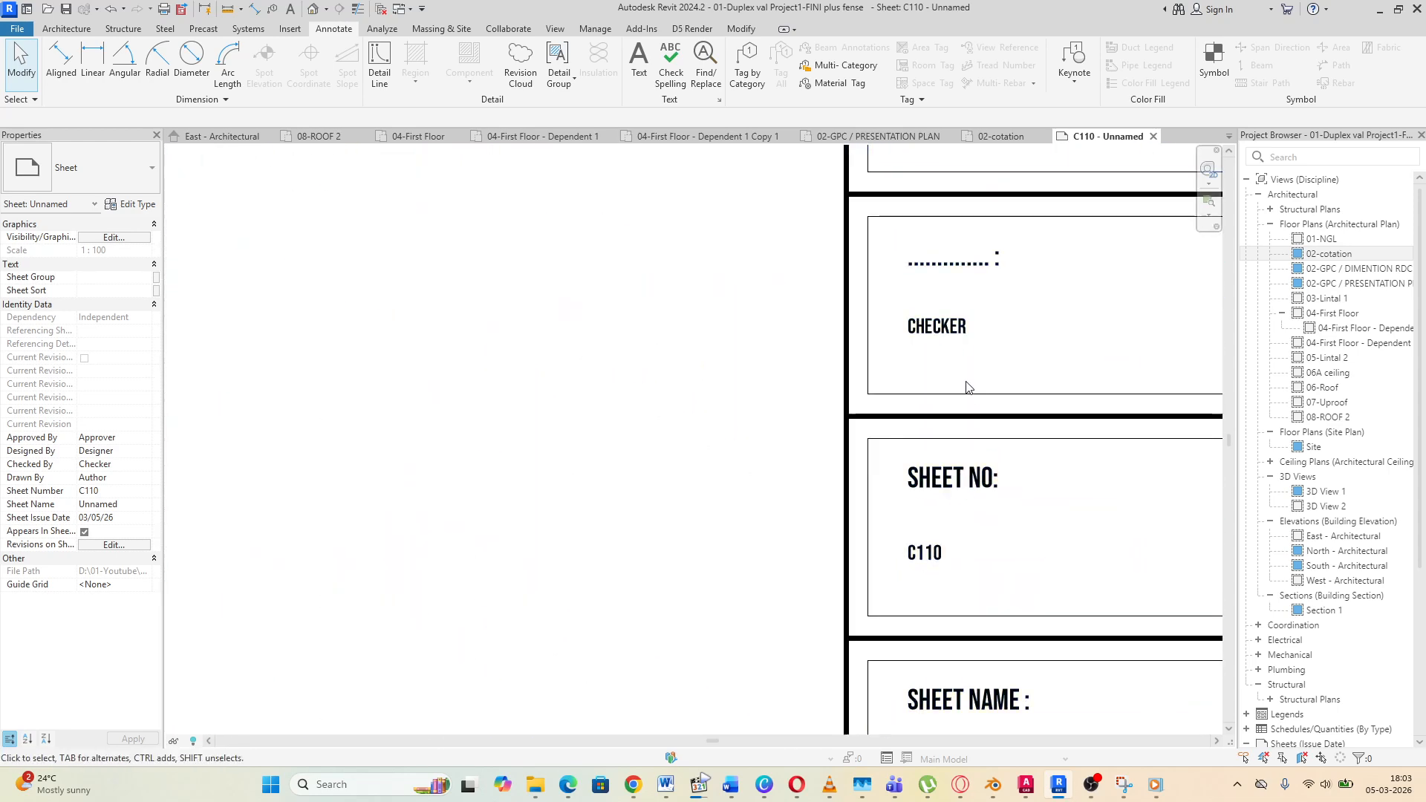
pyautogui.moveTo(976, 379); pyautogui.dragTo(901, 270, button='middle')
pyautogui.scroll(-2, 925, 548)
pyautogui.moveTo(930, 643); pyautogui.dragTo(935, 506, button='middle')
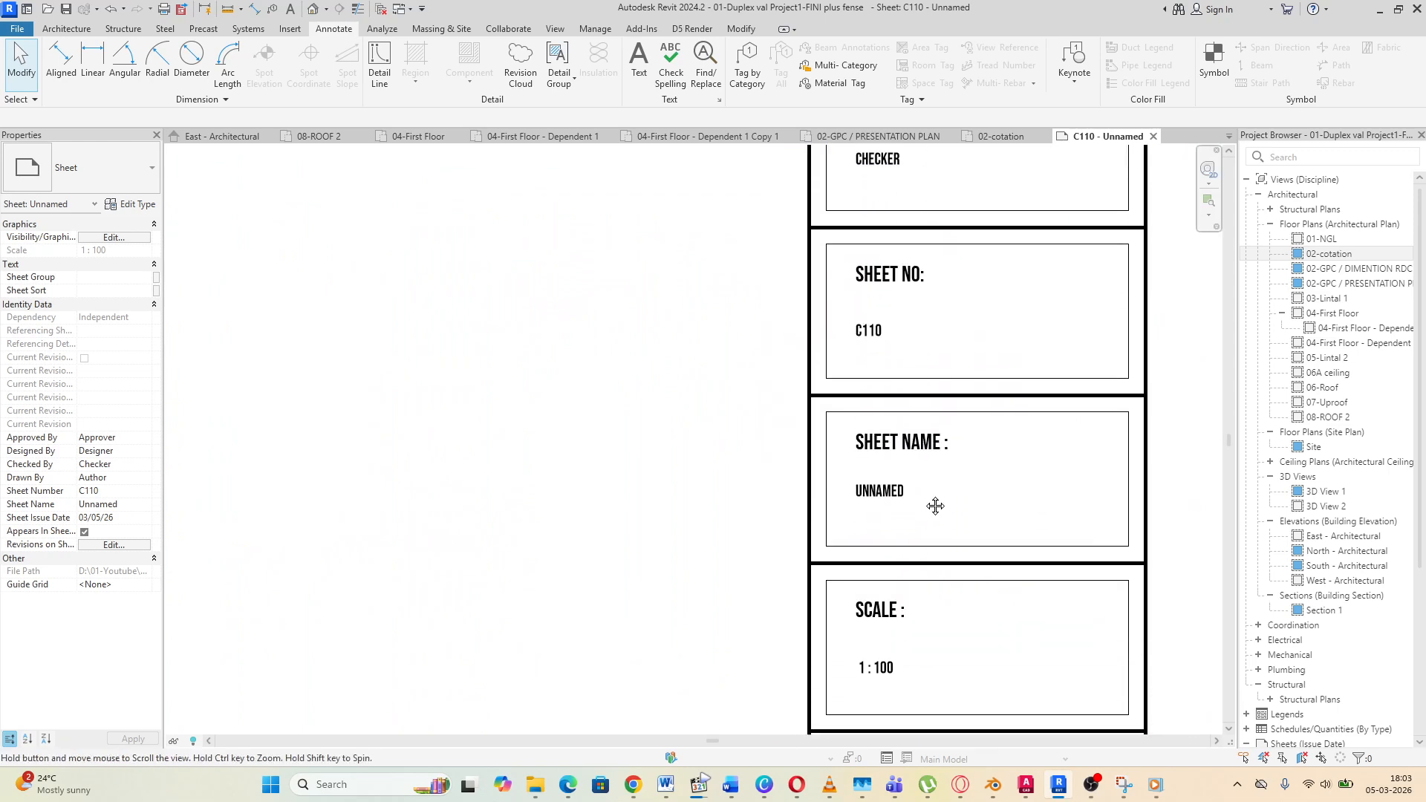
pyautogui.scroll(-4, 930, 496)
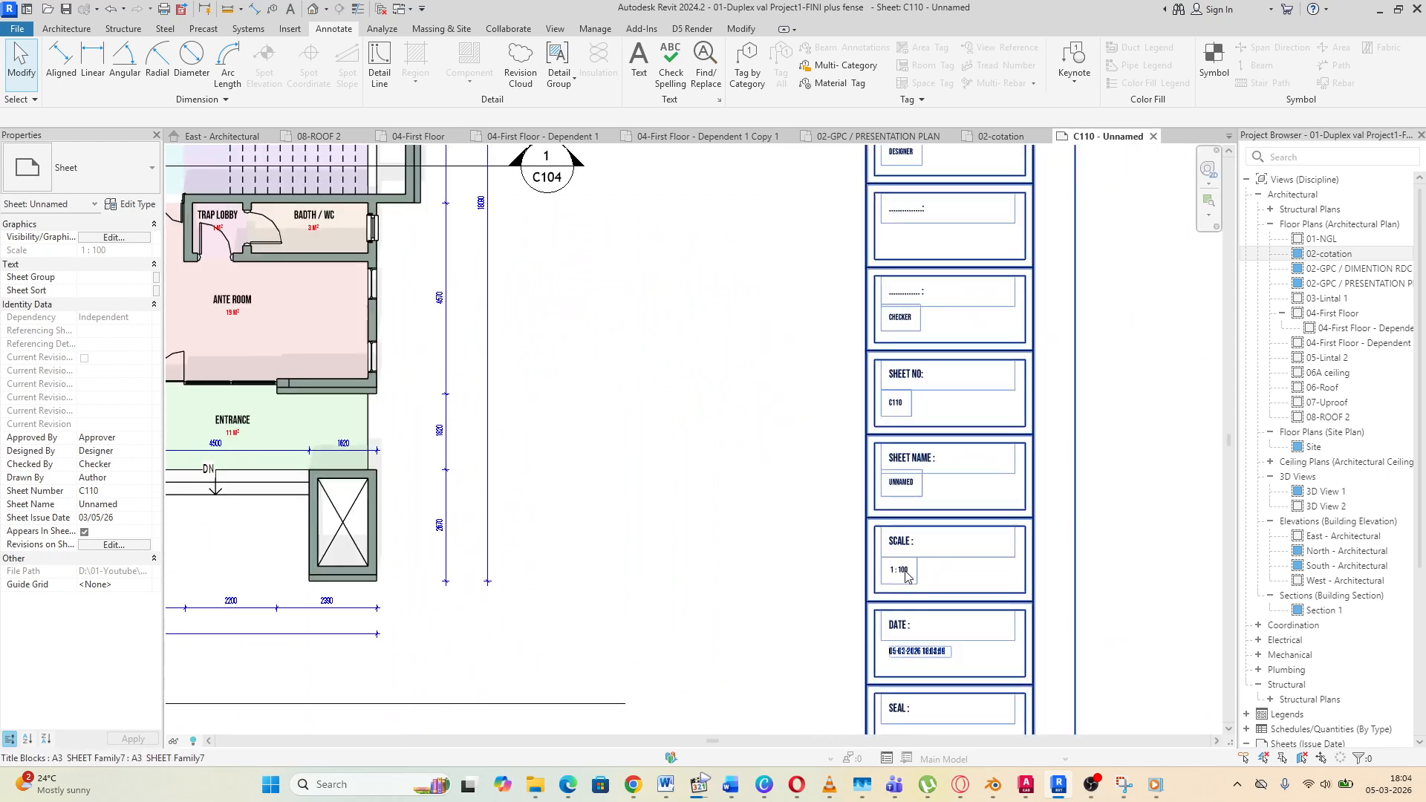
pyautogui.scroll(-5, 906, 576)
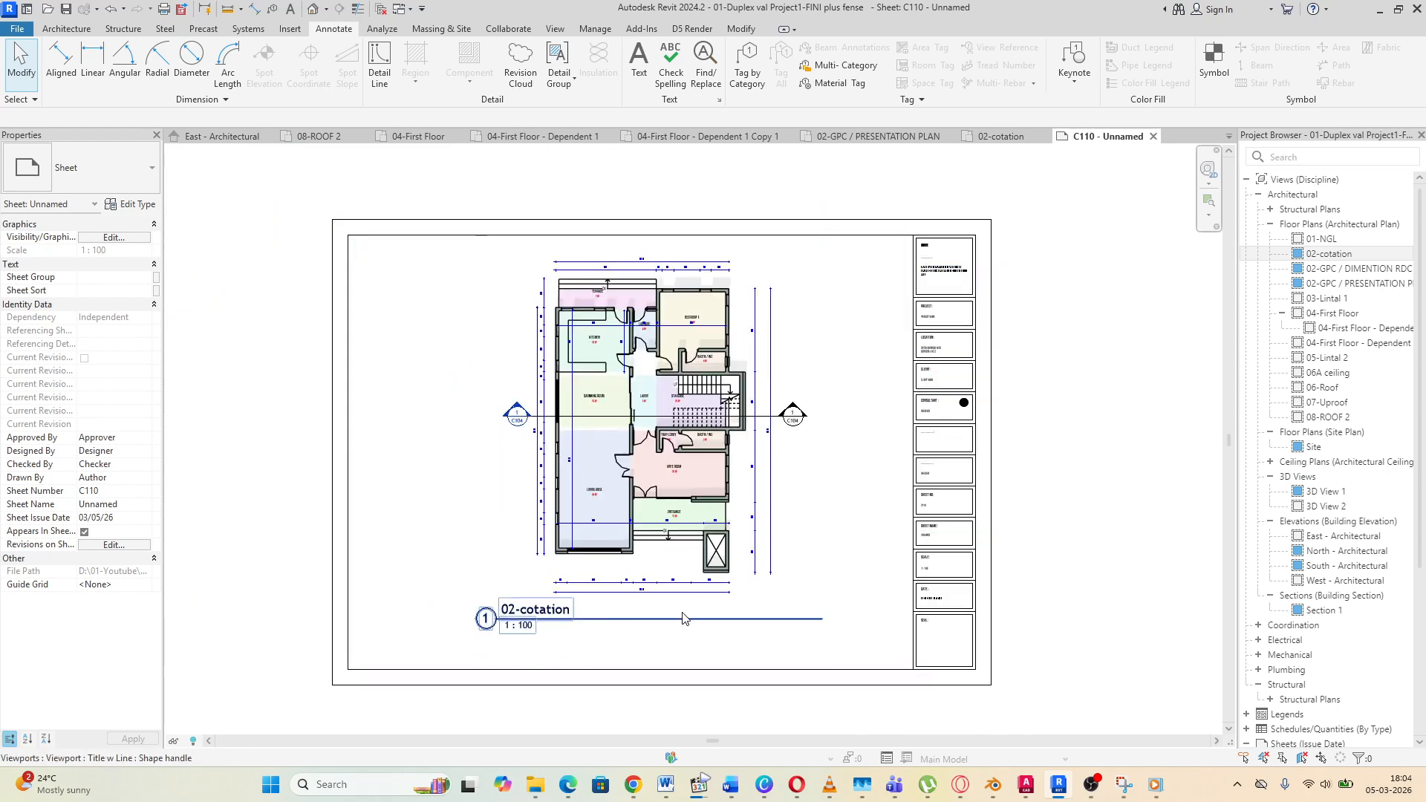
pyautogui.scroll(5, 921, 571)
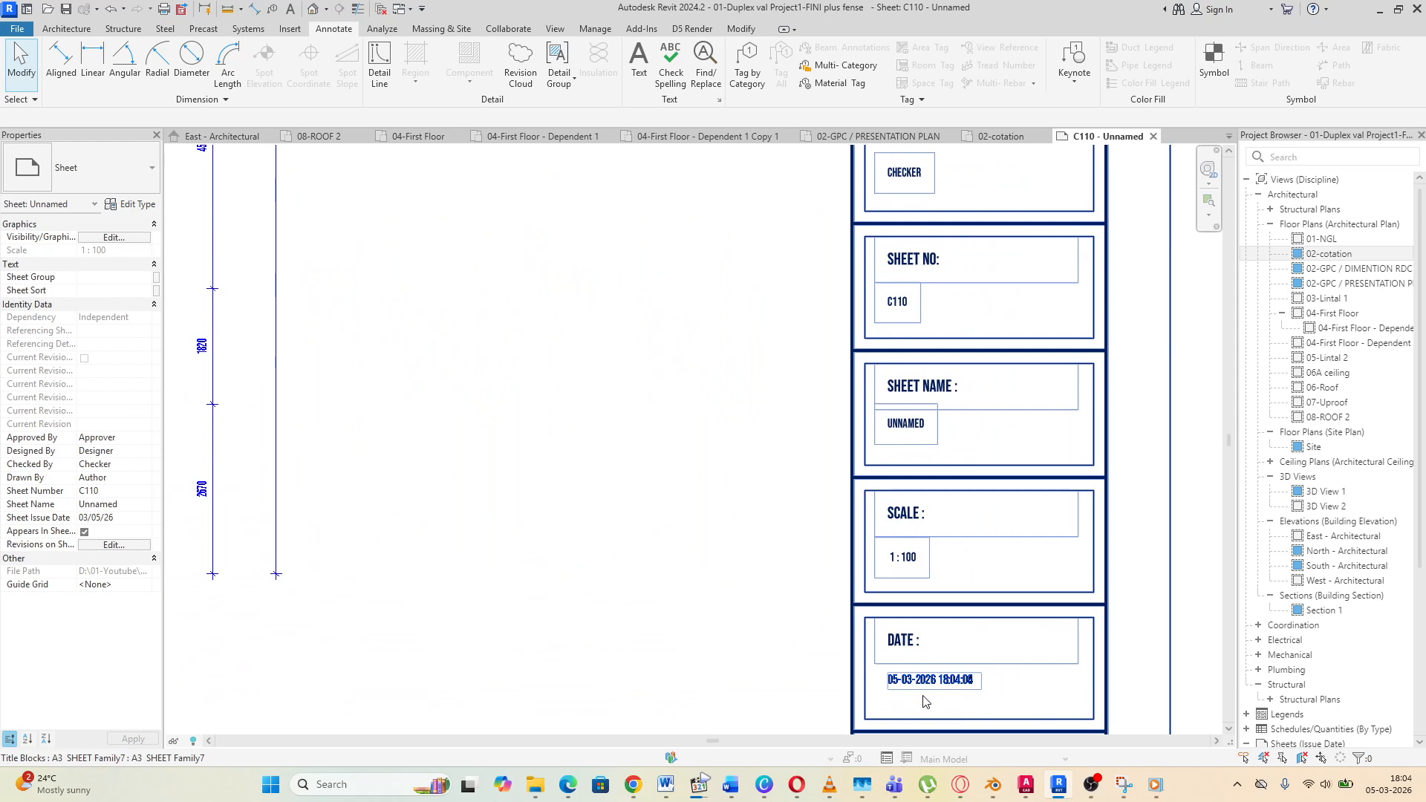
pyautogui.scroll(2, 924, 701)
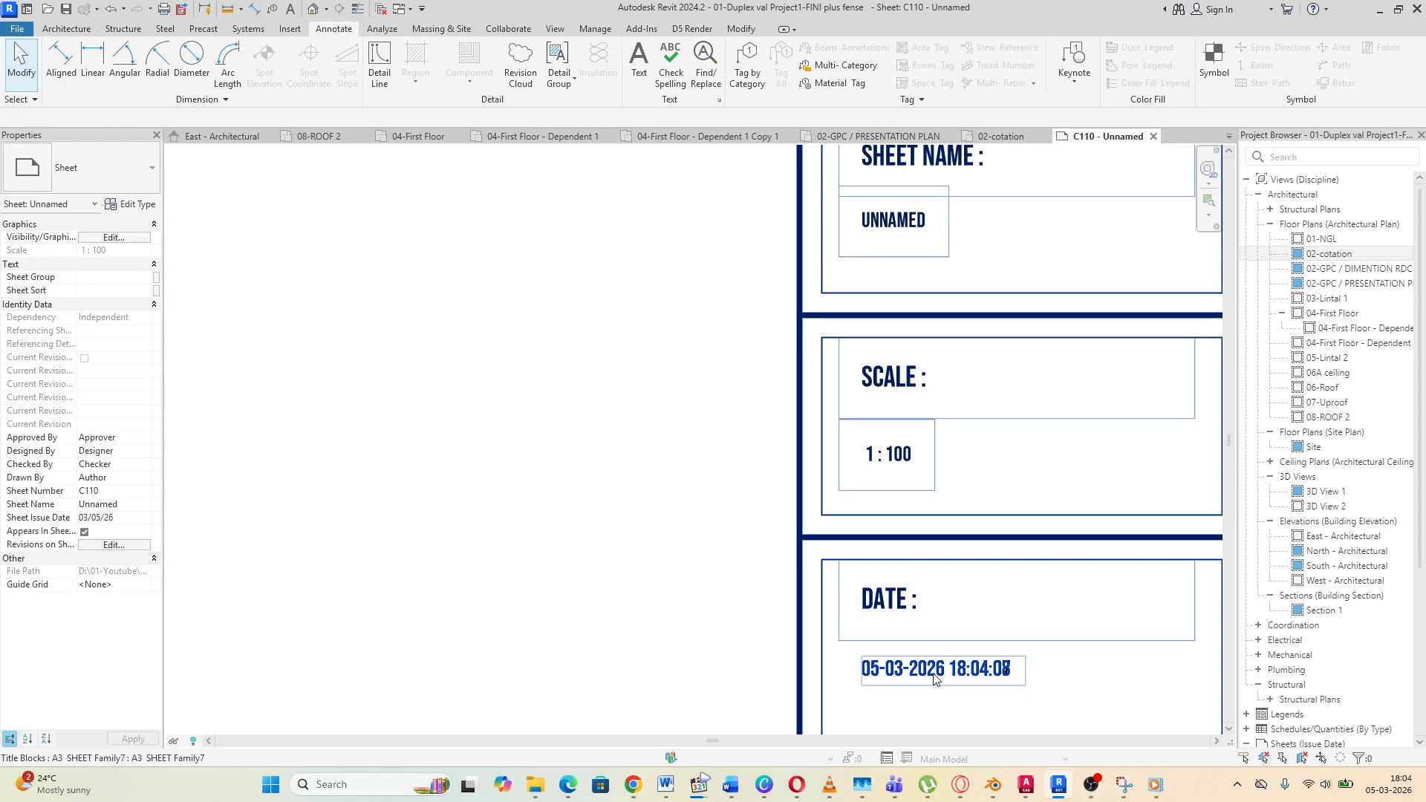
pyautogui.scroll(-5, 932, 679)
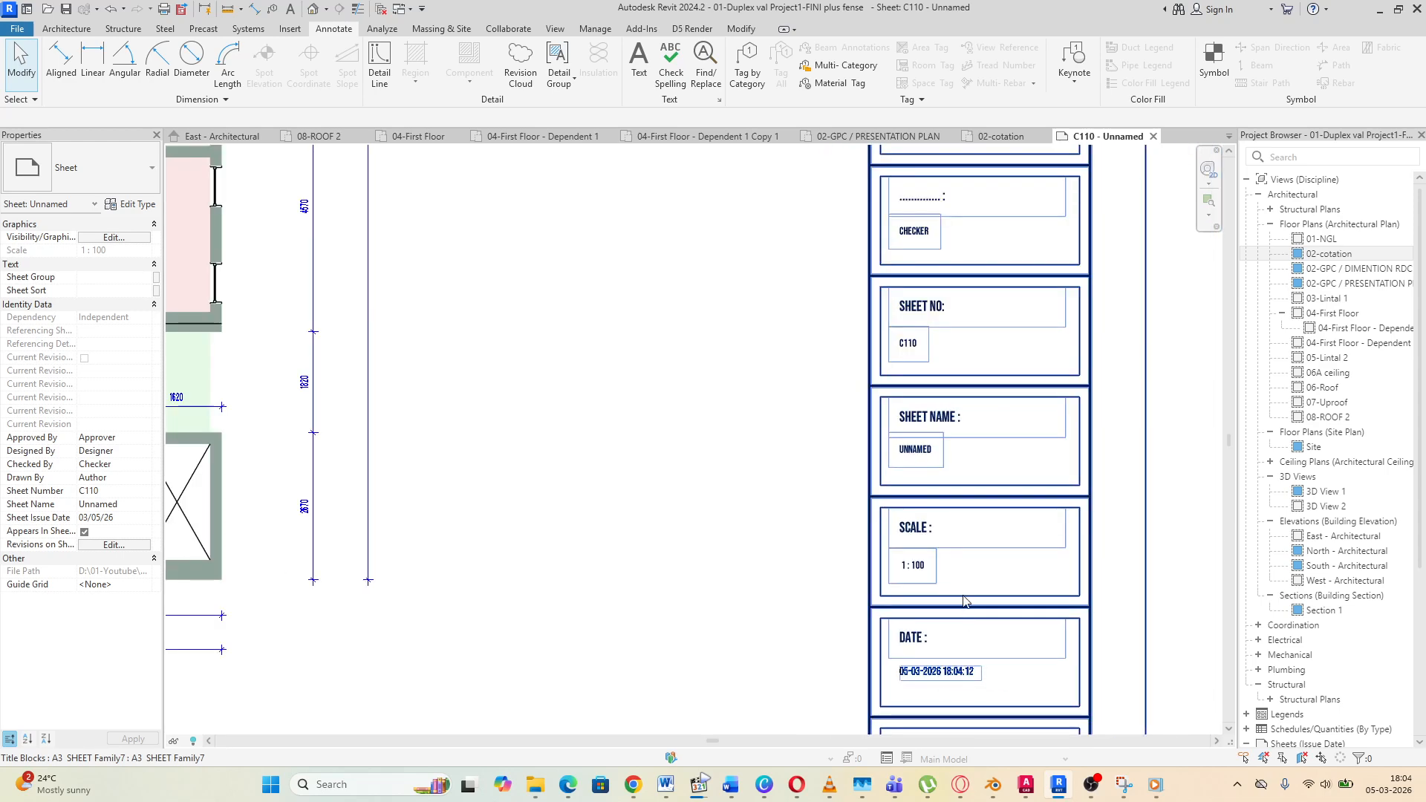
pyautogui.scroll(-5, 961, 577)
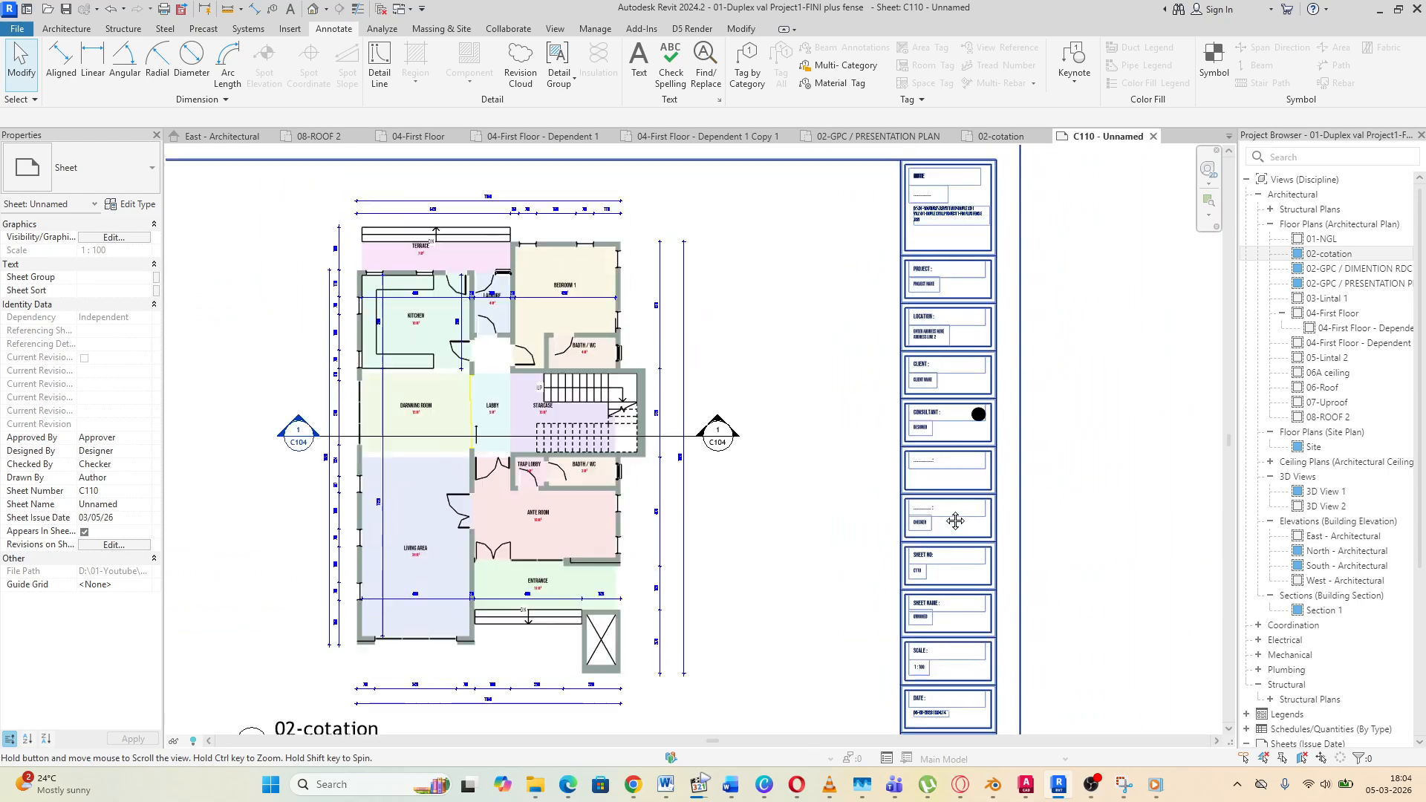
pyautogui.scroll(3, 947, 376)
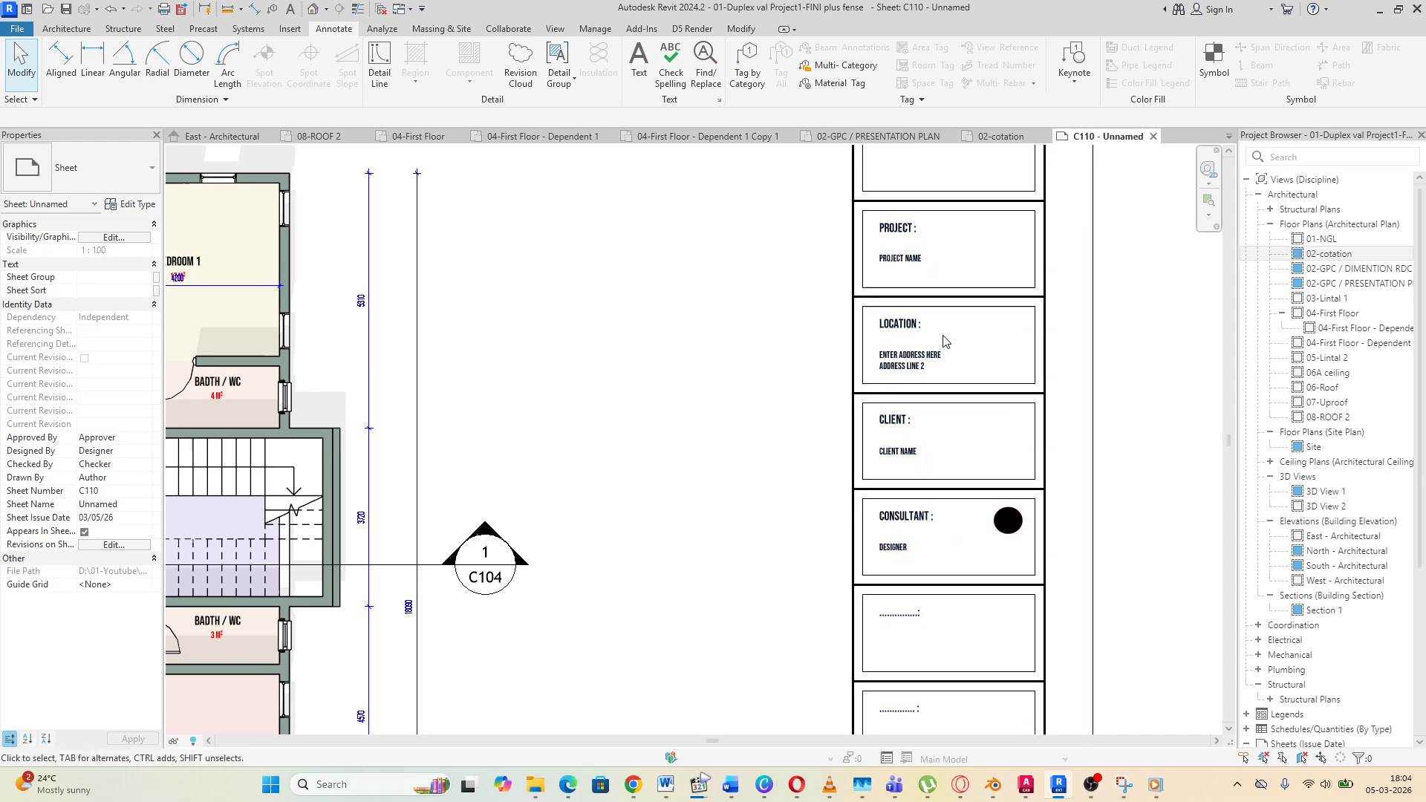
pyautogui.moveTo(945, 277); pyautogui.dragTo(995, 489, button='middle')
pyautogui.scroll(-5, 989, 403)
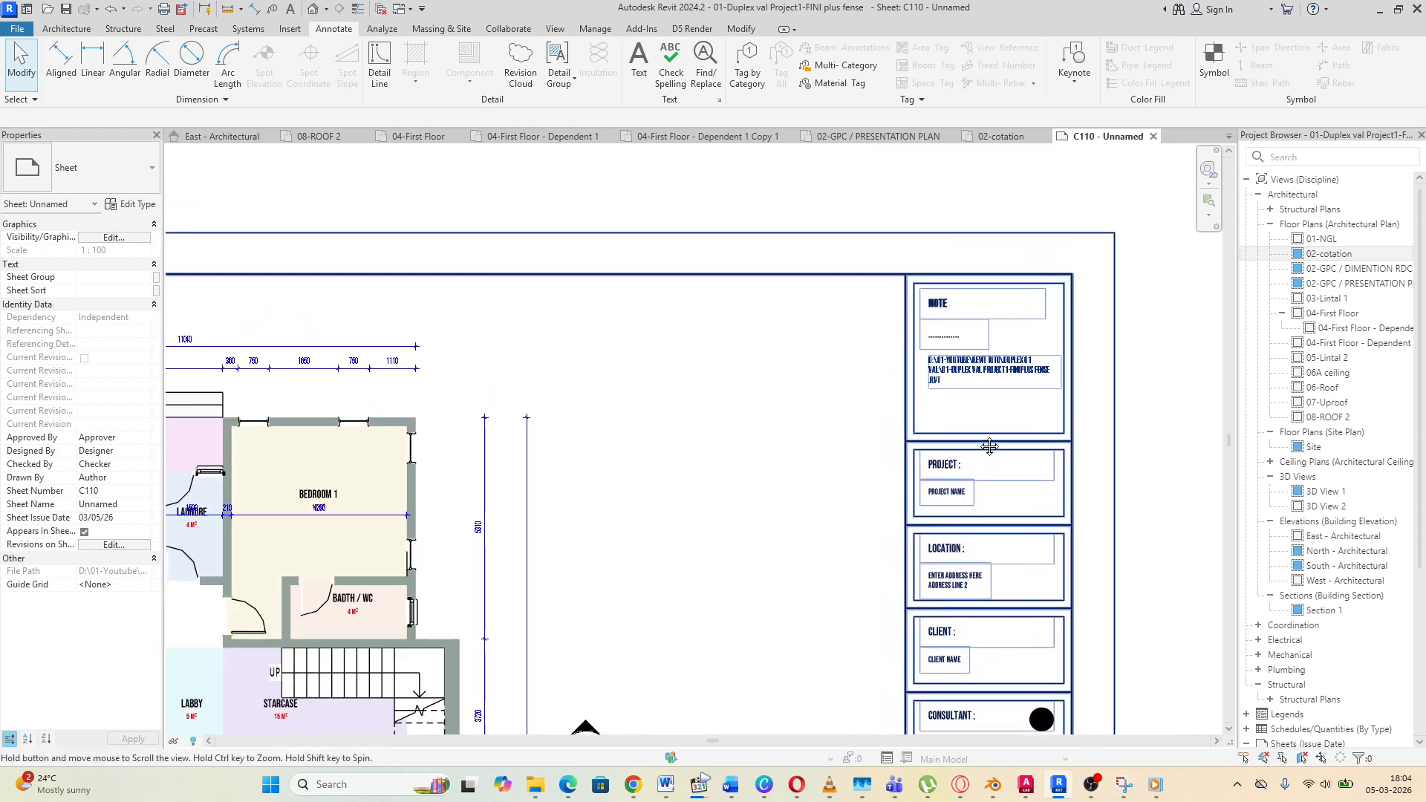
pyautogui.scroll(-1, 801, 569)
pyautogui.moveTo(806, 560); pyautogui.dragTo(799, 310, button='middle')
pyautogui.scroll(-2, 794, 512)
pyautogui.scroll(1, 691, 413)
pyautogui.moveTo(687, 412); pyautogui.dragTo(645, 471, button='middle')
pyautogui.click(975, 392)
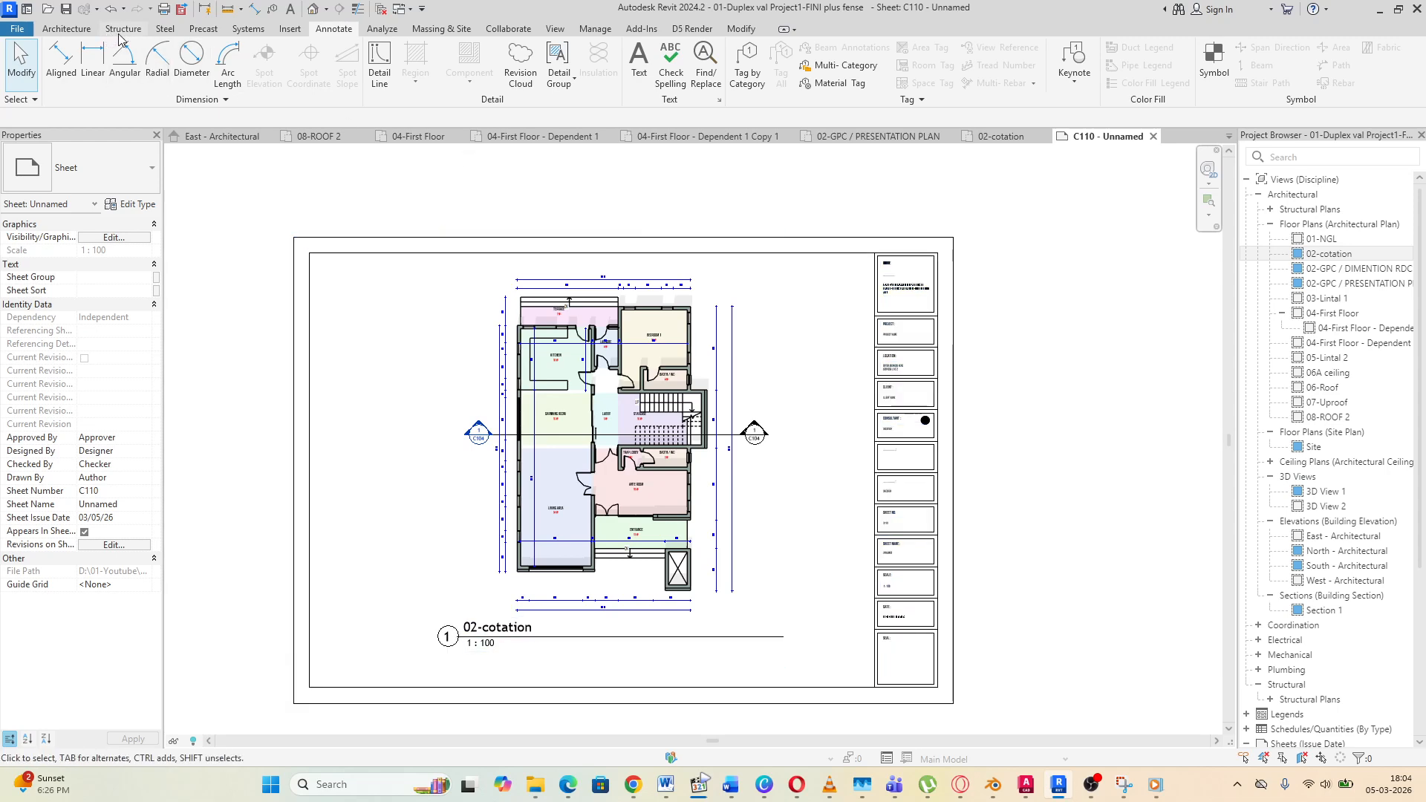
# Open the default 3D view and look over the house model and its site
pyautogui.click(327, 10)
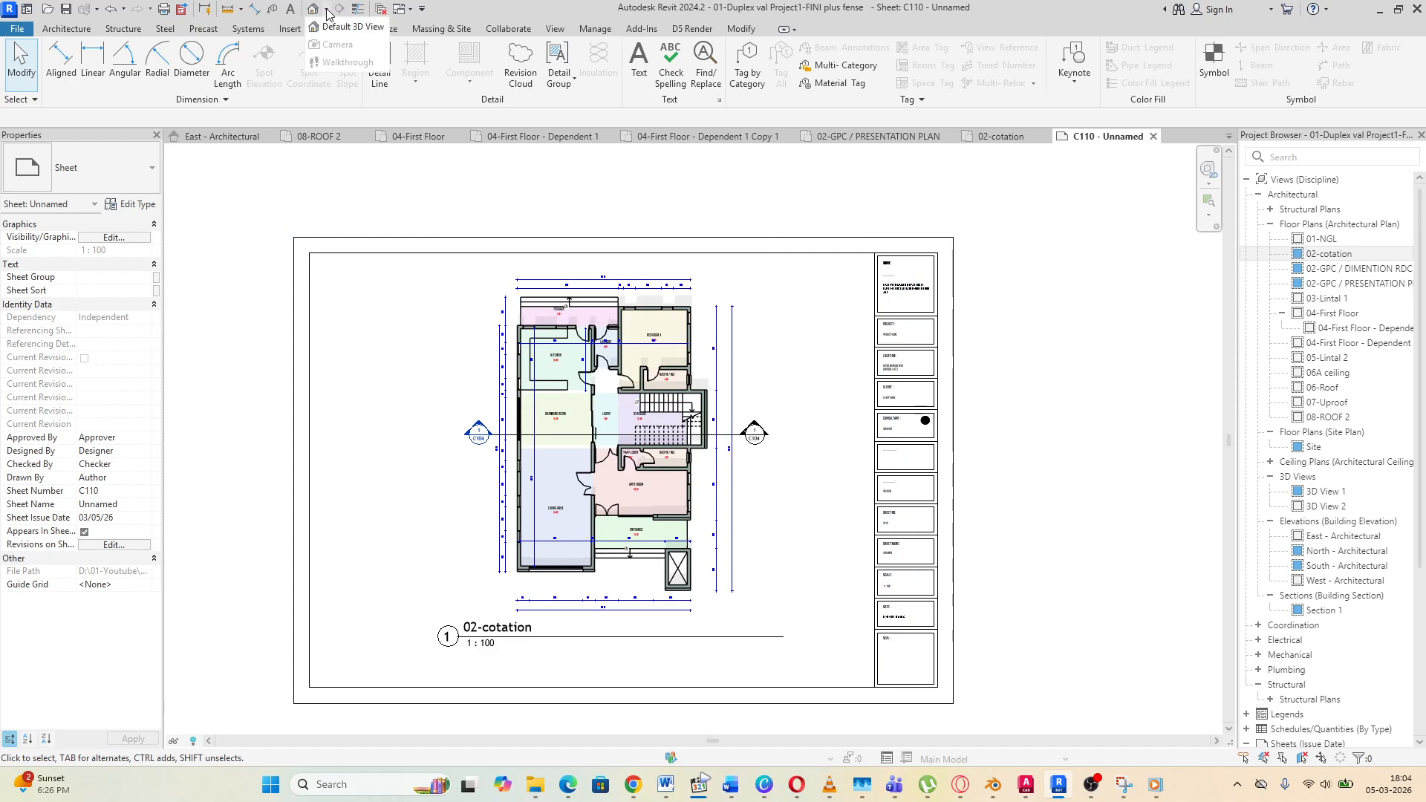
pyautogui.click(326, 28)
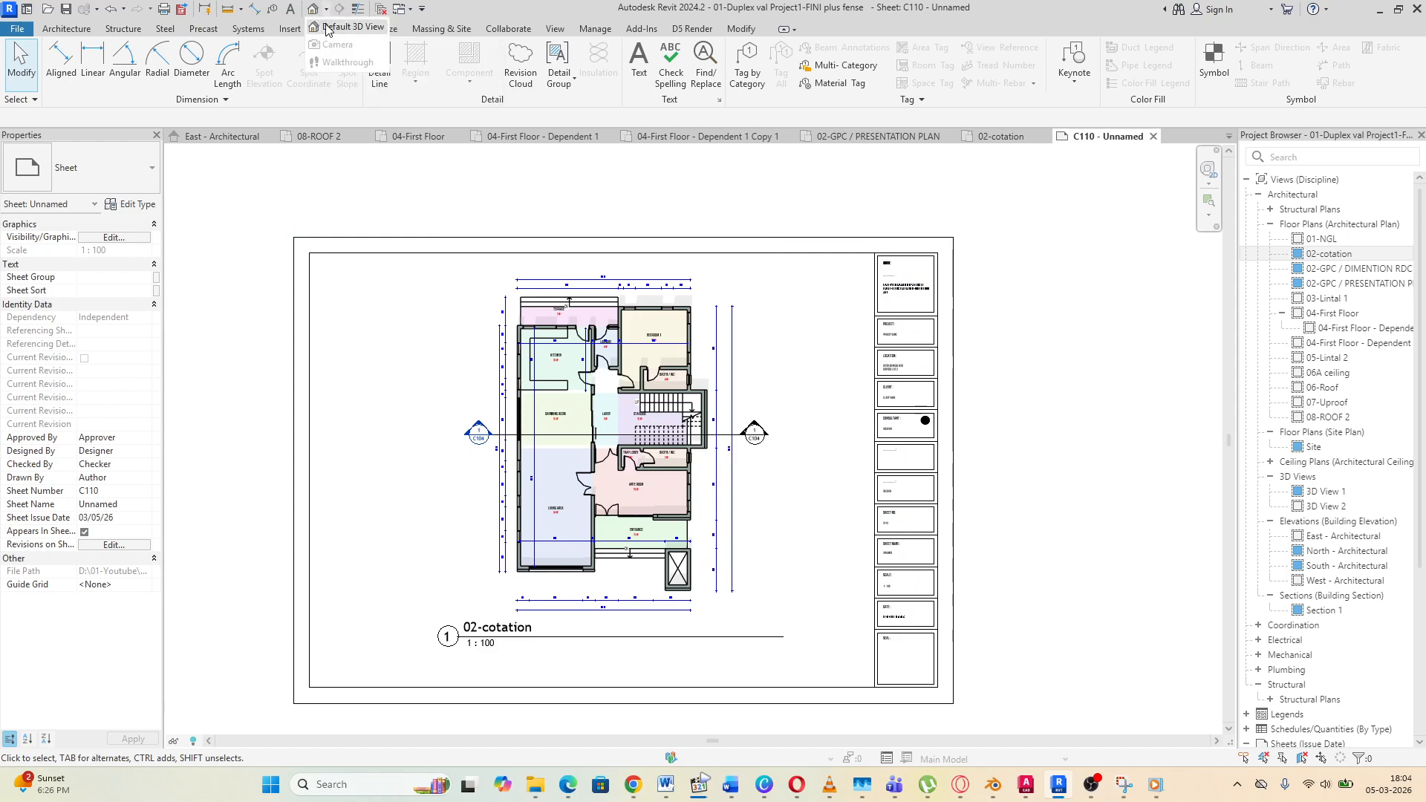
pyautogui.scroll(-2, 548, 349)
pyautogui.scroll(3, 717, 408)
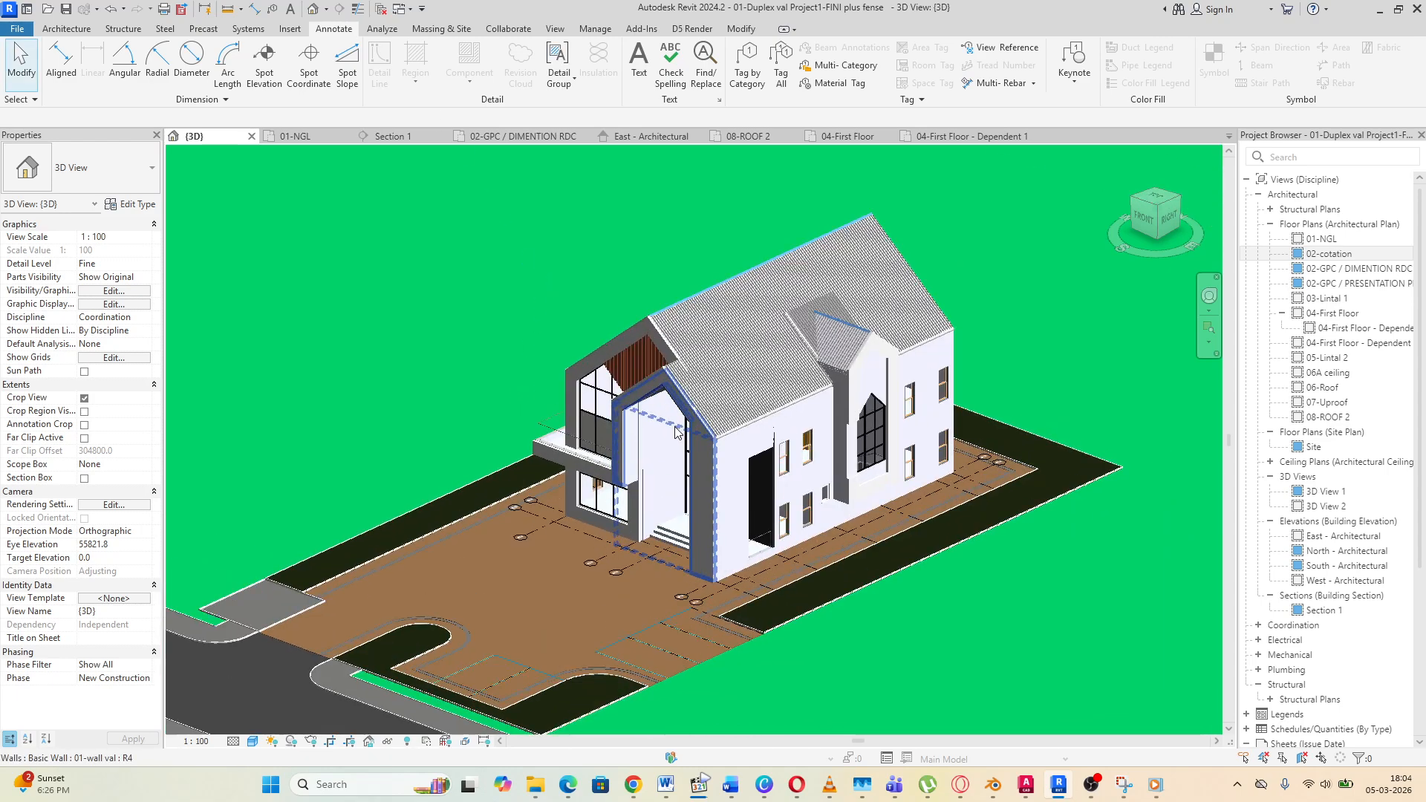
pyautogui.scroll(-1, 757, 297)
pyautogui.scroll(-2, 606, 471)
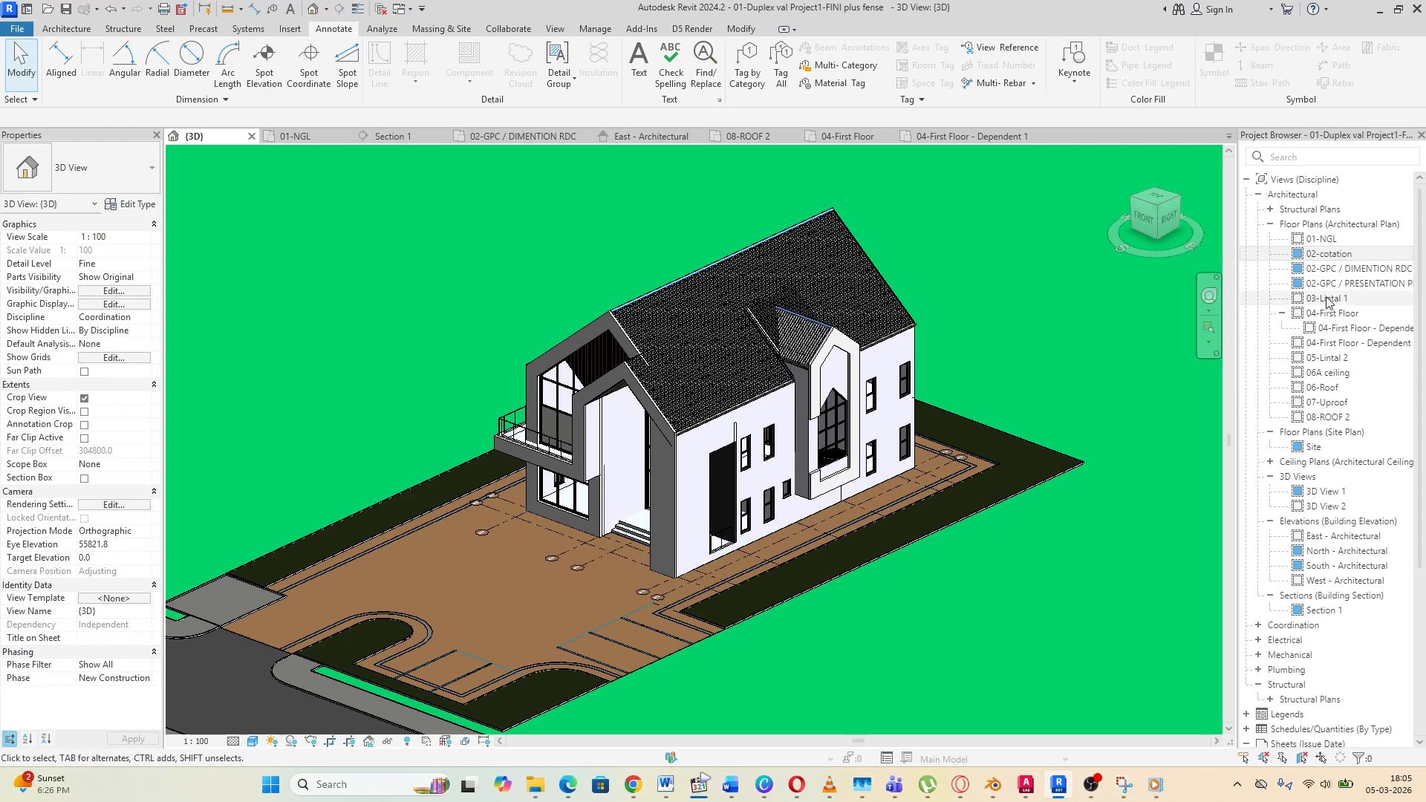
pyautogui.scroll(-2, 1329, 349)
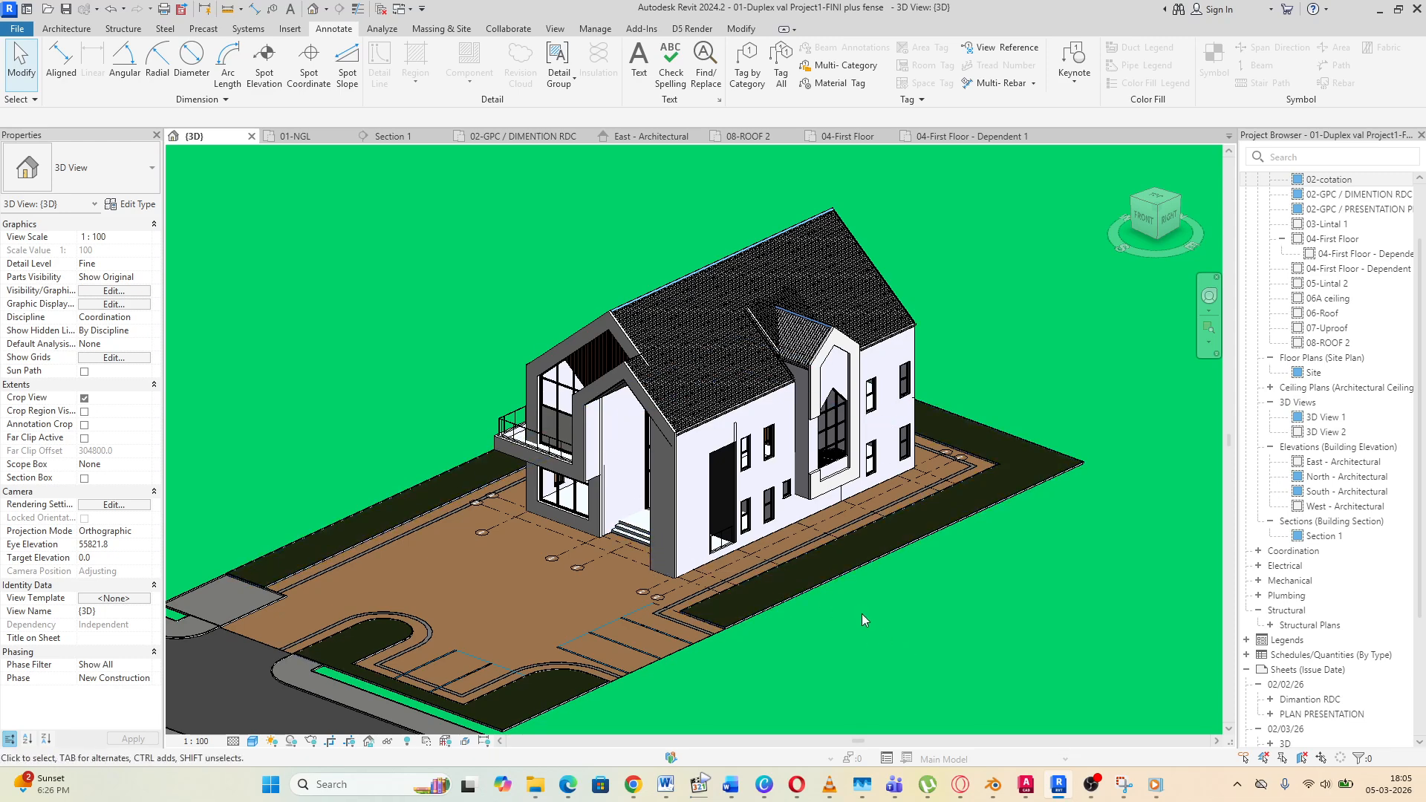
# Create a new sheet using the A3 SHEET Family7 title block
pyautogui.moveTo(702, 793)
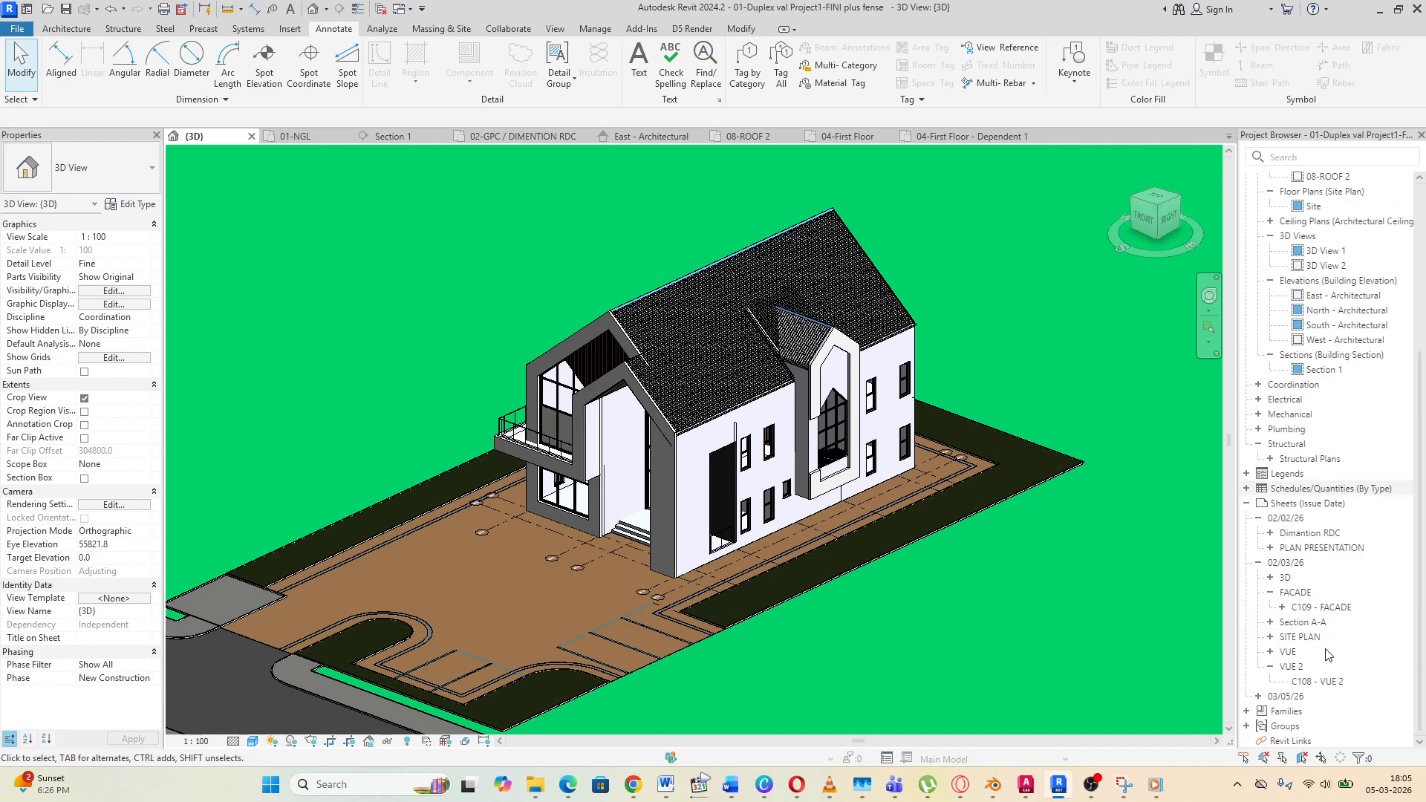
pyautogui.scroll(-4, 1299, 520)
pyautogui.rightClick(1287, 504)
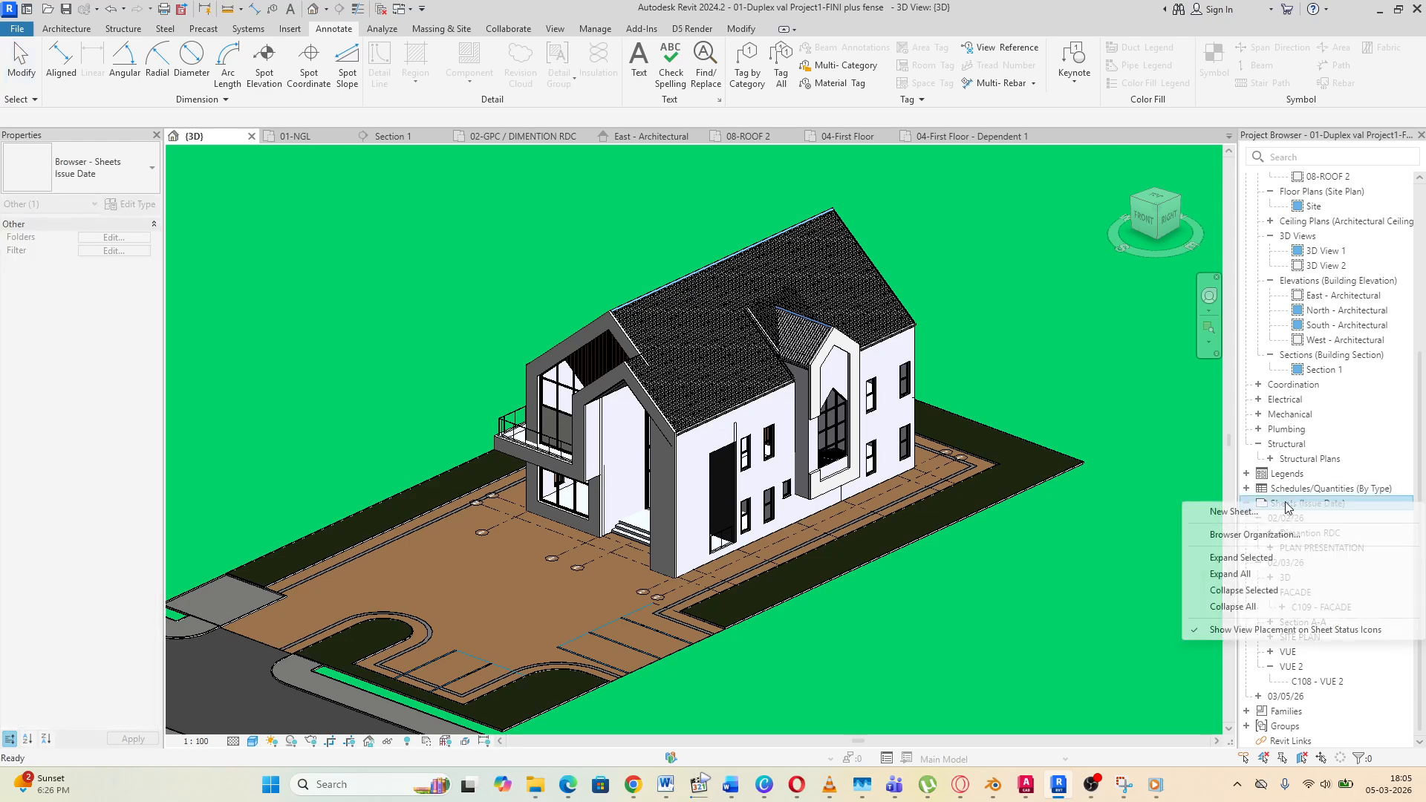
pyautogui.click(1233, 511)
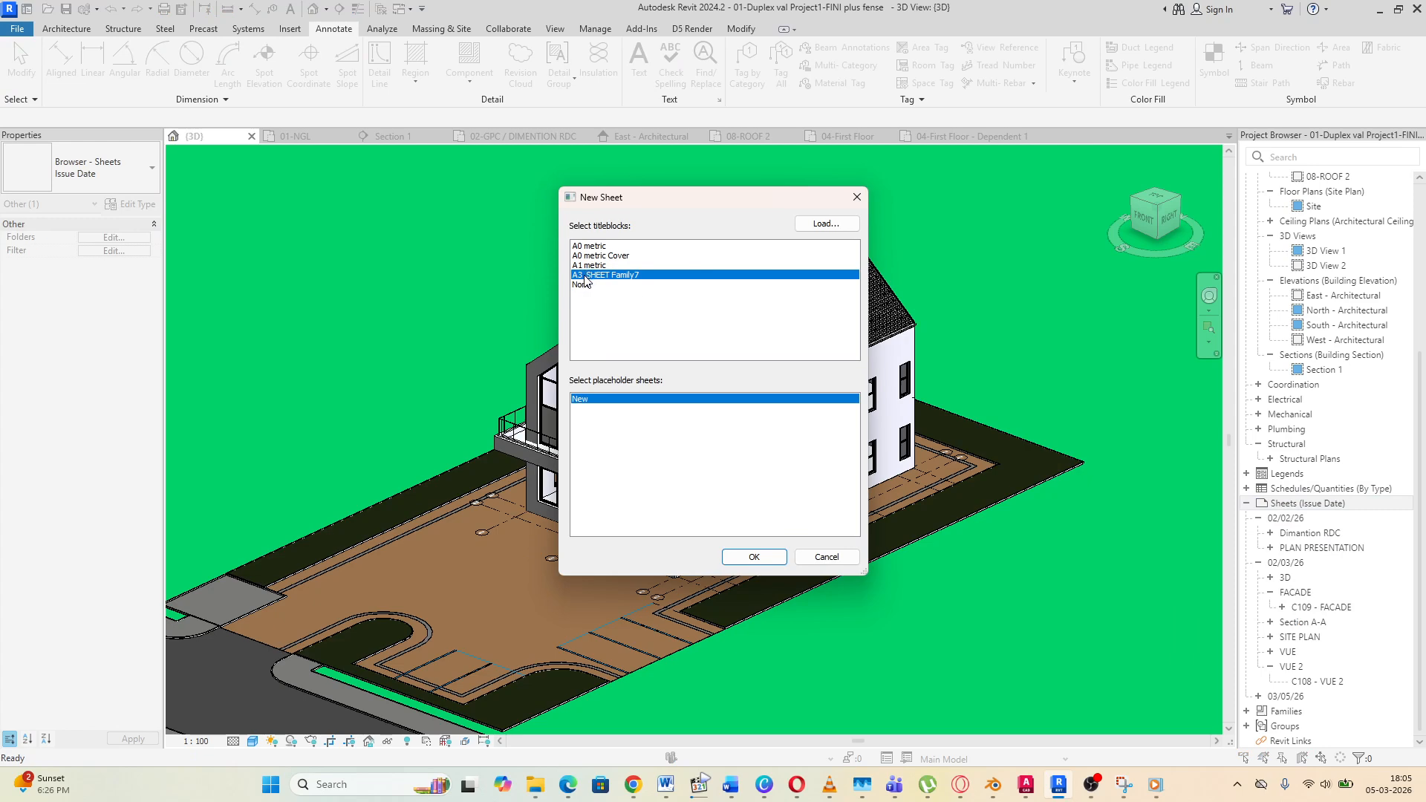
pyautogui.click(767, 557)
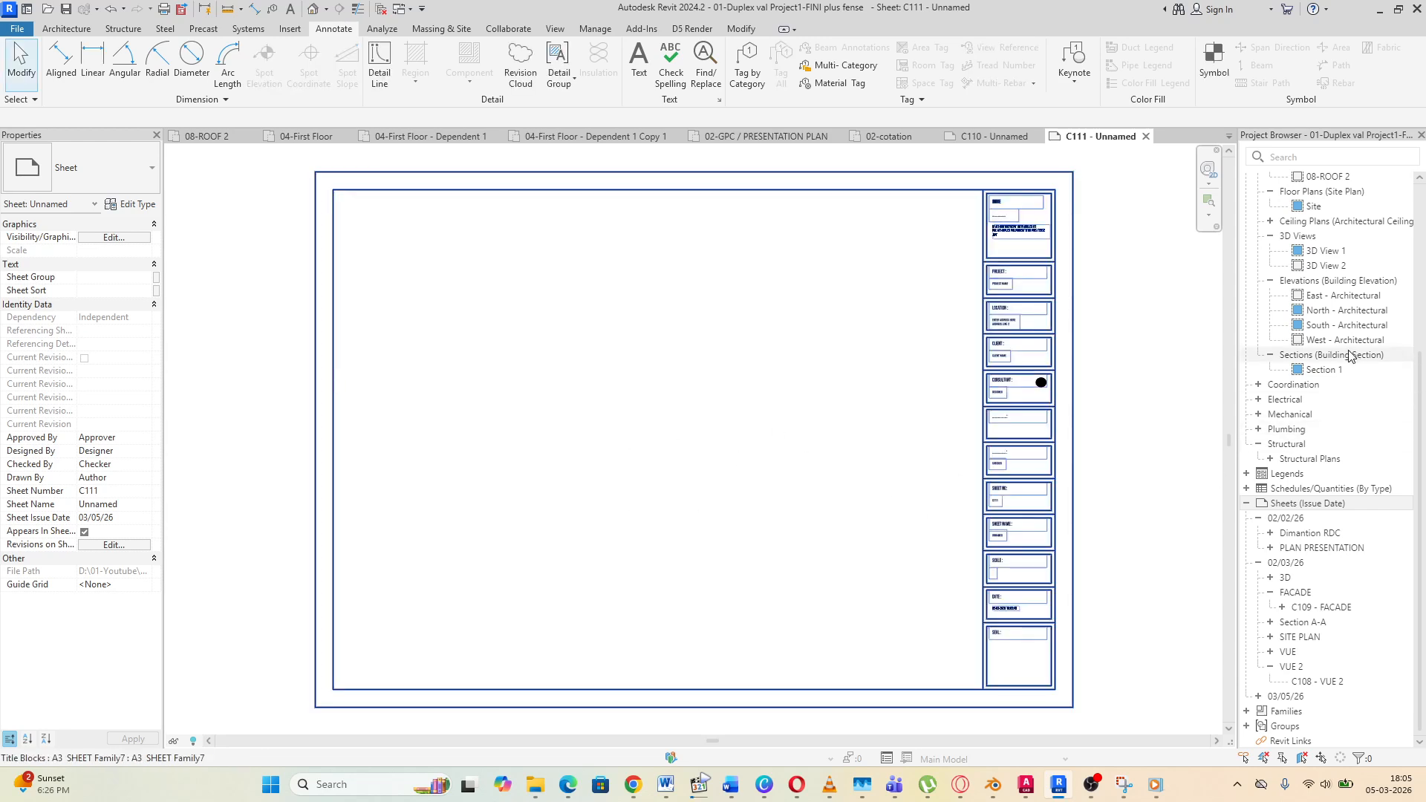
# Try to place 3D View 1 on the new sheet C111
pyautogui.click(1313, 251)
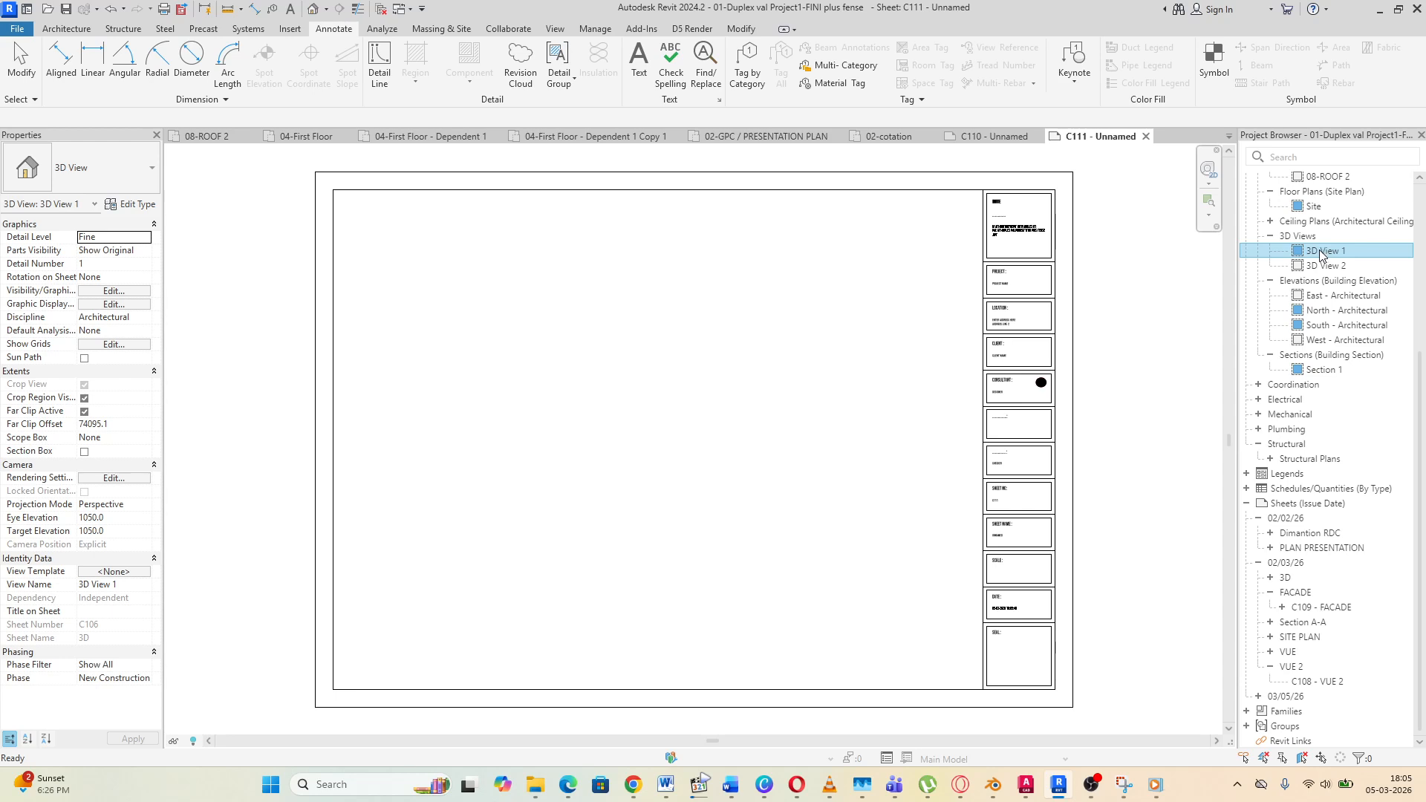
pyautogui.moveTo(1320, 254); pyautogui.dragTo(666, 448)
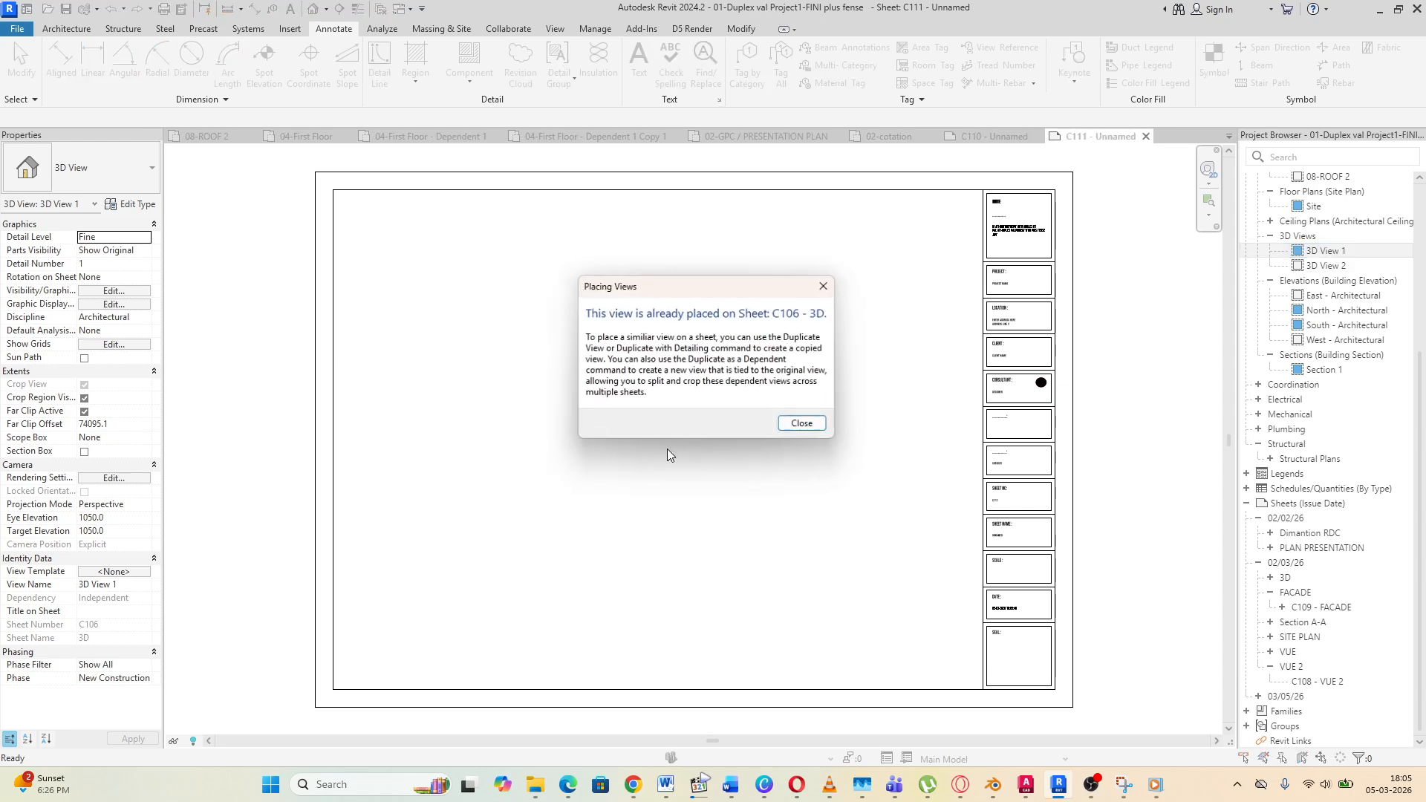
pyautogui.click(825, 286)
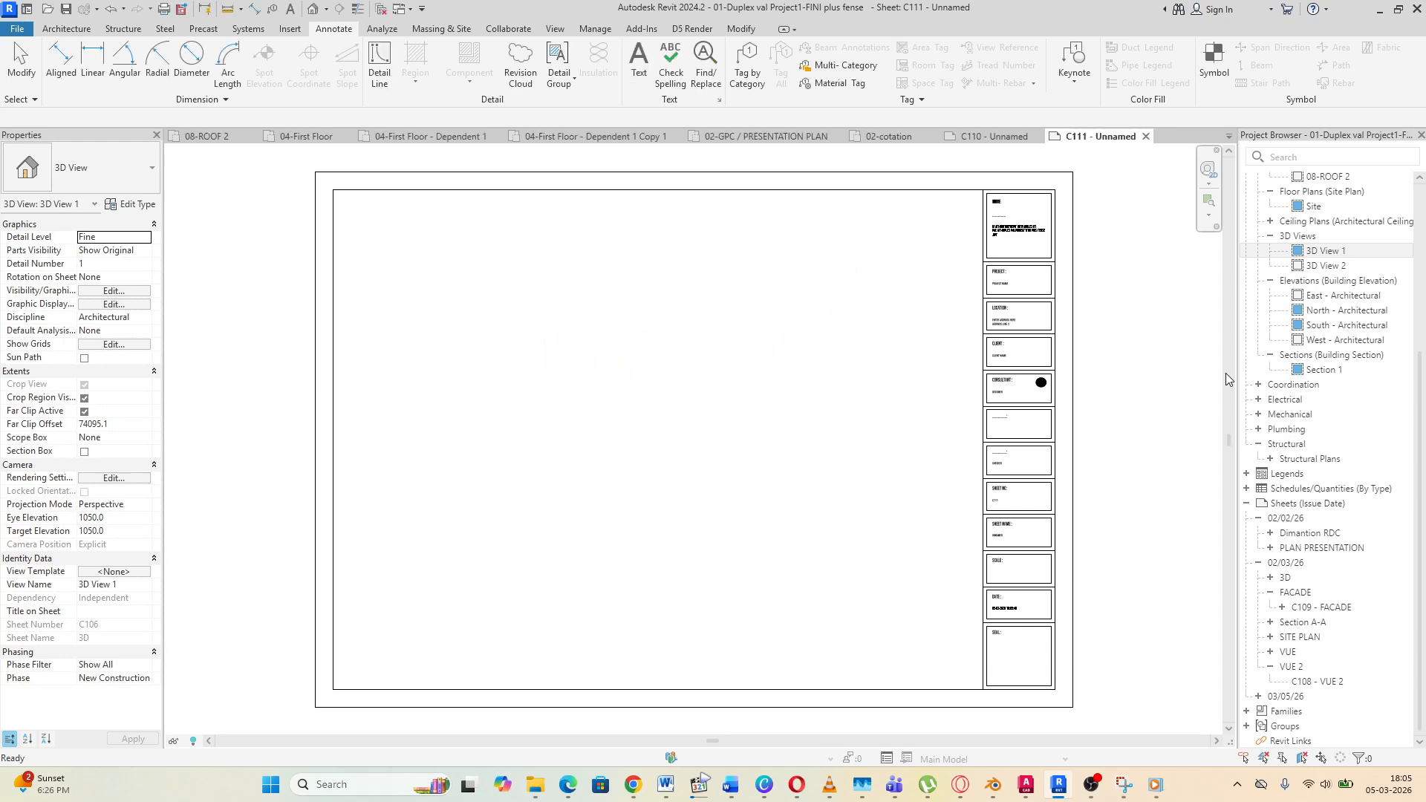
# Place the 3D View 2 perspective in the middle of sheet C111's drawing area
pyautogui.click(1322, 268)
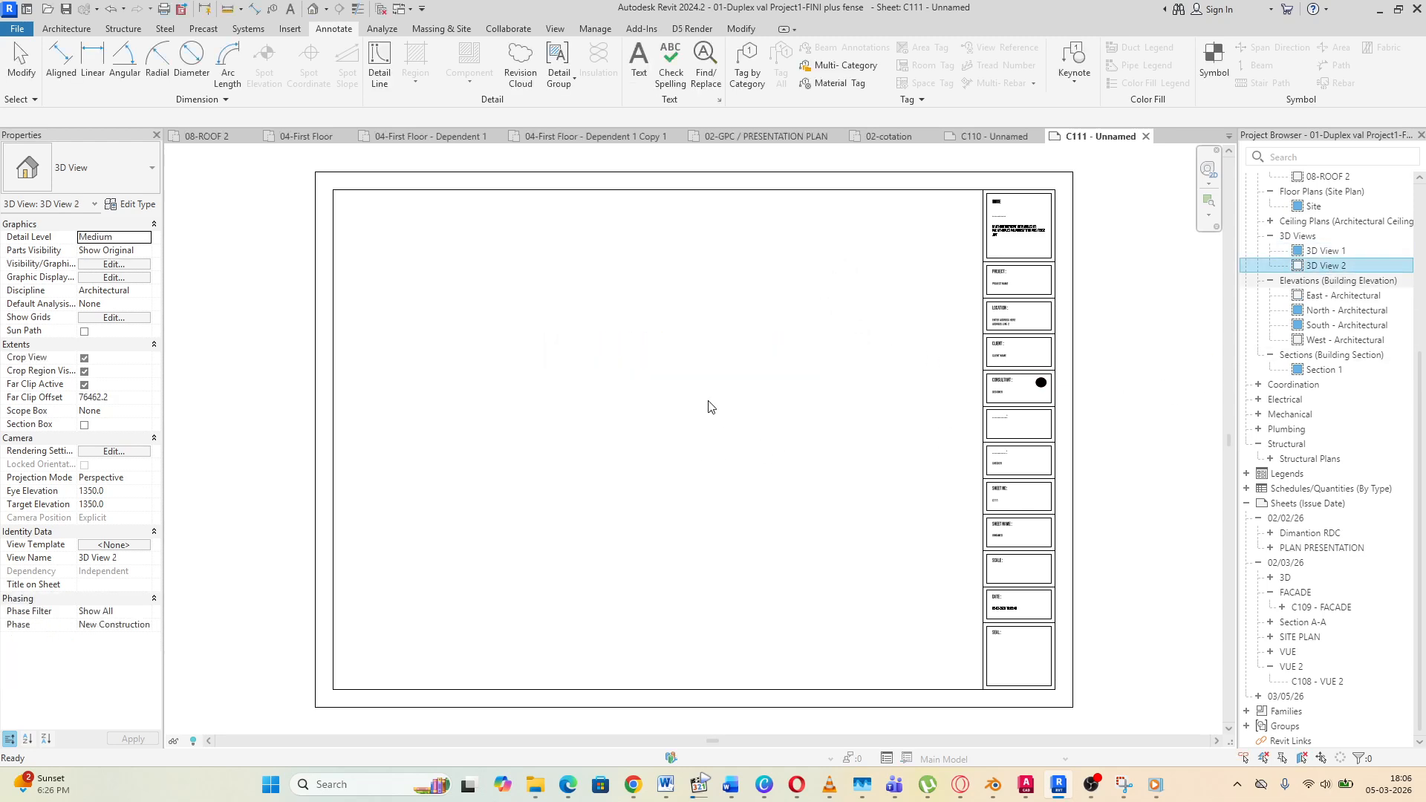
pyautogui.moveTo(707, 401); pyautogui.dragTo(708, 403)
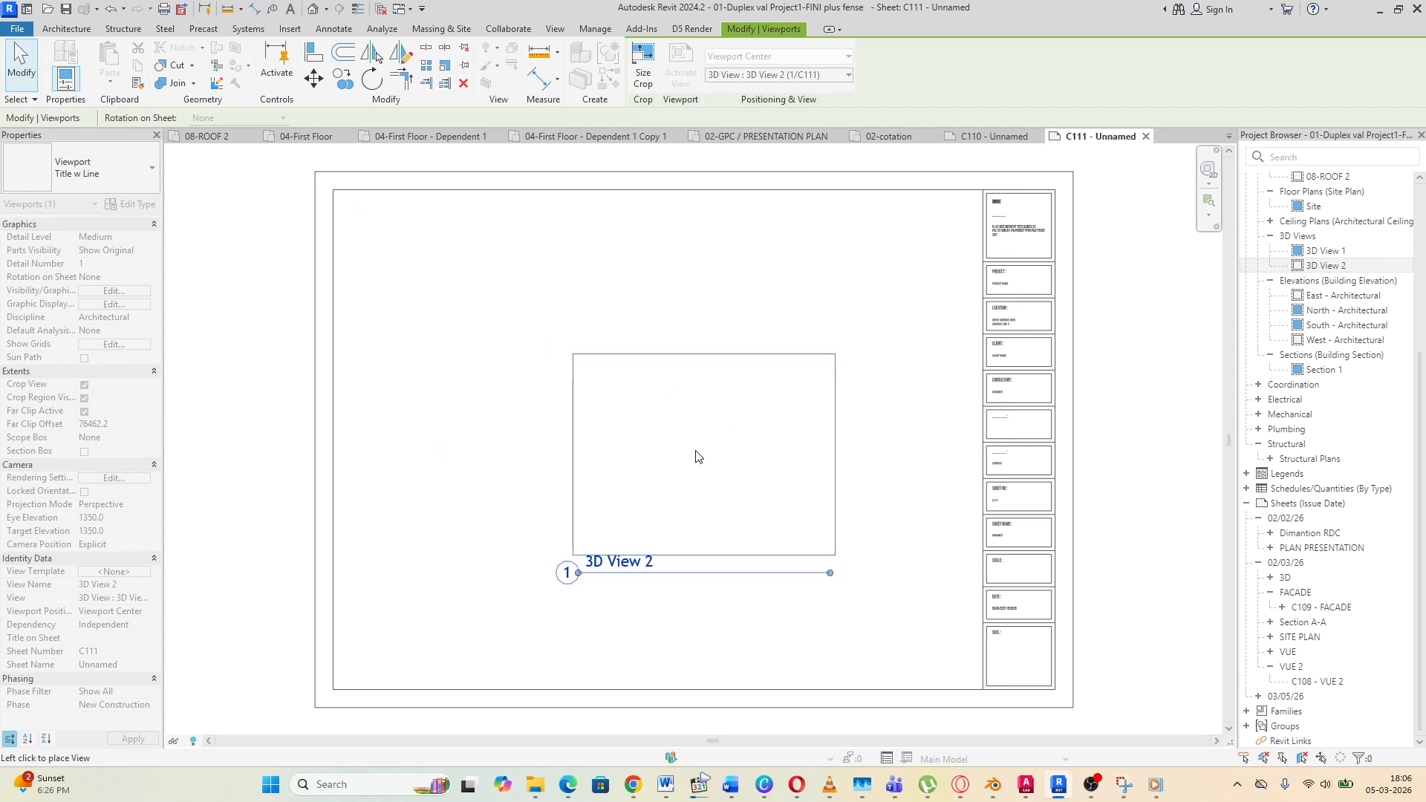
pyautogui.click(670, 426)
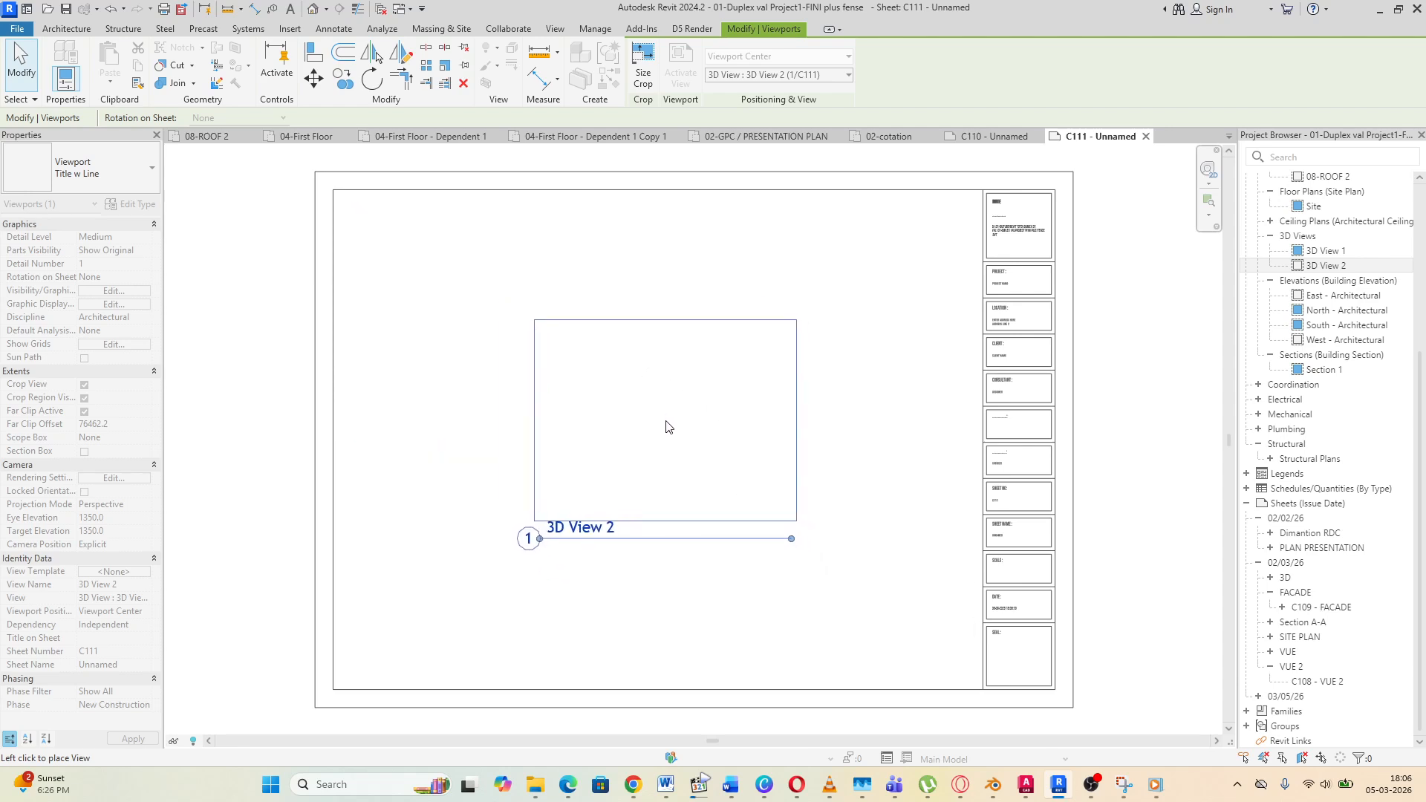
pyautogui.scroll(5, 668, 425)
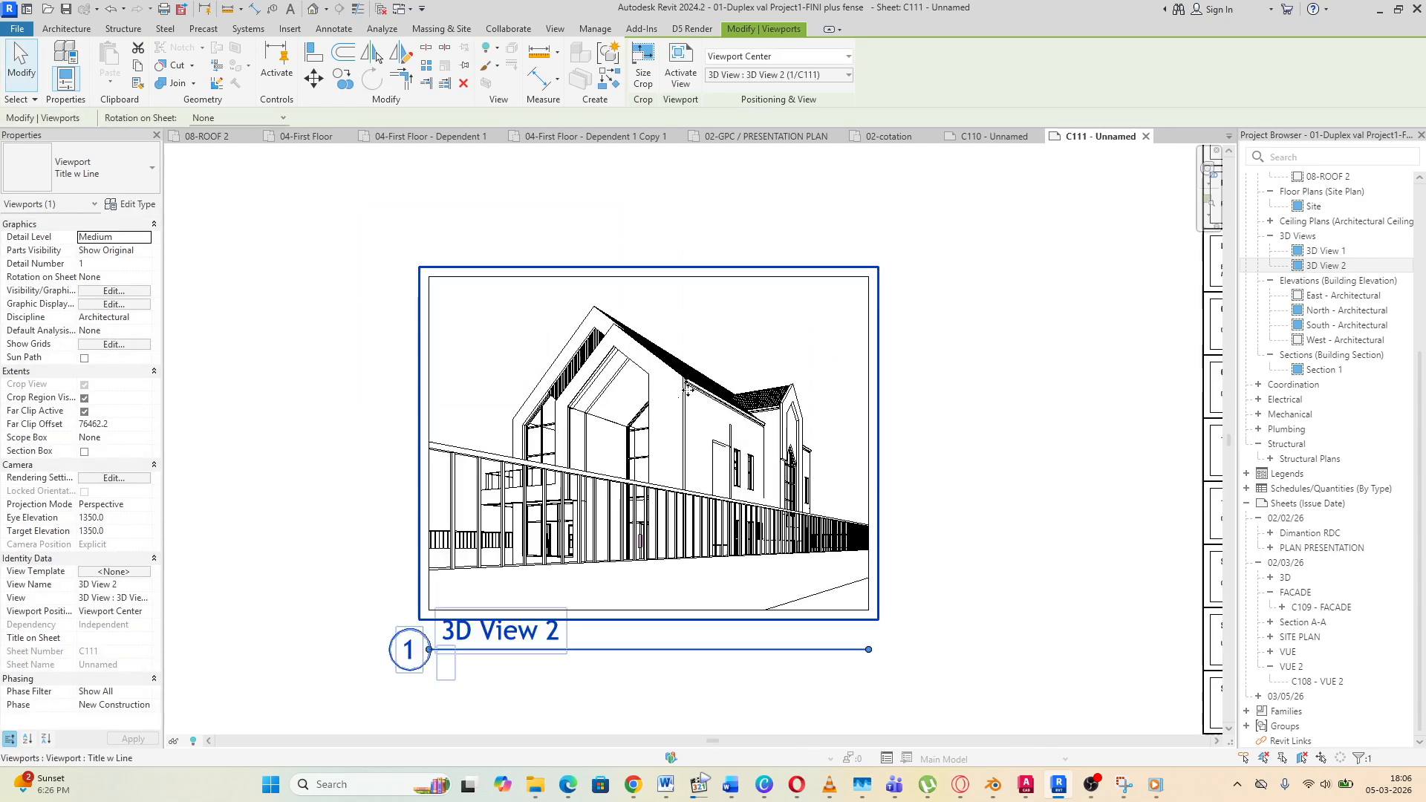
pyautogui.scroll(-3, 696, 382)
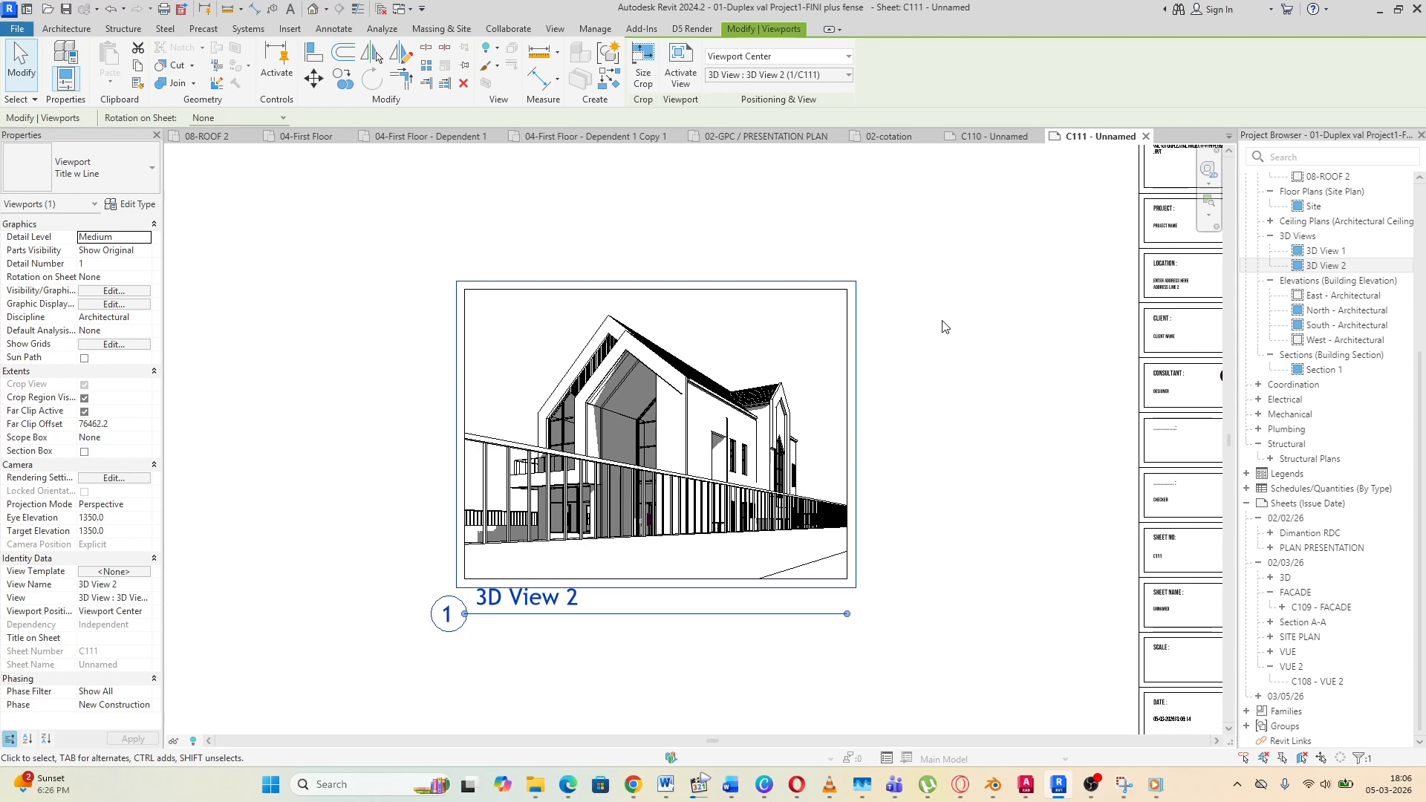
pyautogui.scroll(-4, 670, 466)
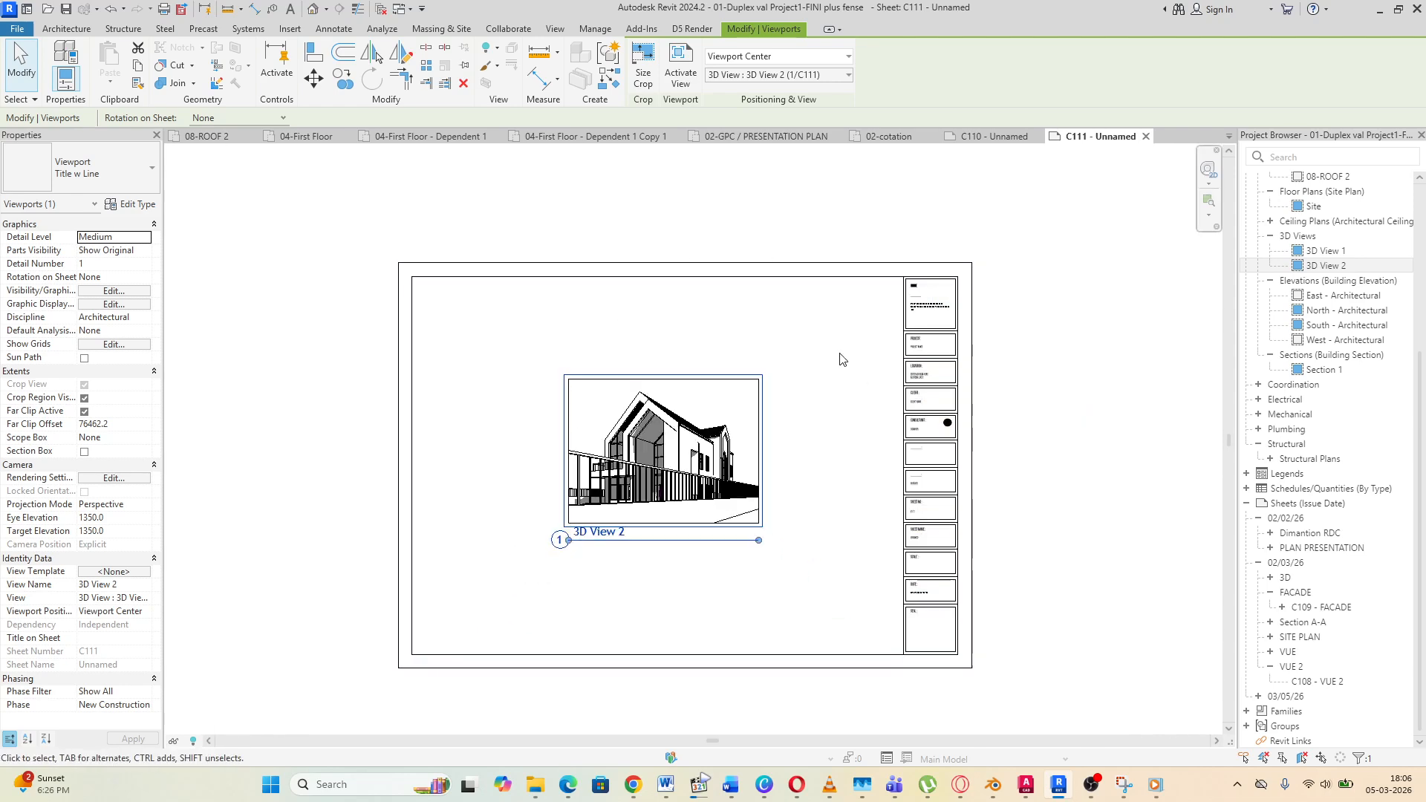
# Scale the 3D View 2 viewport's crop region with locked proportions to a width of 200 mm
pyautogui.click(643, 60)
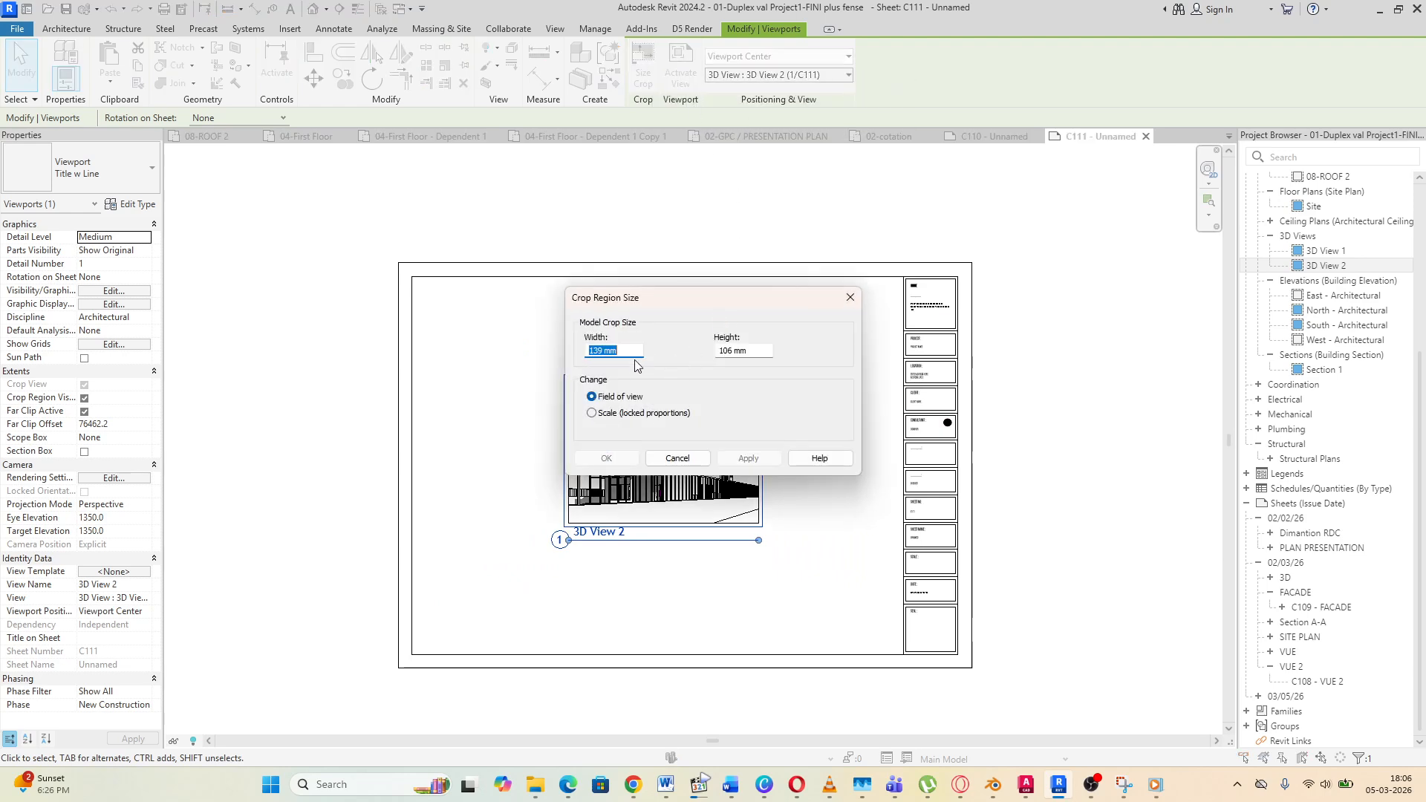
pyautogui.moveTo(697, 303); pyautogui.dragTo(995, 384)
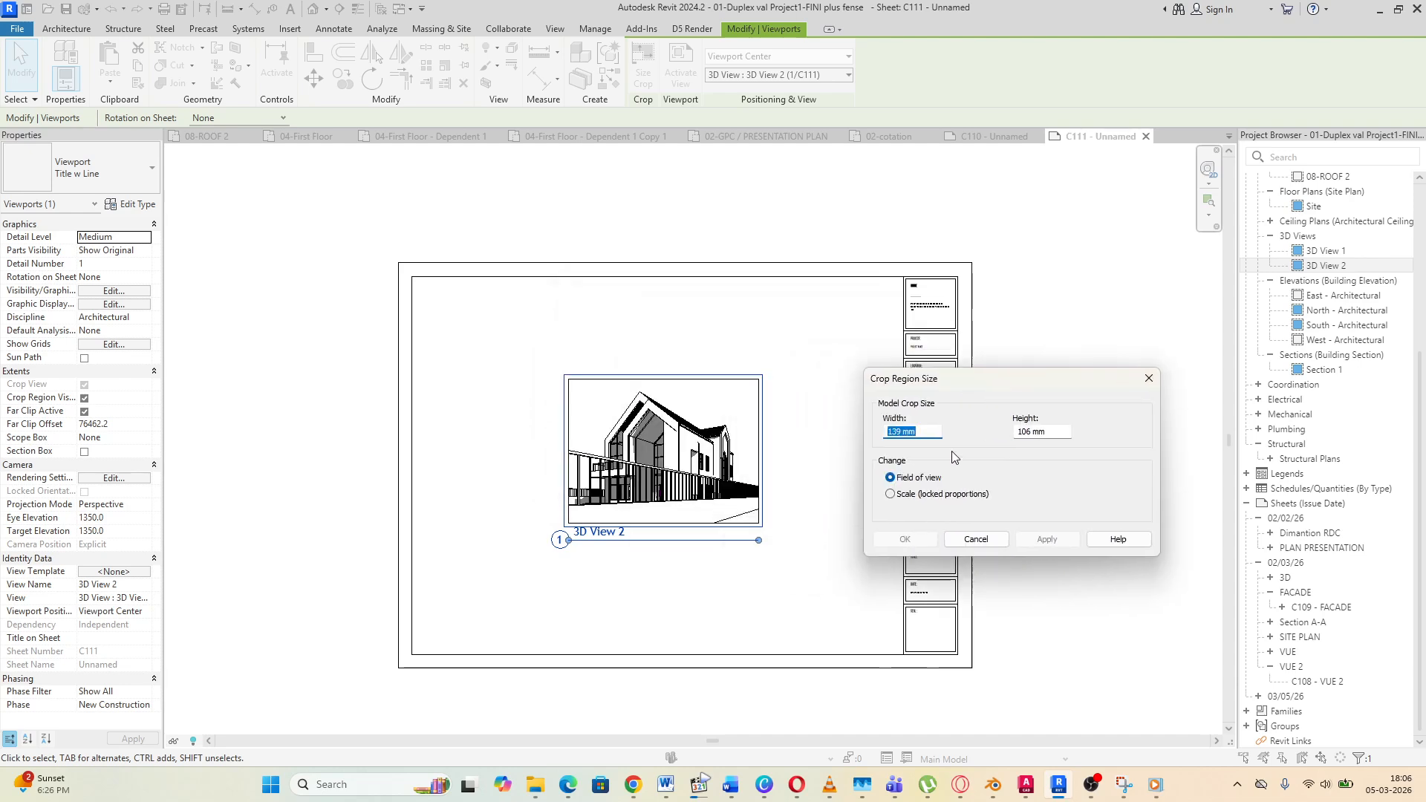
pyautogui.click(891, 494)
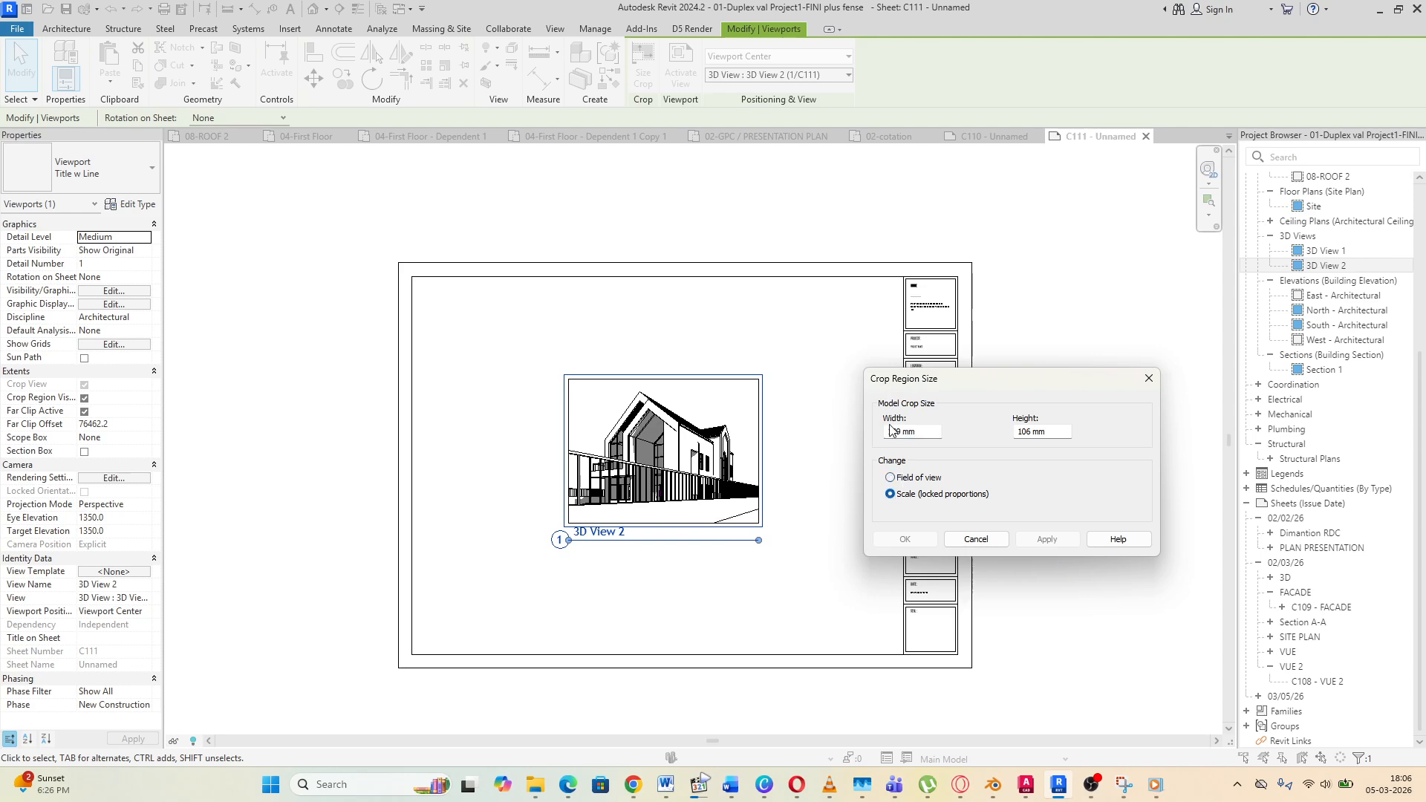
pyautogui.moveTo(901, 431); pyautogui.dragTo(869, 434)
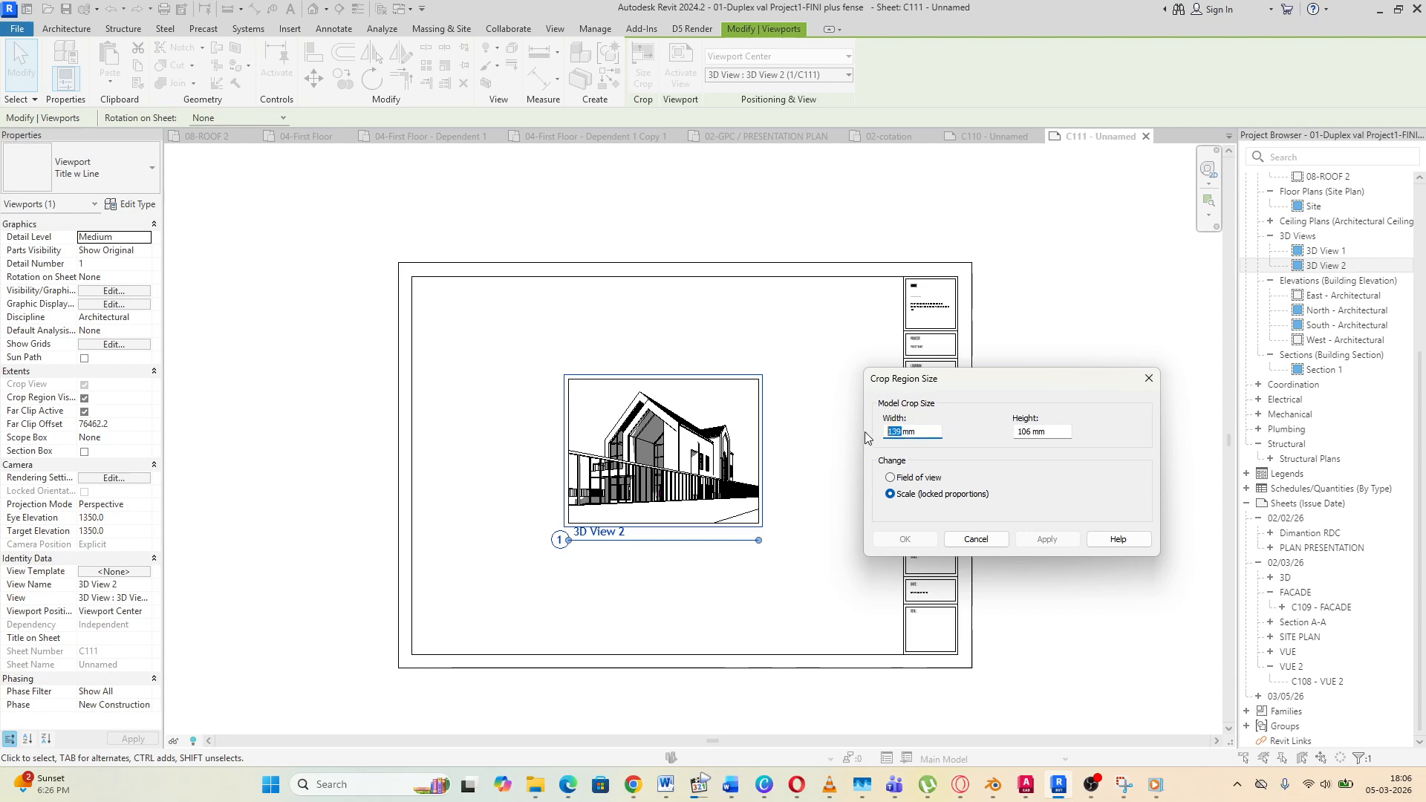
pyautogui.write('200mm')
pyautogui.click(1051, 541)
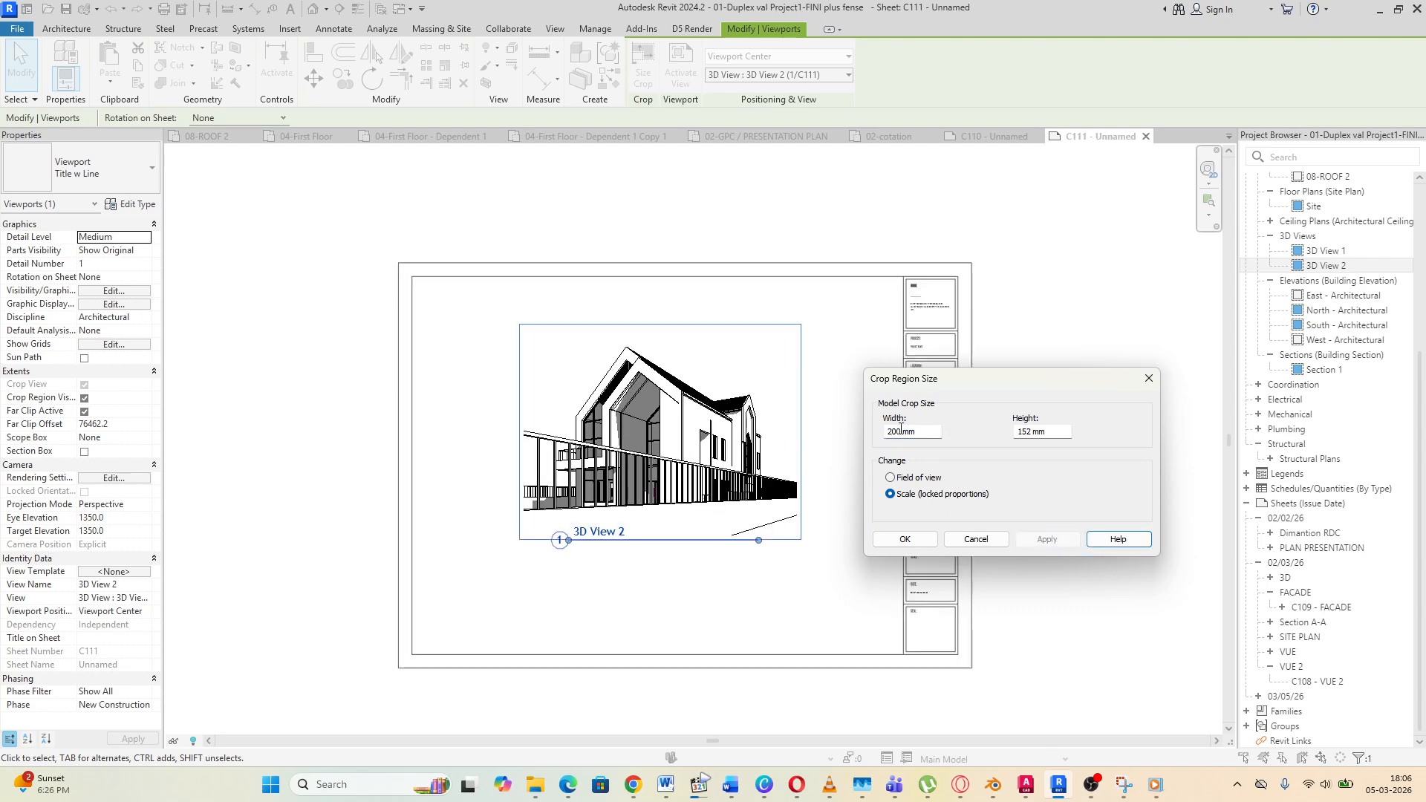
# Increase the crop region width of 3D View 2 to 300 mm, keeping its proportions
pyautogui.moveTo(892, 431); pyautogui.dragTo(876, 438)
pyautogui.write('3')
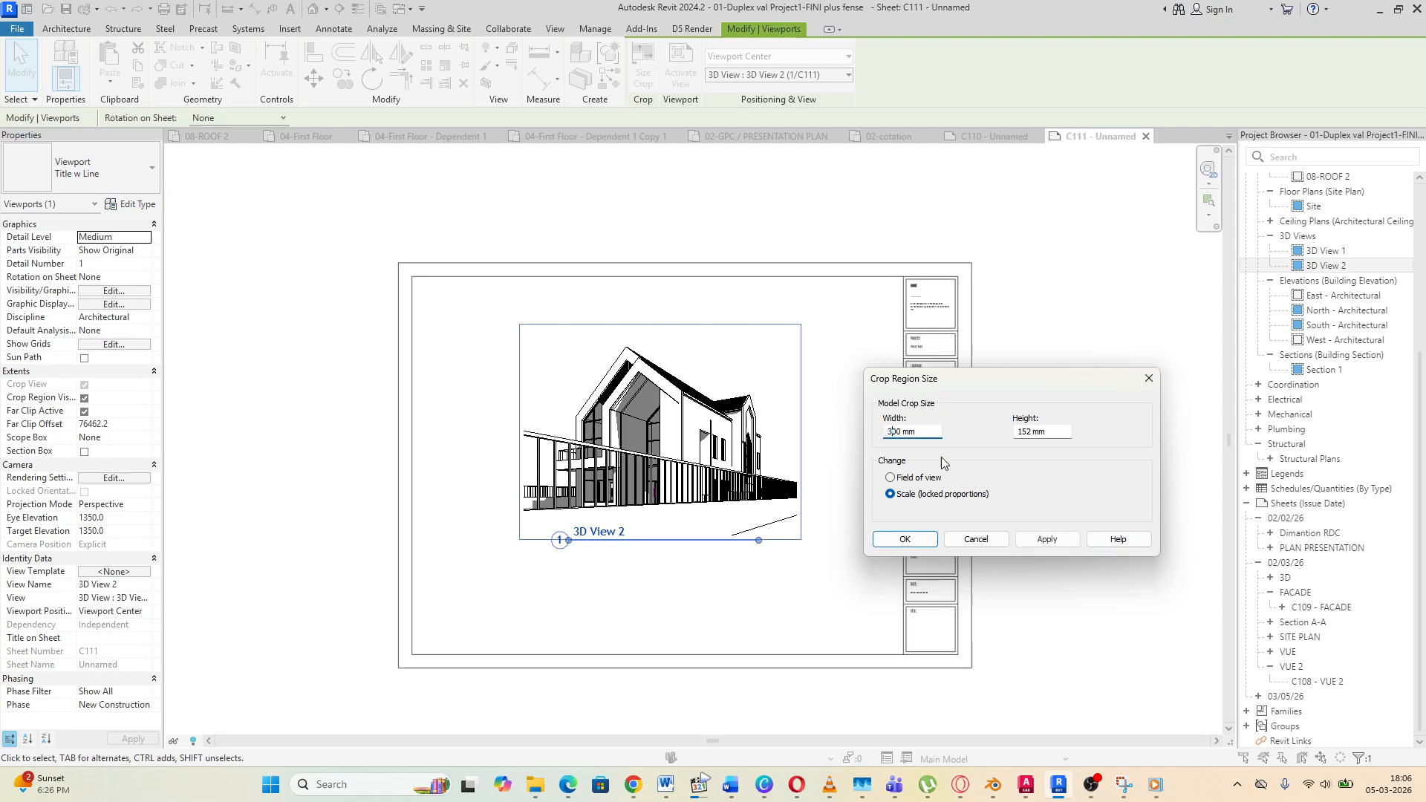
pyautogui.click(1050, 541)
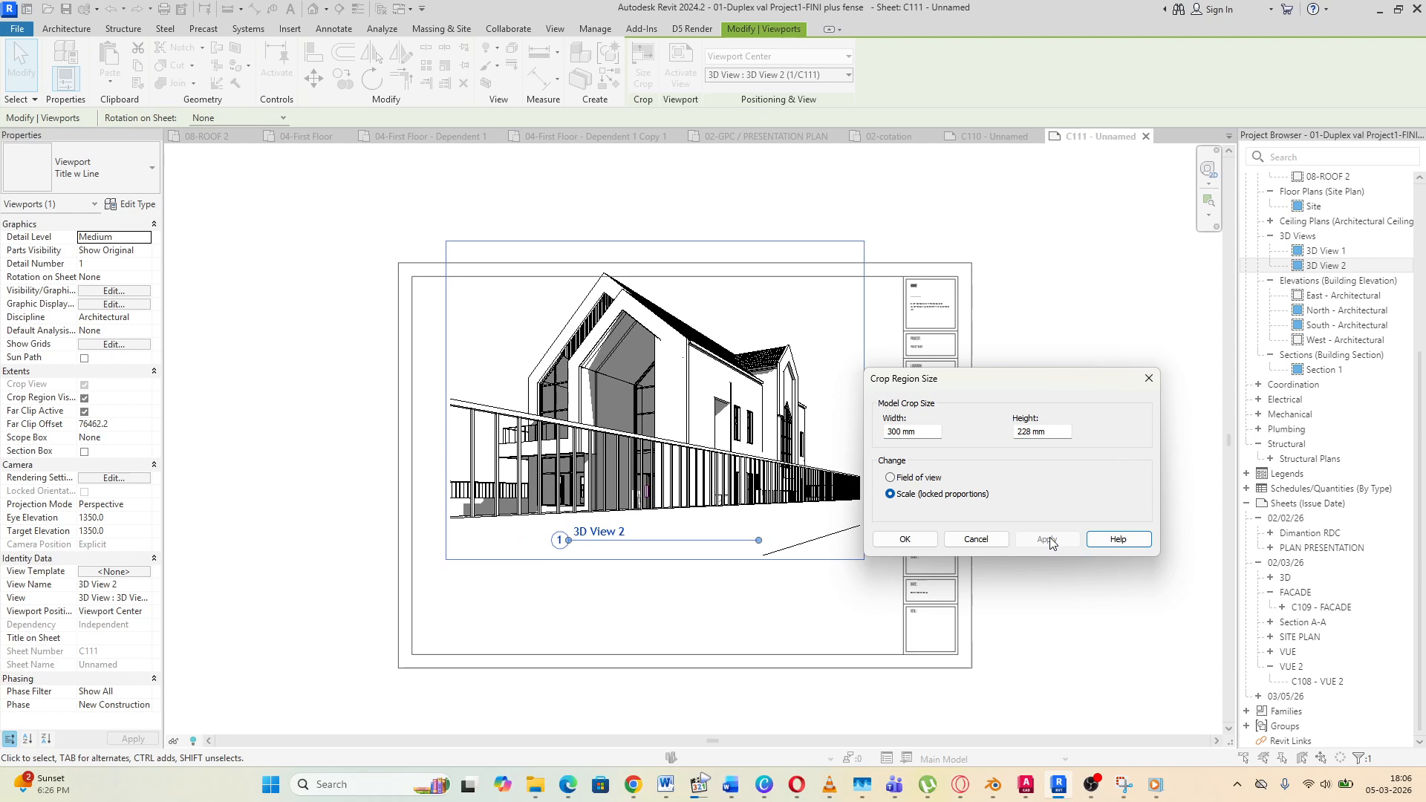
pyautogui.click(905, 539)
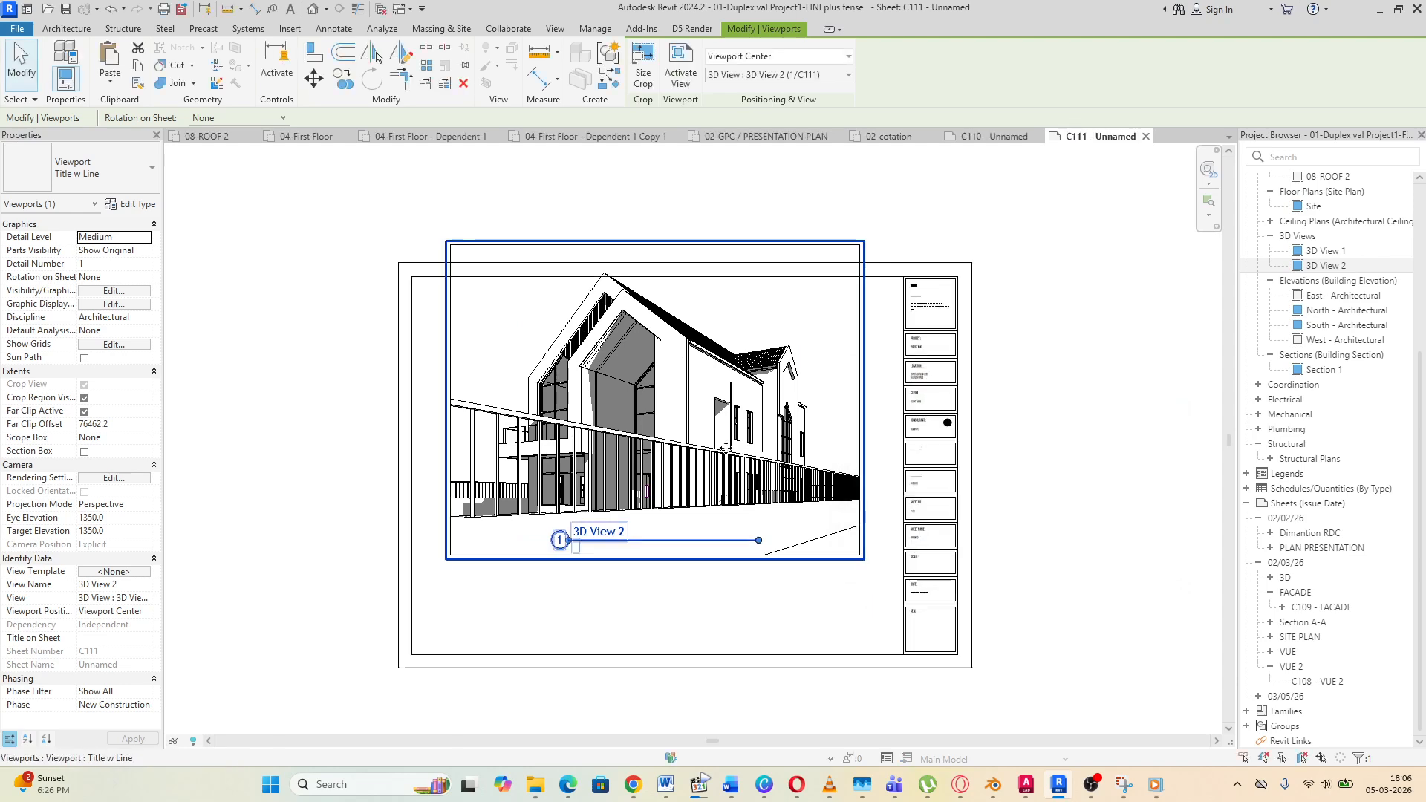
# Move the enlarged 3D View 2 viewport down so it sits inside the sheet border, beside the title block
pyautogui.moveTo(712, 438); pyautogui.dragTo(721, 505)
pyautogui.click(1110, 381)
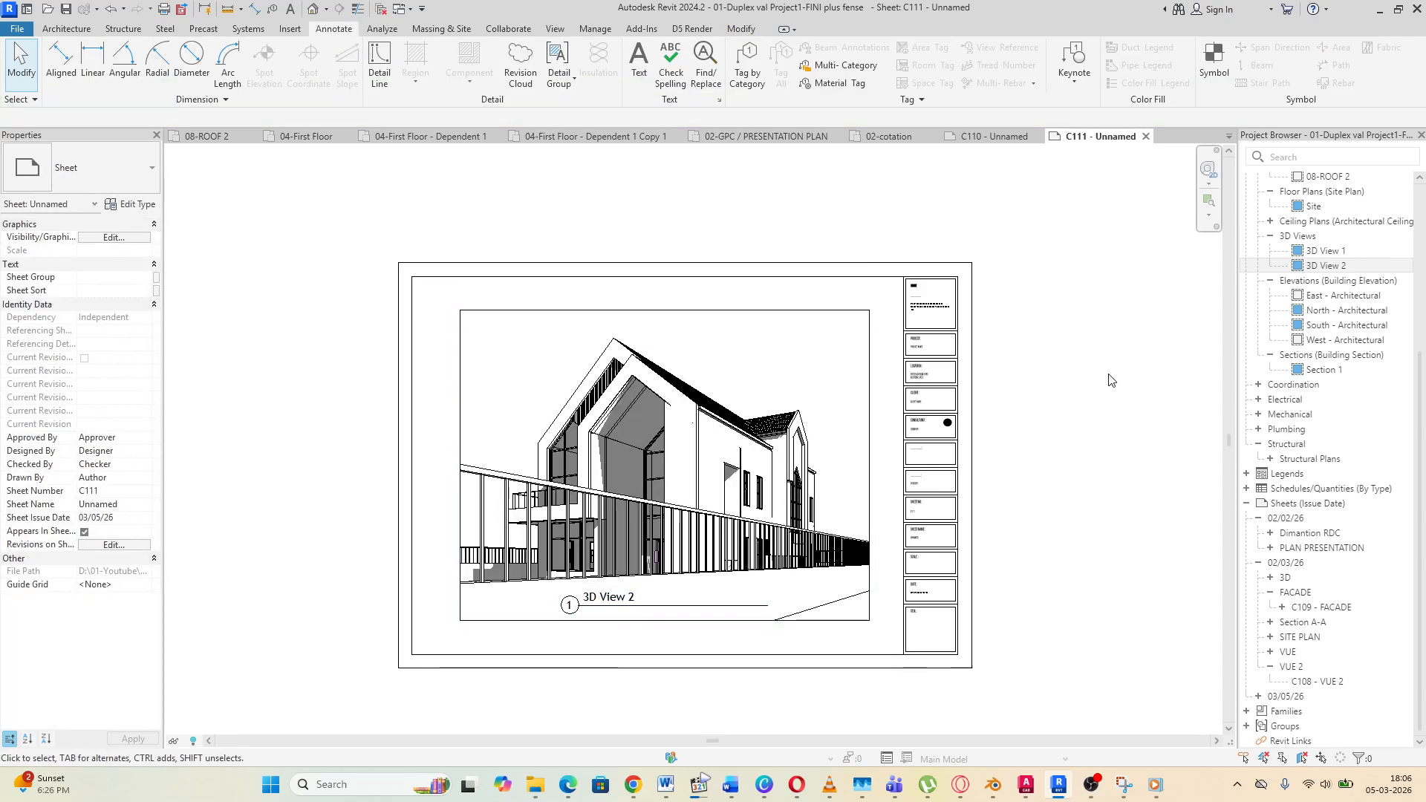
pyautogui.scroll(-1, 362, 357)
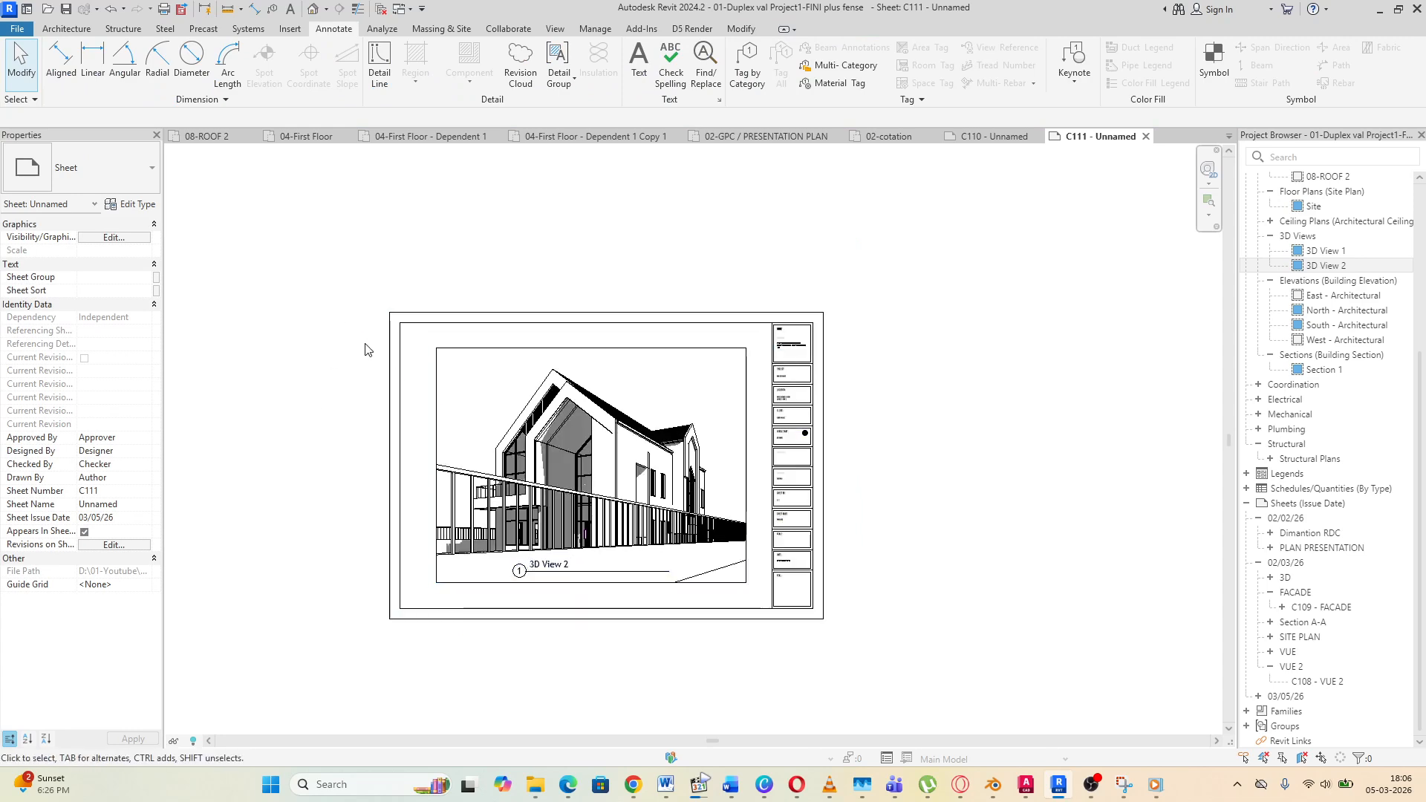
pyautogui.scroll(1, 375, 421)
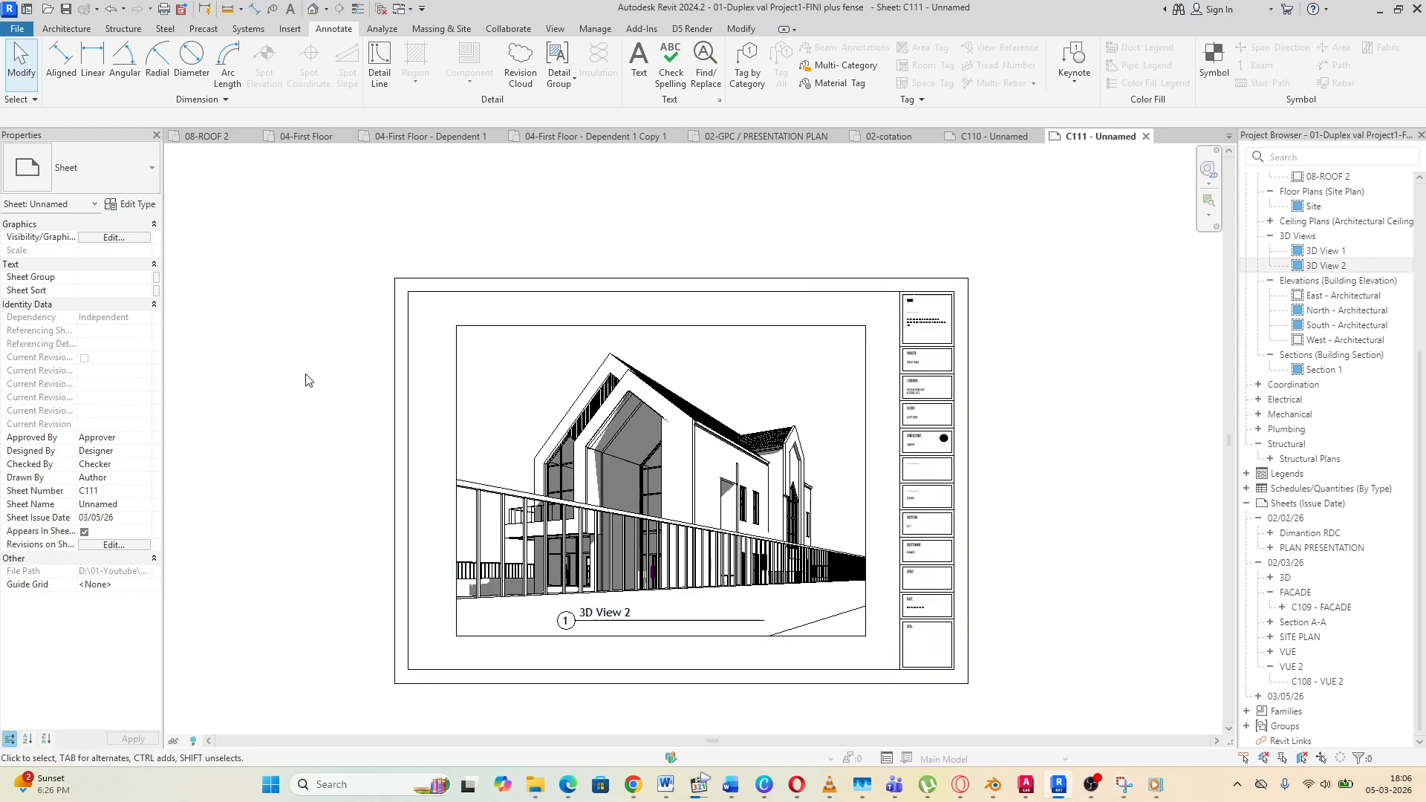
# Open 3D View 2 and hide its crop boundary frame in the view
pyautogui.click(1340, 267)
pyautogui.doubleClick(1340, 266)
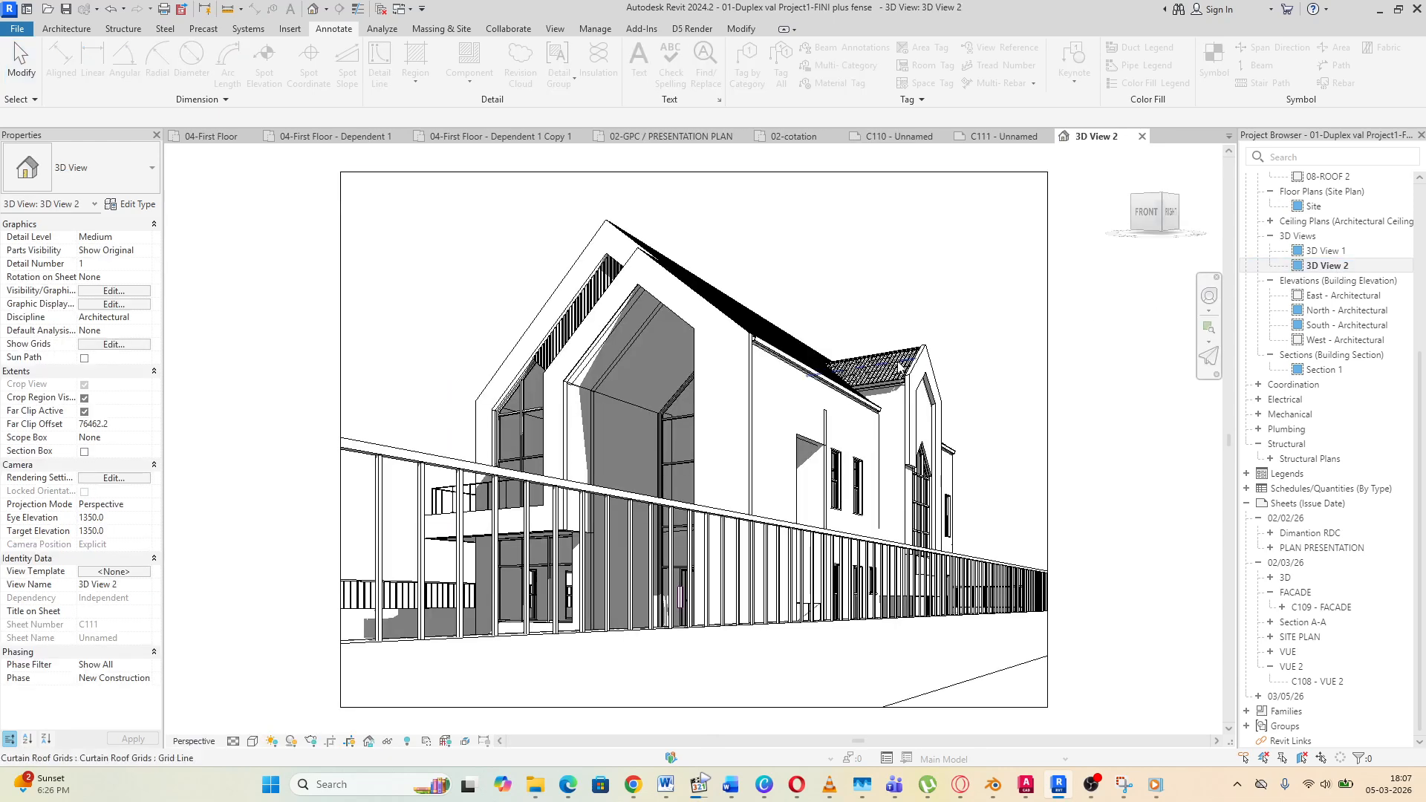
pyautogui.click(912, 174)
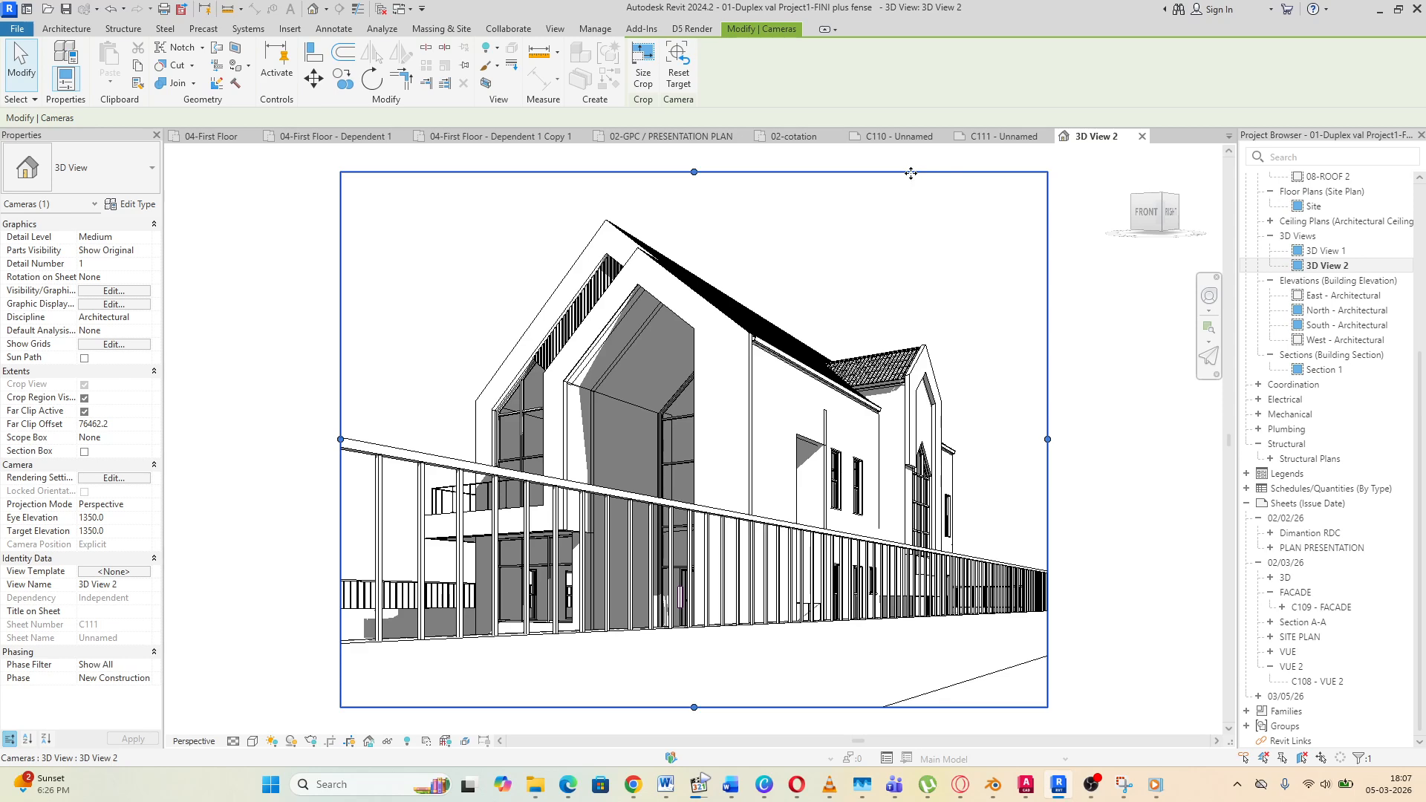
pyautogui.rightClick(913, 174)
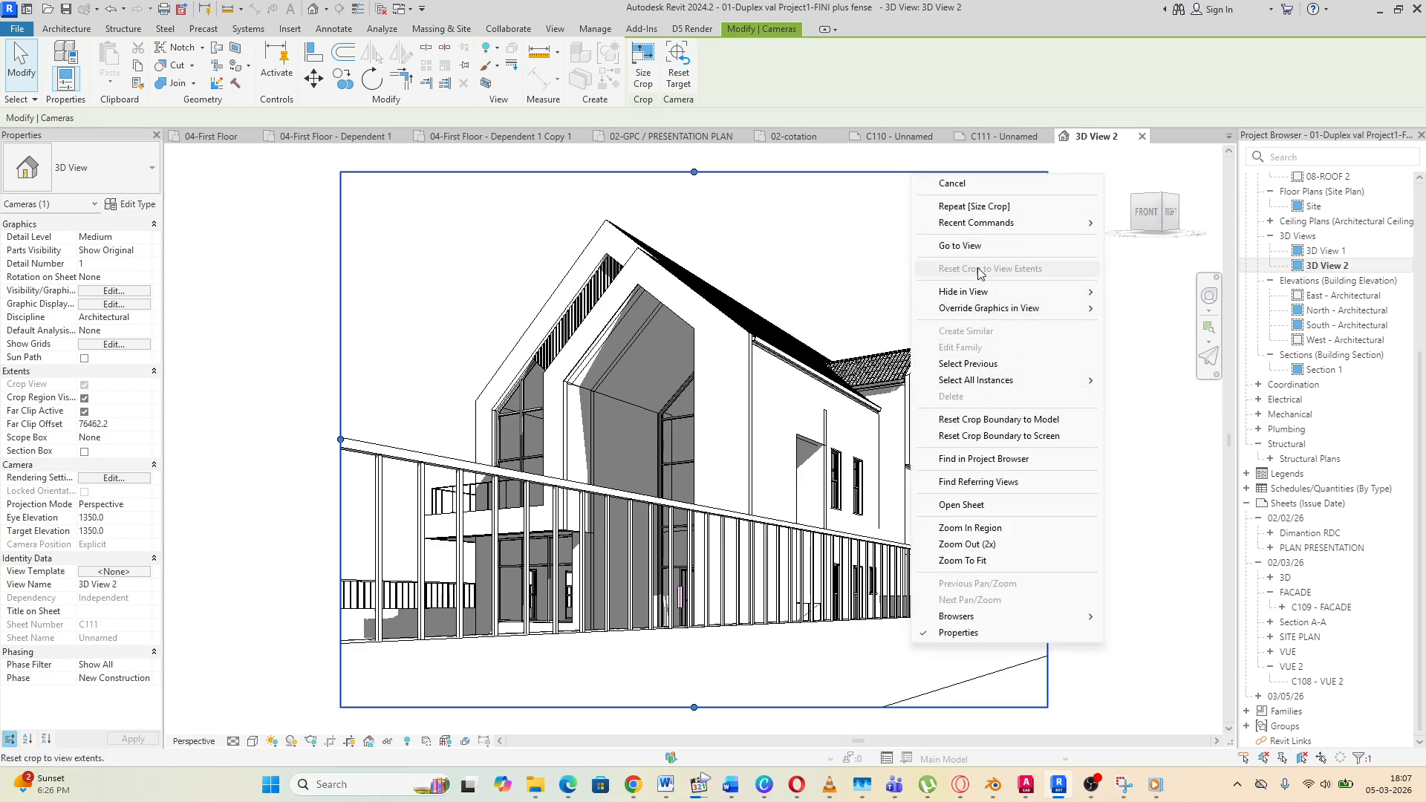
pyautogui.moveTo(1084, 291)
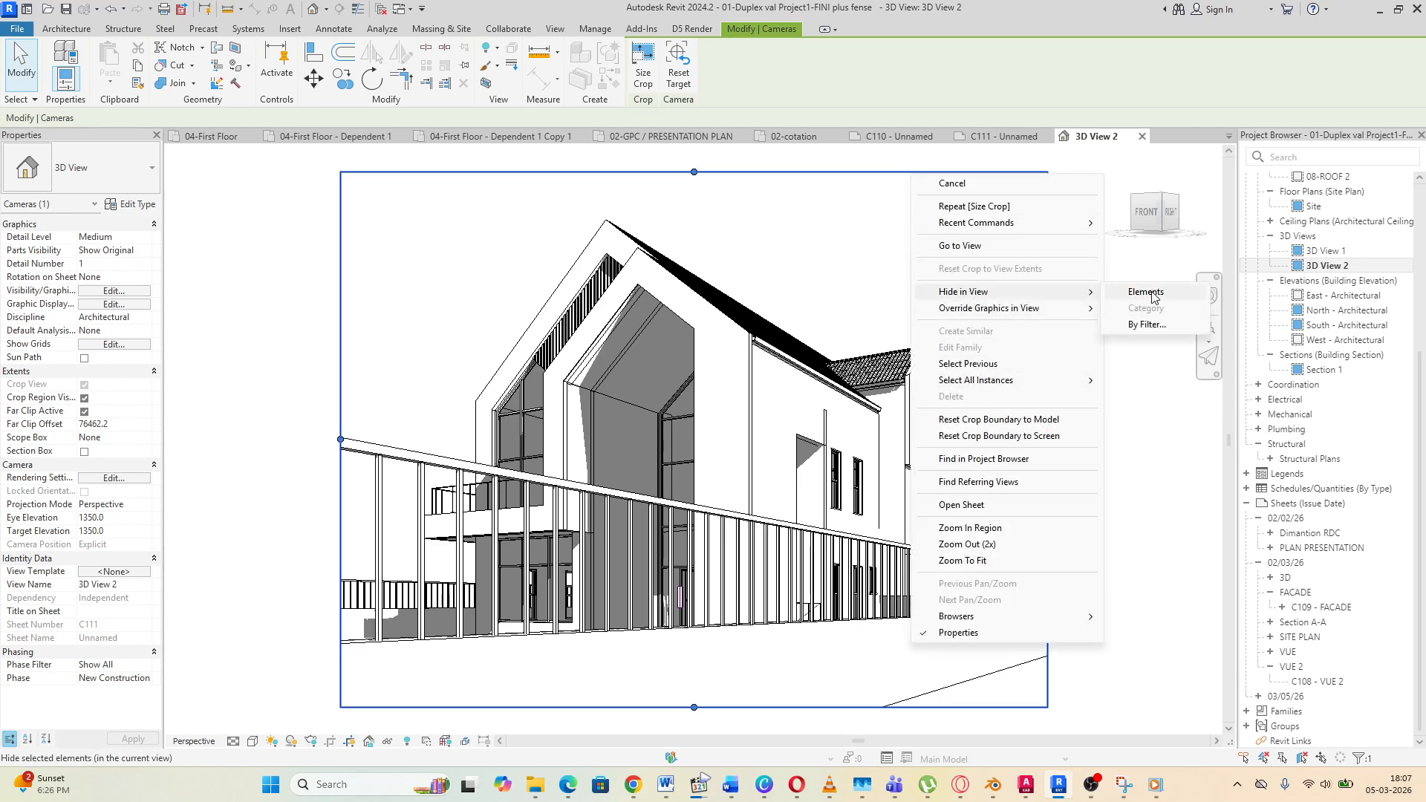
pyautogui.click(1153, 297)
pyautogui.scroll(-2, 628, 326)
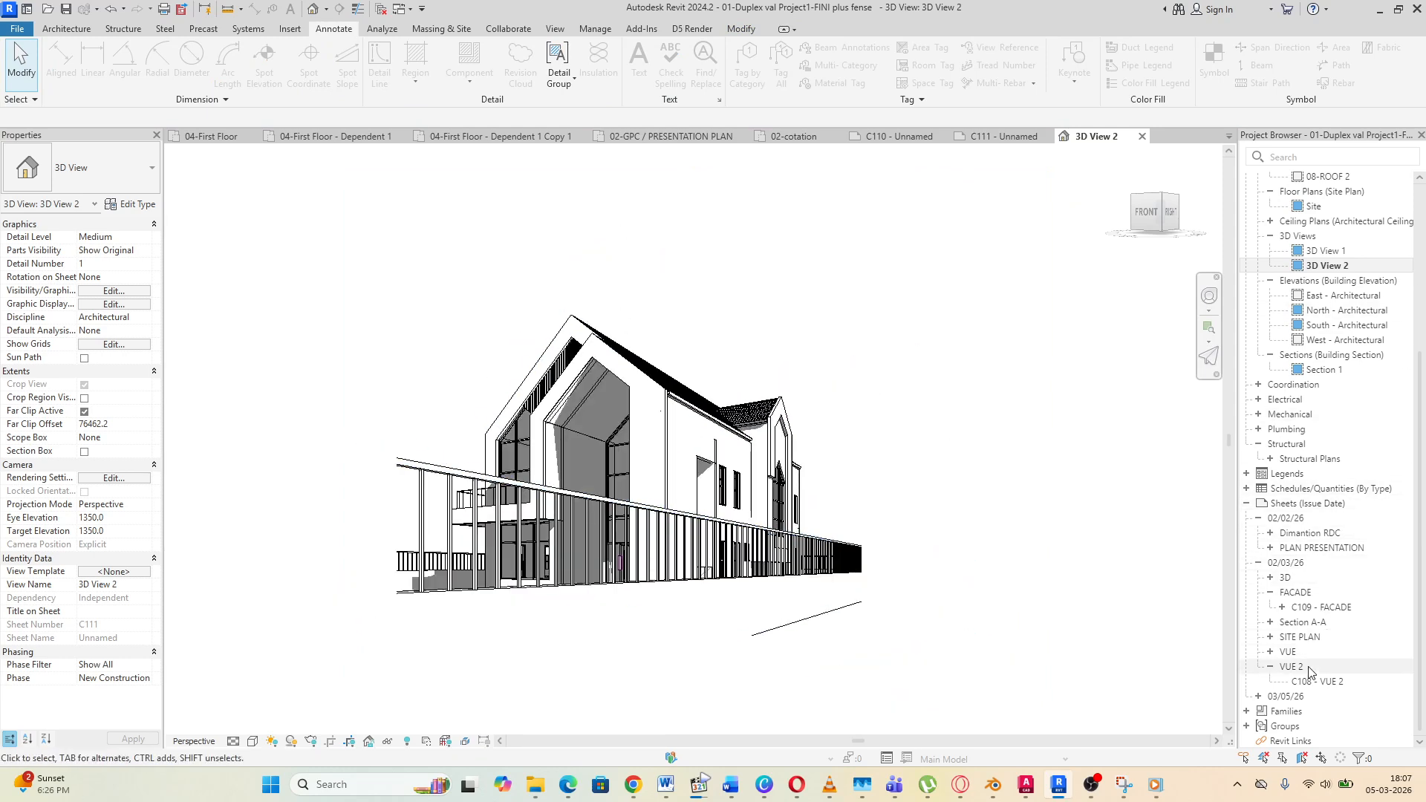
# Open the 02-GPC / DIMENTION RDC floor plan and its sheet C102 - Dimantion RDC to look over the layout
pyautogui.click(1288, 519)
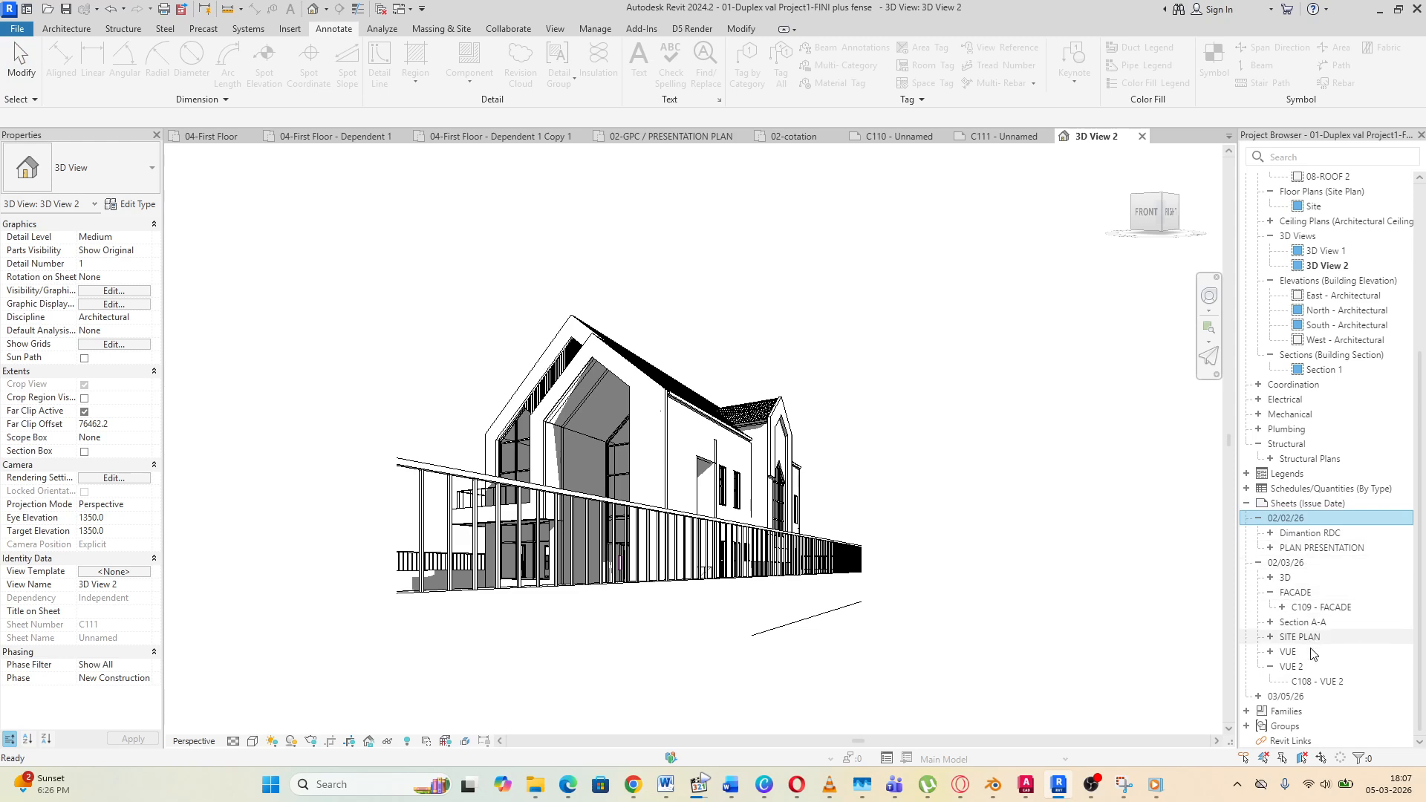
pyautogui.doubleClick(1290, 667)
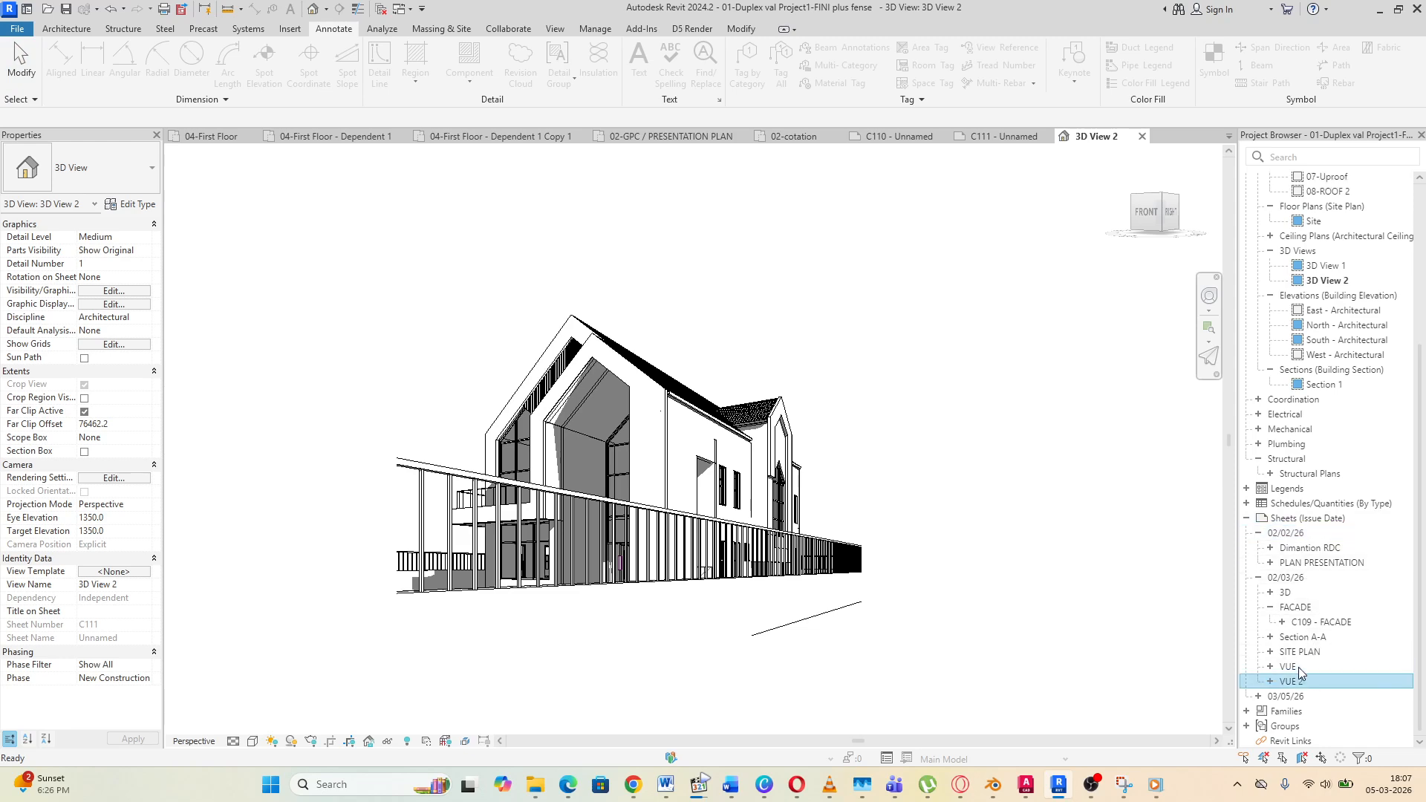
pyautogui.doubleClick(1272, 551)
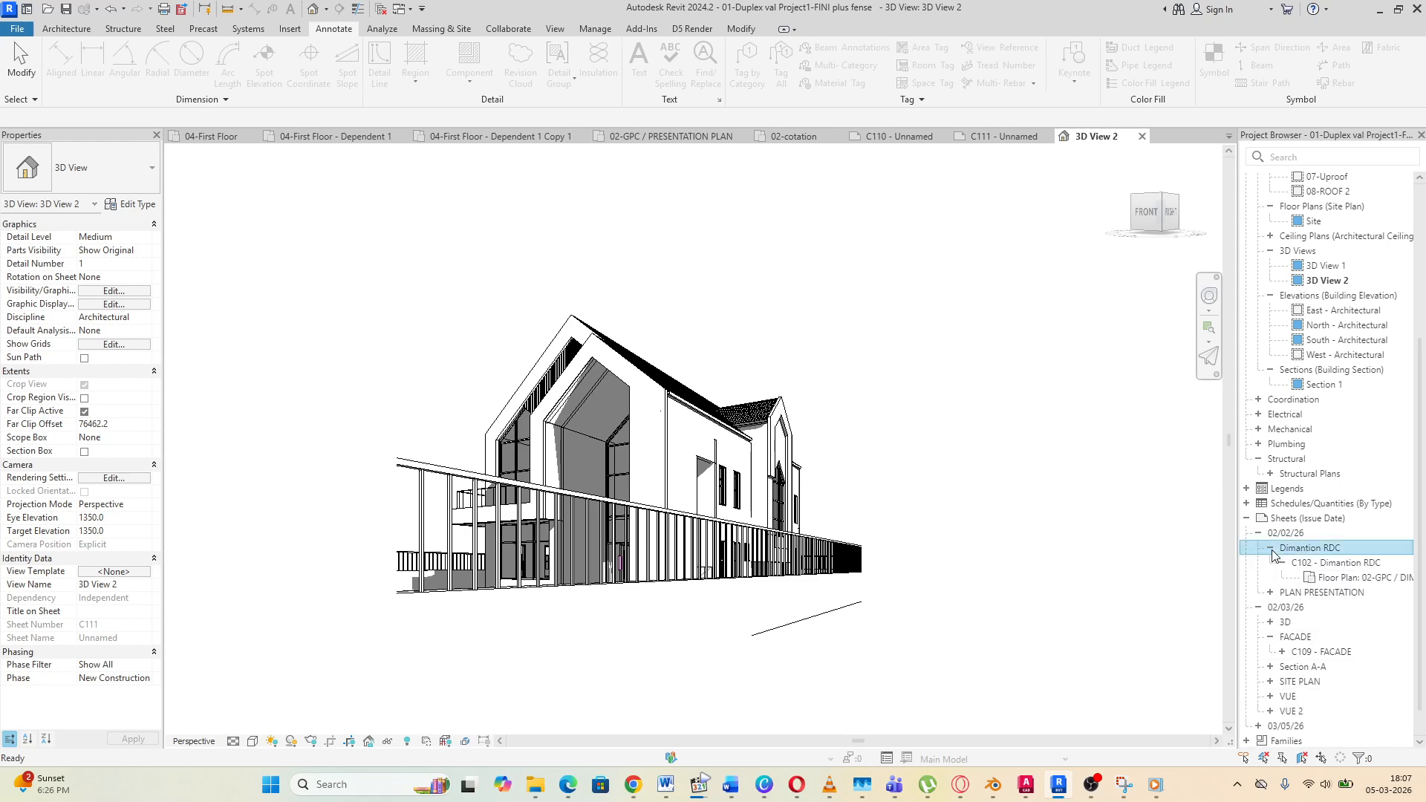
pyautogui.doubleClick(1332, 576)
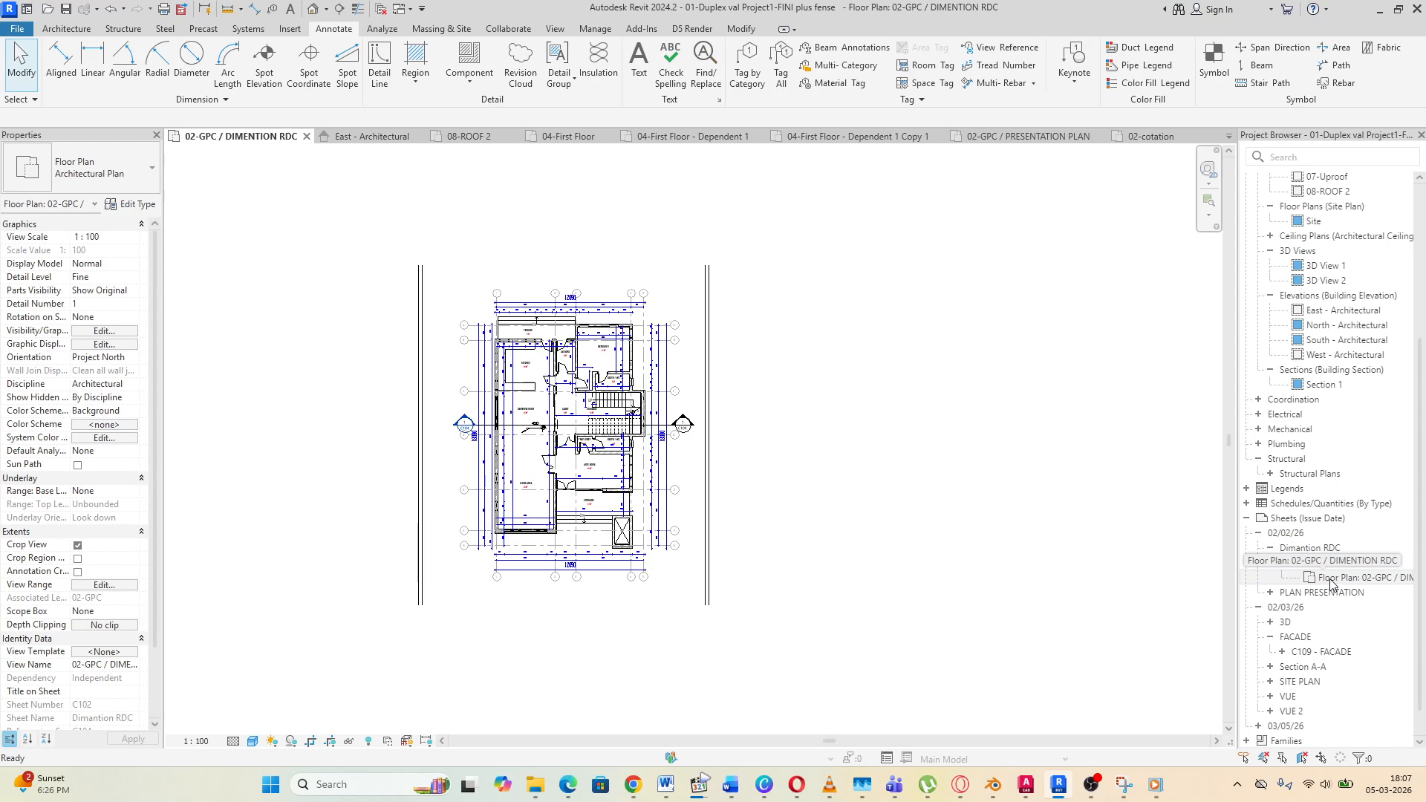
pyautogui.doubleClick(1329, 564)
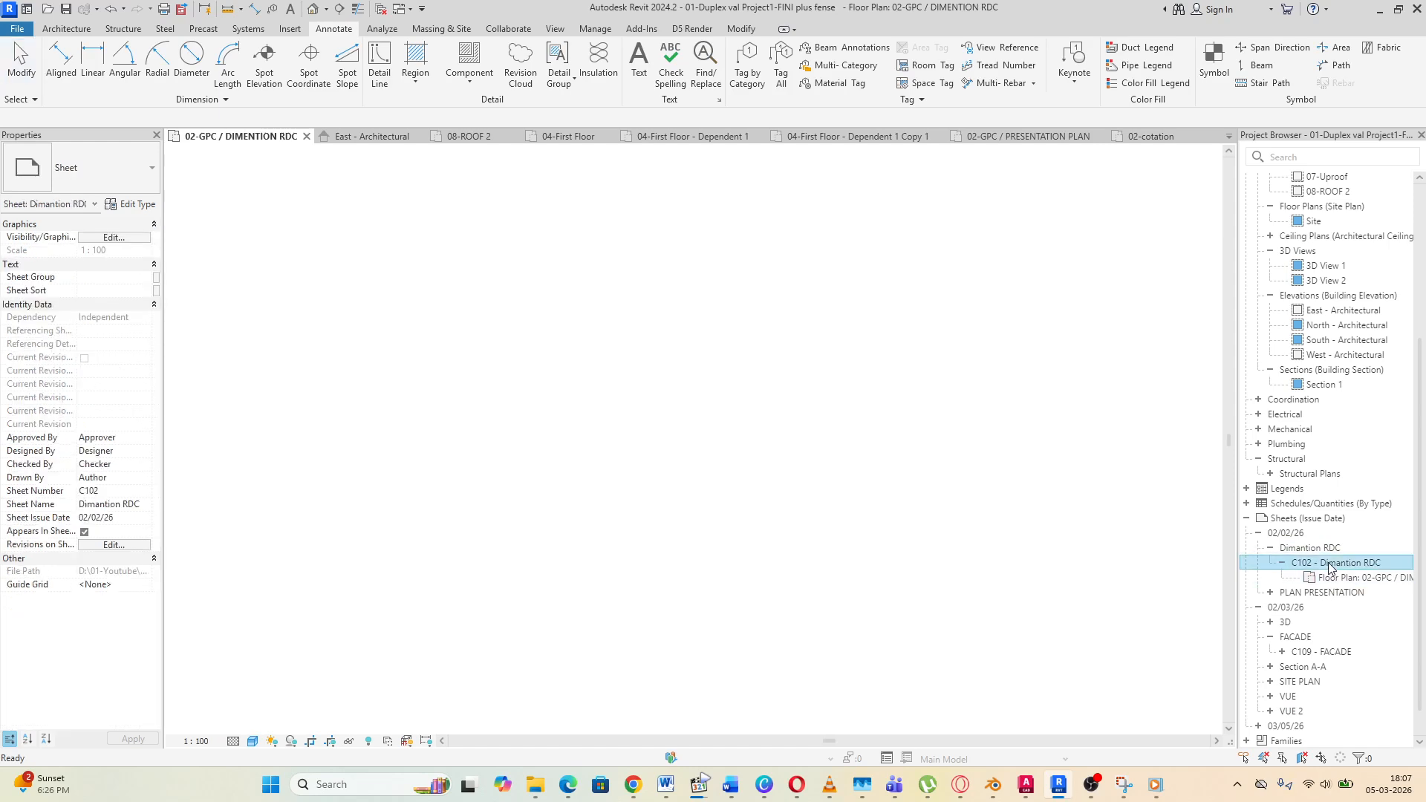
pyautogui.scroll(-3, 418, 379)
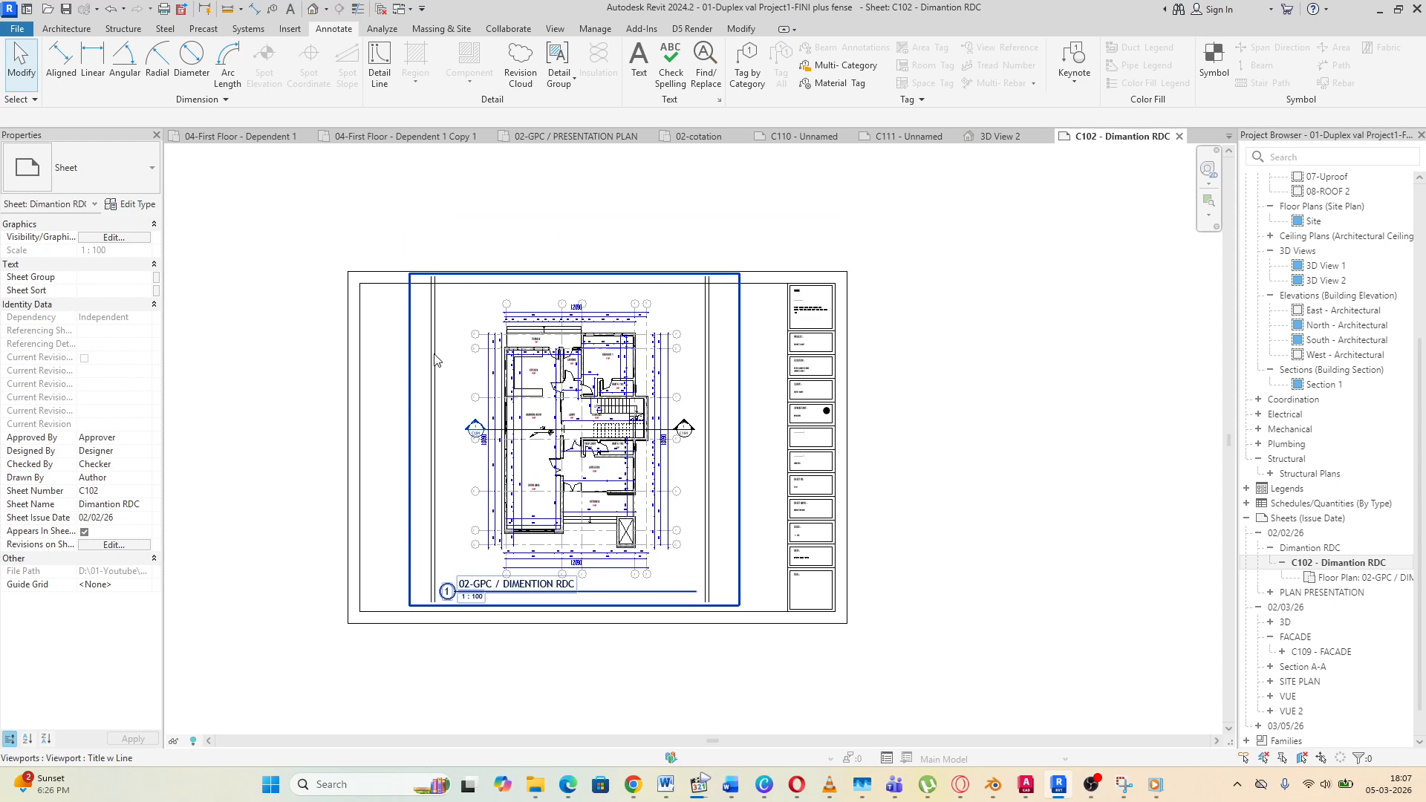
# In the activated floor plan viewport of sheet C102, hide the category of the long wall group beside the plan, and deactivate the viewport
pyautogui.click(438, 398)
pyautogui.doubleClick(438, 397)
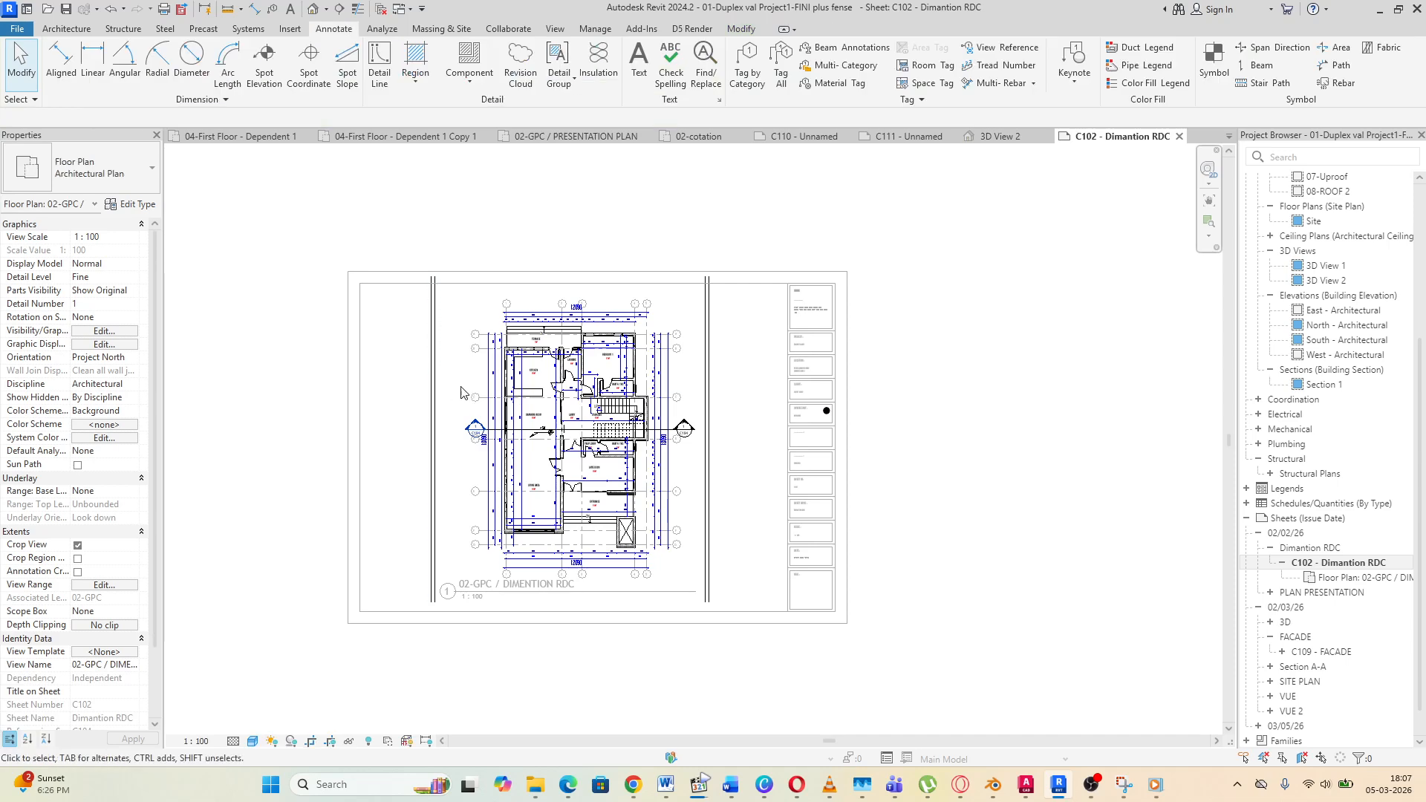
pyautogui.click(432, 397)
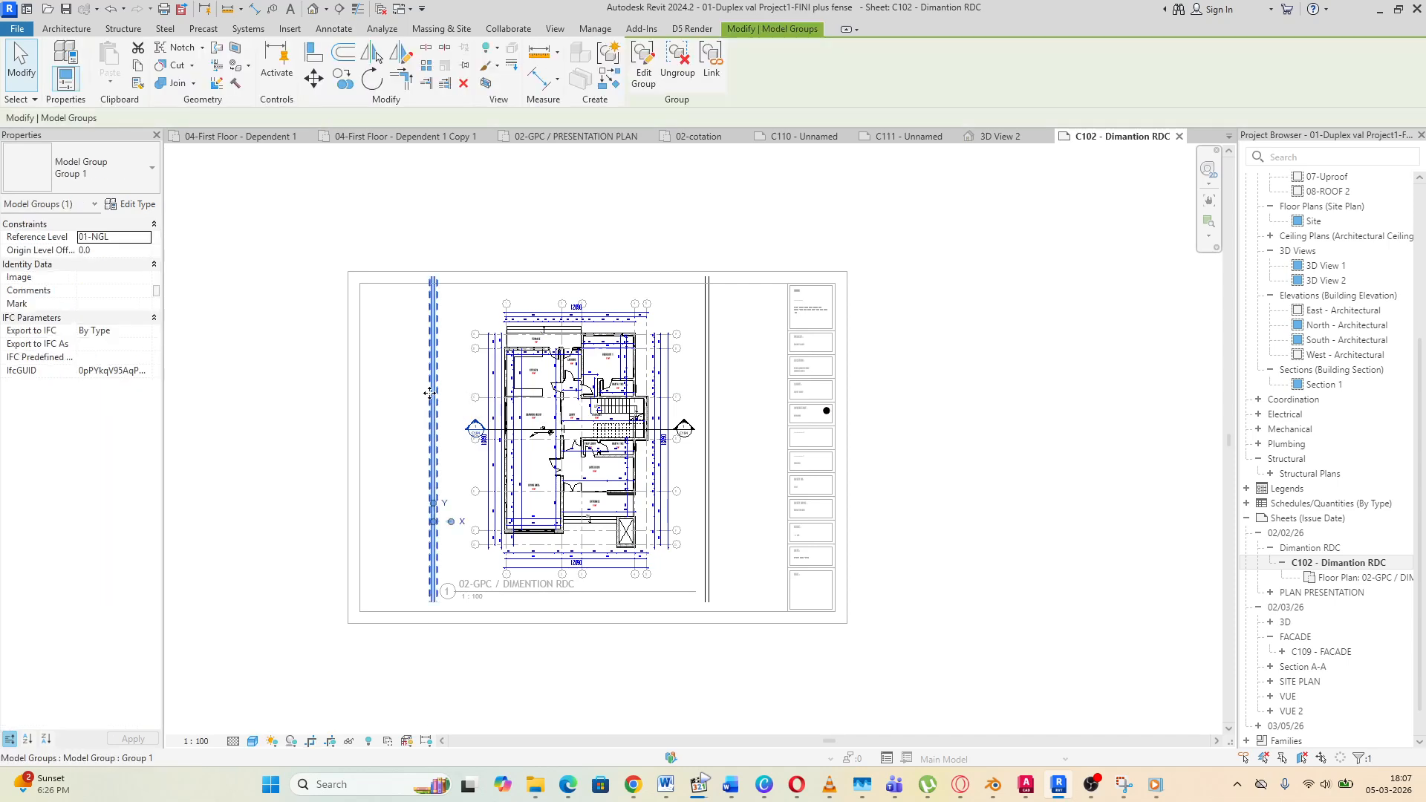
pyautogui.rightClick(432, 398)
pyautogui.moveTo(513, 433)
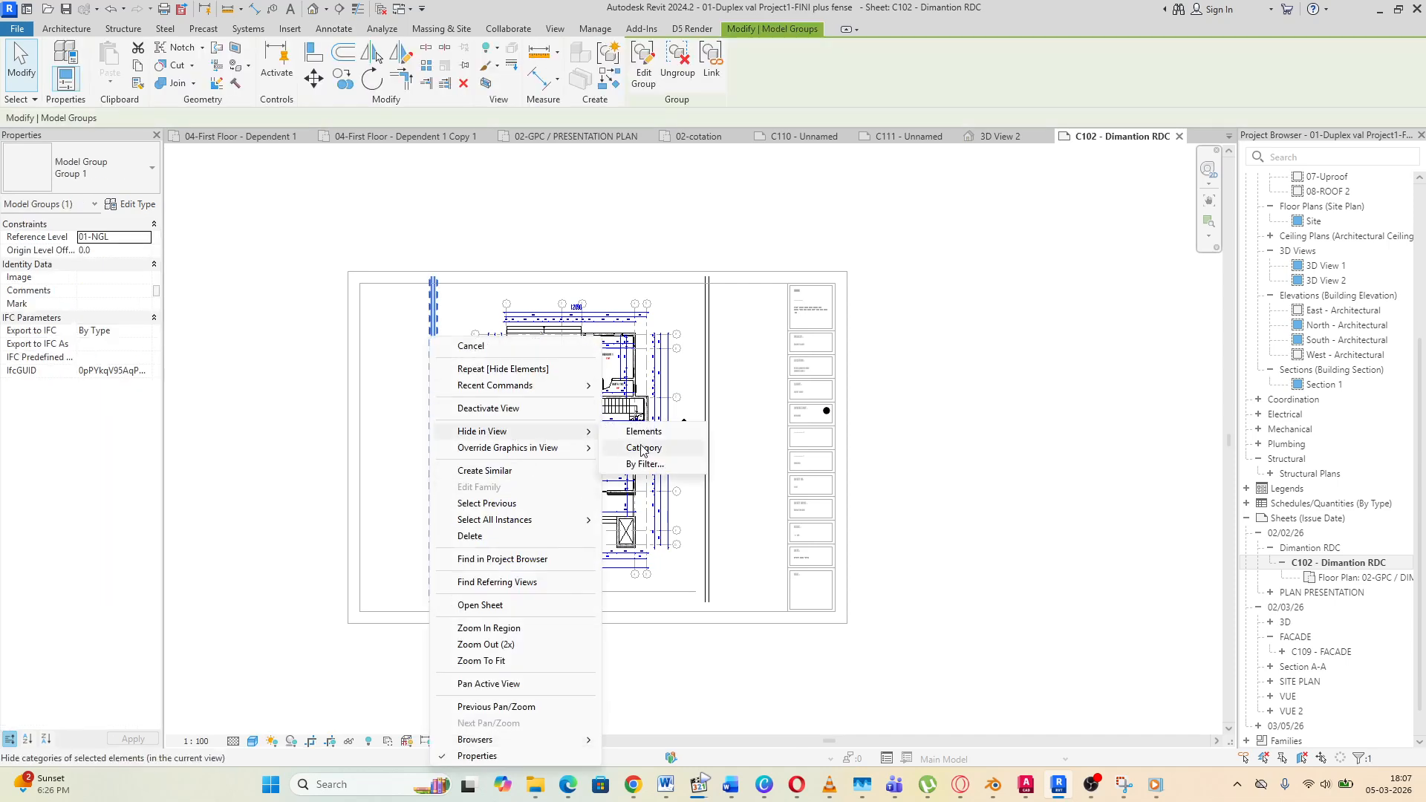
pyautogui.click(648, 449)
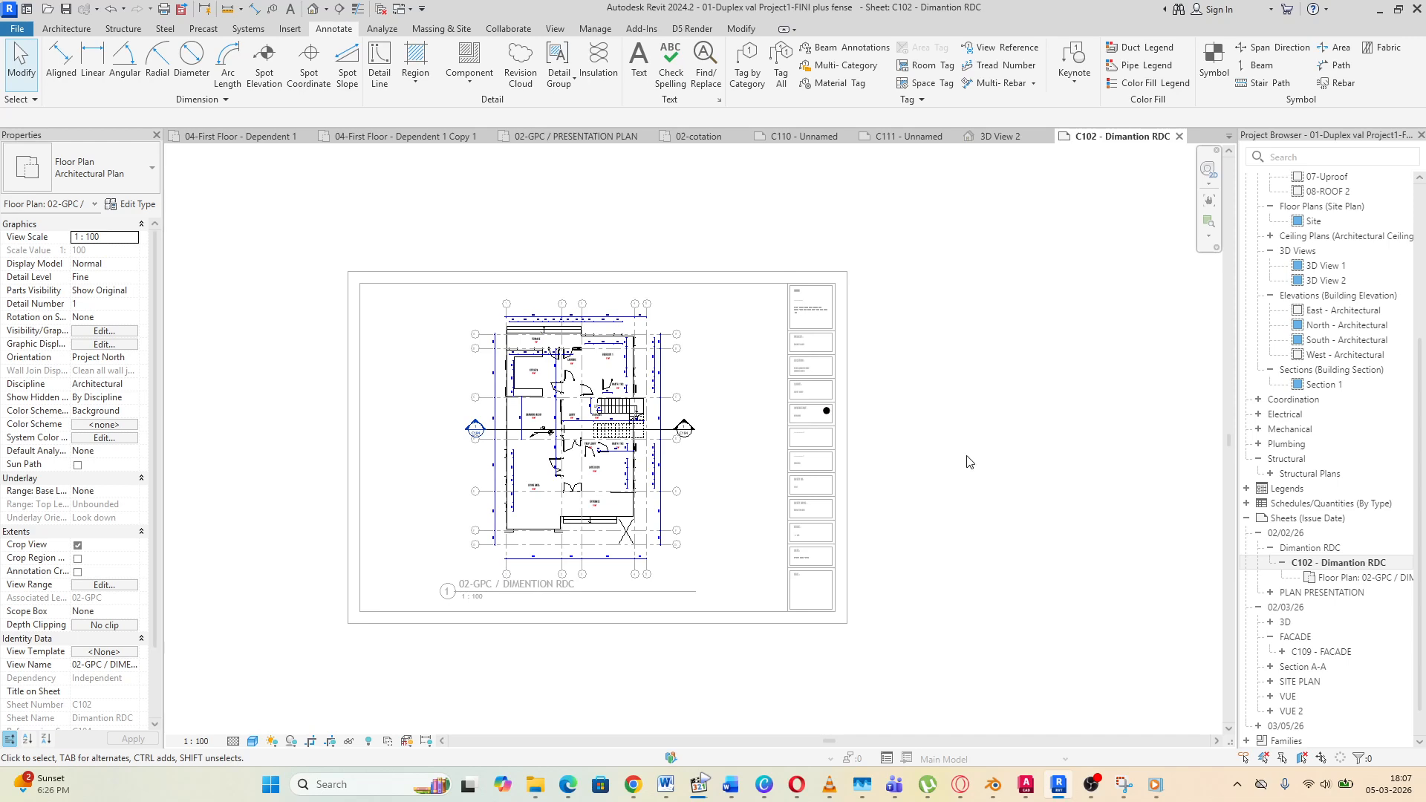
pyautogui.scroll(2, 458, 379)
pyautogui.scroll(-2, 421, 337)
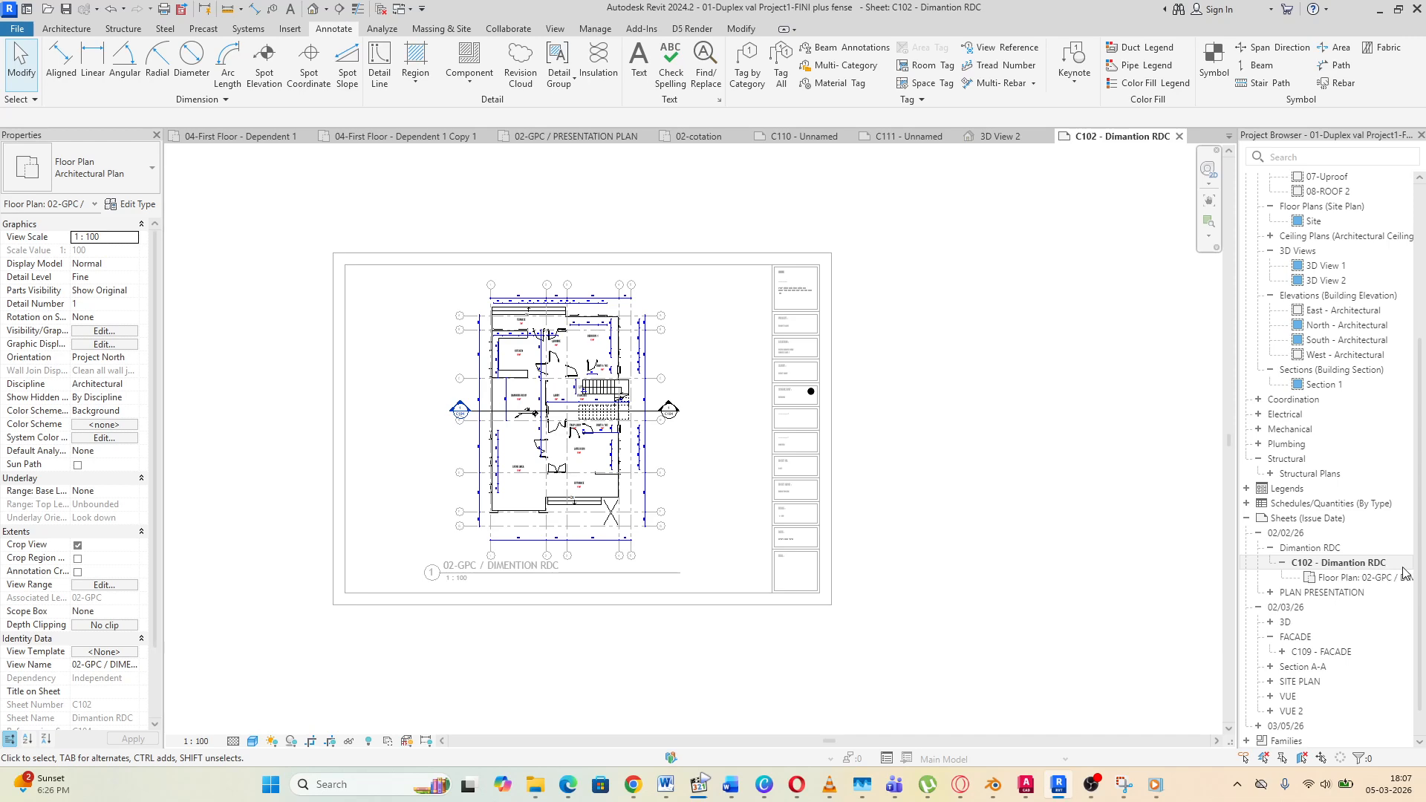
pyautogui.scroll(3, 748, 453)
pyautogui.doubleClick(1034, 487)
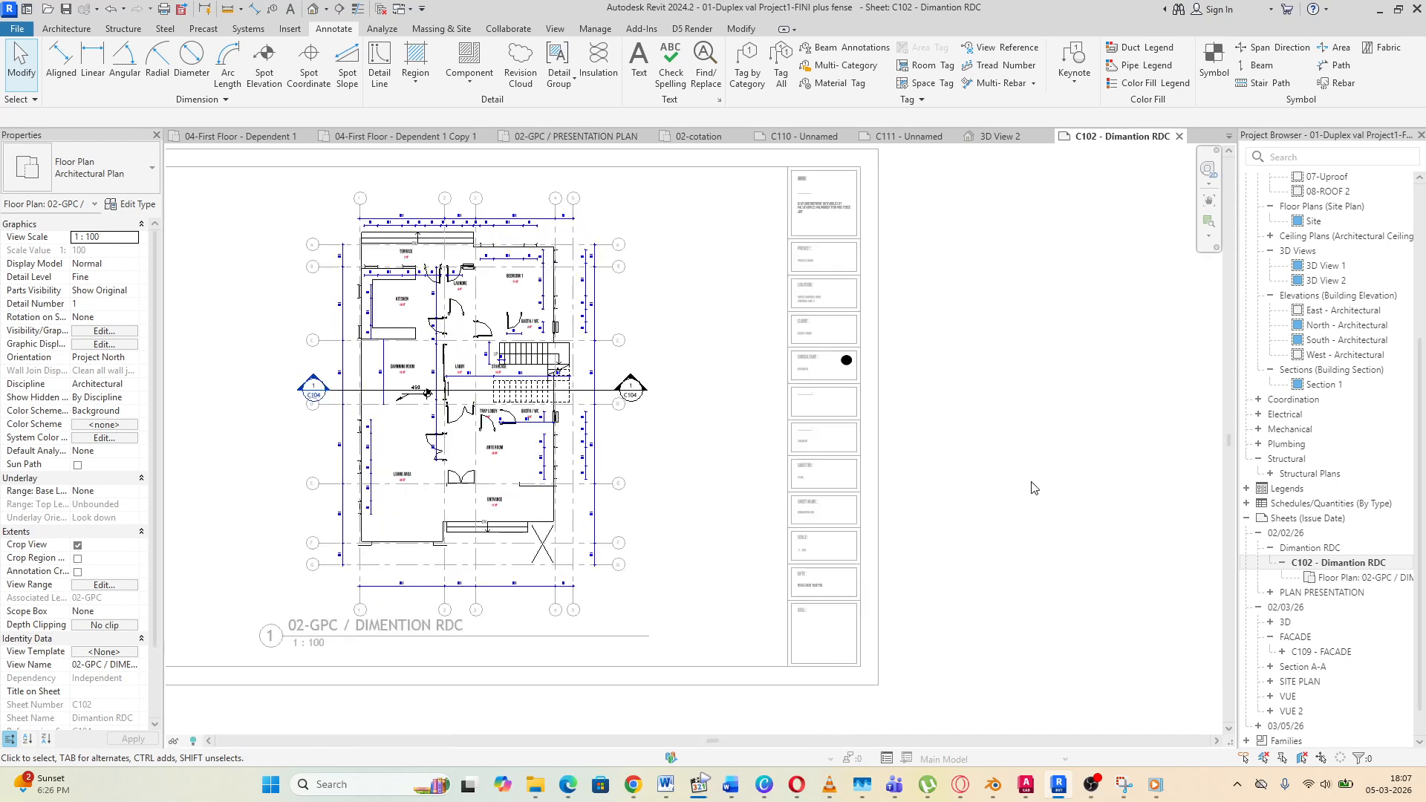
# Examine the dimension plan's layout and its dimensions on sheet C102 - Dimantion RDC
pyautogui.scroll(-3, 1018, 494)
pyautogui.scroll(2, 1014, 470)
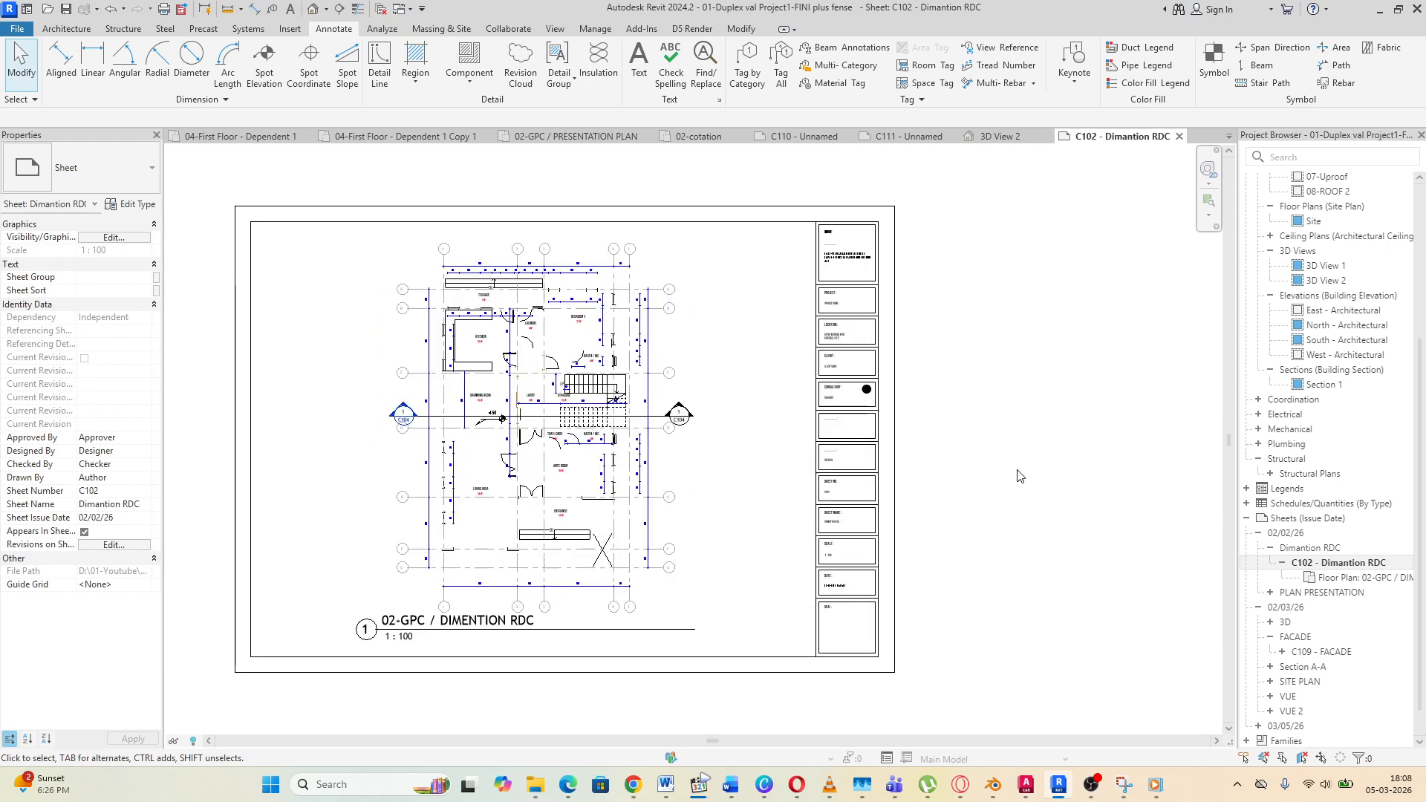
pyautogui.scroll(-2, 1002, 475)
pyautogui.scroll(2, 1002, 475)
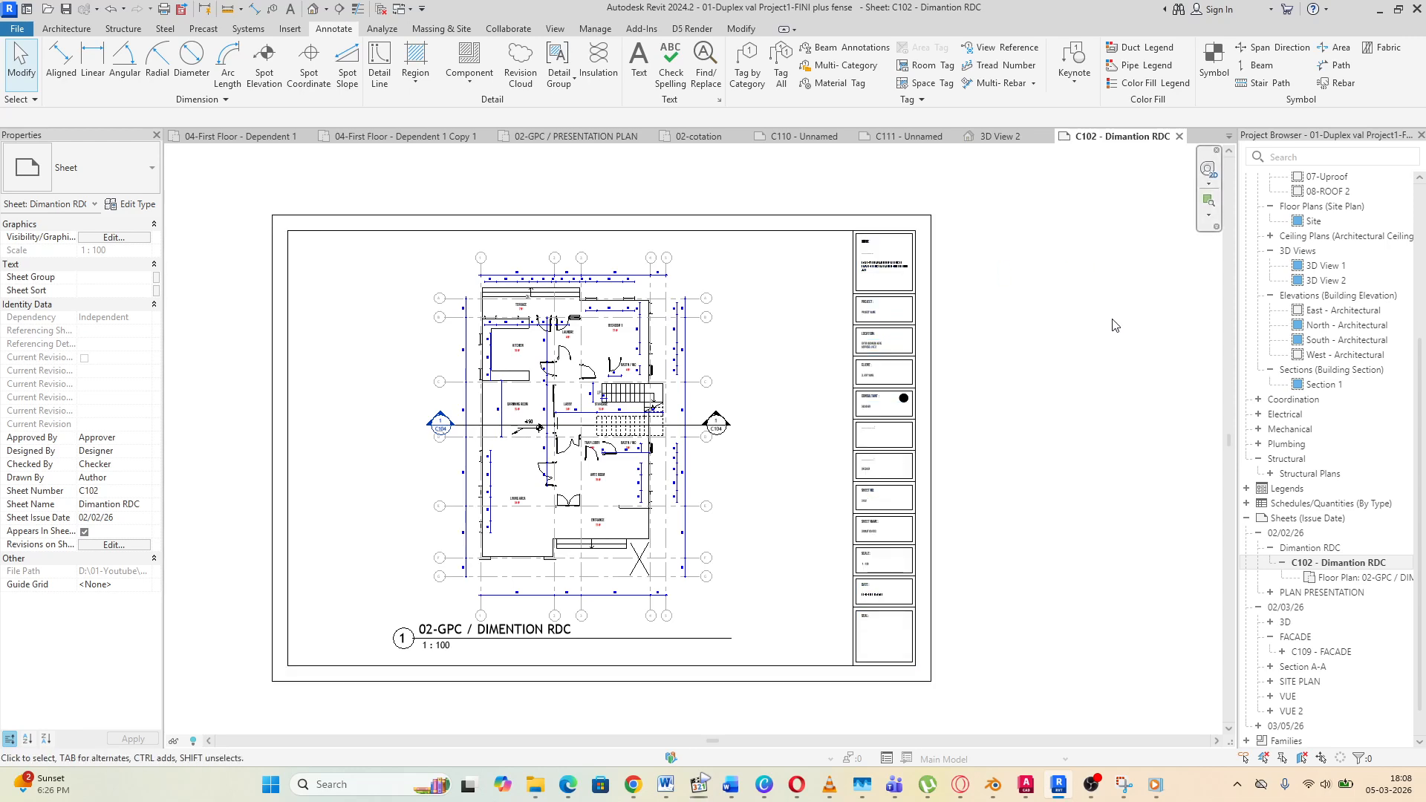
pyautogui.scroll(4, 532, 363)
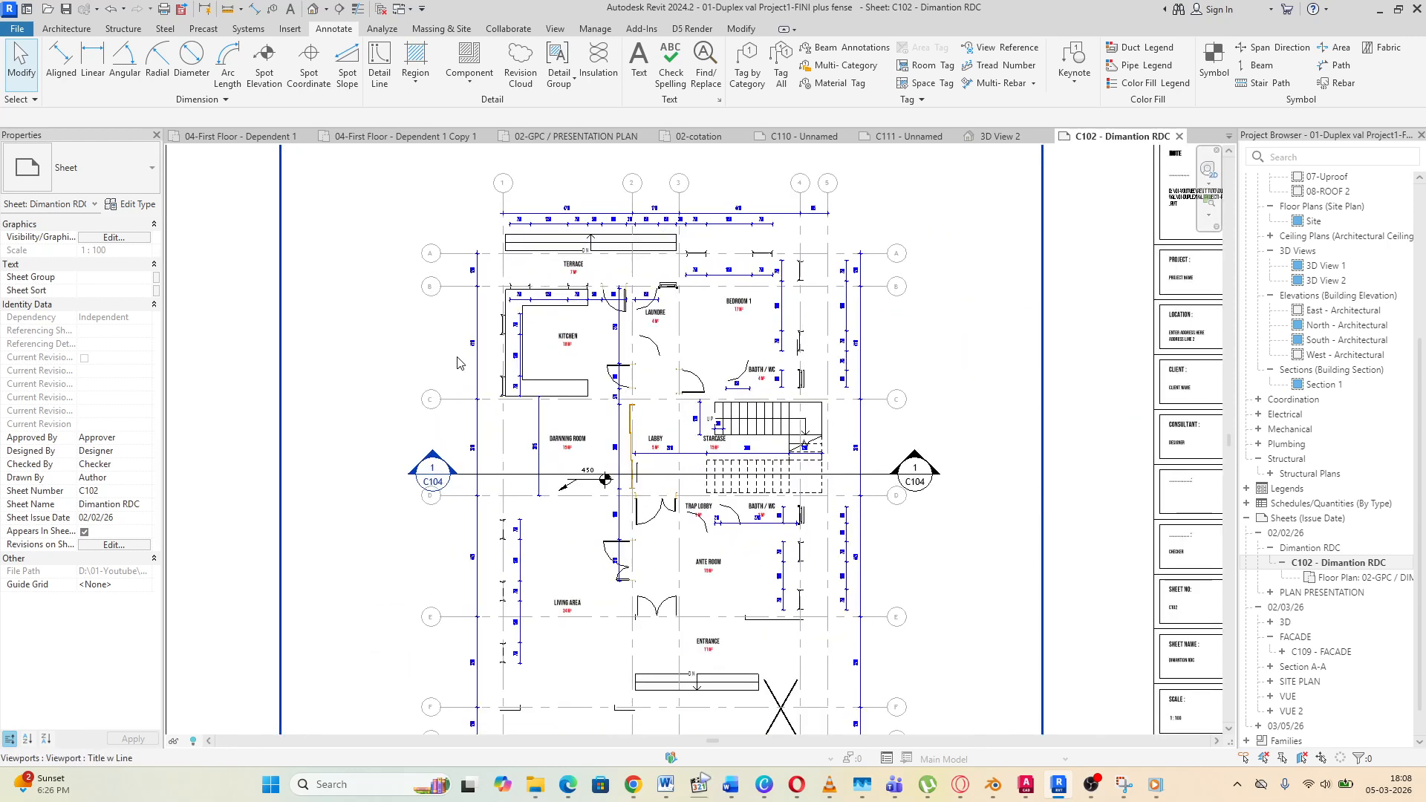
pyautogui.scroll(-5, 780, 420)
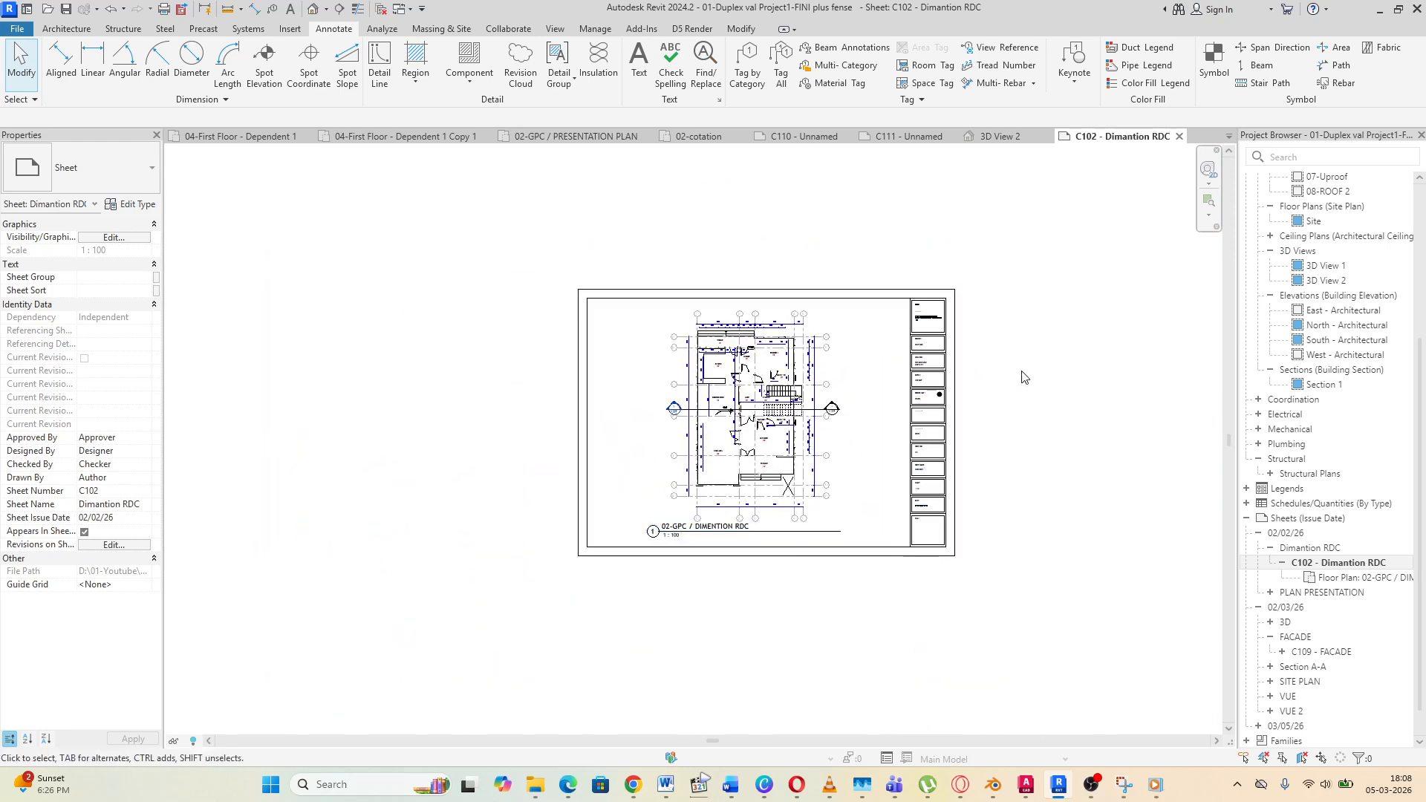
pyautogui.scroll(1, 1021, 376)
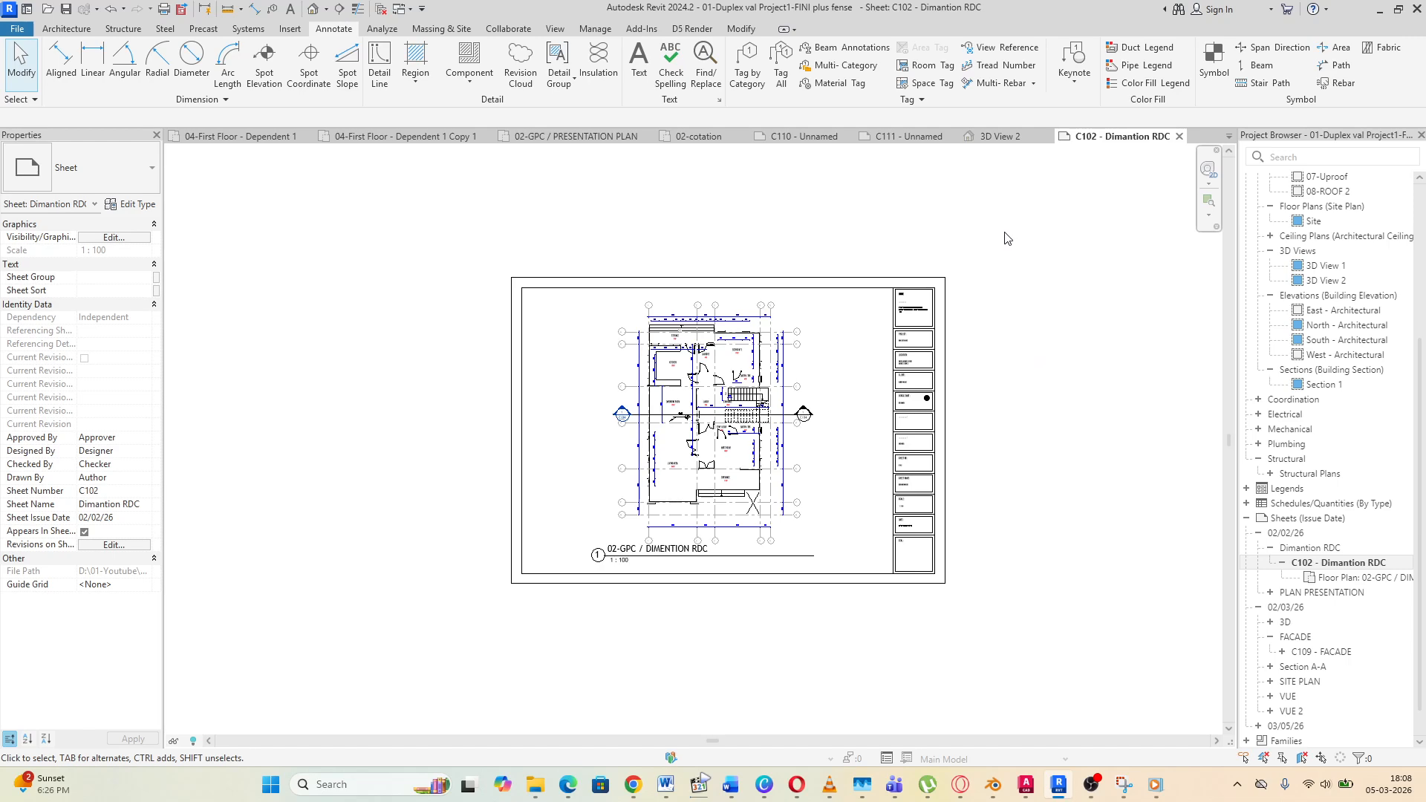
# Open 3D View 2 and its sheet C111 to check how the perspective sits within the border and title block
pyautogui.click(995, 137)
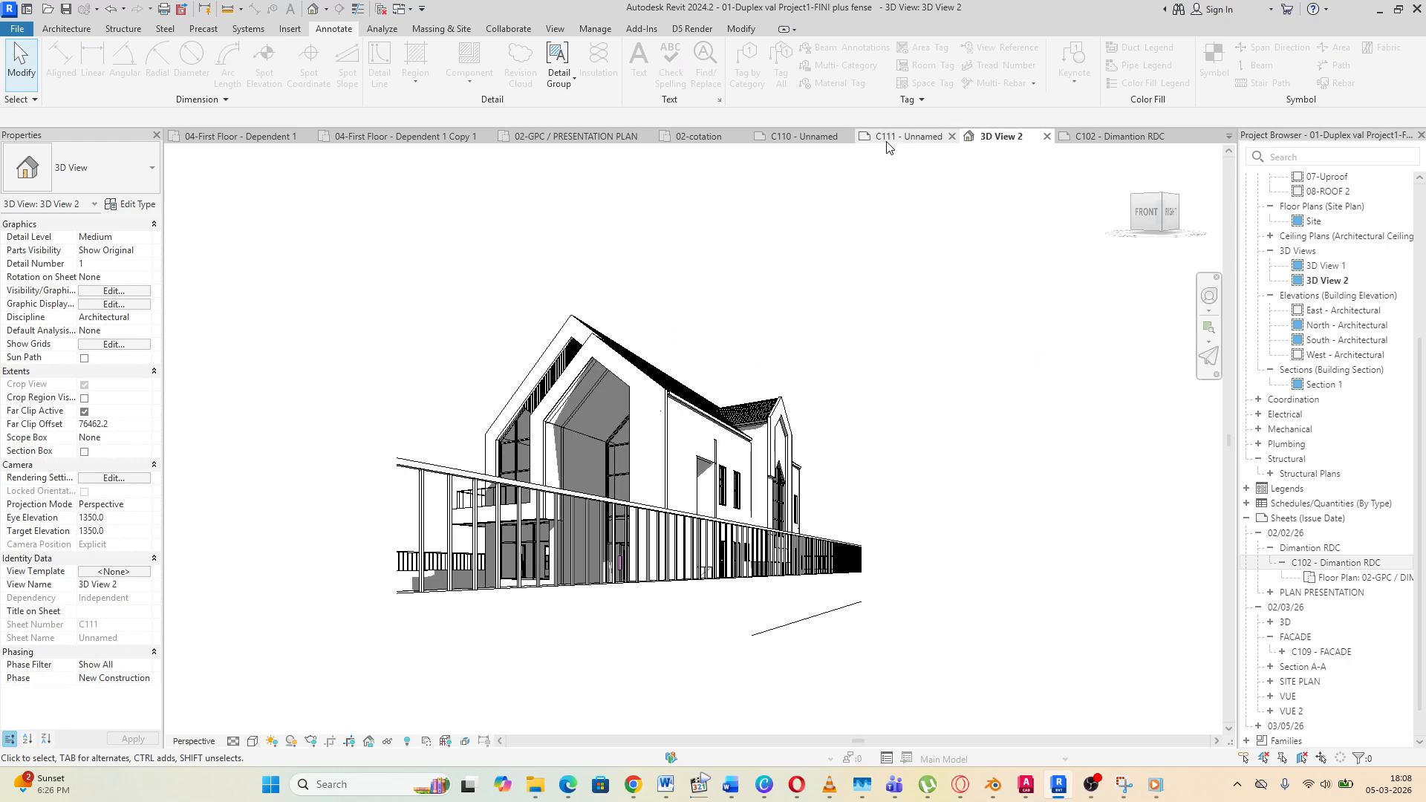
pyautogui.click(894, 139)
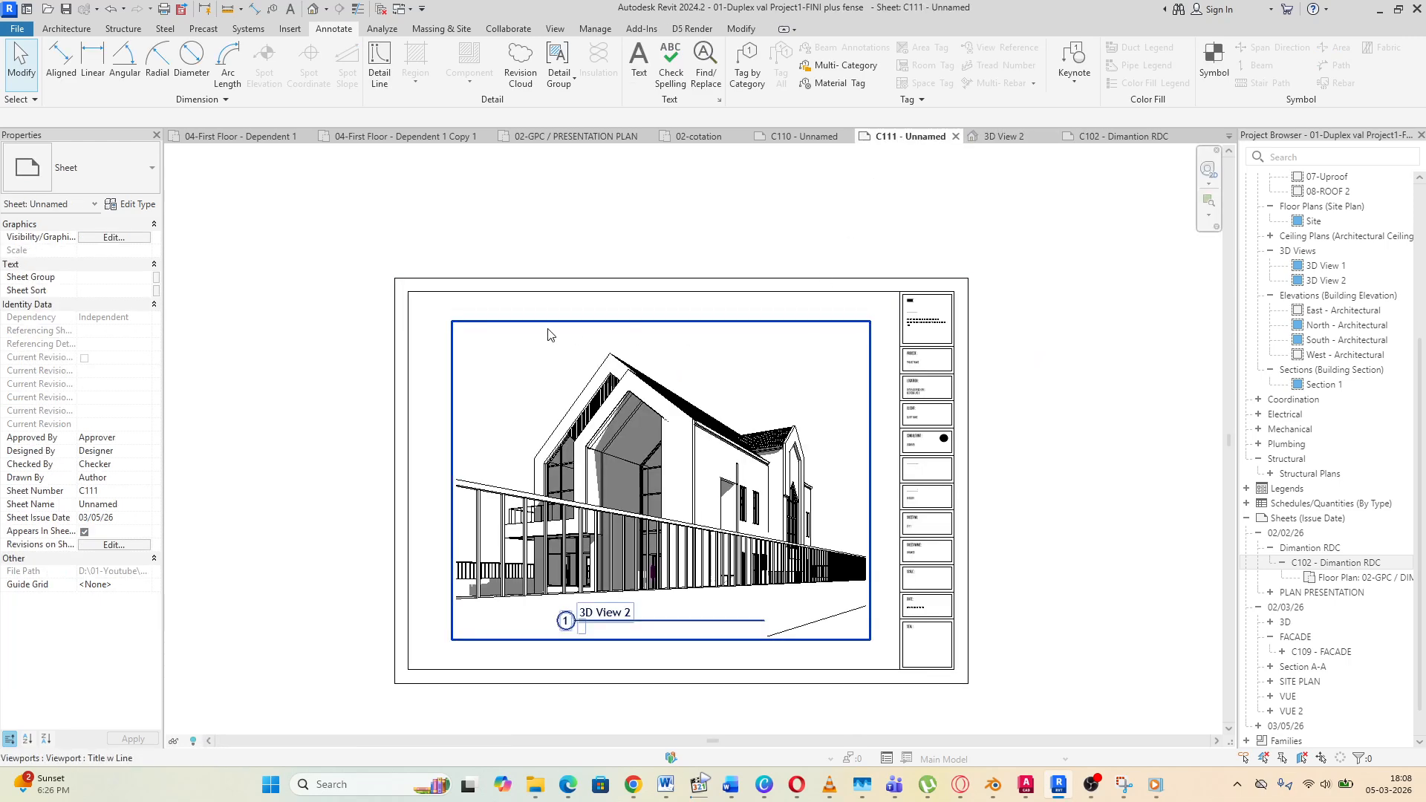
pyautogui.scroll(-2, 547, 329)
pyautogui.scroll(3, 323, 482)
pyautogui.scroll(-2, 263, 497)
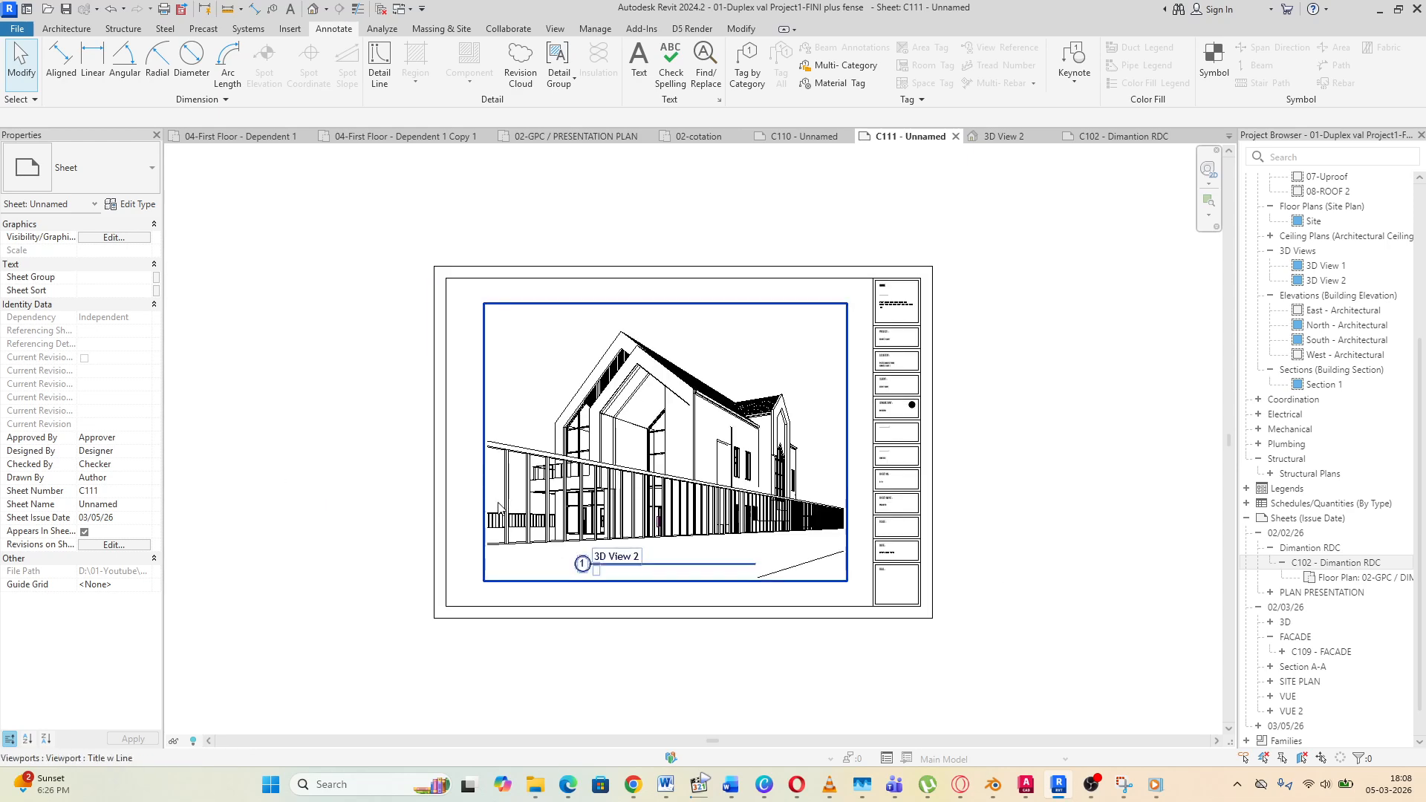
pyautogui.scroll(2, 296, 512)
pyautogui.scroll(1, 283, 516)
pyautogui.scroll(-1, 319, 493)
pyautogui.moveTo(319, 493); pyautogui.dragTo(218, 531, button='middle')
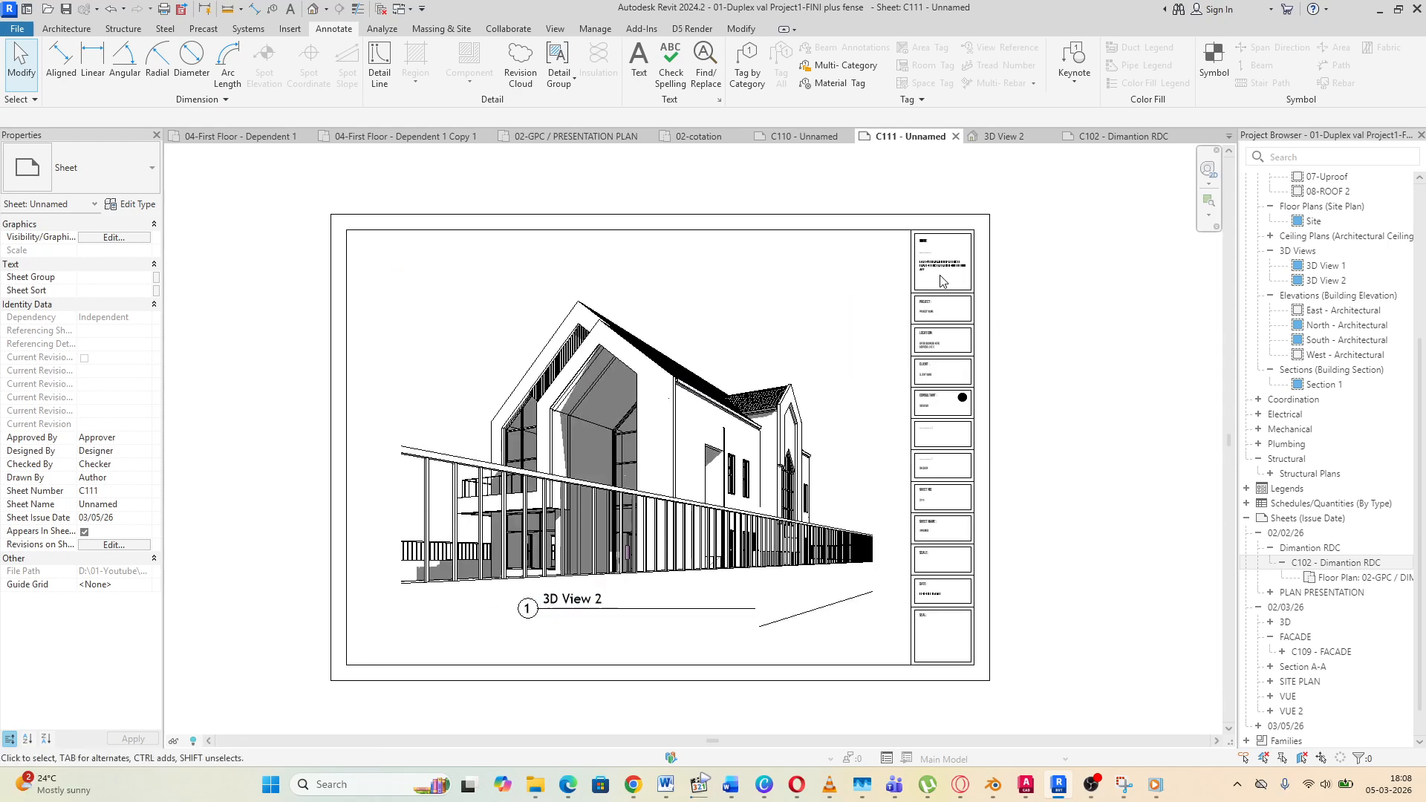
# Open sheet C110 and look over the coloured 02-cotation plan beside its title block
pyautogui.click(773, 138)
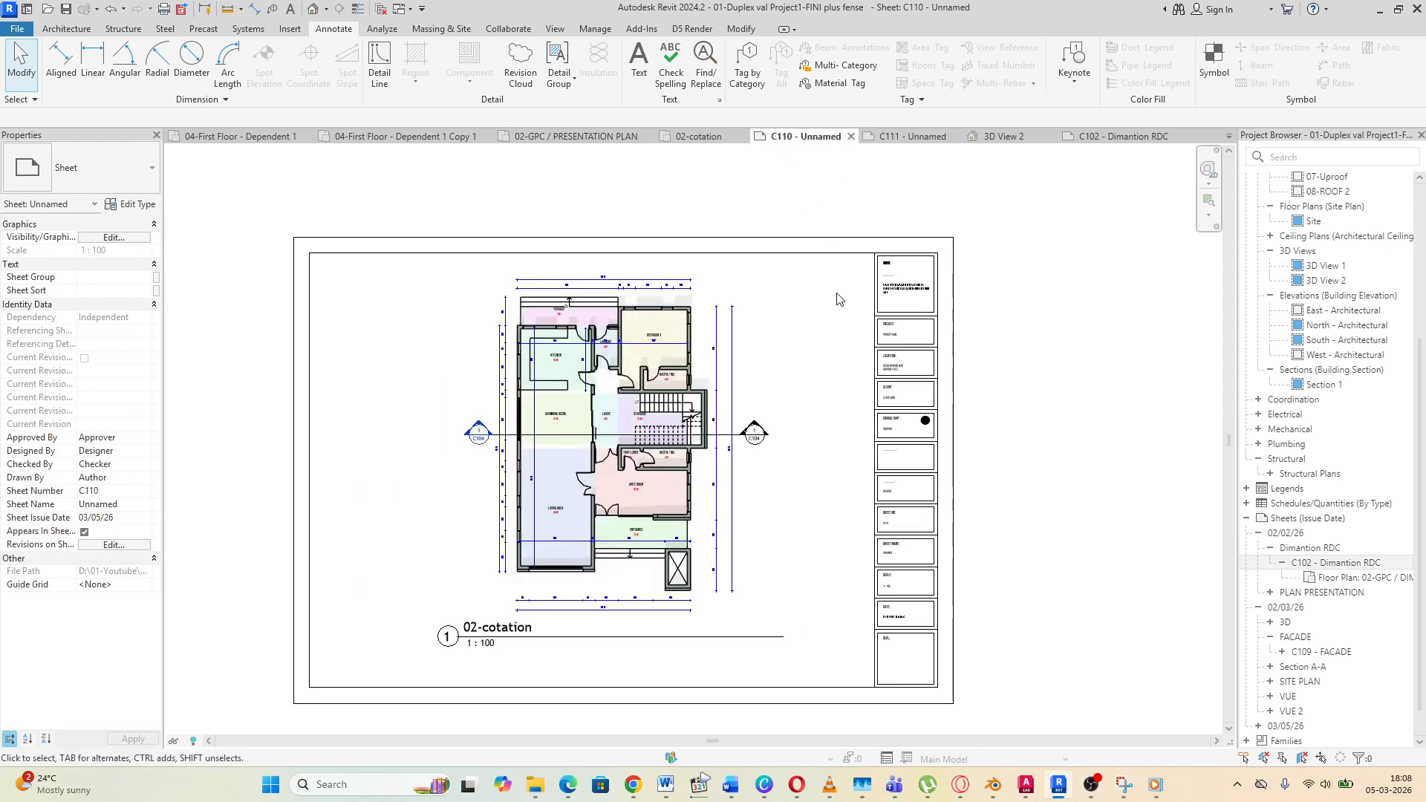
pyautogui.scroll(2, 1027, 380)
pyautogui.scroll(-1, 1088, 388)
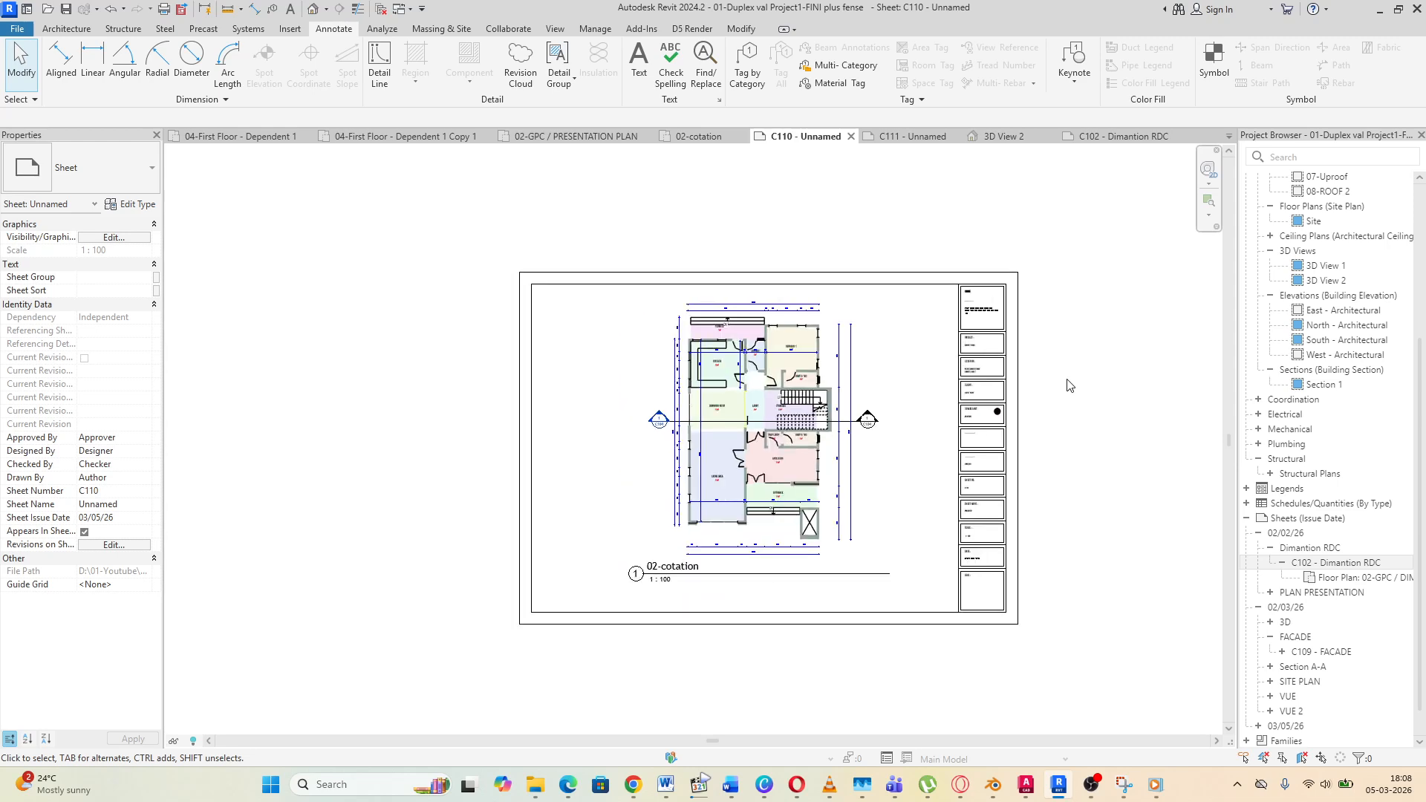
pyautogui.scroll(3, 1066, 386)
pyautogui.scroll(-2, 1076, 375)
pyautogui.moveTo(1050, 390); pyautogui.dragTo(1082, 403, button='middle')
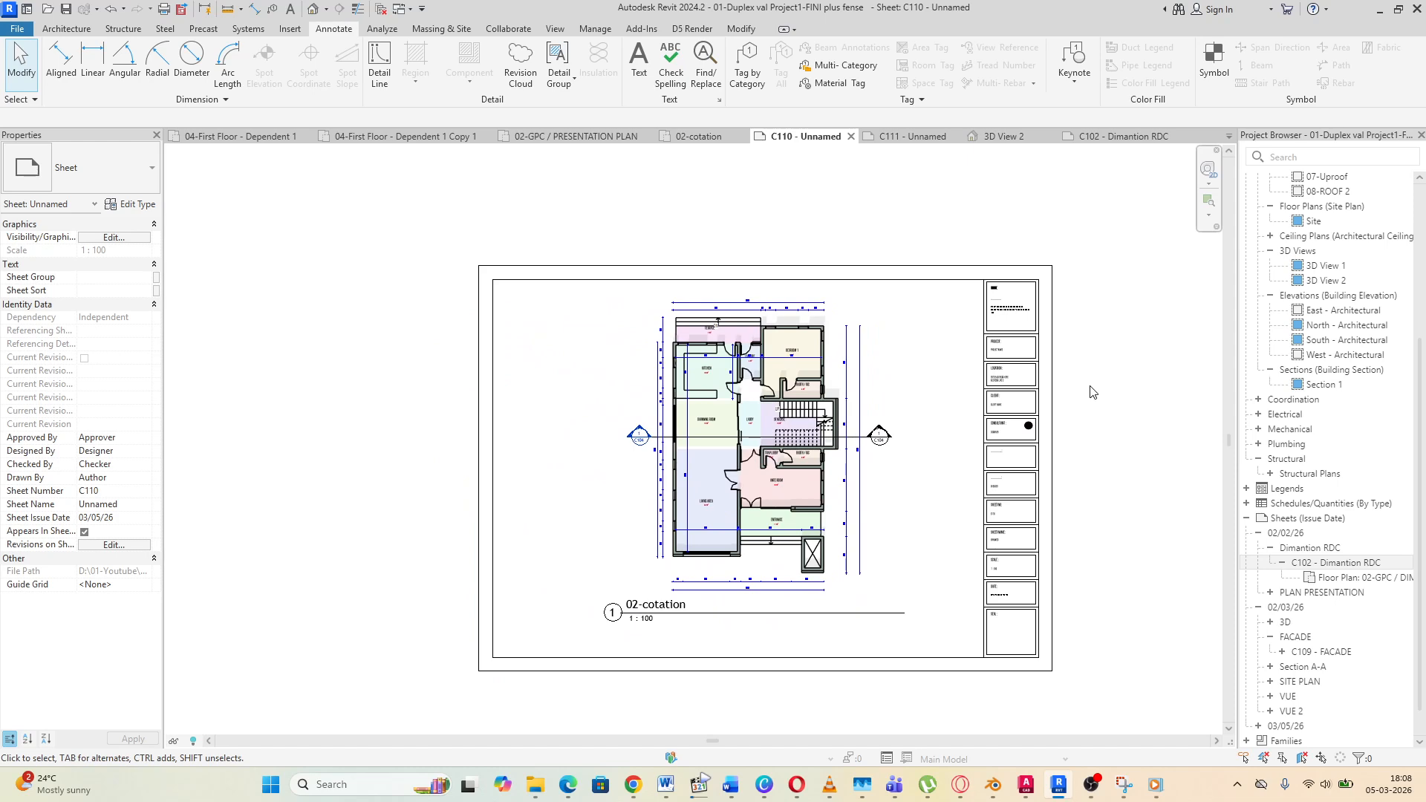
pyautogui.scroll(1, 1090, 386)
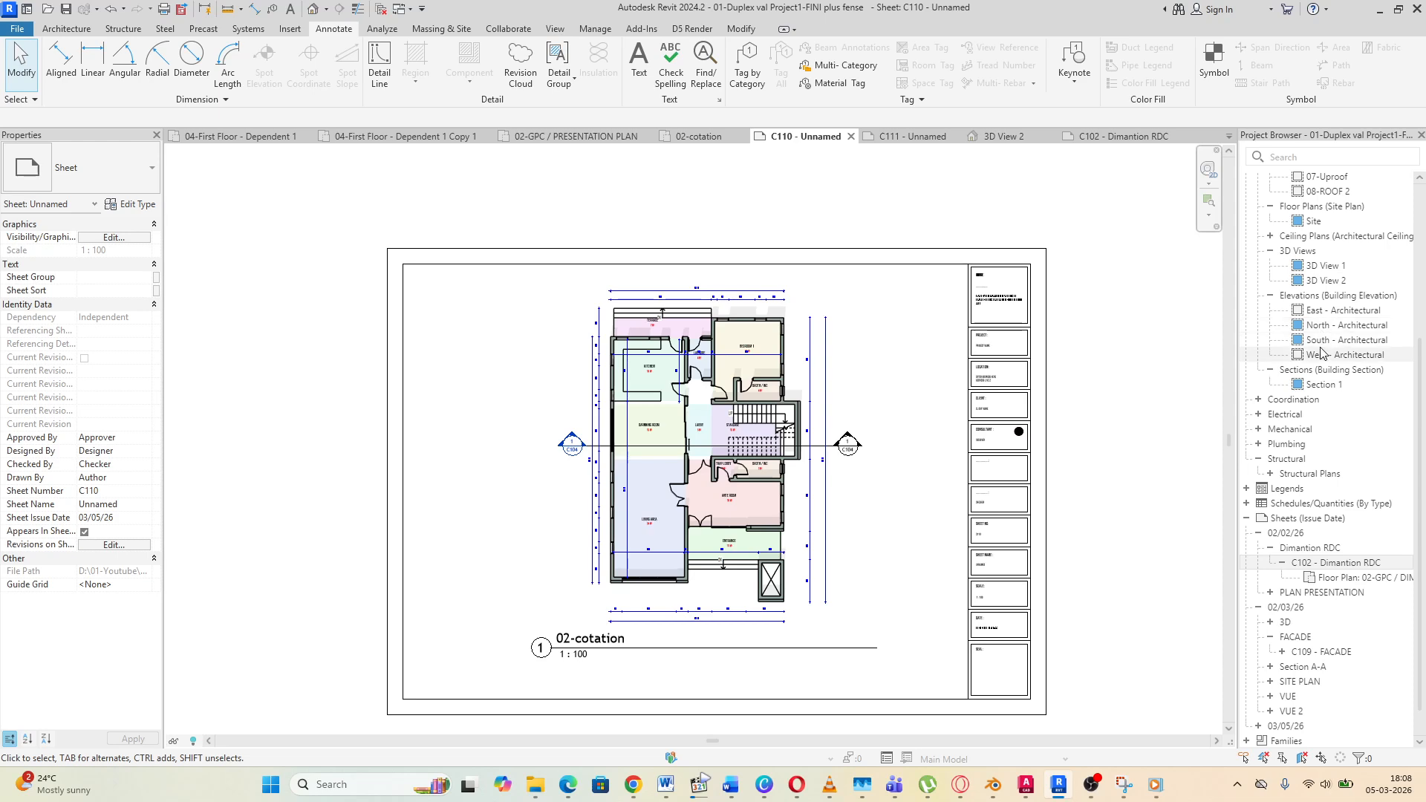
# Open the 02-GPC / PRESENTATION PLAN floor plan close up on the kitchen, terrace and Bedroom 1 area
pyautogui.scroll(5, 1337, 345)
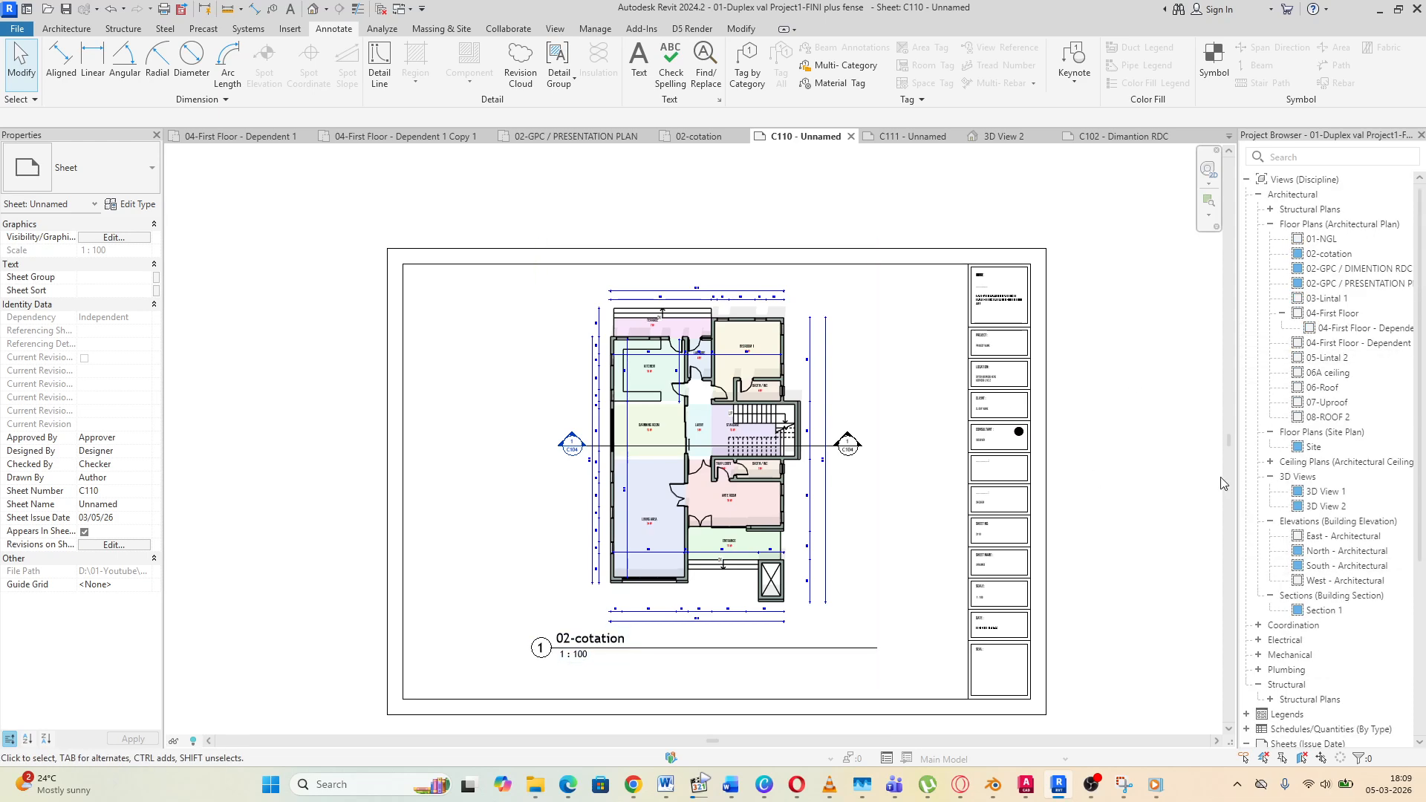
pyautogui.doubleClick(1321, 285)
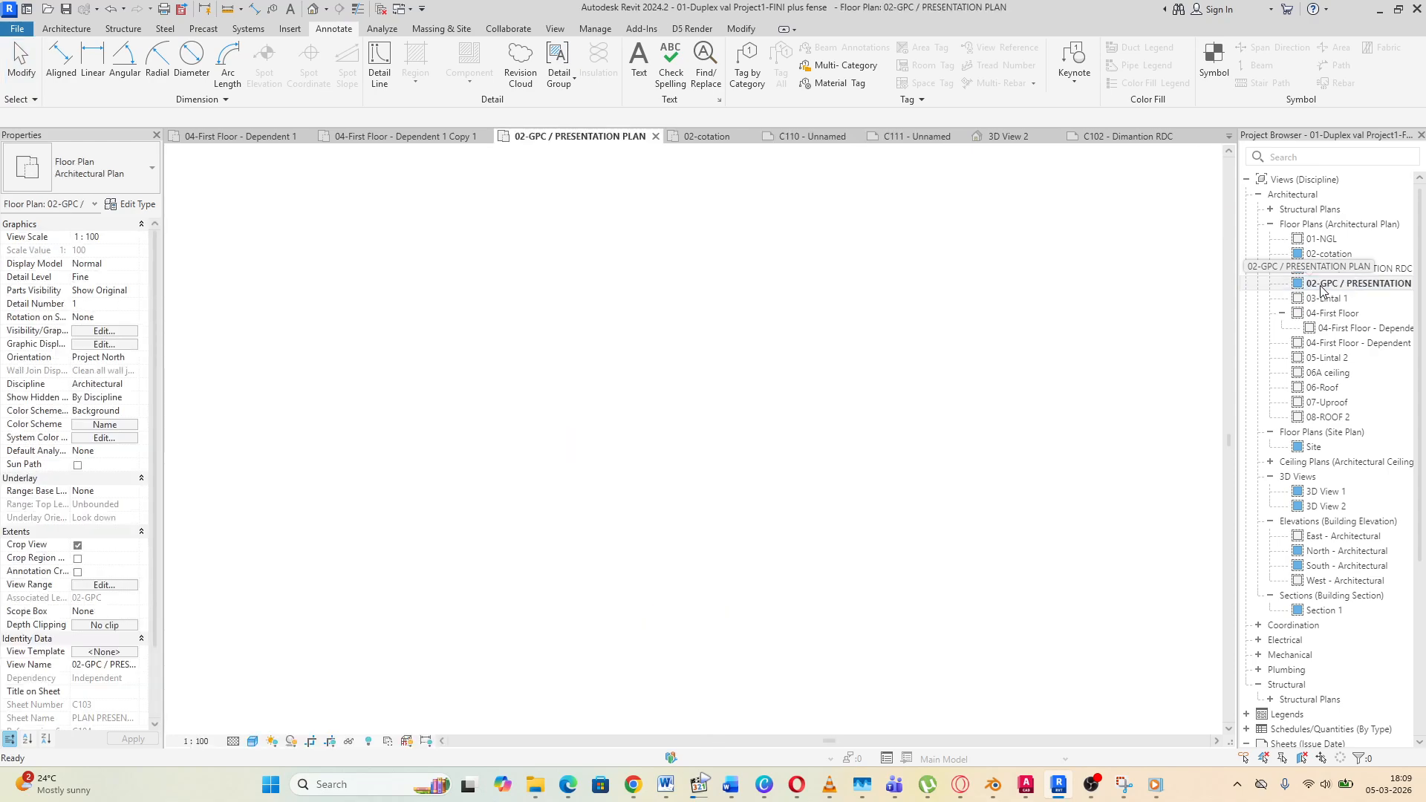
pyautogui.scroll(5, 613, 291)
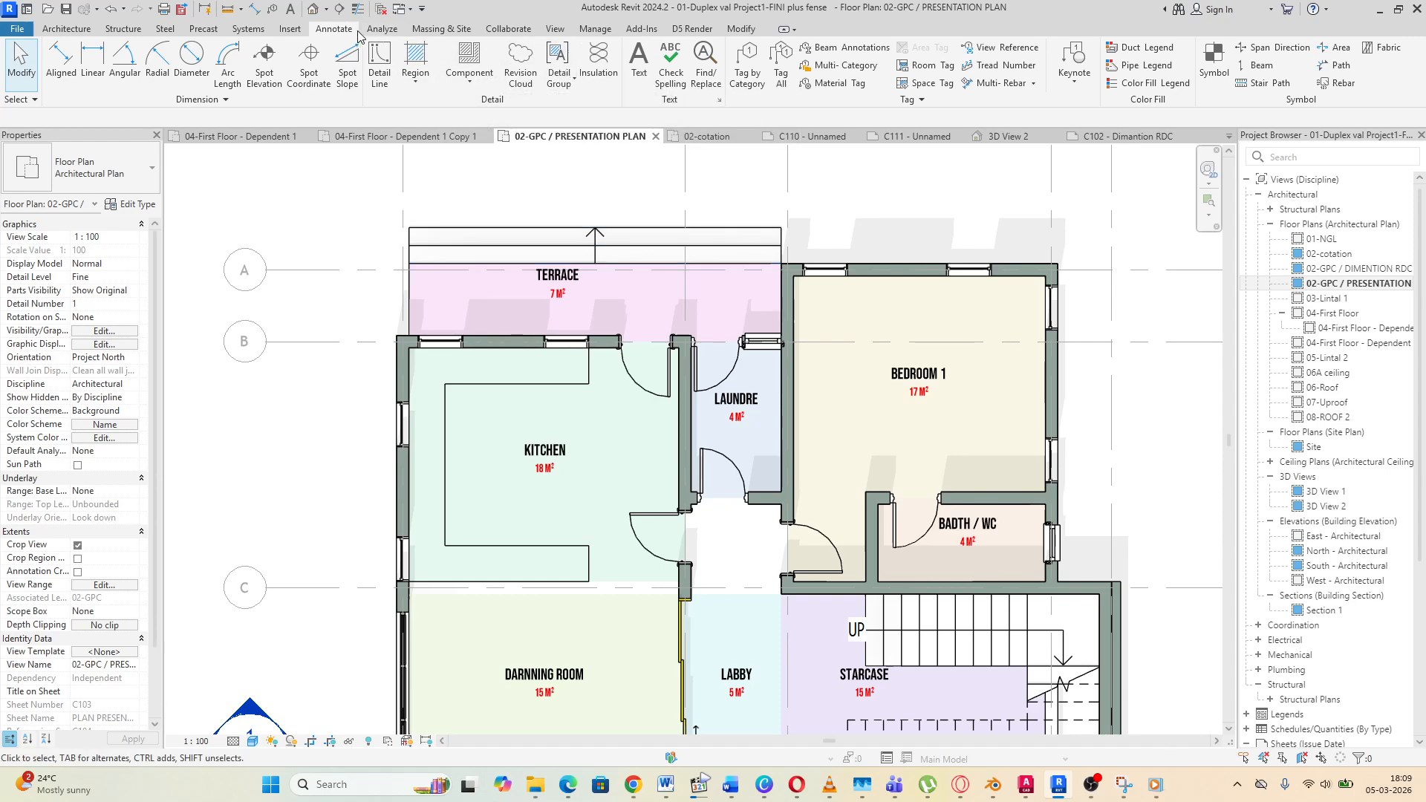
# Try placing instances of detail group Group 1 over the terrace, laundry and Bedroom 1 areas
pyautogui.click(557, 61)
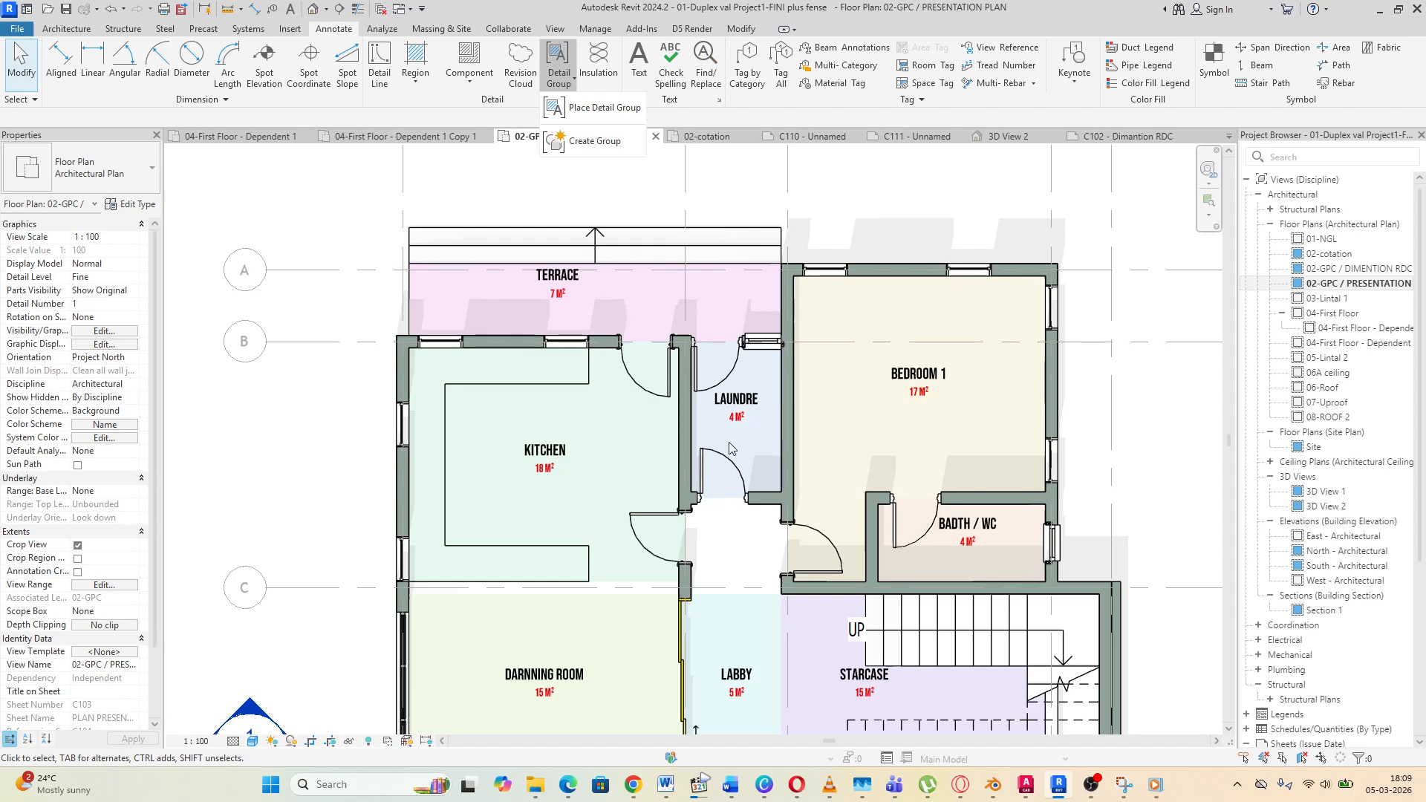
pyautogui.click(603, 108)
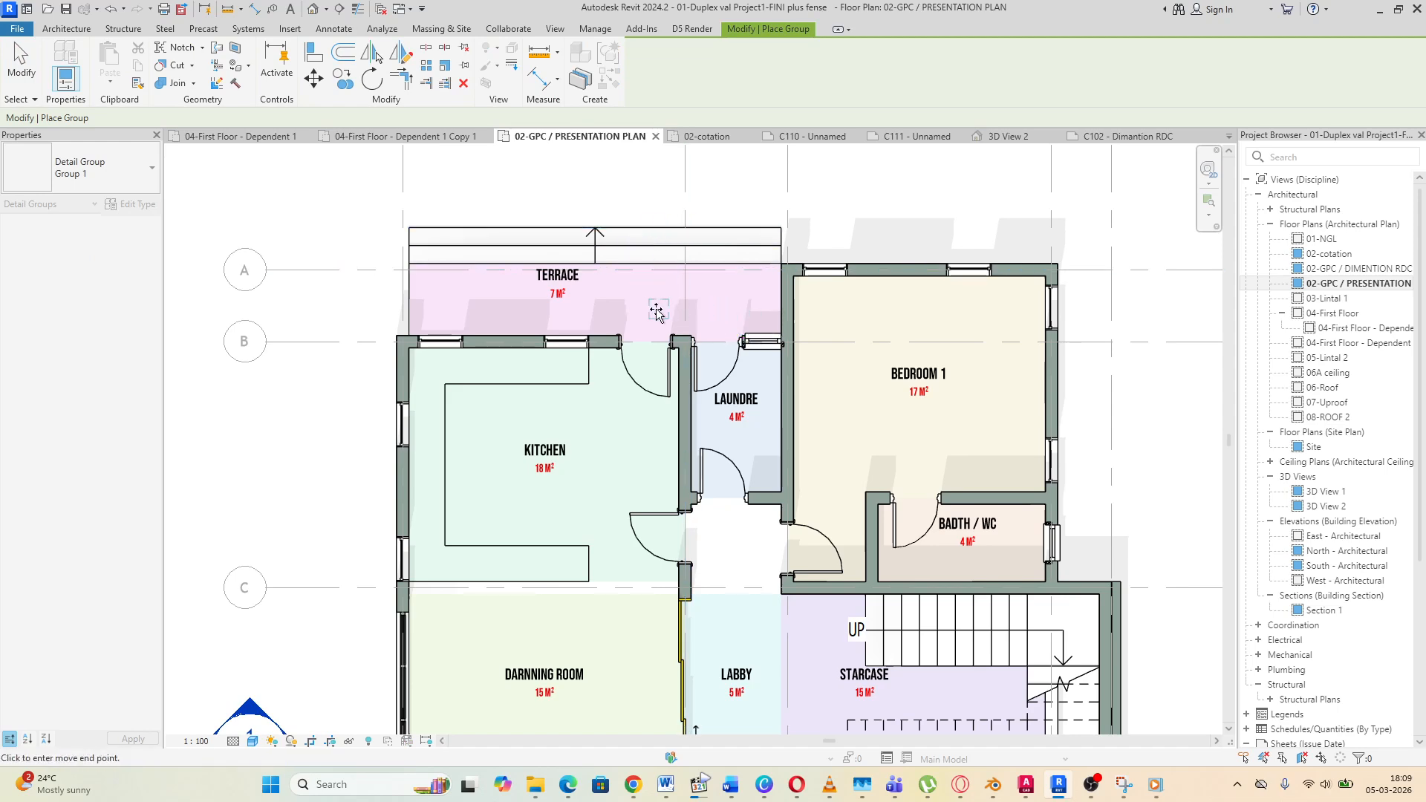
pyautogui.click(721, 307)
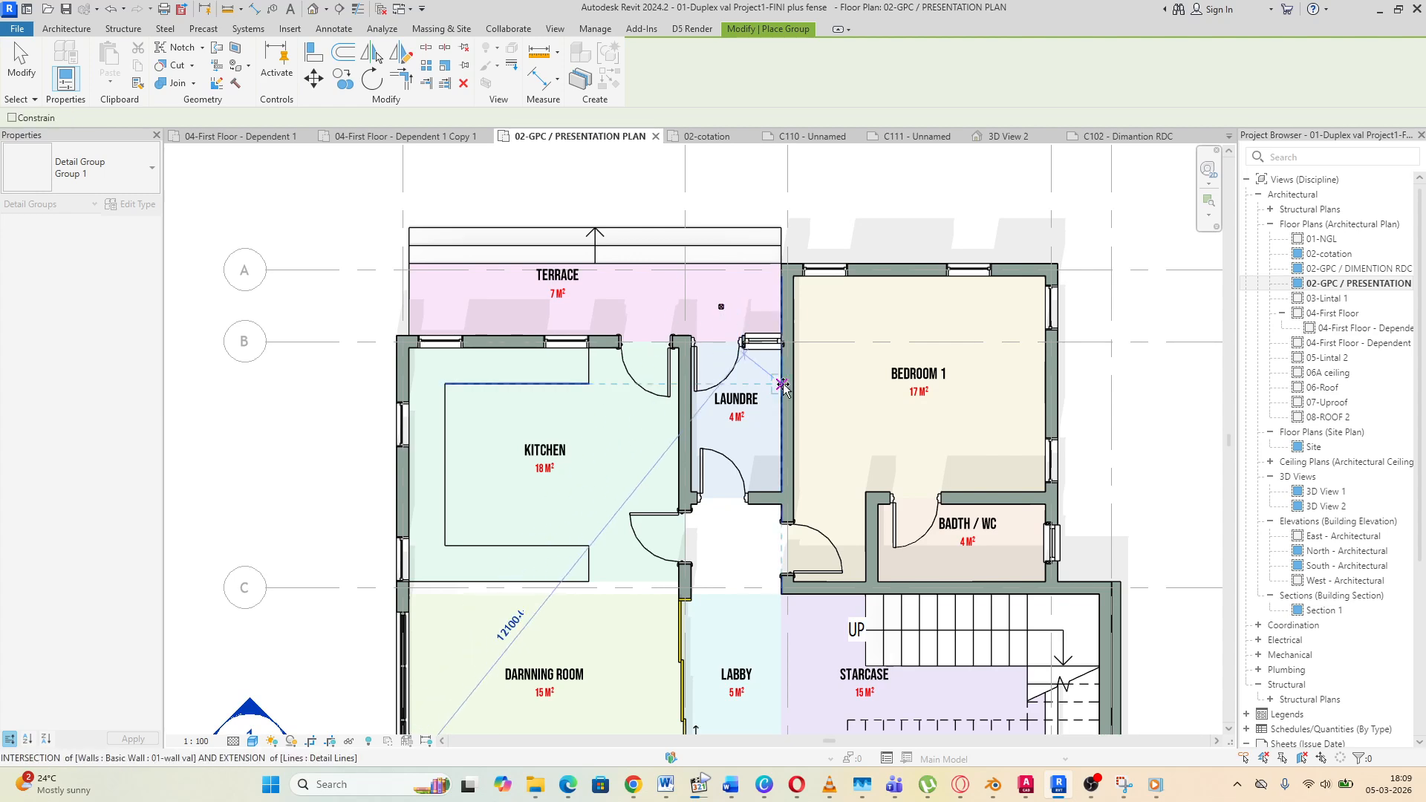
pyautogui.click(847, 310)
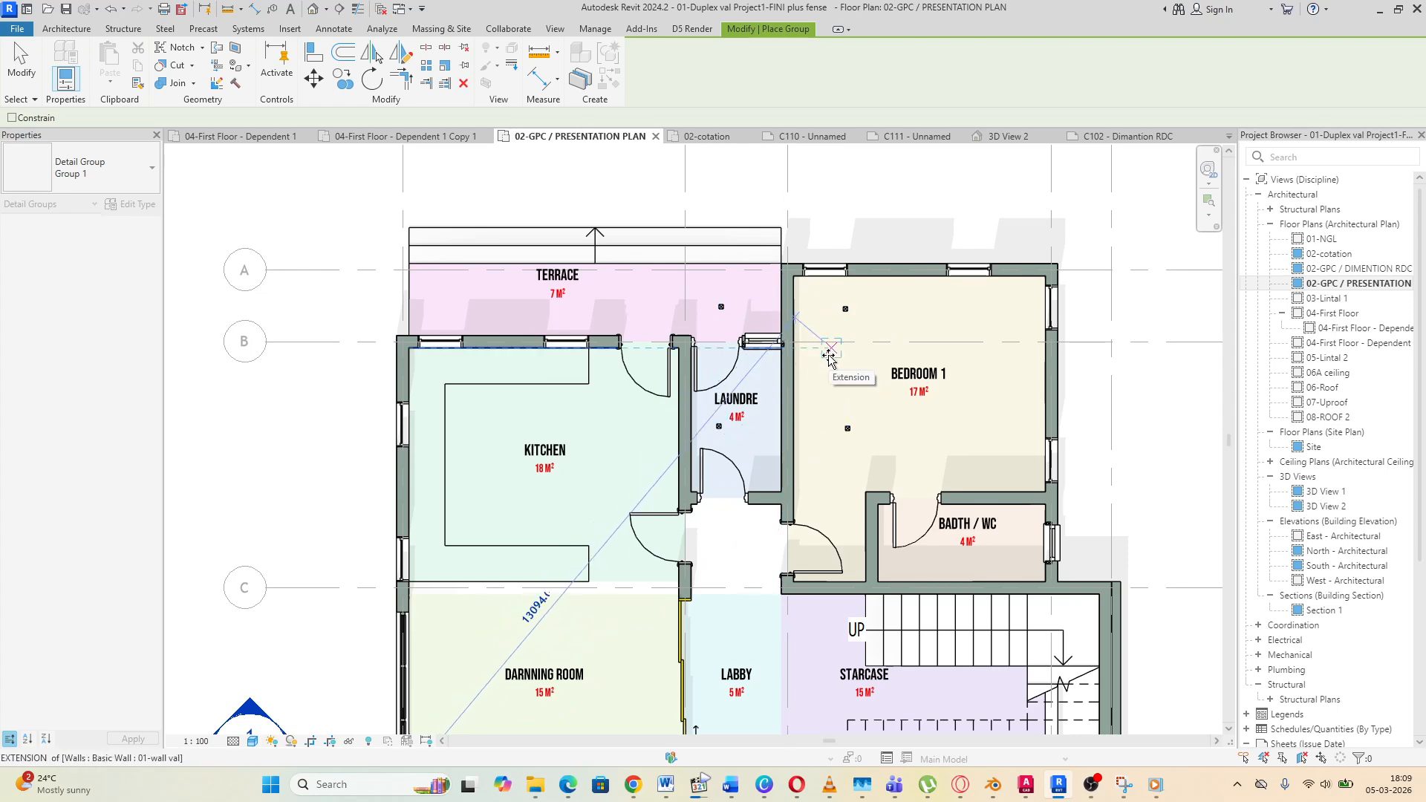
pyautogui.press('Escape')
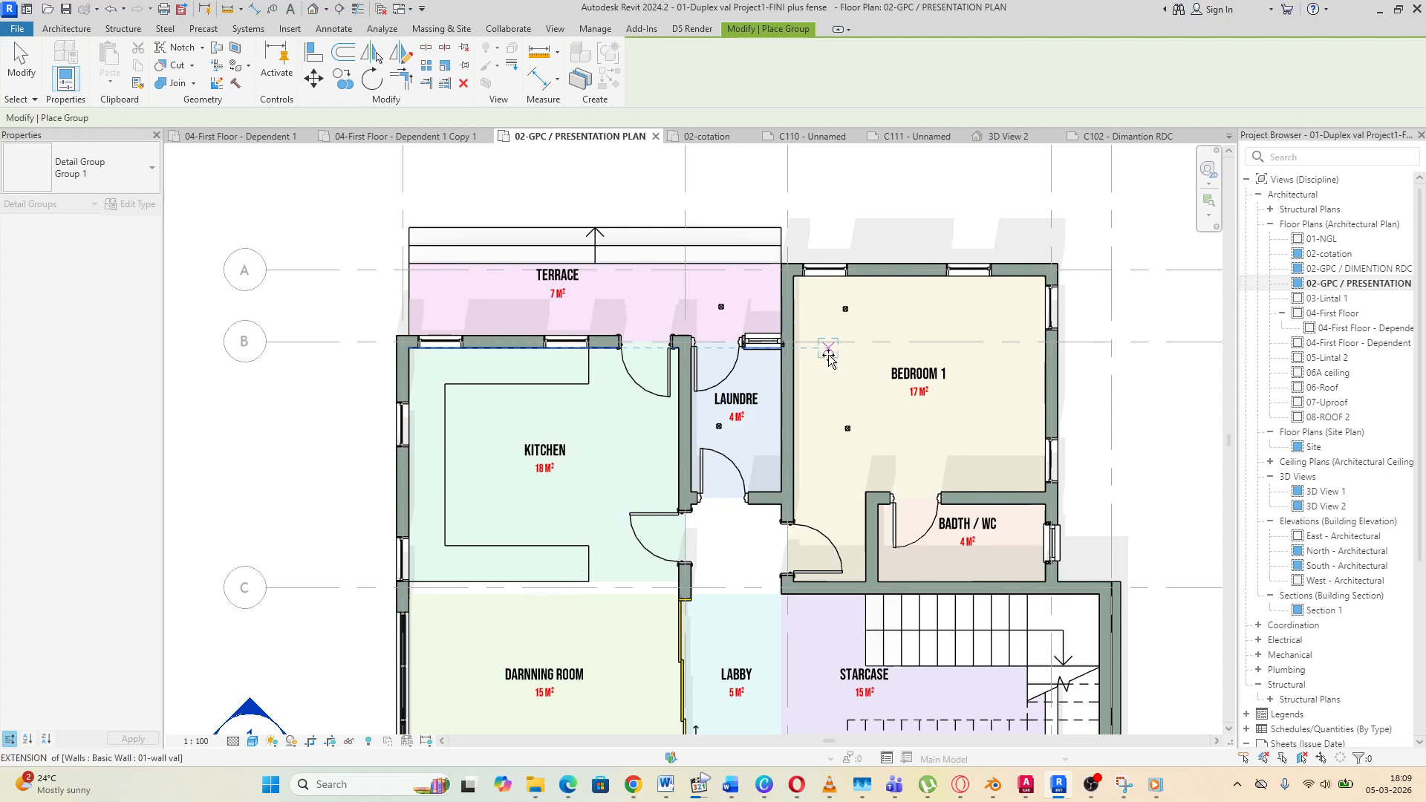
pyautogui.press('Escape')
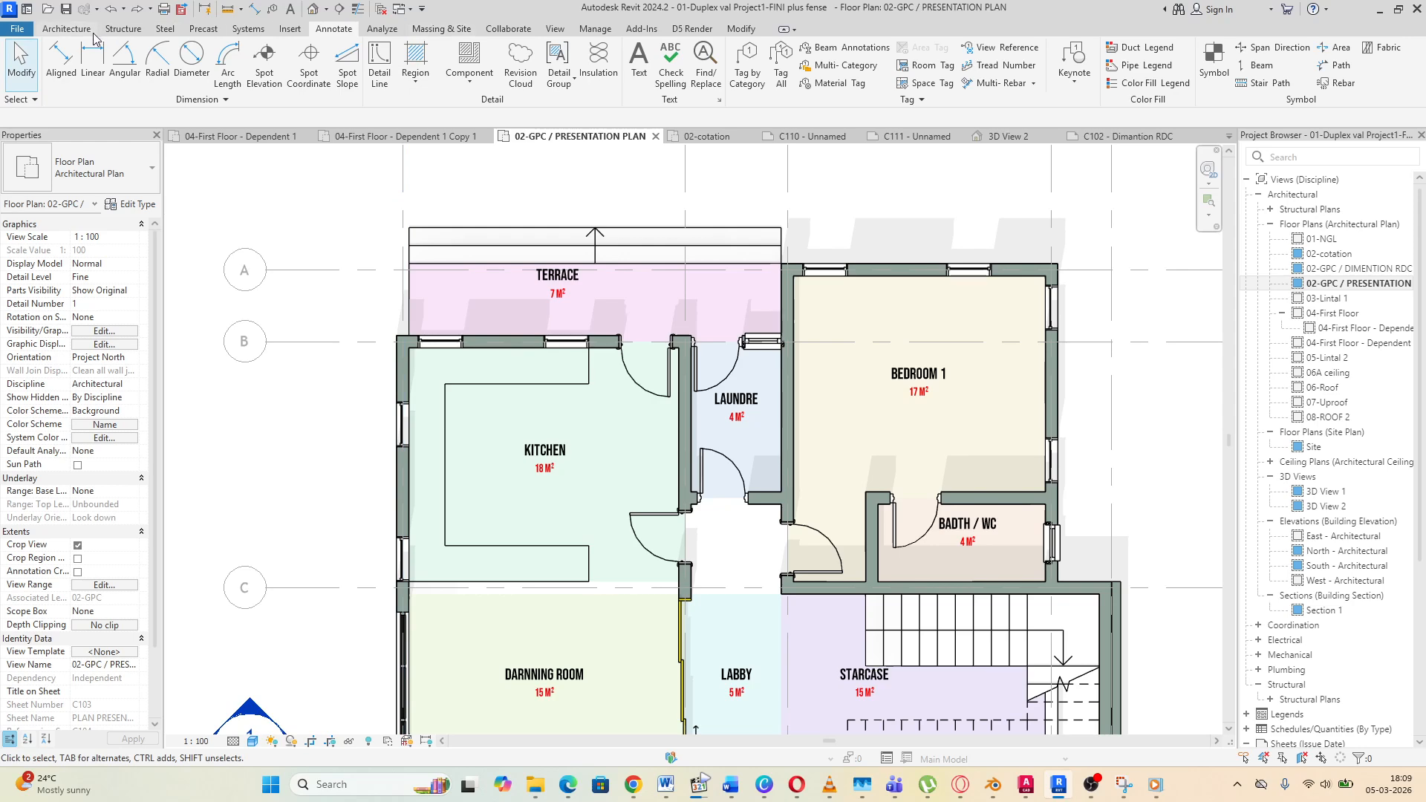
# Create a rectangular floor plan callout around the terrace-side doors of the kitchen and laundry, extending into Bedroom 1, and select its boundary
pyautogui.click(65, 29)
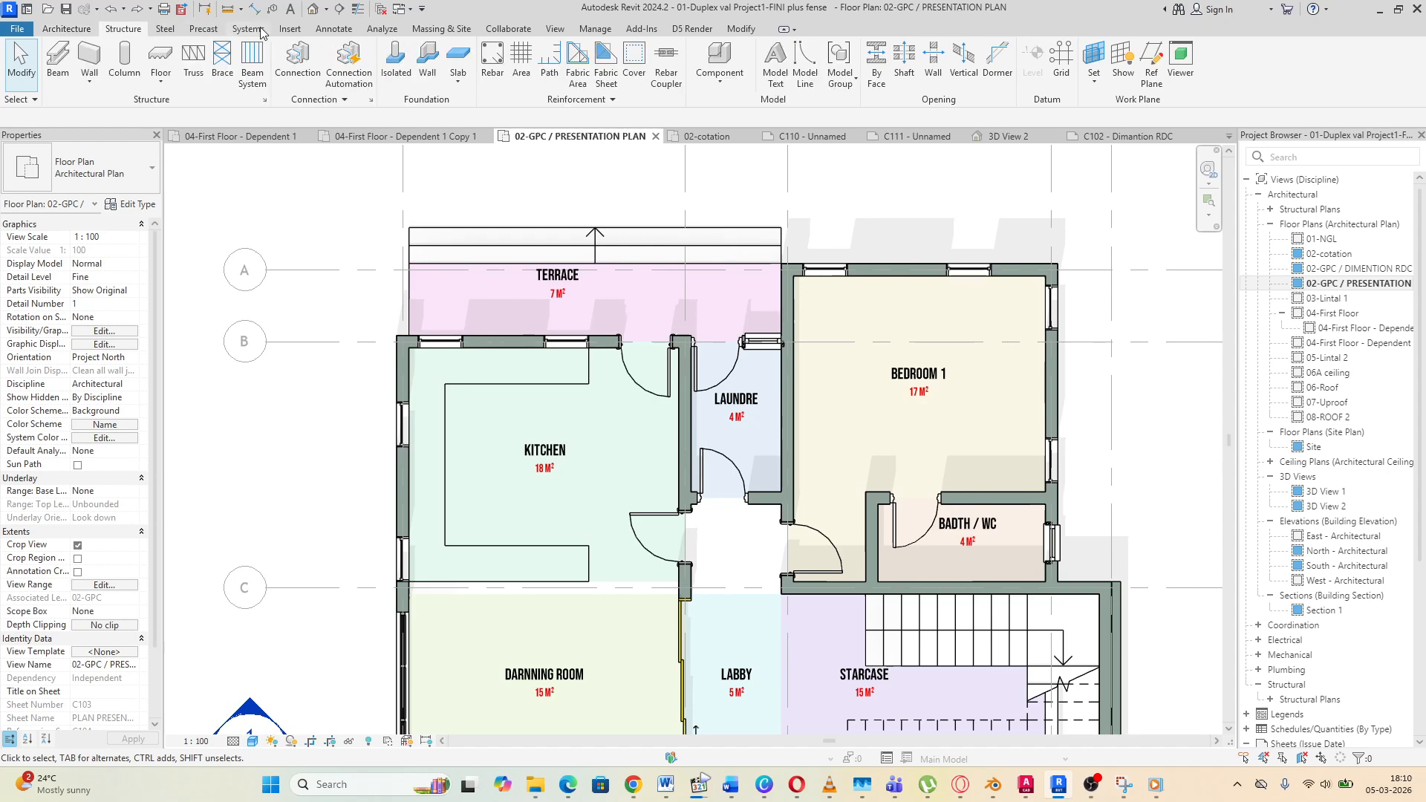
pyautogui.click(557, 30)
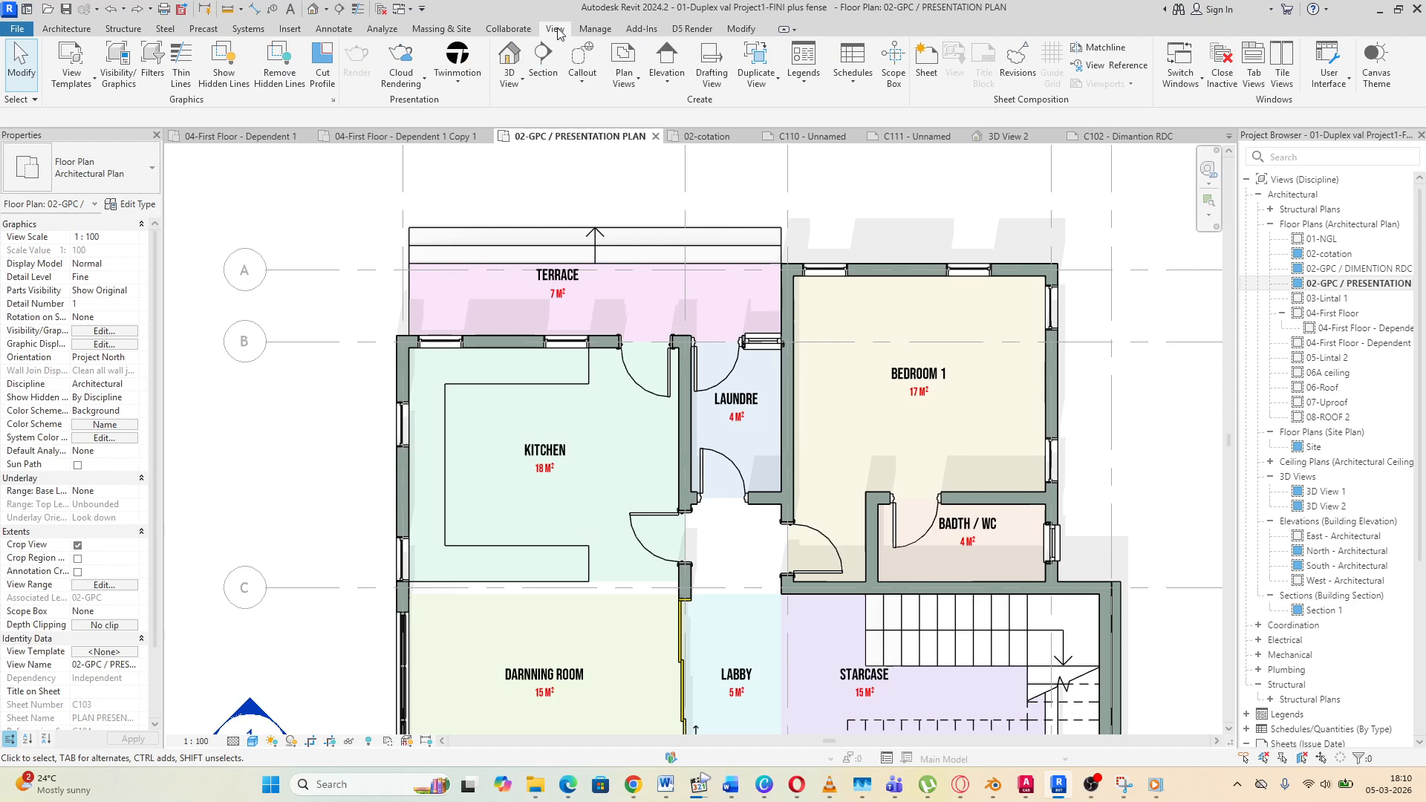
pyautogui.click(582, 63)
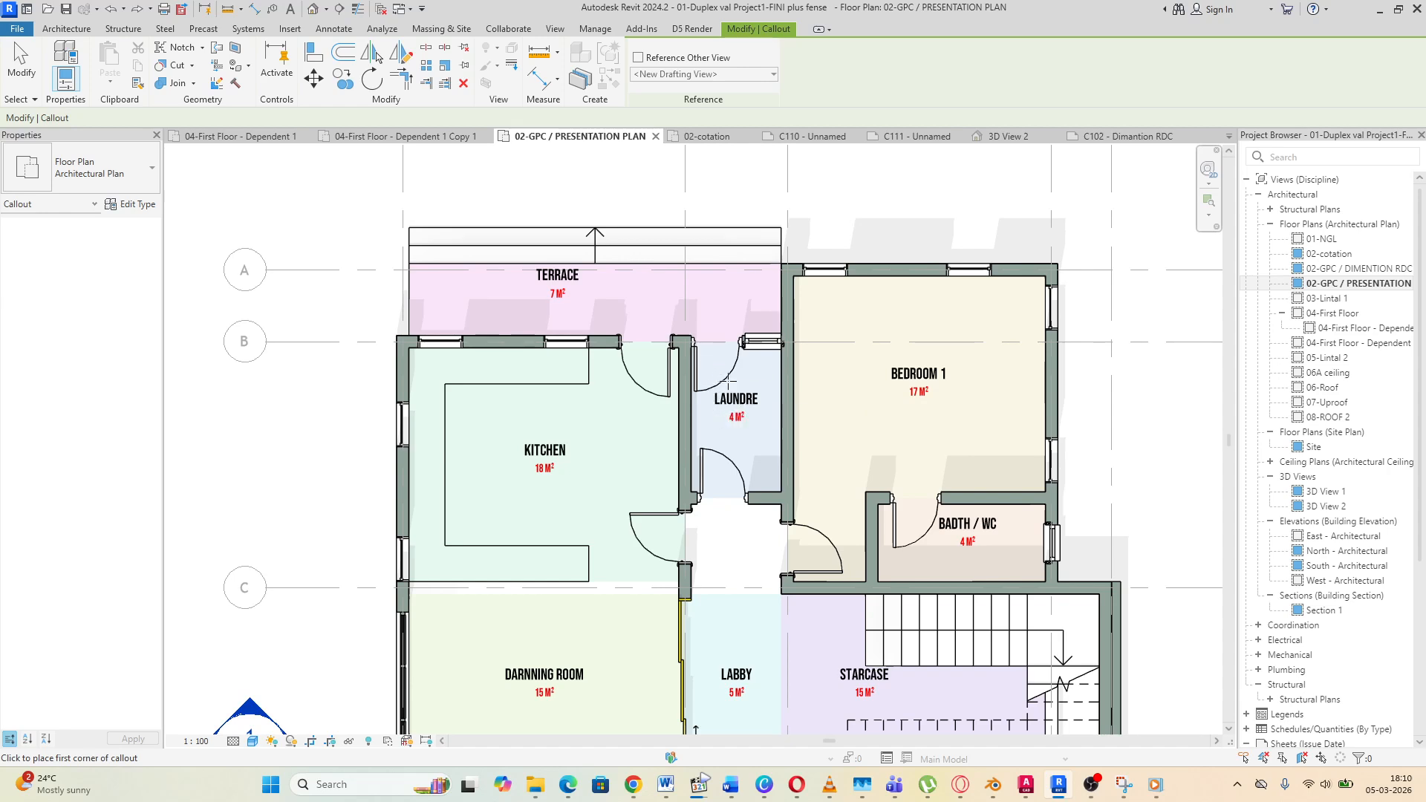
pyautogui.click(642, 393)
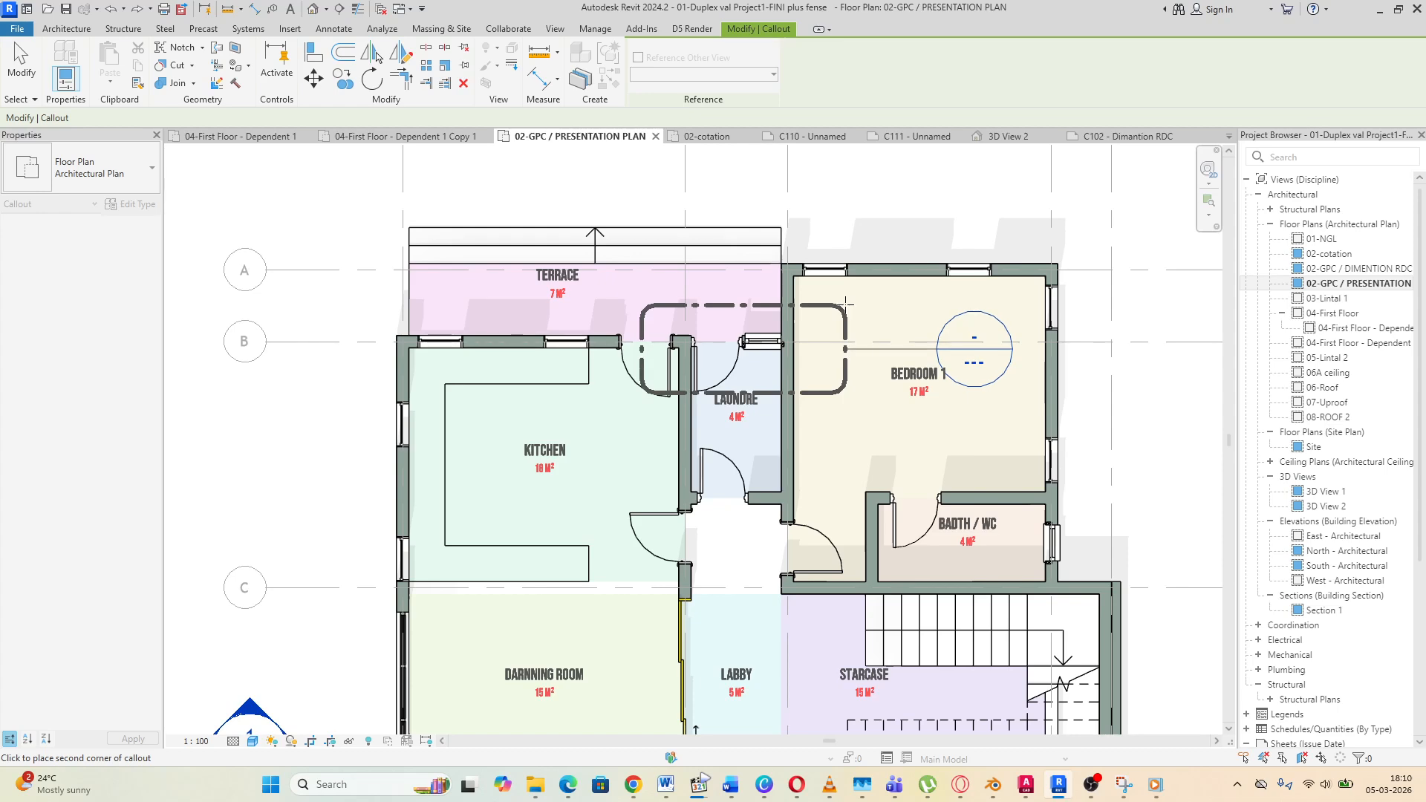
pyautogui.click(845, 303)
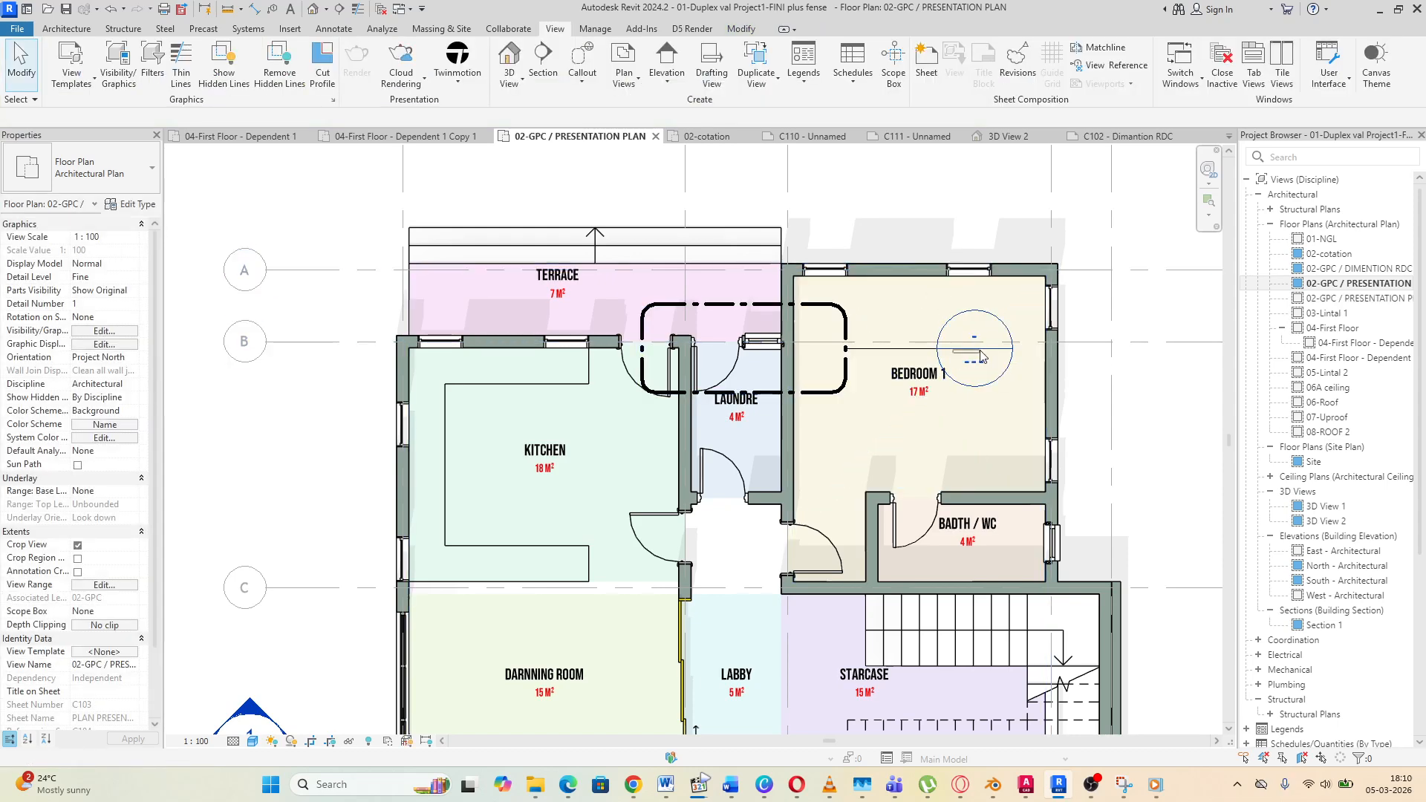
pyautogui.moveTo(979, 354); pyautogui.dragTo(957, 301)
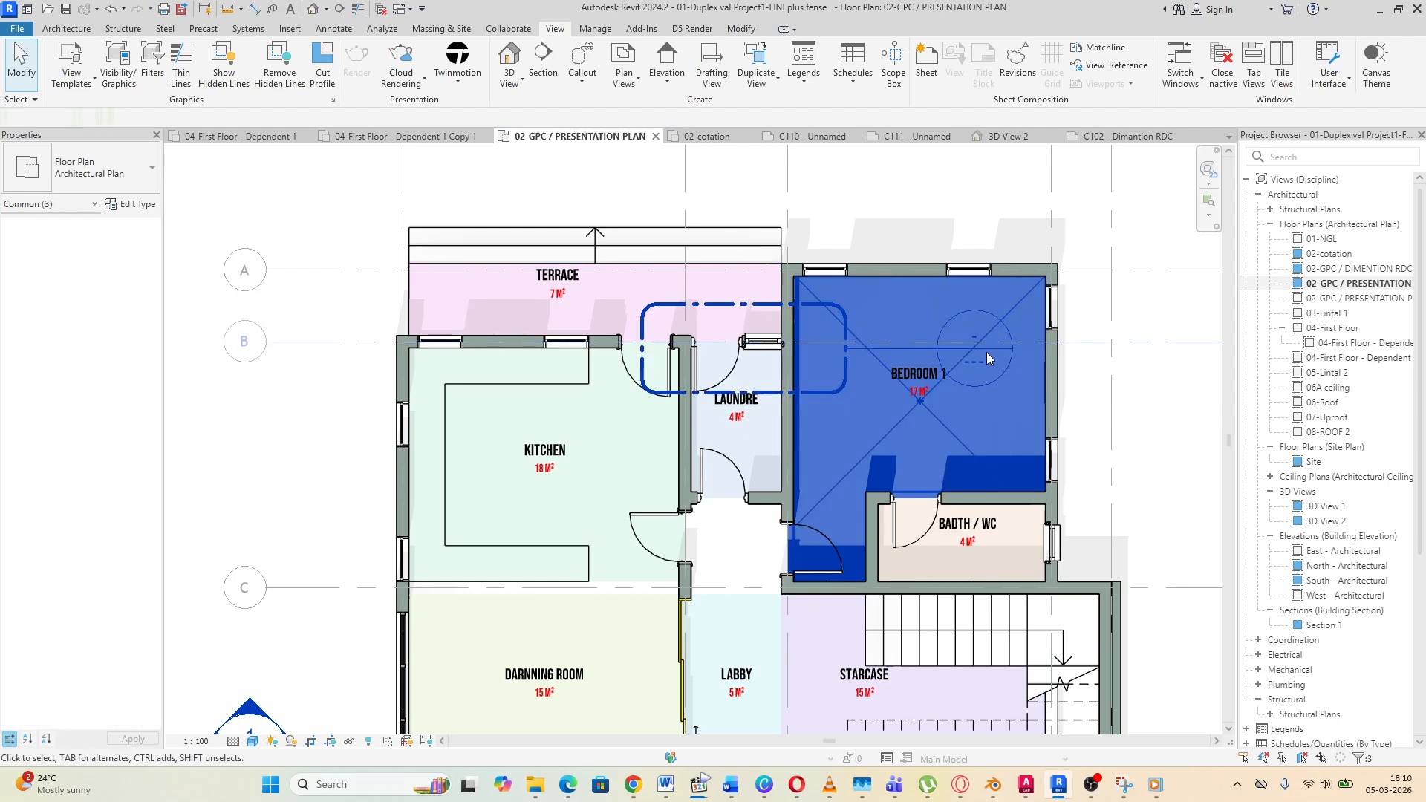
pyautogui.click(844, 318)
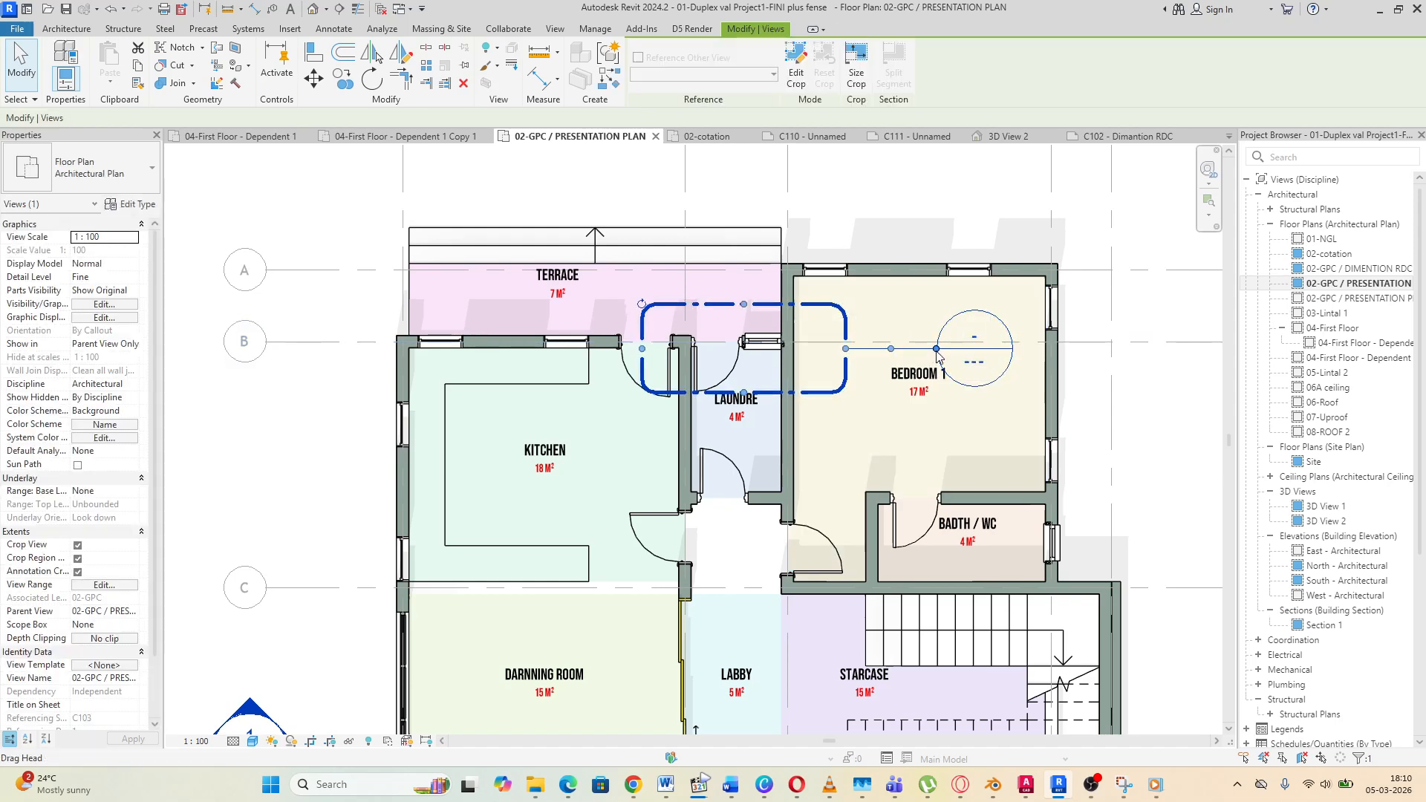
# Move the callout head out of Bedroom 1 to above the building, over the bedroom's upper exterior wall
pyautogui.moveTo(936, 355); pyautogui.dragTo(792, 179)
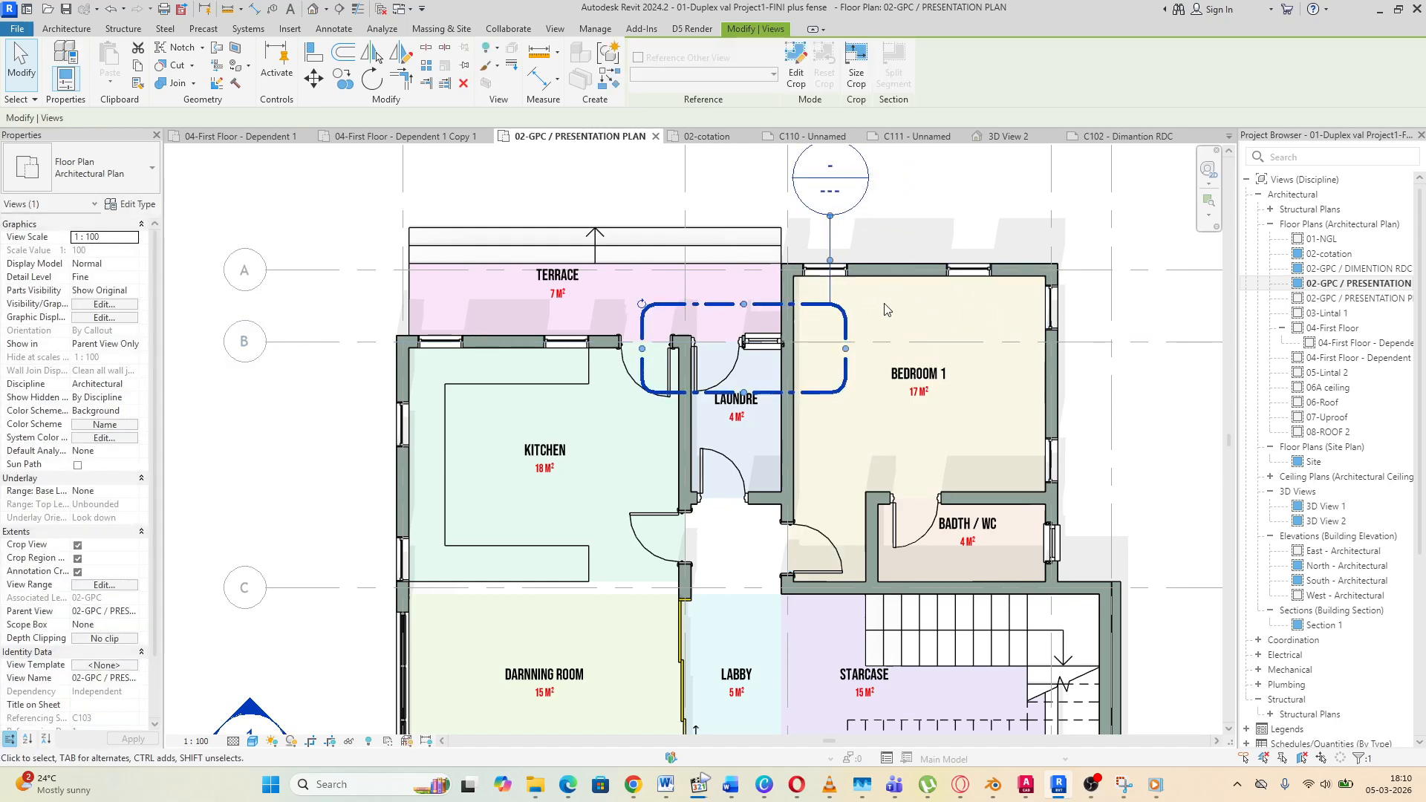
pyautogui.scroll(-3, 883, 309)
pyautogui.scroll(4, 854, 297)
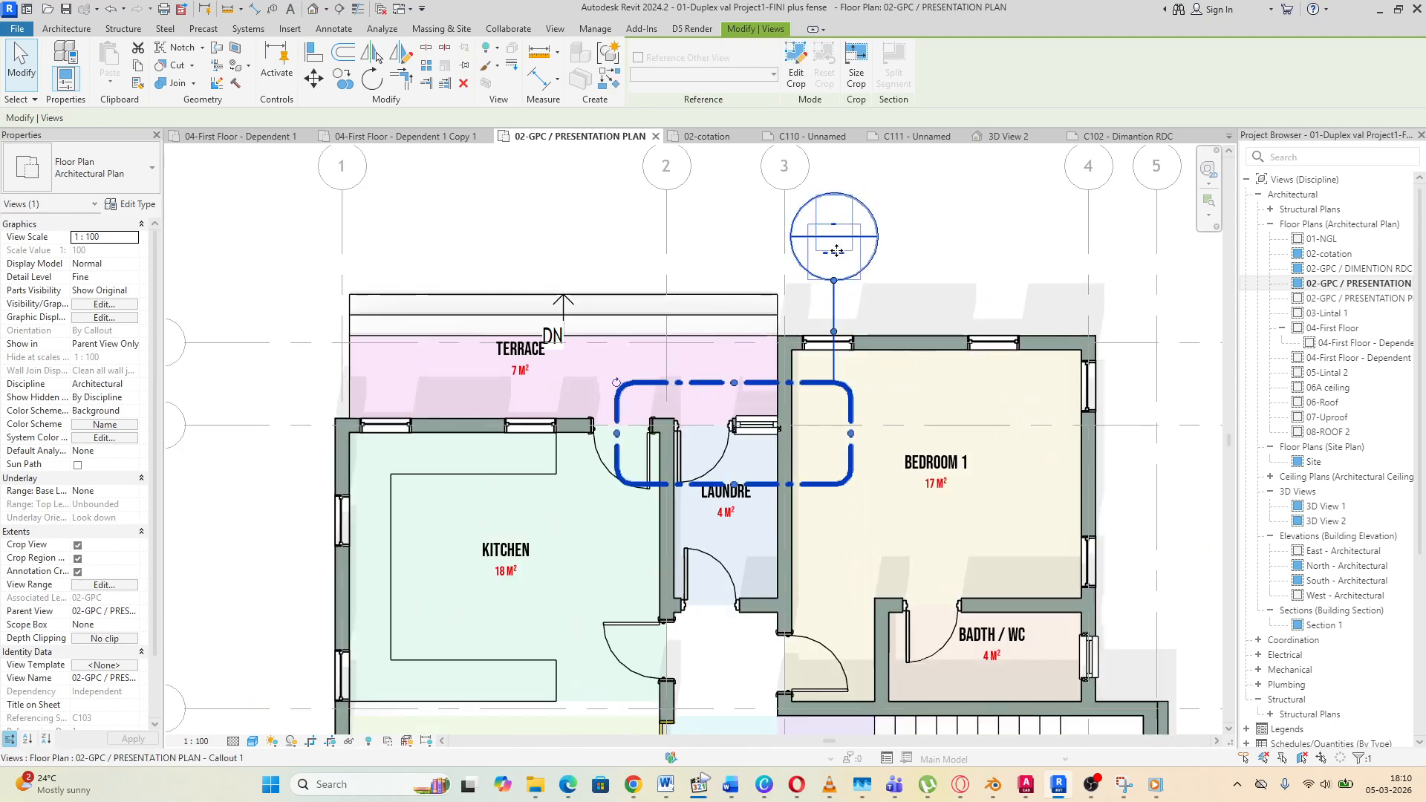
pyautogui.doubleClick(836, 251)
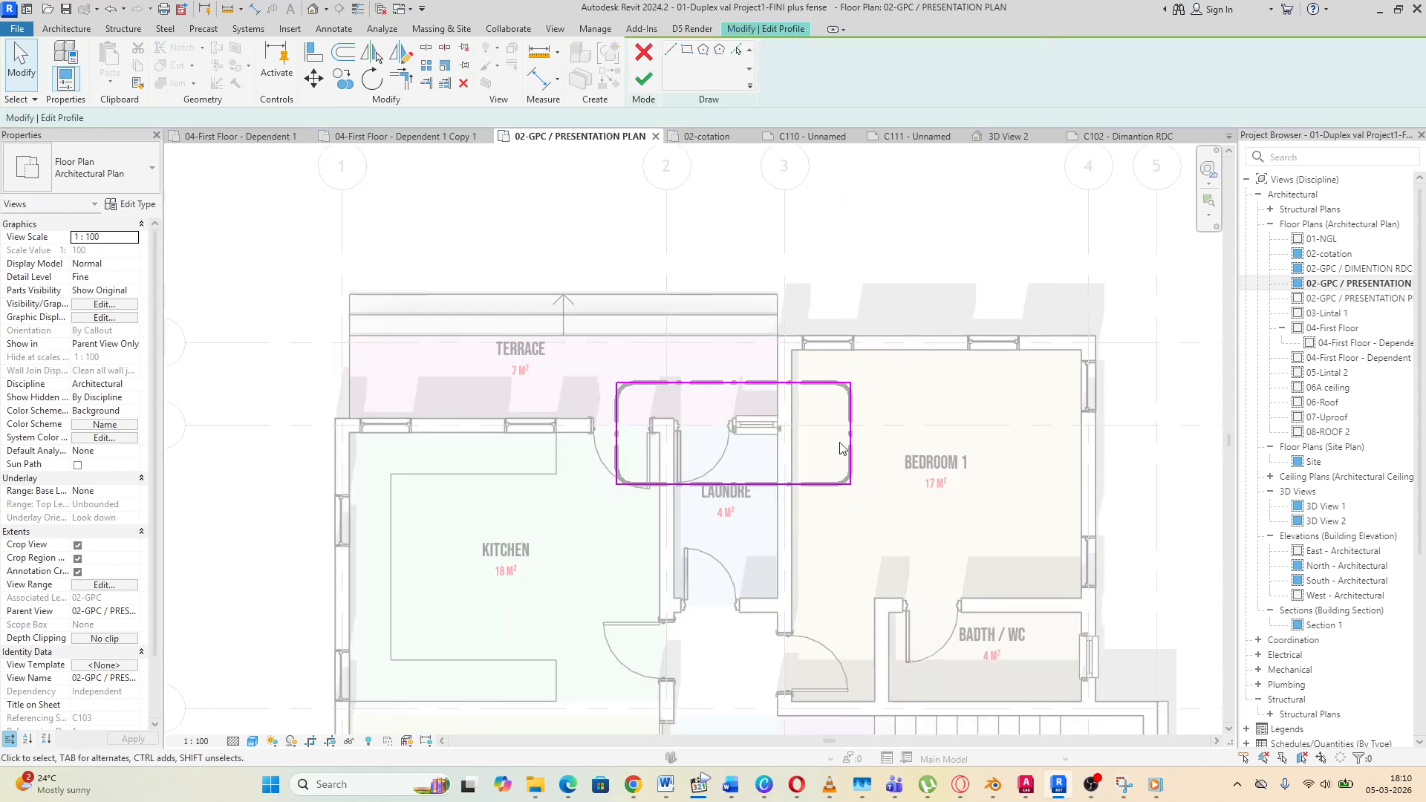
pyautogui.scroll(4, 840, 448)
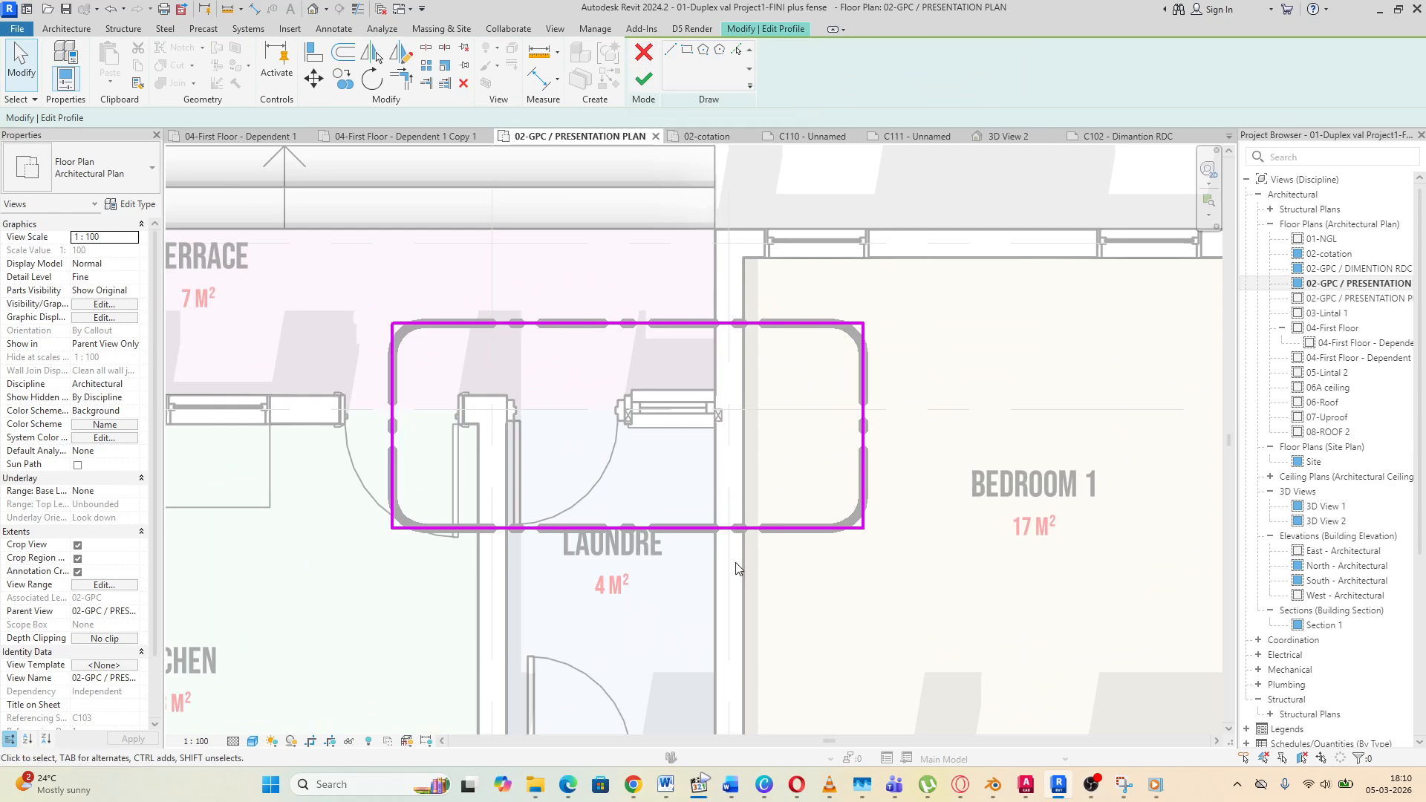
pyautogui.click(644, 79)
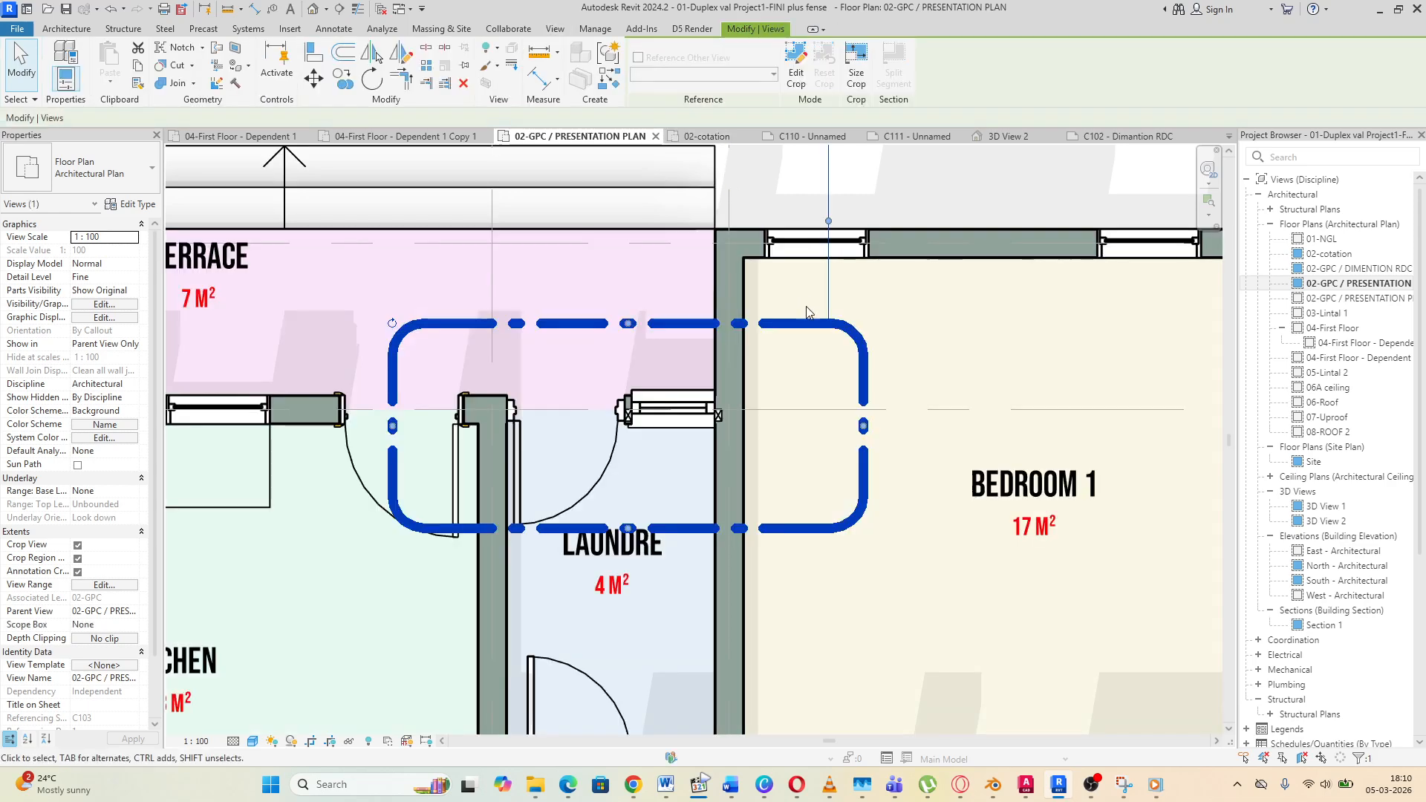
# Deselect the callout, open its own floor plan view from the callout head, and examine the cropped door and wall area
pyautogui.scroll(-3, 817, 484)
pyautogui.click(941, 237)
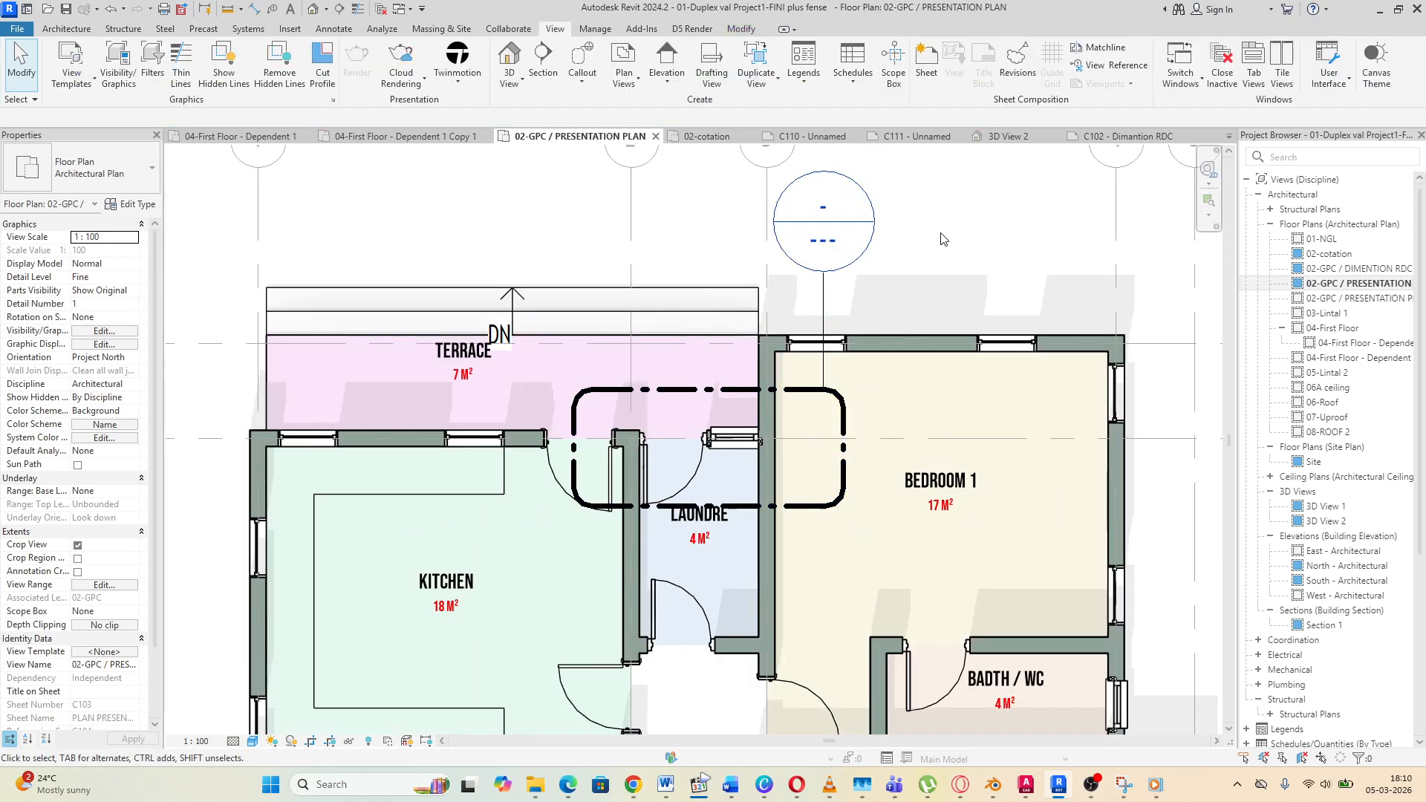
pyautogui.doubleClick(832, 238)
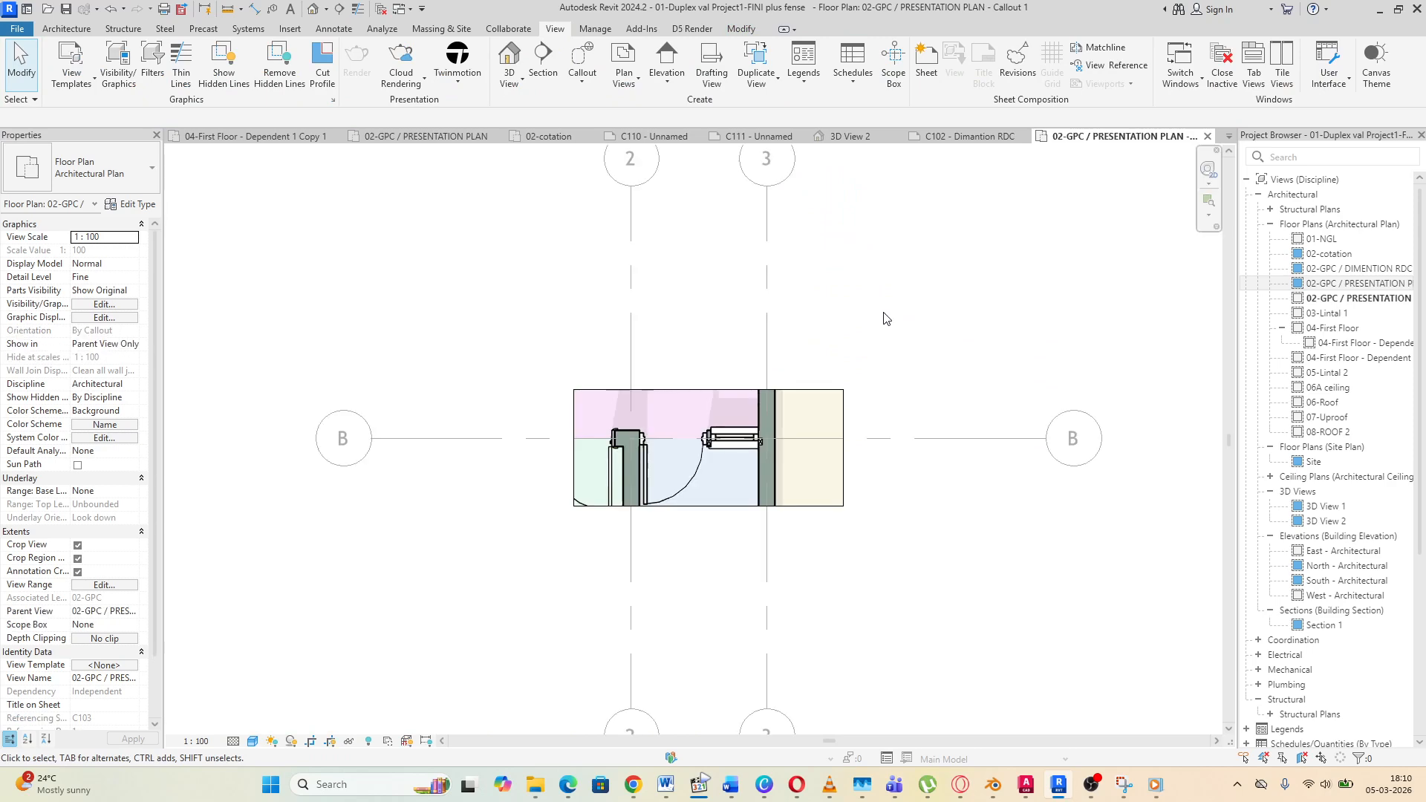
pyautogui.scroll(3, 701, 444)
pyautogui.scroll(-2, 480, 417)
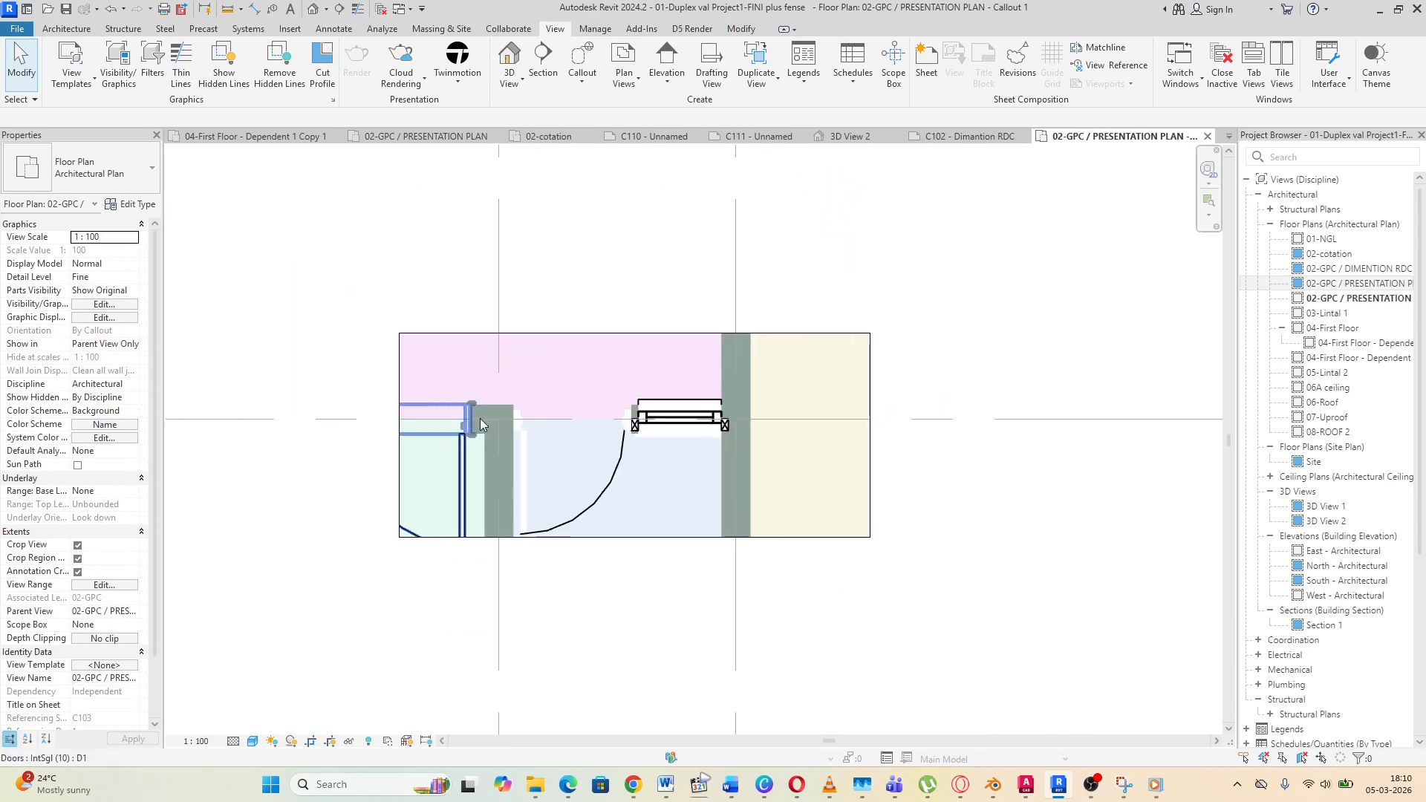
pyautogui.scroll(-2, 482, 417)
pyautogui.scroll(3, 441, 419)
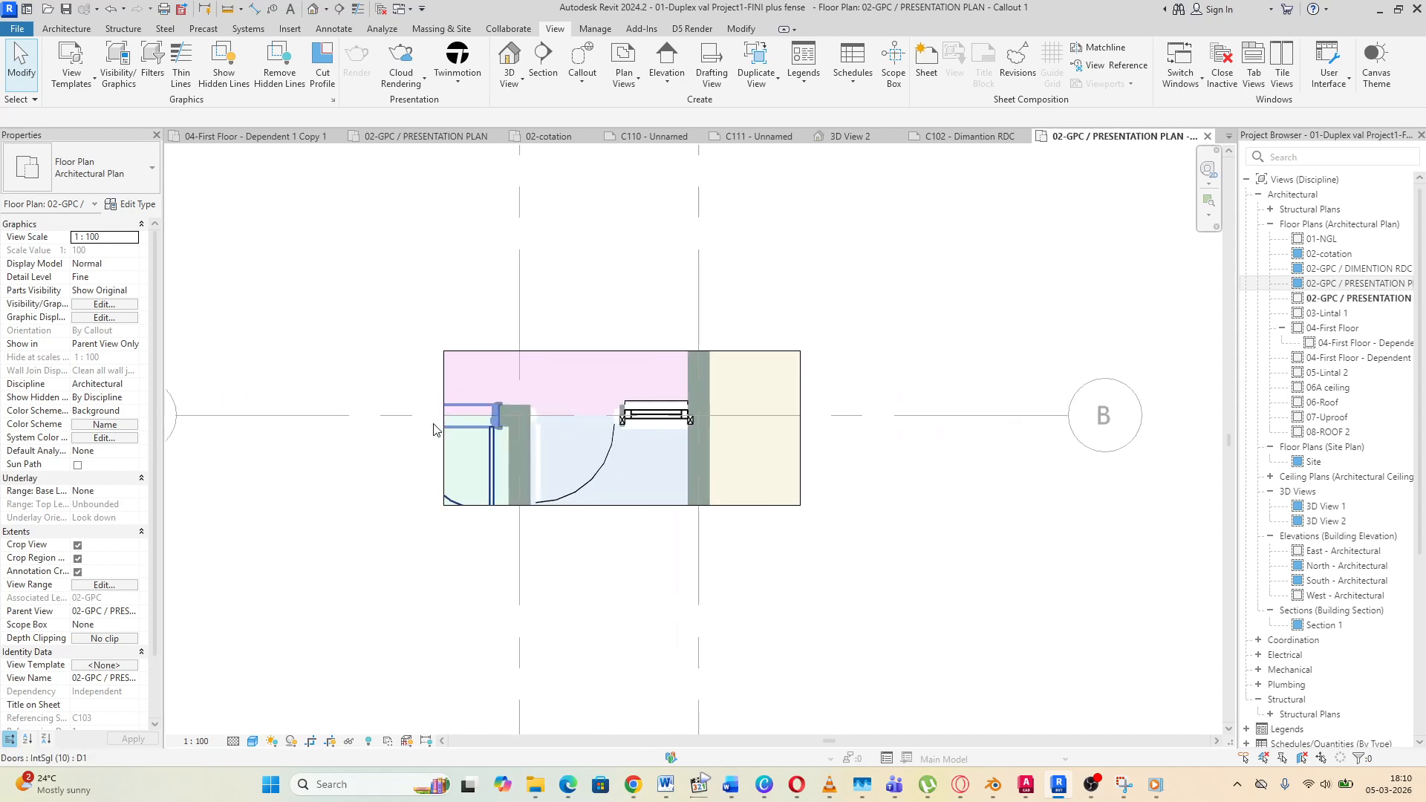
pyautogui.scroll(-1, 553, 321)
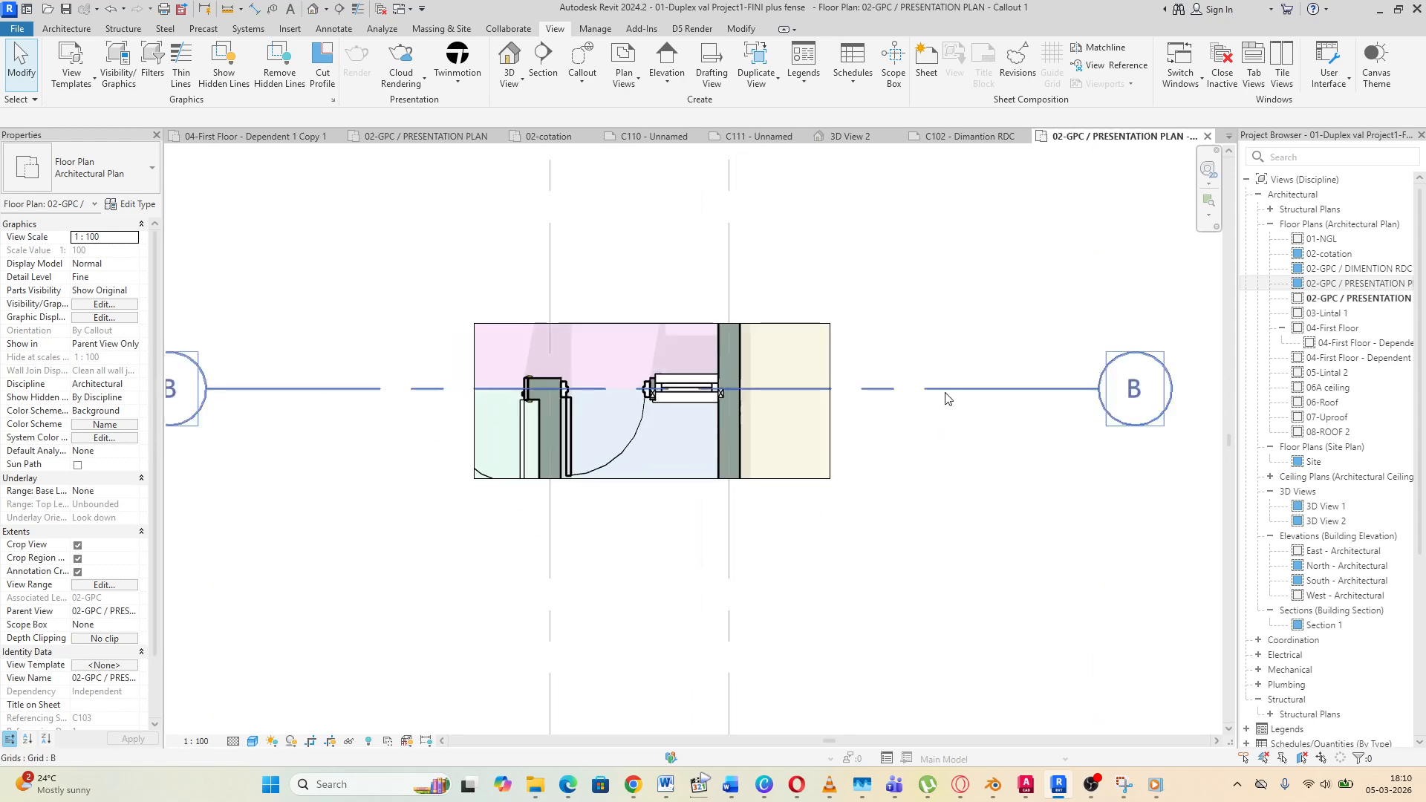
# Hide the whole grid category in the callout view
pyautogui.click(949, 390)
pyautogui.click(729, 267)
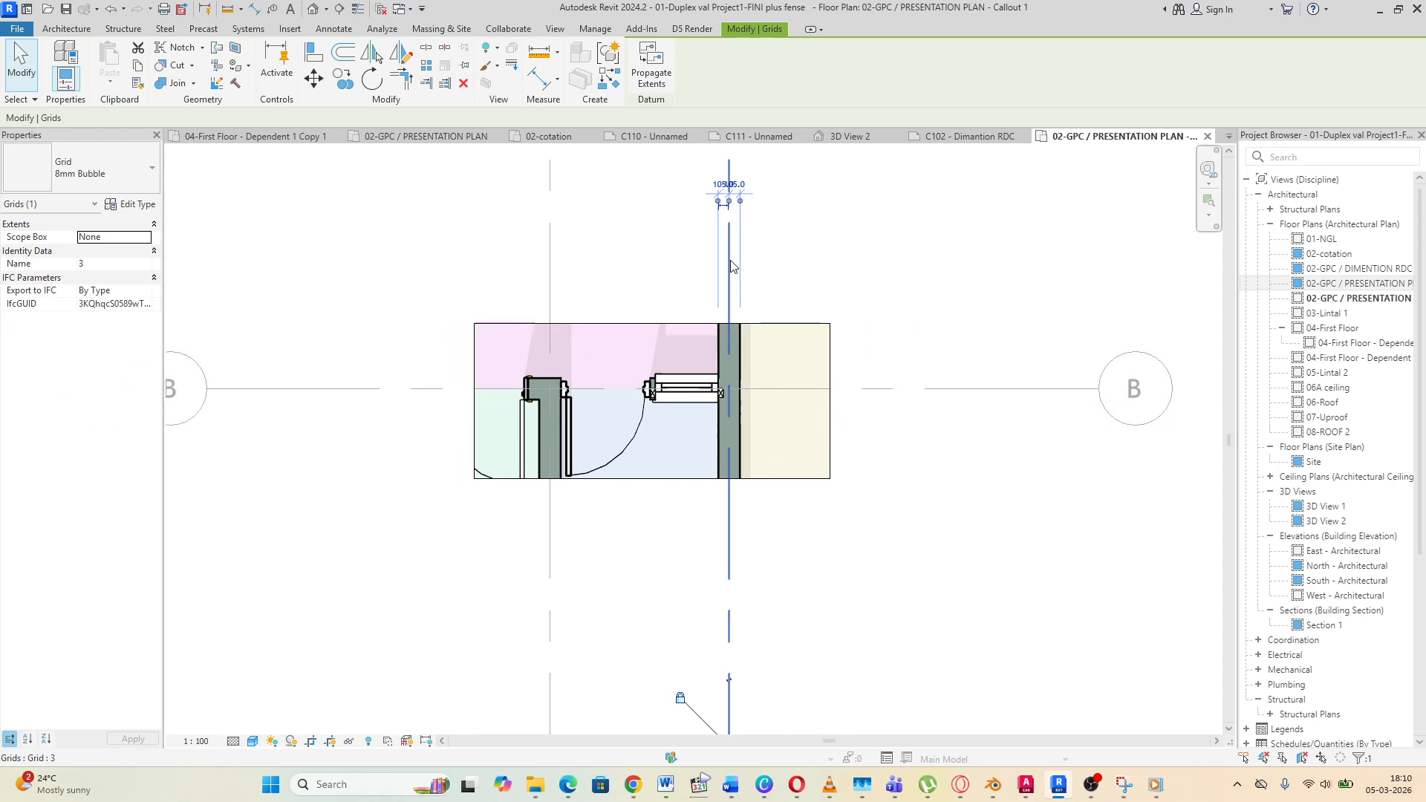
pyautogui.rightClick(731, 264)
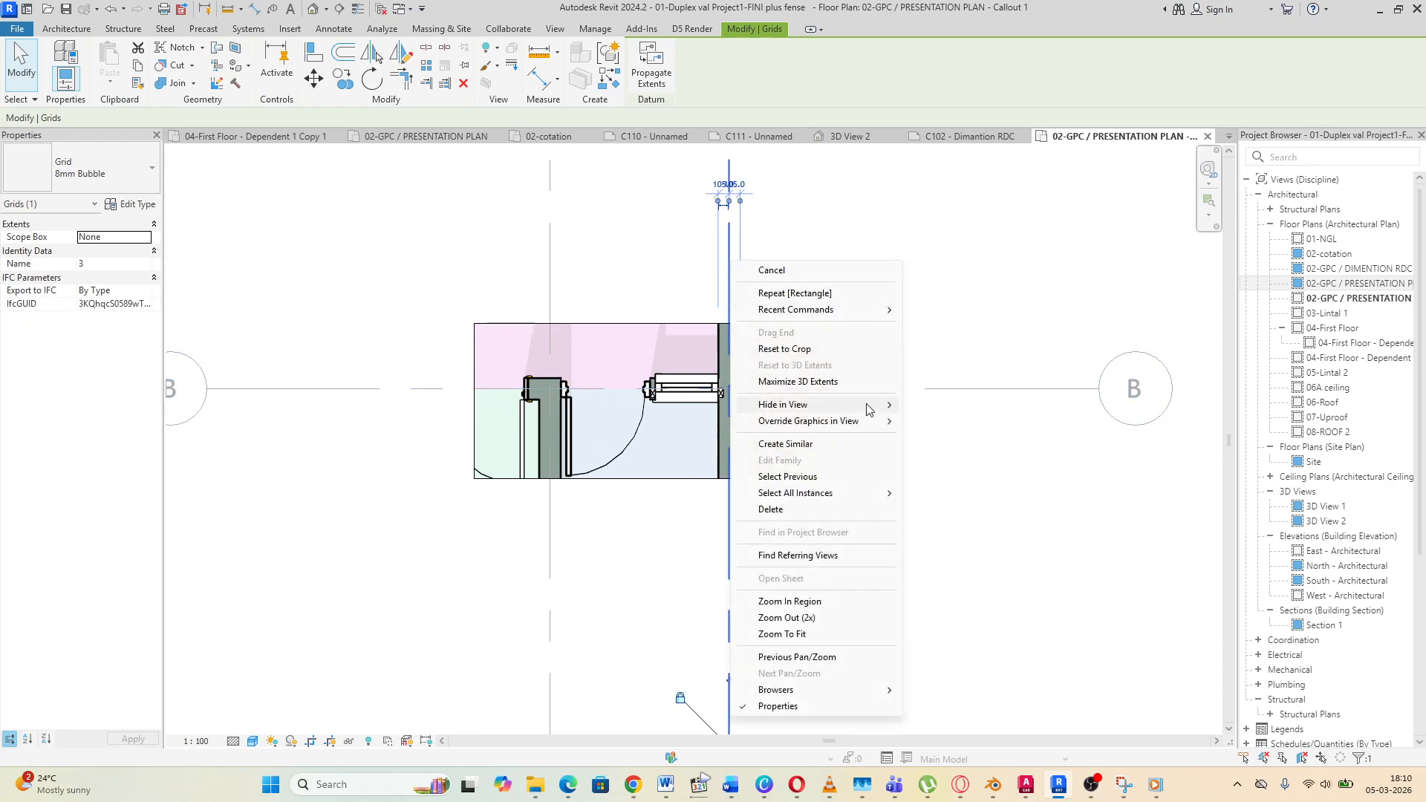
pyautogui.moveTo(888, 408)
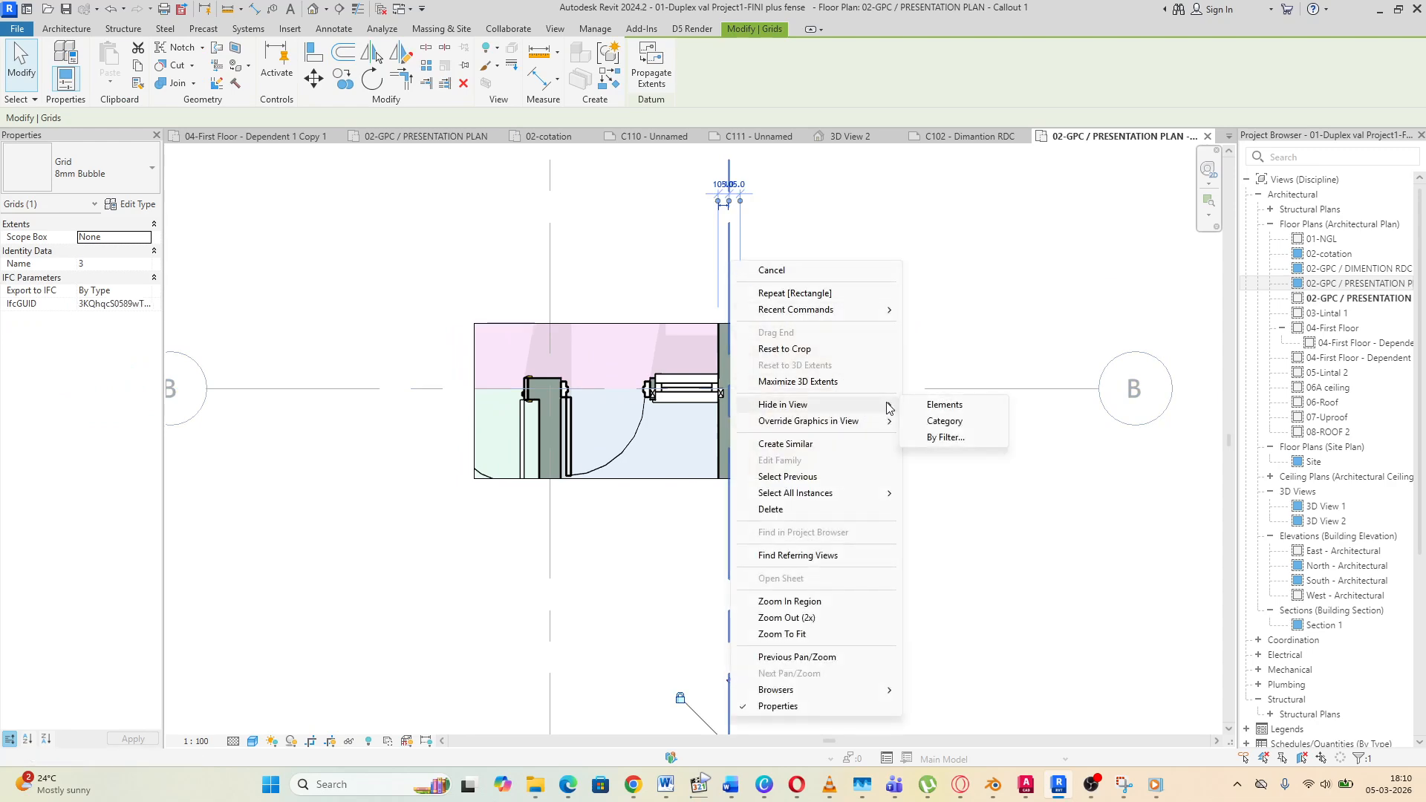
pyautogui.click(945, 421)
# Set the callout view's scale to 1:50 and check the line weights of the doors and walls
pyautogui.scroll(-2, 929, 572)
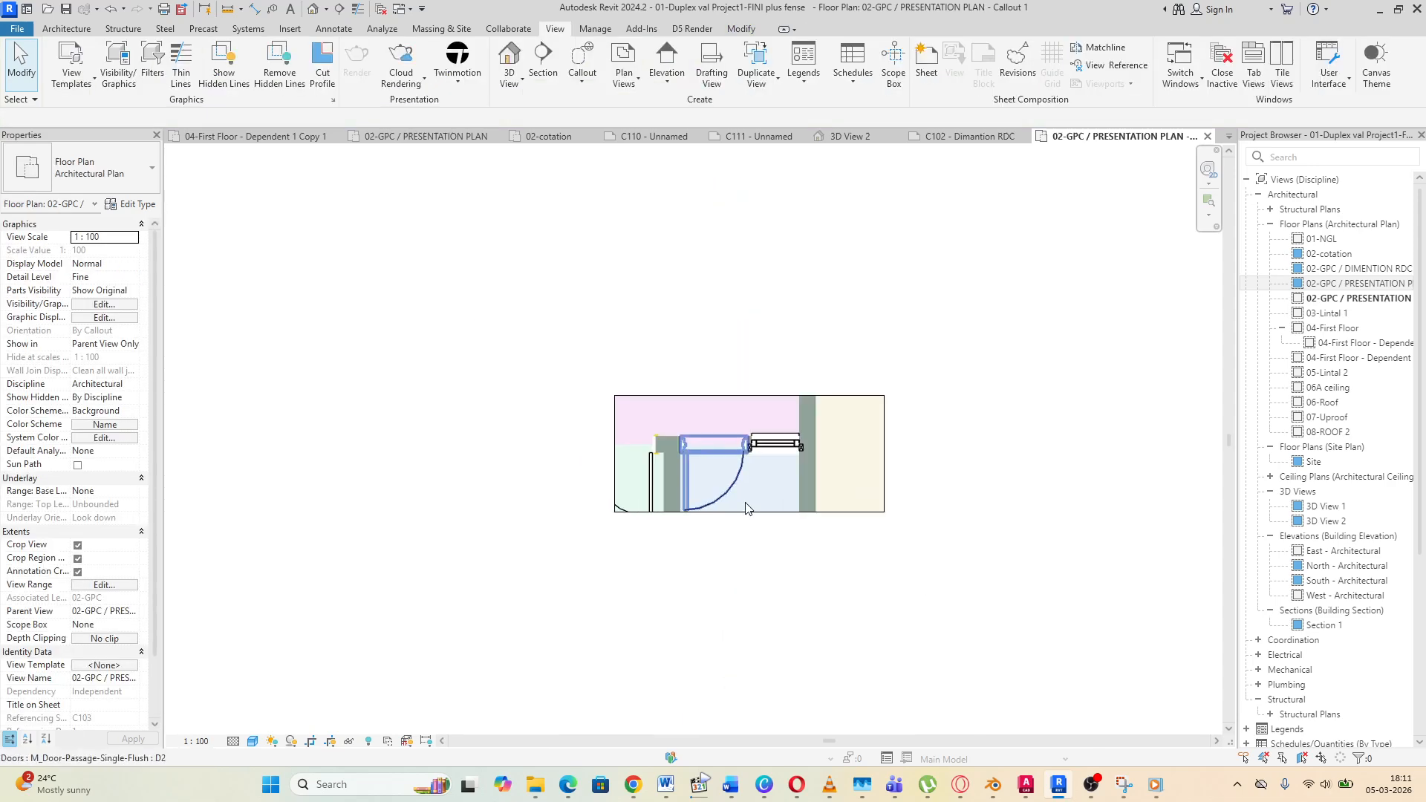
pyautogui.scroll(4, 745, 508)
pyautogui.scroll(-1, 762, 509)
pyautogui.scroll(1, 816, 533)
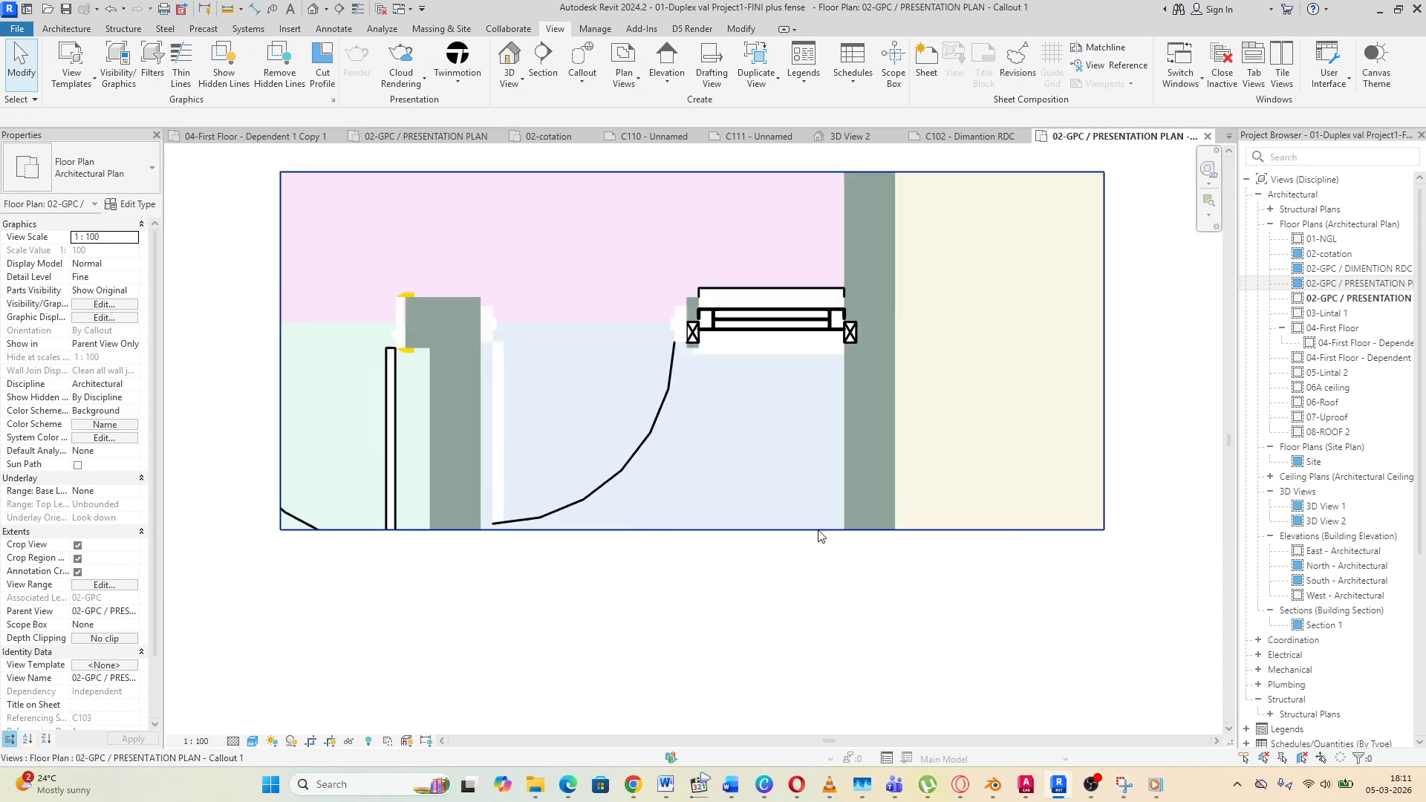
pyautogui.scroll(-1, 680, 571)
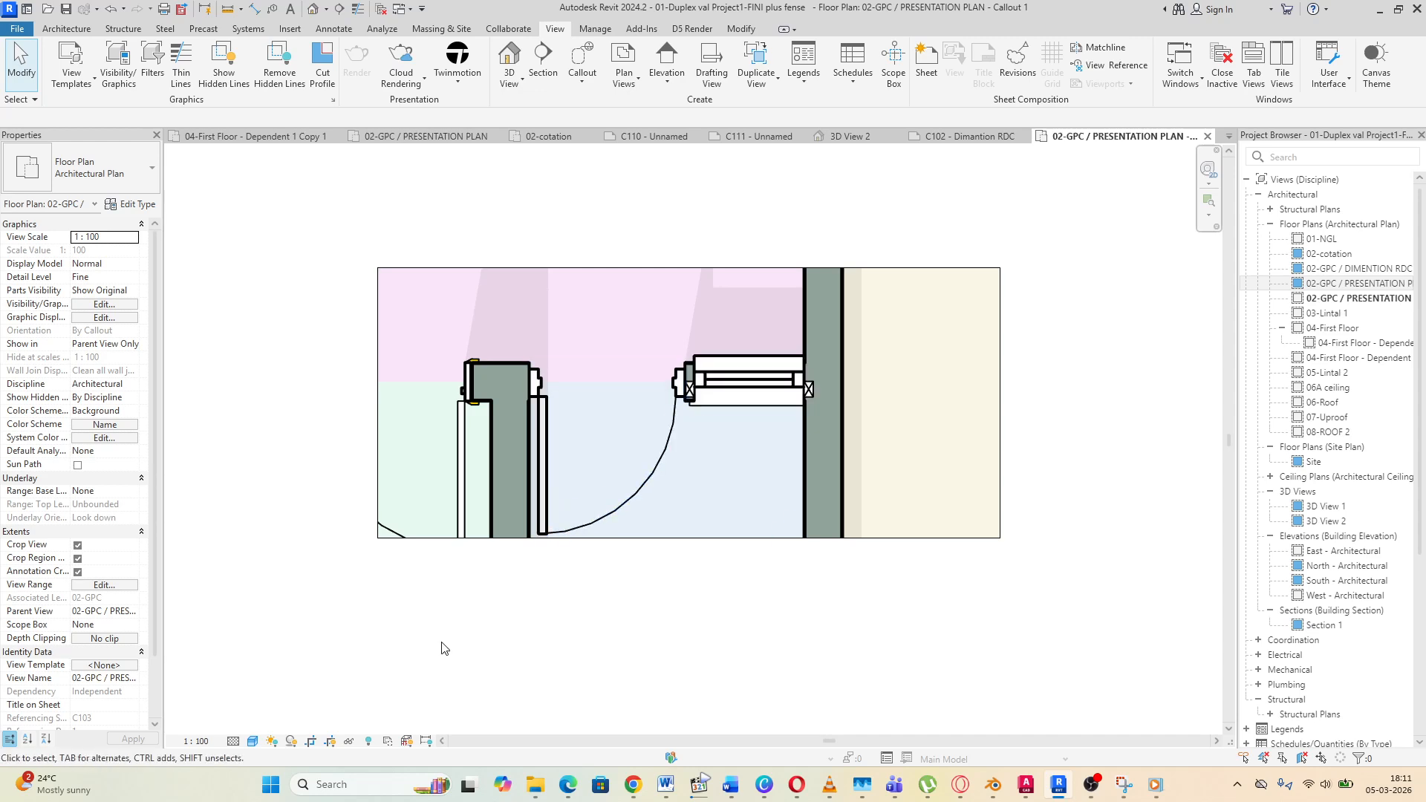
pyautogui.click(196, 741)
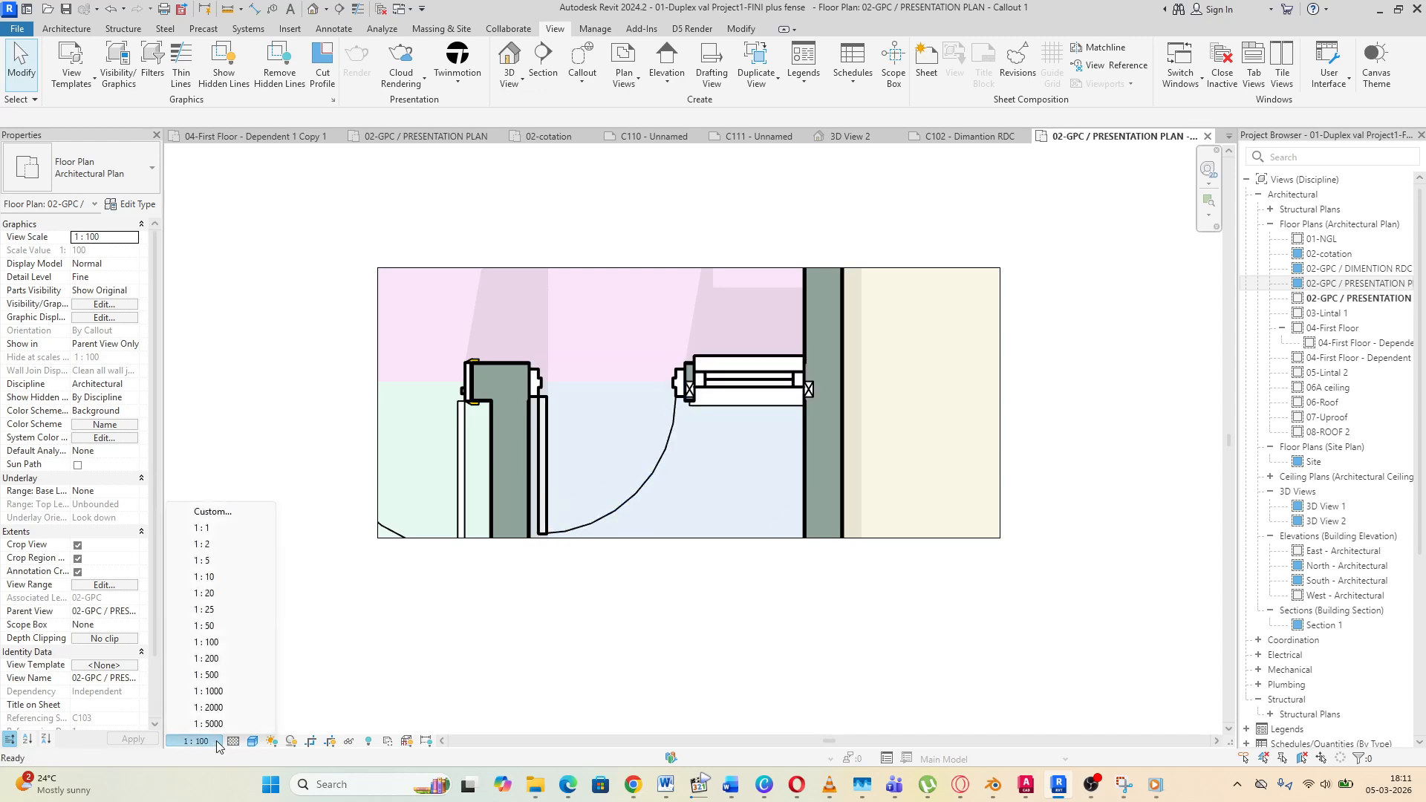
pyautogui.click(205, 626)
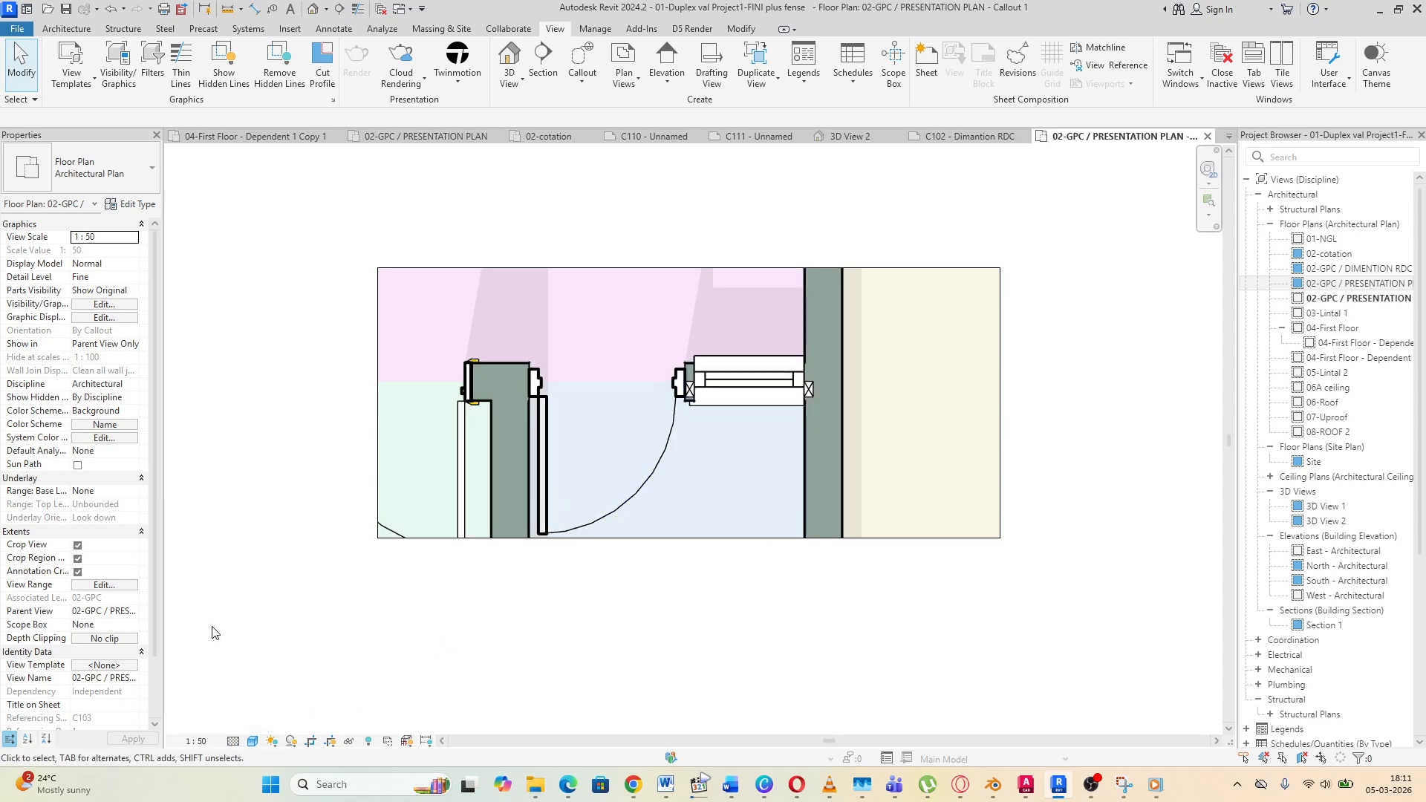
pyautogui.scroll(-5, 637, 630)
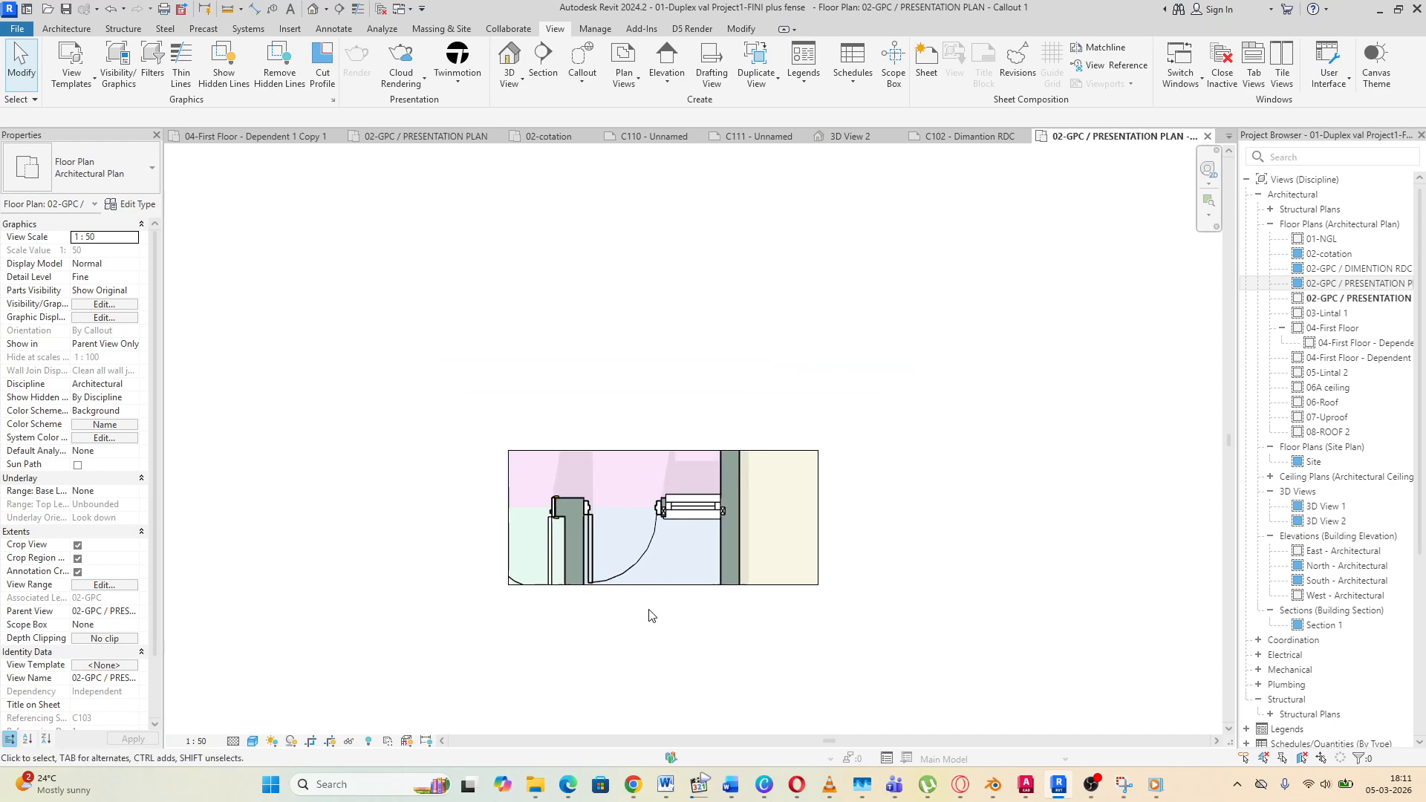
pyautogui.scroll(4, 644, 608)
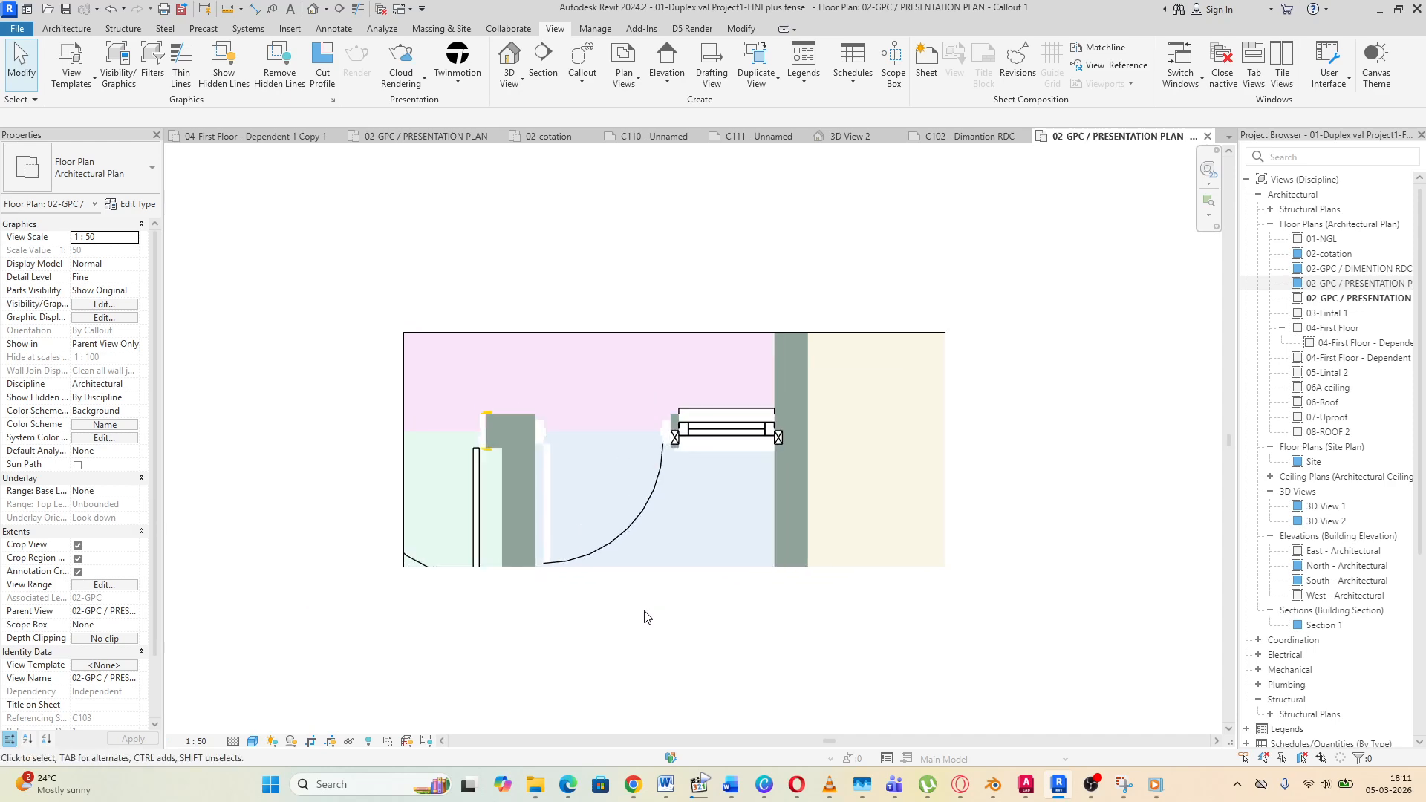
# Set the callout view's scale back to 1:100
pyautogui.click(197, 741)
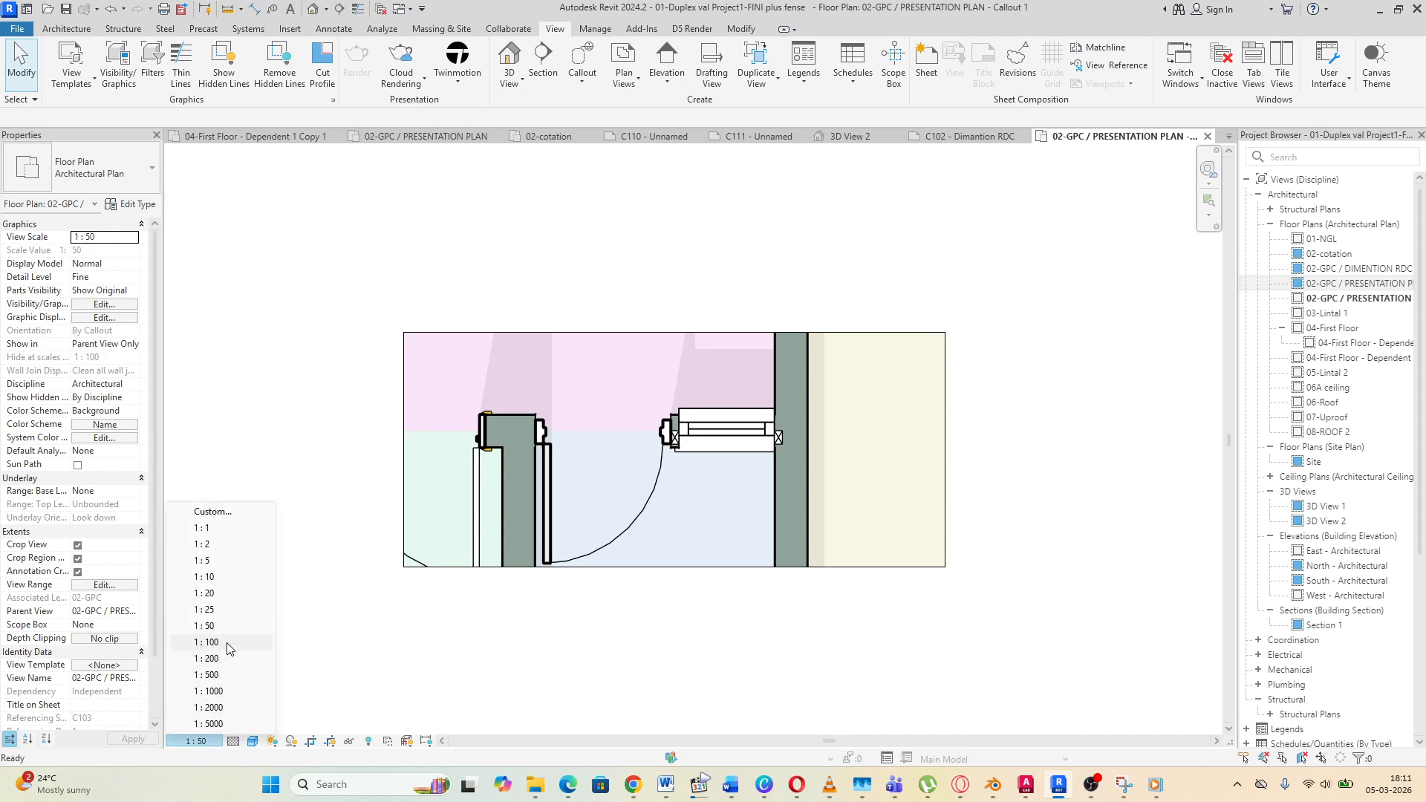
pyautogui.click(216, 643)
pyautogui.scroll(-1, 1080, 413)
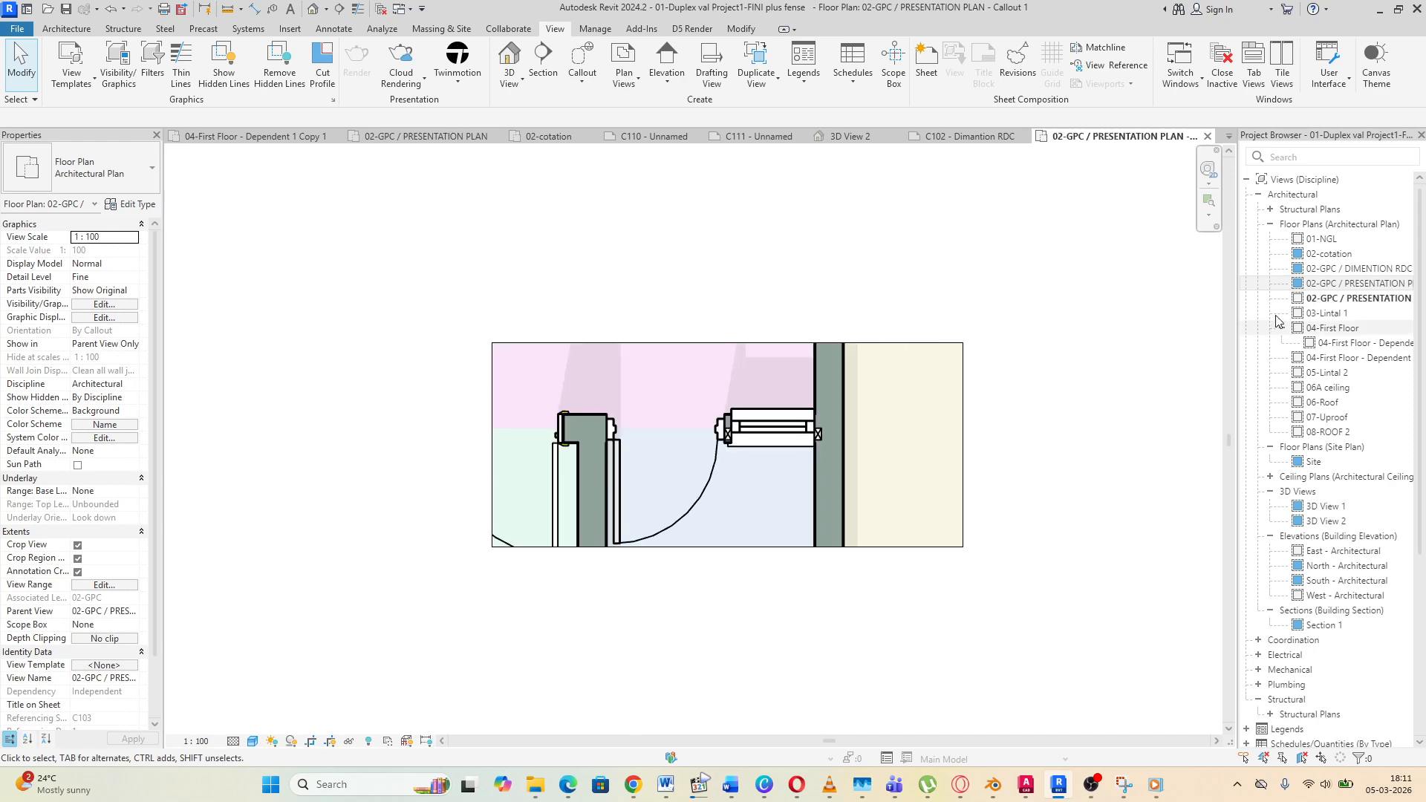
# Duplicate the 02-GPC / PRESENTATION PLAN floor plan with detailing
pyautogui.rightClick(1349, 289)
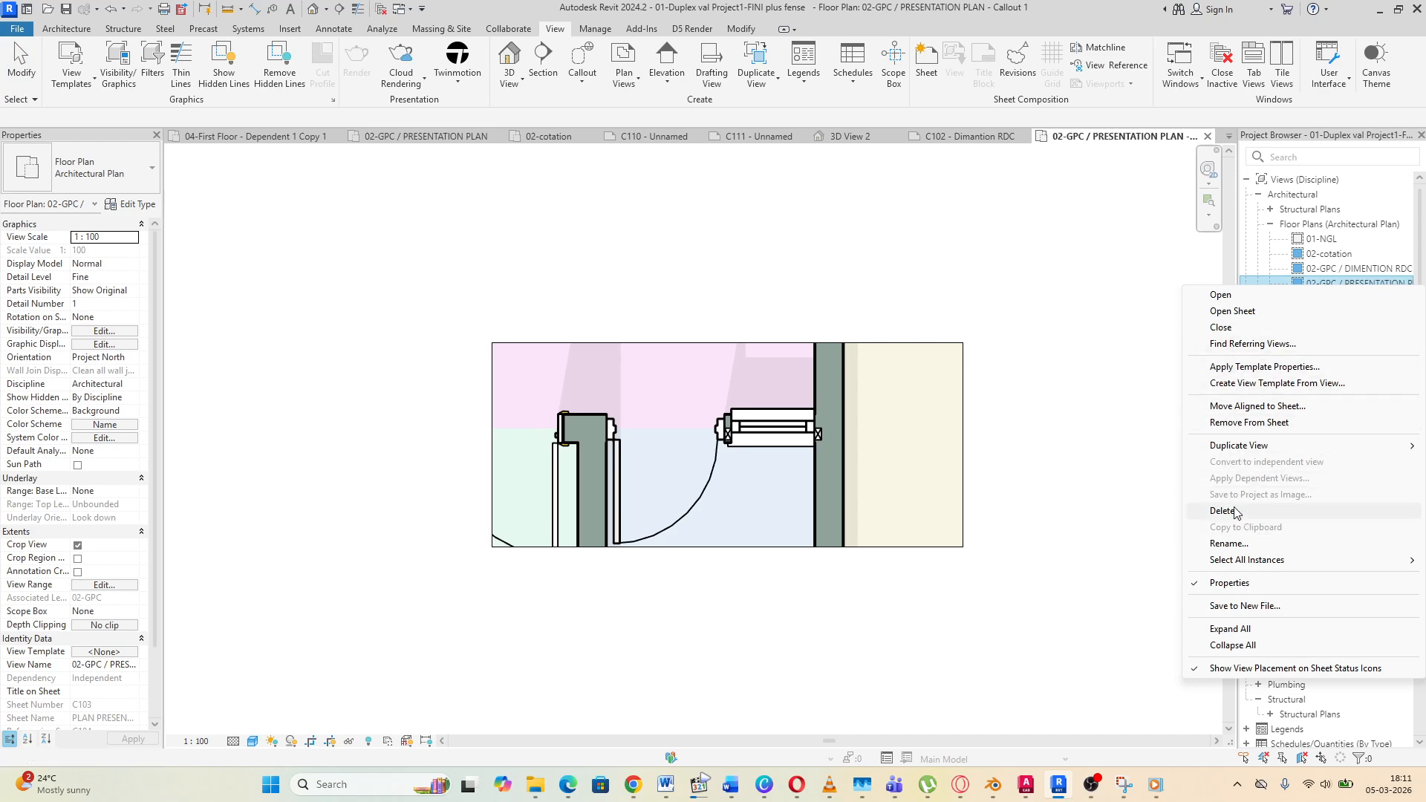
pyautogui.click(1240, 448)
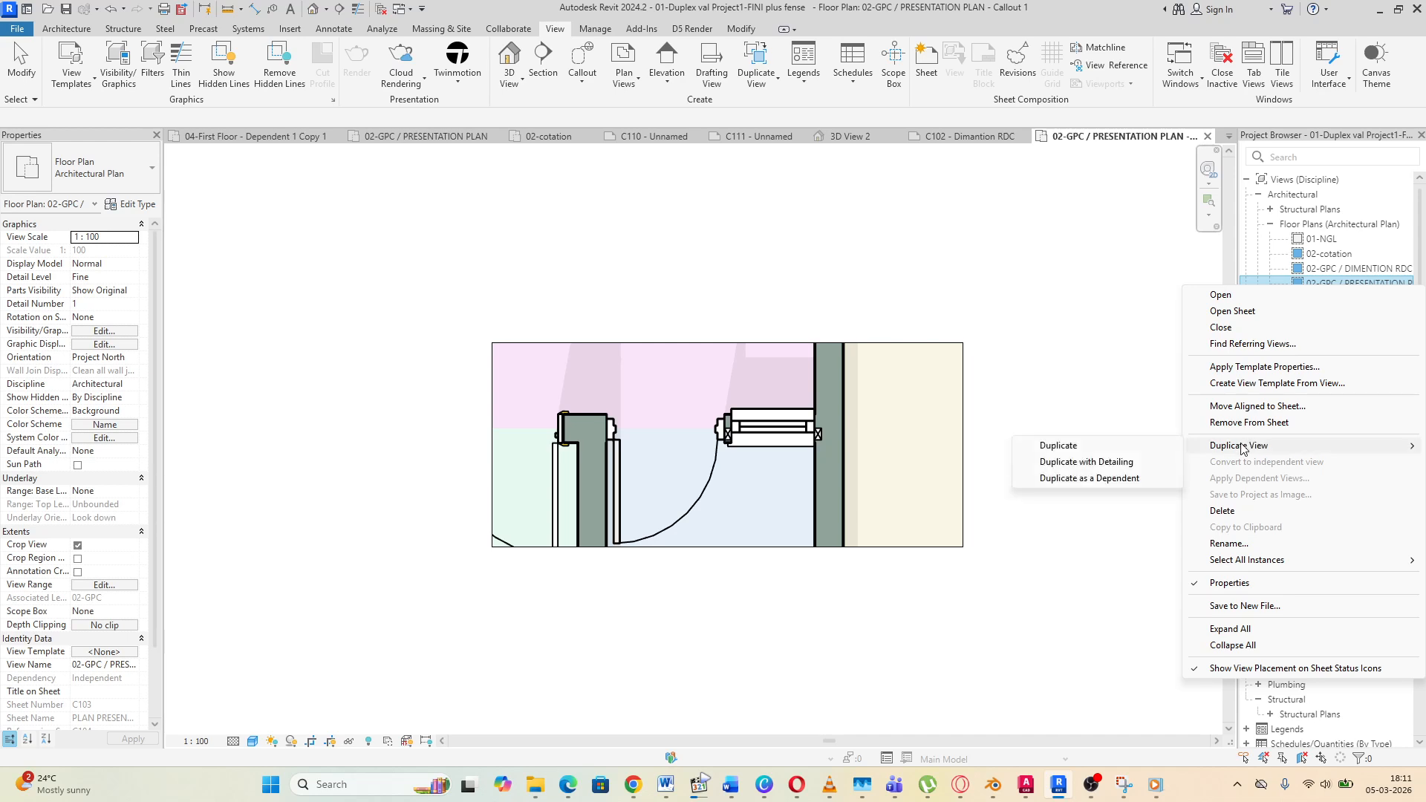
pyautogui.click(1080, 463)
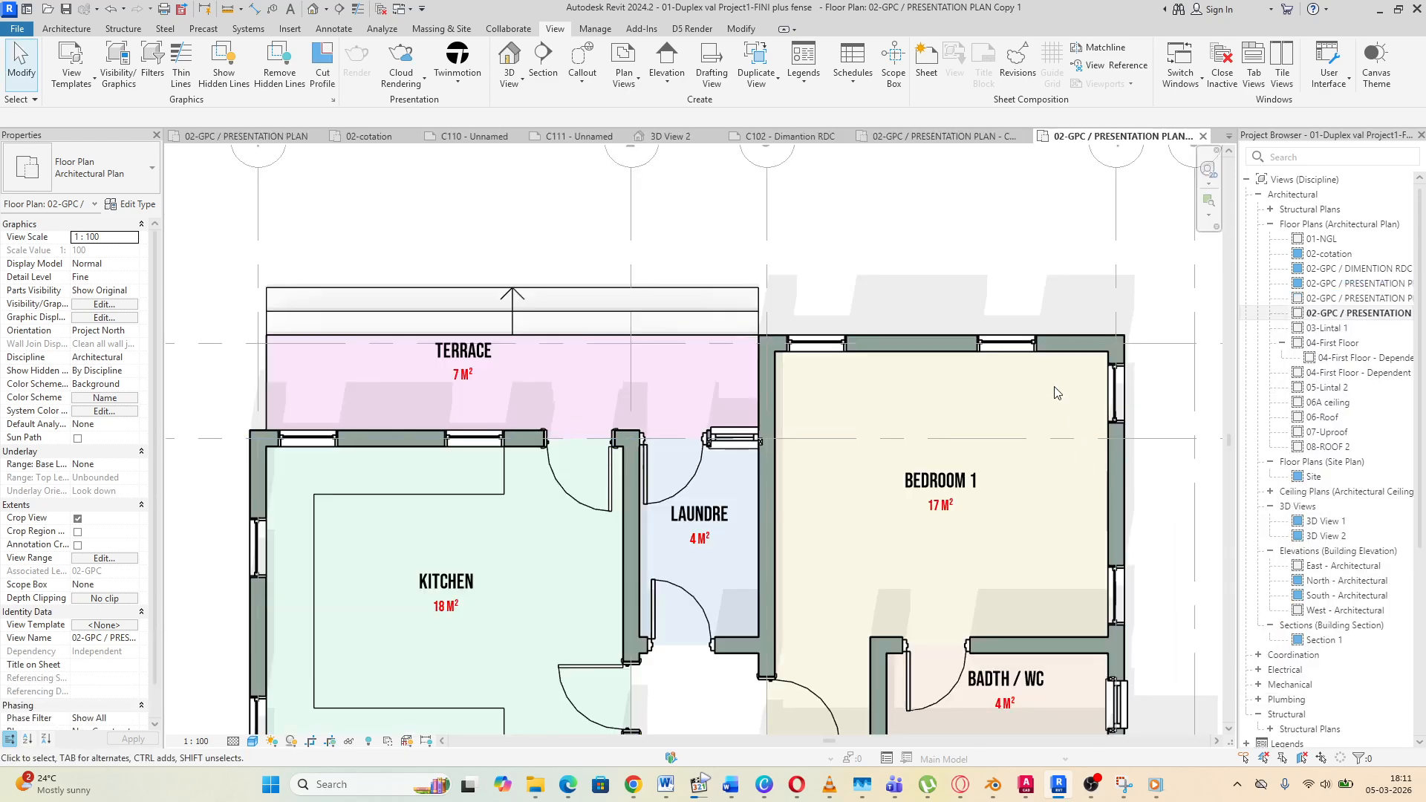
# Identify the presentation plan's Callout 1 view among the floor plans and rename it 001-Detail
pyautogui.doubleClick(1349, 284)
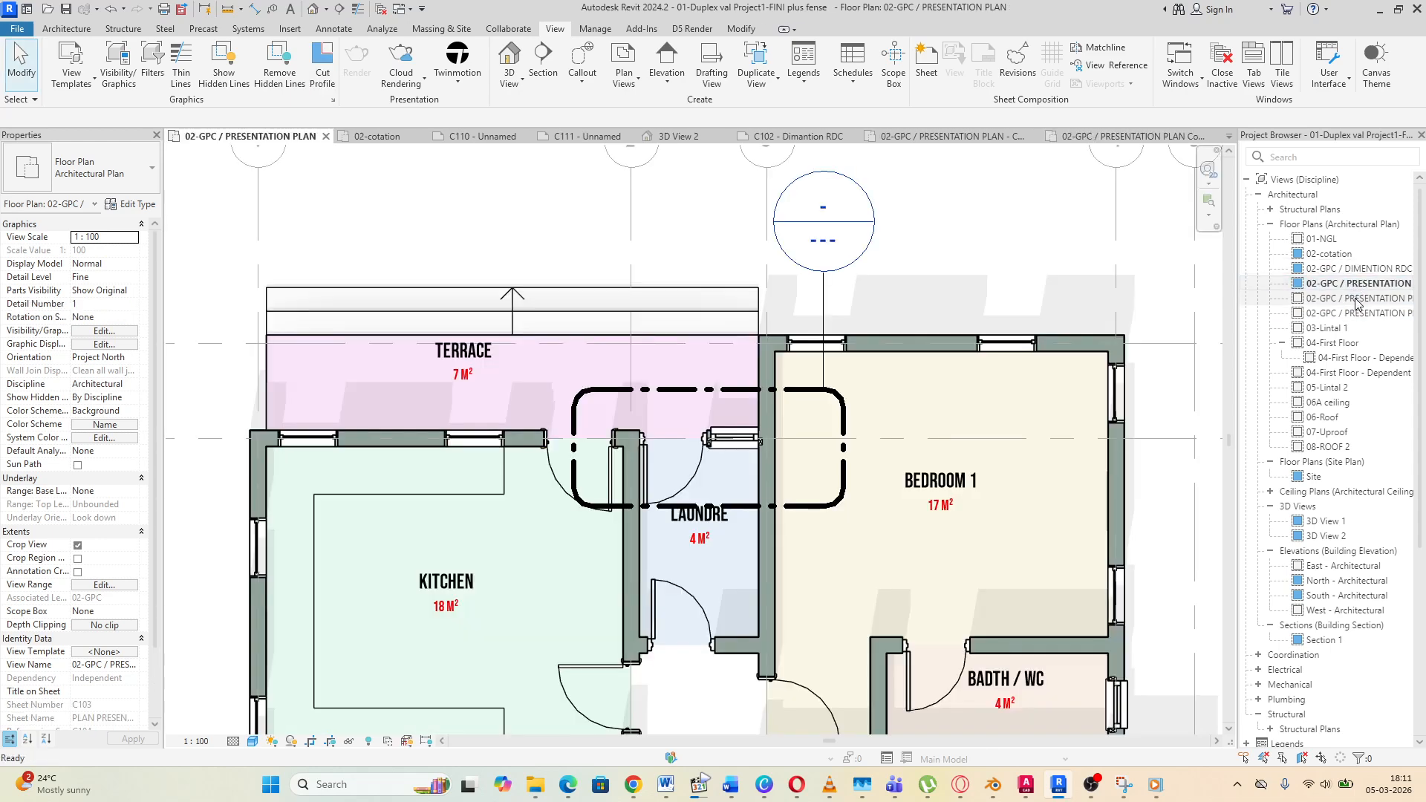
pyautogui.doubleClick(1356, 298)
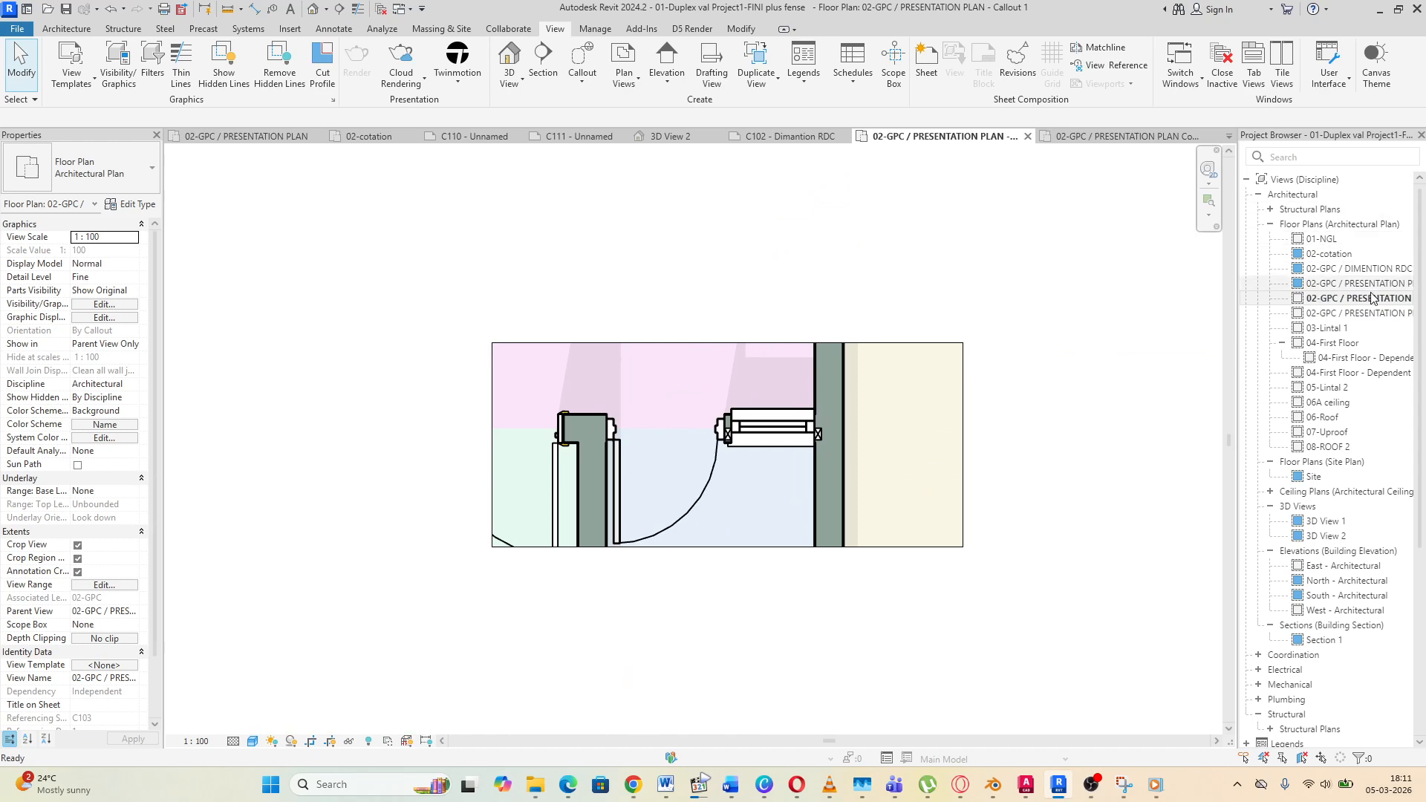
pyautogui.rightClick(1363, 300)
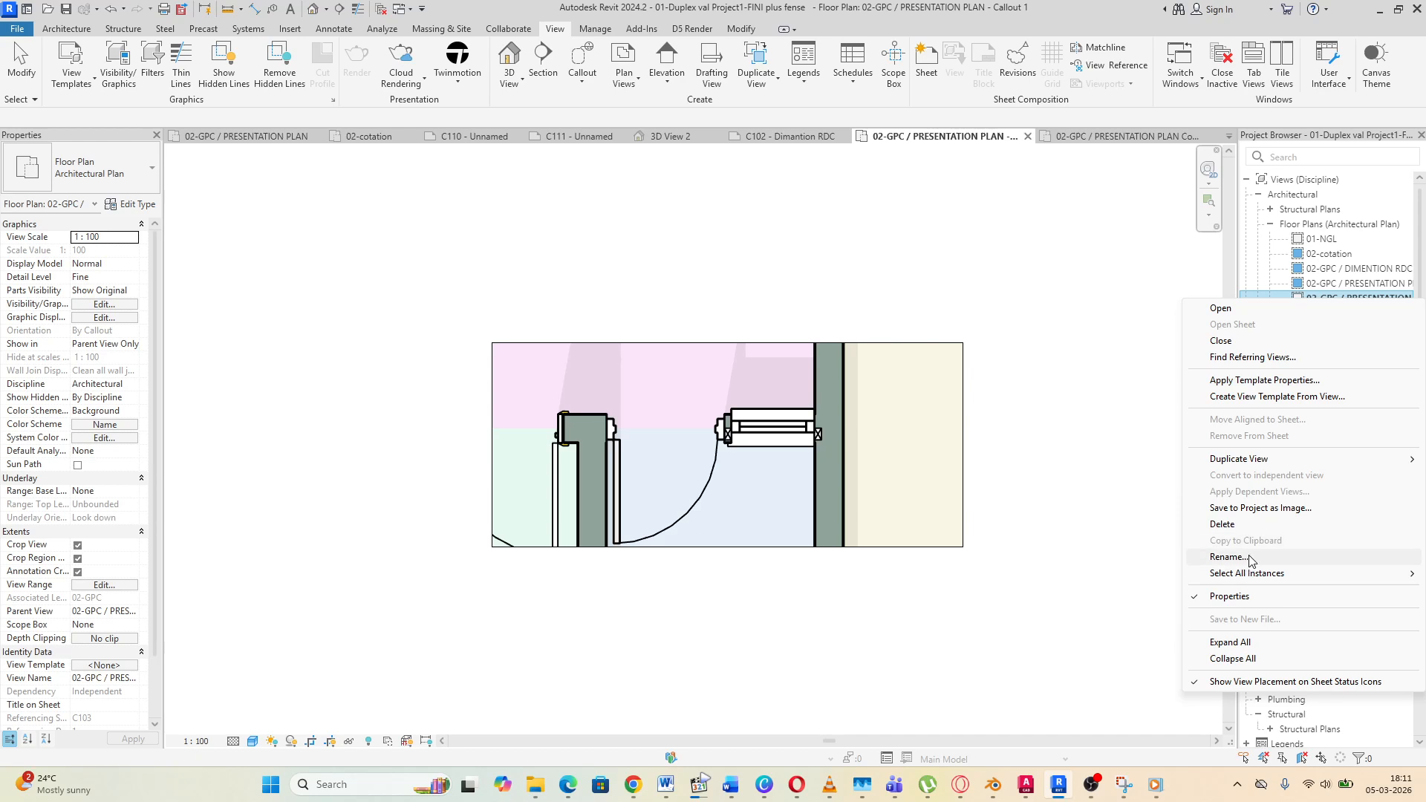
pyautogui.click(1250, 559)
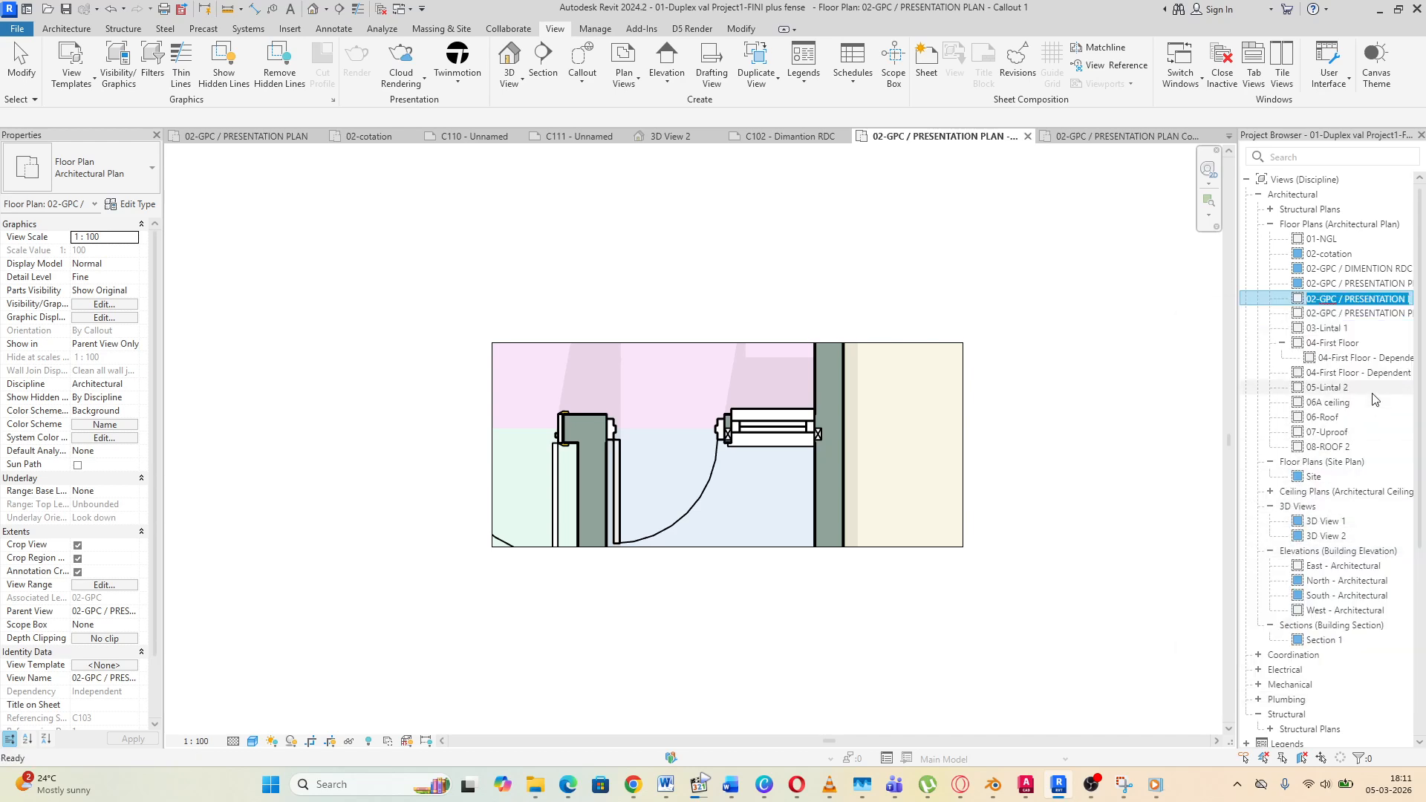
pyautogui.write('Detail')
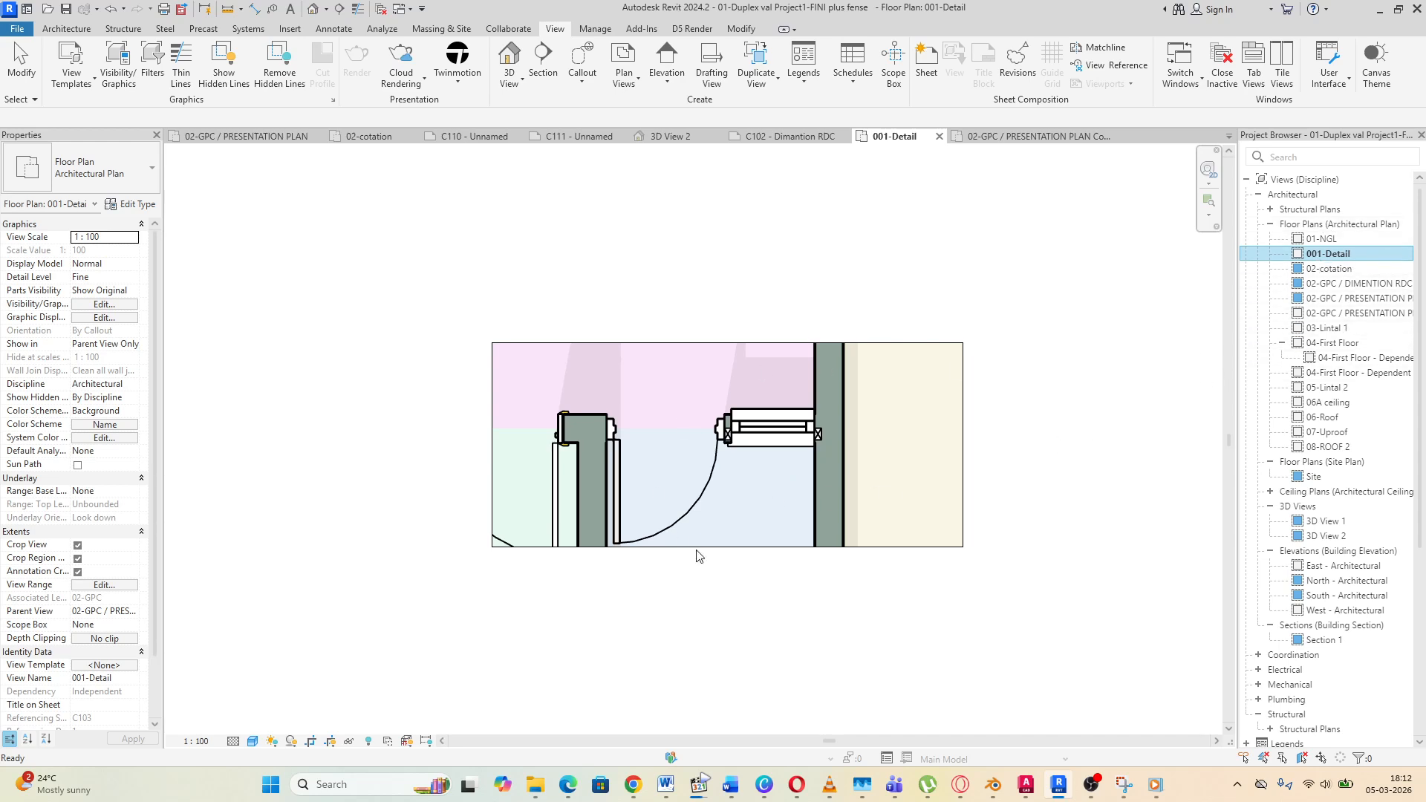
# Create a new sheet with the A3 SHEET Family7 title block
pyautogui.scroll(-6, 1300, 623)
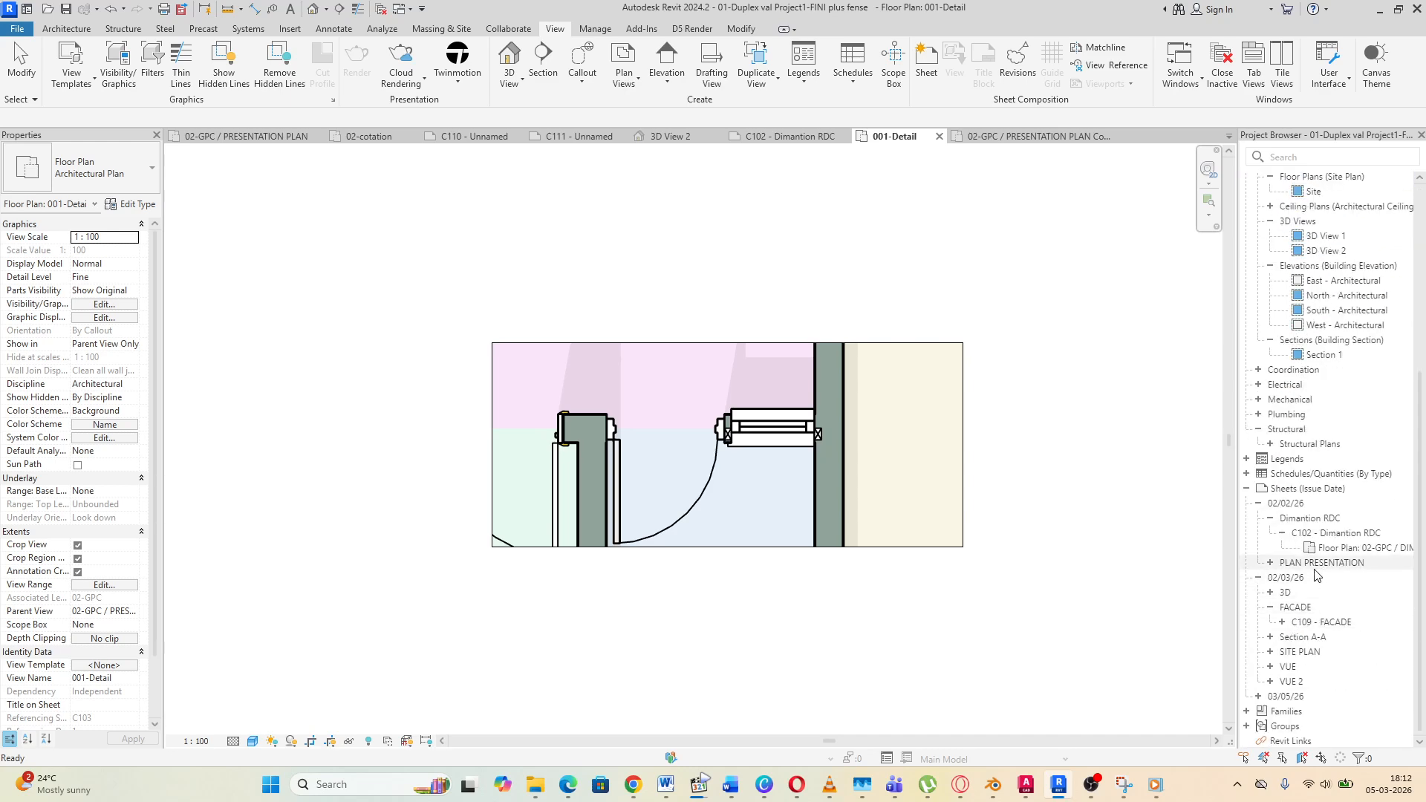
pyautogui.rightClick(1279, 491)
pyautogui.click(1253, 497)
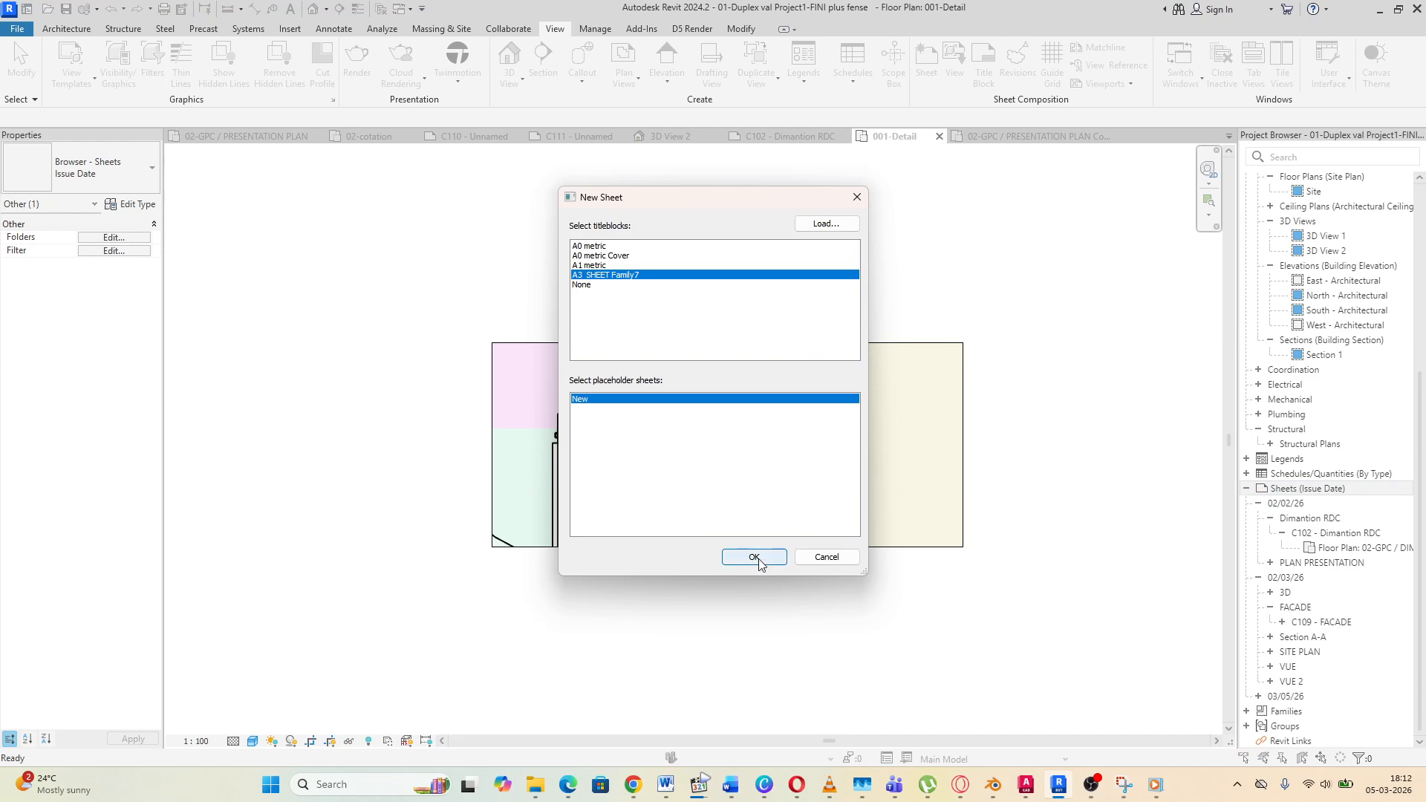
pyautogui.click(754, 557)
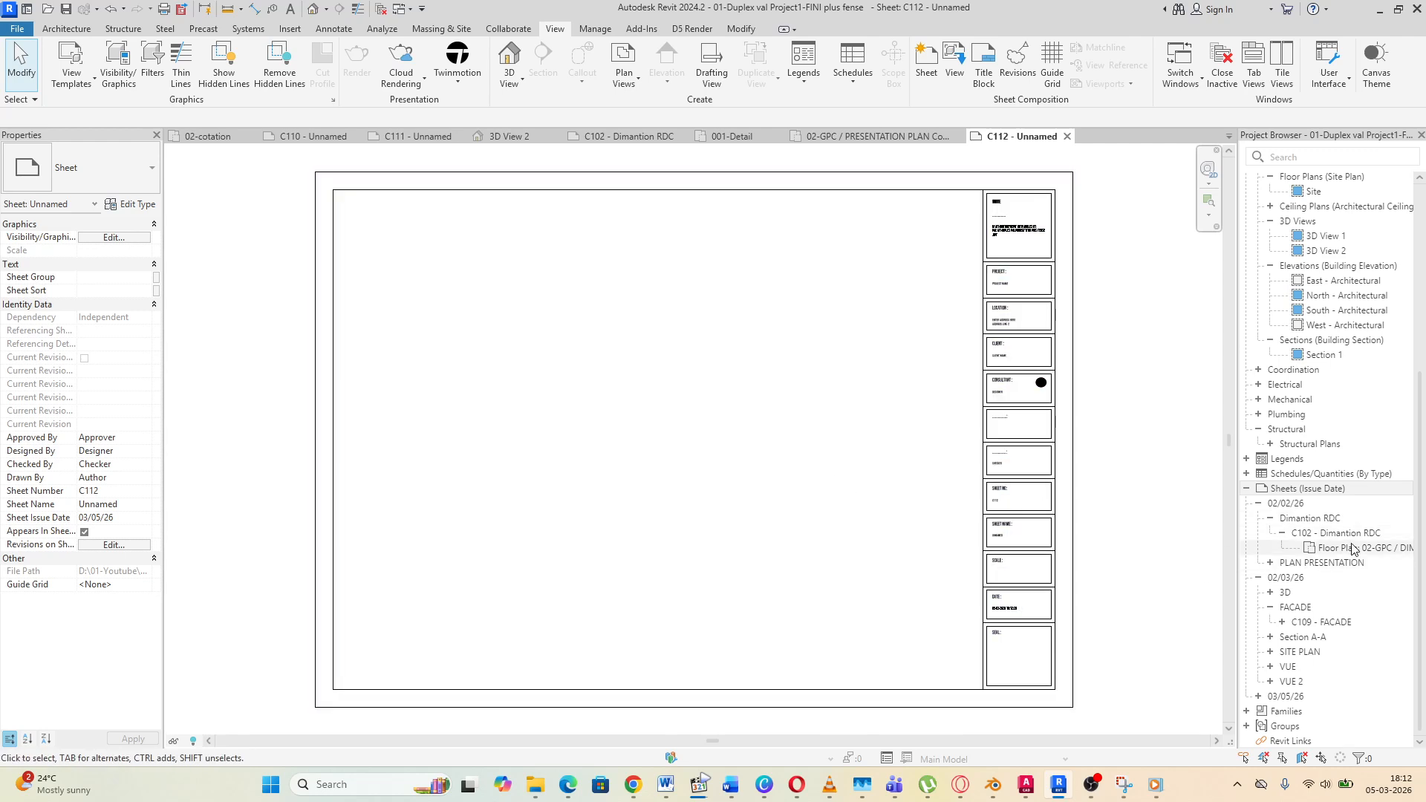
# Place the 001-Detail callout view near the upper-left corner of the new A3 sheet
pyautogui.scroll(1, 943, 502)
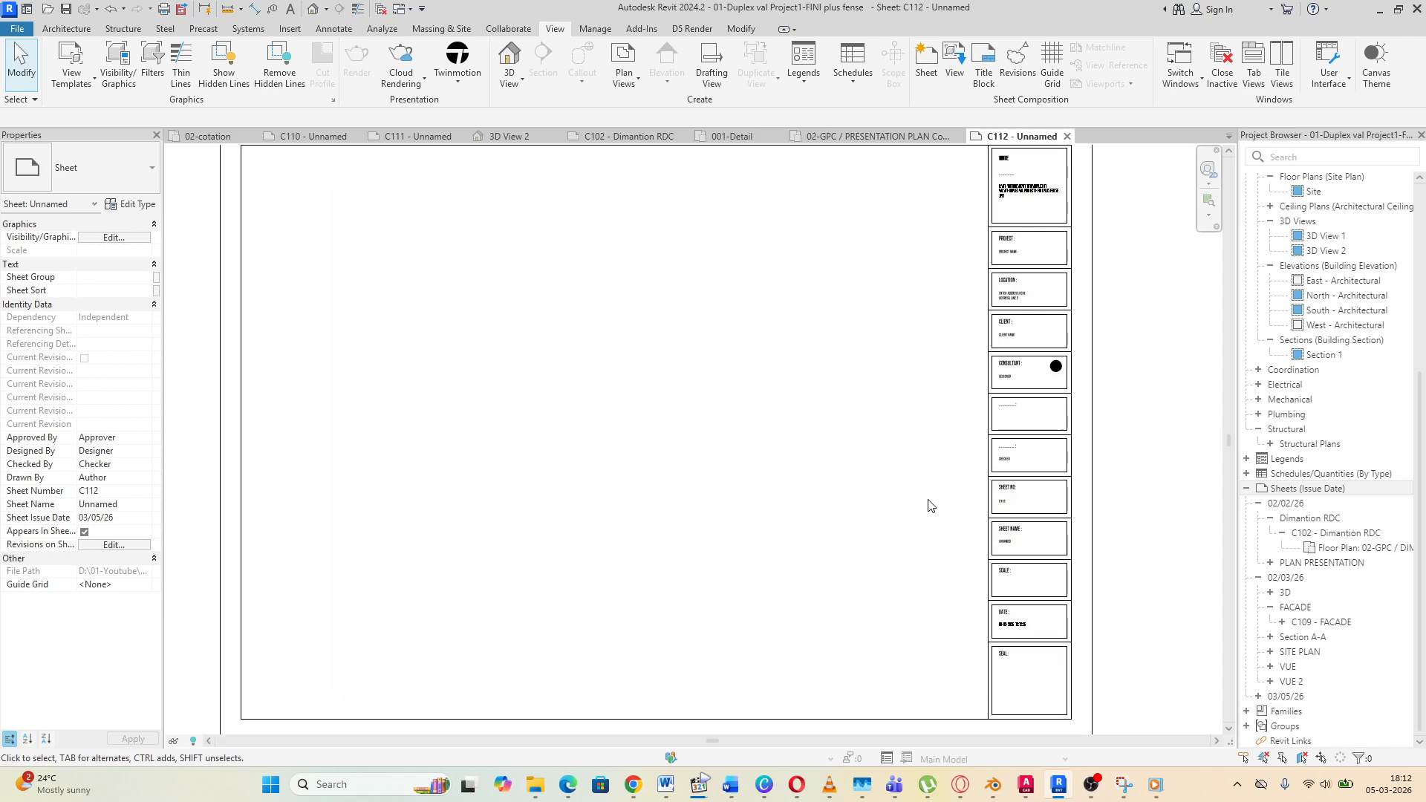
pyautogui.scroll(-3, 891, 534)
pyautogui.scroll(6, 1374, 268)
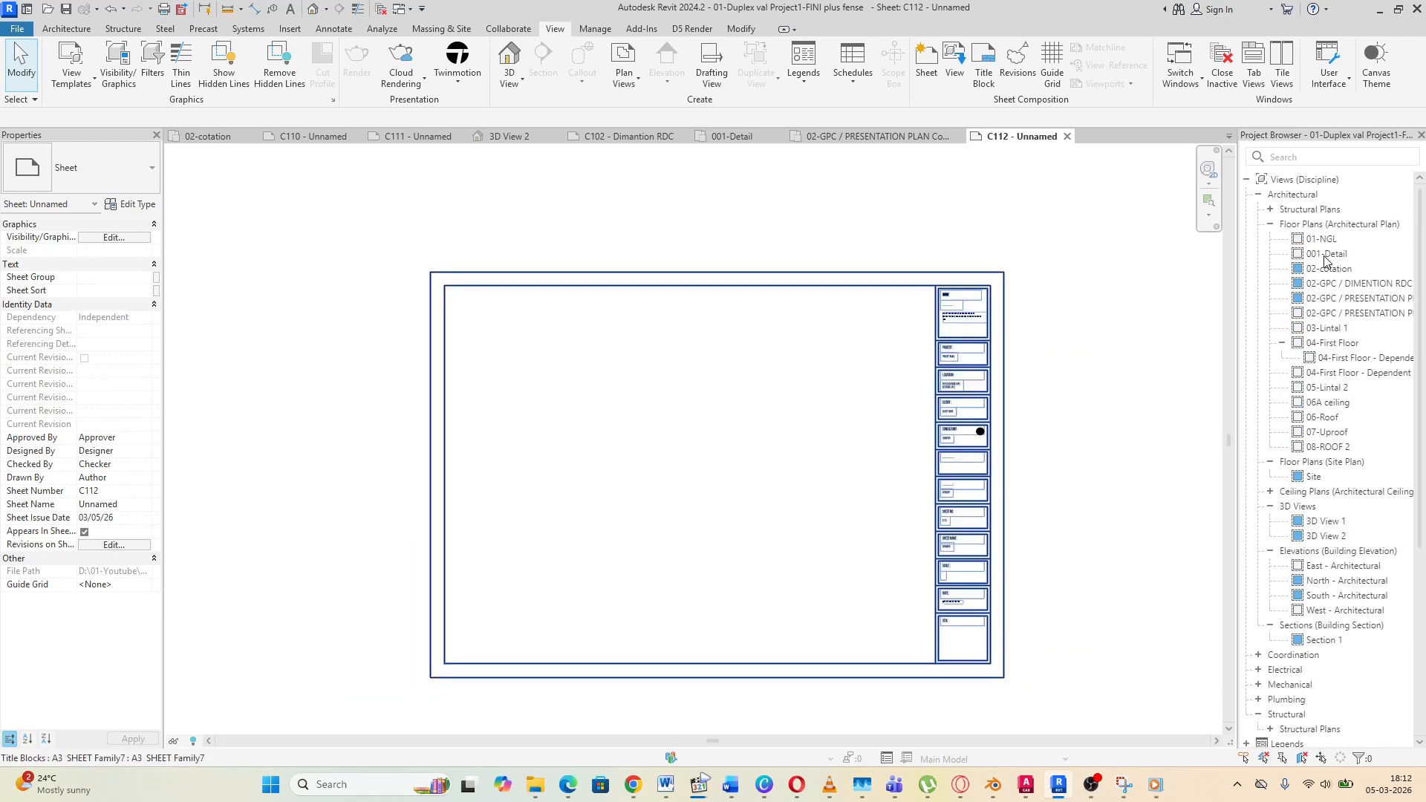
pyautogui.click(1338, 255)
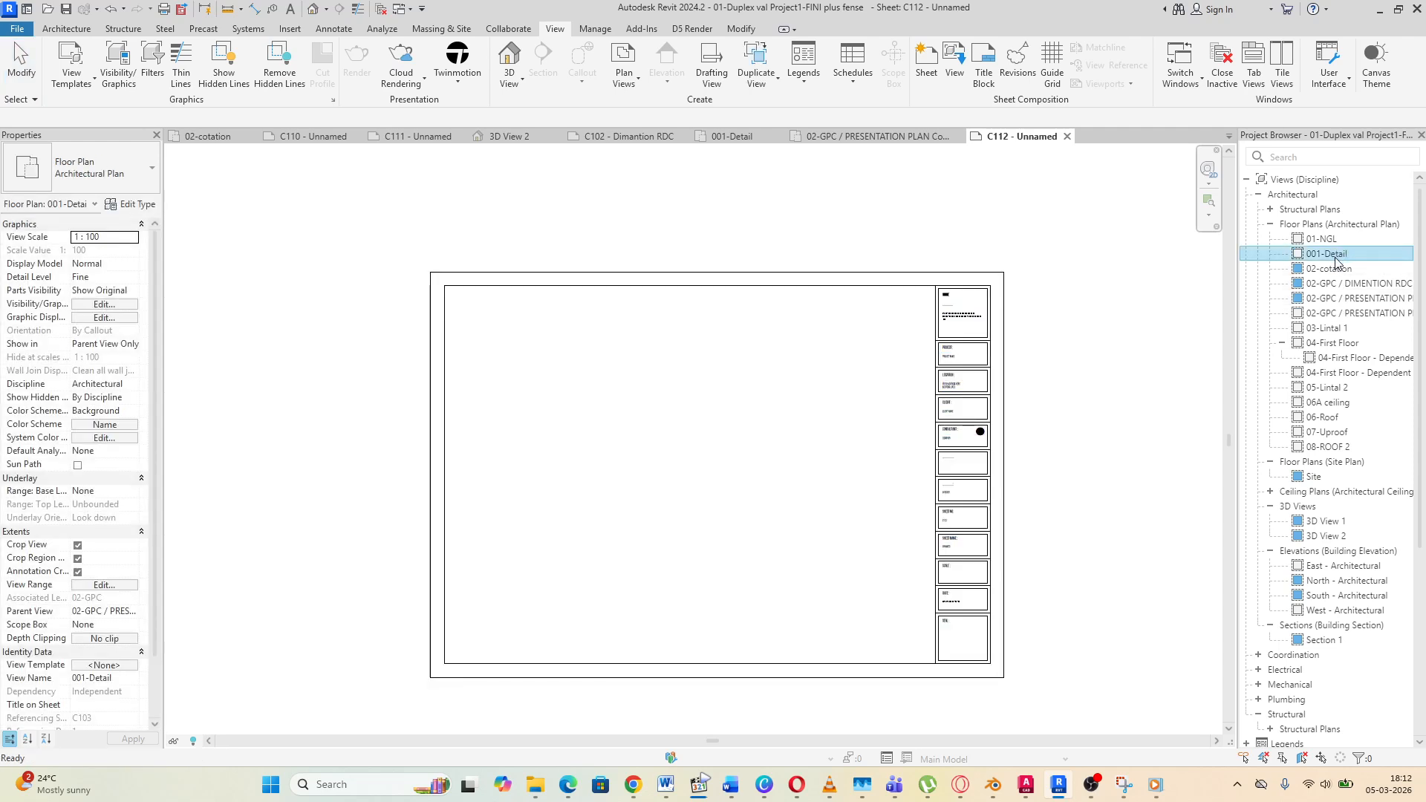
pyautogui.moveTo(1336, 260); pyautogui.dragTo(569, 379)
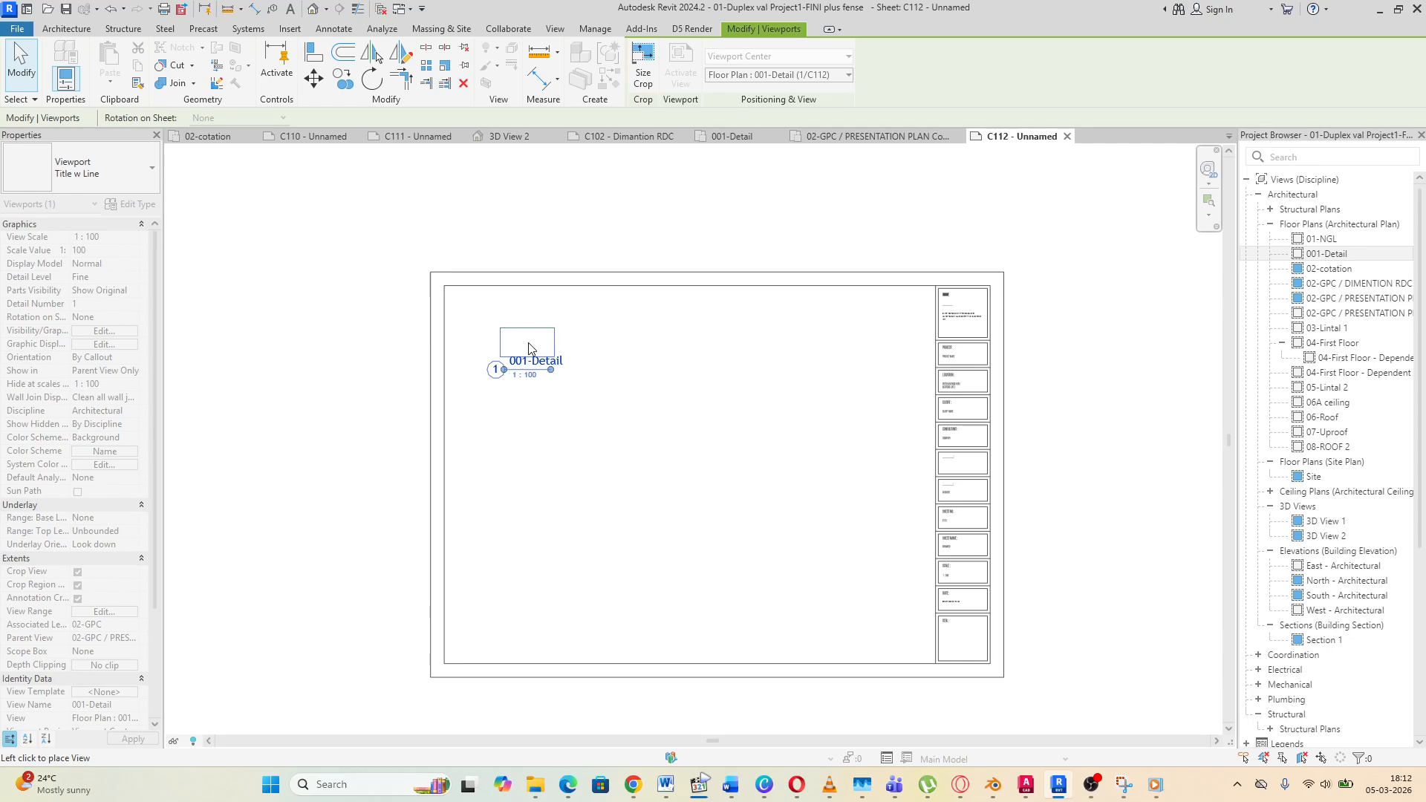
pyautogui.click(529, 348)
pyautogui.click(637, 395)
pyautogui.scroll(4, 537, 343)
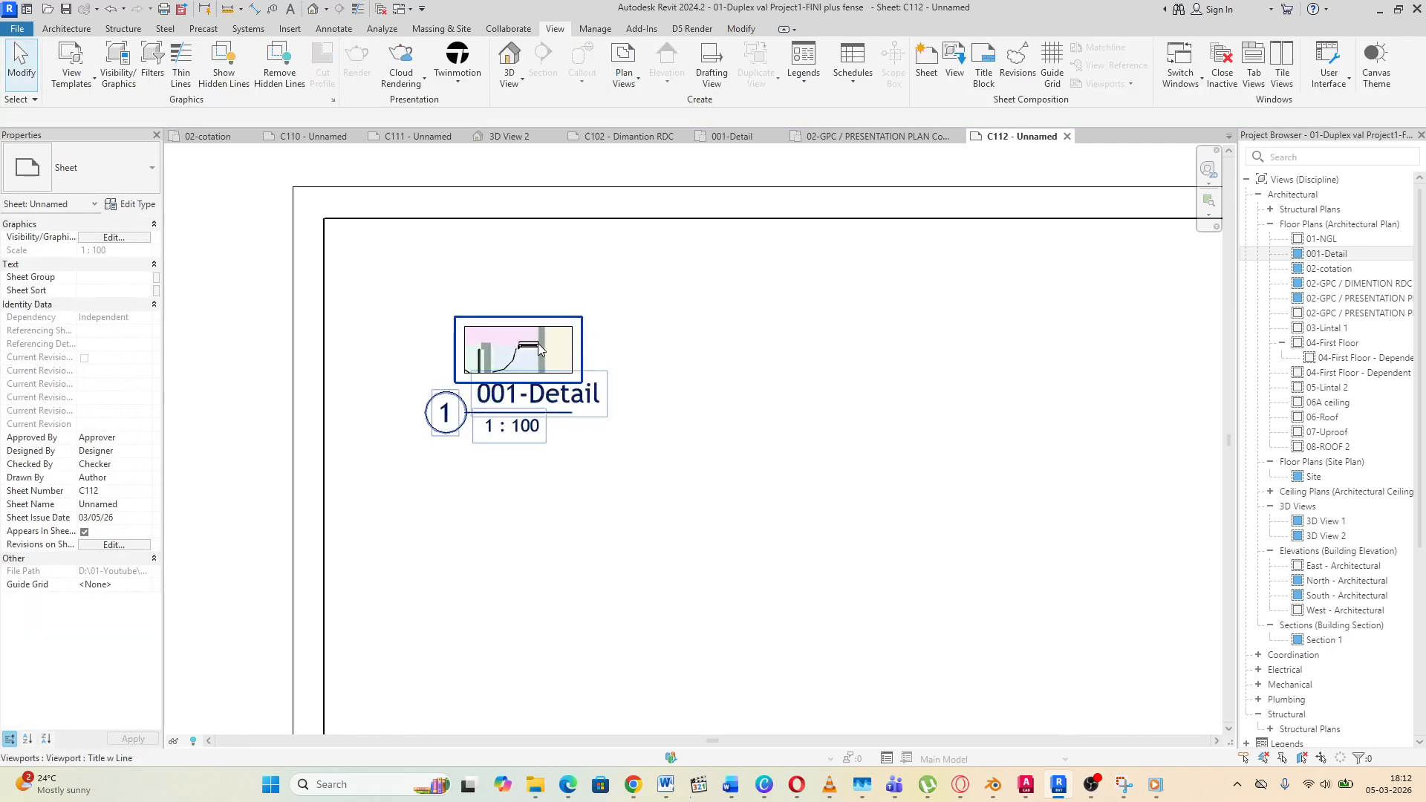
pyautogui.scroll(1, 537, 343)
pyautogui.scroll(-3, 344, 306)
pyautogui.scroll(-3, 681, 350)
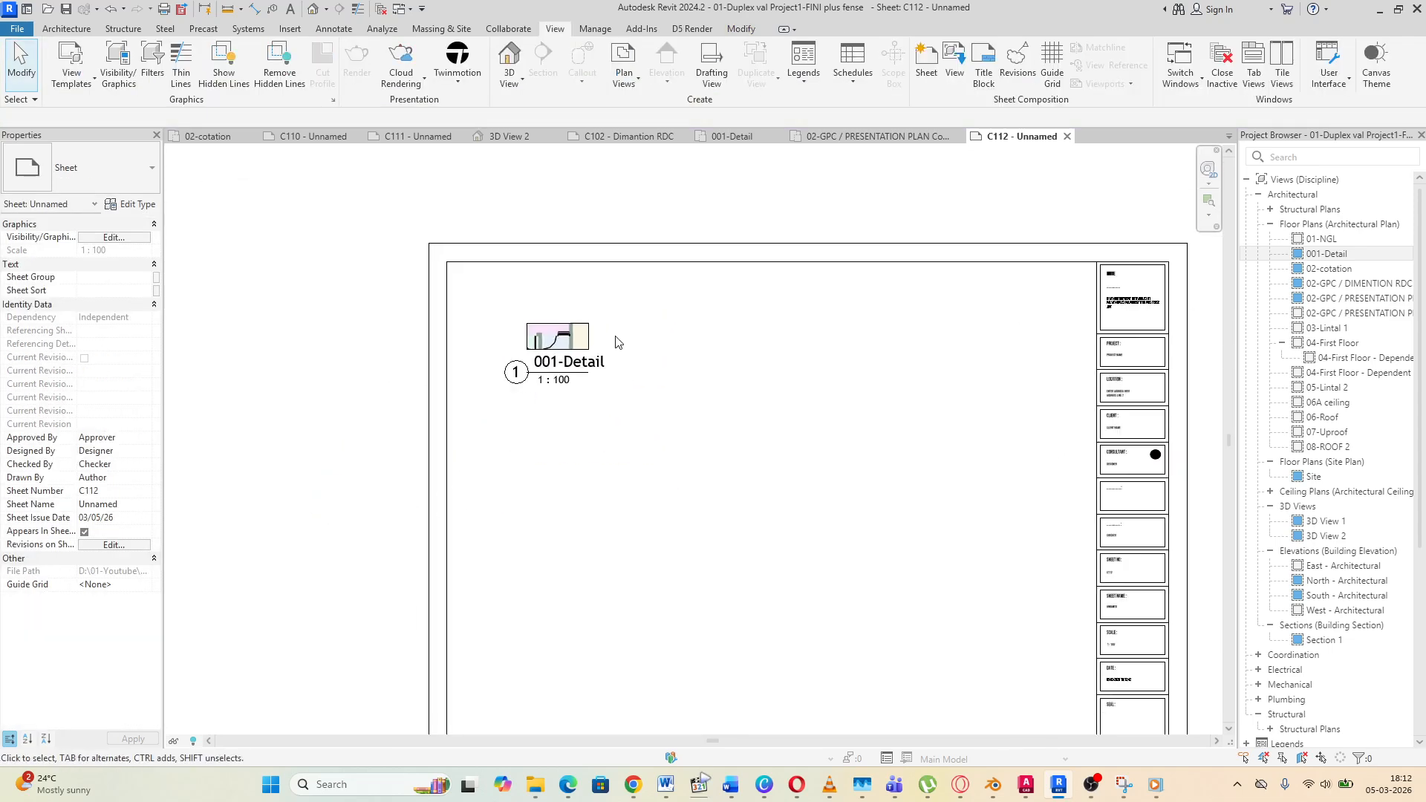
pyautogui.scroll(-2, 616, 341)
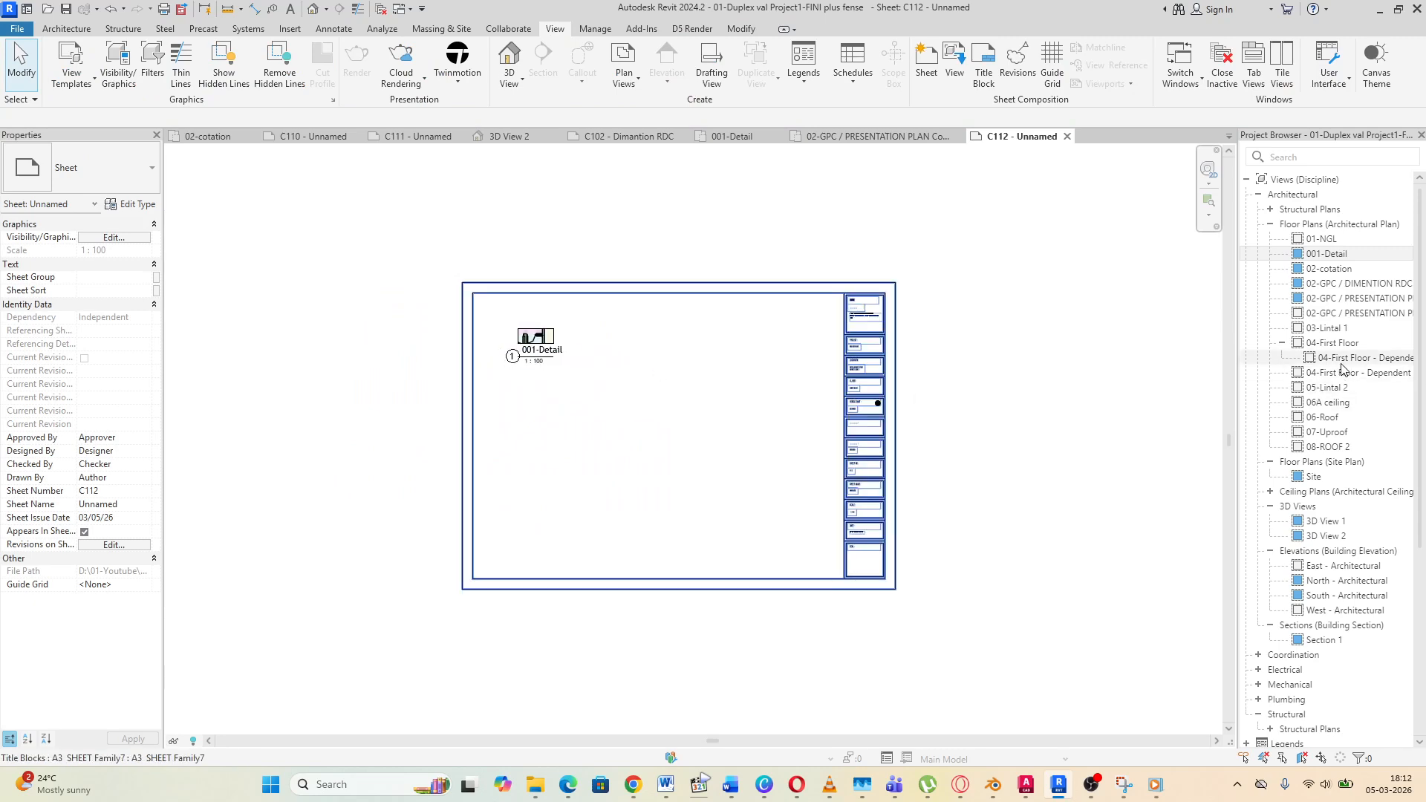
# Try to place 3D View 1 on the sheet beside the 001-Detail view
pyautogui.scroll(-2, 1334, 359)
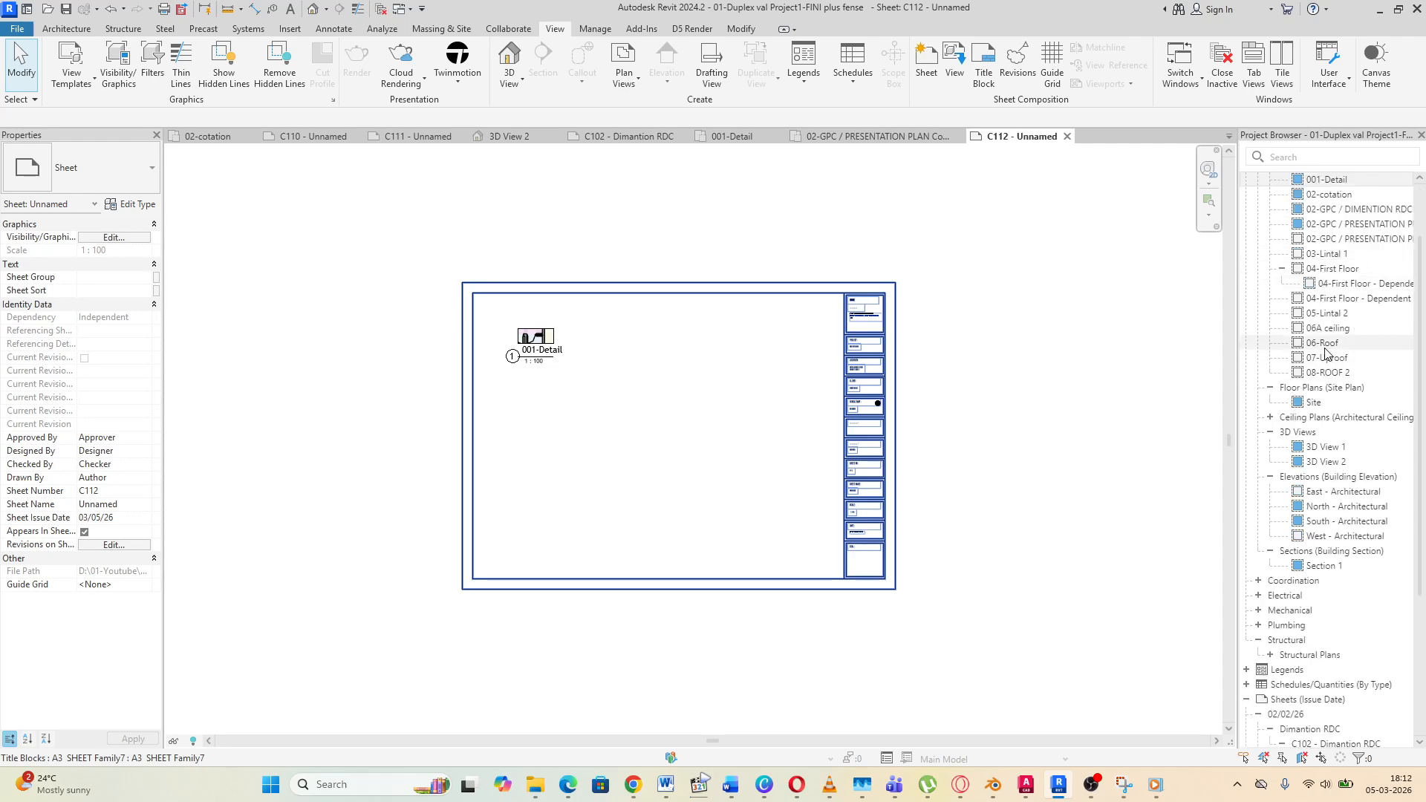
pyautogui.click(1326, 347)
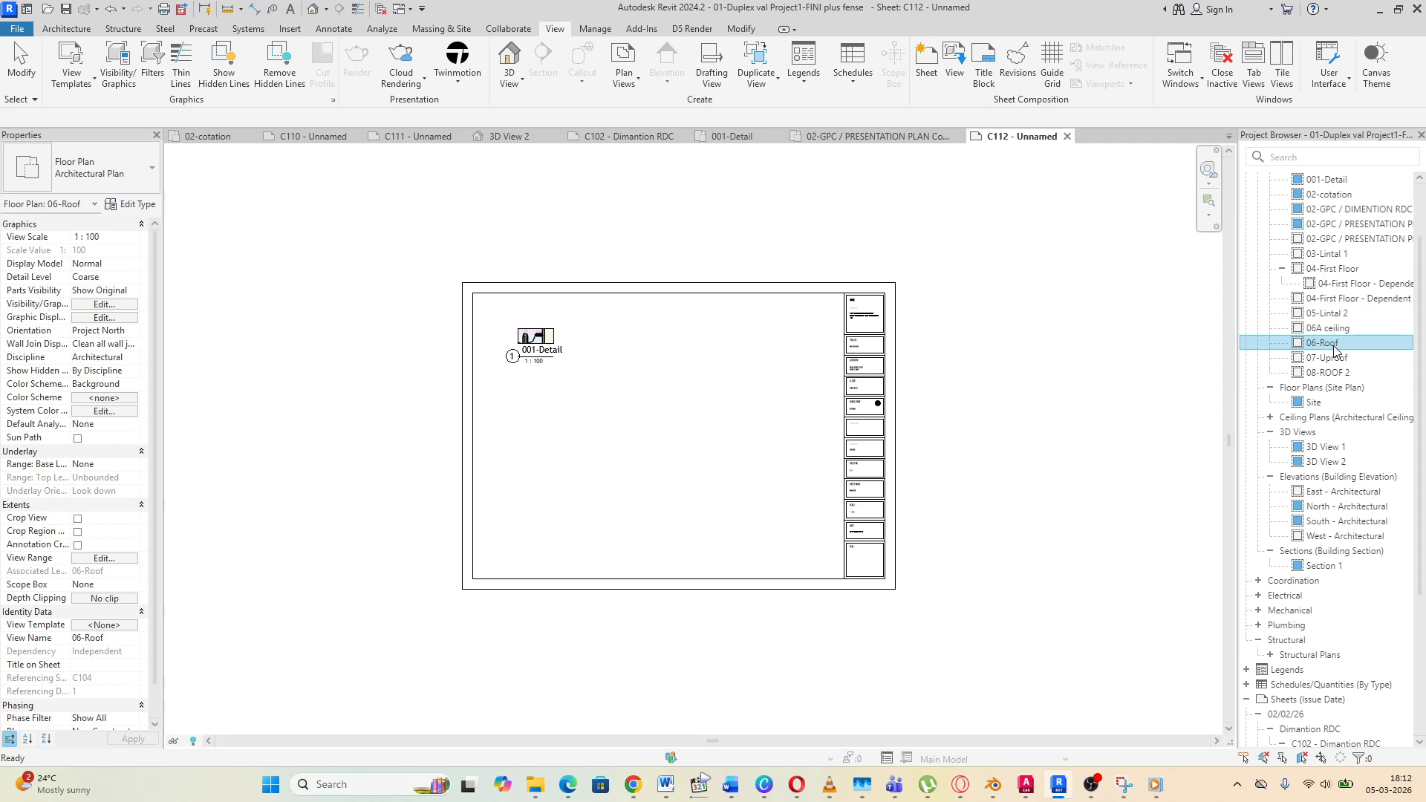
pyautogui.click(1329, 358)
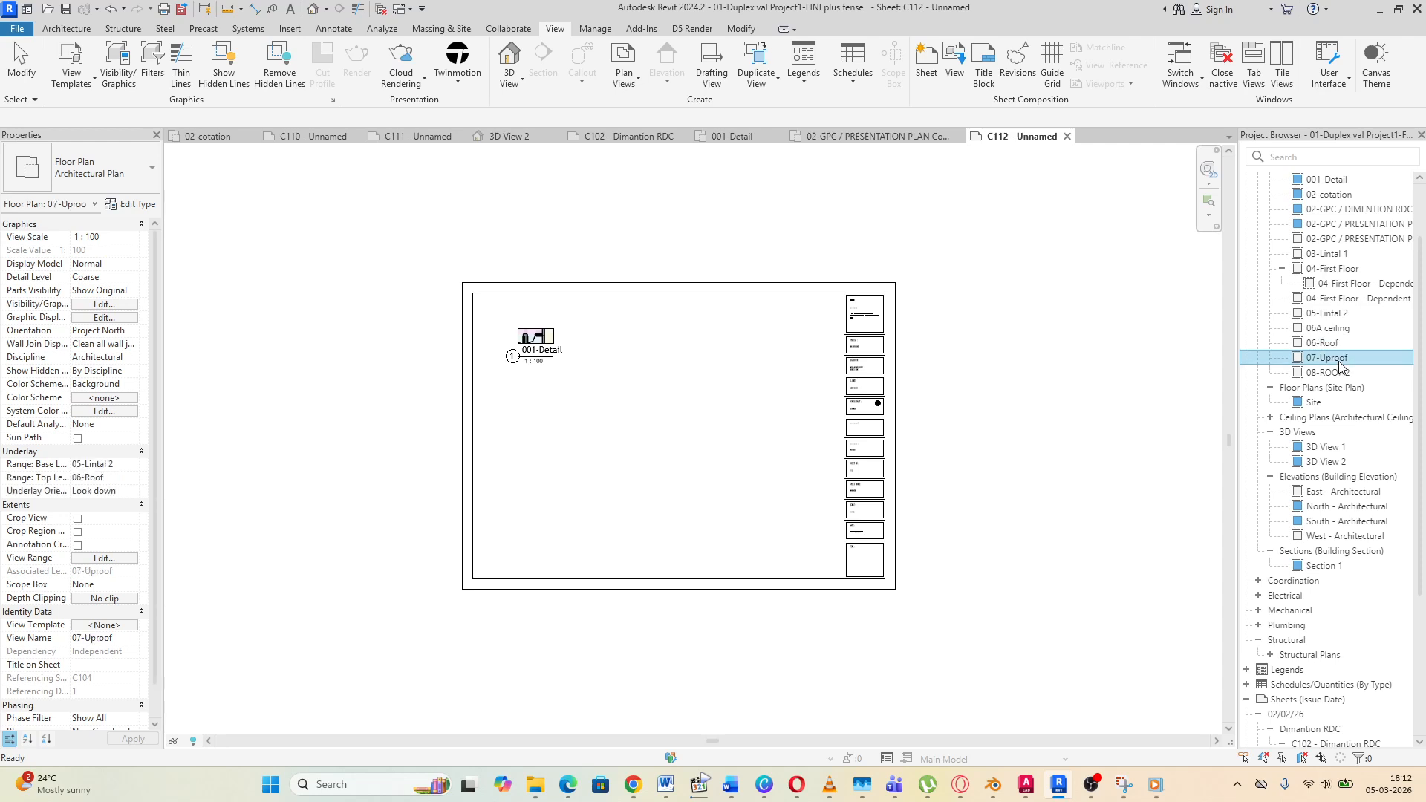
pyautogui.click(1328, 405)
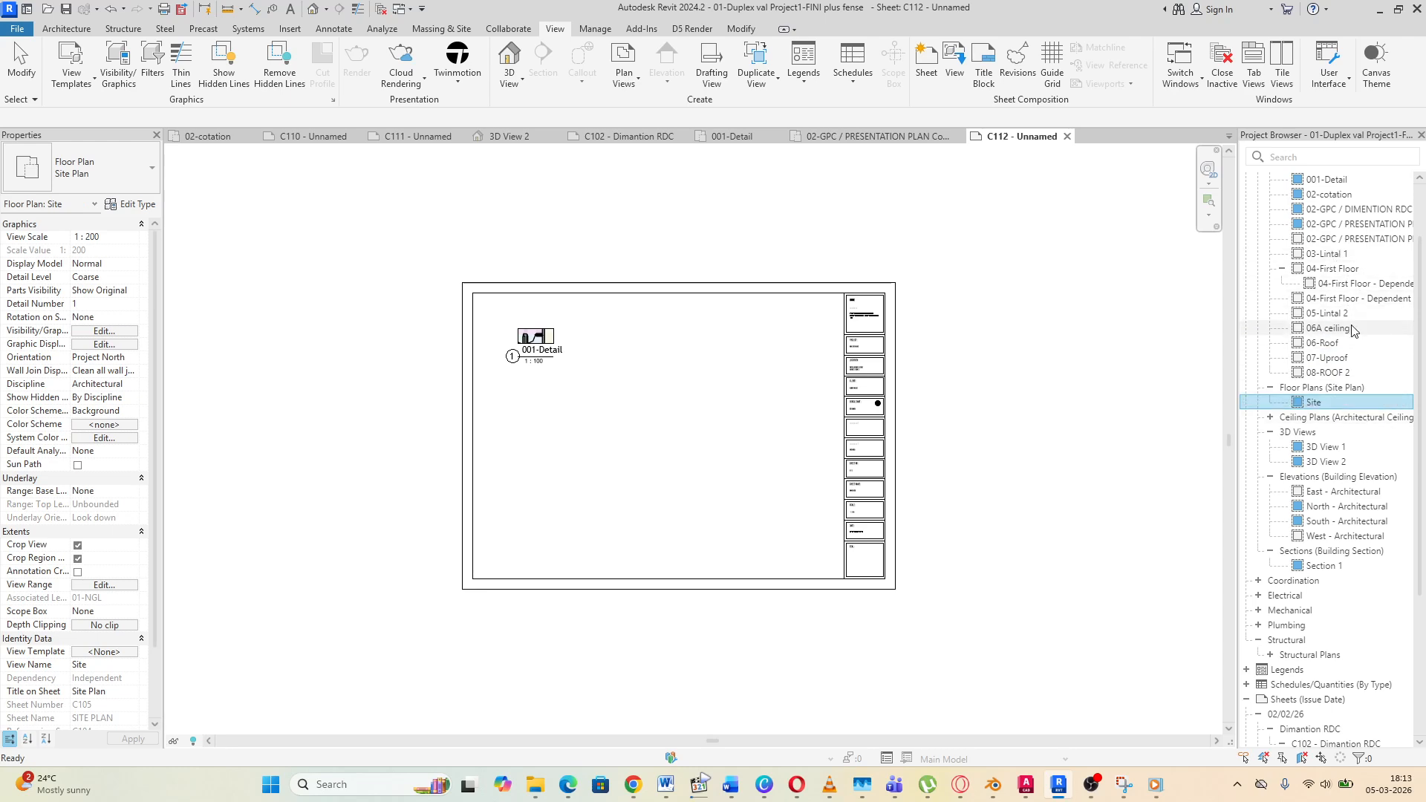
pyautogui.scroll(-2, 1329, 334)
pyautogui.click(1328, 374)
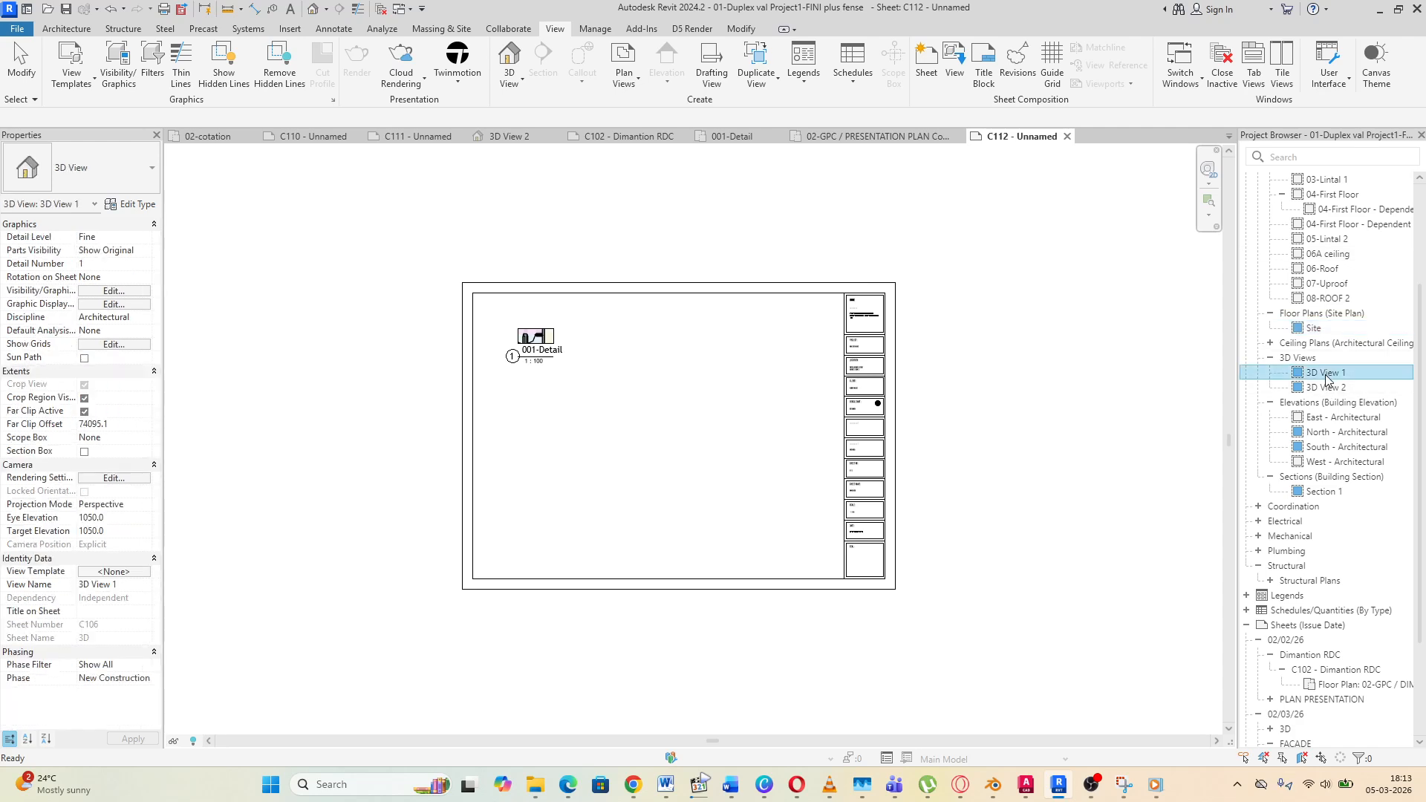
pyautogui.moveTo(1328, 378); pyautogui.dragTo(699, 464)
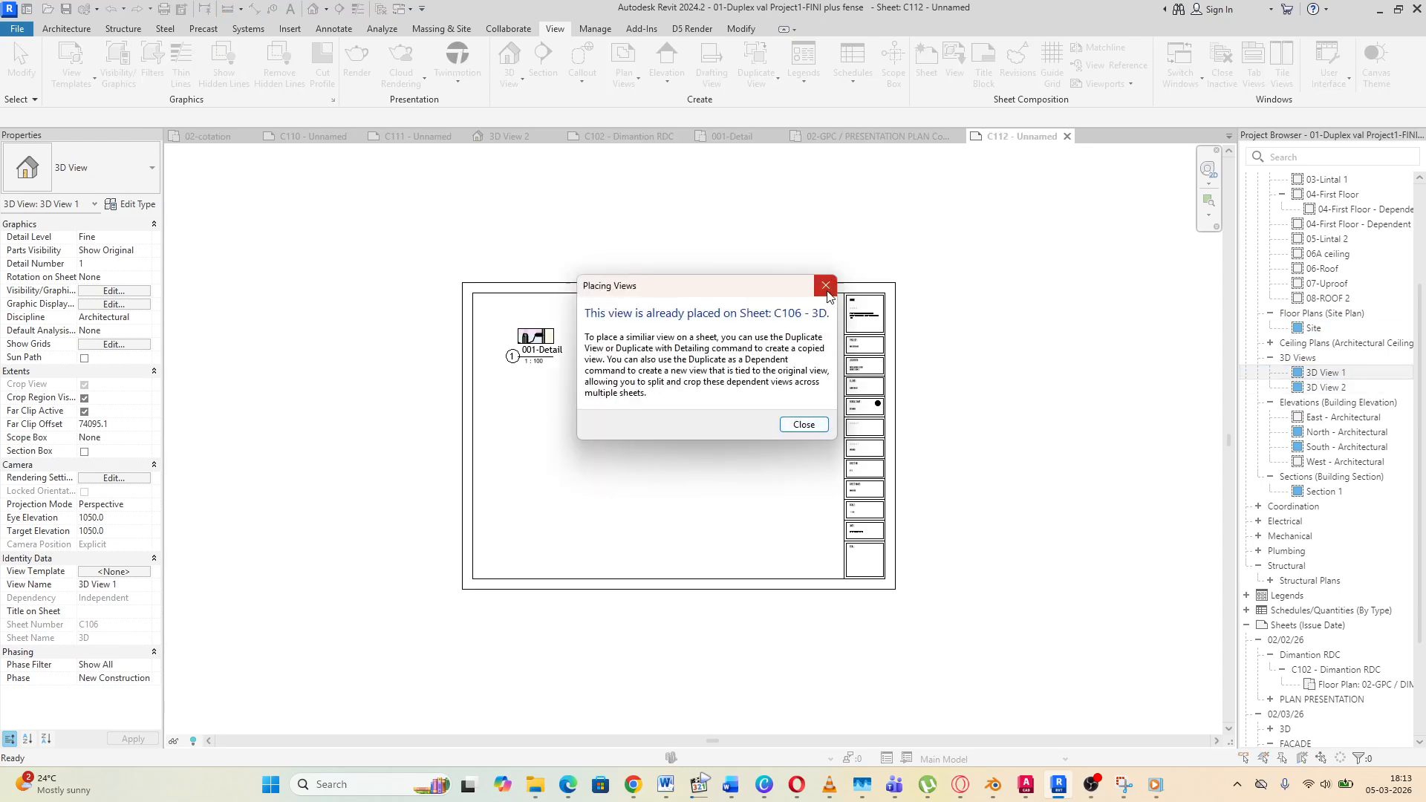
pyautogui.click(828, 287)
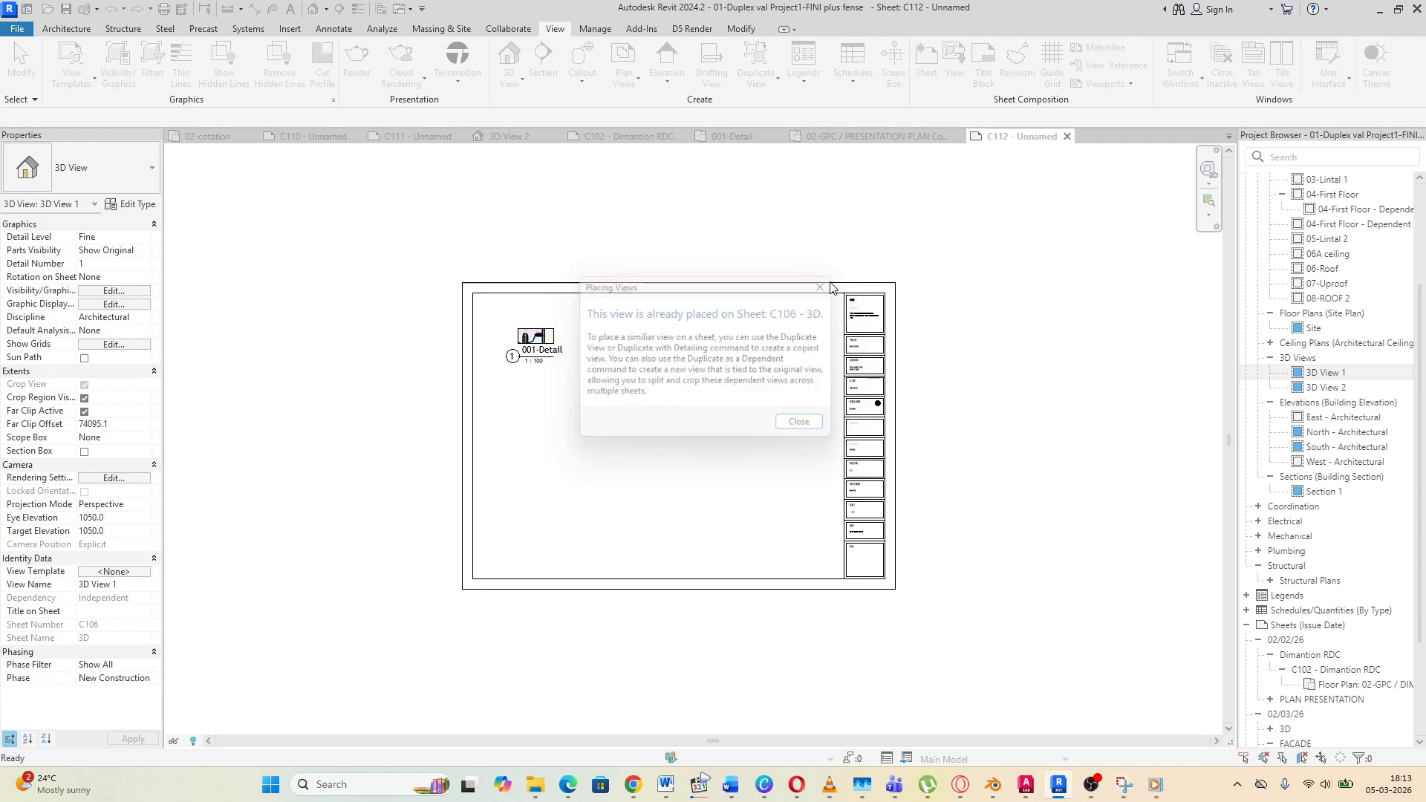
pyautogui.click(1333, 388)
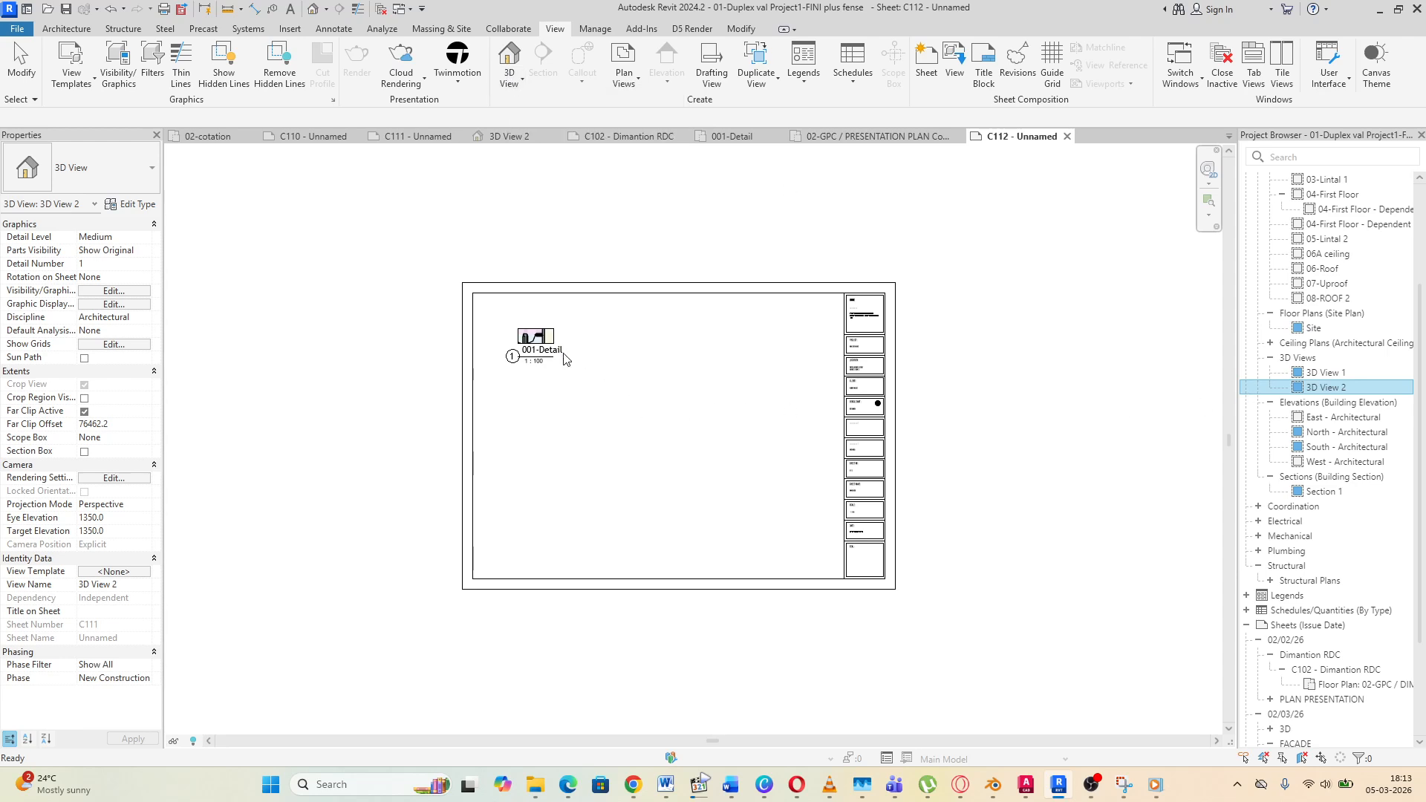
pyautogui.click(522, 82)
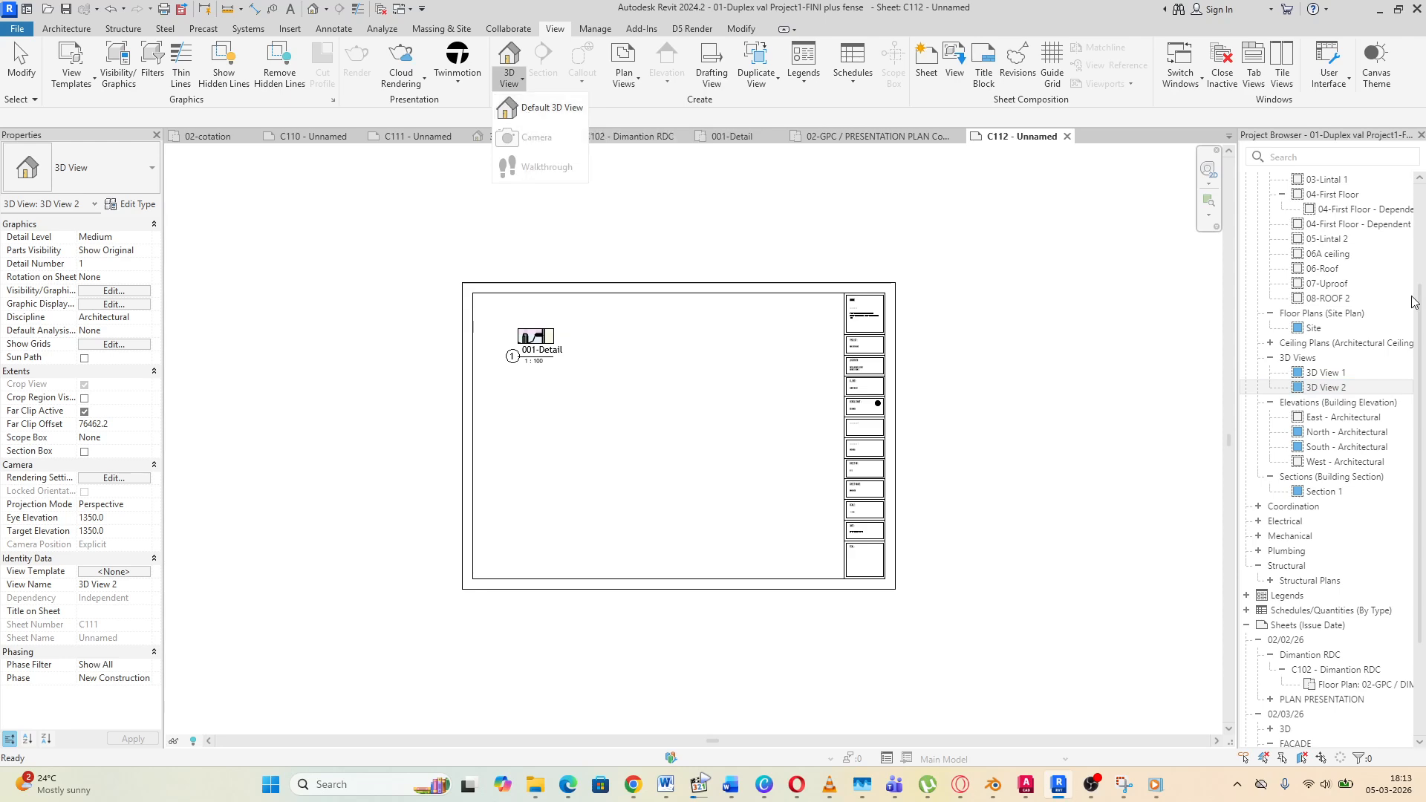
pyautogui.click(1105, 336)
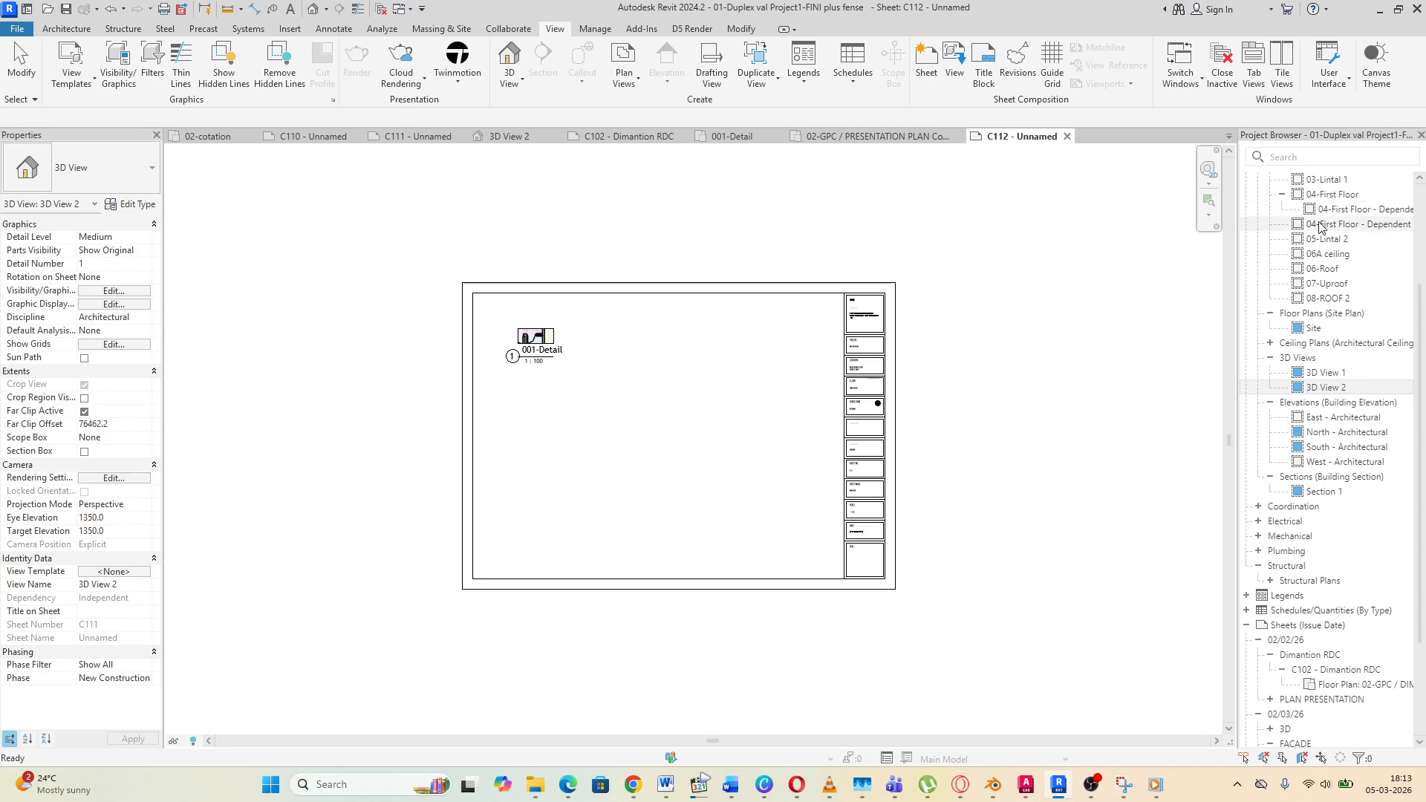
# Create a perspective camera view from the 04-First Floor plan, with the eye at the plot's lower-right corner and the target beyond the house's centre
pyautogui.doubleClick(1337, 196)
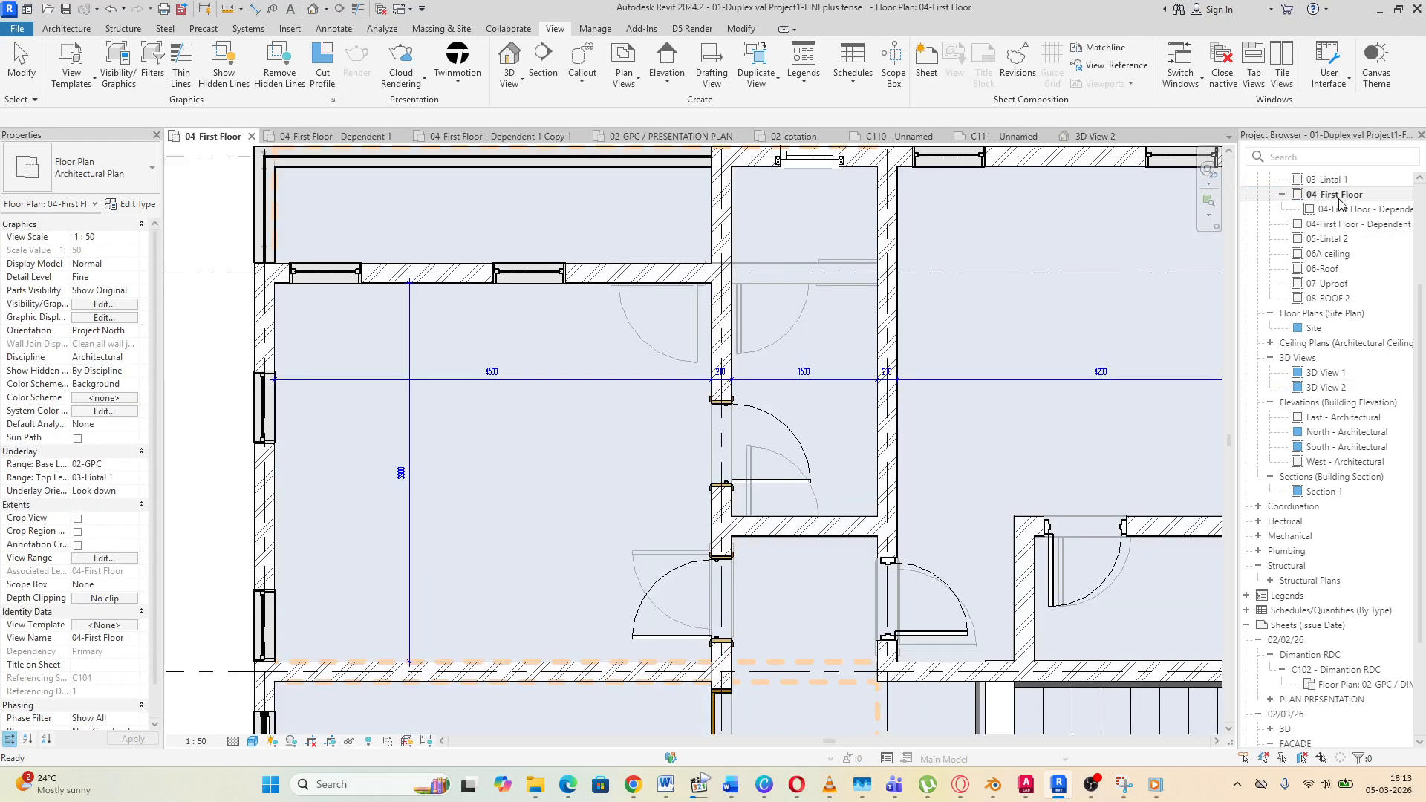
pyautogui.scroll(-5, 539, 376)
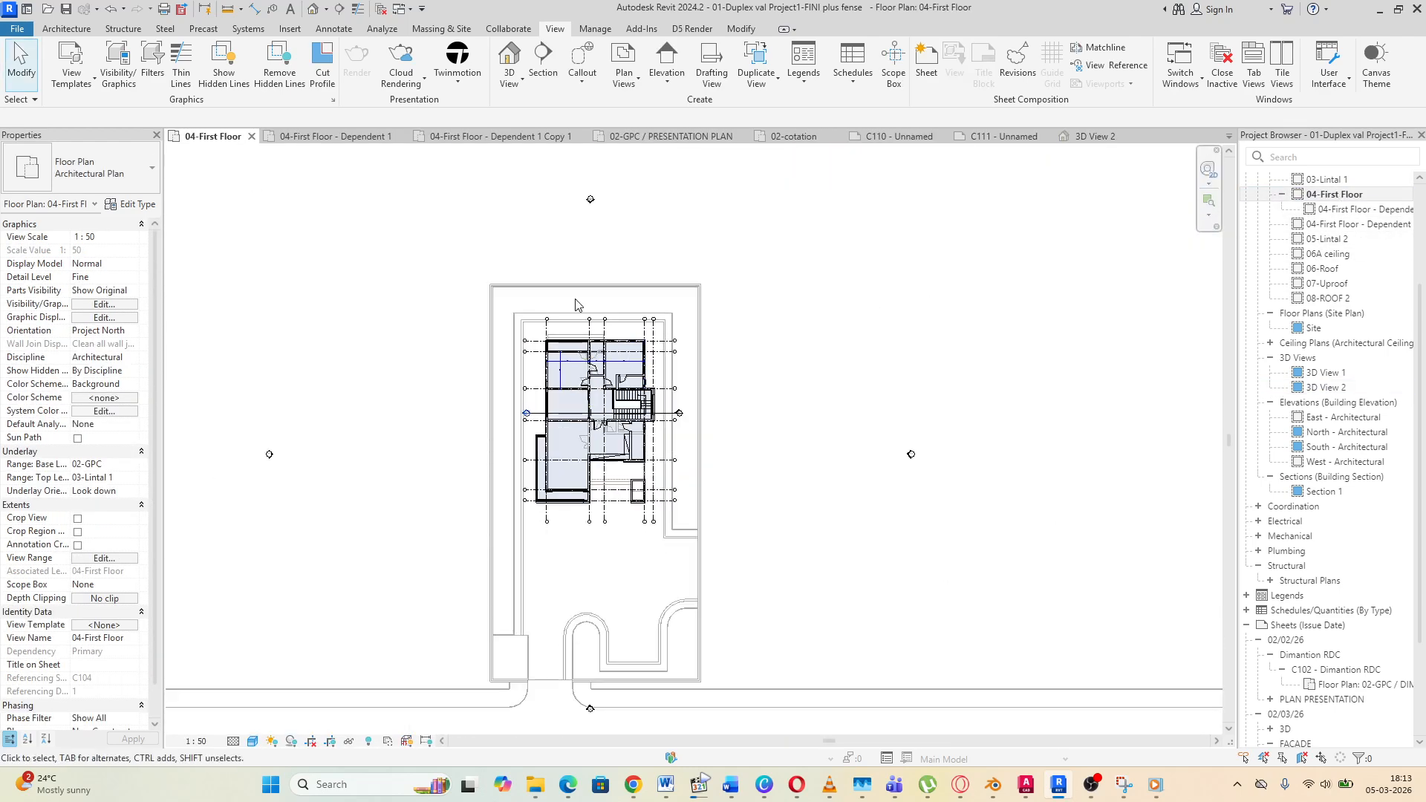
pyautogui.click(523, 85)
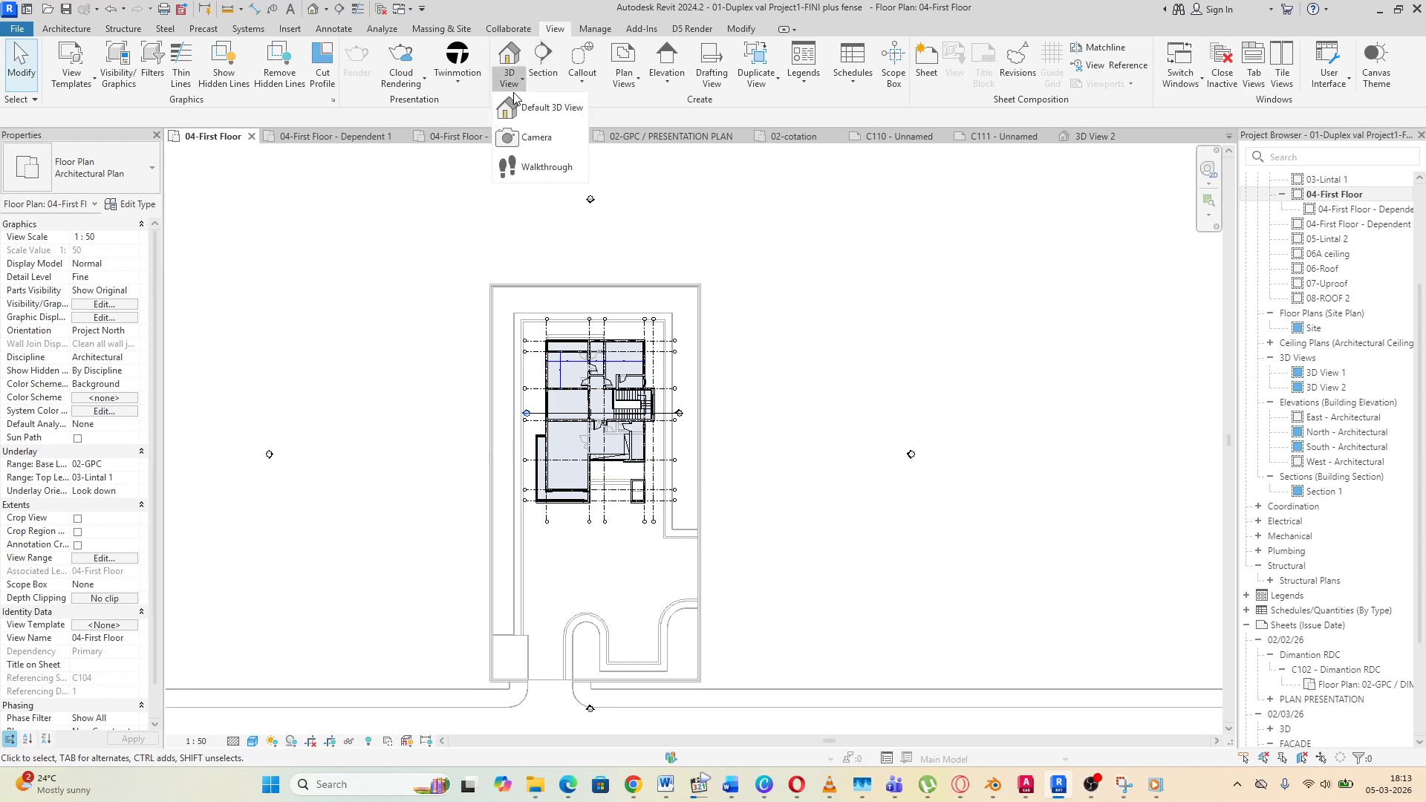
pyautogui.click(514, 149)
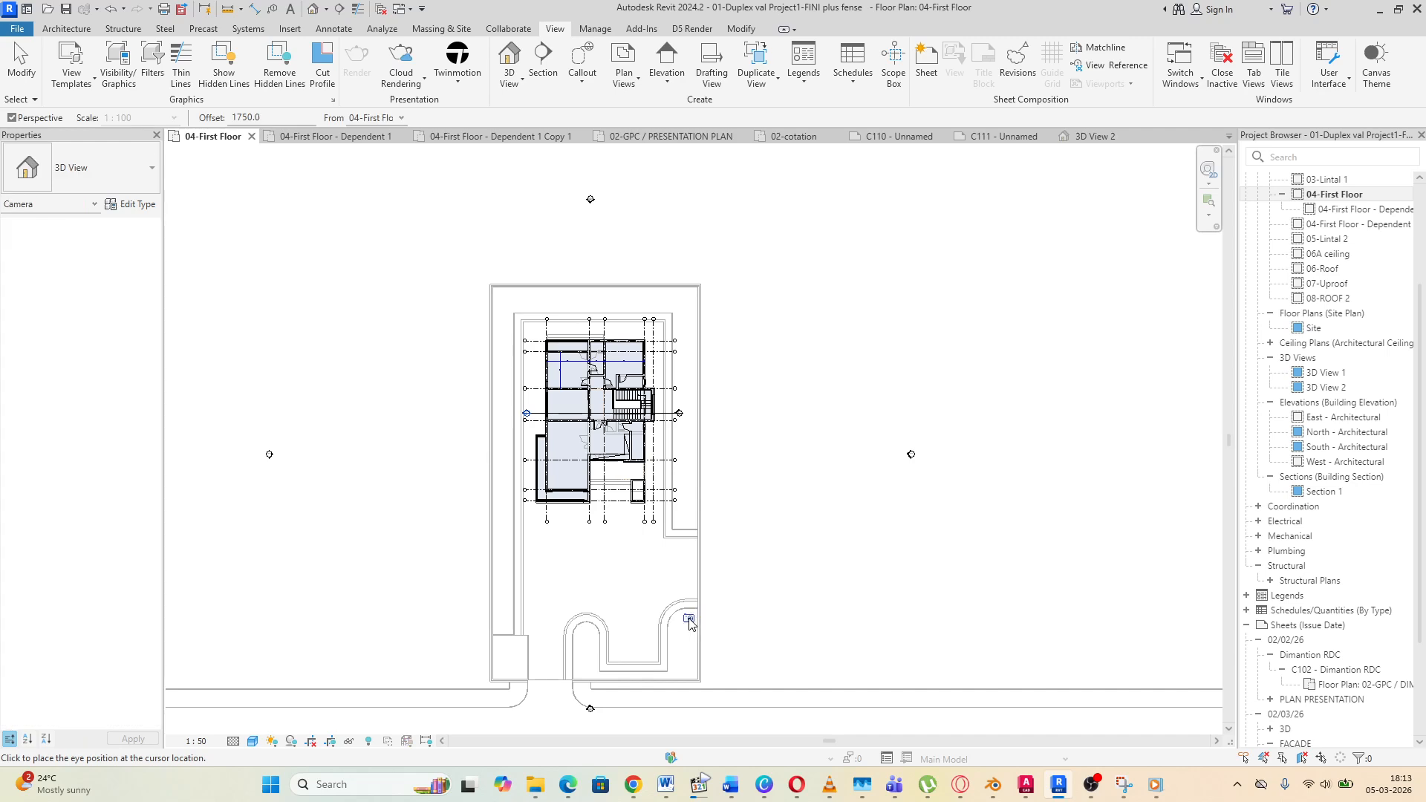
pyautogui.click(693, 677)
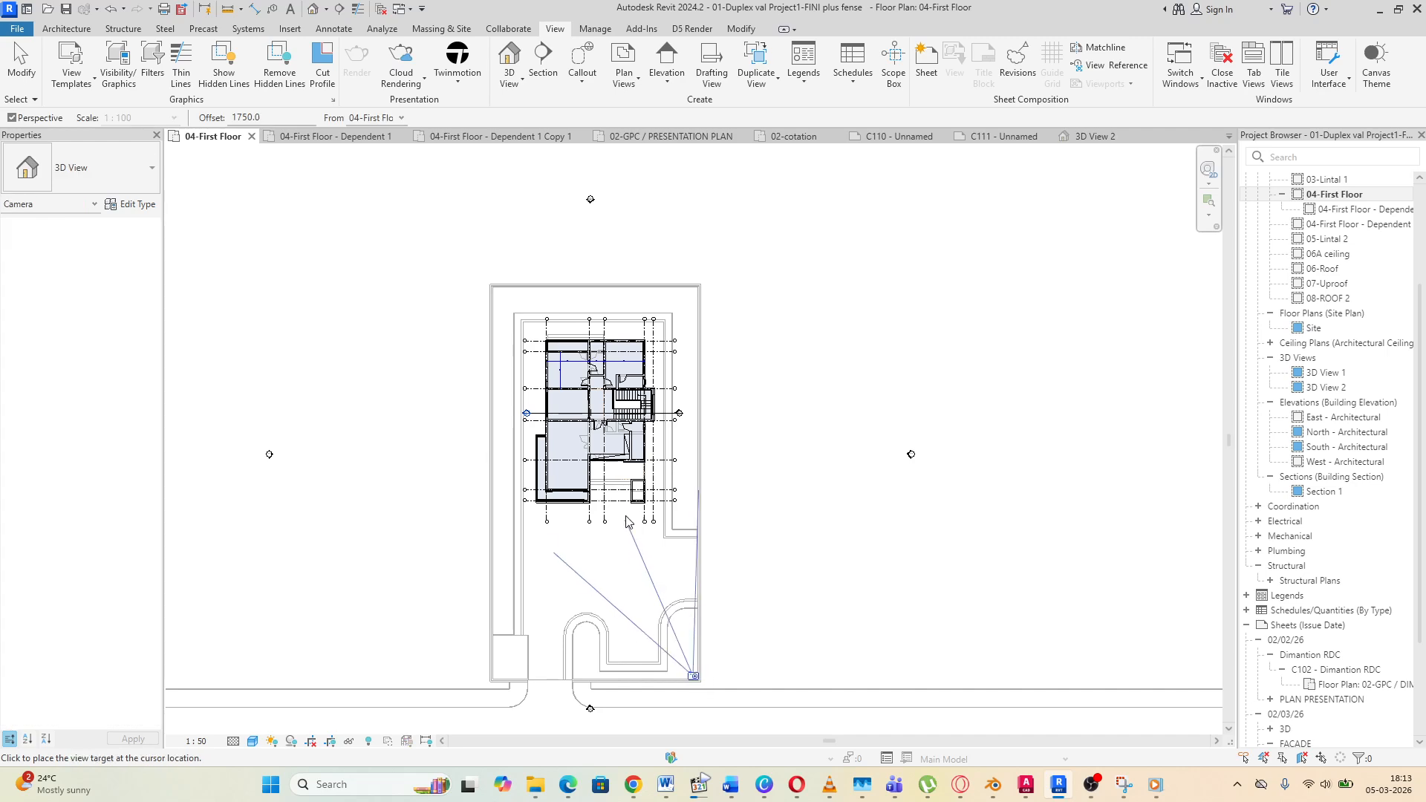
pyautogui.click(577, 353)
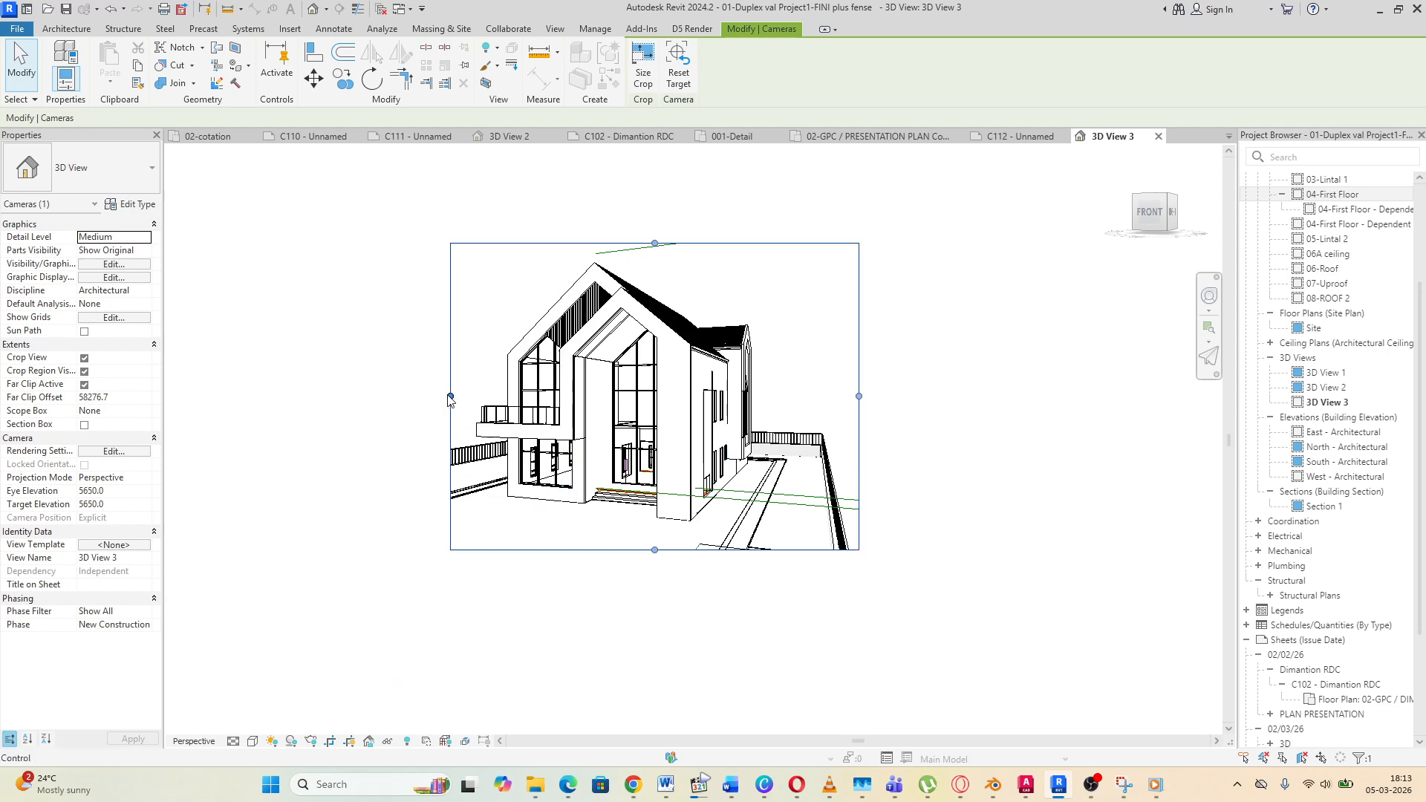
# Adjust the camera view's crop region by extending its left and top edges outward and pulling its right edge inward
pyautogui.moveTo(450, 397); pyautogui.dragTo(424, 397)
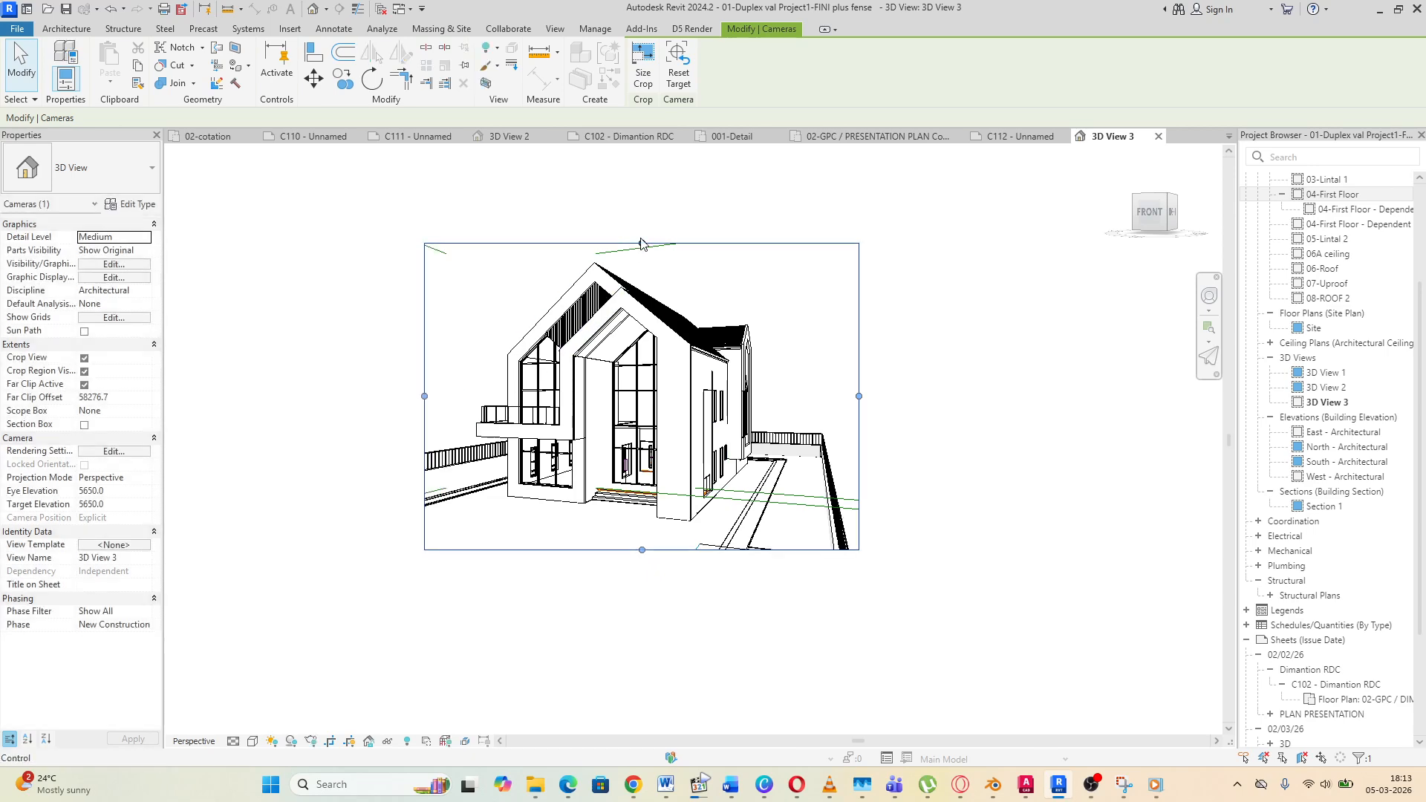
pyautogui.moveTo(641, 243); pyautogui.dragTo(642, 227)
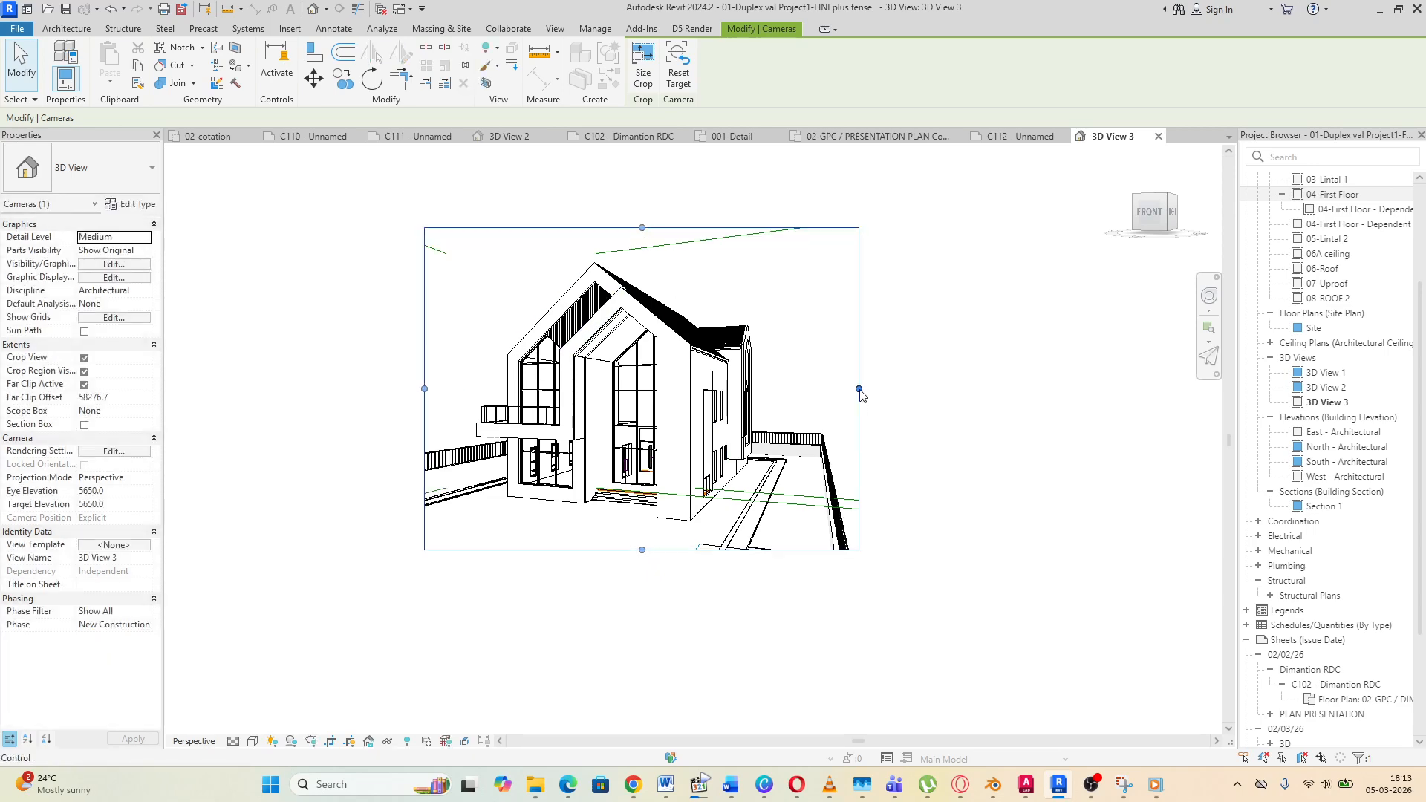
pyautogui.moveTo(859, 388); pyautogui.dragTo(829, 388)
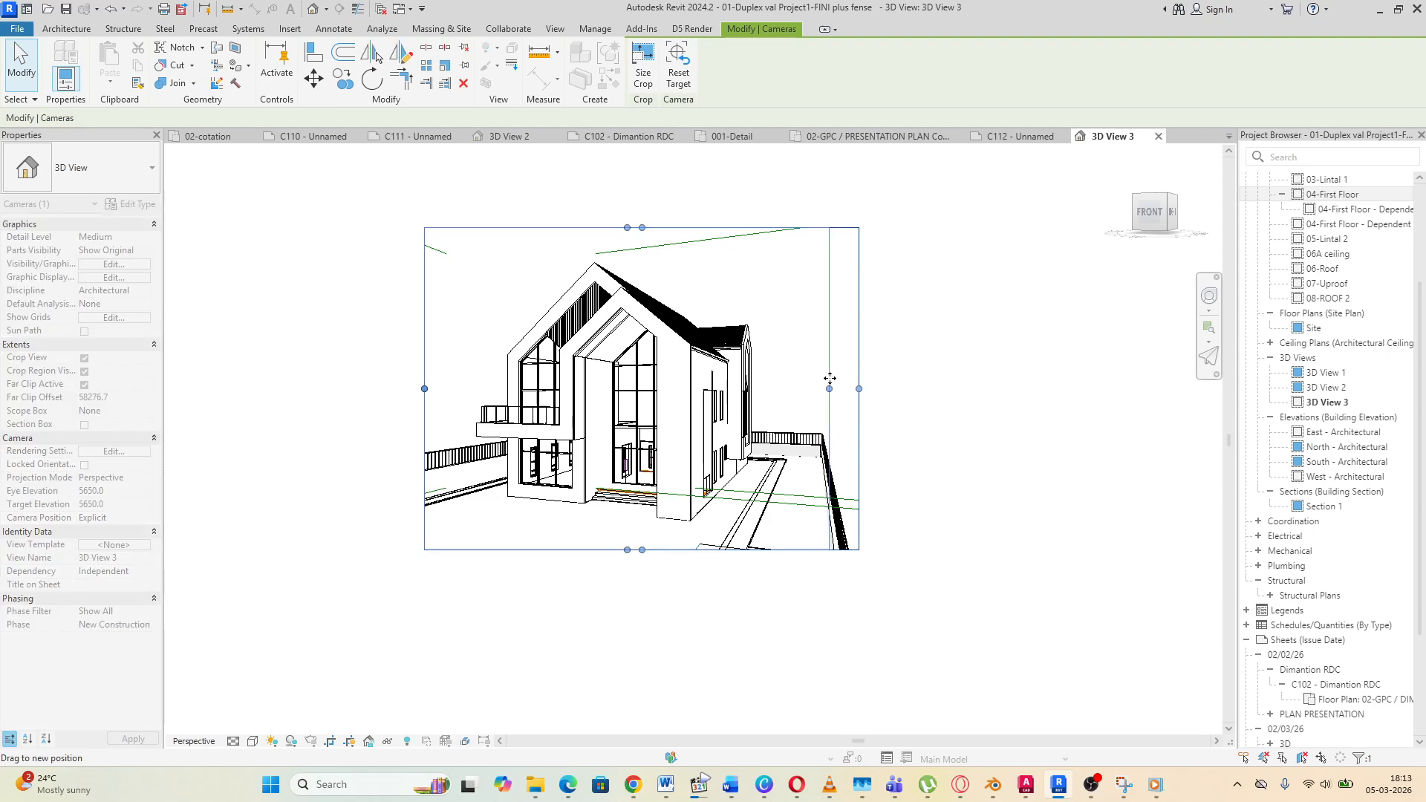
# Hide the scope box category in the camera view using the Grids and Levels scope box
pyautogui.click(650, 247)
pyautogui.rightClick(649, 250)
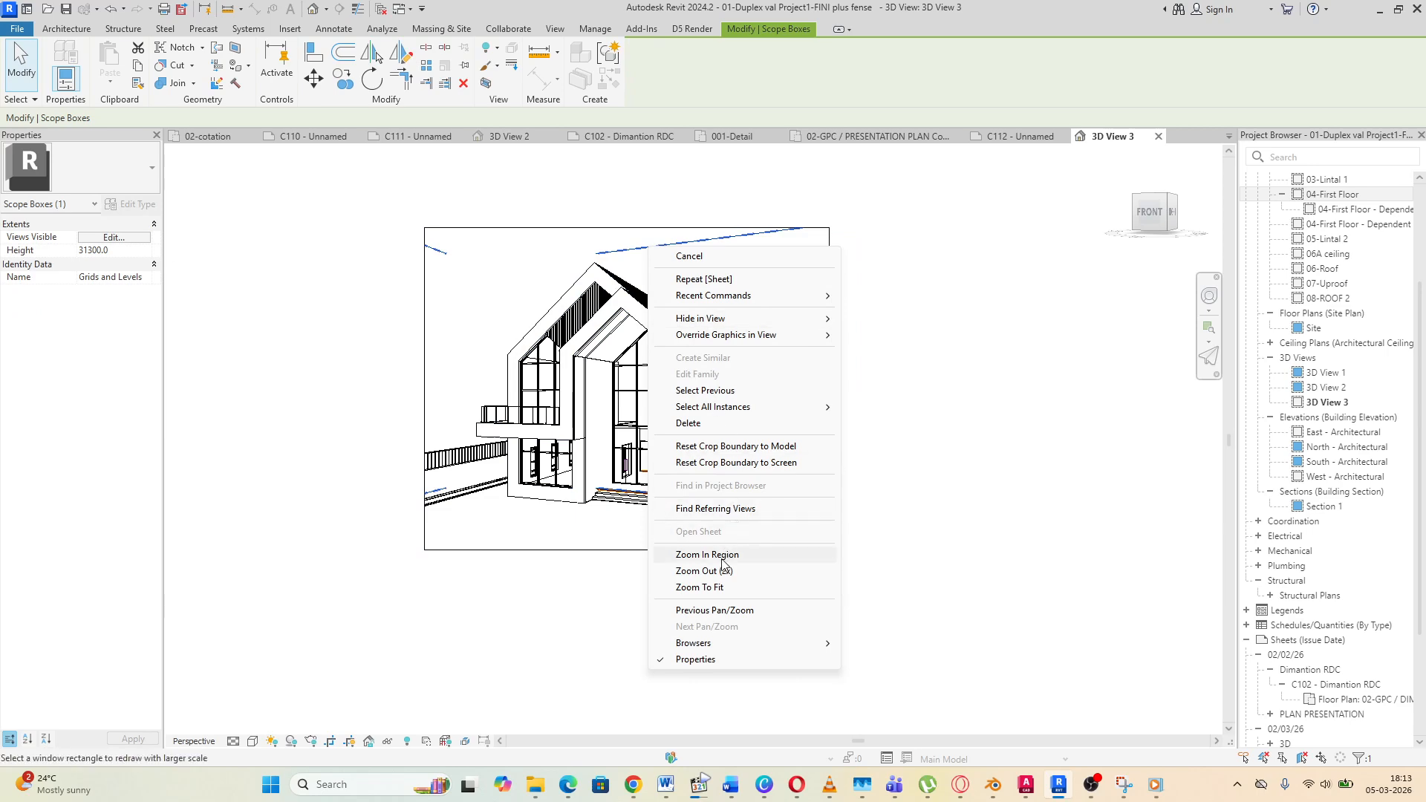
pyautogui.moveTo(773, 319)
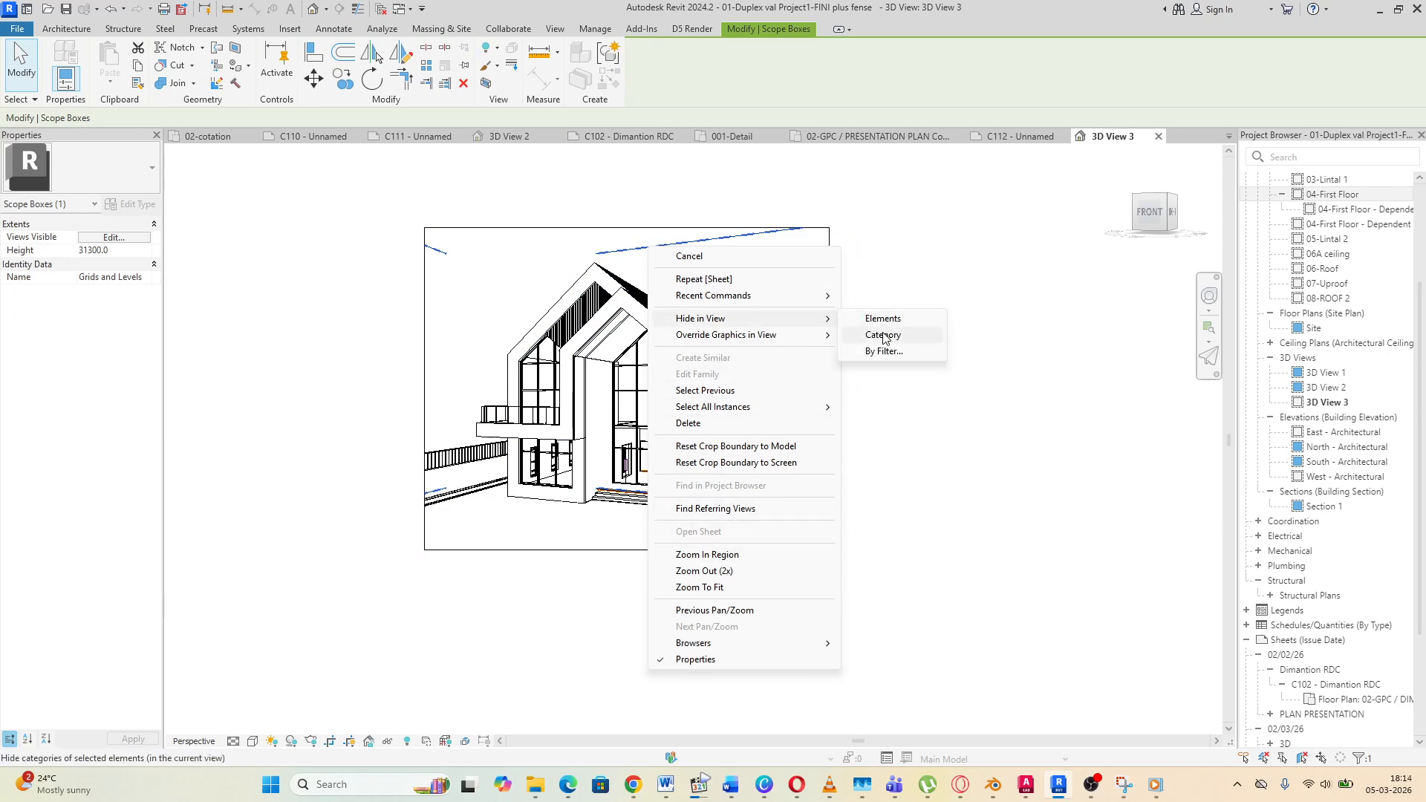
pyautogui.click(883, 335)
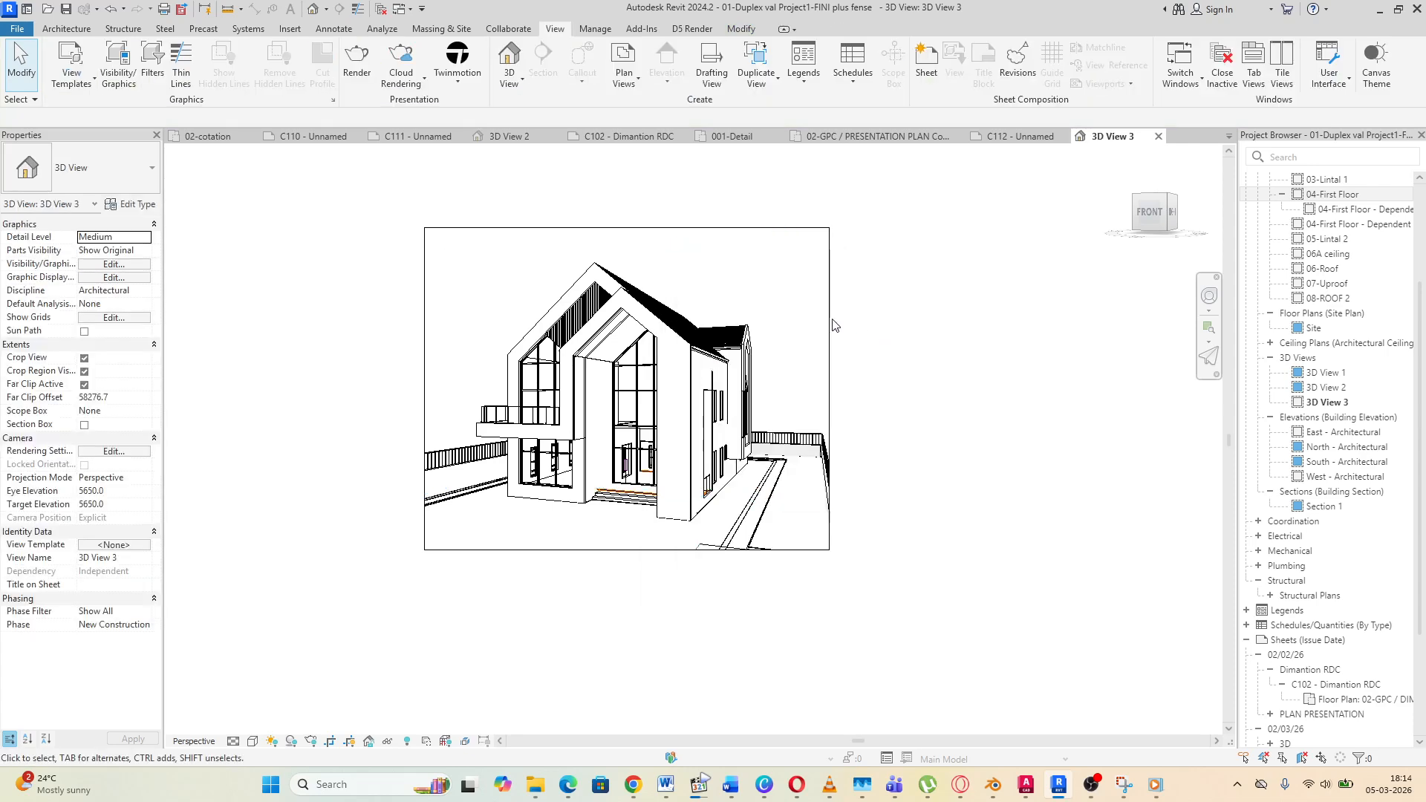
# Try the Shaded visual style on the camera view and switch it to Realistic
pyautogui.scroll(1, 664, 314)
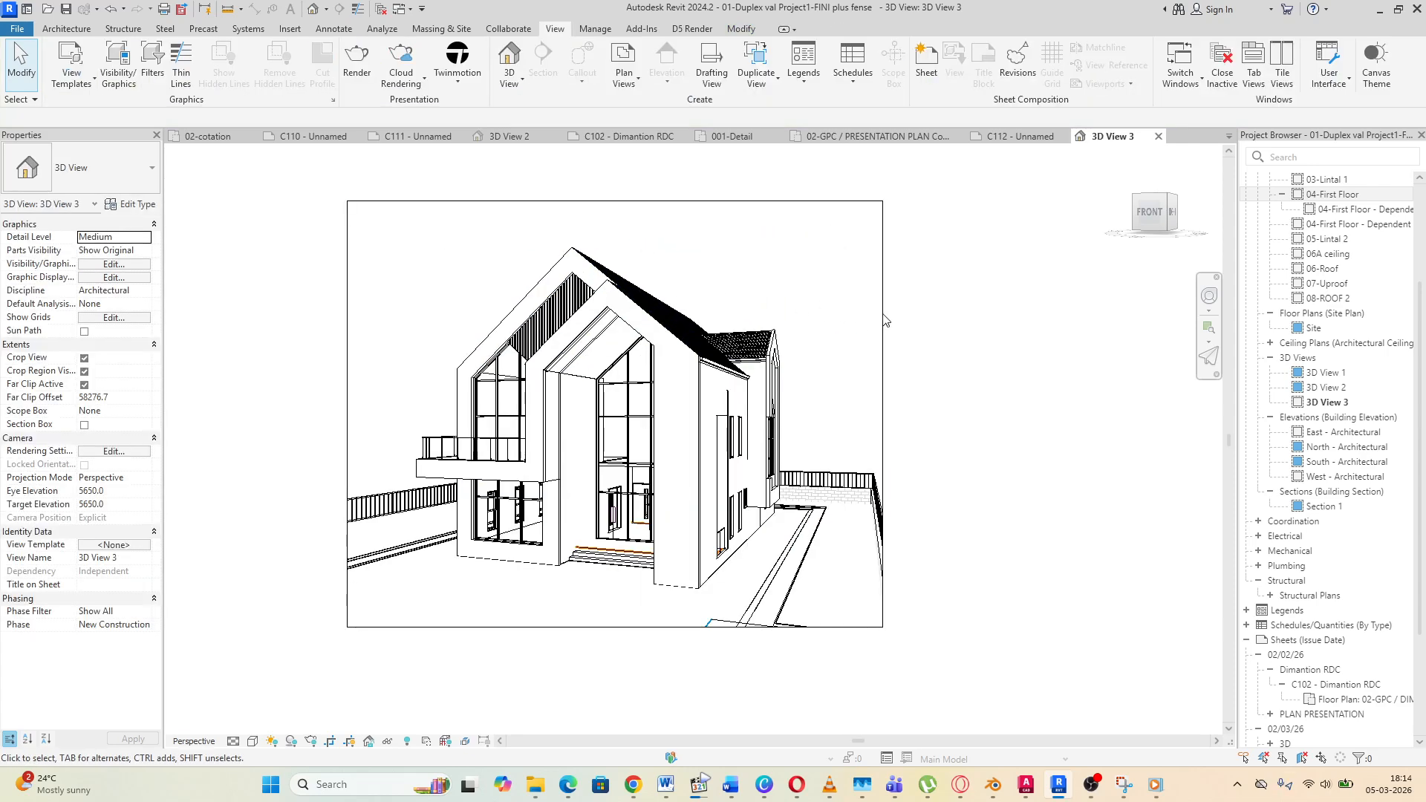
pyautogui.click(252, 741)
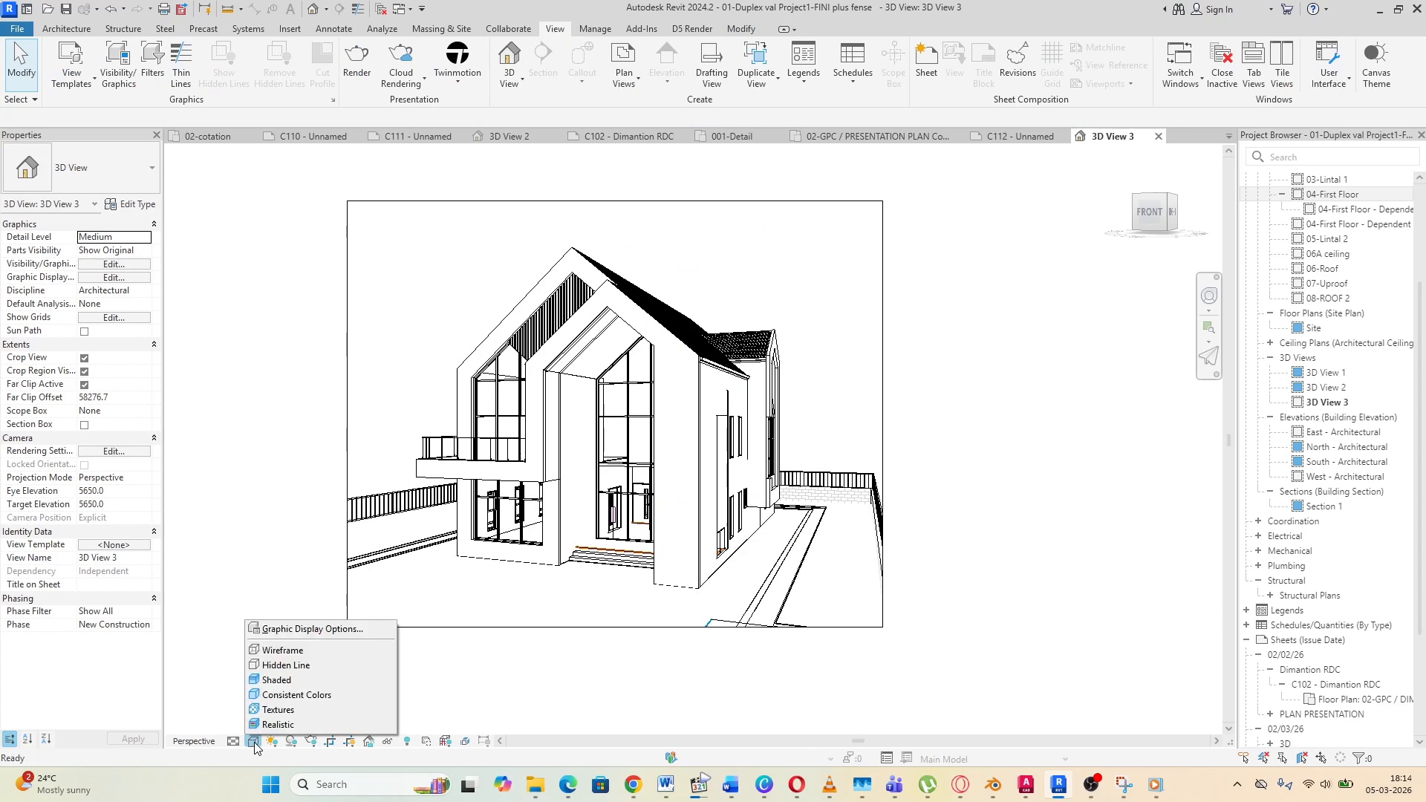
pyautogui.click(273, 679)
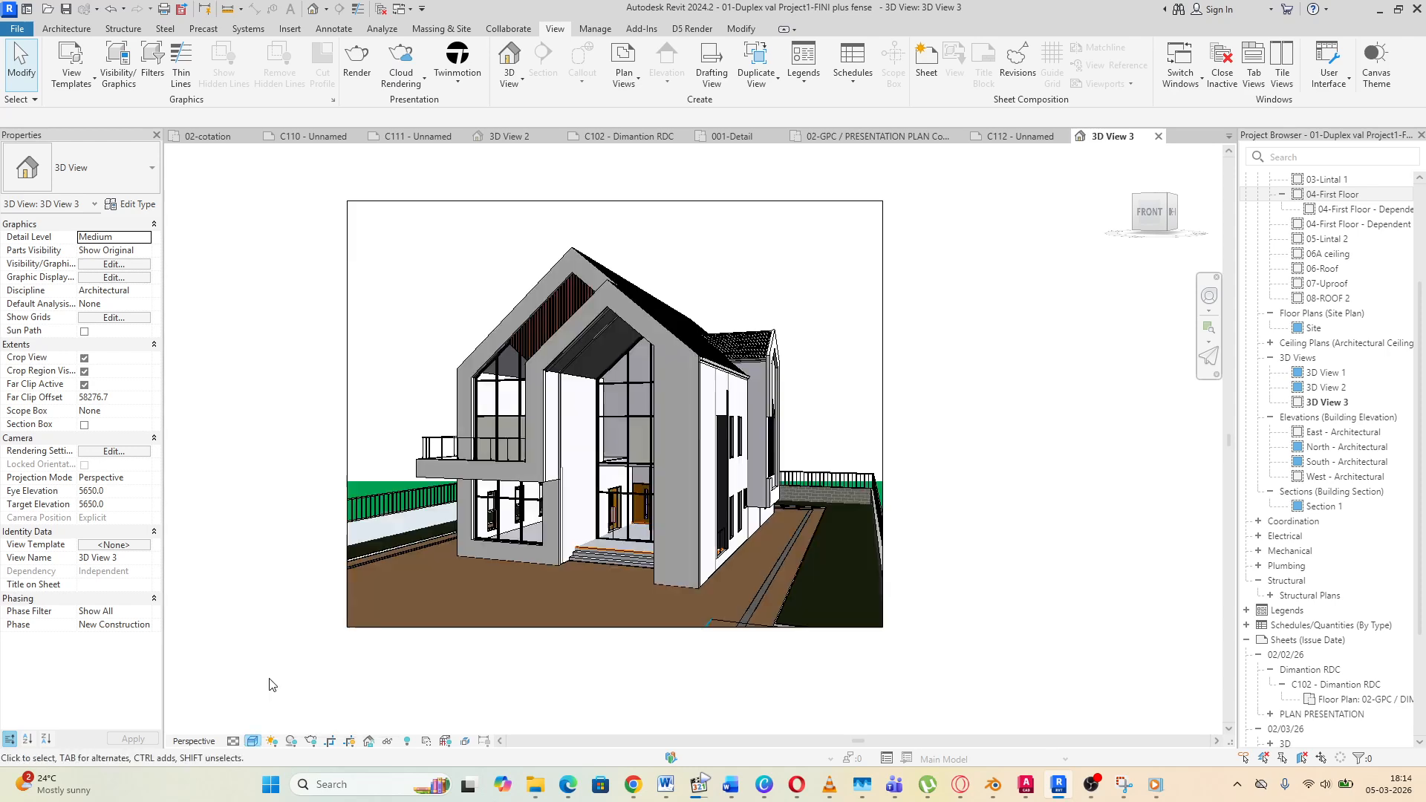
pyautogui.click(253, 741)
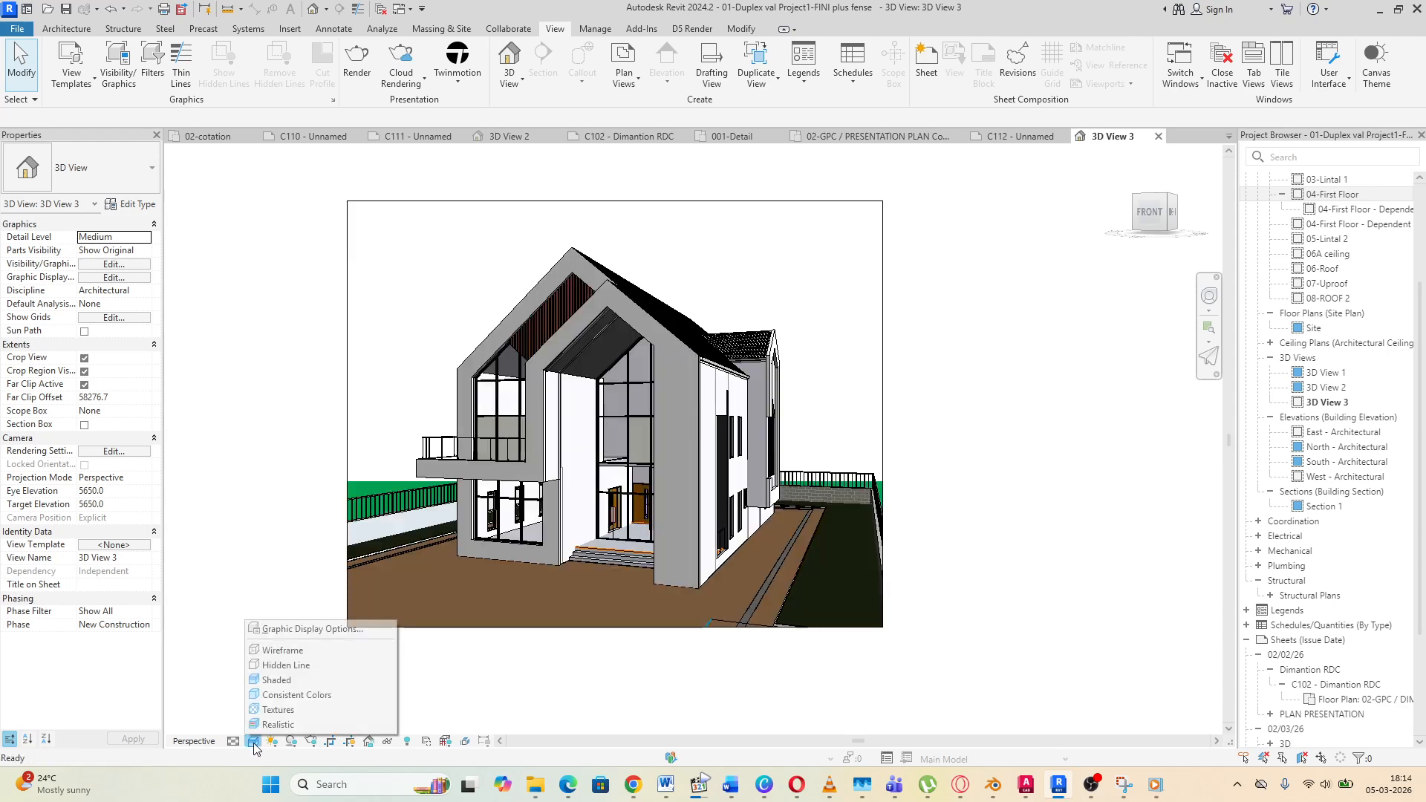
pyautogui.click(266, 725)
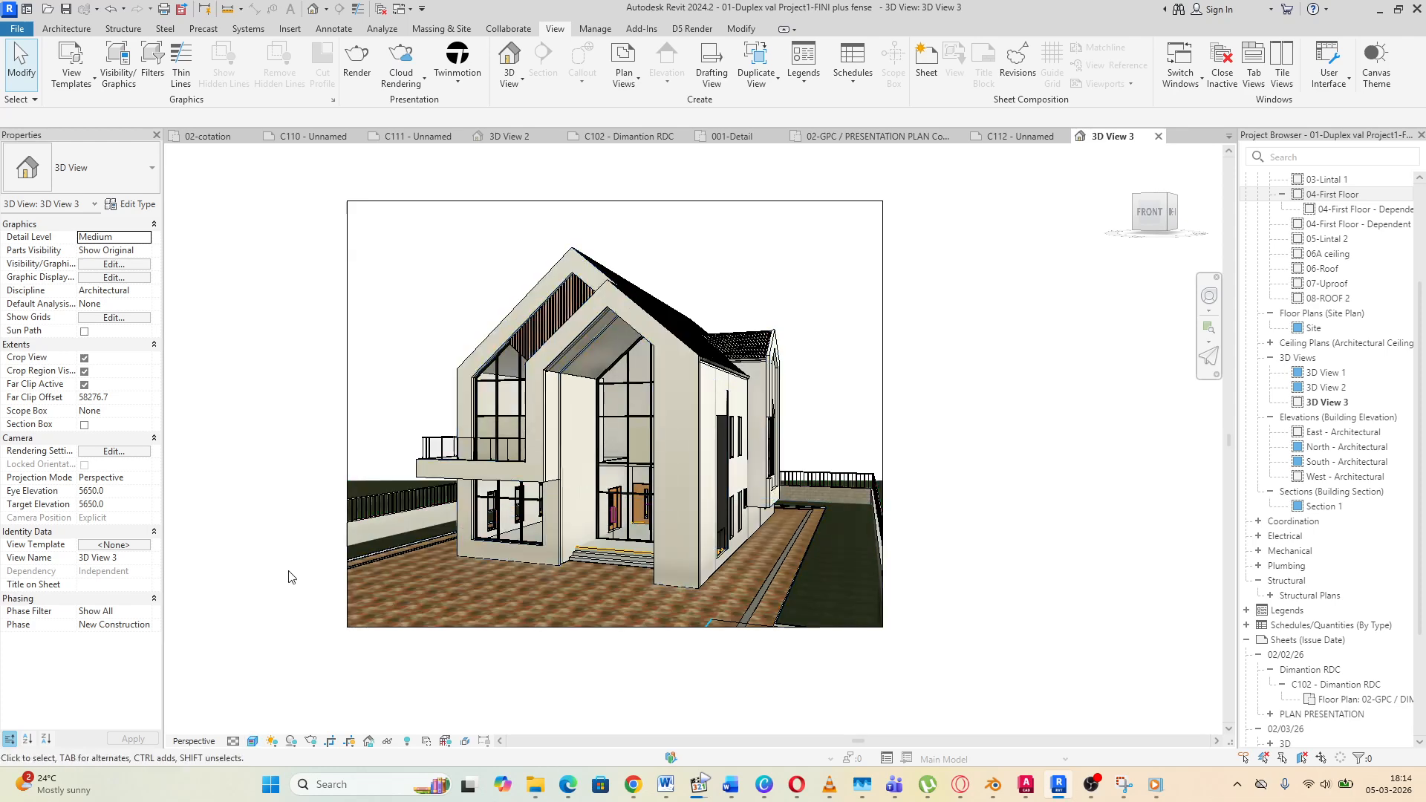
pyautogui.scroll(1, 469, 673)
pyautogui.scroll(-1, 709, 673)
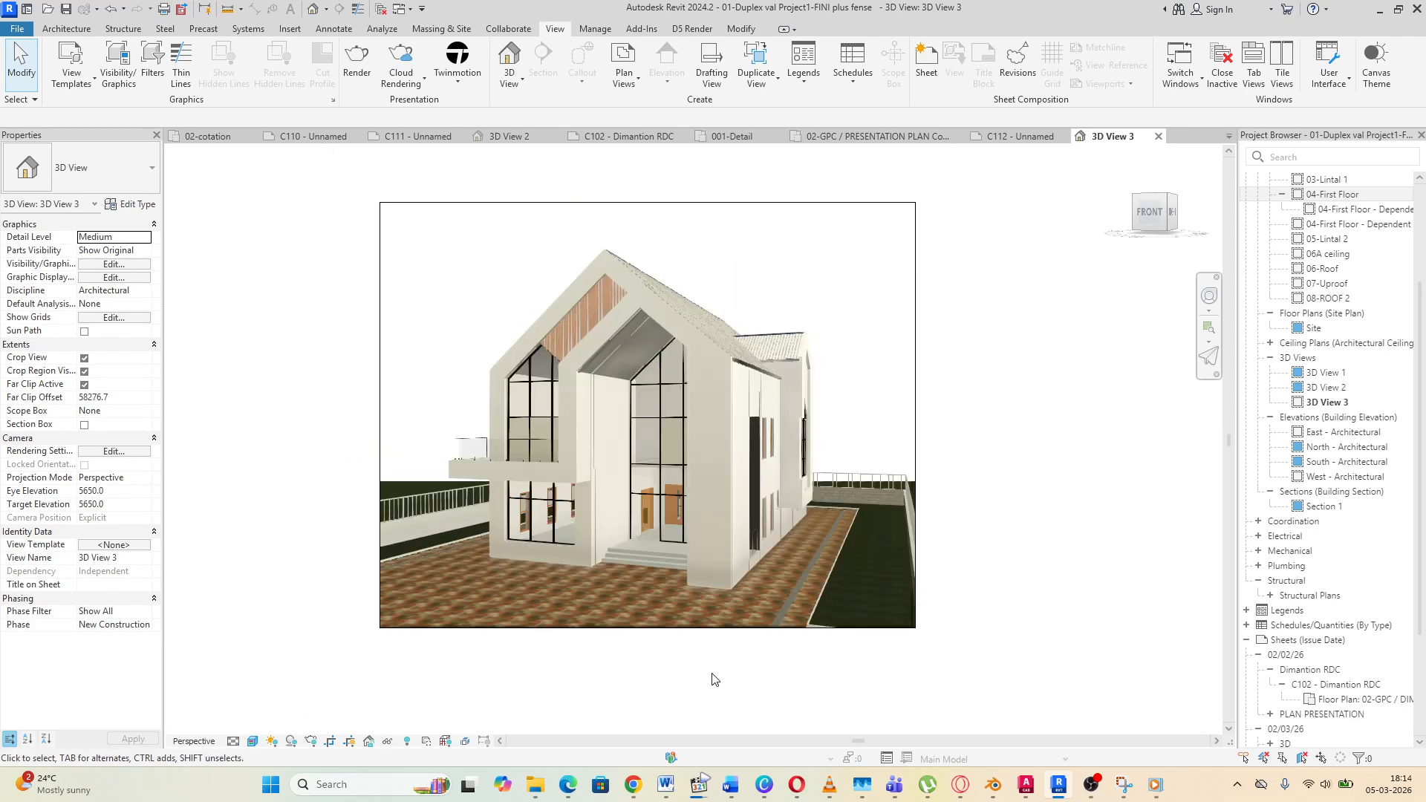
# Change the camera view's visual style from Realistic to flat colours with visible model edges
pyautogui.click(253, 742)
pyautogui.click(269, 702)
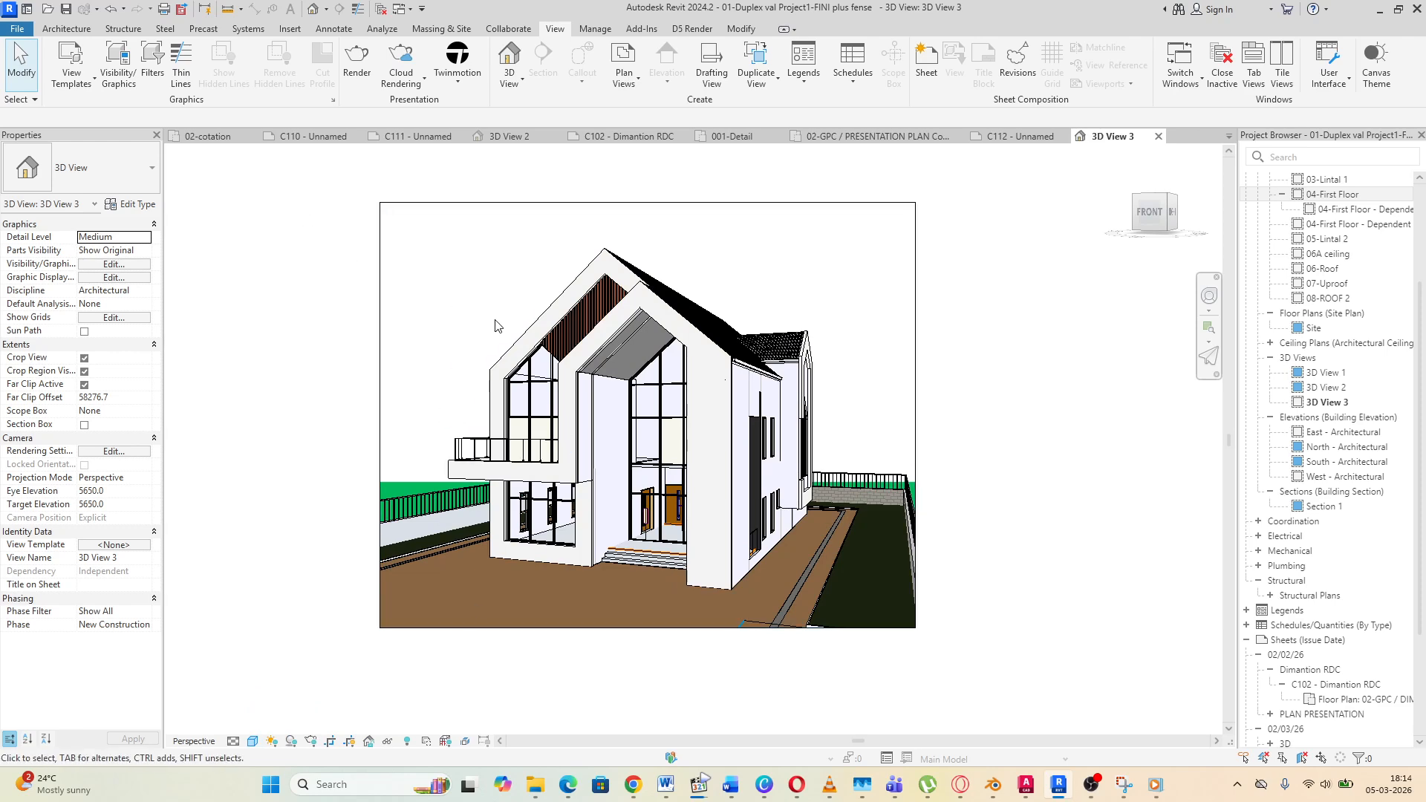
pyautogui.scroll(-2, 420, 323)
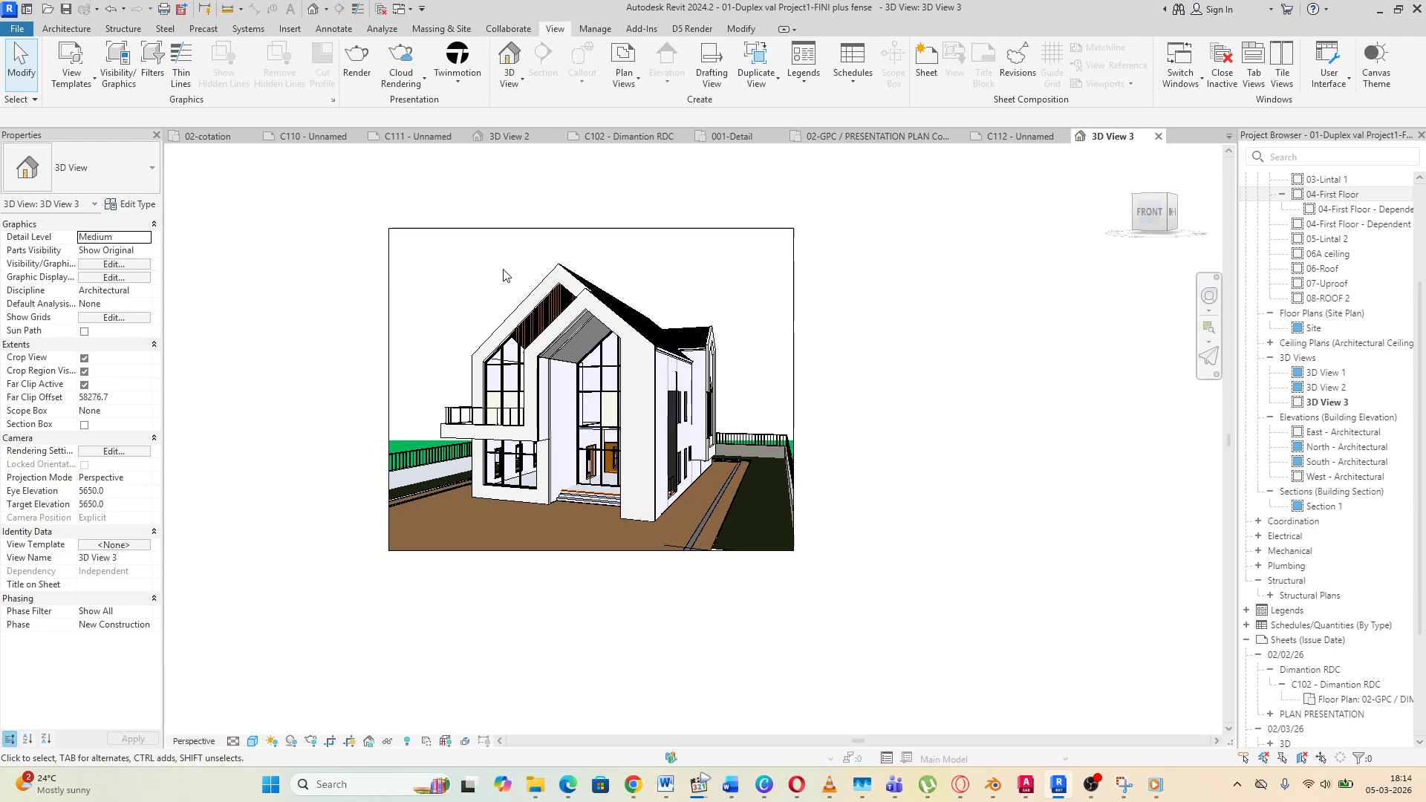
pyautogui.scroll(2, 504, 276)
# Try hiding the camera view's crop boundary as an element in the view, and undo the hiding
pyautogui.click(686, 216)
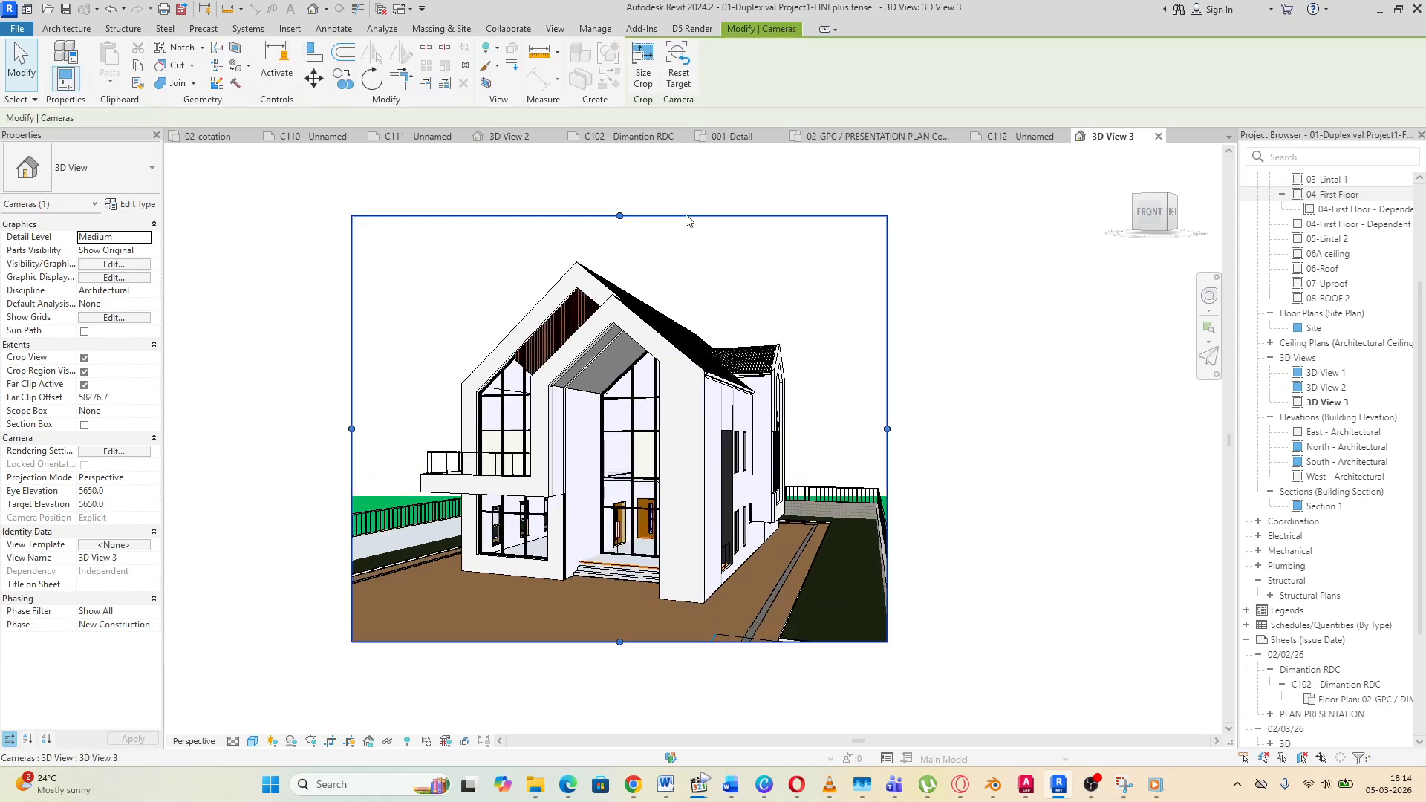
pyautogui.rightClick(686, 216)
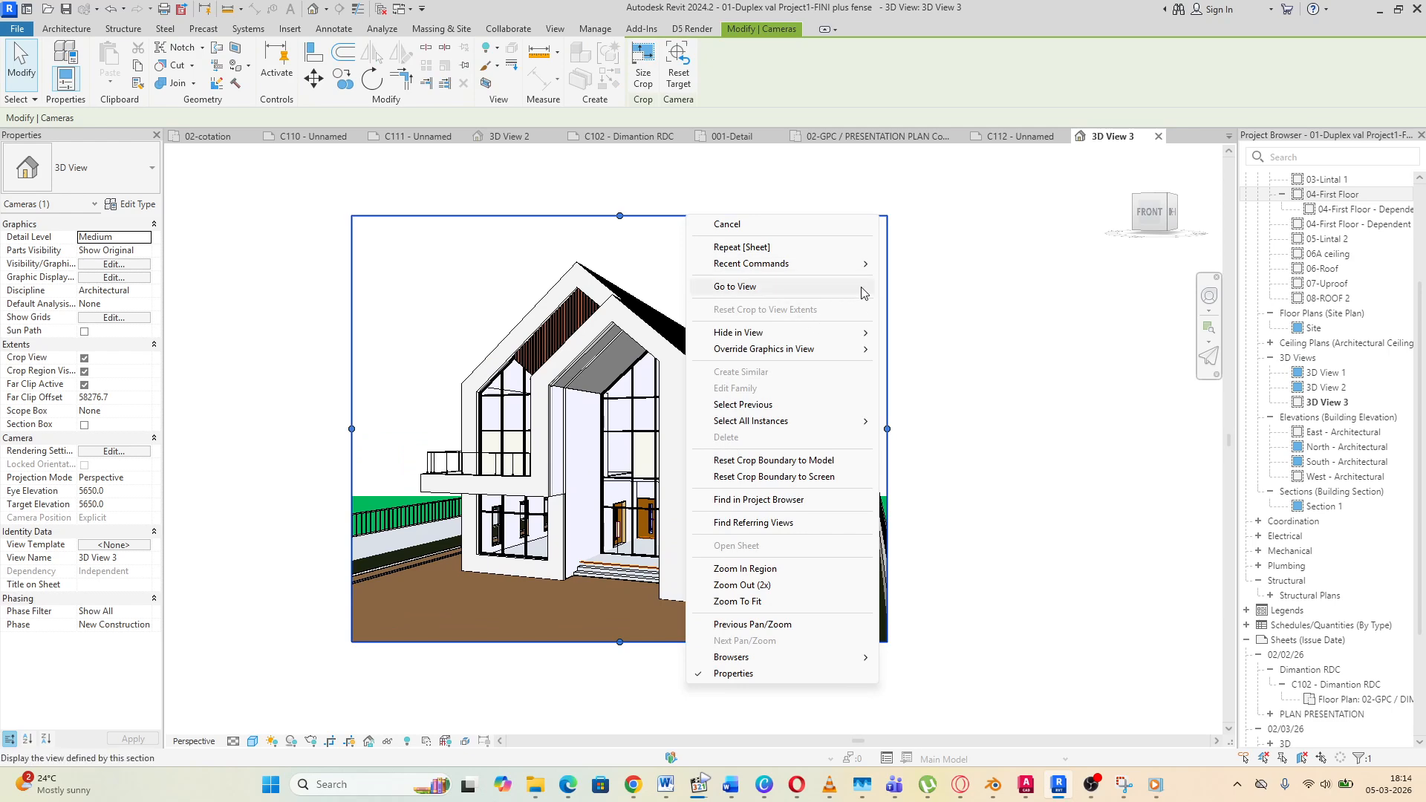
pyautogui.moveTo(847, 334)
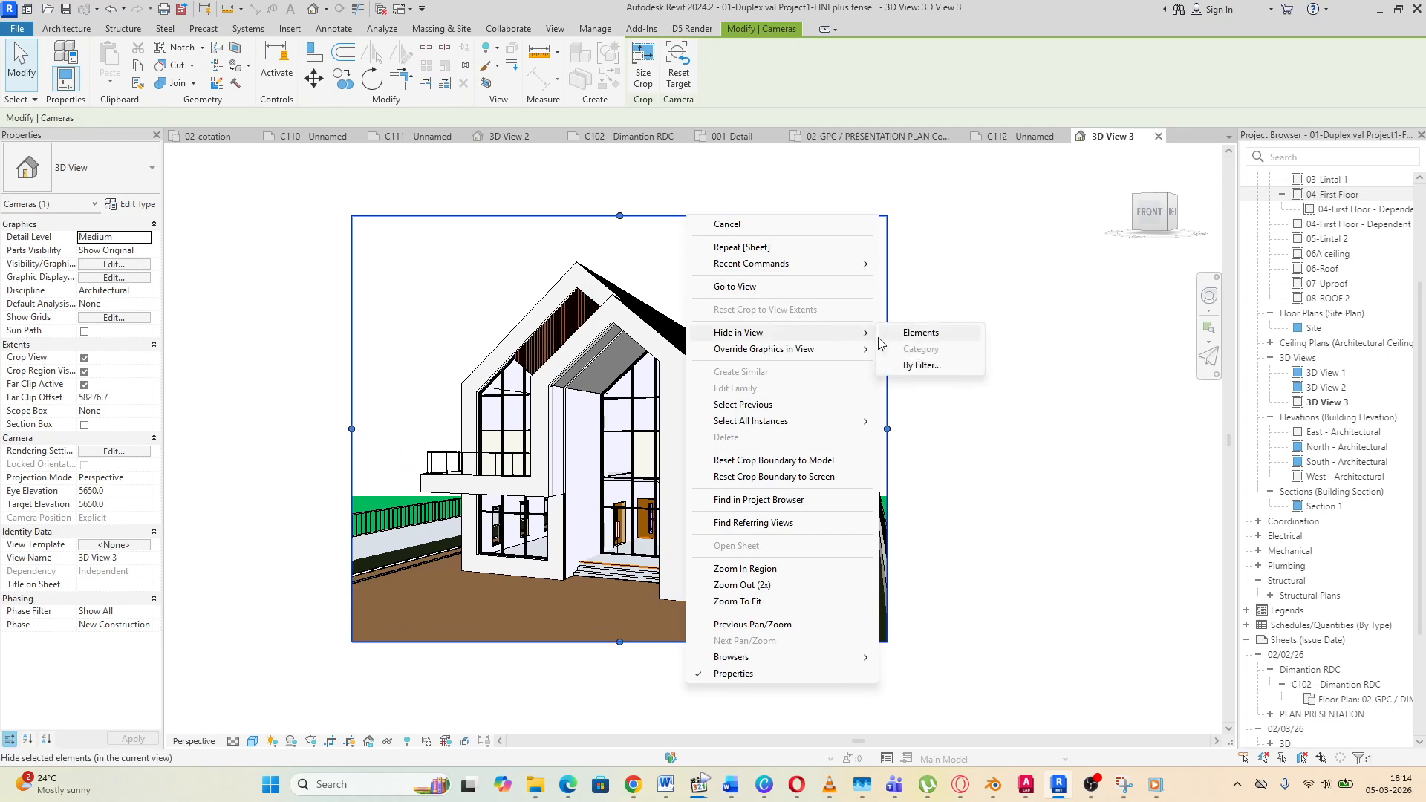
pyautogui.click(932, 338)
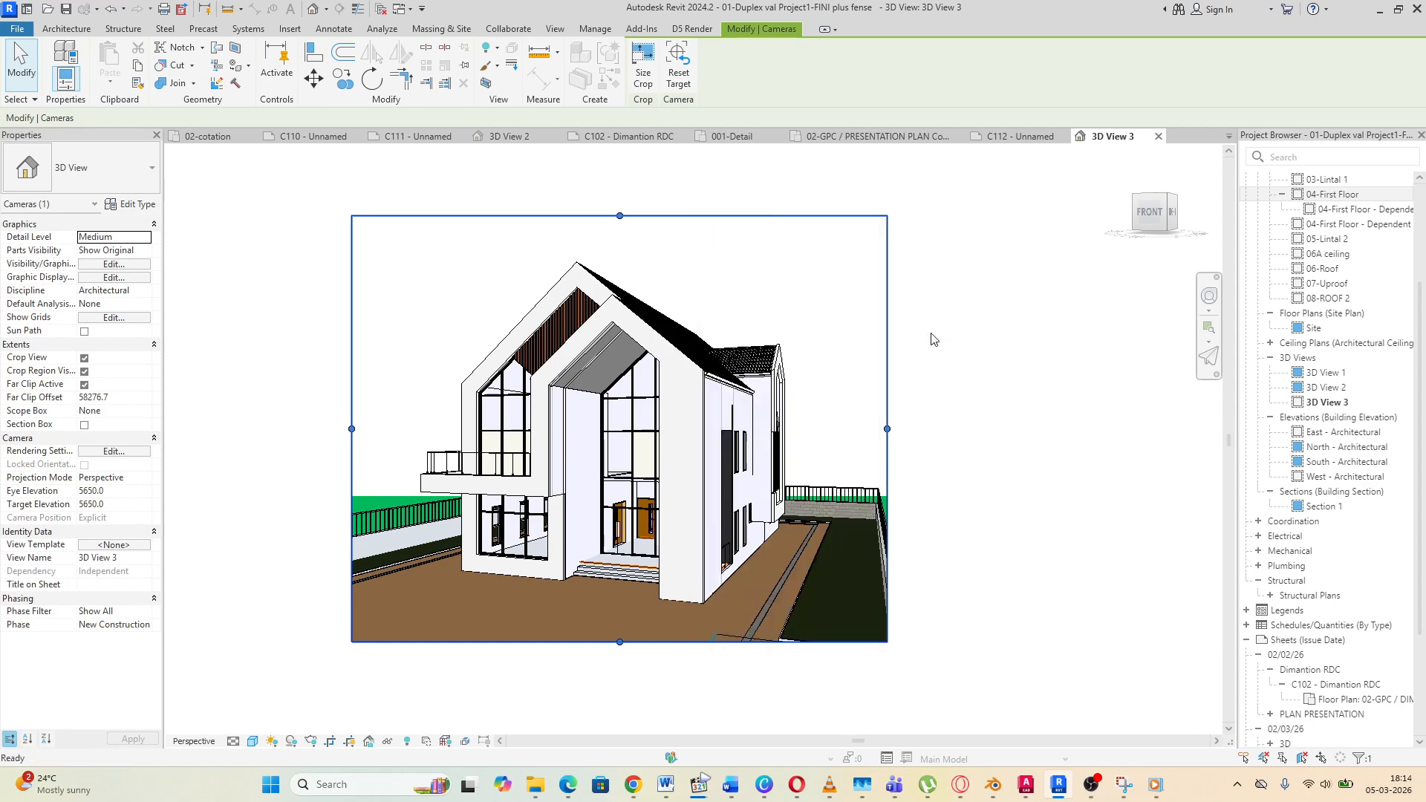
pyautogui.scroll(-1, 820, 339)
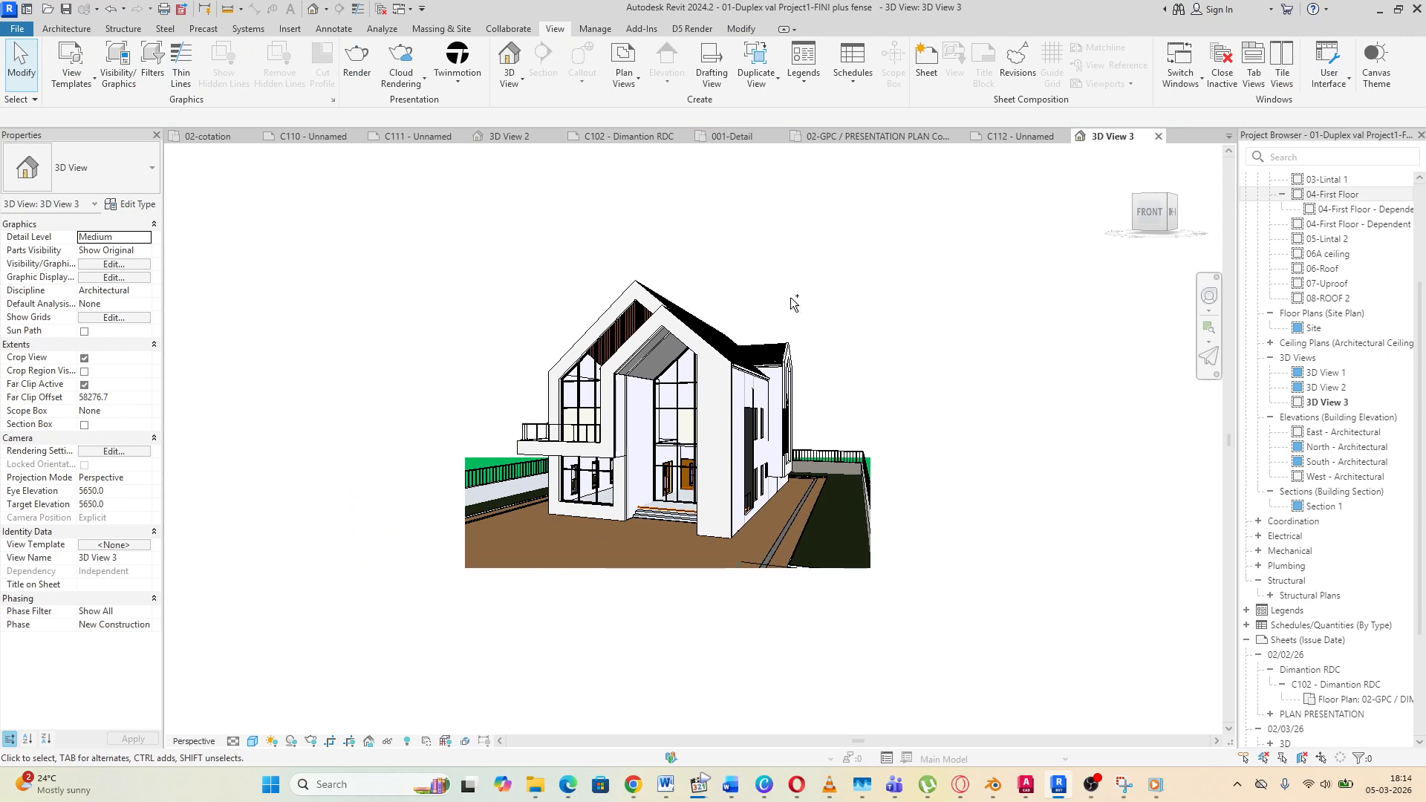
pyautogui.hotkey('ctrl', 'z')
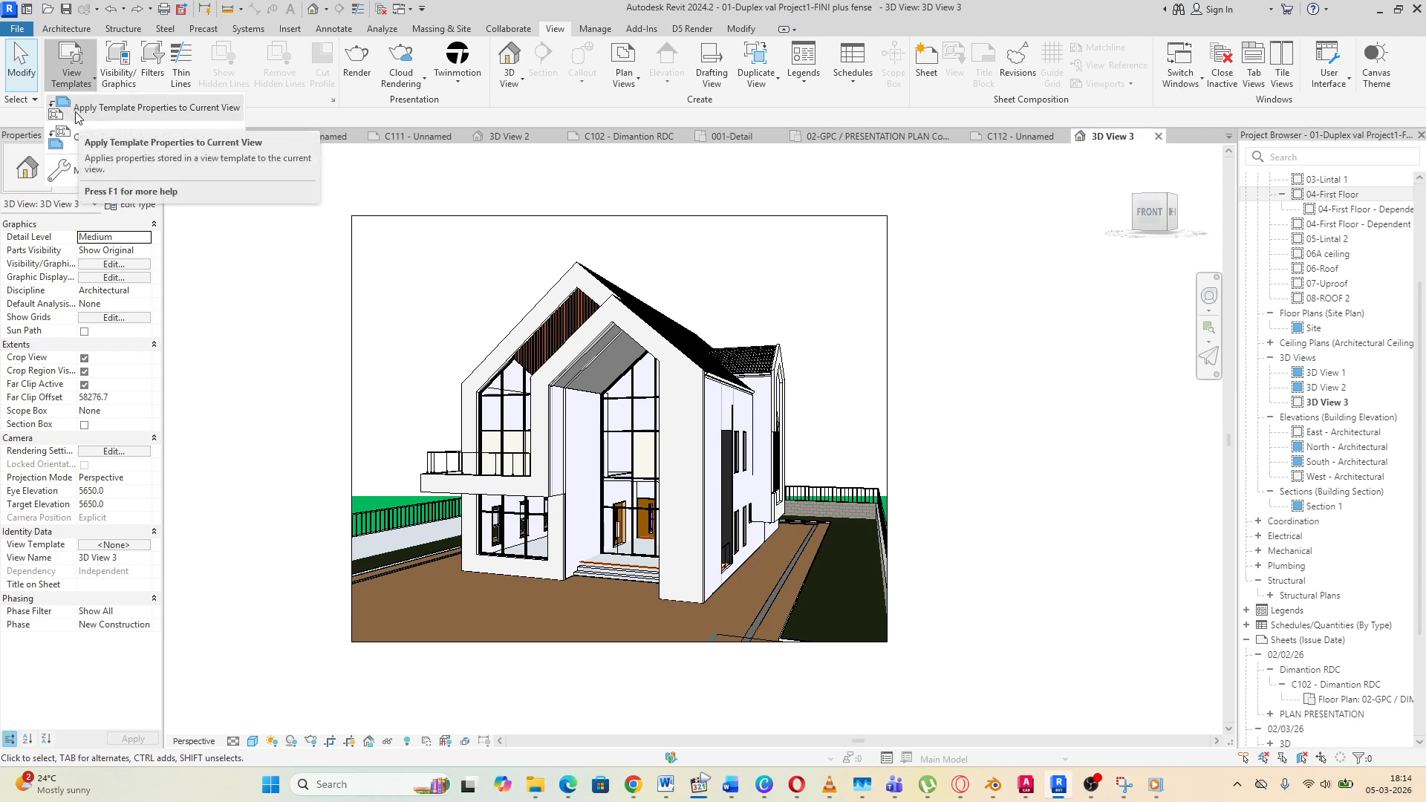
# Apply the 02-PRESENTATION VAL B view template's properties to the current camera view
pyautogui.click(92, 109)
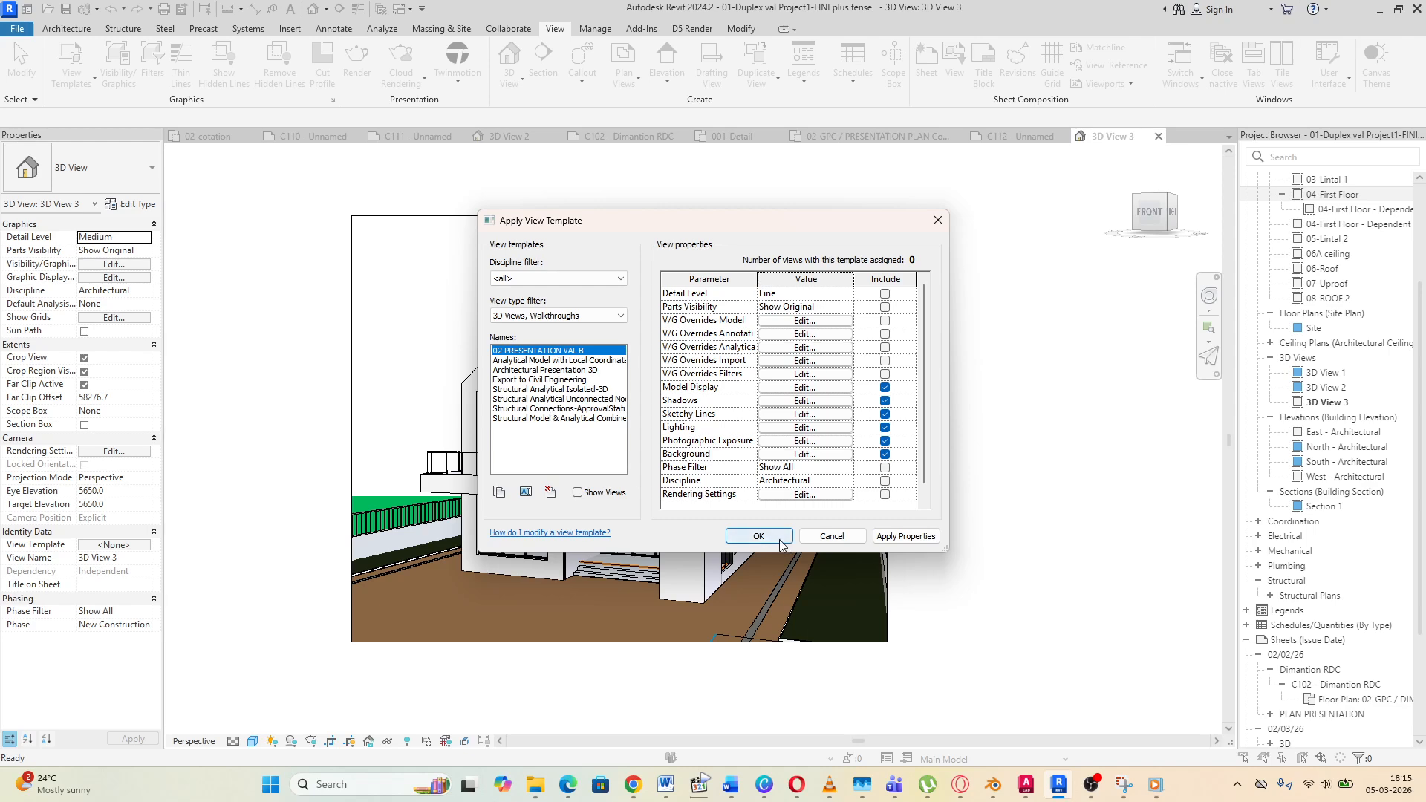
pyautogui.click(758, 536)
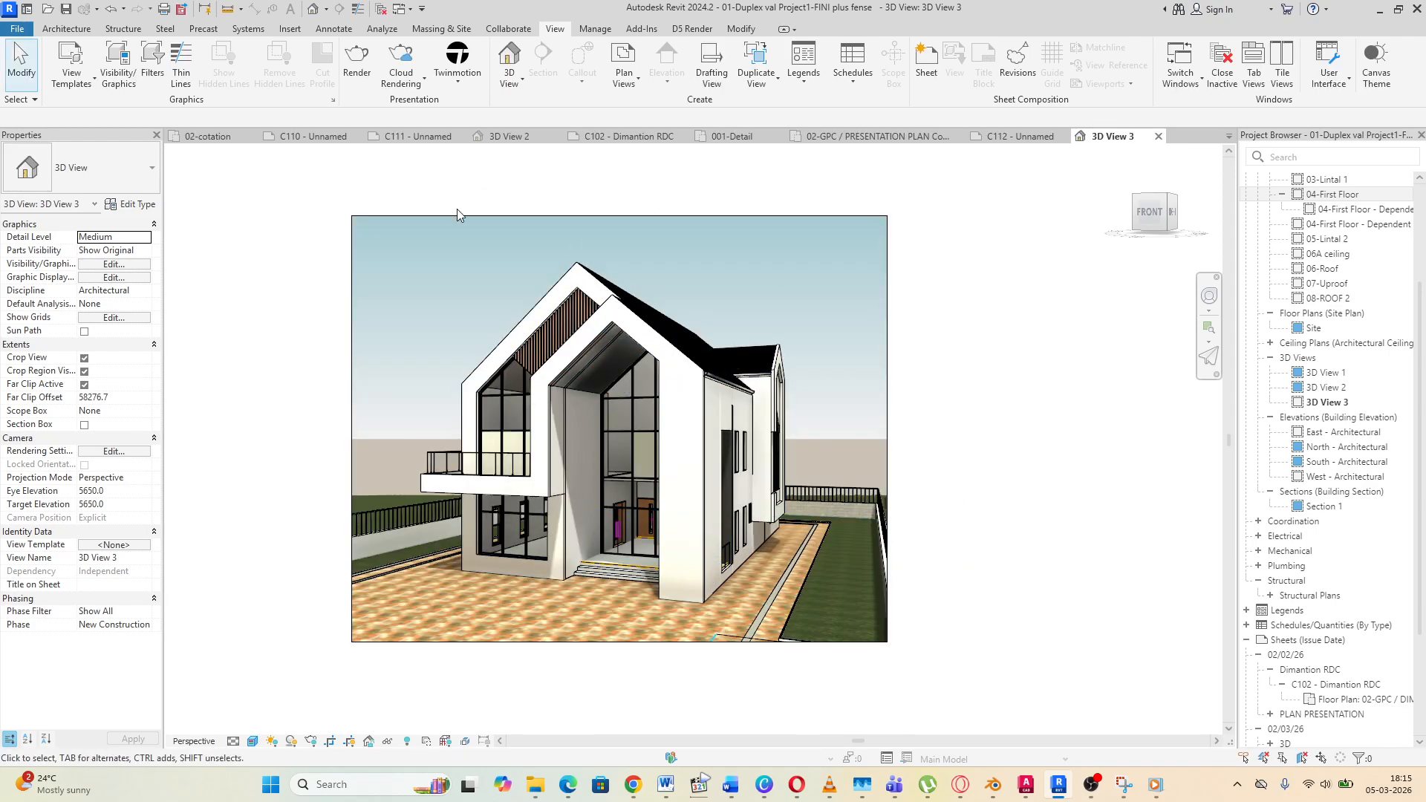
pyautogui.scroll(1, 256, 399)
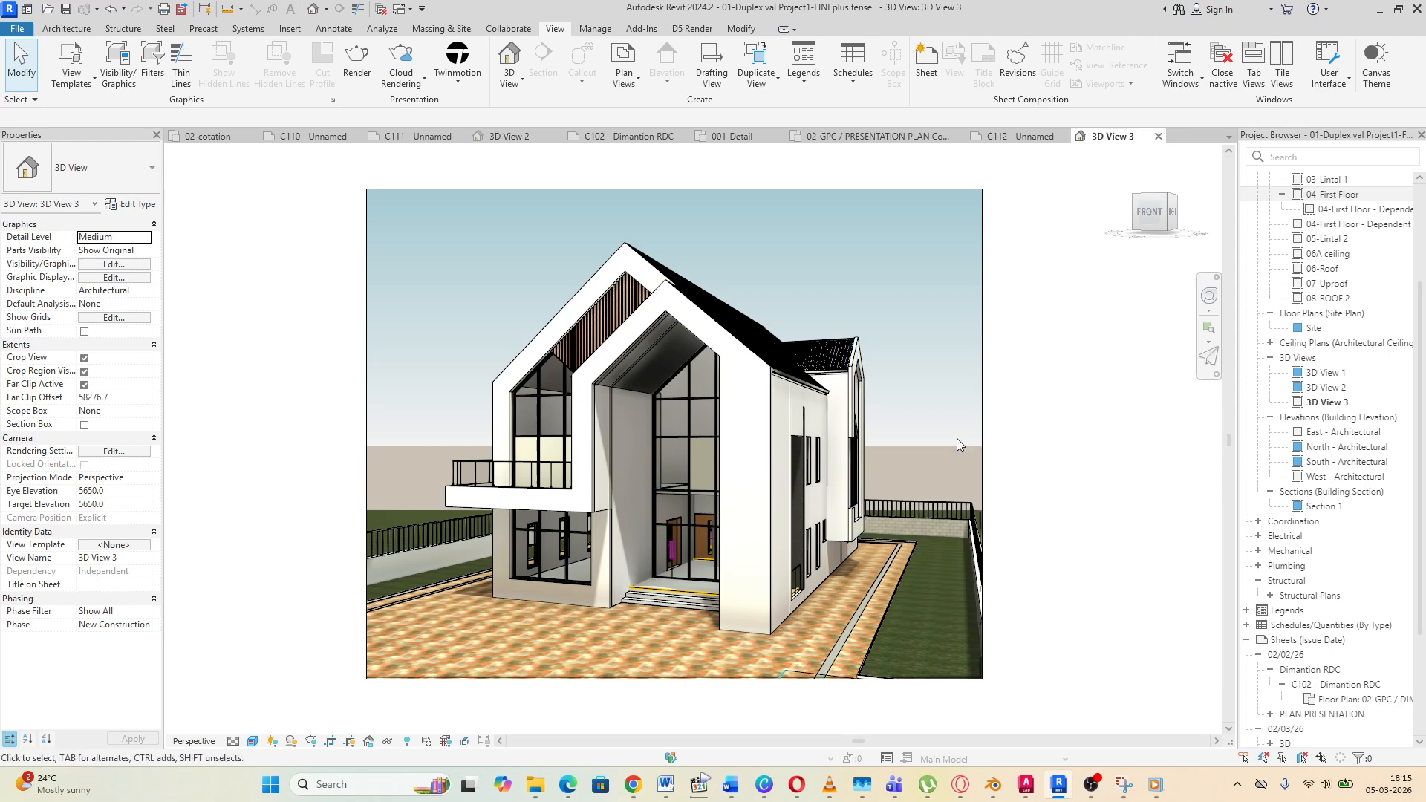
pyautogui.scroll(-1, 956, 438)
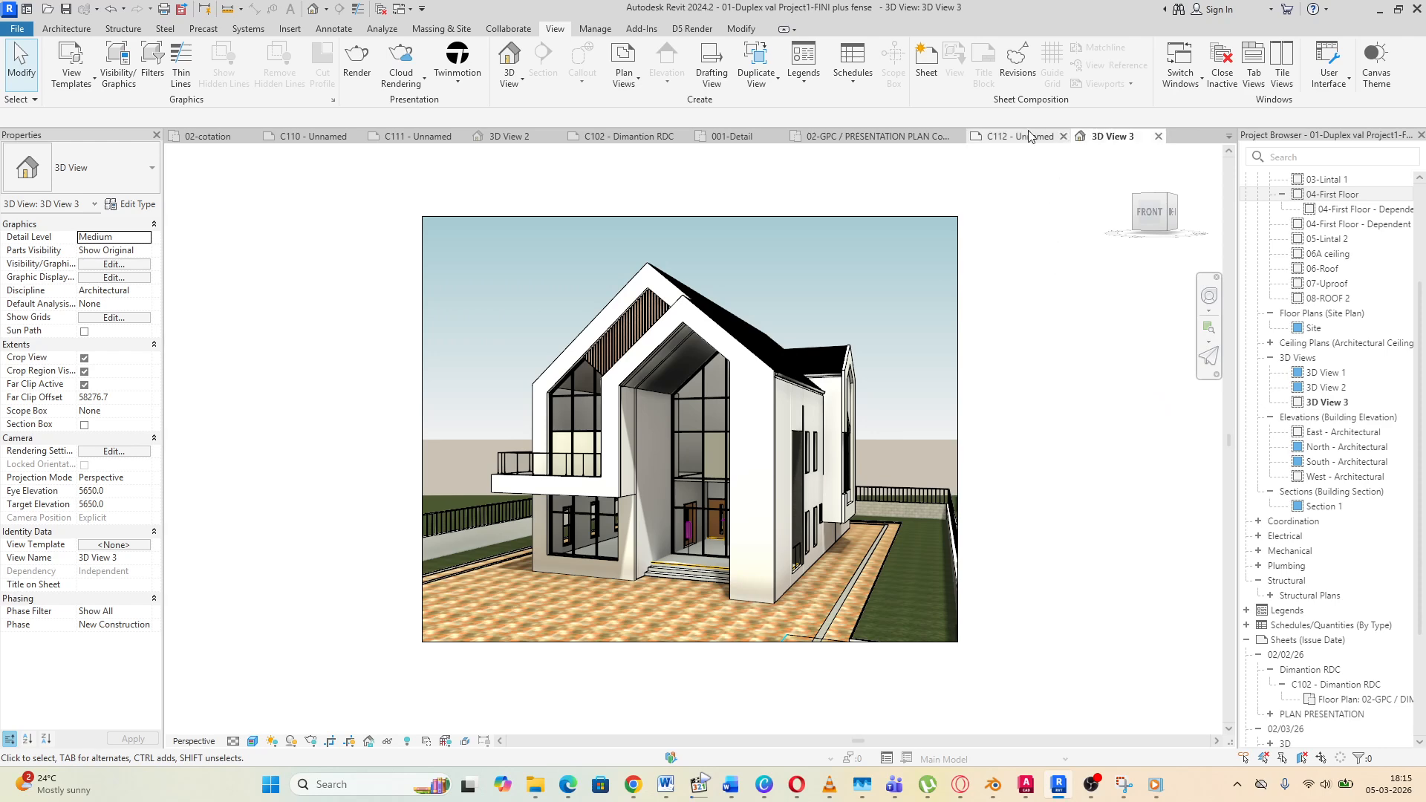
# Place 3D View 3 on sheet C112 in the upper right of the drawing area, beside the 001-Detail viewport
pyautogui.click(1001, 139)
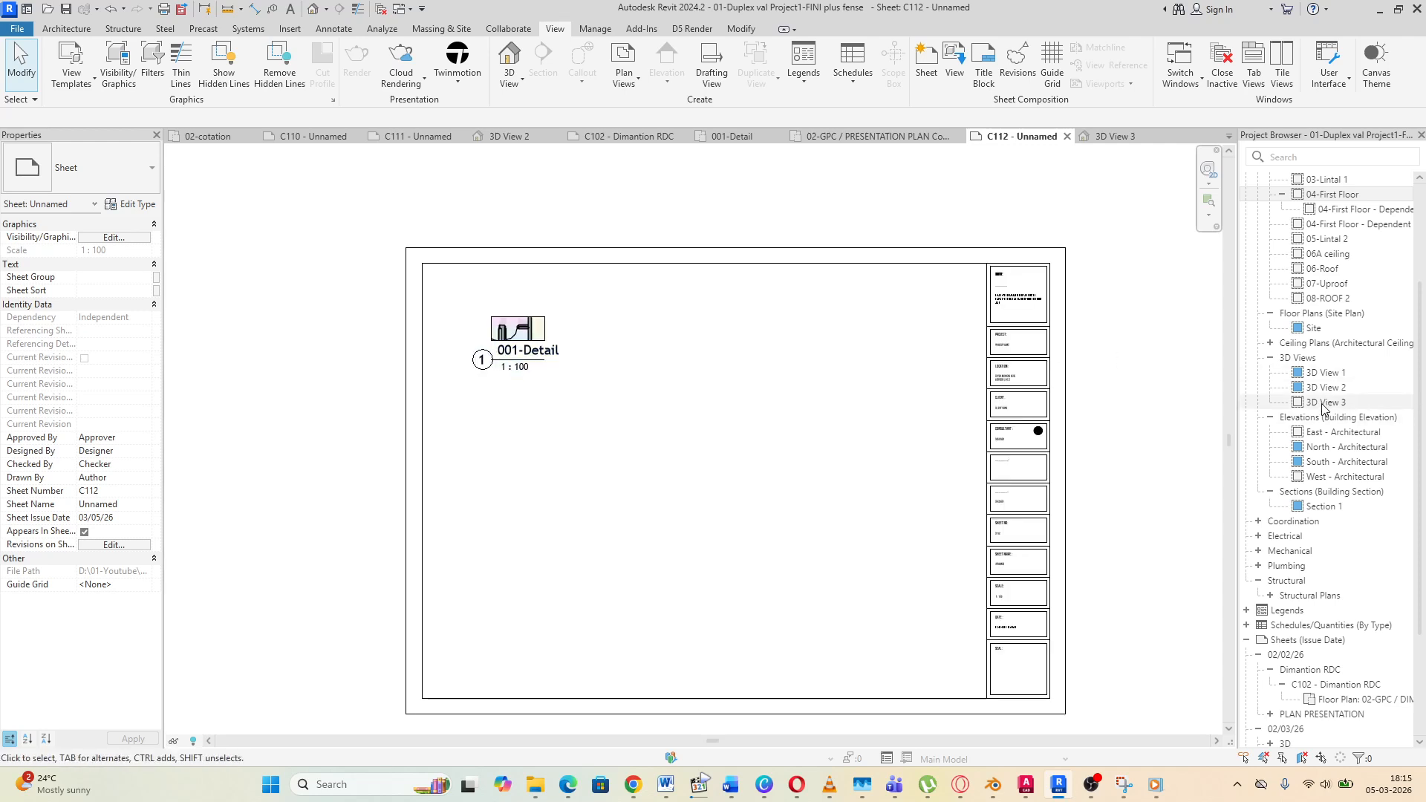
pyautogui.click(1324, 402)
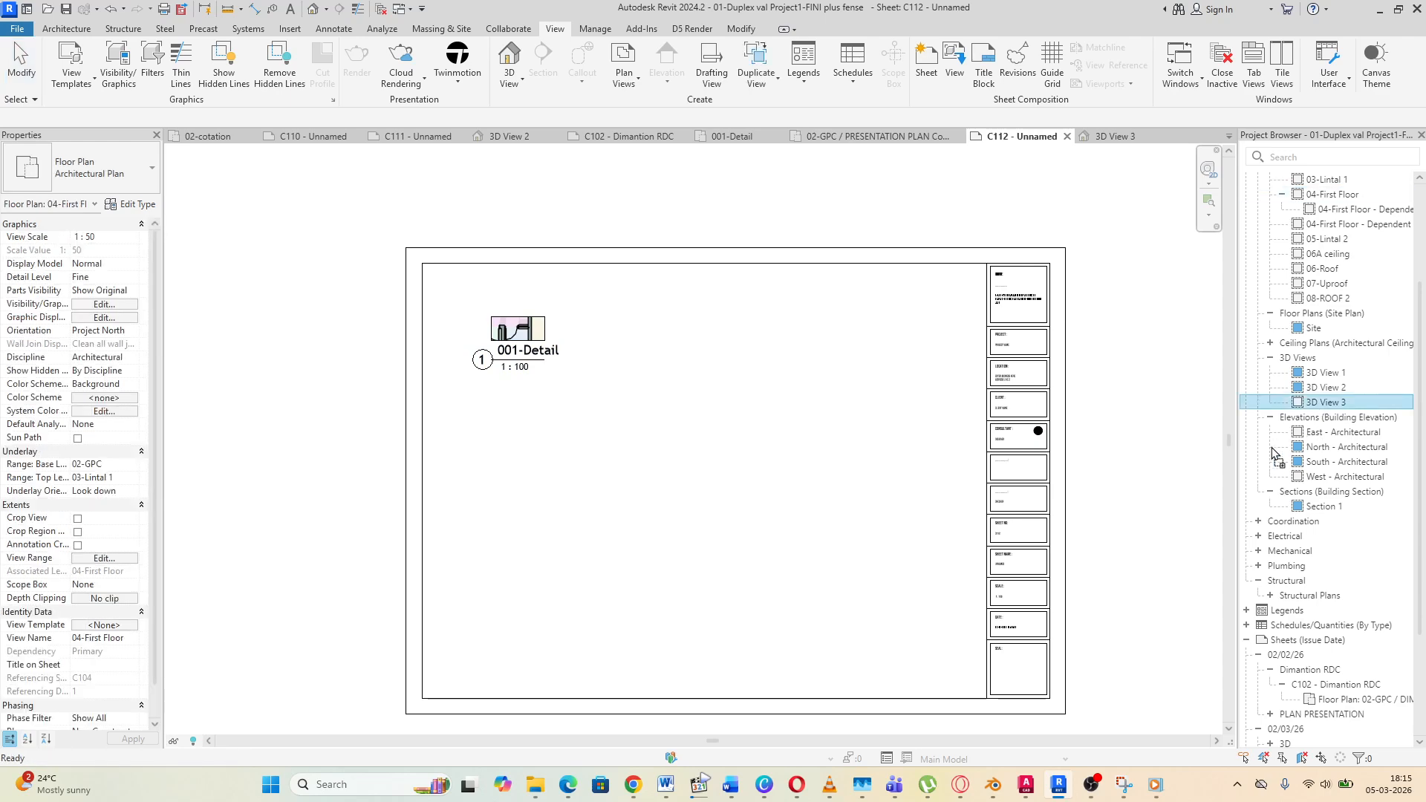
pyautogui.moveTo(720, 550); pyautogui.dragTo(720, 550)
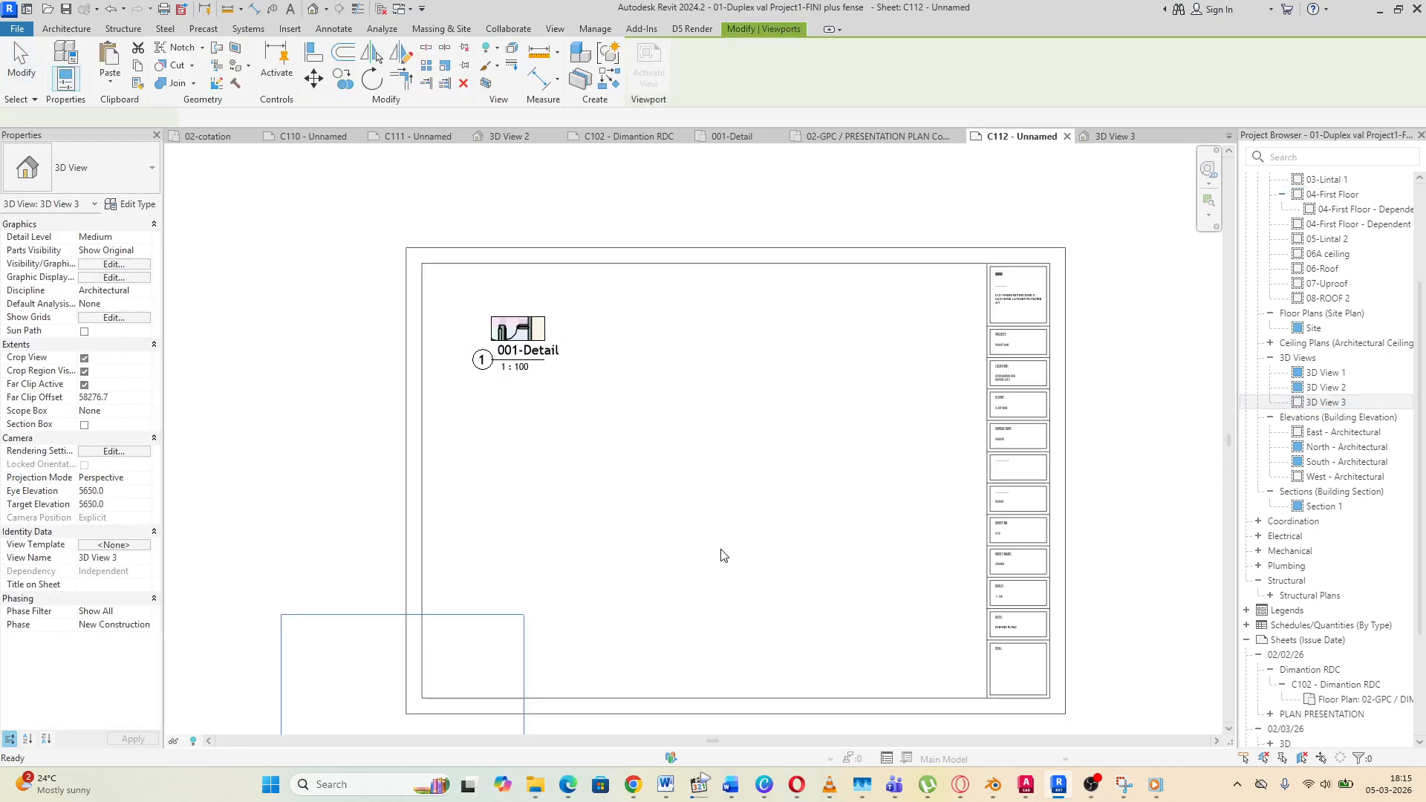
pyautogui.click(787, 418)
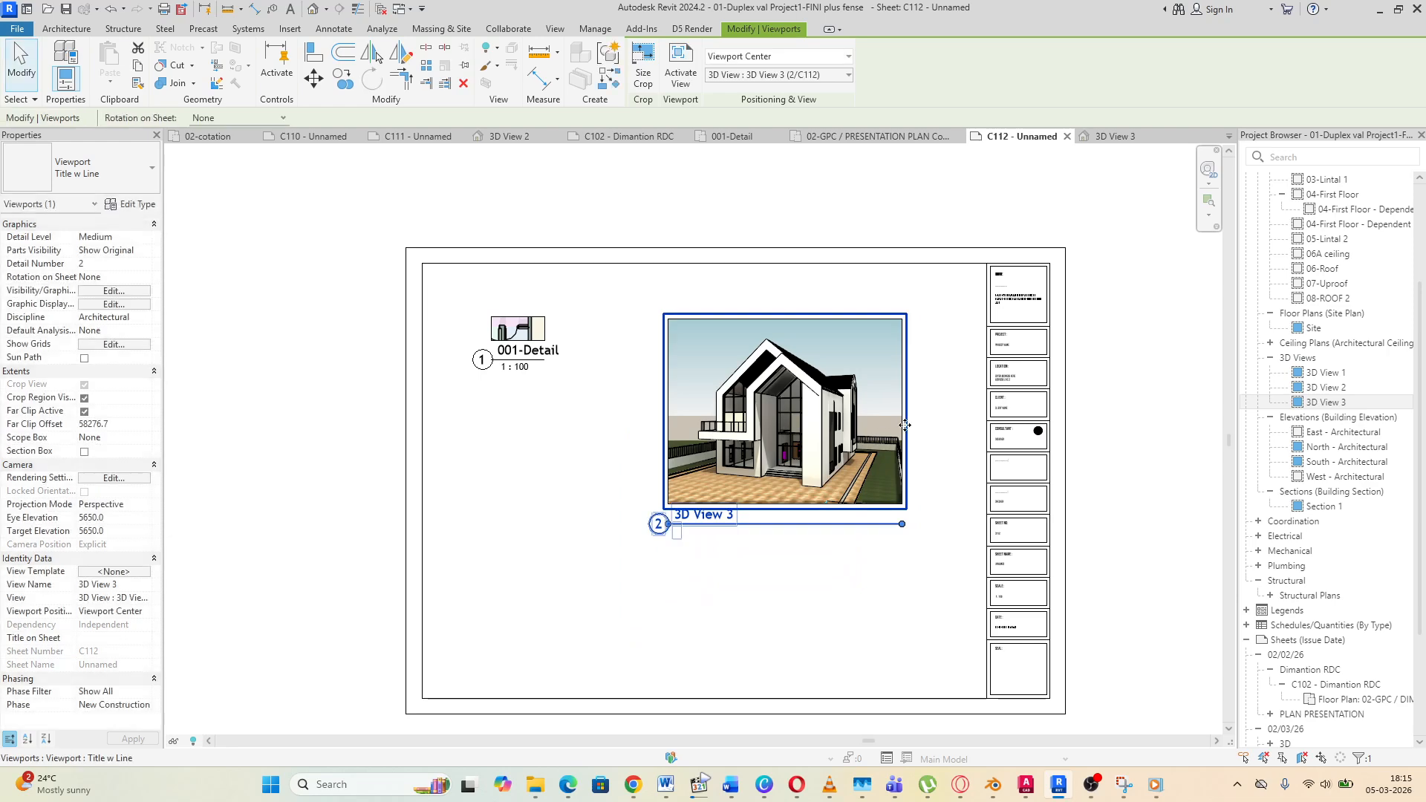
pyautogui.click(956, 388)
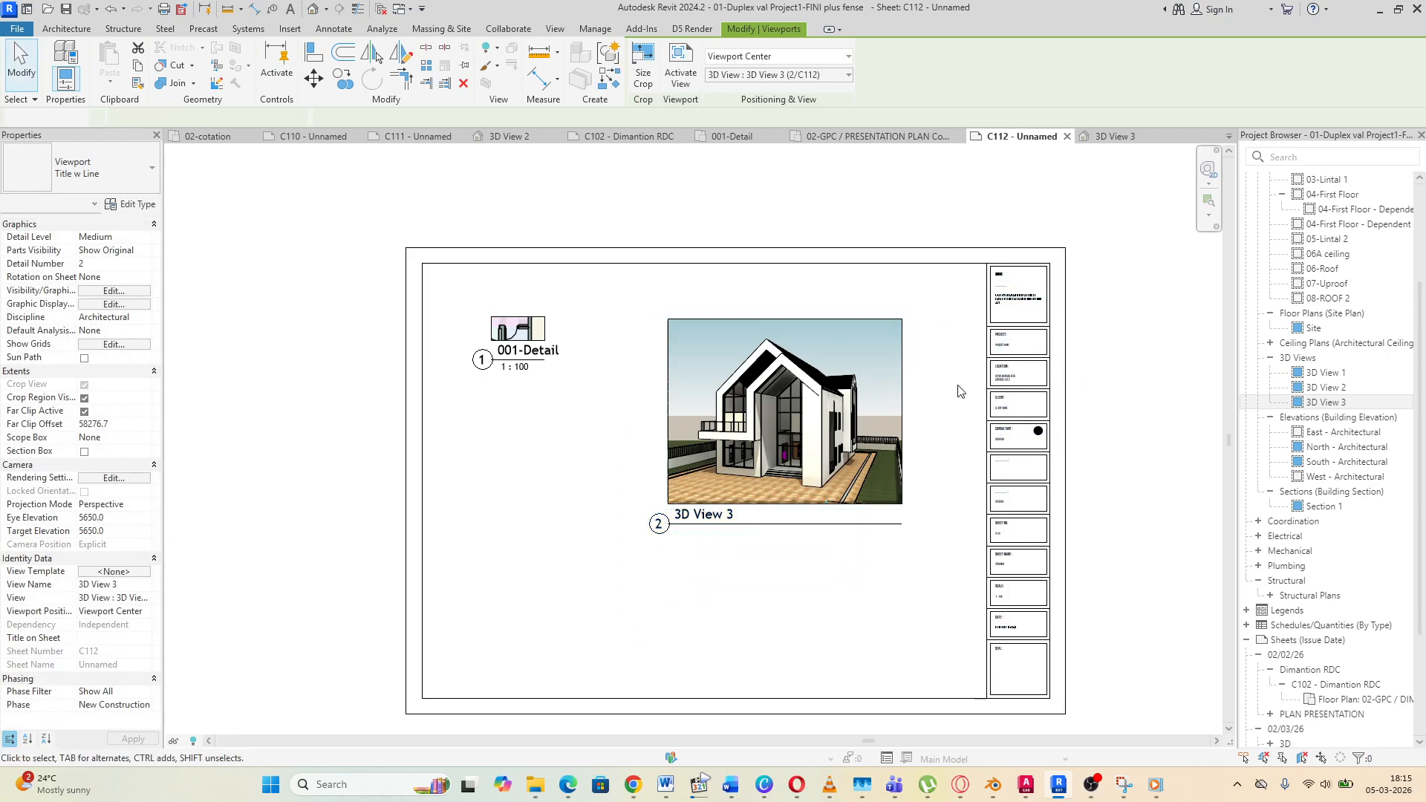
pyautogui.scroll(1, 732, 473)
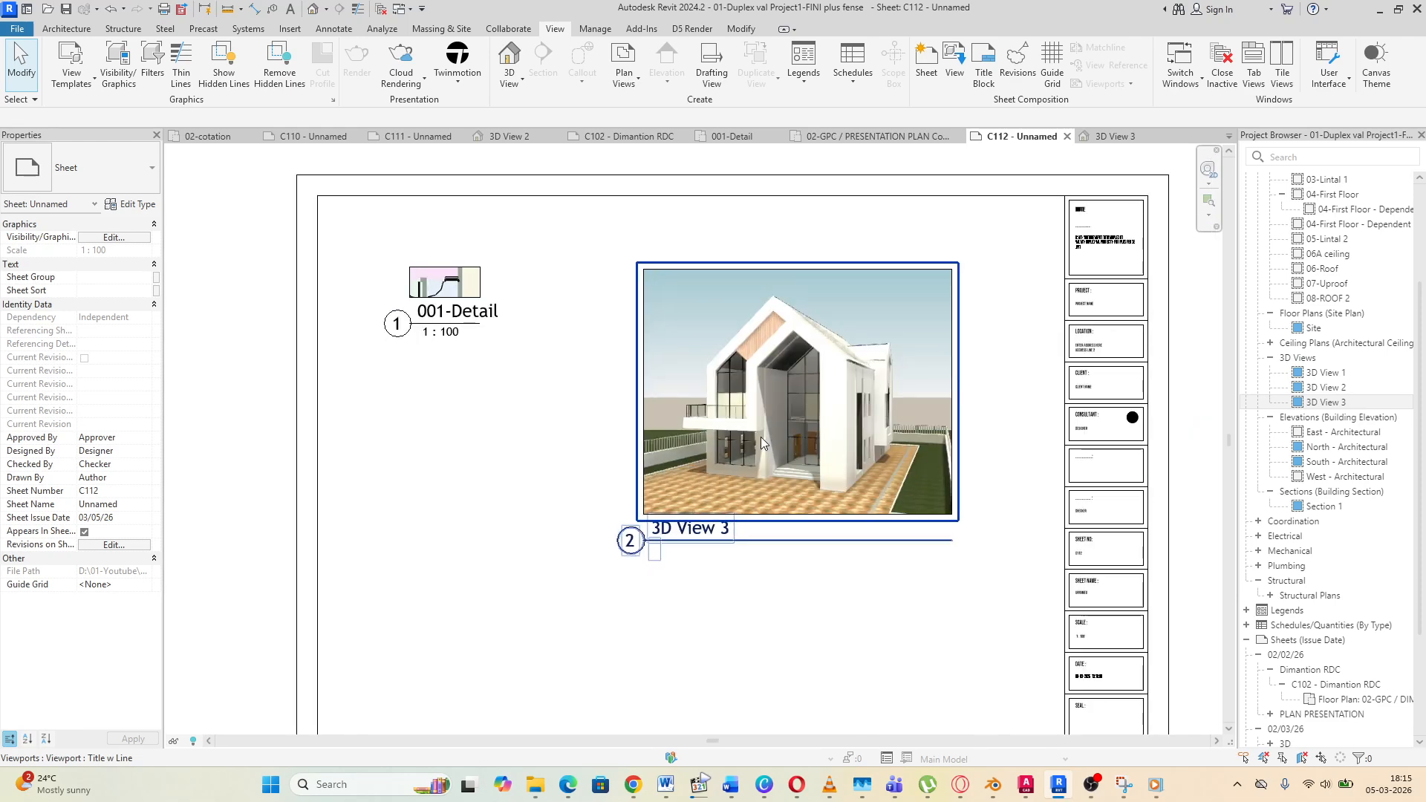
pyautogui.scroll(-1, 727, 442)
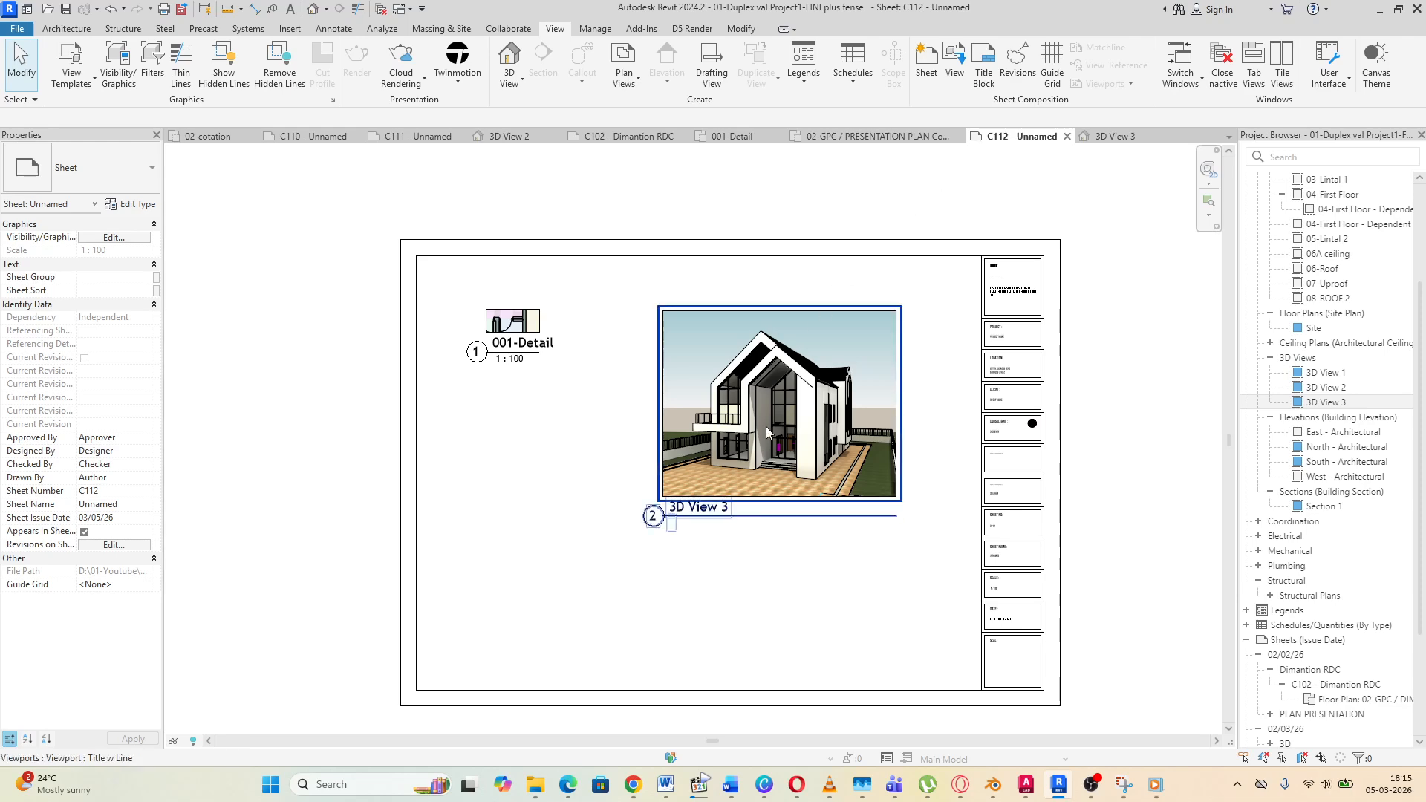
# Try a model crop size of 134 mm by 115 mm on the 001-Detail viewport and revert it
pyautogui.click(770, 434)
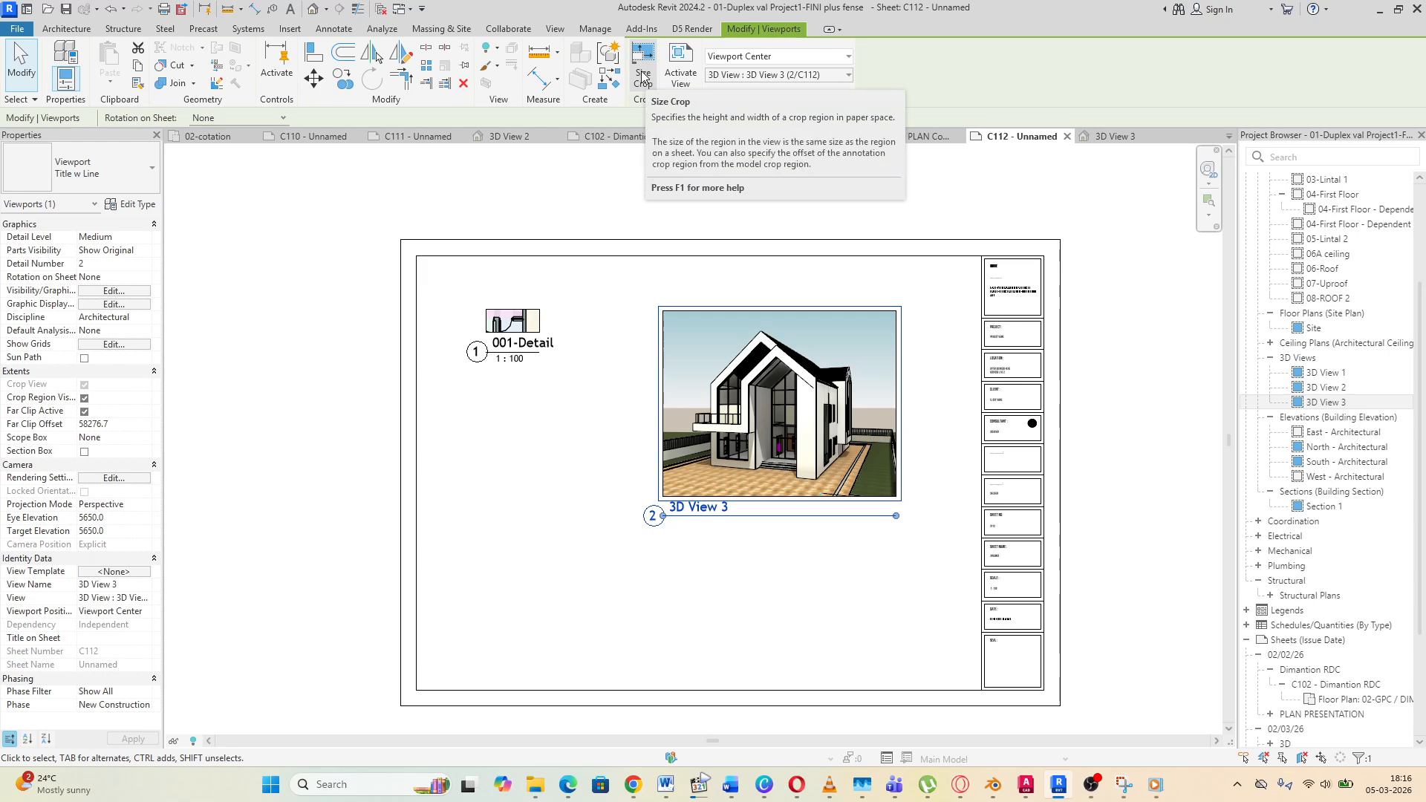
pyautogui.click(528, 331)
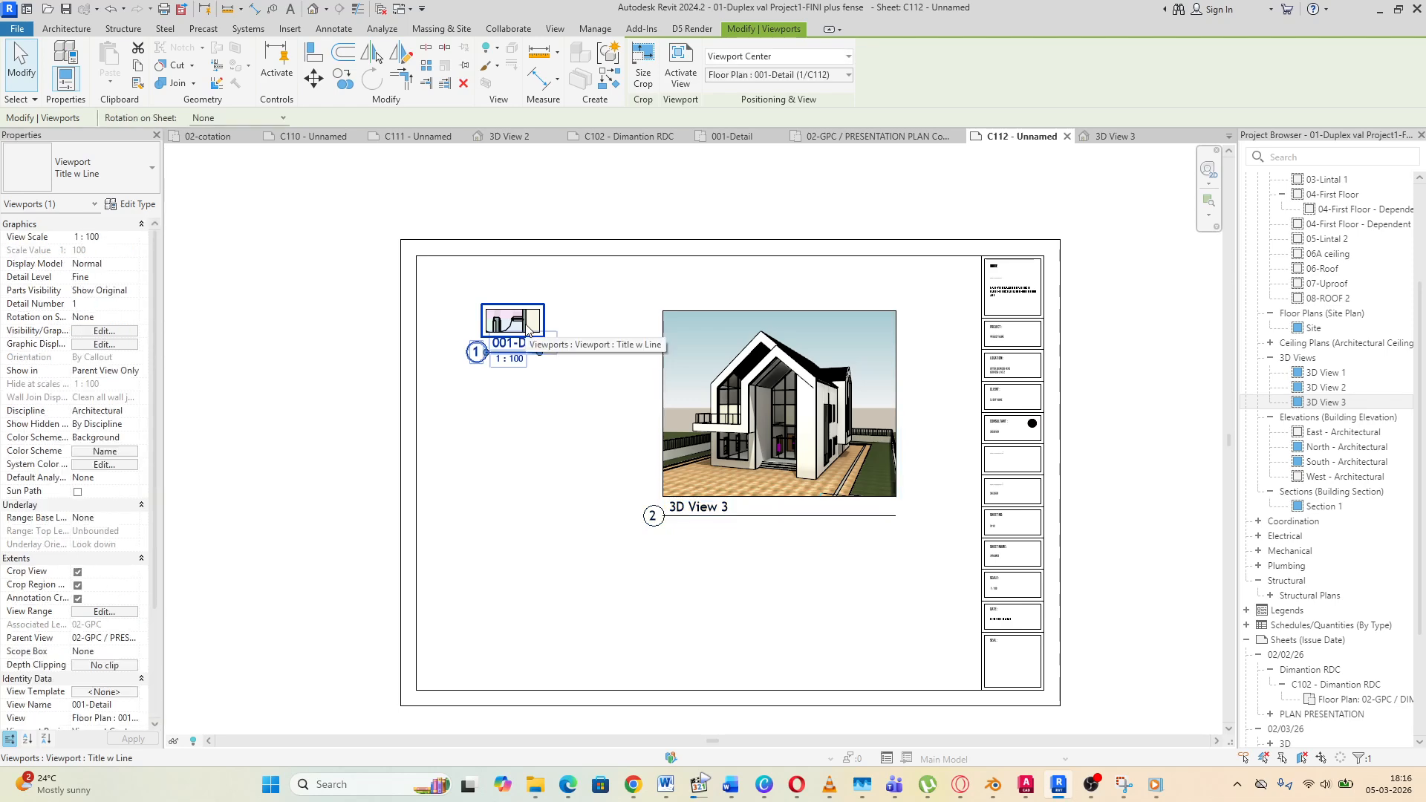
pyautogui.click(644, 71)
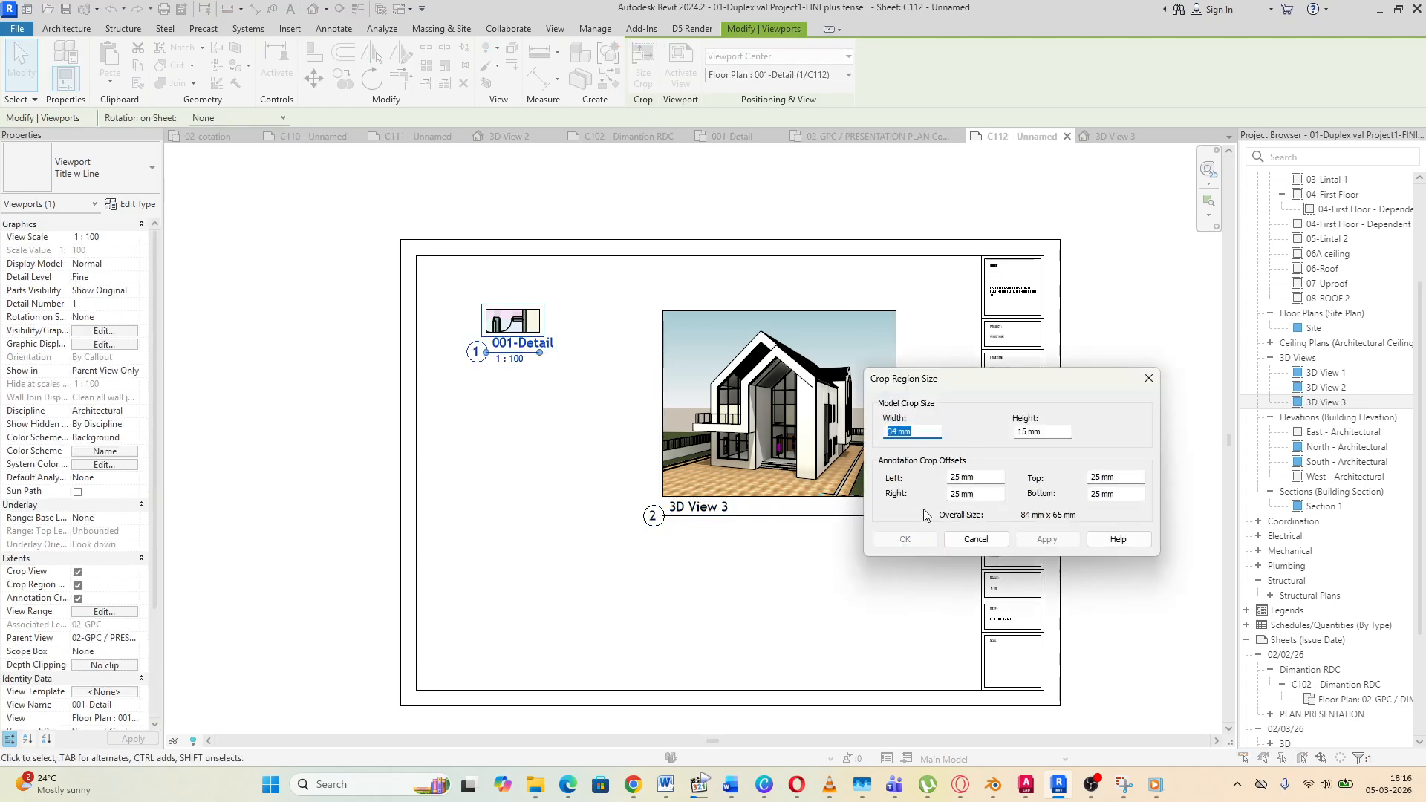
pyautogui.click(890, 432)
pyautogui.click(1022, 432)
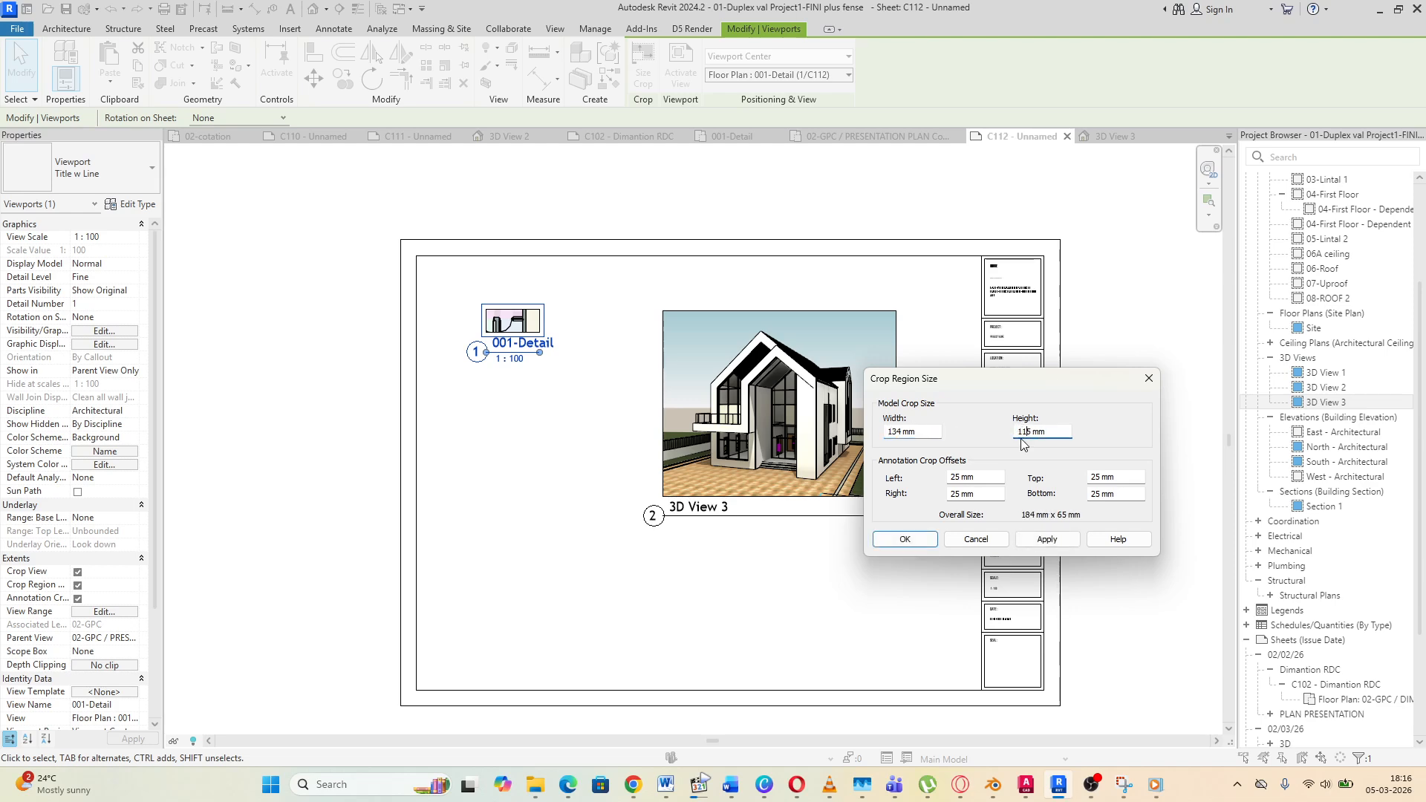
pyautogui.click(1051, 542)
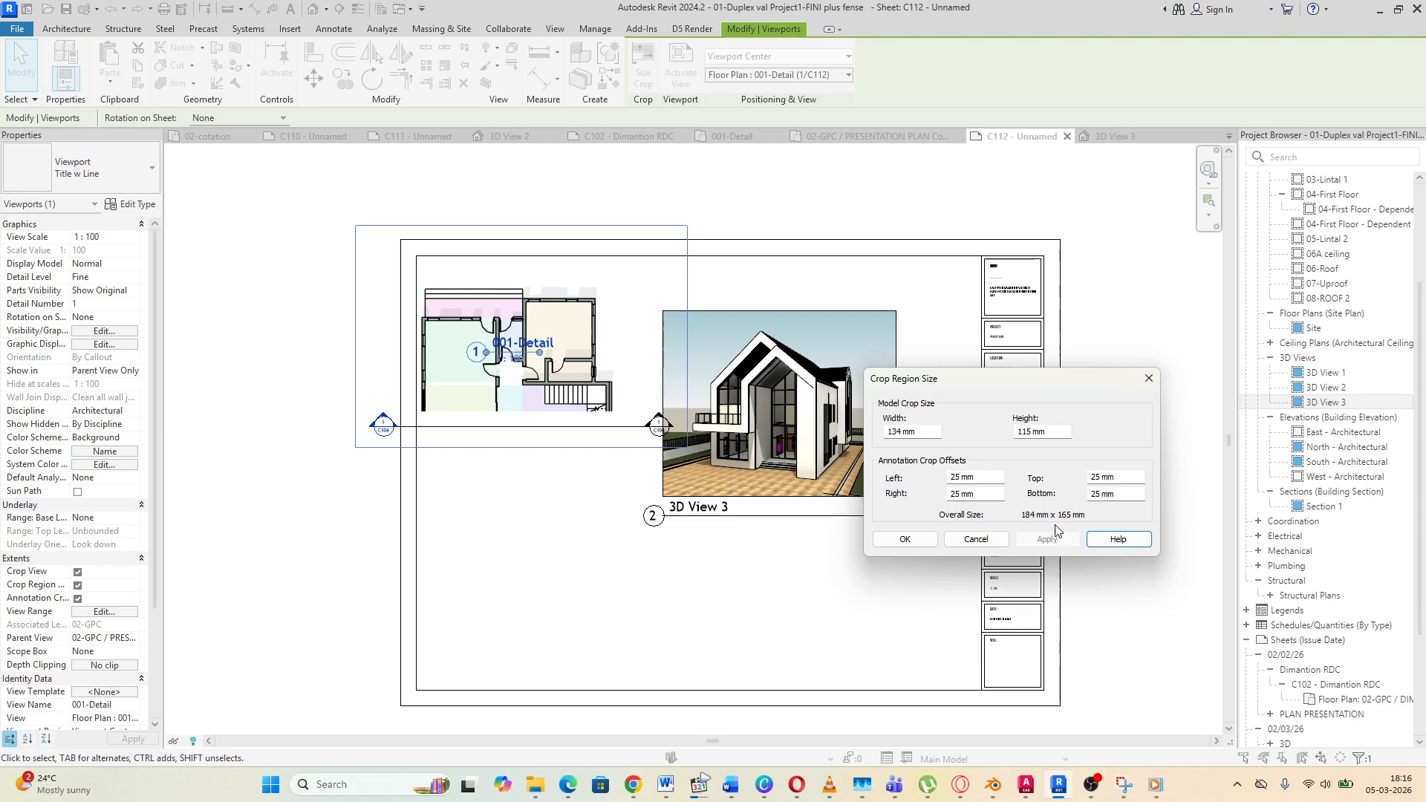
pyautogui.click(976, 539)
pyautogui.press('Escape')
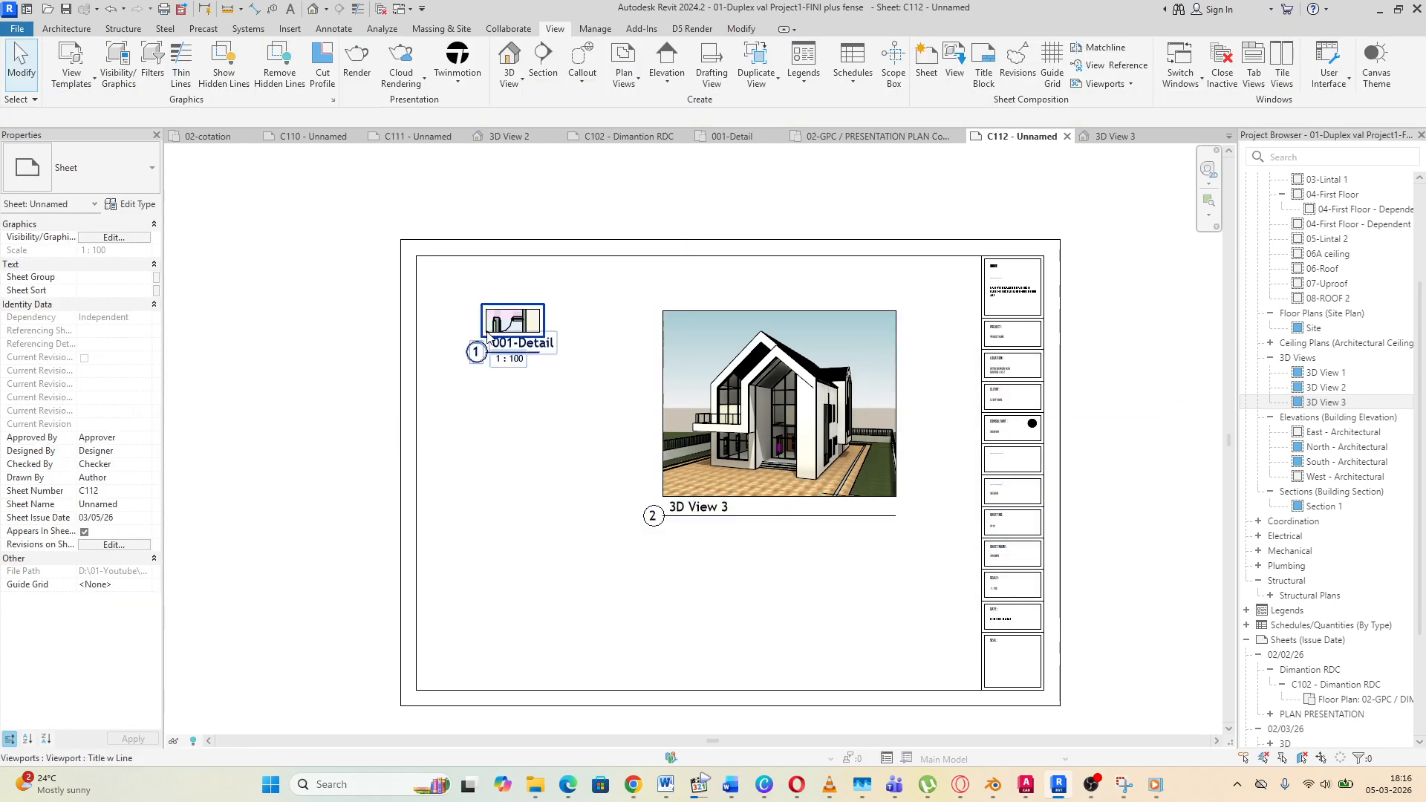
# Move the 3D View 3 viewport to the left on the sheet and position the 001-Detail viewport below it
pyautogui.click(523, 330)
pyautogui.moveTo(523, 330); pyautogui.dragTo(784, 592)
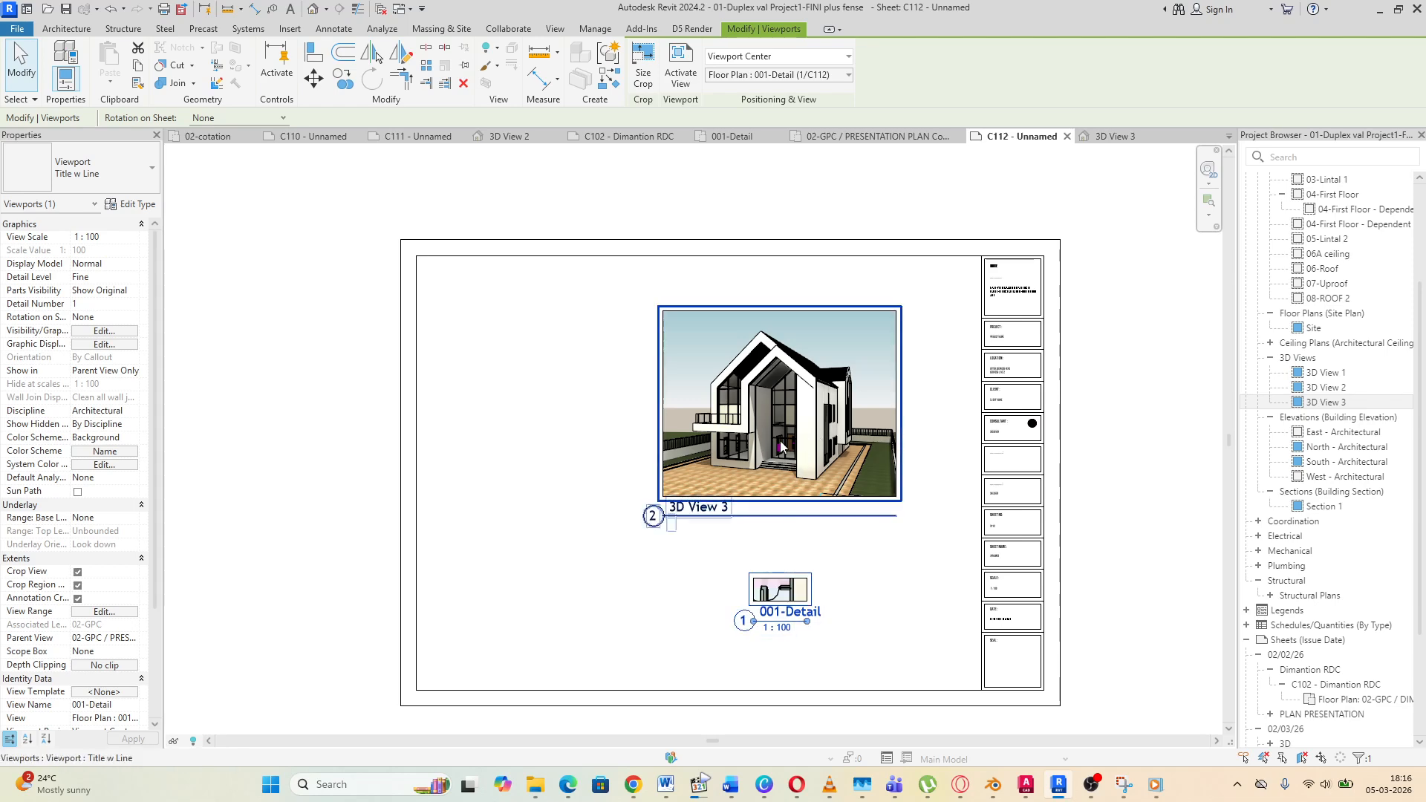
pyautogui.click(780, 446)
pyautogui.moveTo(780, 446); pyautogui.dragTo(688, 446)
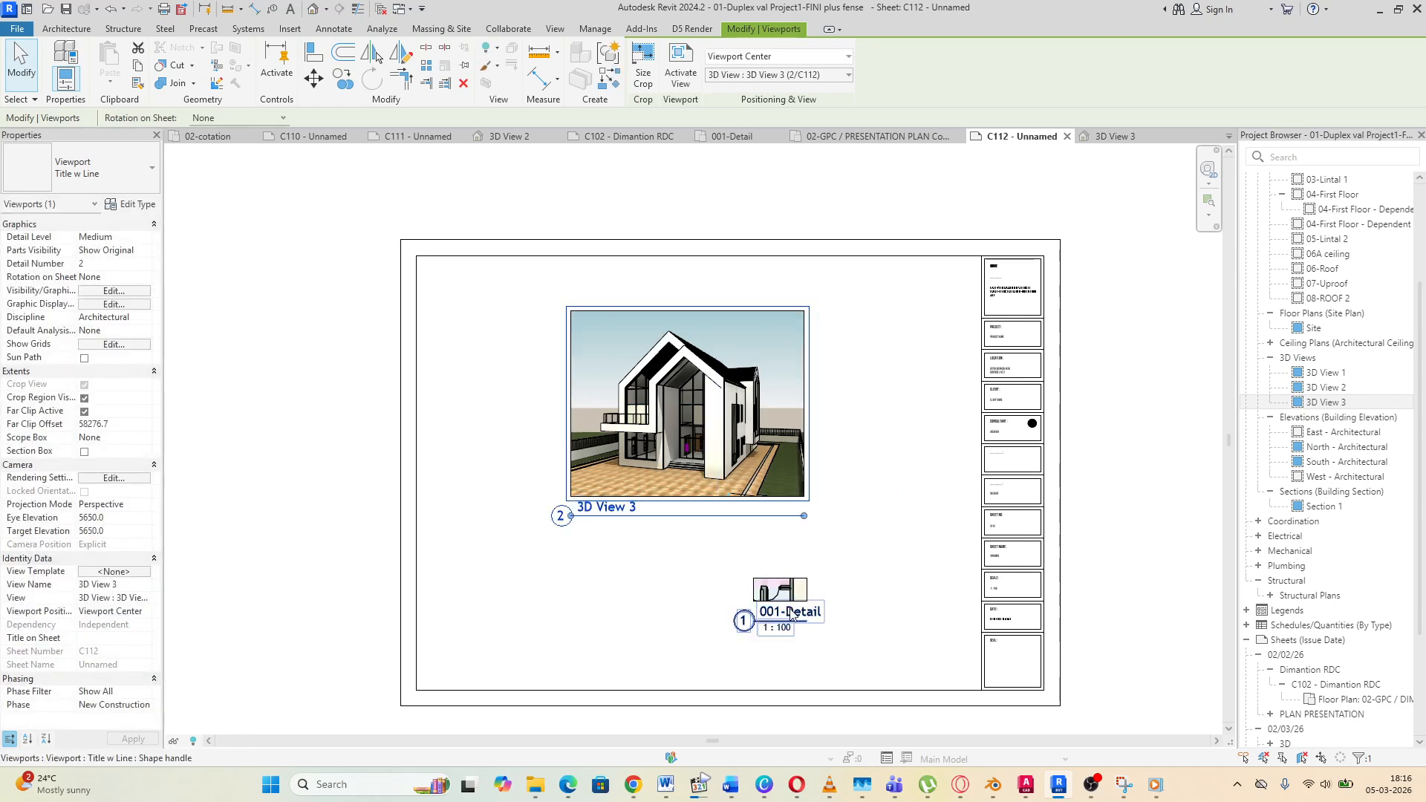
pyautogui.moveTo(792, 613); pyautogui.dragTo(716, 590)
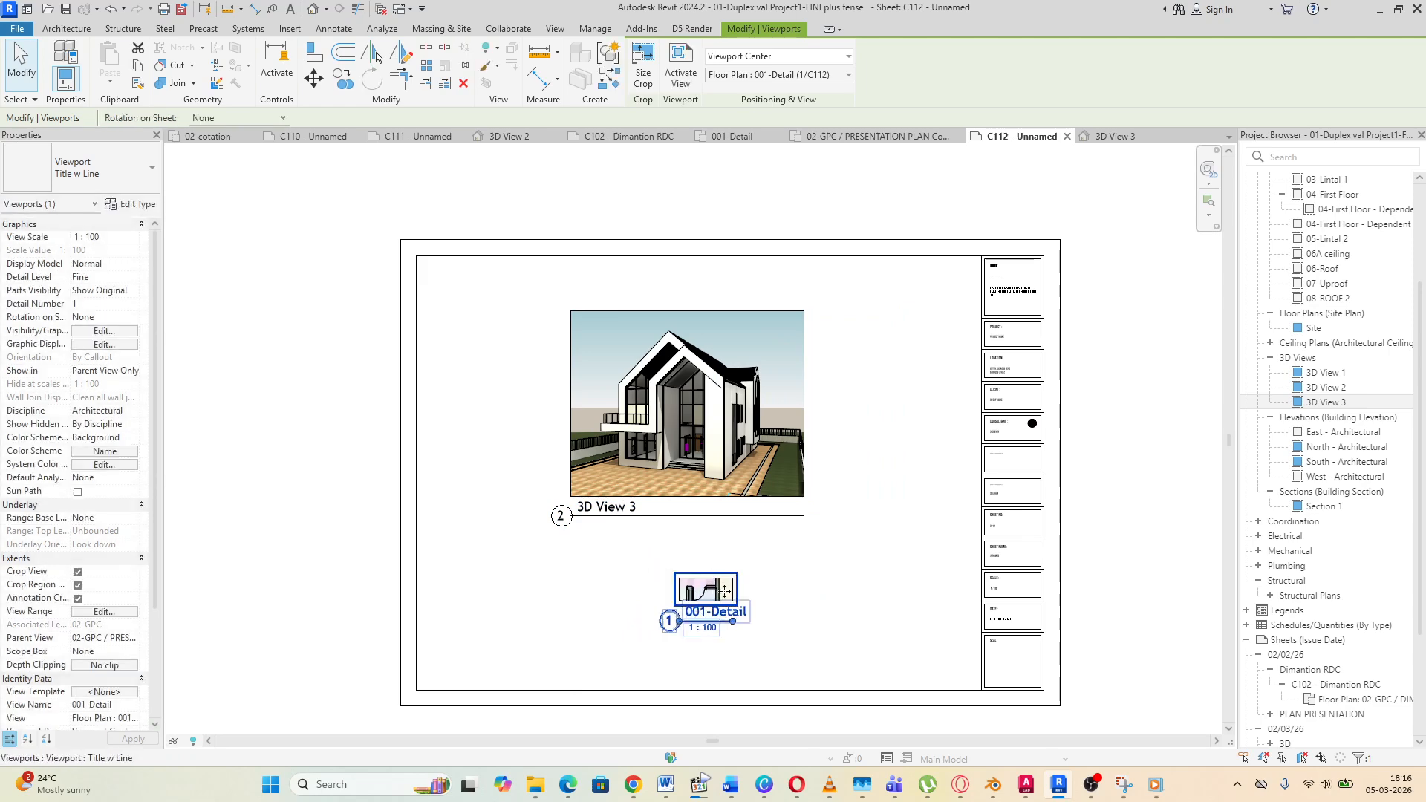
# Examine the 001-Detail viewport and the overall layout of sheet C112, and switch to sheet C102 - Dimantion RDC
pyautogui.click(696, 606)
pyautogui.click(702, 590)
pyautogui.click(804, 580)
pyautogui.click(703, 594)
pyautogui.scroll(5, 719, 581)
pyautogui.click(813, 605)
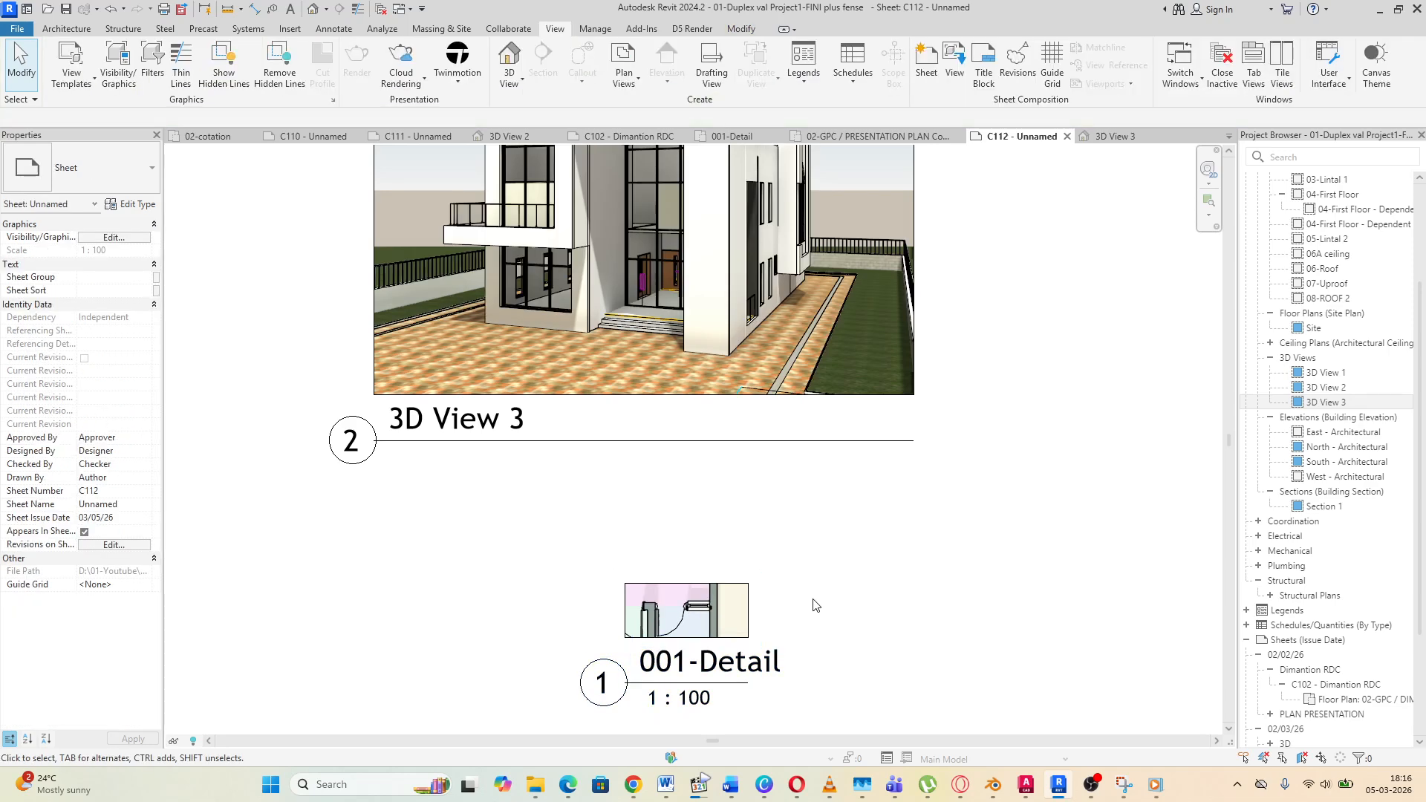
pyautogui.click(675, 604)
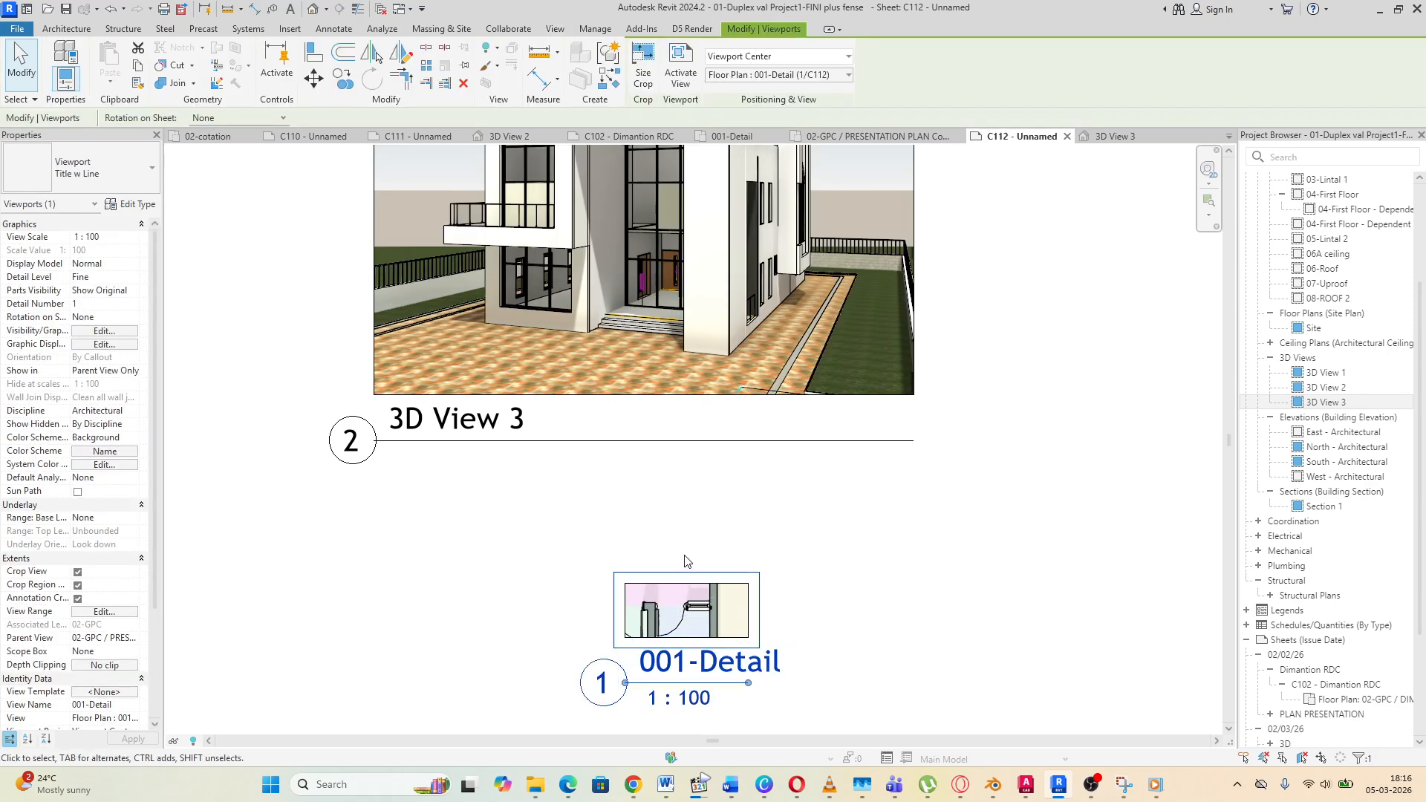
pyautogui.scroll(-5, 685, 561)
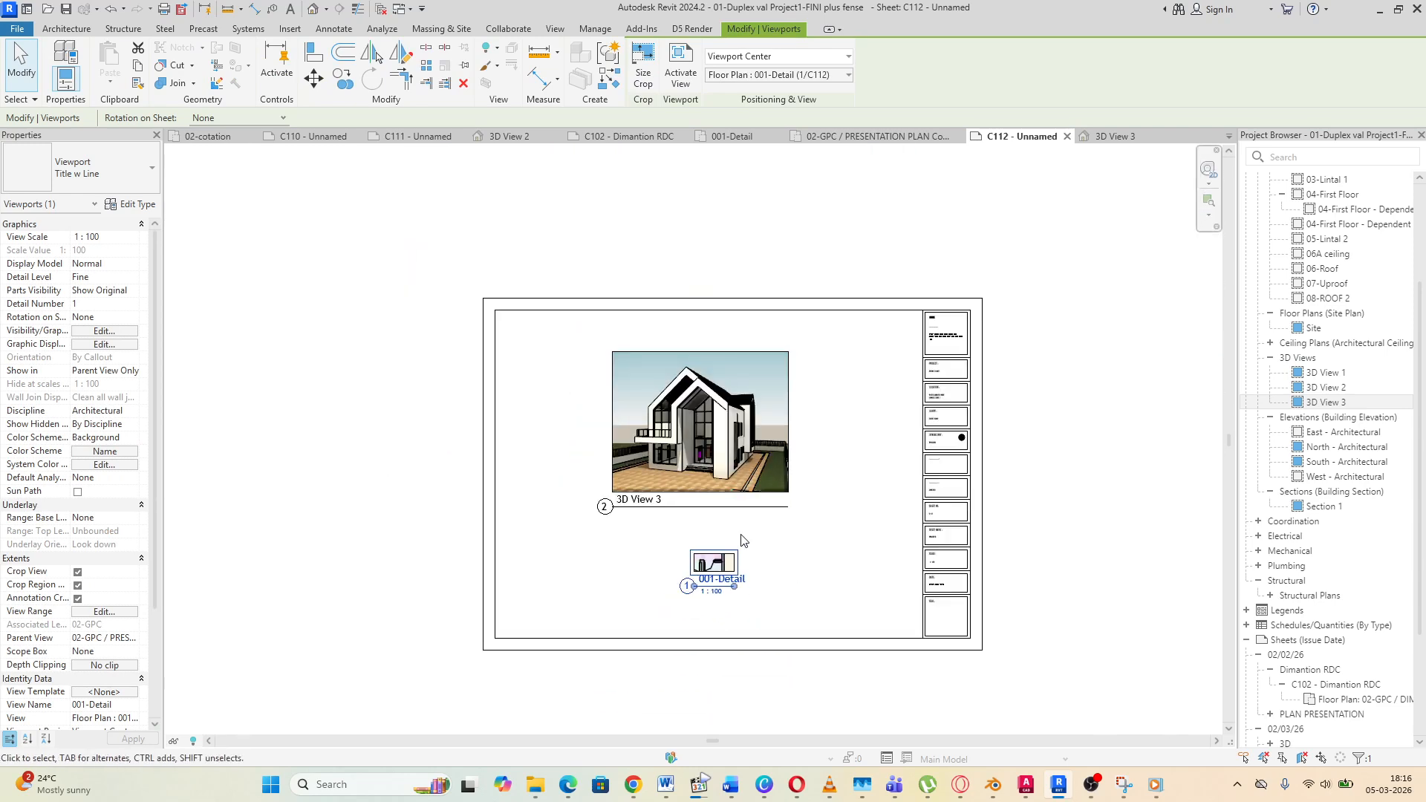
pyautogui.scroll(1, 846, 413)
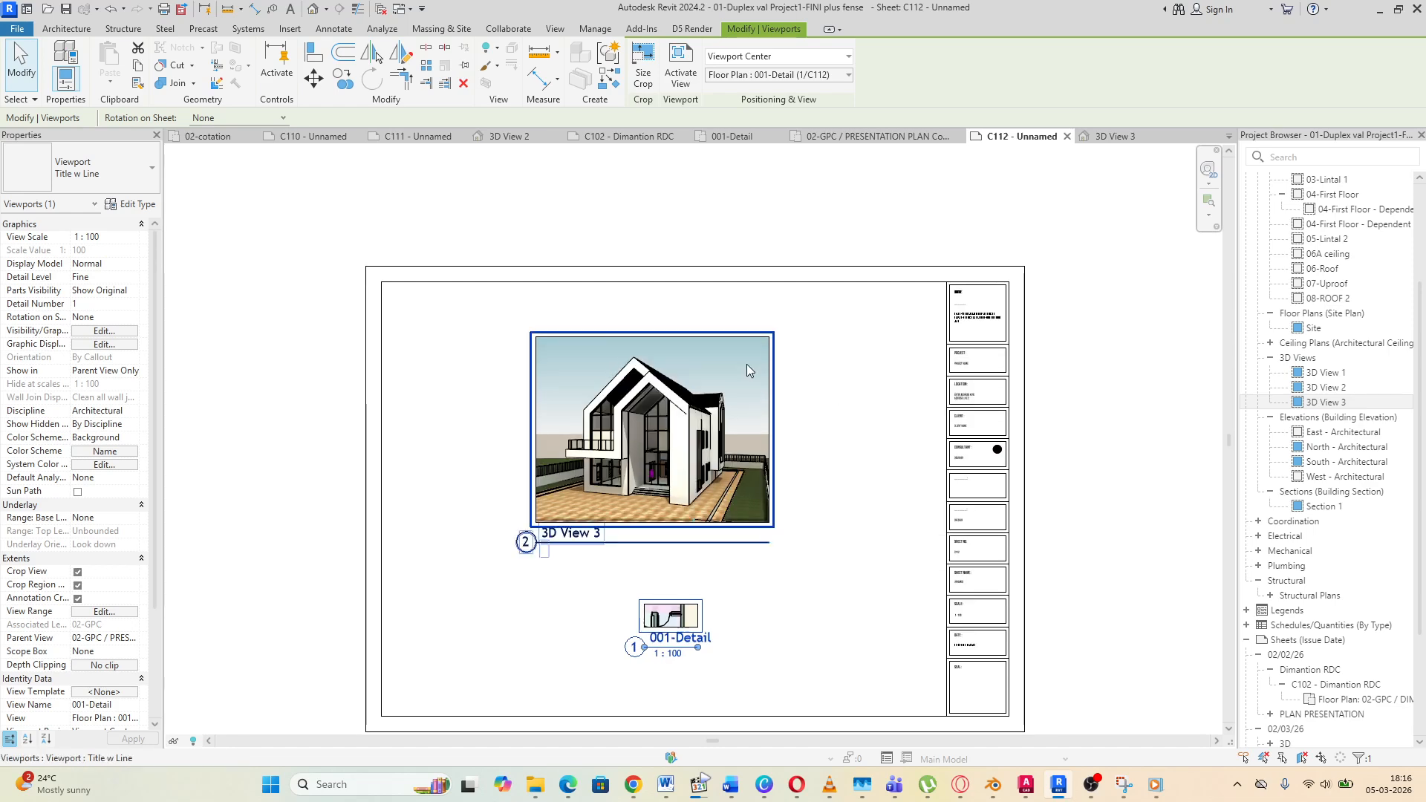
pyautogui.scroll(-1, 769, 387)
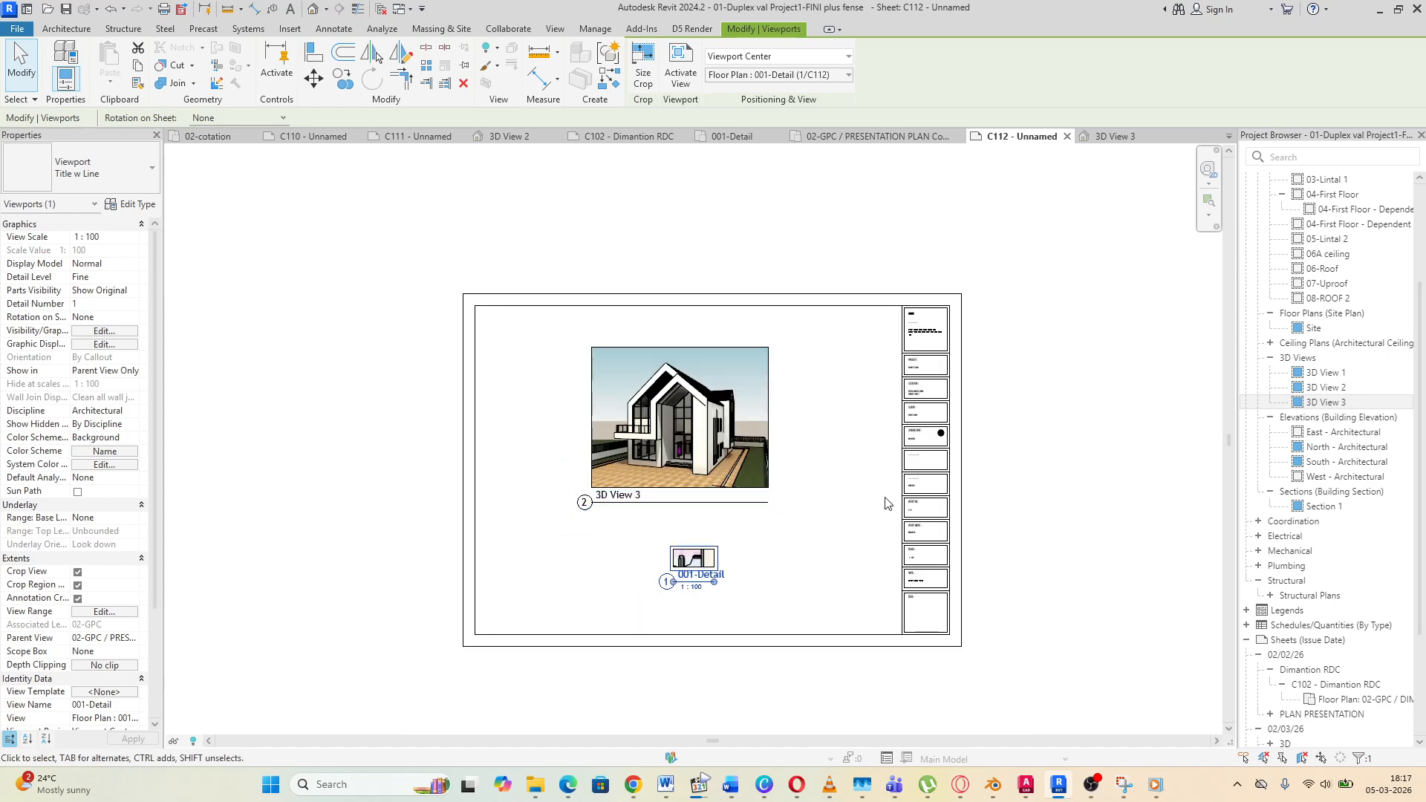
pyautogui.scroll(1, 866, 436)
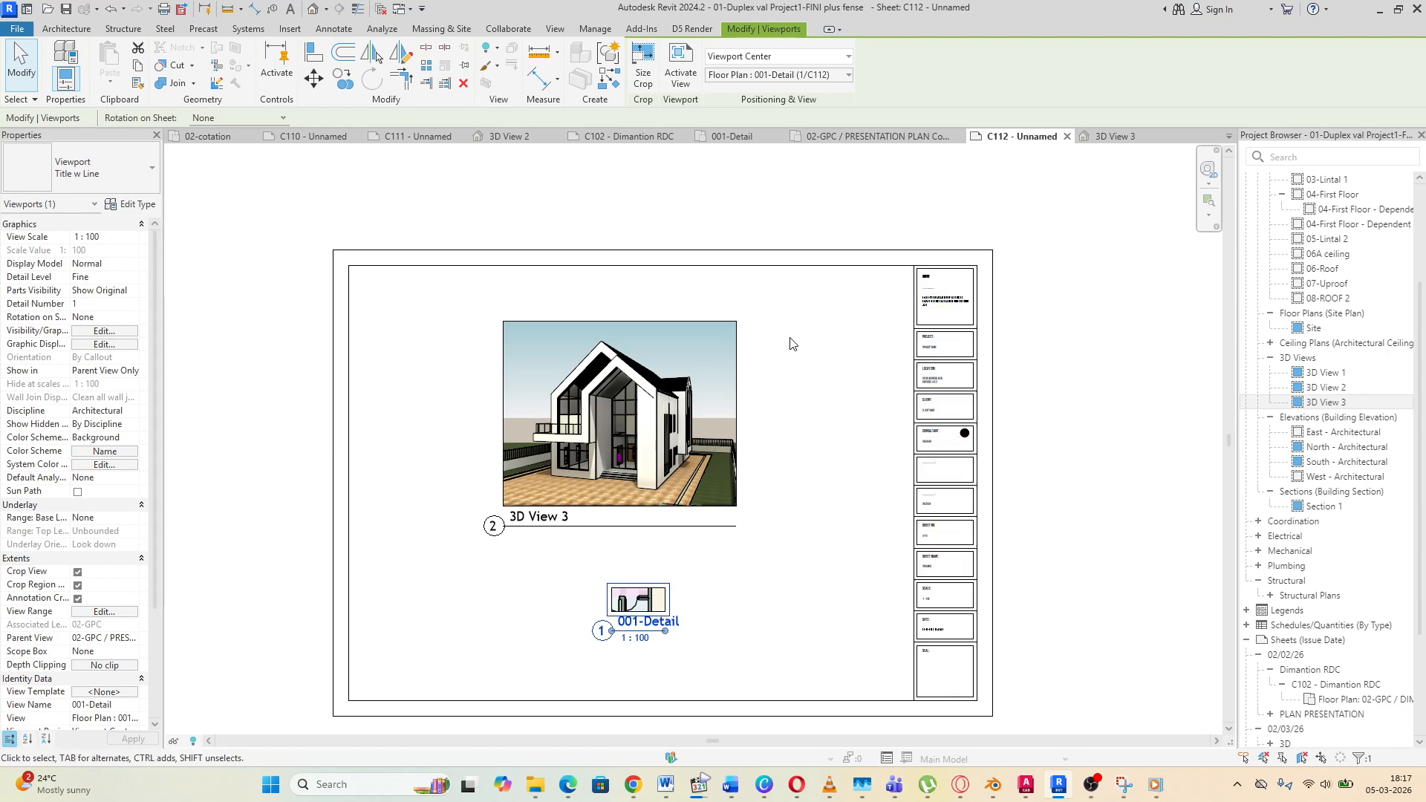
pyautogui.click(600, 139)
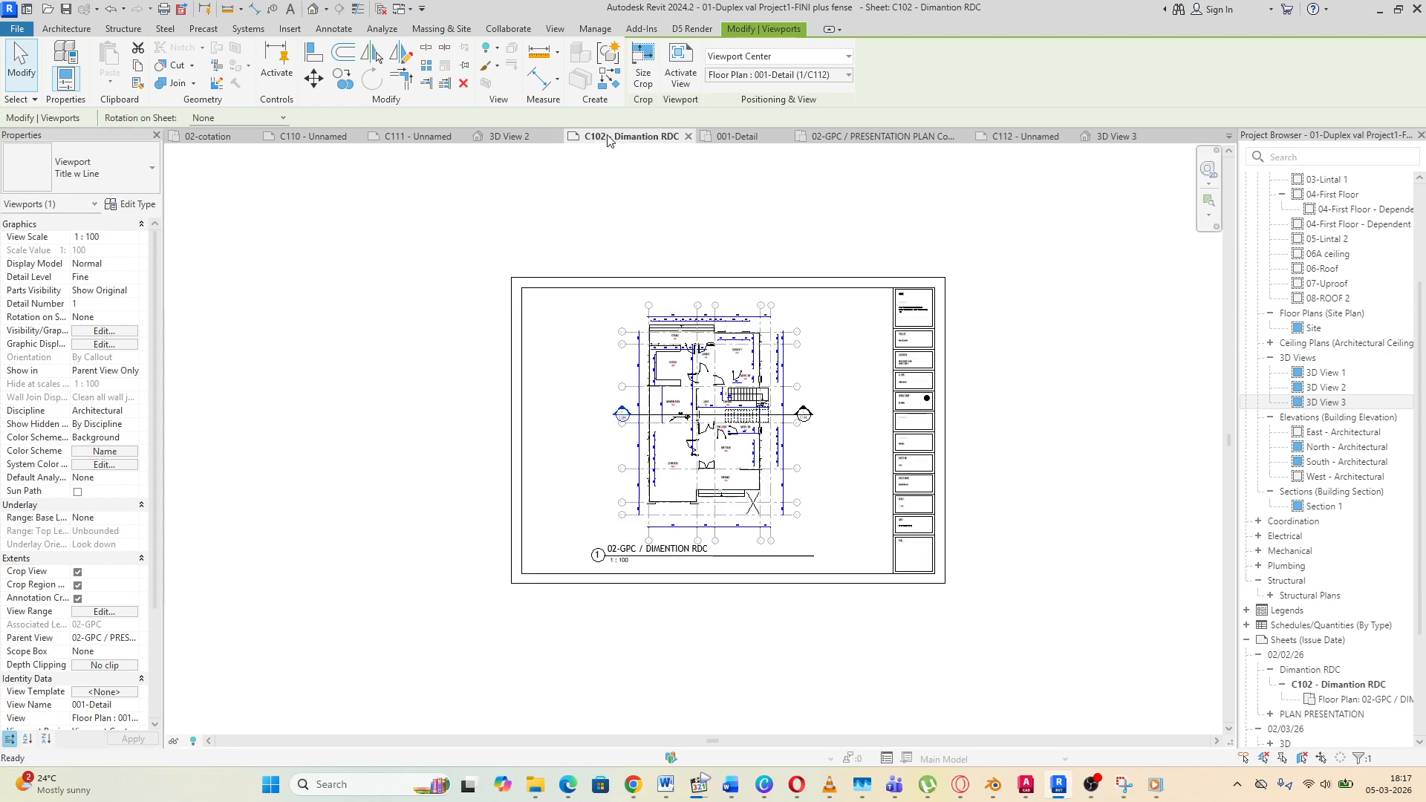
# Look over sheet C111 with 3D View 2, and bring up sheet C110 to examine the 02-cotation plan layout
pyautogui.click(392, 139)
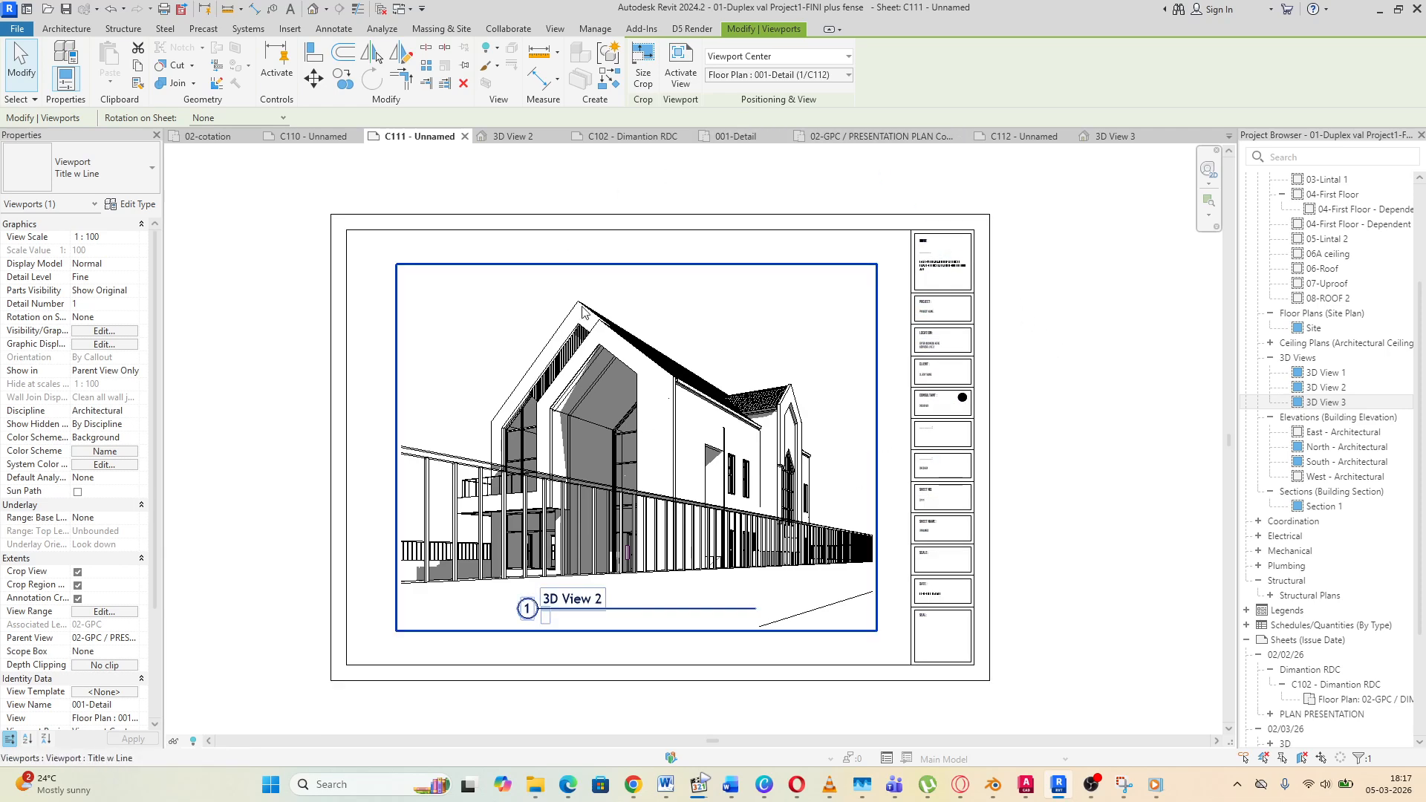
pyautogui.click(319, 136)
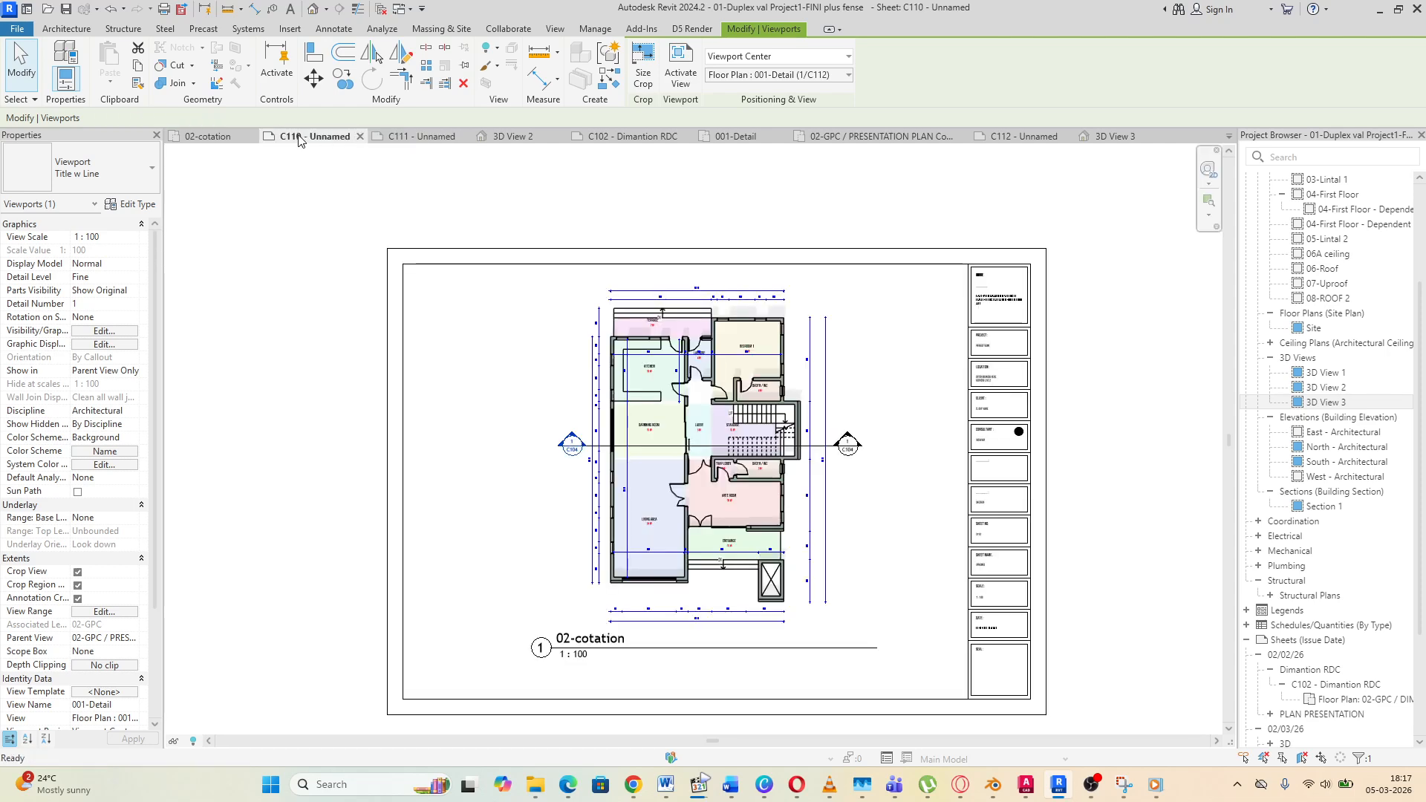
pyautogui.scroll(-2, 469, 522)
pyautogui.scroll(2, 987, 550)
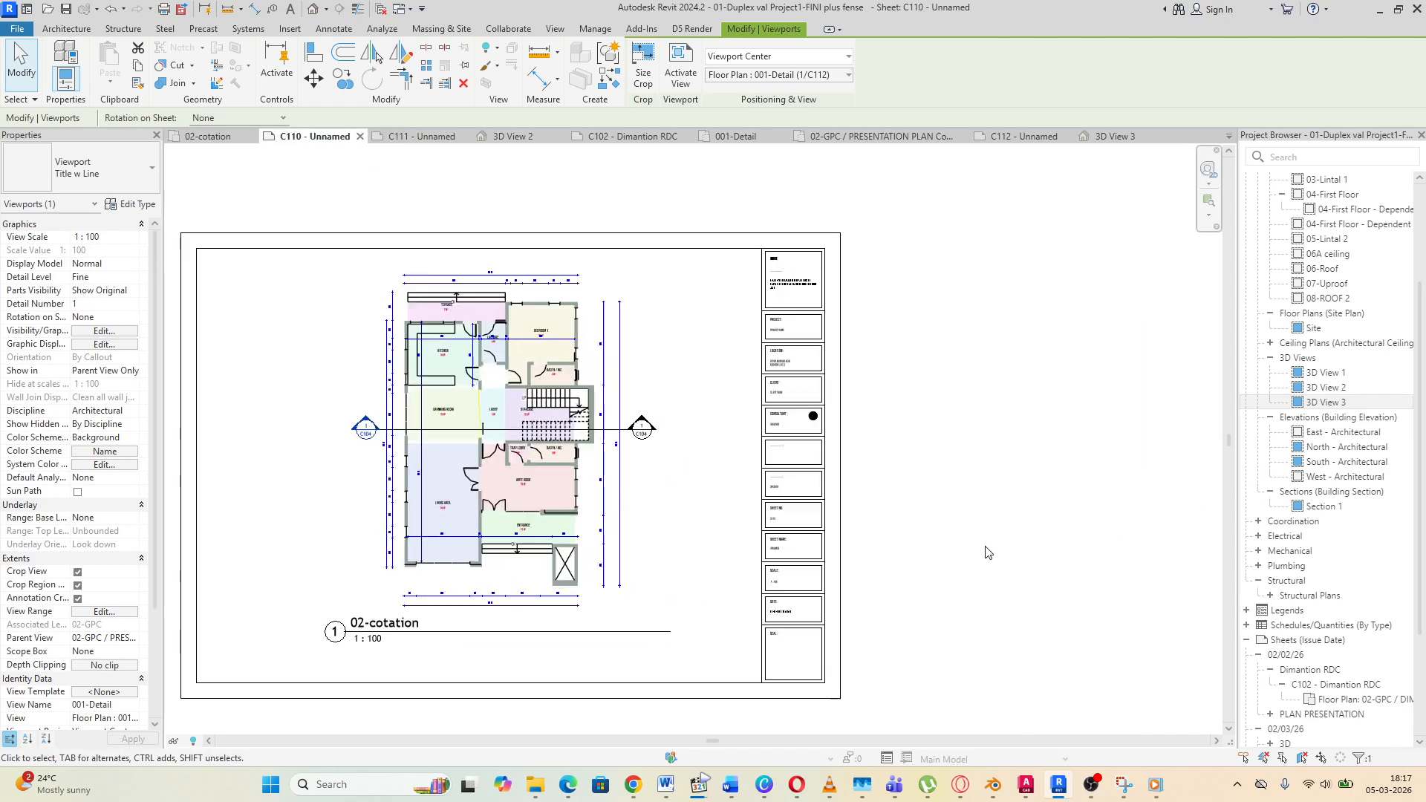
pyautogui.scroll(-2, 1107, 557)
pyautogui.scroll(1, 1040, 529)
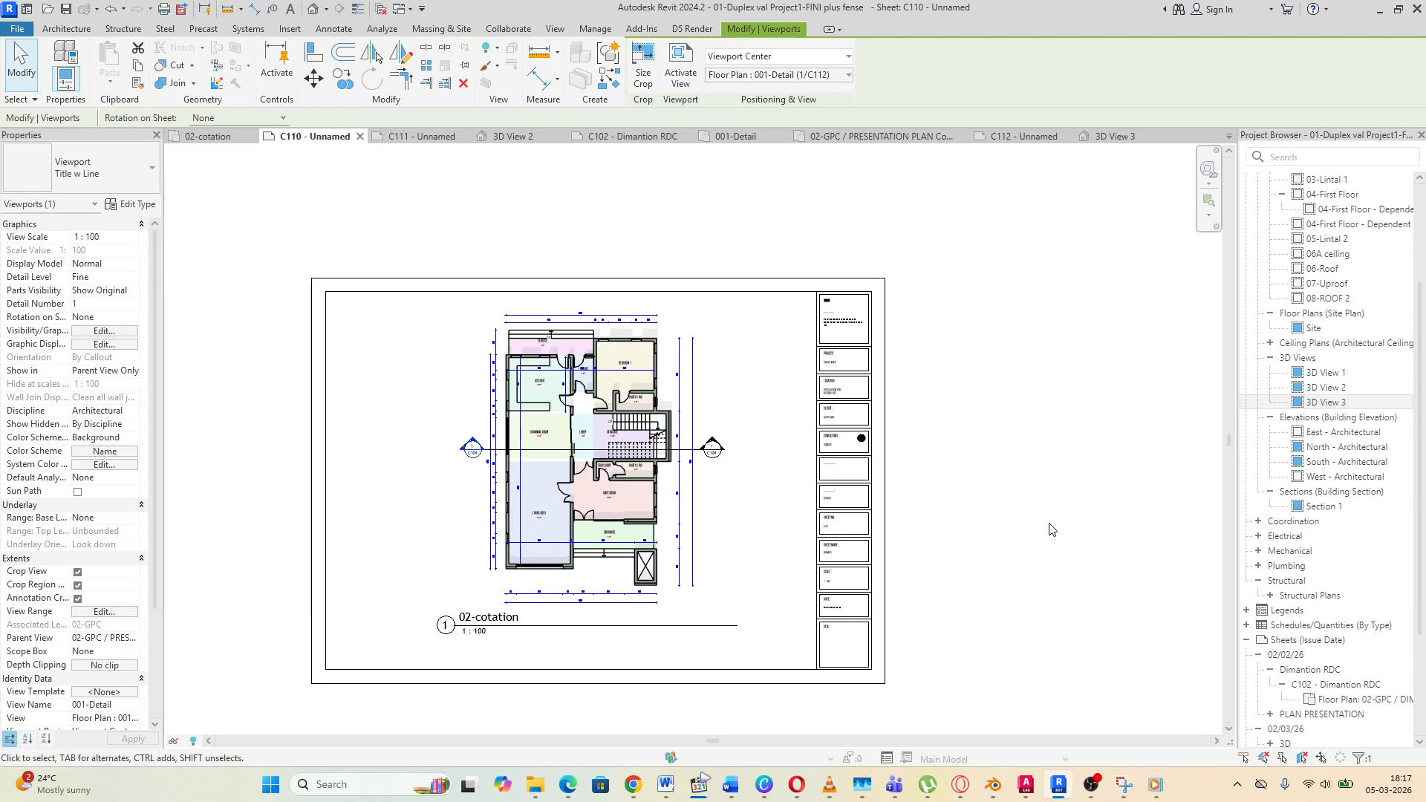
pyautogui.hotkey('ctrl', 'p')
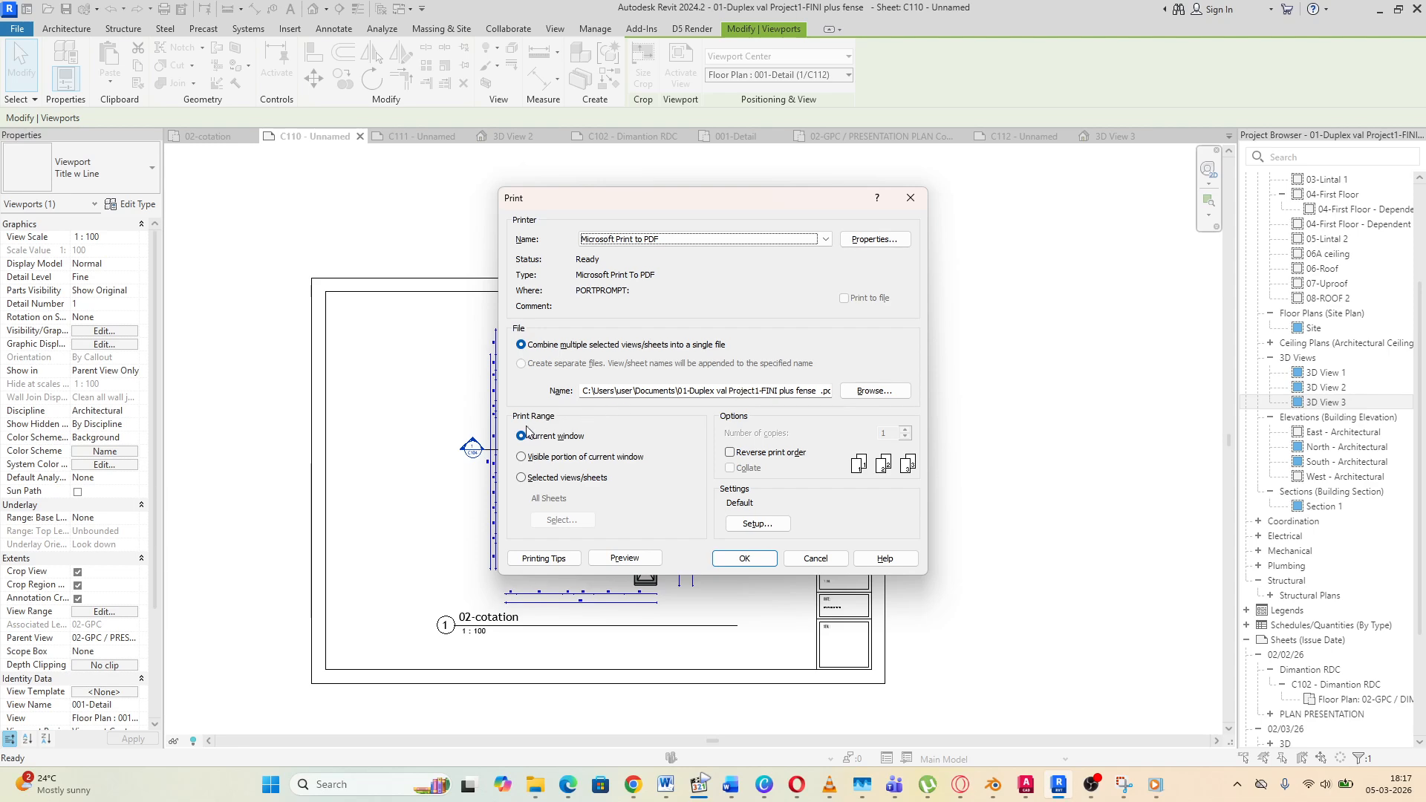
pyautogui.click(744, 559)
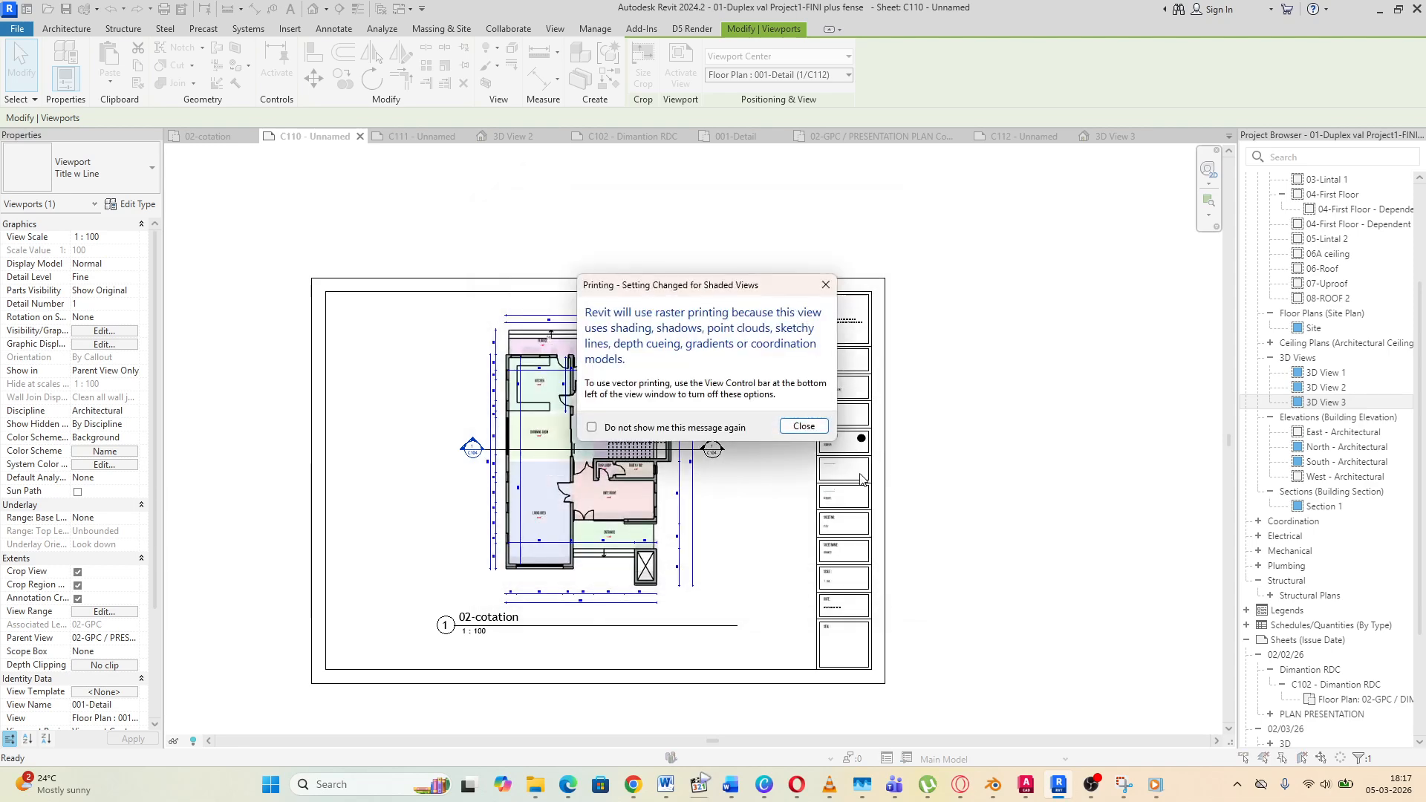
pyautogui.click(805, 426)
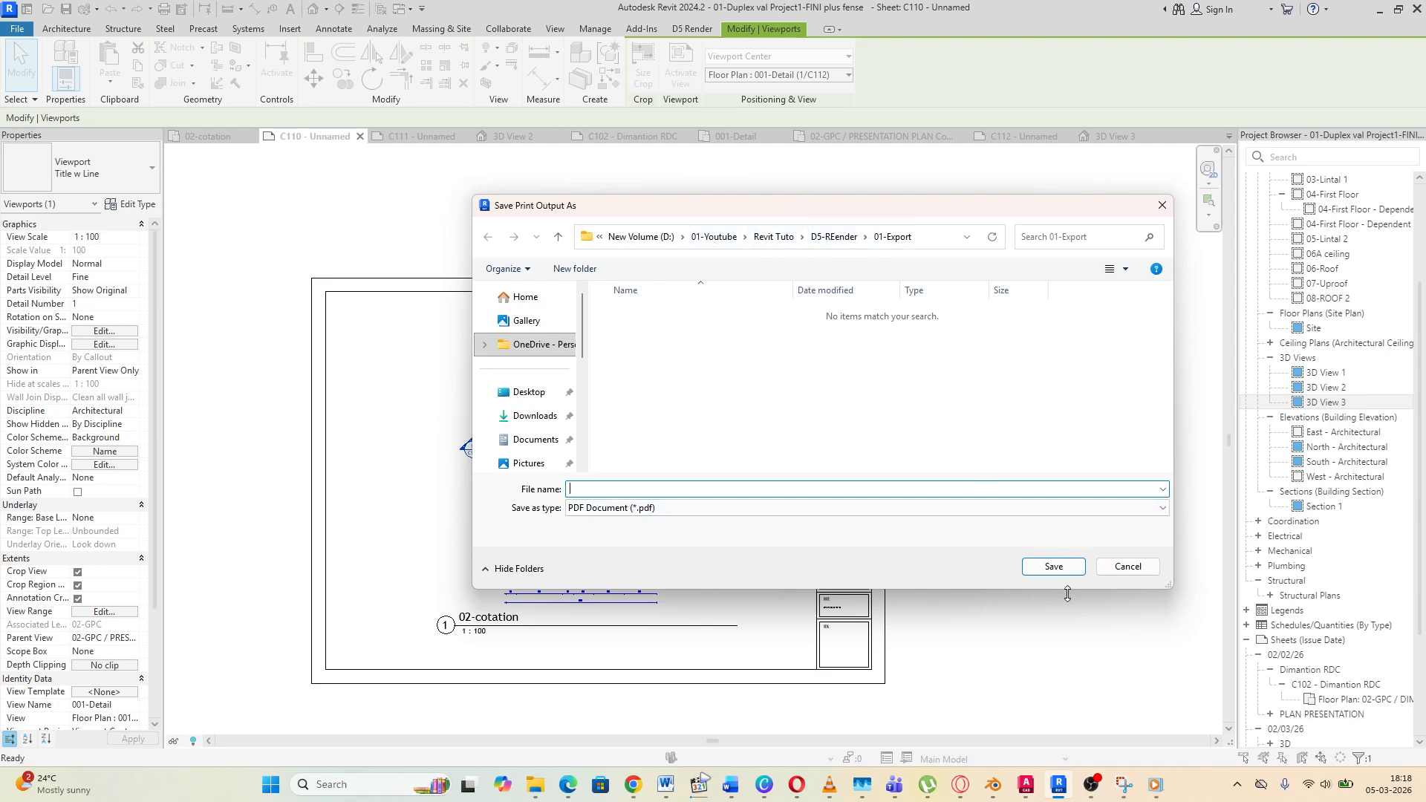
pyautogui.click(1127, 567)
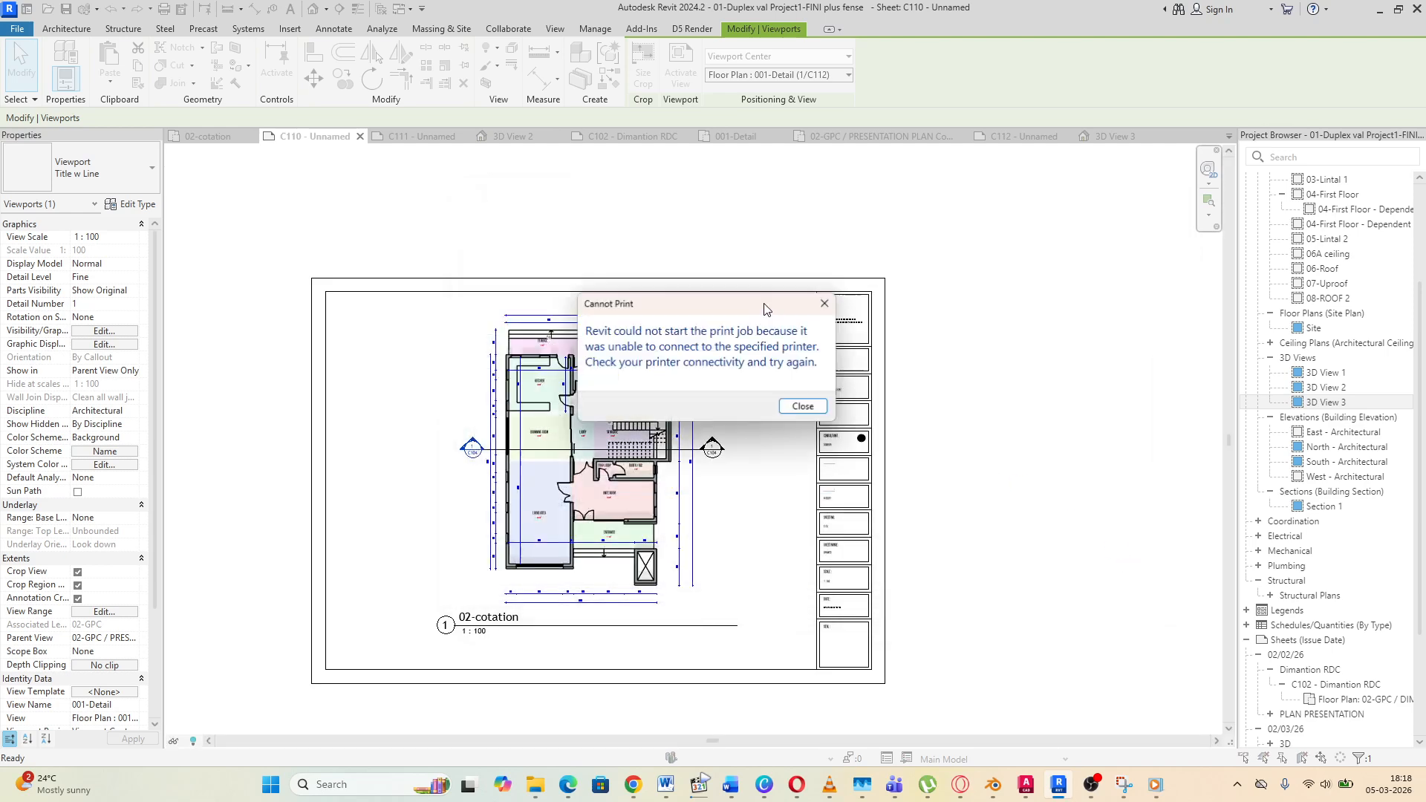
pyautogui.click(817, 406)
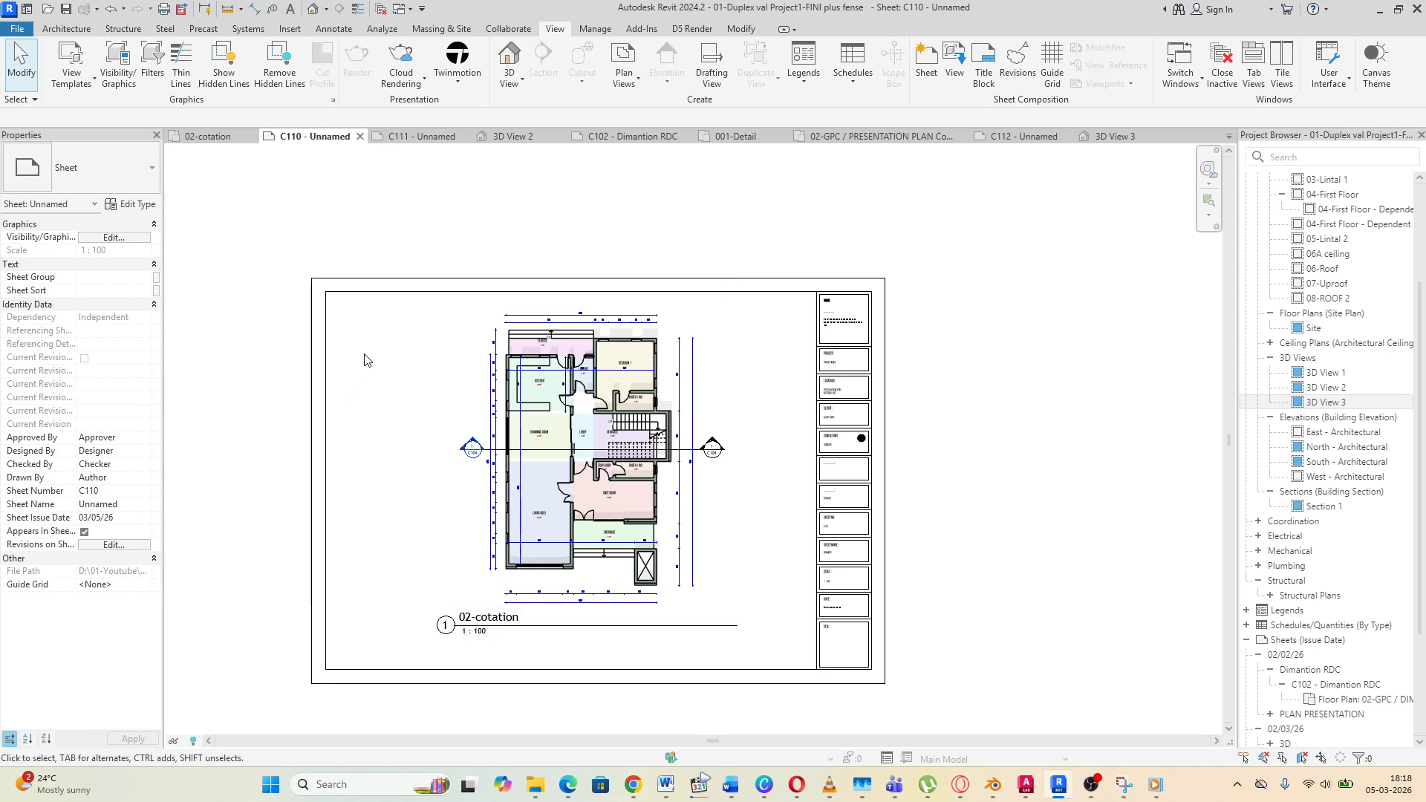
# Print the current window, sheet C110, with PDFCreator as the printer
pyautogui.click(69, 28)
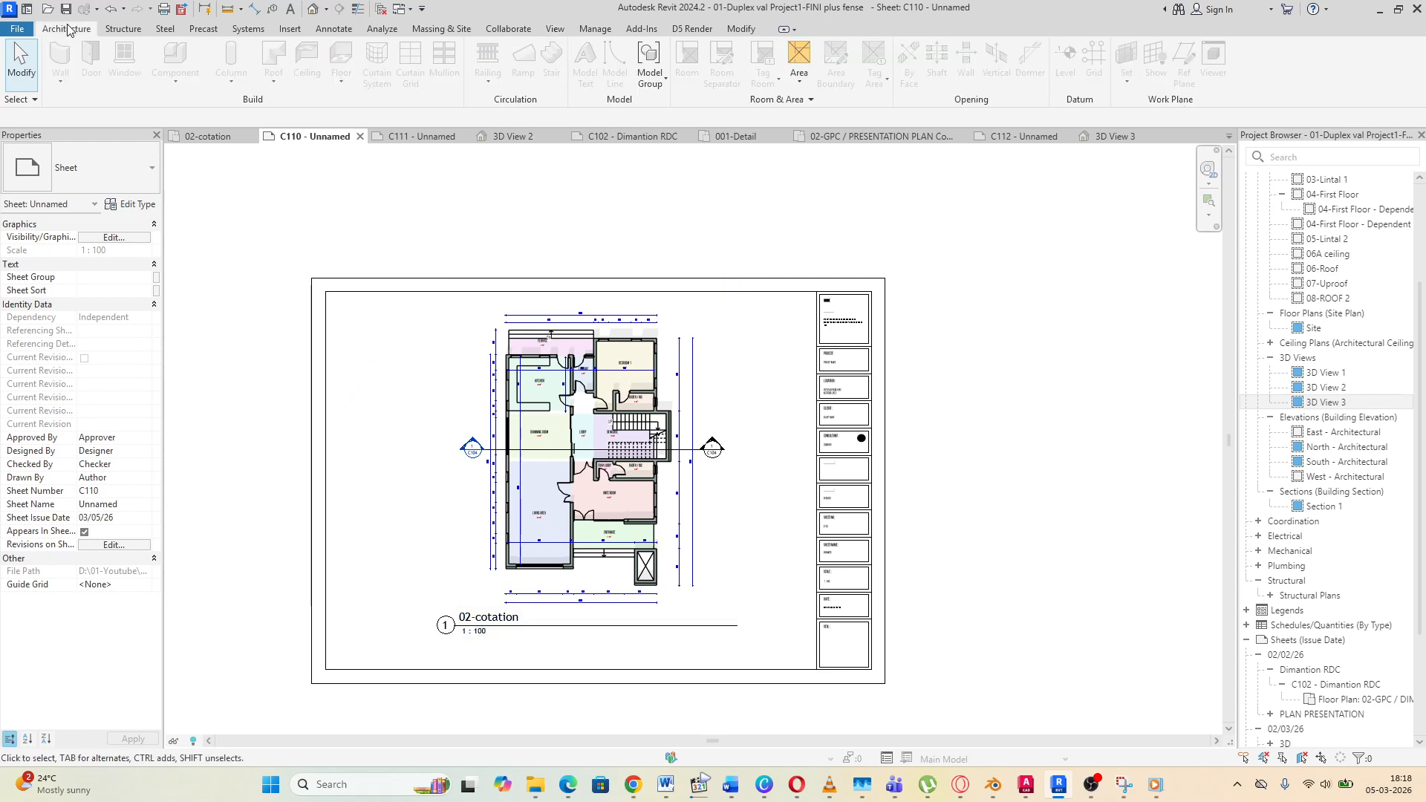
pyautogui.click(113, 29)
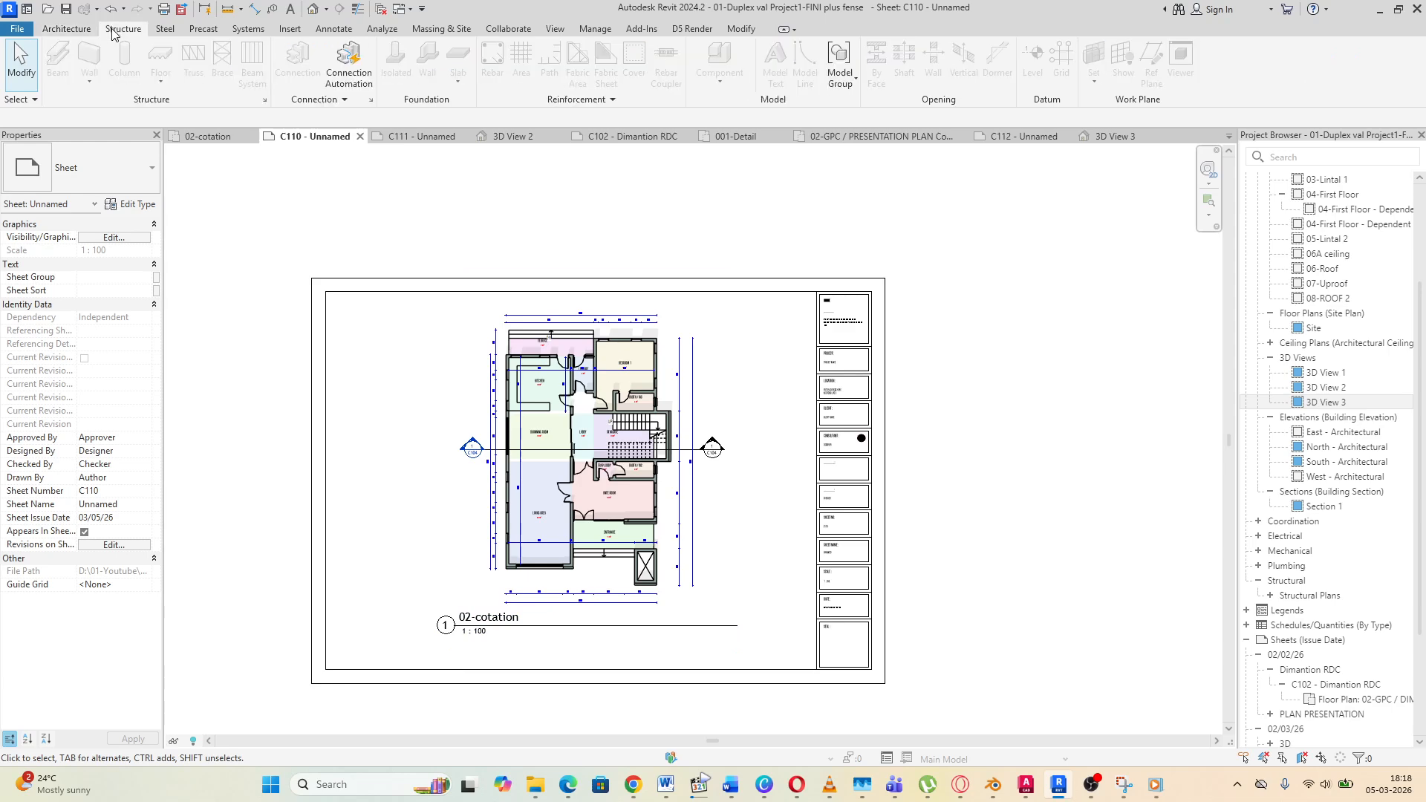
pyautogui.click(17, 31)
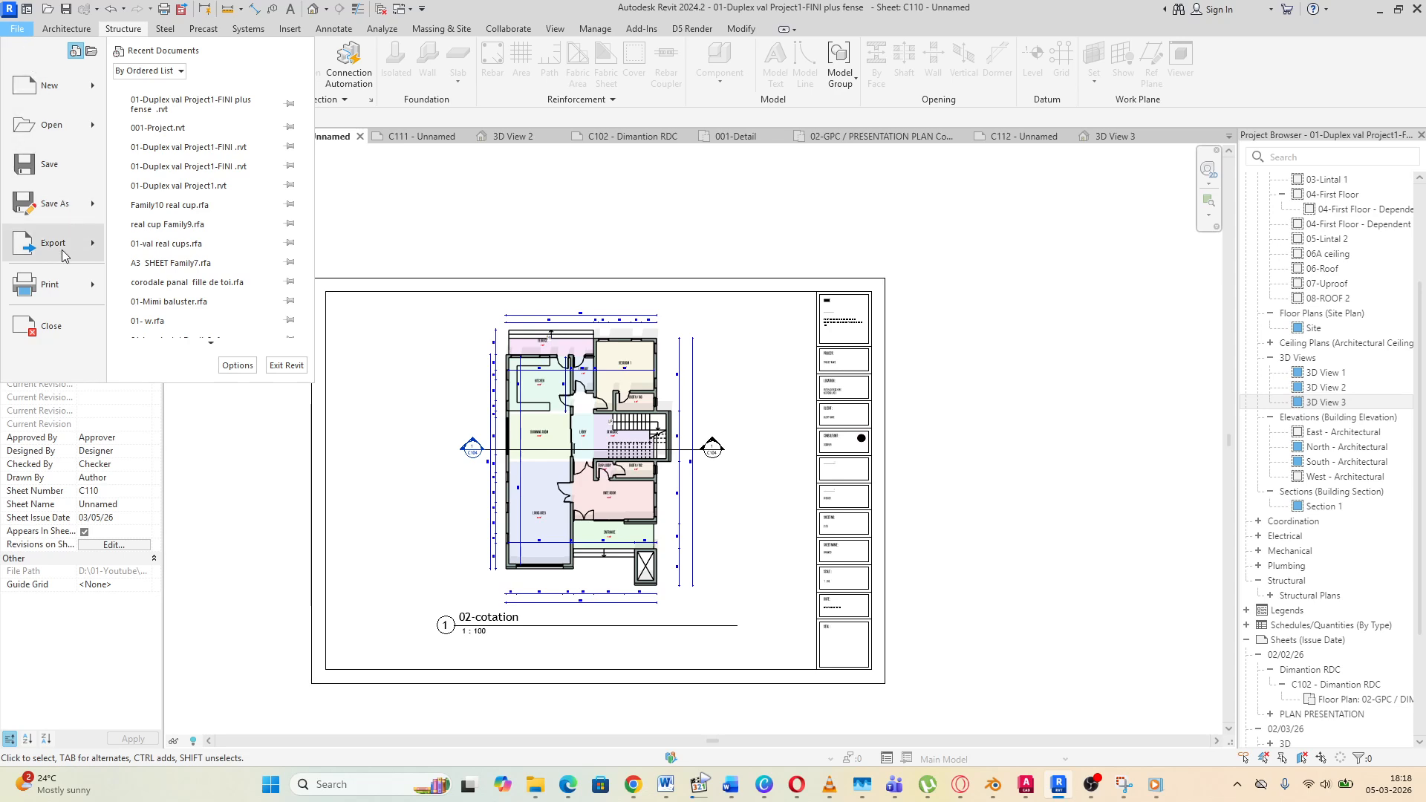
pyautogui.moveTo(50, 291)
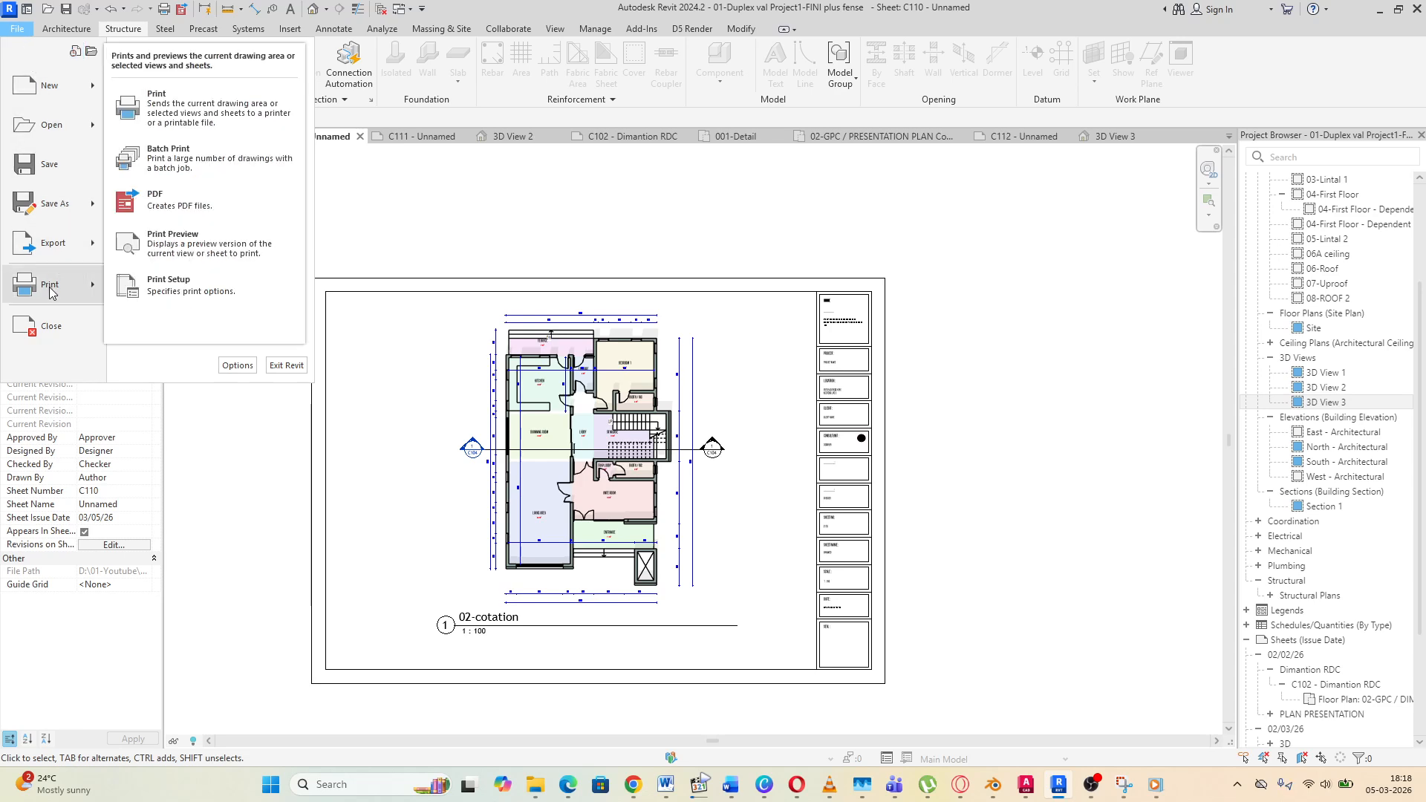
pyautogui.click(164, 109)
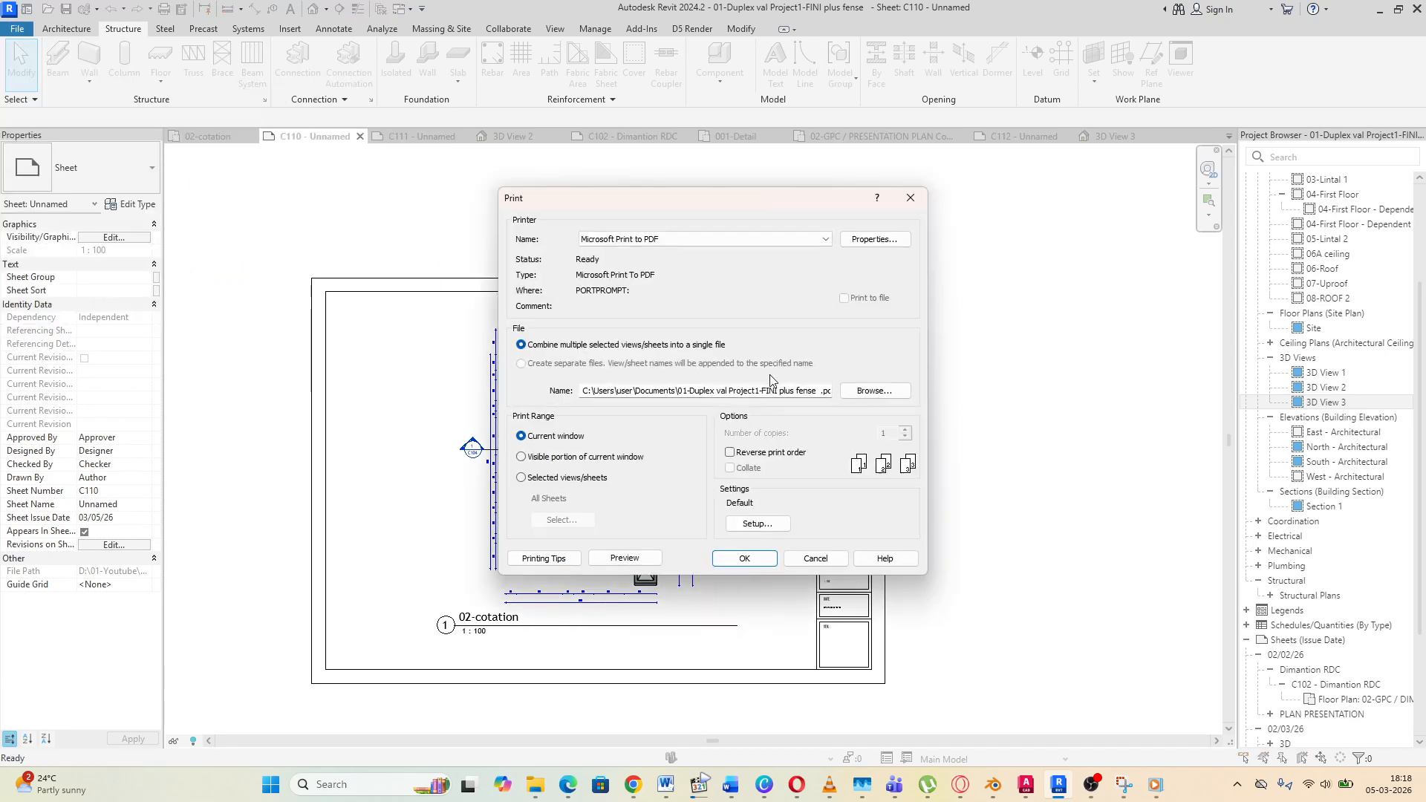
pyautogui.click(826, 239)
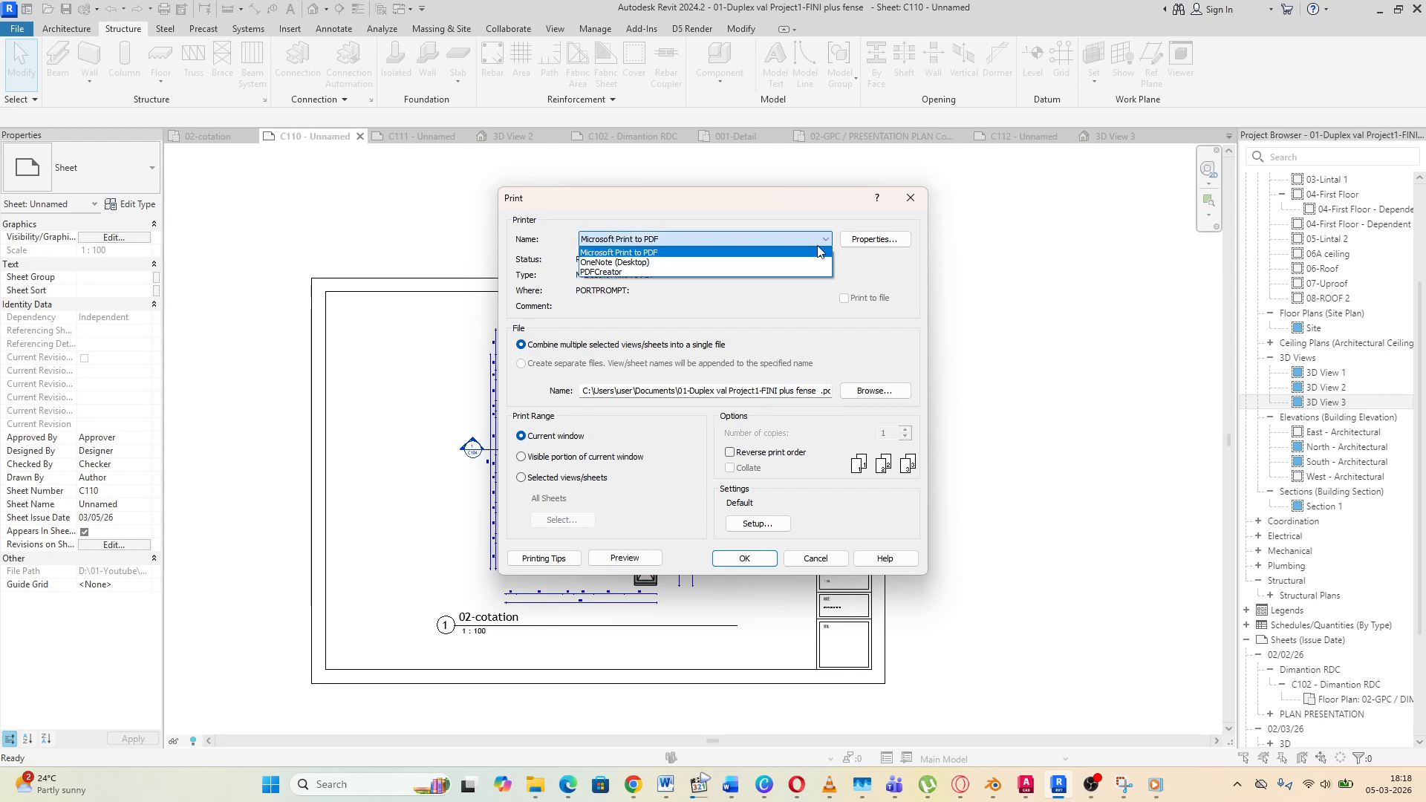
pyautogui.click(795, 272)
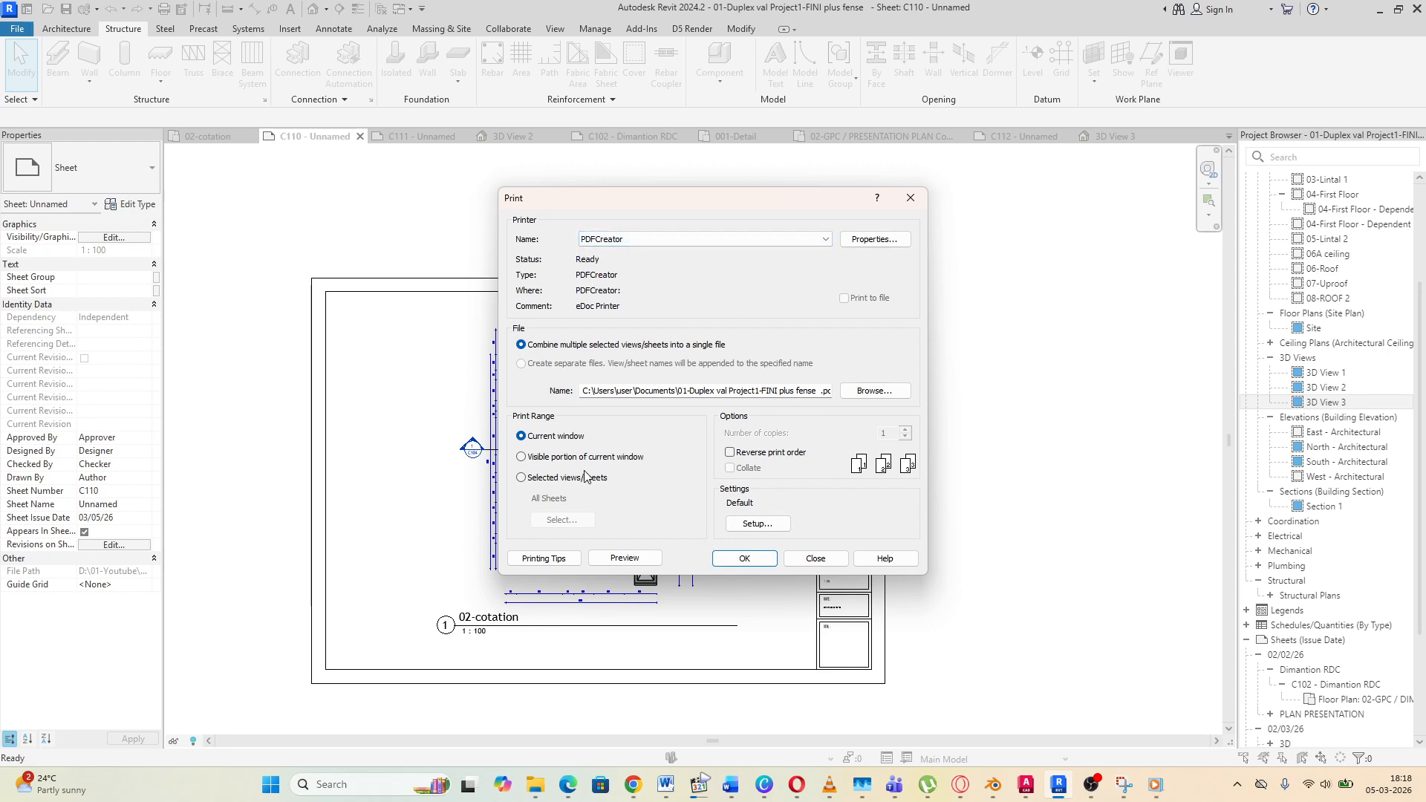
pyautogui.click(745, 559)
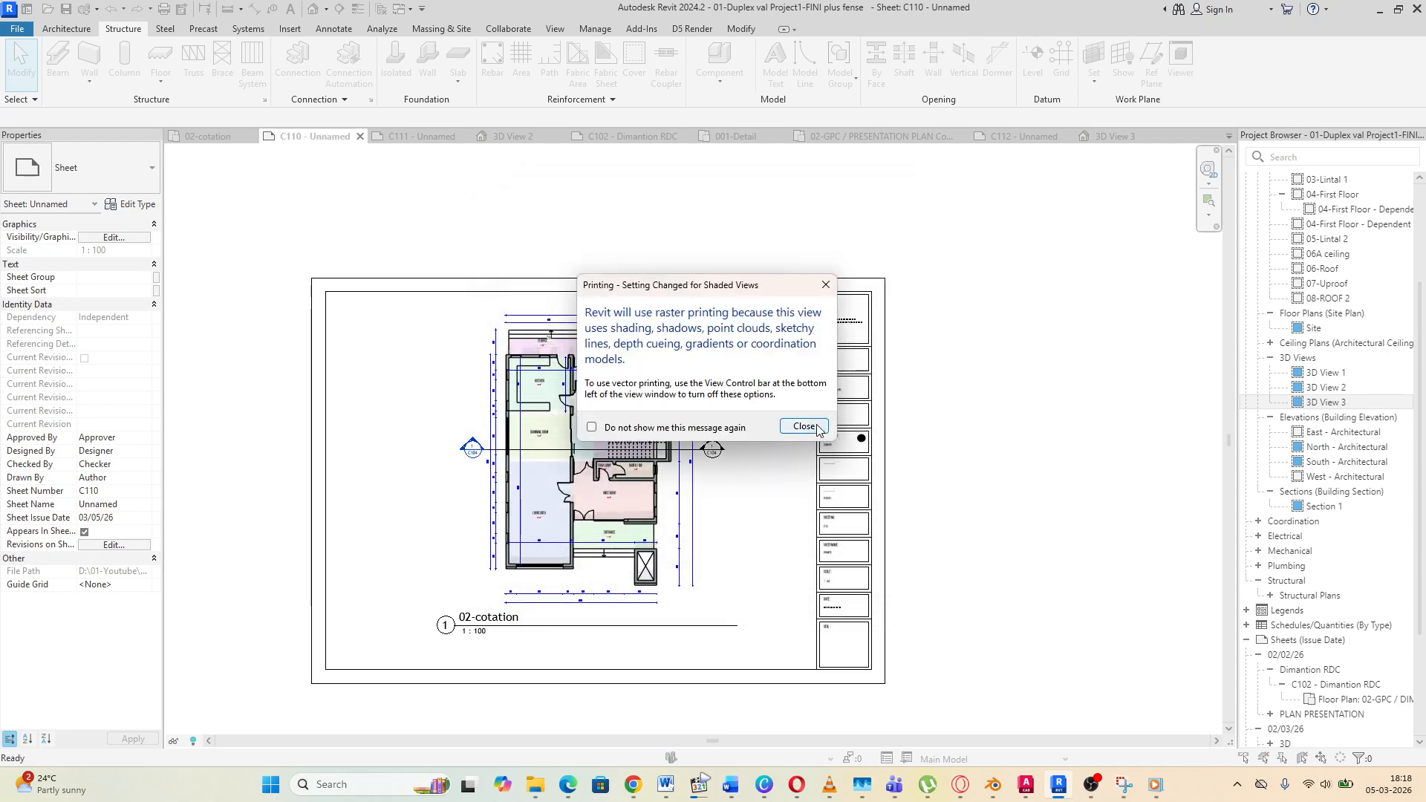
pyautogui.click(816, 428)
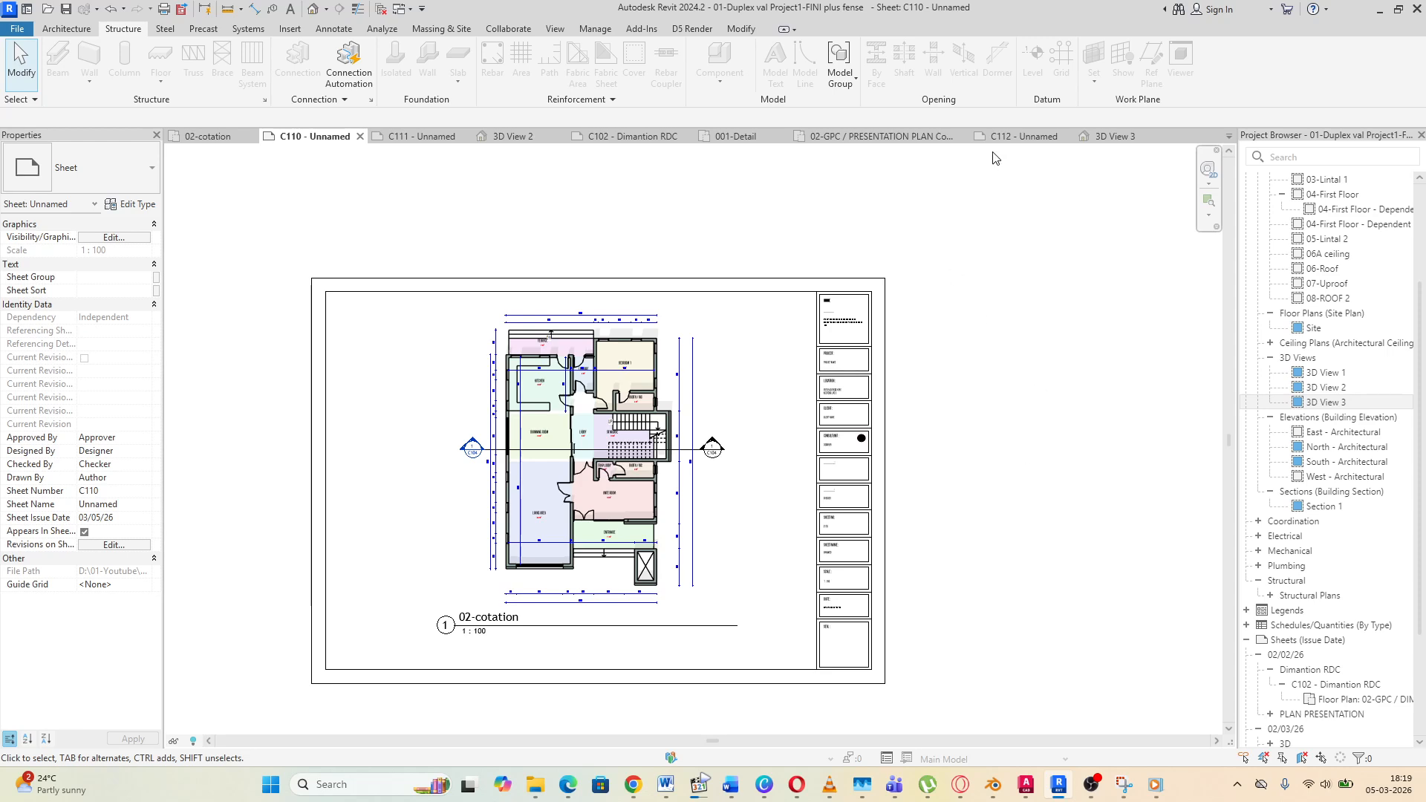
# Switch to sheet C112 and examine the 3D View 3 viewport up close
pyautogui.click(1018, 137)
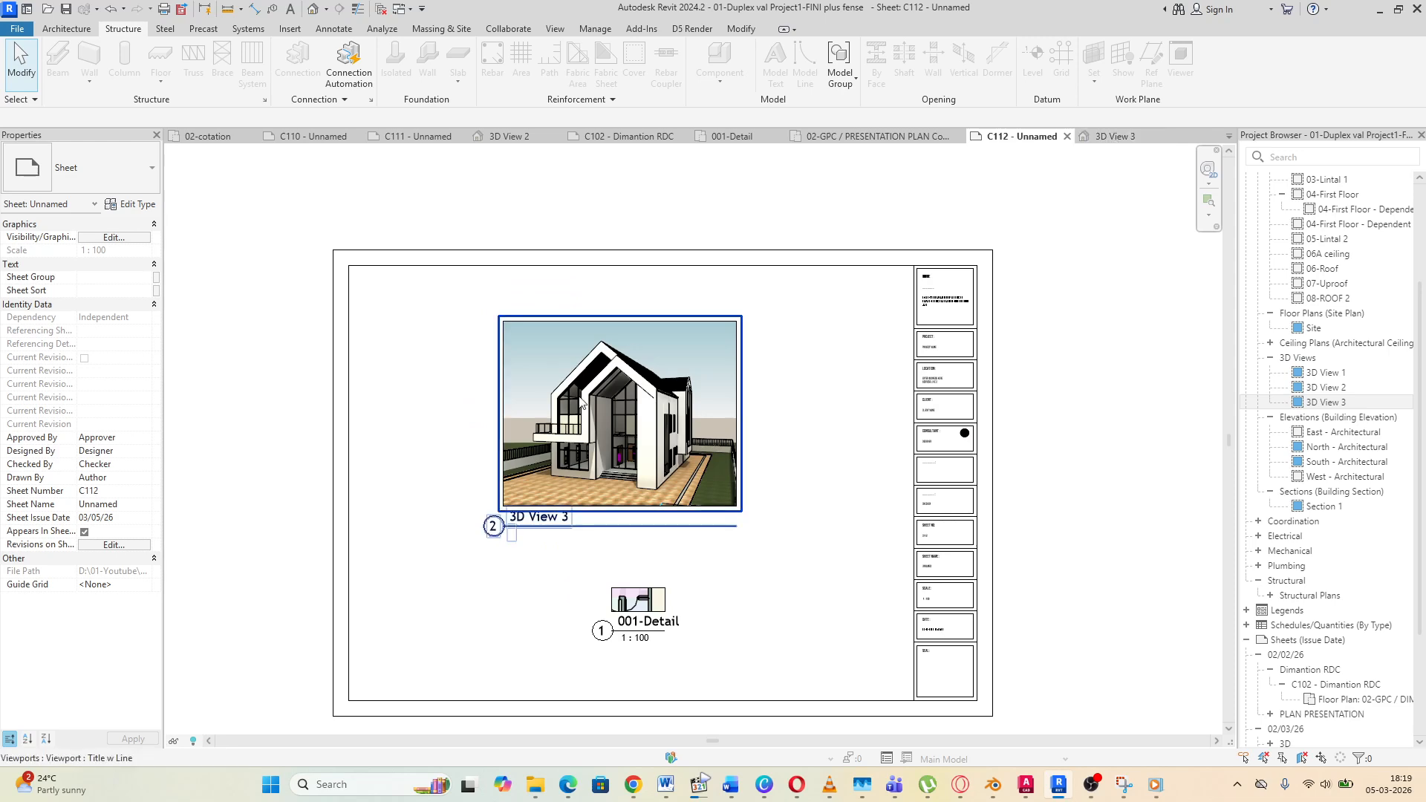
pyautogui.scroll(4, 581, 396)
pyautogui.scroll(-3, 903, 429)
pyautogui.scroll(4, 893, 408)
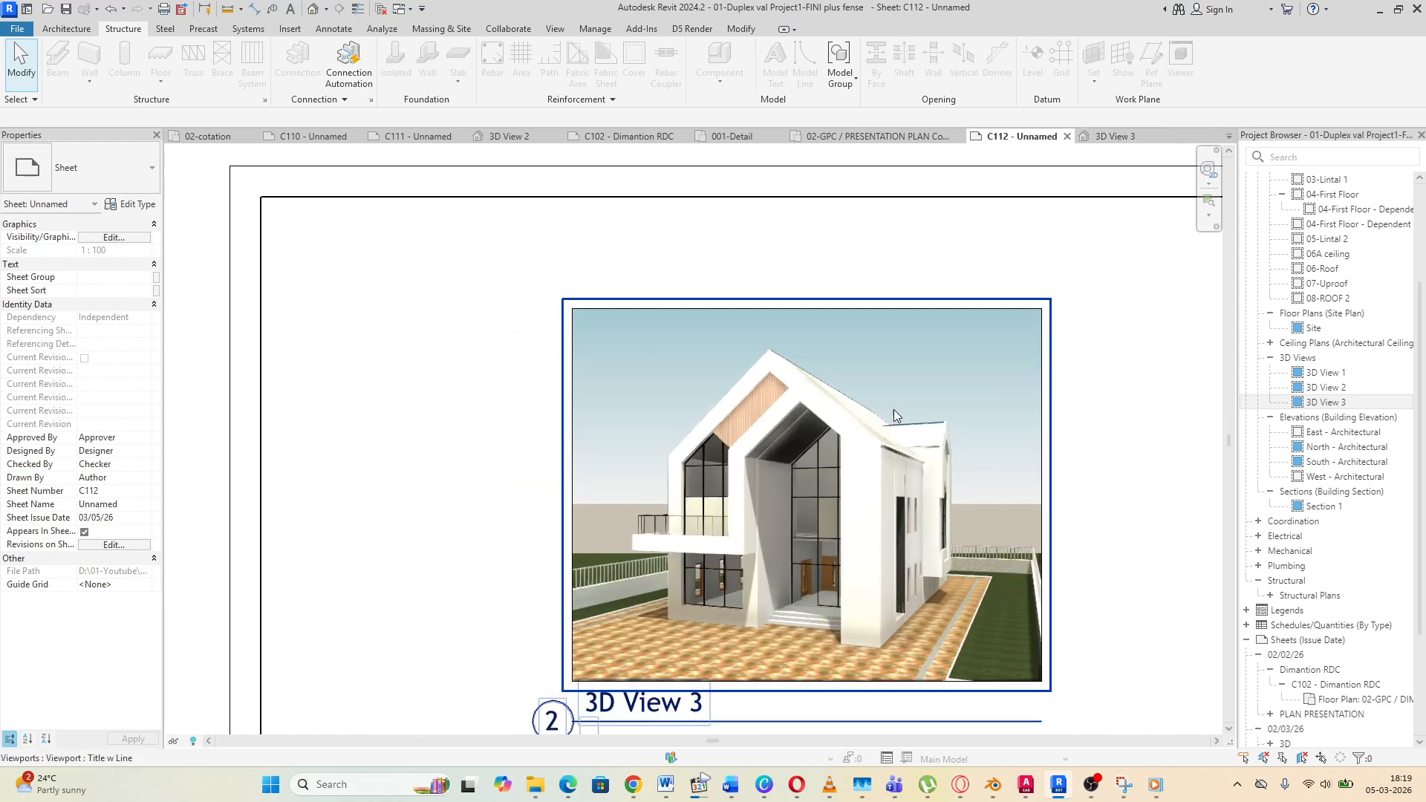
pyautogui.scroll(1, 845, 450)
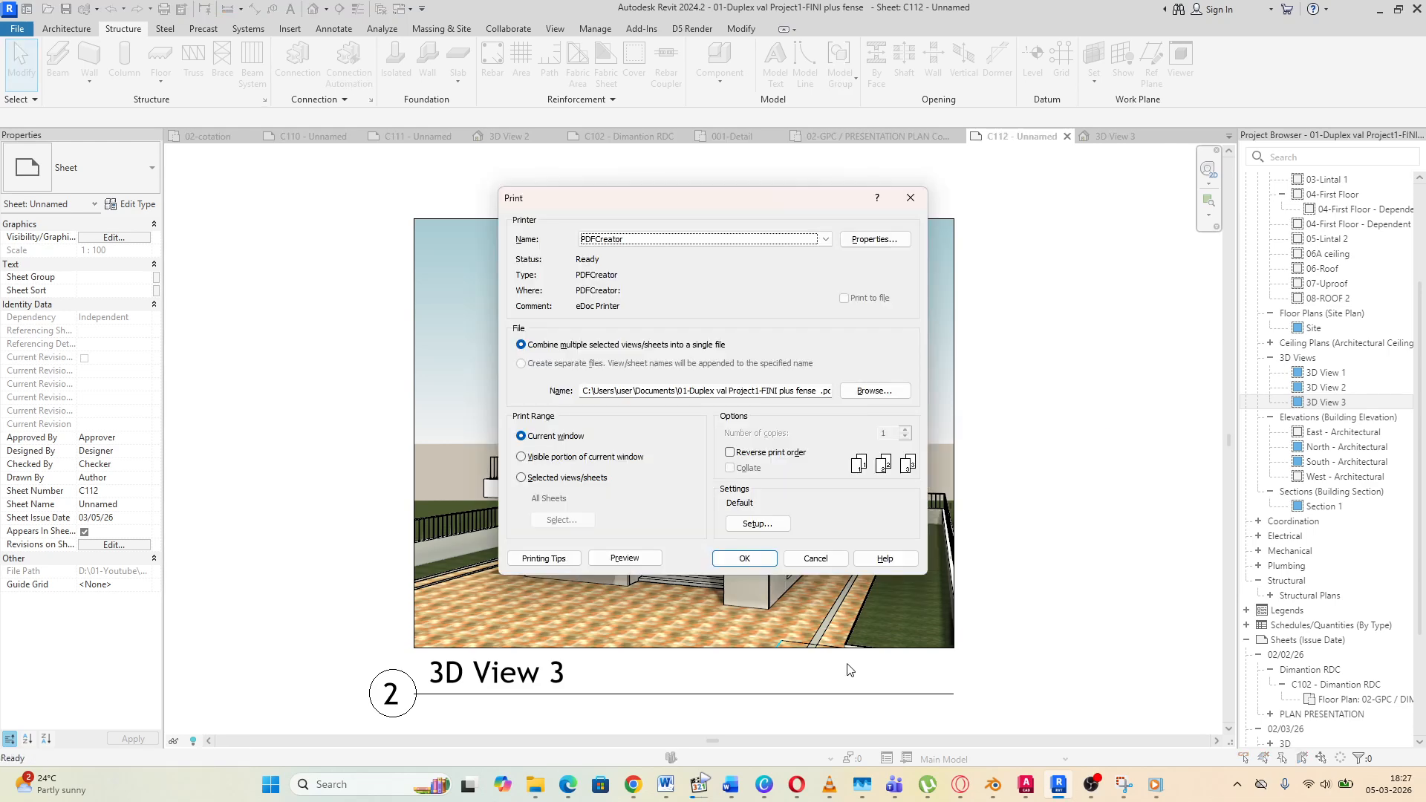
# Print the All Sheets set with PDFCreator, combined into a single file, and save the project
pyautogui.click(525, 479)
pyautogui.click(521, 344)
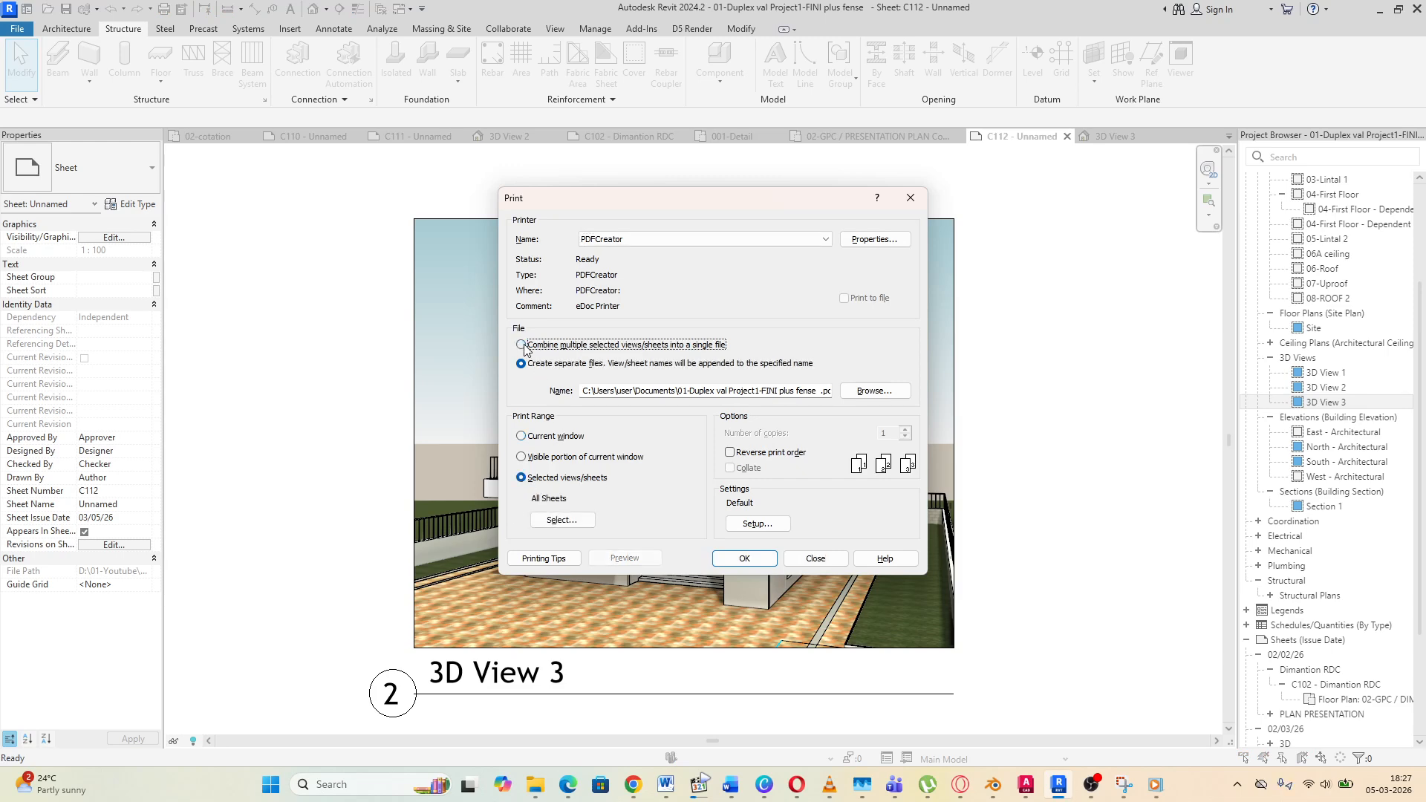
pyautogui.click(750, 560)
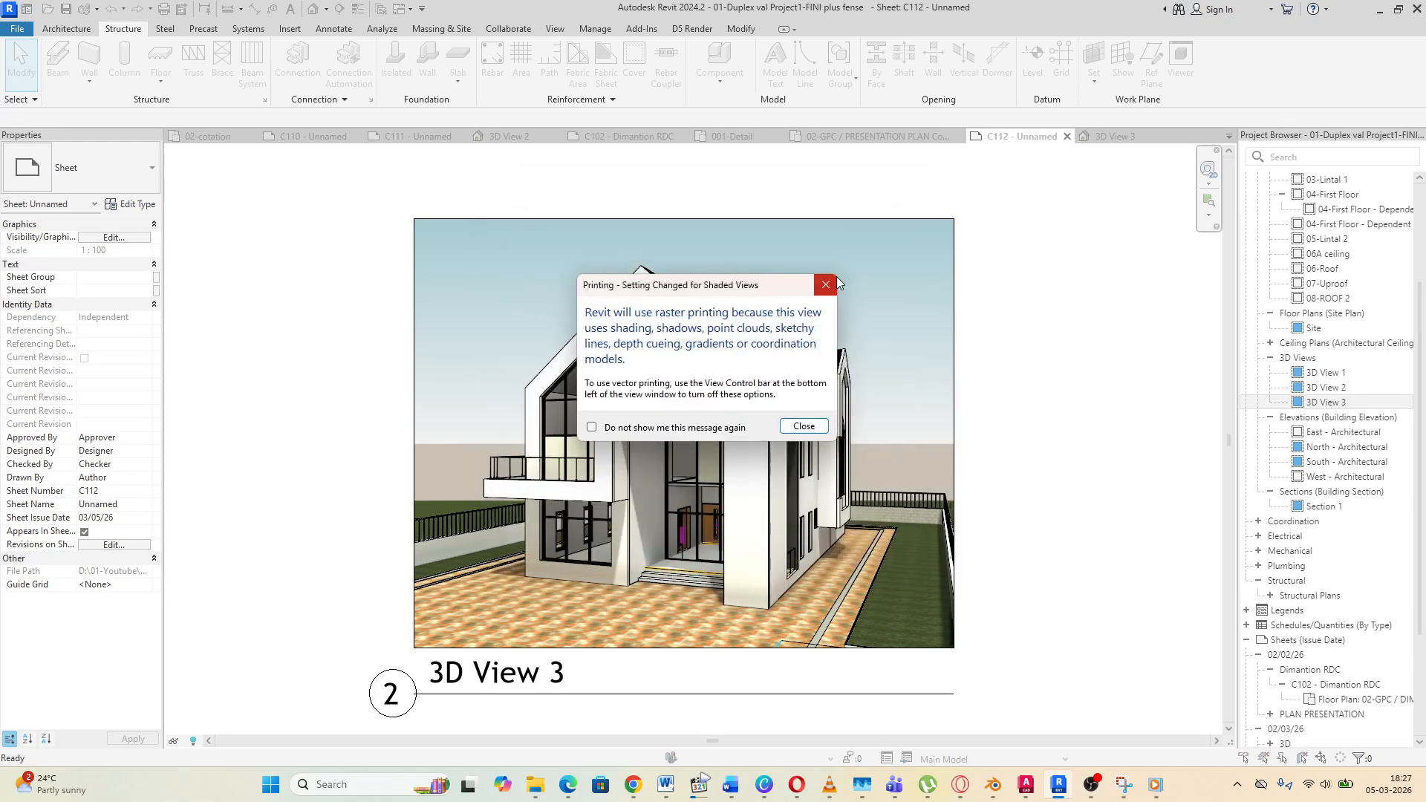
pyautogui.click(823, 285)
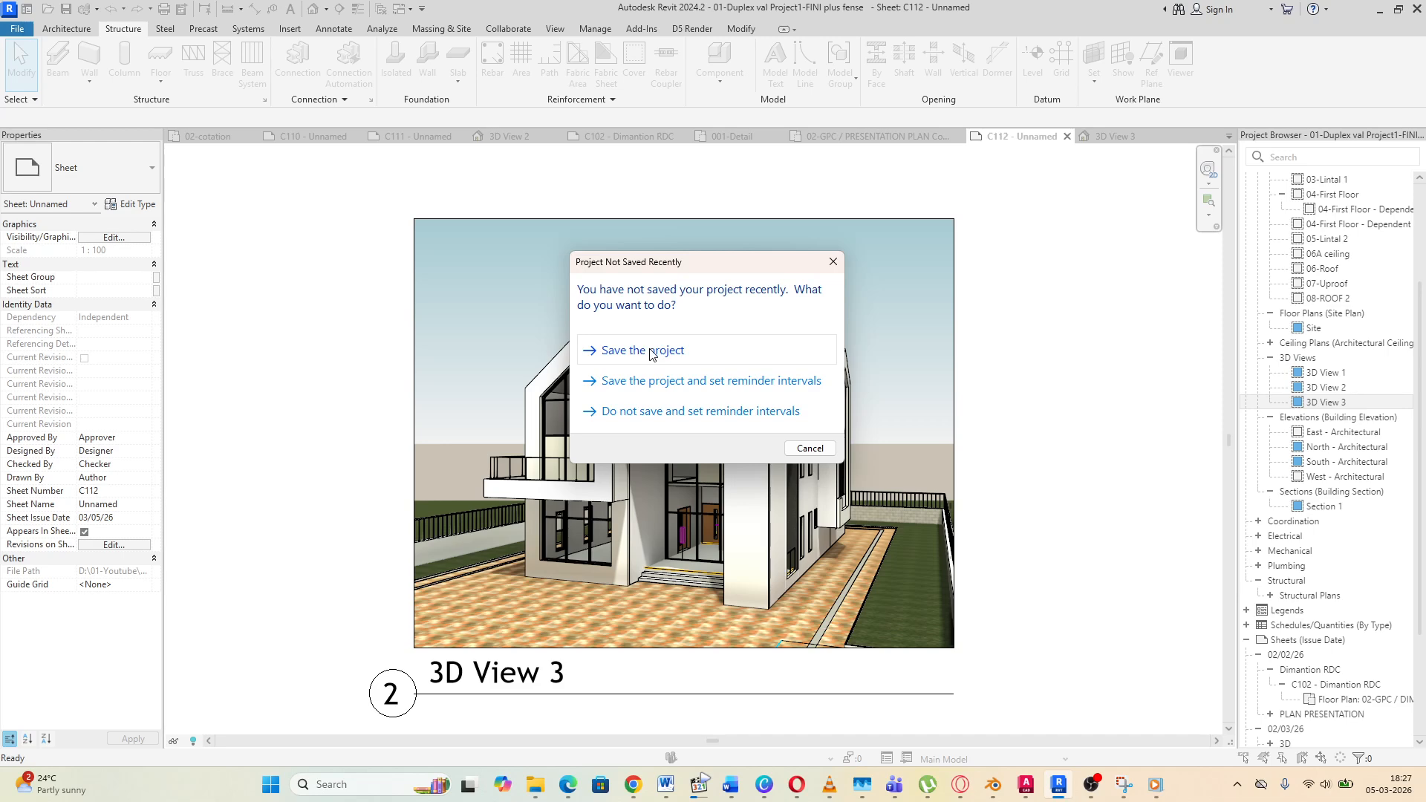
pyautogui.click(650, 354)
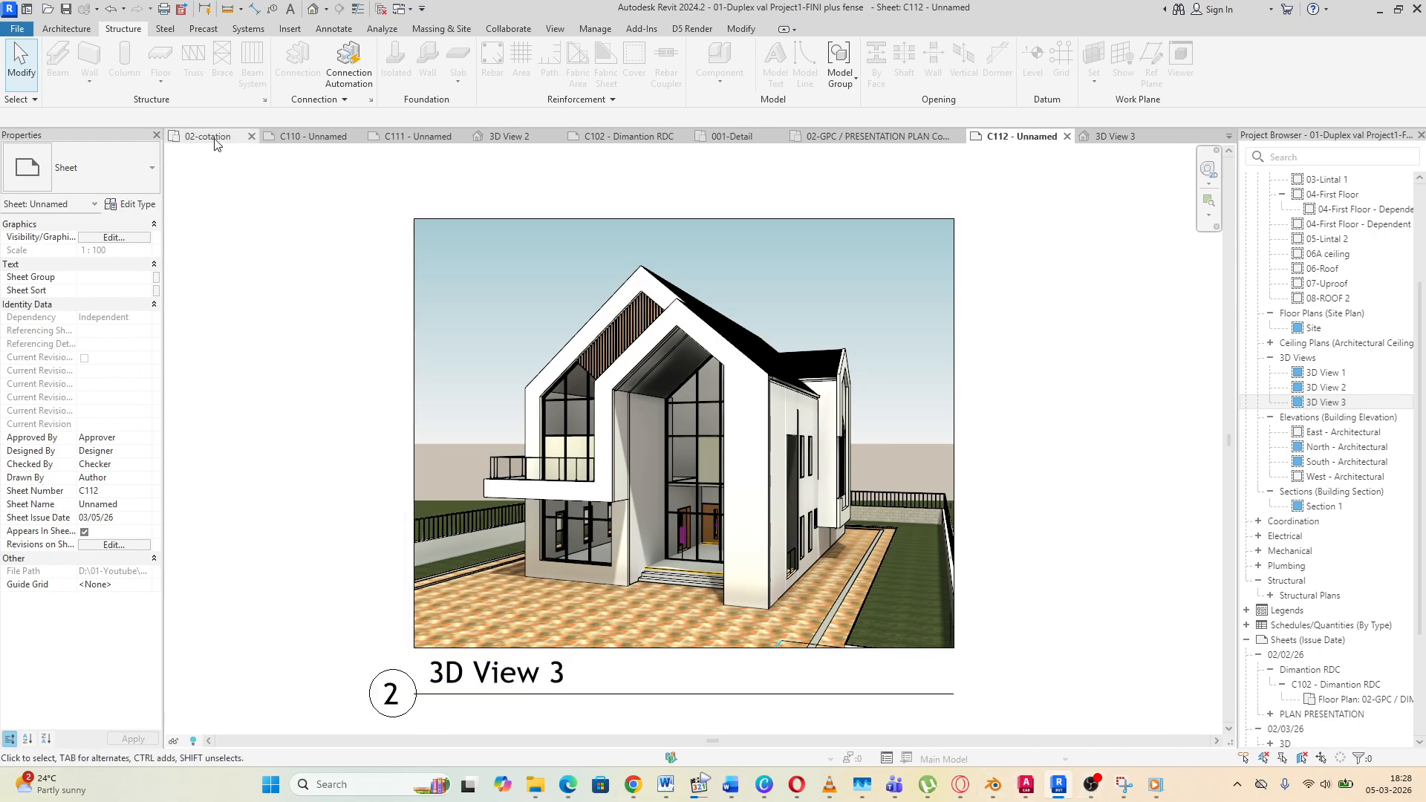
# Open the default 3D view and examine the duplex model's exterior
pyautogui.click(312, 9)
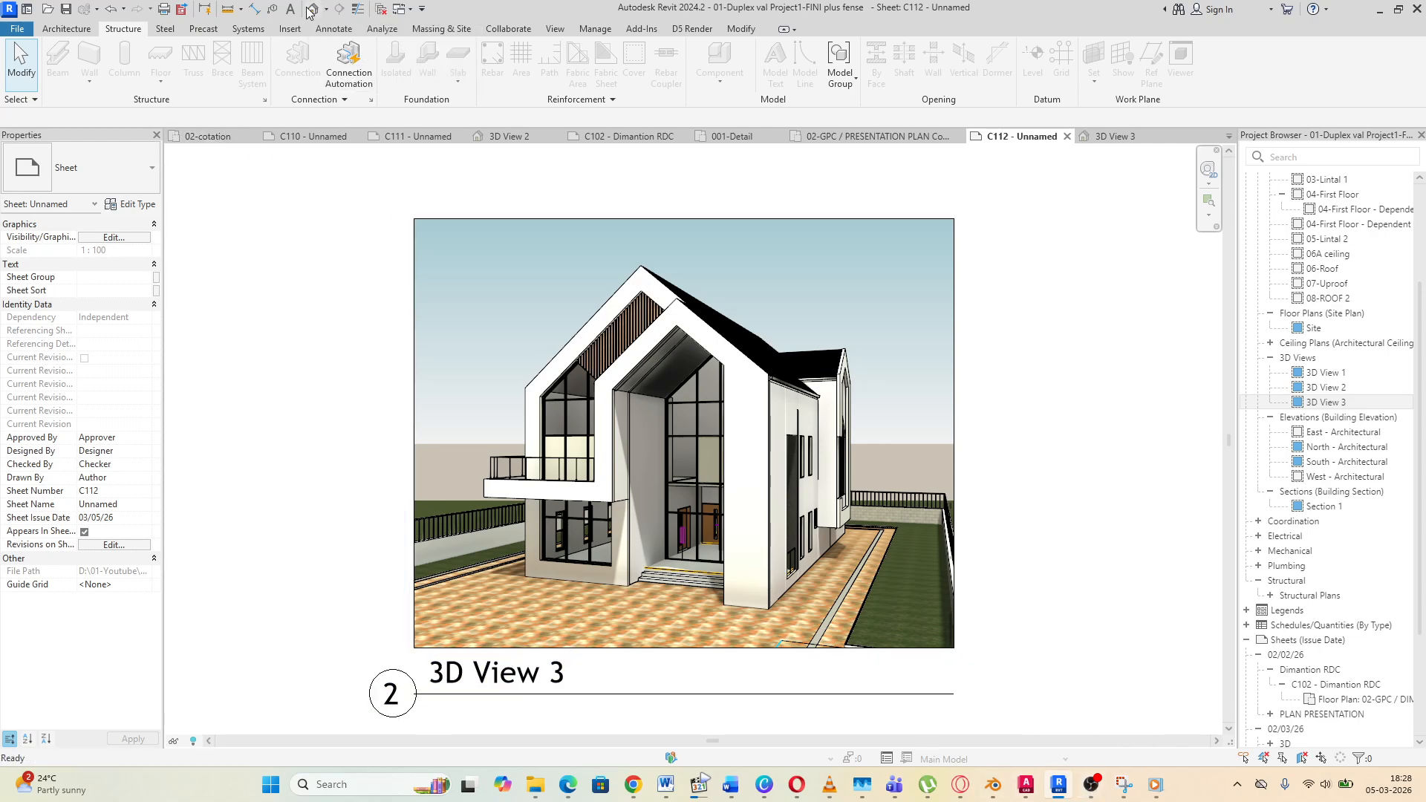
pyautogui.scroll(2, 684, 387)
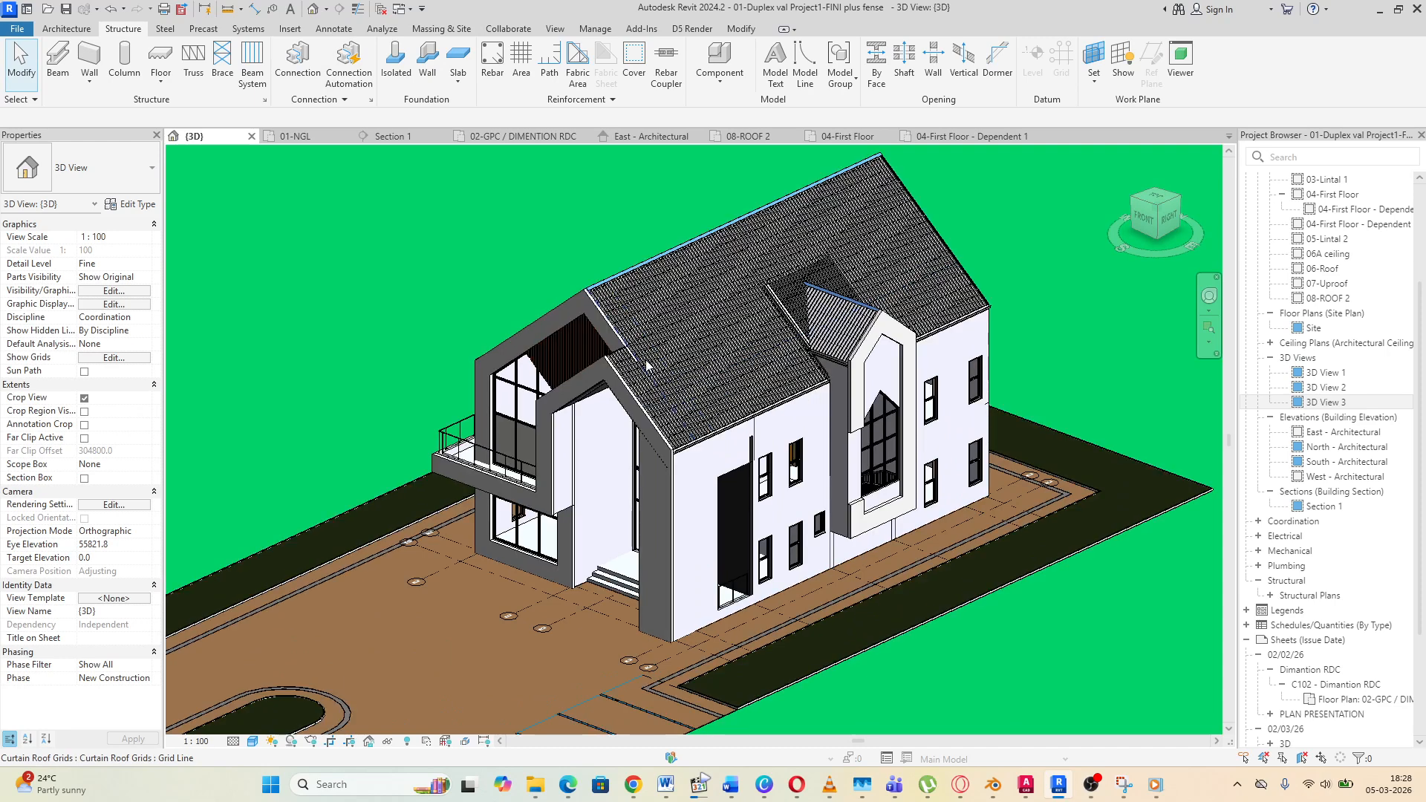